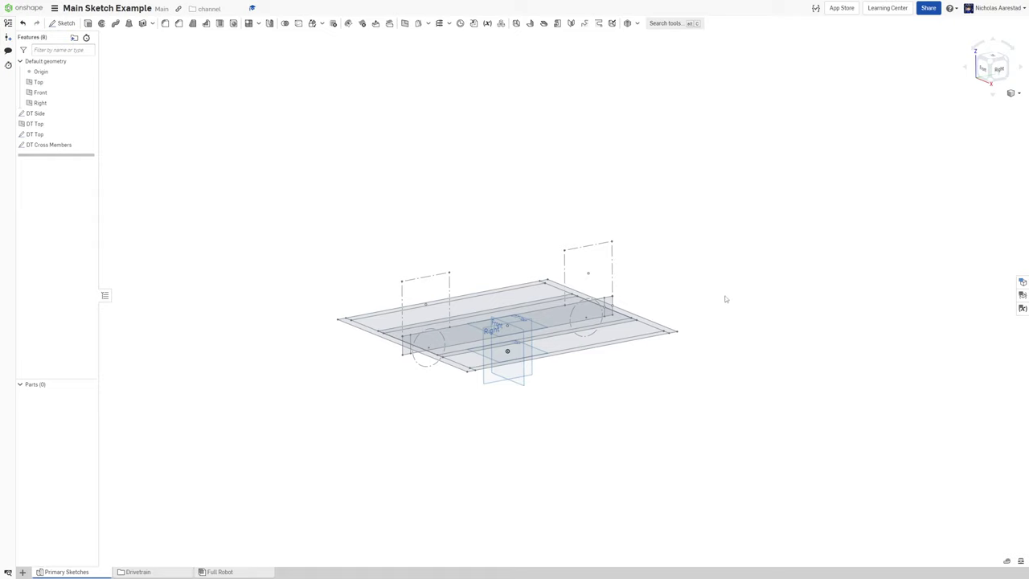
# - Start a new sketch on the Right plane
pyautogui.moveTo(781, 356); pyautogui.dragTo(774, 322, button='right')
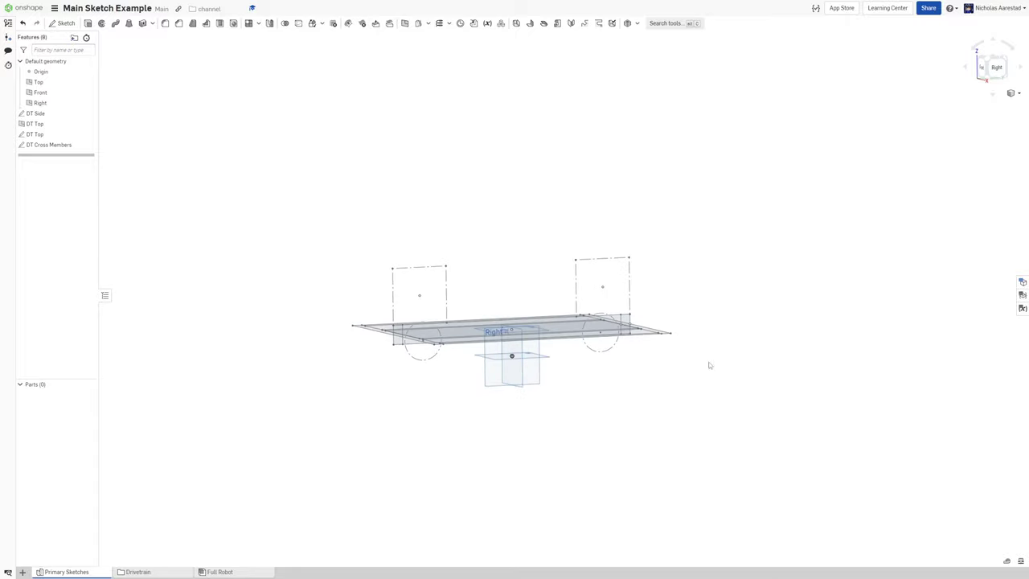
pyautogui.scroll(3, 478, 317)
pyautogui.scroll(-3, 487, 338)
pyautogui.moveTo(478, 318)
pyautogui.mouseDown(button='right')
pyautogui.moveTo(487, 351)
pyautogui.moveTo(474, 322)
pyautogui.mouseUp(button='right')
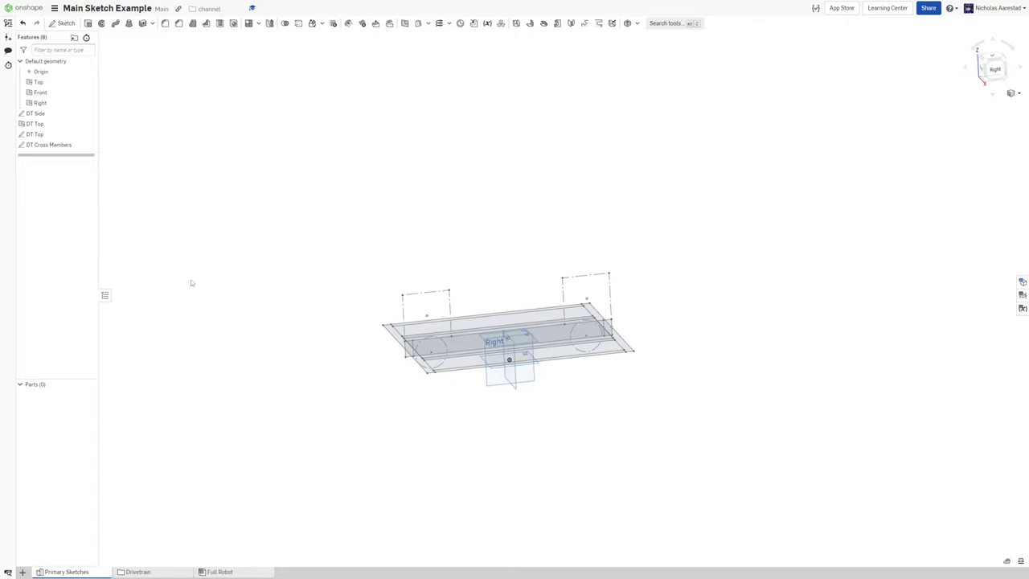
pyautogui.hotkey('shift', 's')
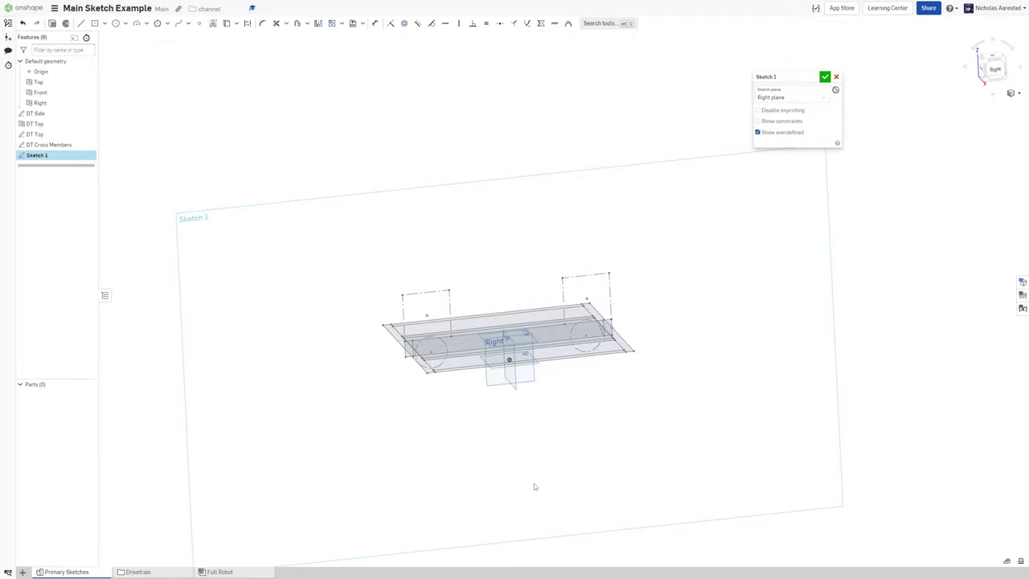
pyautogui.press('n')
pyautogui.scroll(5, 354, 338)
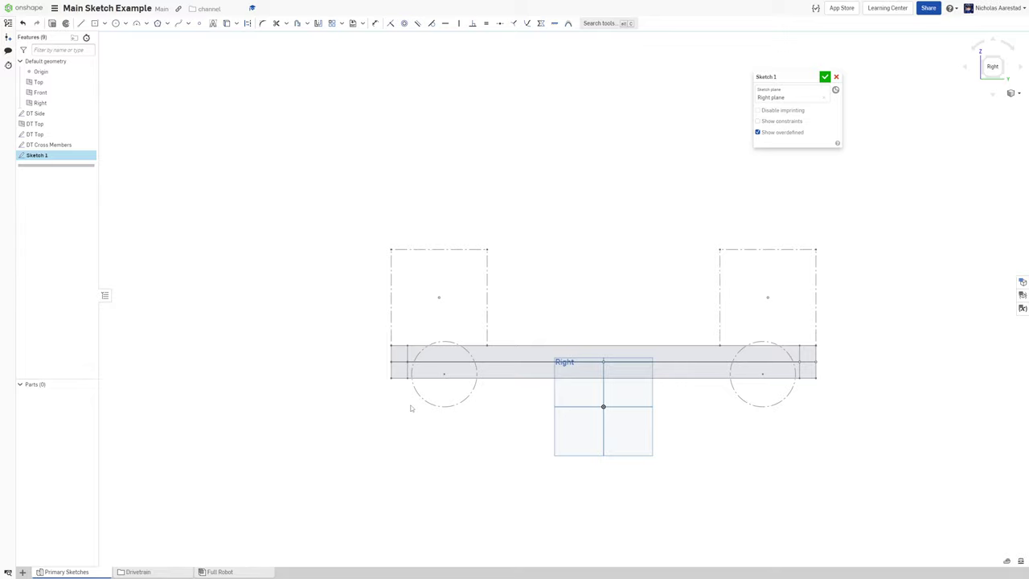
pyautogui.scroll(-1, 411, 408)
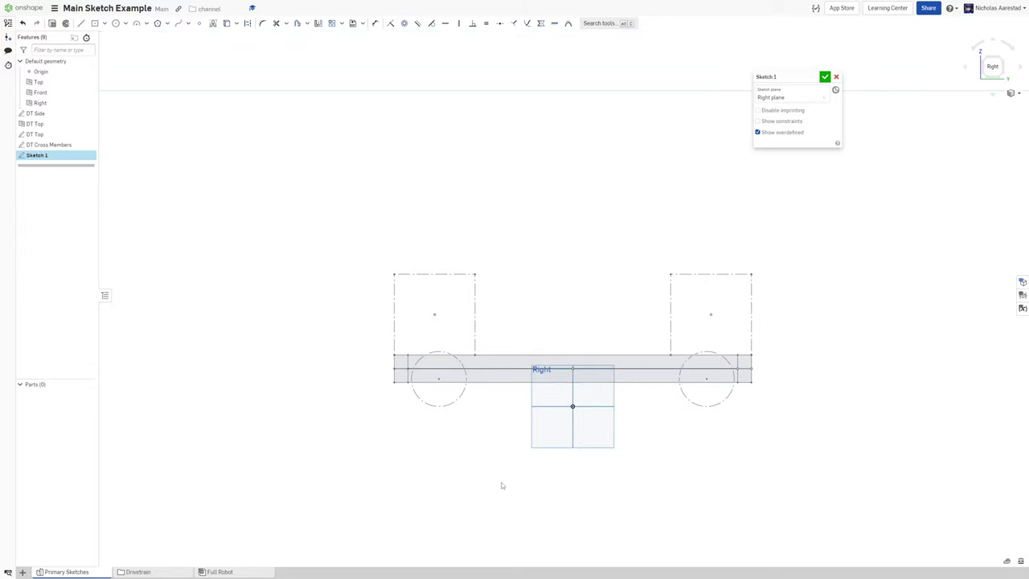
pyautogui.scroll(-1, 487, 503)
pyautogui.scroll(1, 461, 472)
pyautogui.scroll(-1, 460, 472)
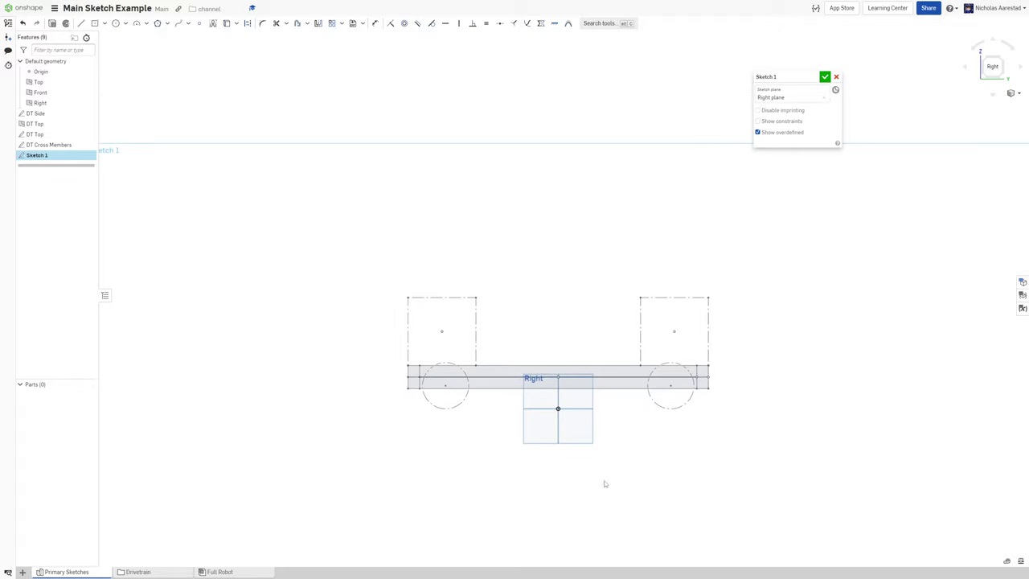
# - Sketch a center-point rectangle 3.25 in wide and 5 in high outside the drivetrain's left end, with its corner on the rail's bottom corner
pyautogui.press('r')
pyautogui.click(379, 354)
pyautogui.click(408, 388)
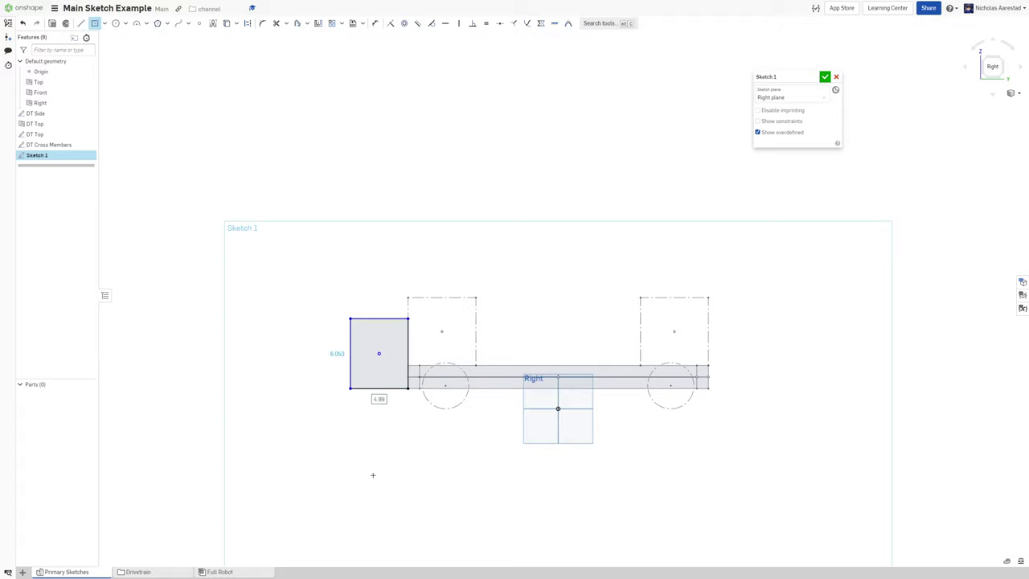
pyautogui.write('3.25')
pyautogui.press('Return')
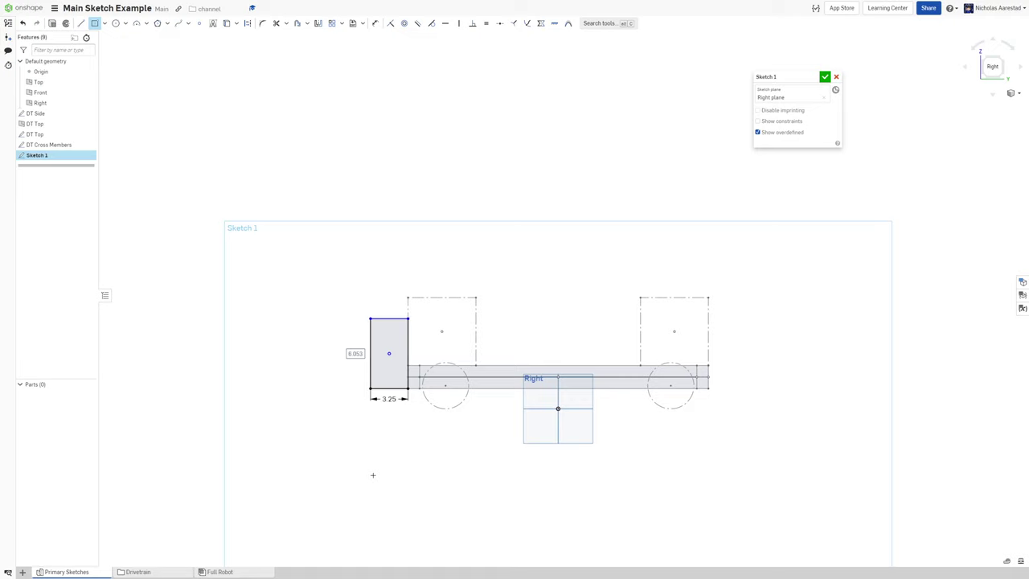
pyautogui.write('5')
pyautogui.press('Return')
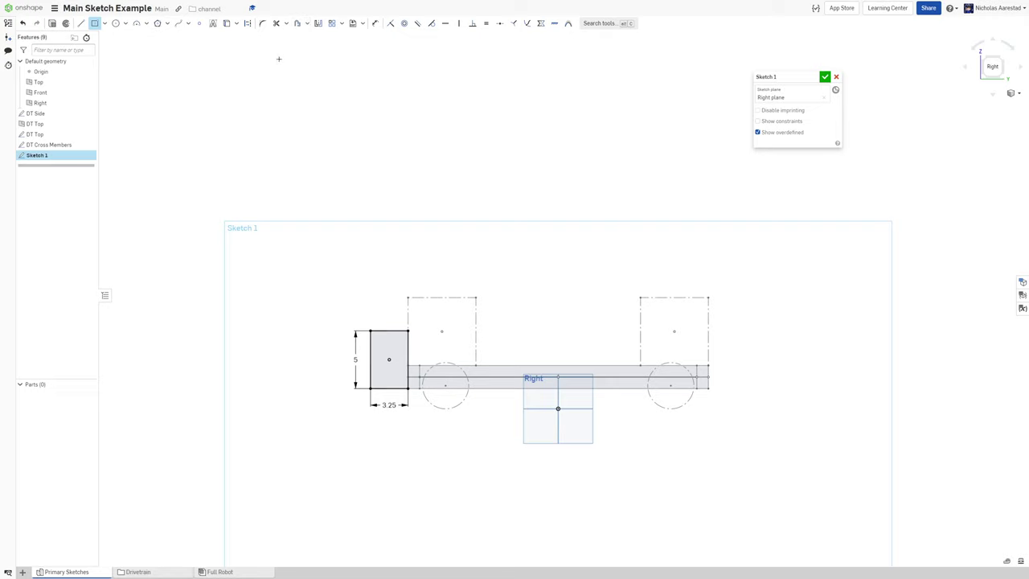
# - Fillet the two outer corners of the bumper rectangle with a 1.25 in radius
pyautogui.click(262, 22)
pyautogui.scroll(5, 352, 462)
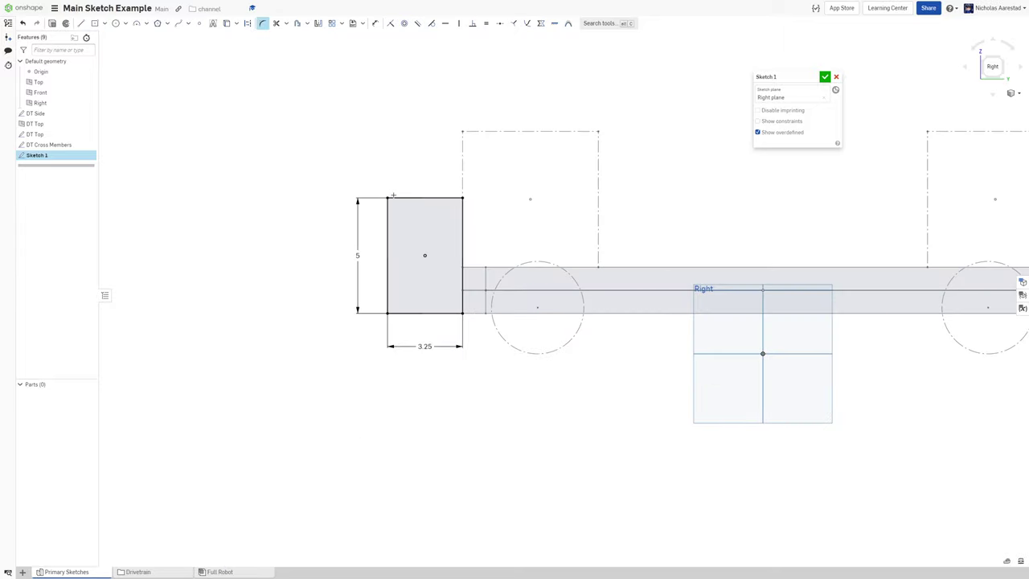
pyautogui.click(391, 197)
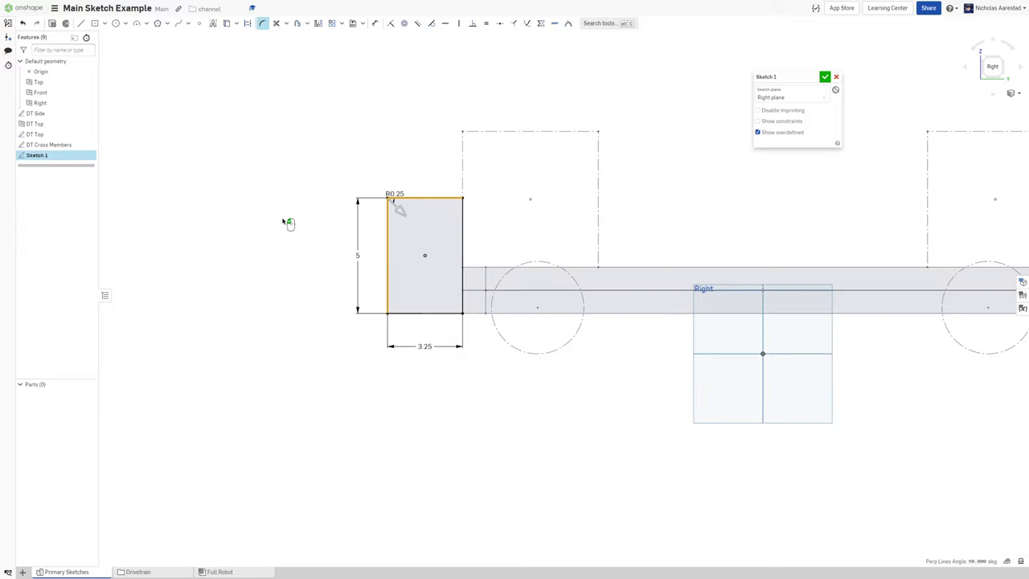
pyautogui.write('1.25')
pyautogui.press('Return')
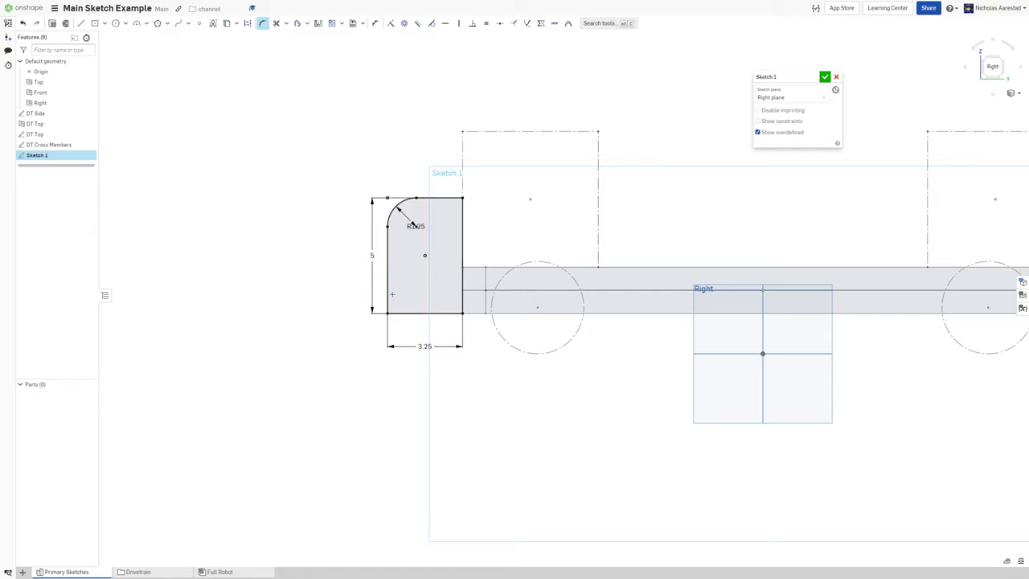
pyautogui.click(388, 312)
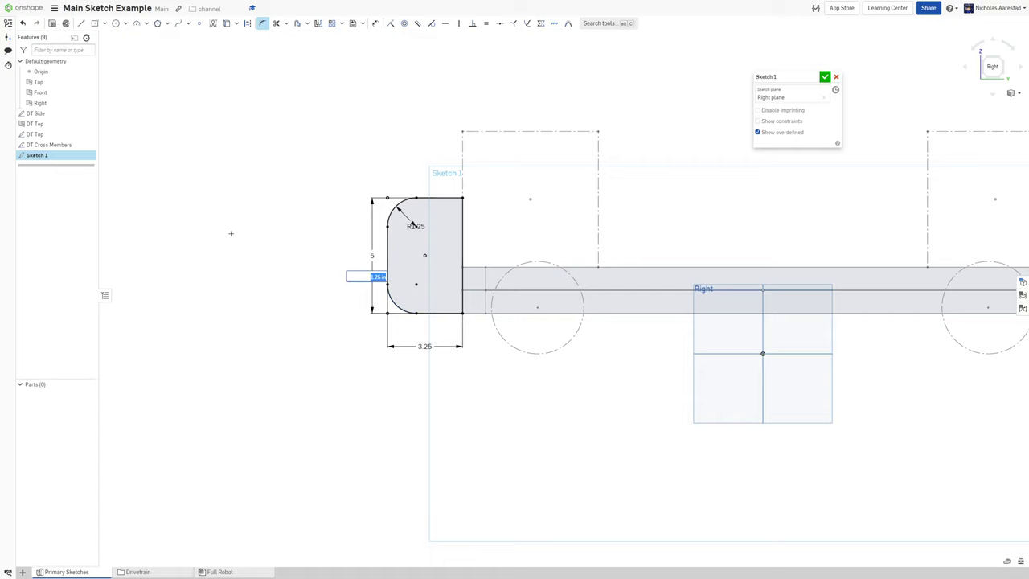
pyautogui.scroll(-2, 234, 279)
pyautogui.press('Return')
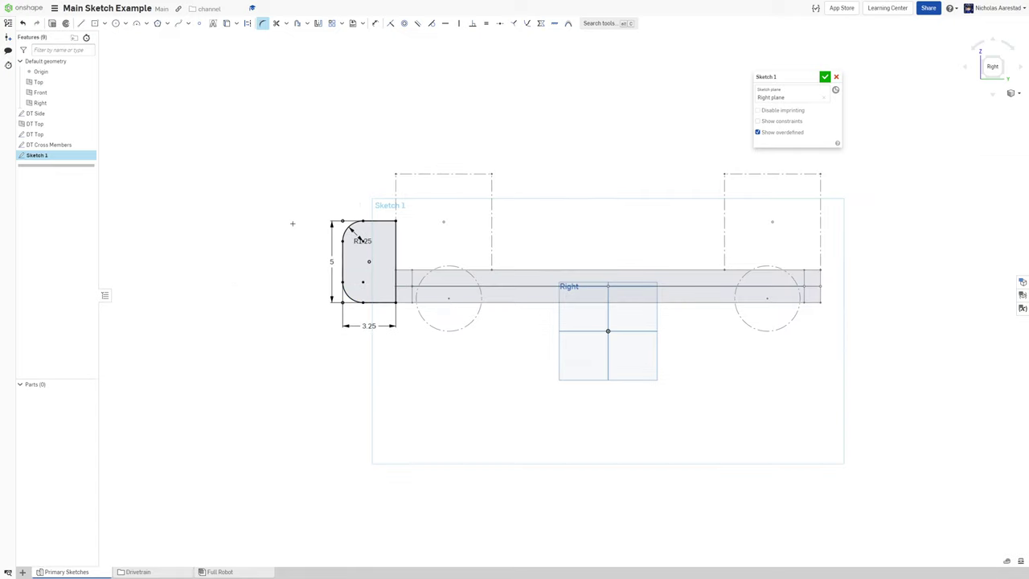
pyautogui.scroll(-1, 293, 223)
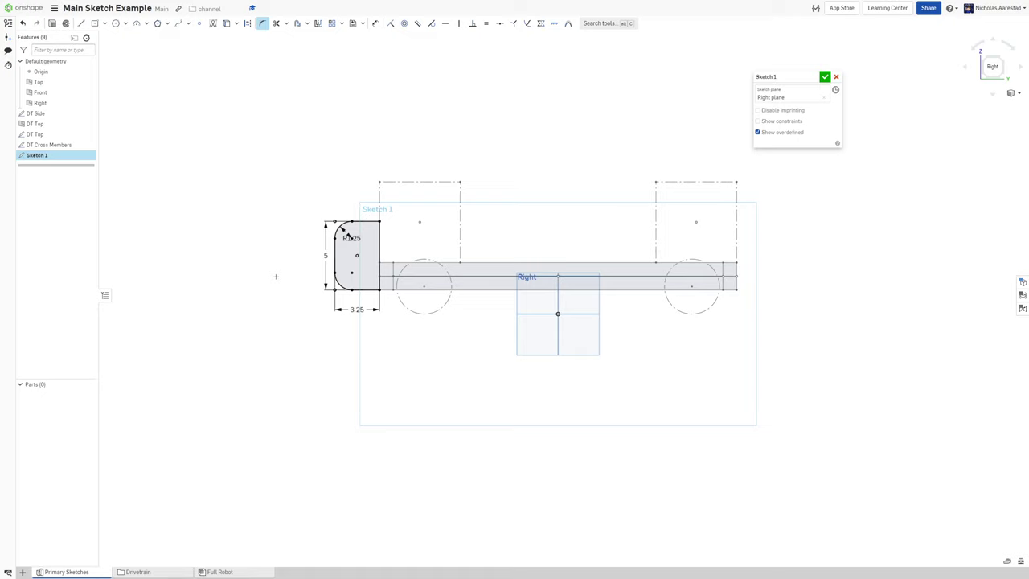
# - Mirror the filleted bumper profile about the vertical centre line to the drivetrain's other end
pyautogui.click(318, 22)
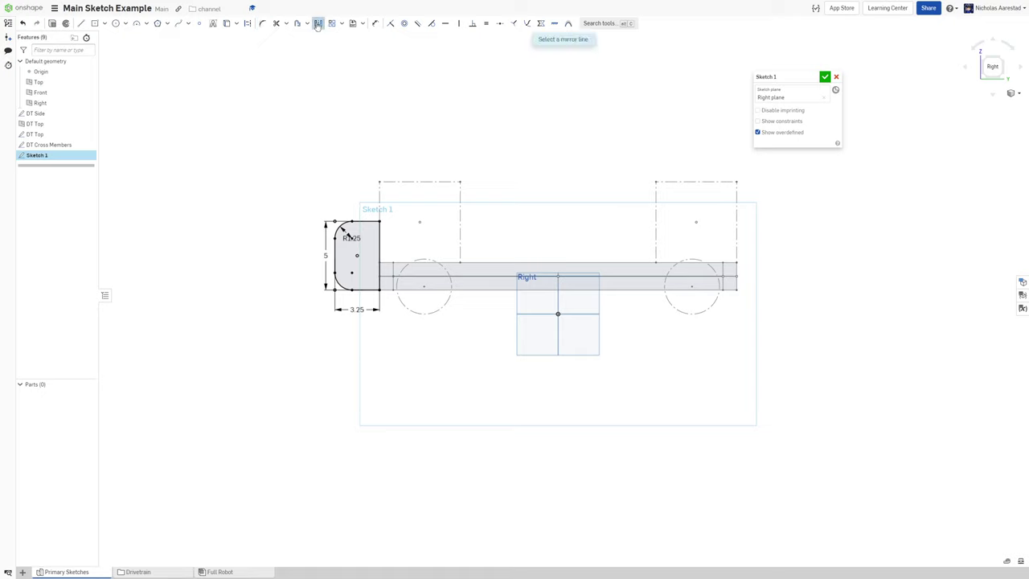
pyautogui.click(558, 296)
pyautogui.moveTo(278, 167); pyautogui.dragTo(420, 348)
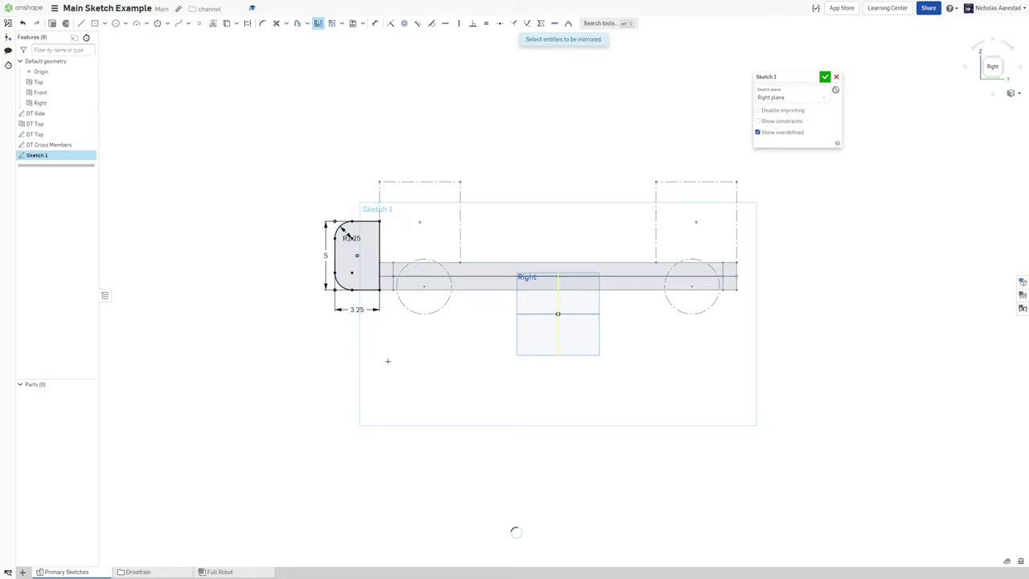
pyautogui.scroll(-1, 387, 364)
pyautogui.scroll(2, 769, 262)
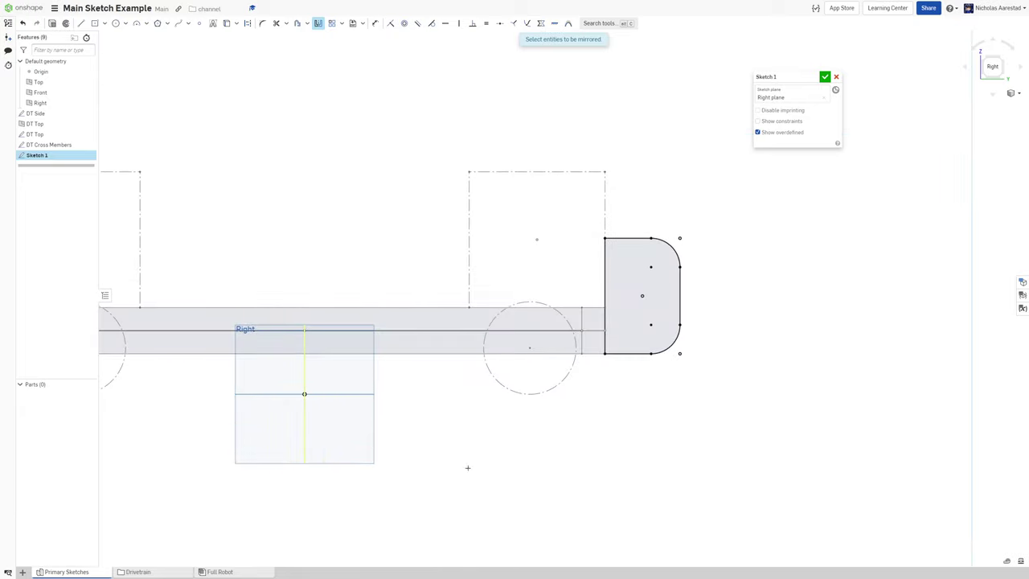
pyautogui.scroll(-2, 682, 390)
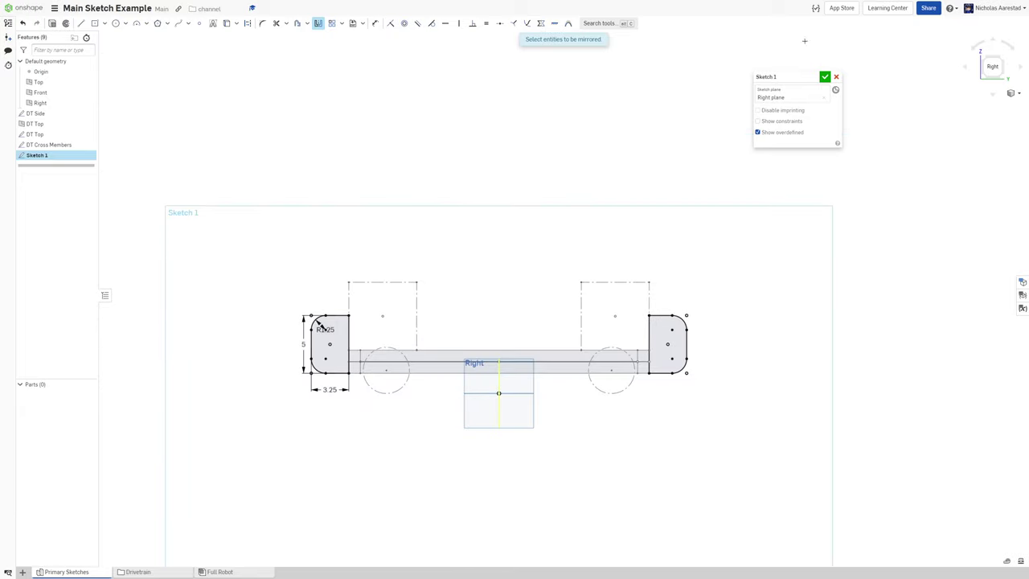
# - Rename the sketch as Bumpers
pyautogui.click(813, 76)
pyautogui.write('Robo')
pyautogui.press('BackSpace')
pyautogui.press('BackSpace')
pyautogui.press('BackSpace')
pyautogui.press('BackSpace')
pyautogui.write('Bumpers')
pyautogui.press('Return')
# - Sketch a 1 in by 1 in square against the left bumper's inner edge, above the drivetrain rail
pyautogui.scroll(-1, 372, 233)
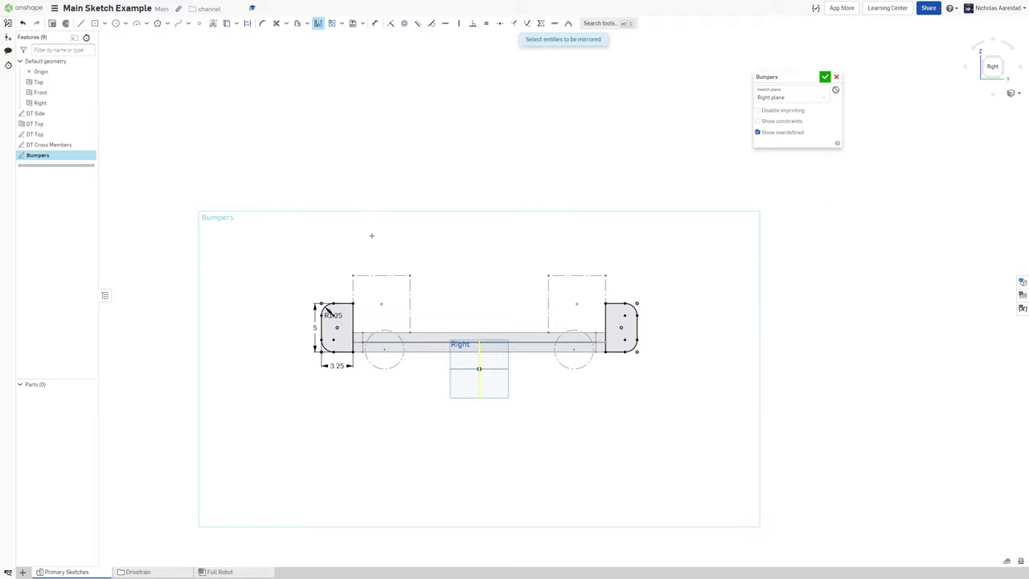
pyautogui.scroll(3, 349, 344)
pyautogui.scroll(-2, 370, 269)
pyautogui.scroll(3, 369, 268)
pyautogui.press('g')
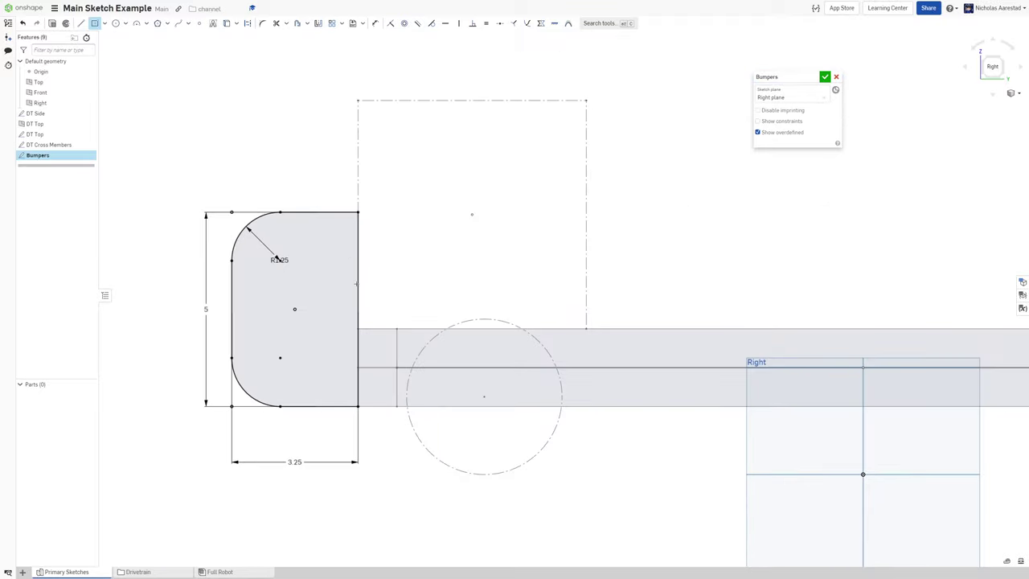
pyautogui.click(378, 262)
pyautogui.click(357, 279)
pyautogui.write('1')
pyautogui.press('Tab')
pyautogui.write('1')
pyautogui.press('Return')
# - Dimension the square's bottom edge 1 in above the top edge of the drivetrain rail
pyautogui.press('m')
pyautogui.click(383, 280)
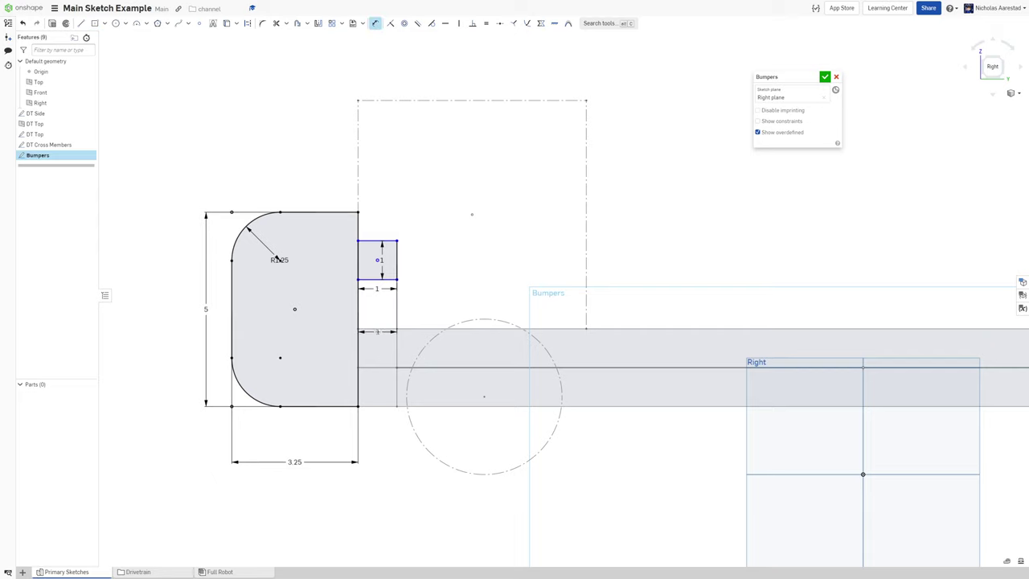
pyautogui.click(378, 329)
pyautogui.click(394, 306)
pyautogui.write('1')
pyautogui.press('Return')
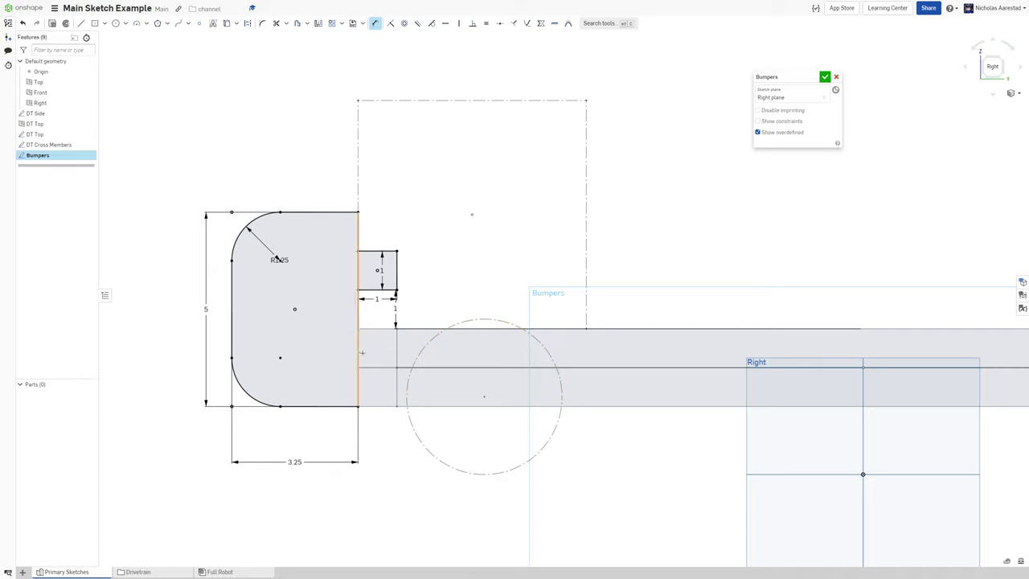
# - Mirror the 1 in square about the vertical centre line to the opposite bumper and finish the sketch
pyautogui.press('f')
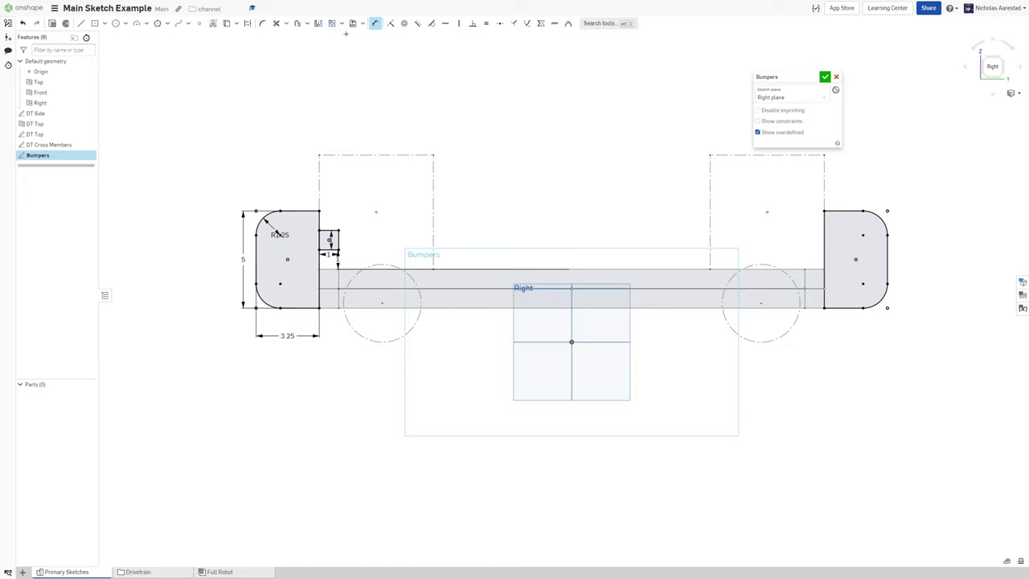
pyautogui.click(317, 23)
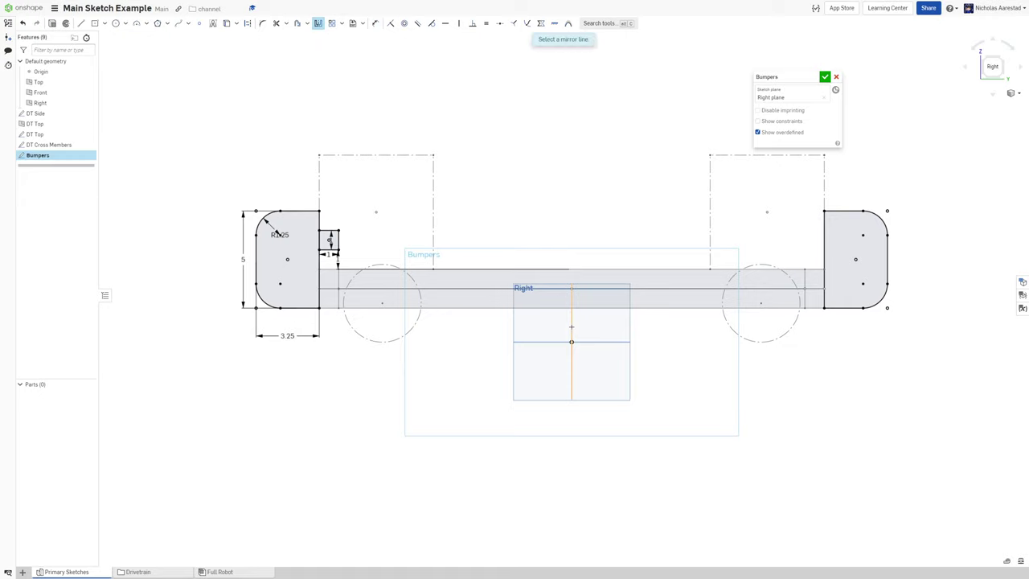
pyautogui.click(571, 328)
pyautogui.scroll(3, 311, 235)
pyautogui.moveTo(313, 211); pyautogui.dragTo(400, 273)
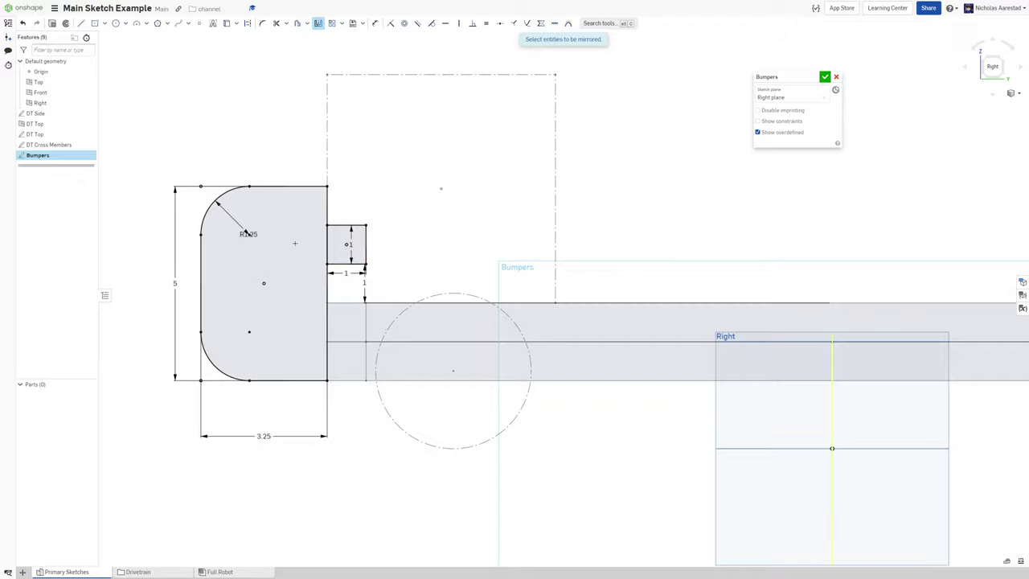
pyautogui.scroll(-3, 292, 242)
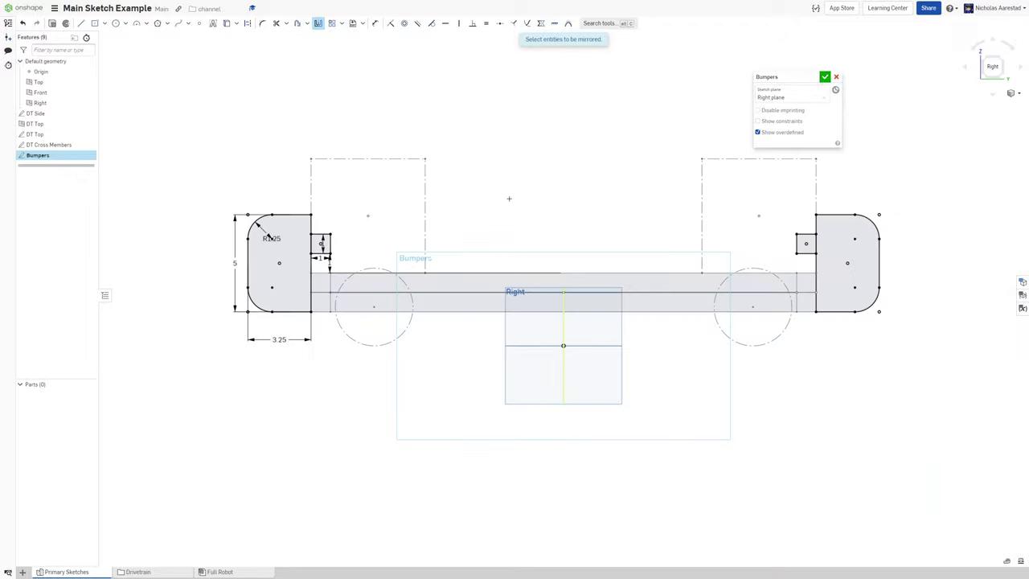
pyautogui.scroll(-3, 275, 206)
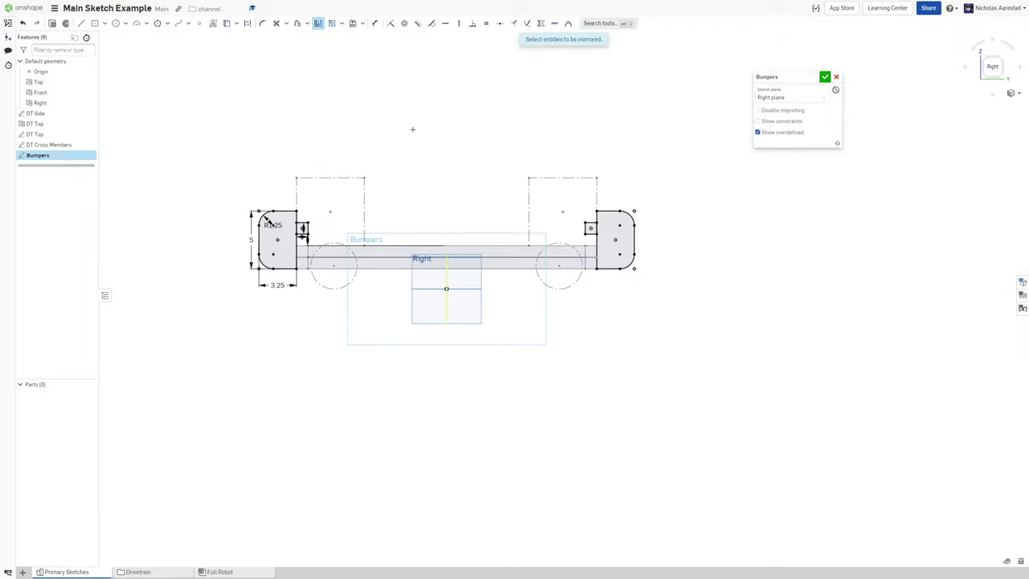
pyautogui.moveTo(413, 129)
pyautogui.mouseDown(button='right')
pyautogui.moveTo(413, 268)
pyautogui.moveTo(411, 139)
pyautogui.mouseUp(button='right')
pyautogui.click(825, 78)
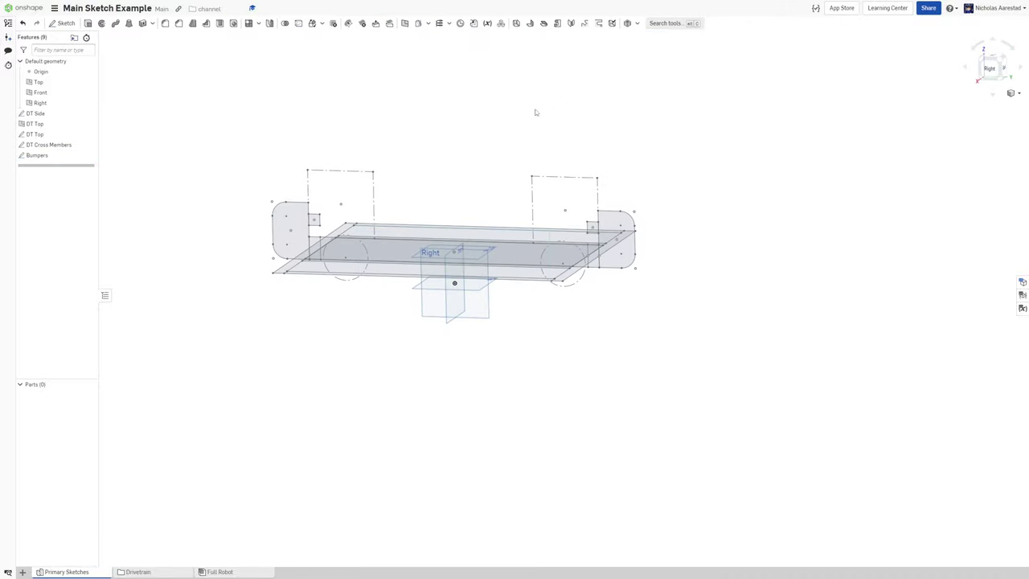
# - Rename the Bumpers sketch as "Bumpers (Side)"
pyautogui.rightClick(52, 160)
pyautogui.click(82, 169)
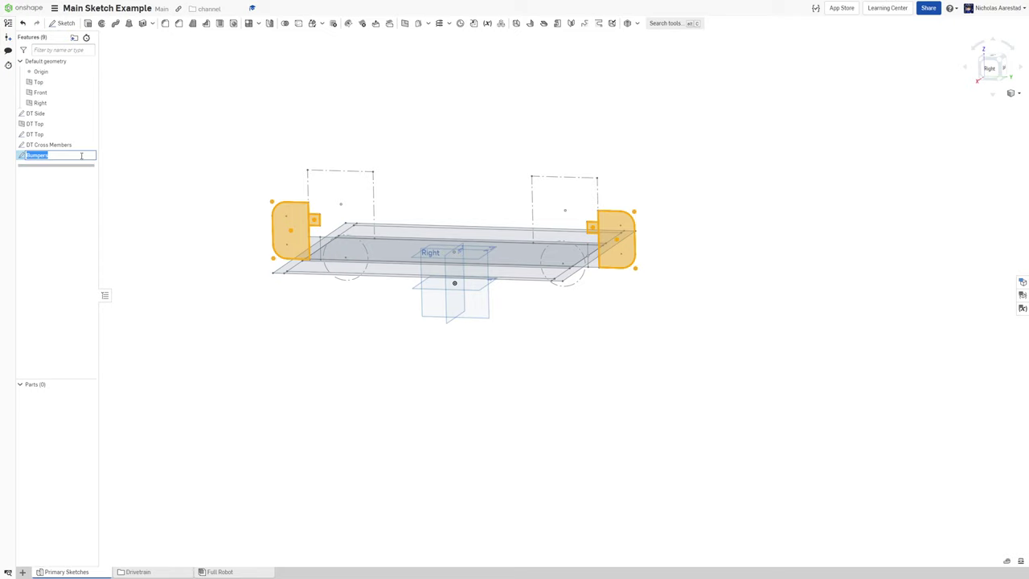
pyautogui.click(81, 156)
pyautogui.write('(Side)')
pyautogui.press('Return')
pyautogui.click(423, 74)
pyautogui.moveTo(423, 74); pyautogui.dragTo(411, 92, button='right')
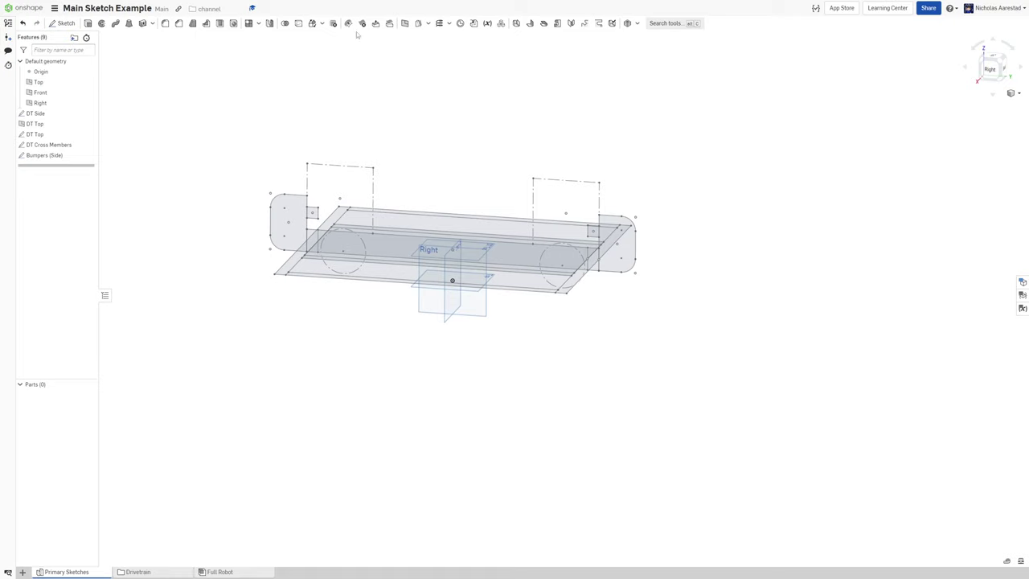
# - Create a plane parallel to the Top plane through the centre point of the left 1 in square and name it "Bumper Mounting"
pyautogui.click(406, 23)
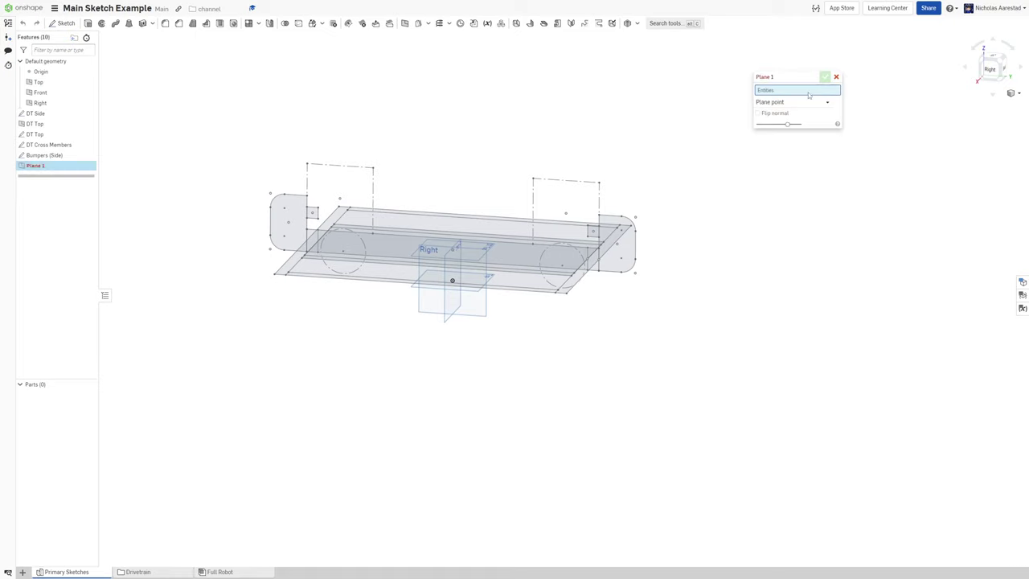
pyautogui.click(413, 286)
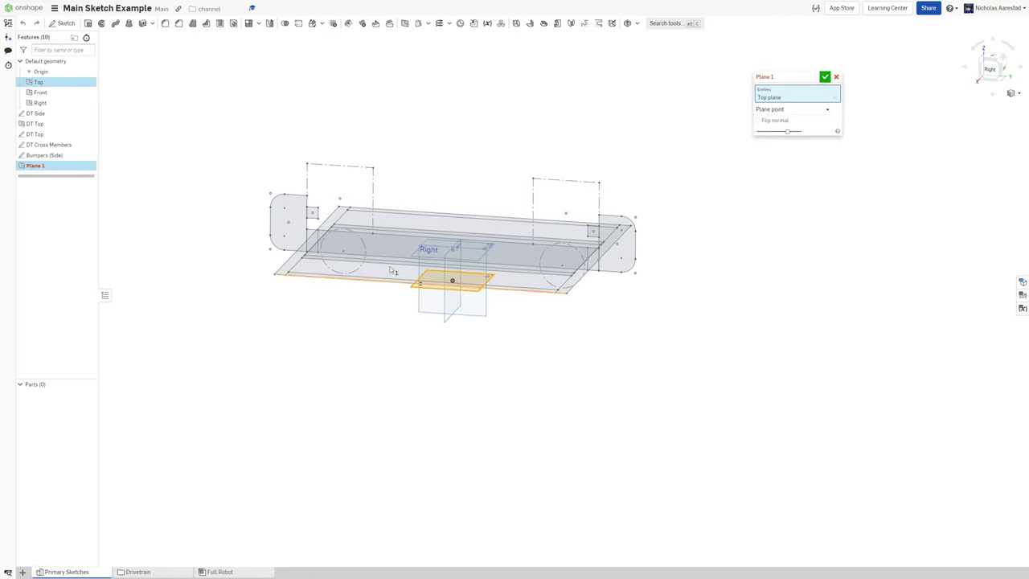
pyautogui.click(312, 212)
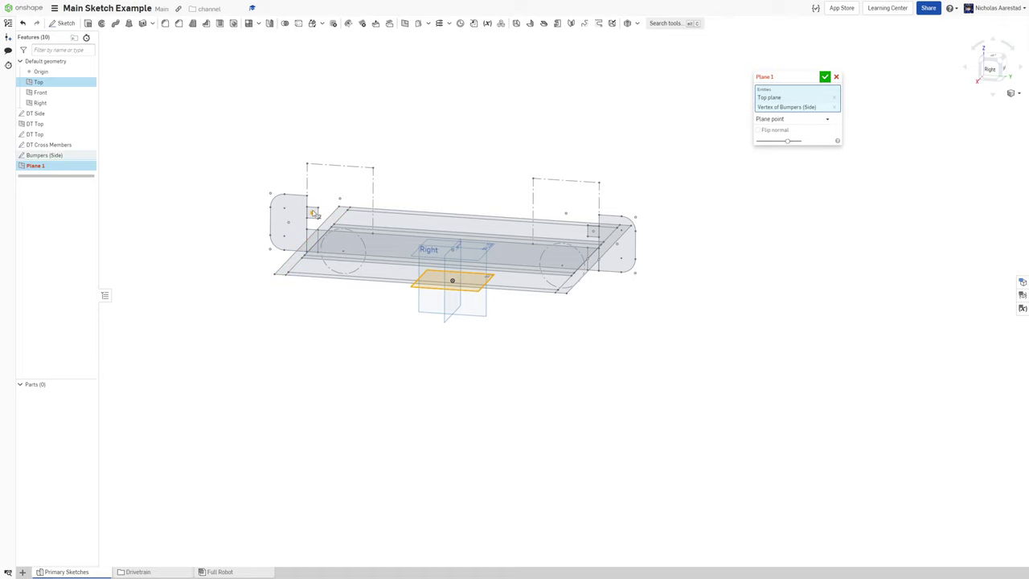
pyautogui.click(814, 78)
pyautogui.write('Bumper Mounti')
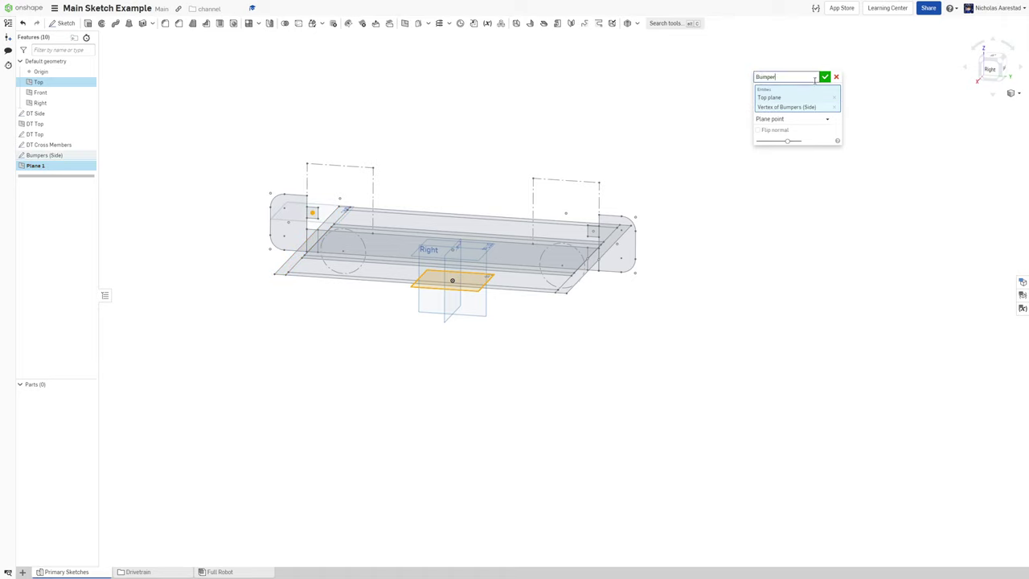
pyautogui.write('ng')
pyautogui.click(825, 77)
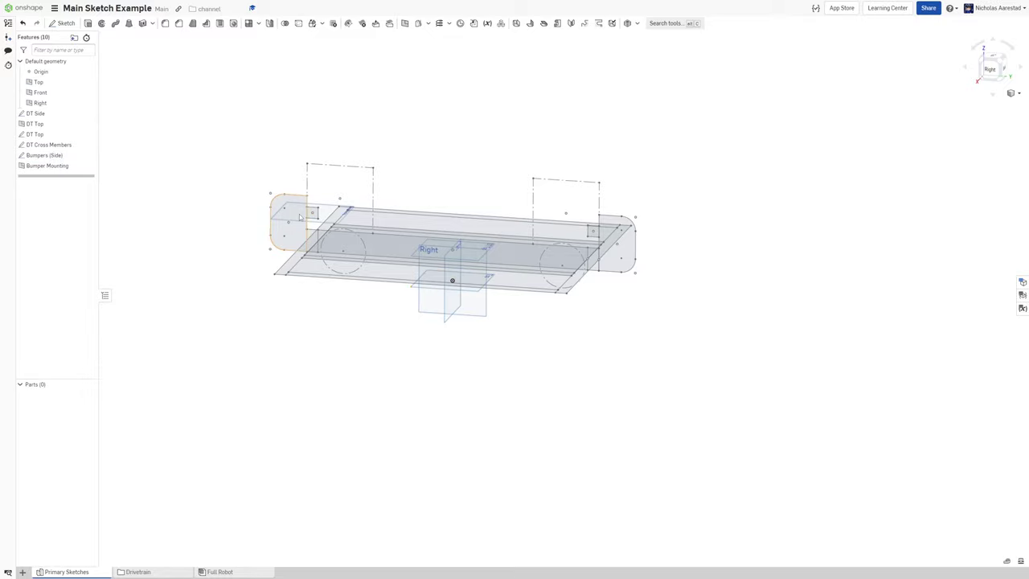
# - Start a new sketch on the Bumper Mounting plane and view it face-on
pyautogui.moveTo(425, 182)
pyautogui.mouseDown(button='right')
pyautogui.moveTo(425, 163)
pyautogui.moveTo(430, 198)
pyautogui.mouseUp(button='right')
pyautogui.scroll(3, 342, 197)
pyautogui.scroll(1, 344, 197)
pyautogui.hotkey('shift', 's')
pyautogui.click(280, 191)
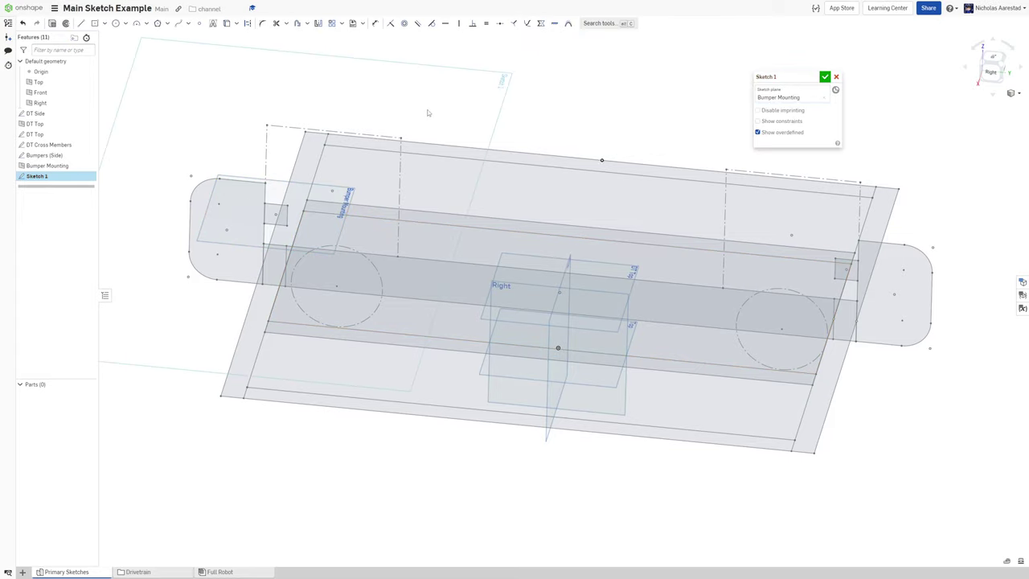
pyautogui.press('n')
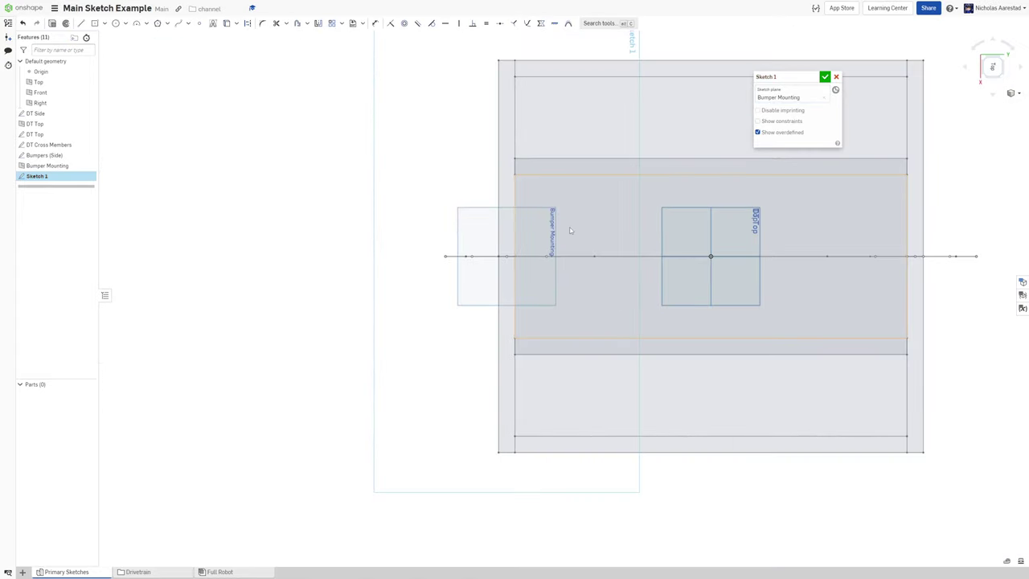
pyautogui.press('r')
pyautogui.click(507, 257)
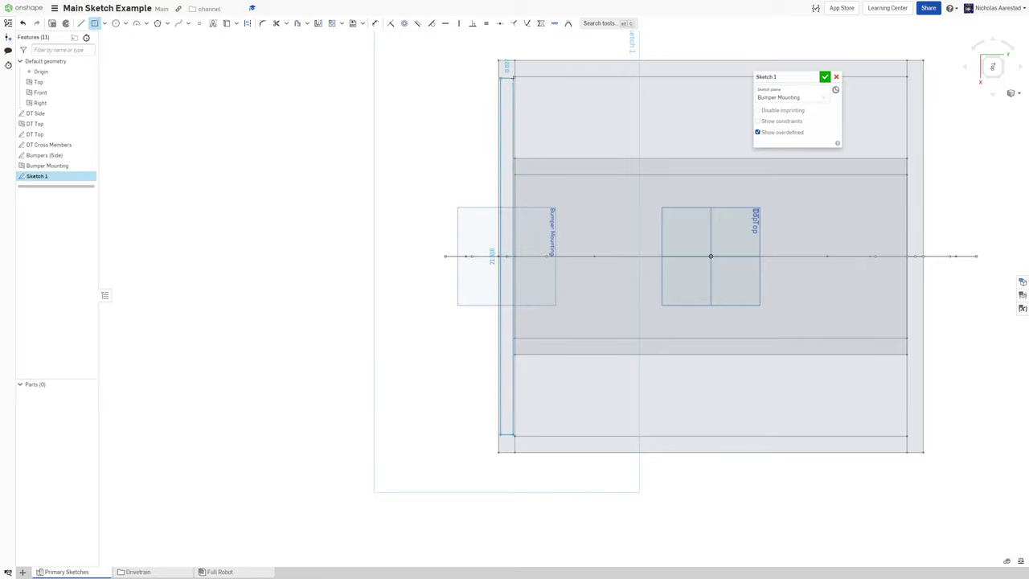
pyautogui.click(514, 60)
# - Project the outlines of the left and right vertical strips of the drivetrain frame into the sketch
pyautogui.press('u')
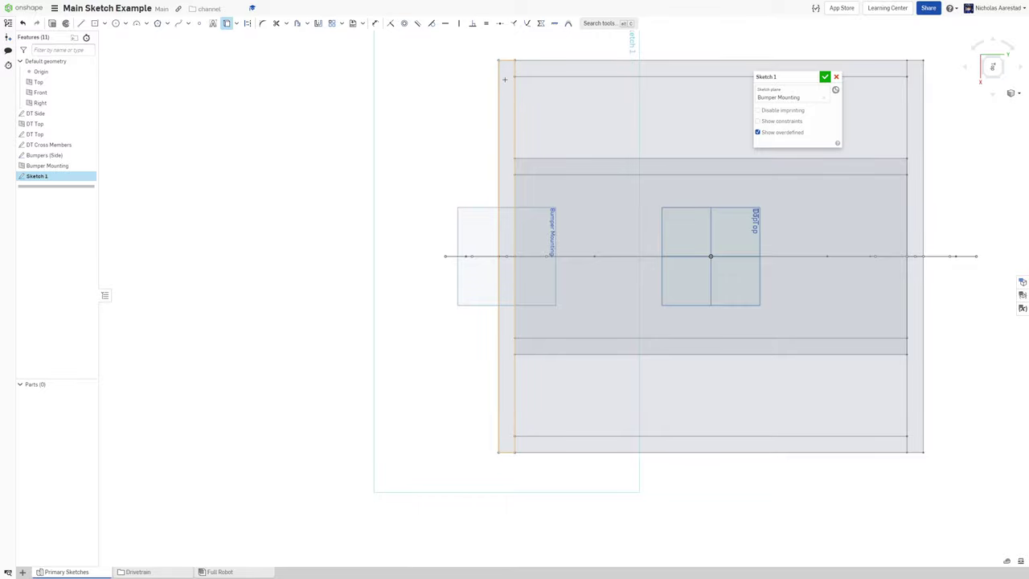
pyautogui.scroll(-3, 386, 121)
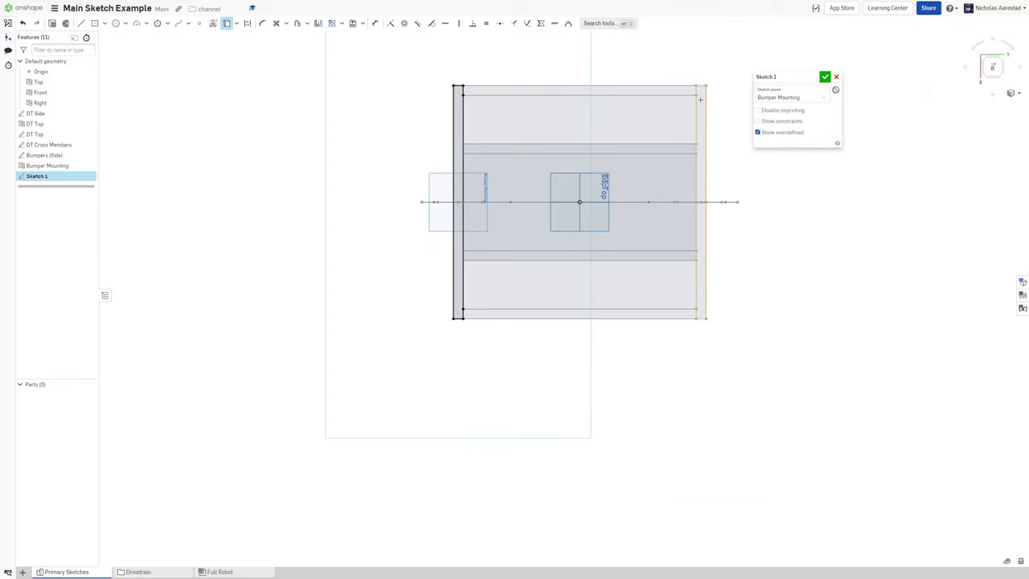
pyautogui.click(700, 100)
# - Sketch an 11 in long rectangle along the frame's upper member, starting at the left projected strip's inner edge
pyautogui.scroll(6, 510, 86)
pyautogui.scroll(-5, 363, 138)
pyautogui.scroll(4, 390, 95)
pyautogui.press('g')
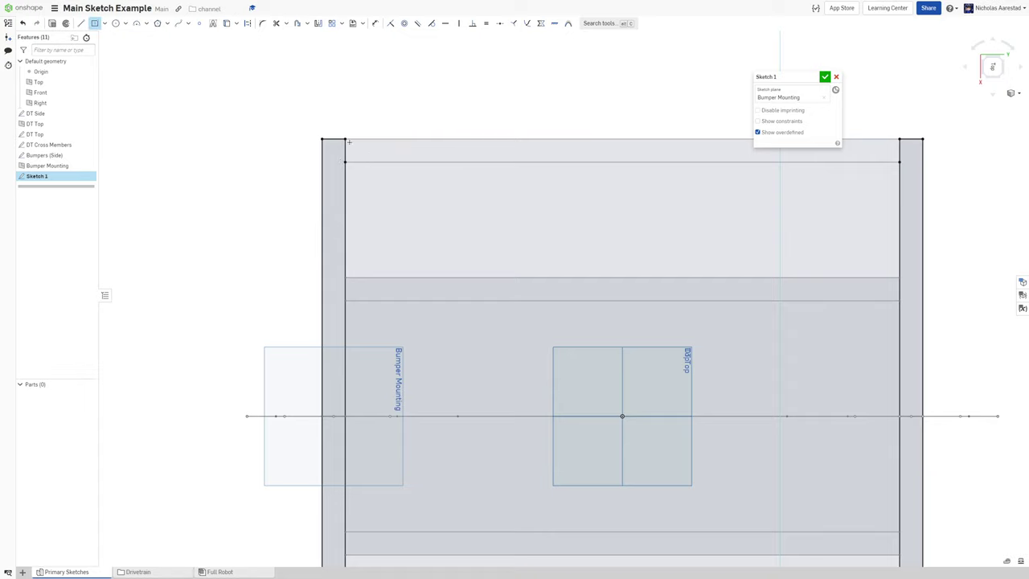
pyautogui.click(461, 151)
pyautogui.click(344, 139)
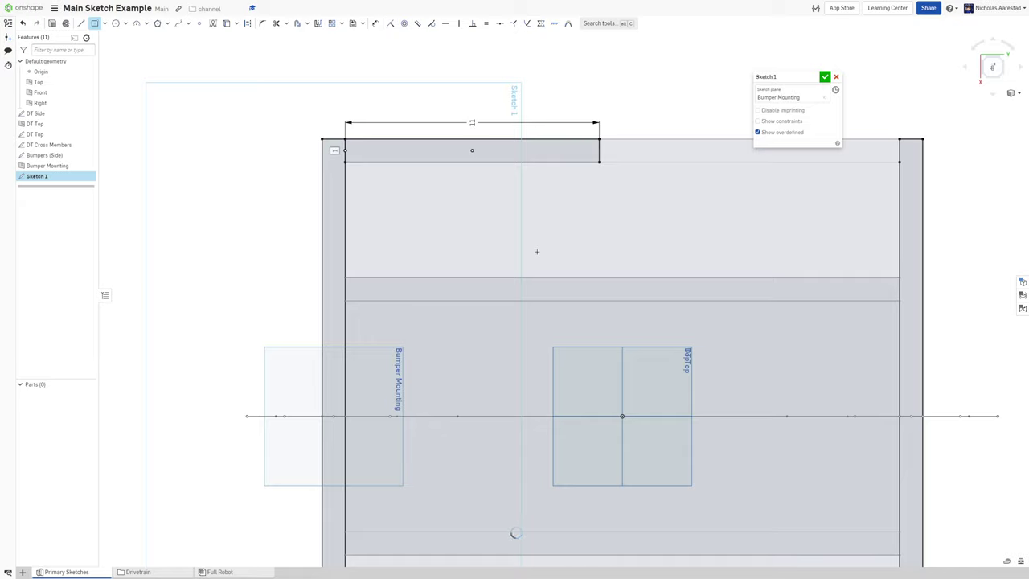
# - Set the length of the rectangle on the upper frame member to 10 in
pyautogui.scroll(-3, 466, 145)
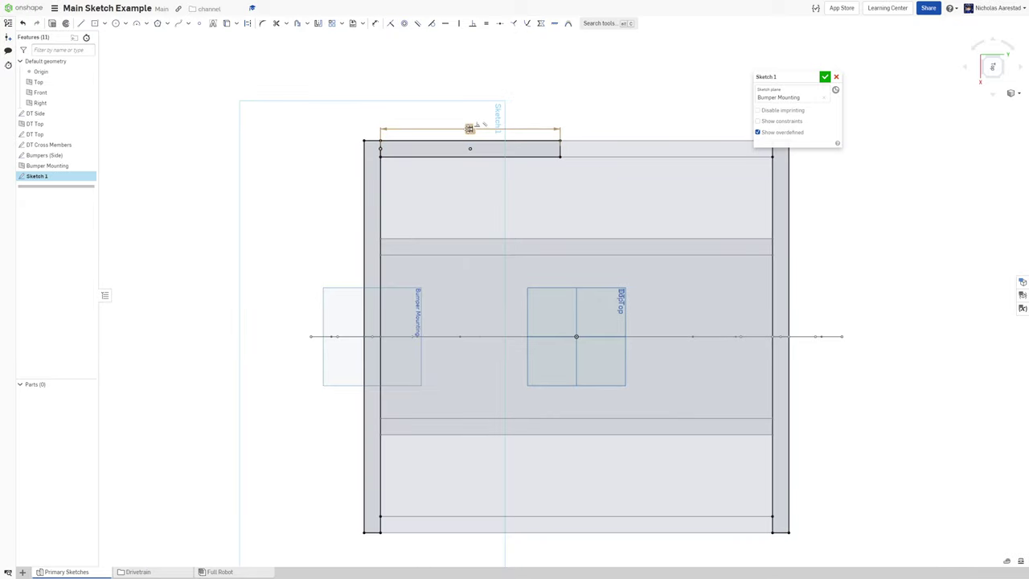
pyautogui.doubleClick(470, 128)
pyautogui.write('10')
pyautogui.press('Return')
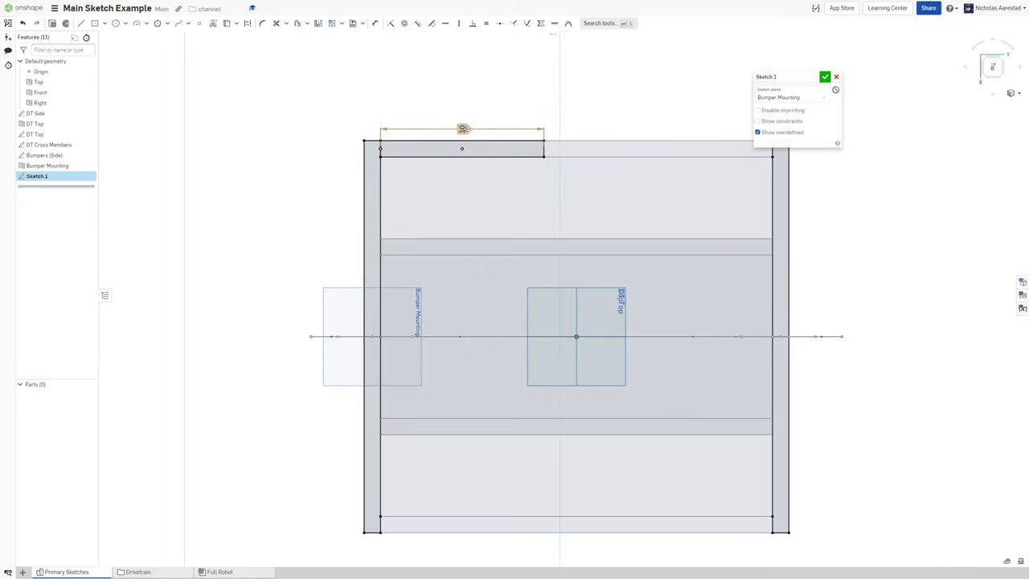
# - Mirror the 10 in rectangle about the vertical centre line to the frame's opposite upper corner
pyautogui.scroll(-2, 461, 129)
pyautogui.click(318, 24)
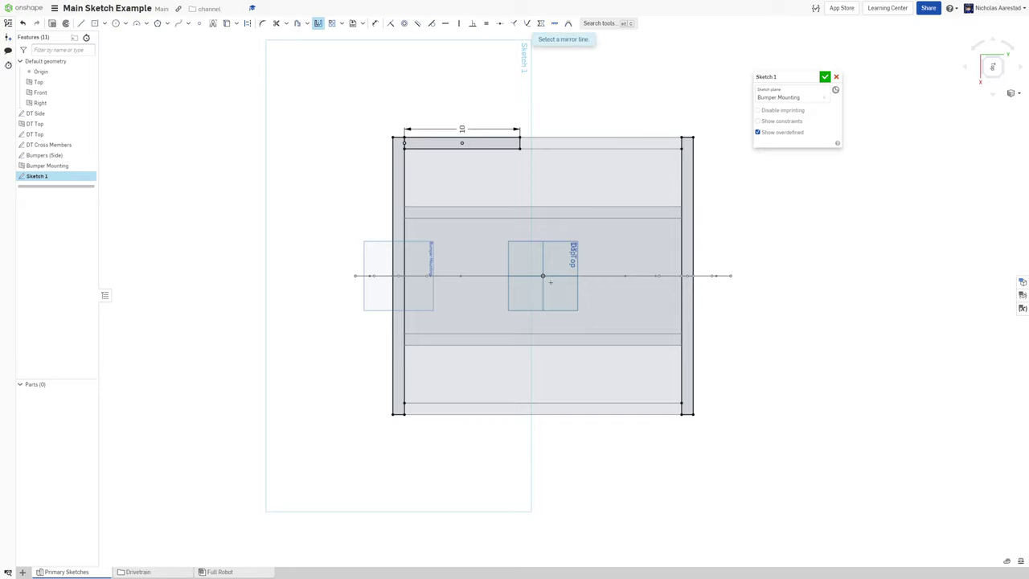
pyautogui.click(542, 254)
pyautogui.moveTo(387, 113); pyautogui.dragTo(531, 163)
# - Mirror both upper rectangles about the horizontal centre line onto the frame's lower member
pyautogui.scroll(-2, 488, 107)
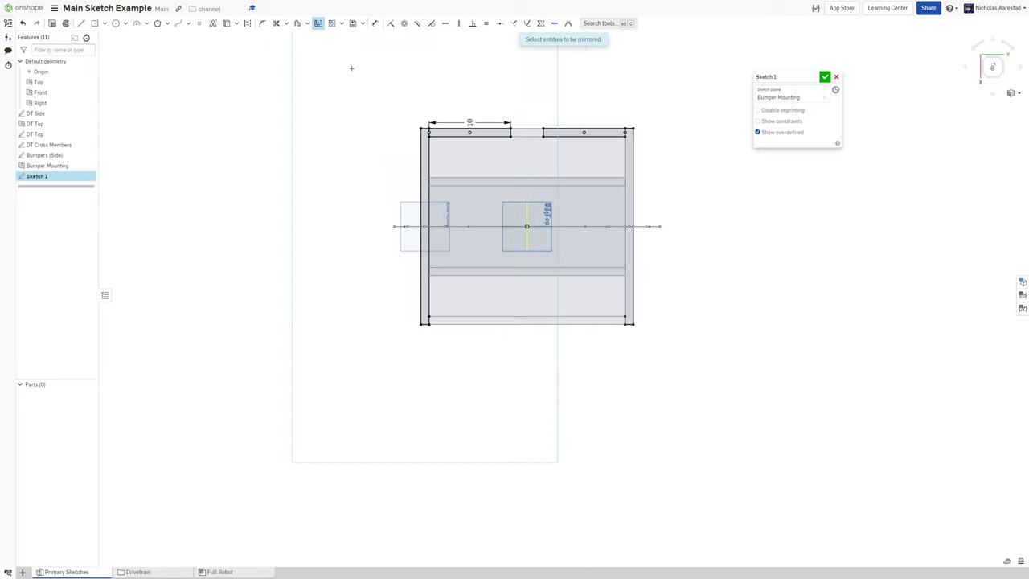
pyautogui.click(318, 23)
pyautogui.click(537, 227)
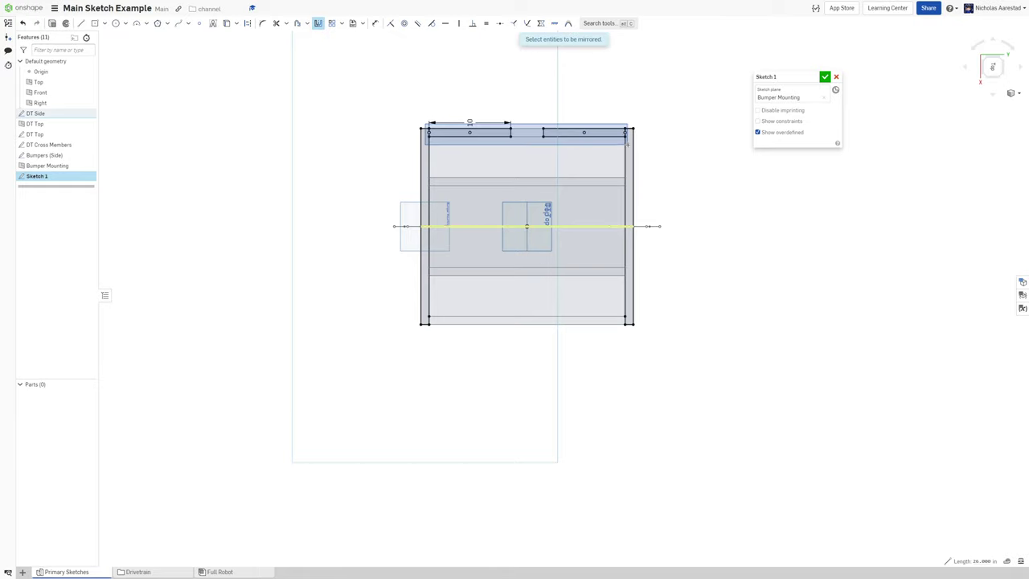
pyautogui.click(627, 144)
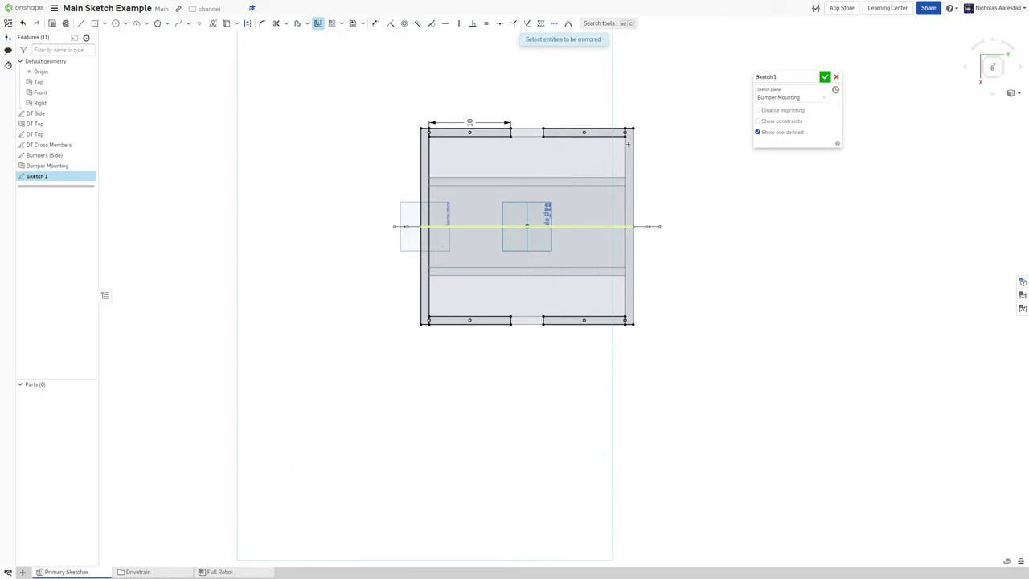
# - Rename the sketch as "Bumper Mounting (Top)" and finish it
pyautogui.click(814, 77)
pyautogui.write('Bumper Mounting (Top')
pyautogui.press('Return')
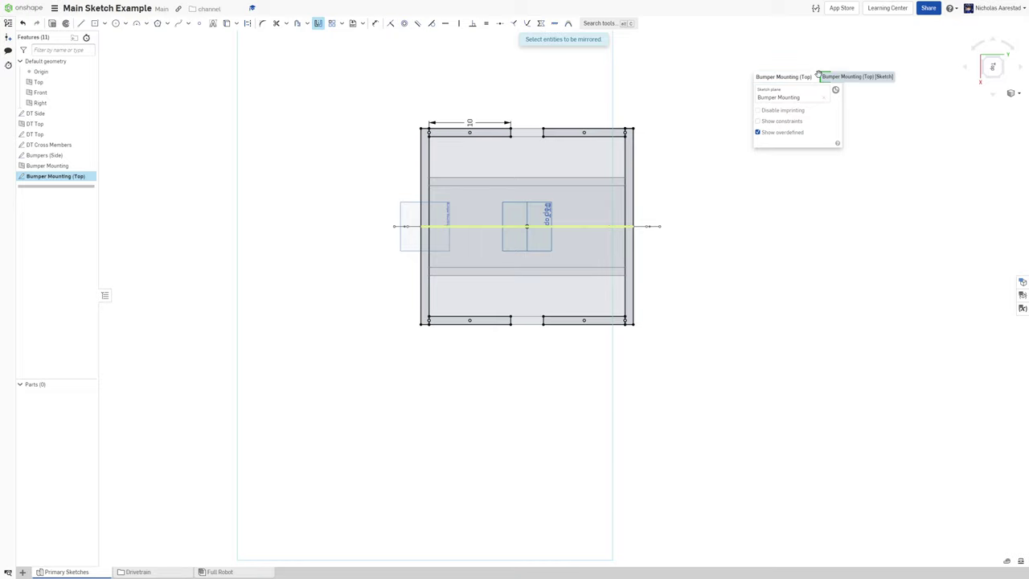
pyautogui.click(824, 76)
pyautogui.scroll(-3, 560, 58)
pyautogui.scroll(5, 531, 134)
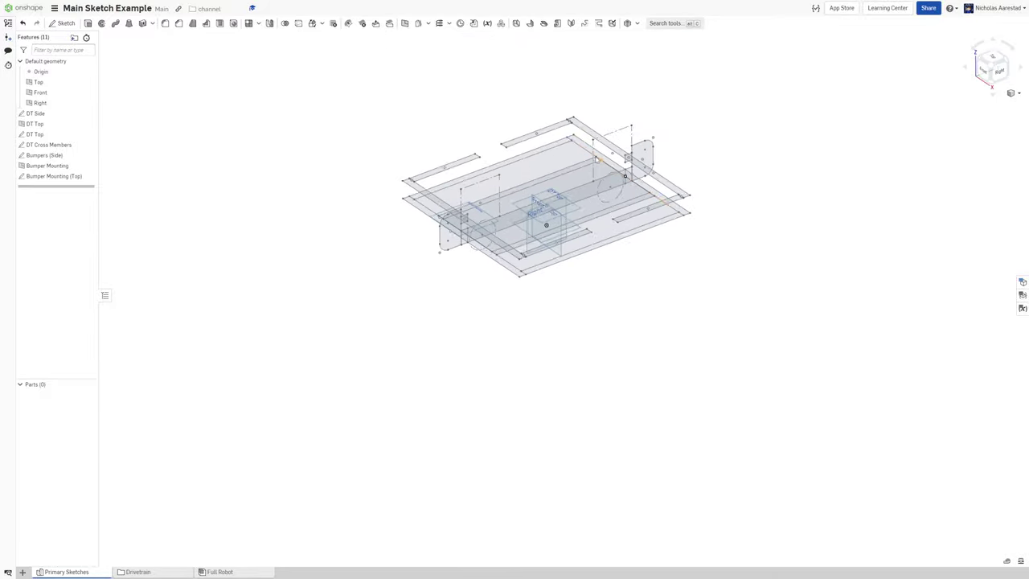
pyautogui.moveTo(594, 156)
pyautogui.mouseDown(button='right')
pyautogui.moveTo(585, 120)
pyautogui.moveTo(574, 132)
pyautogui.mouseUp(button='right')
pyautogui.scroll(-3, 582, 193)
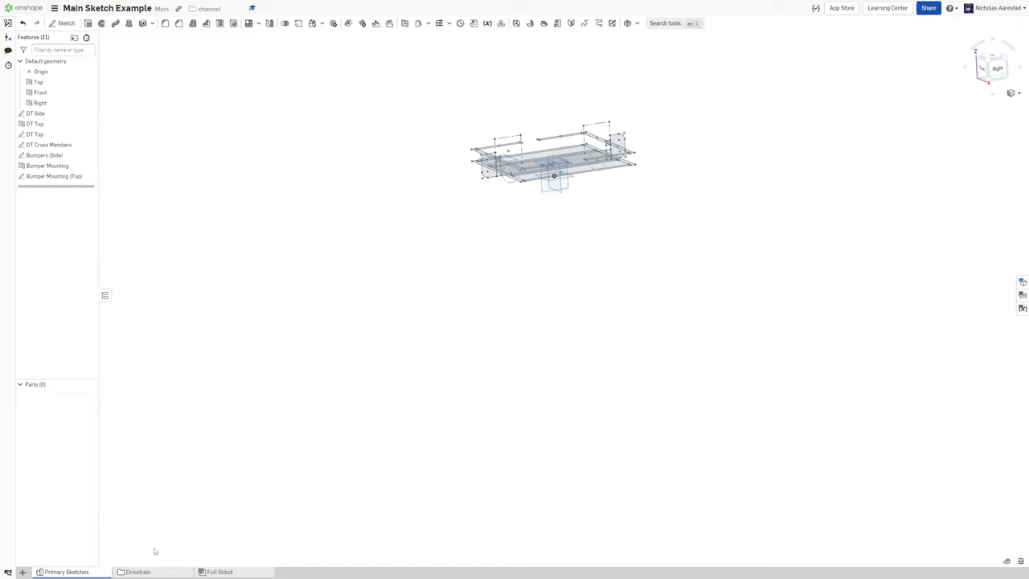
# - Create a new Part Studio and name it "Bumpers (Simple)"
pyautogui.click(23, 572)
pyautogui.click(57, 517)
pyautogui.rightClick(164, 573)
pyautogui.click(138, 515)
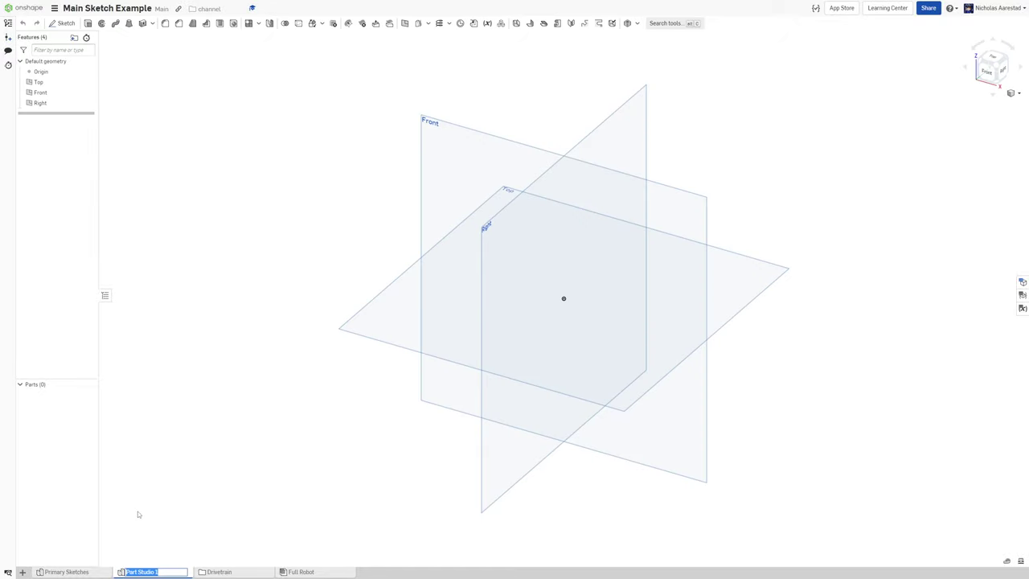
pyautogui.write('Bumpers (Simple')
pyautogui.press('Return')
# - Derive the Bumpers (Side) and Bumper Mounting (Top) sketches from Primary Sketches into this Part Studio
pyautogui.click(473, 23)
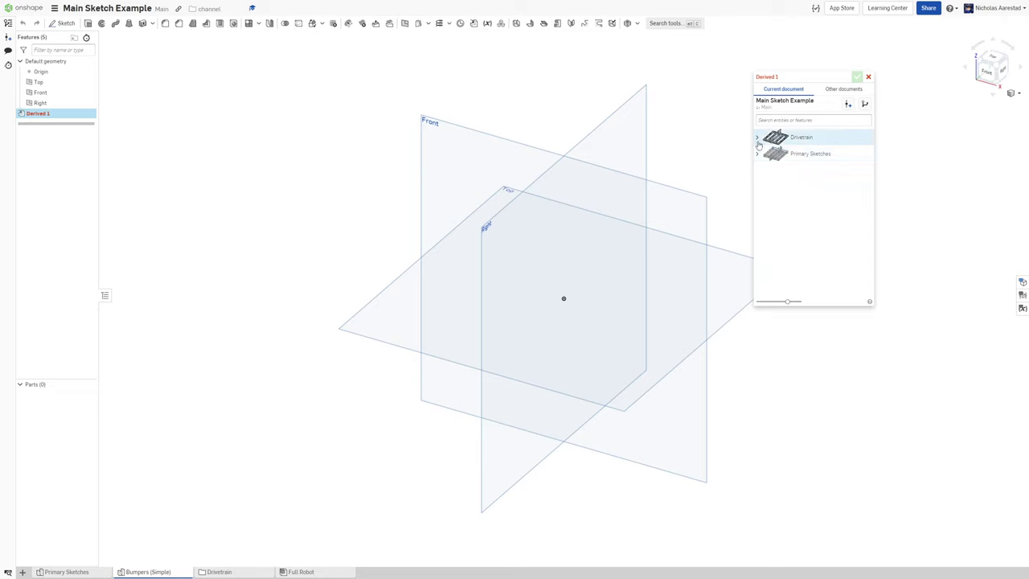
pyautogui.click(757, 153)
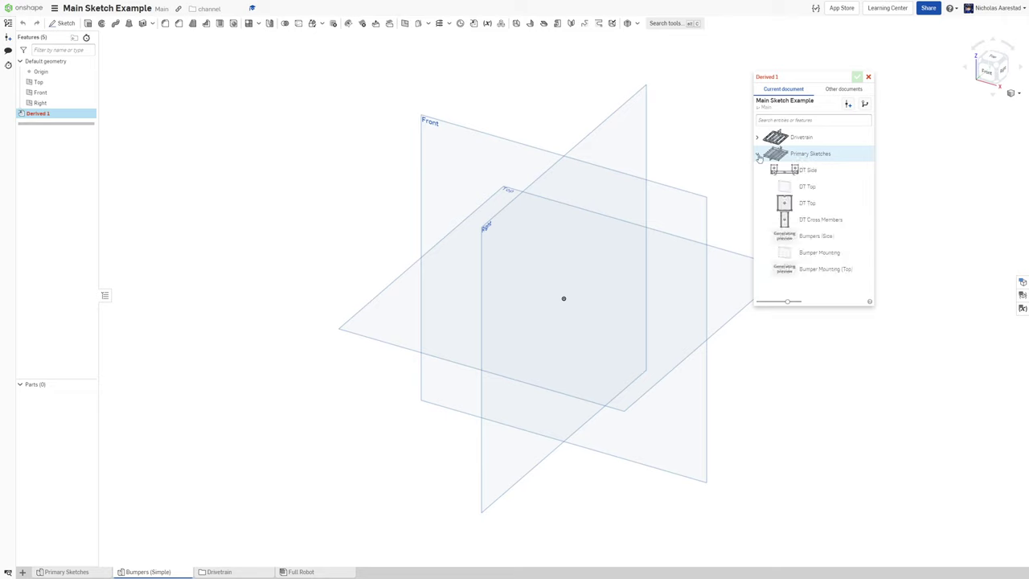
pyautogui.click(801, 234)
pyautogui.click(822, 237)
pyautogui.click(816, 252)
pyautogui.scroll(-5, 387, 241)
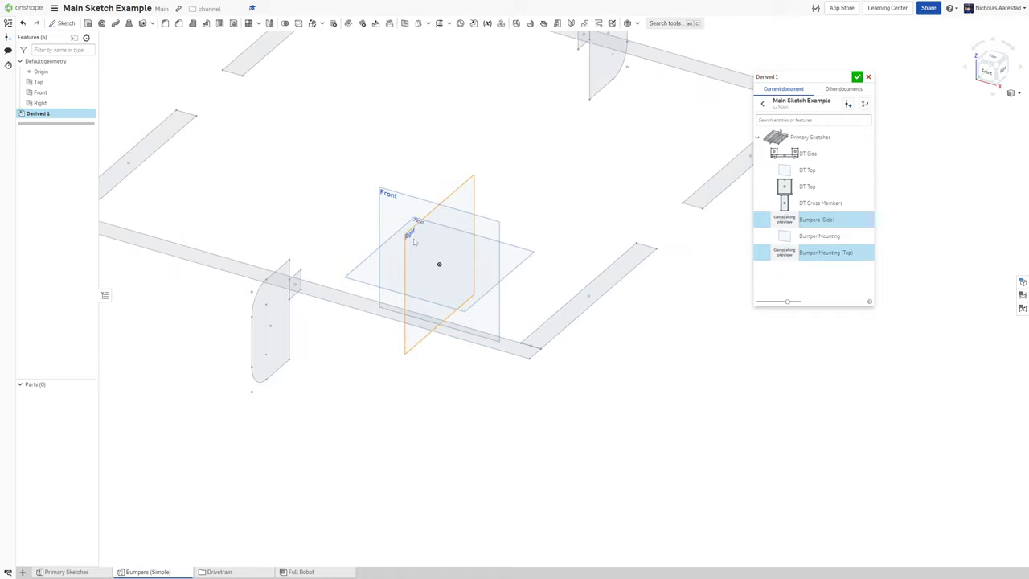
pyautogui.click(857, 77)
# - Examine the derived bumper profiles and mounting frame sketch from several angles
pyautogui.moveTo(704, 279); pyautogui.dragTo(678, 289, button='right')
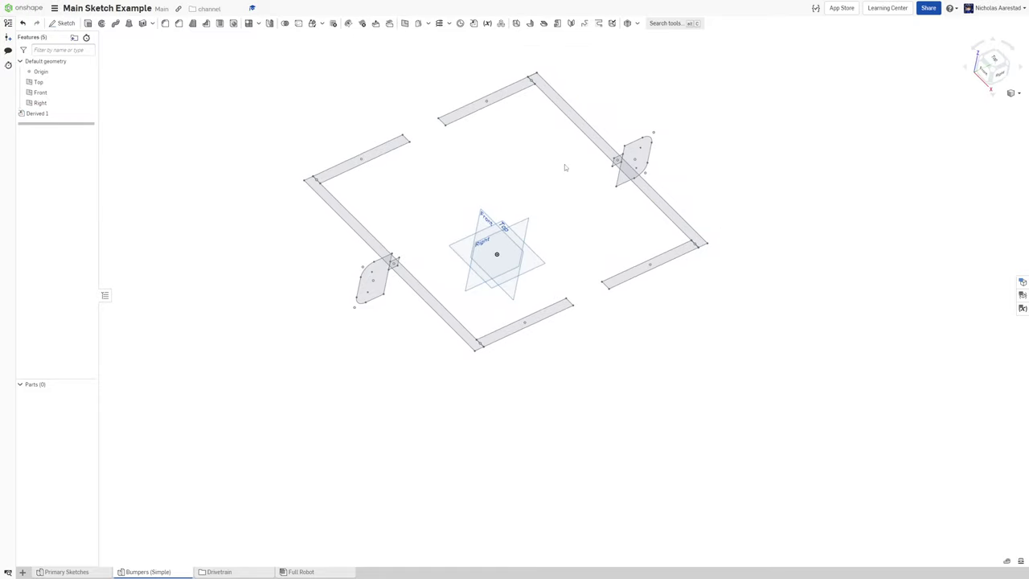
pyautogui.moveTo(515, 180); pyautogui.dragTo(463, 192, button='right')
pyautogui.scroll(-2, 439, 205)
pyautogui.scroll(4, 336, 210)
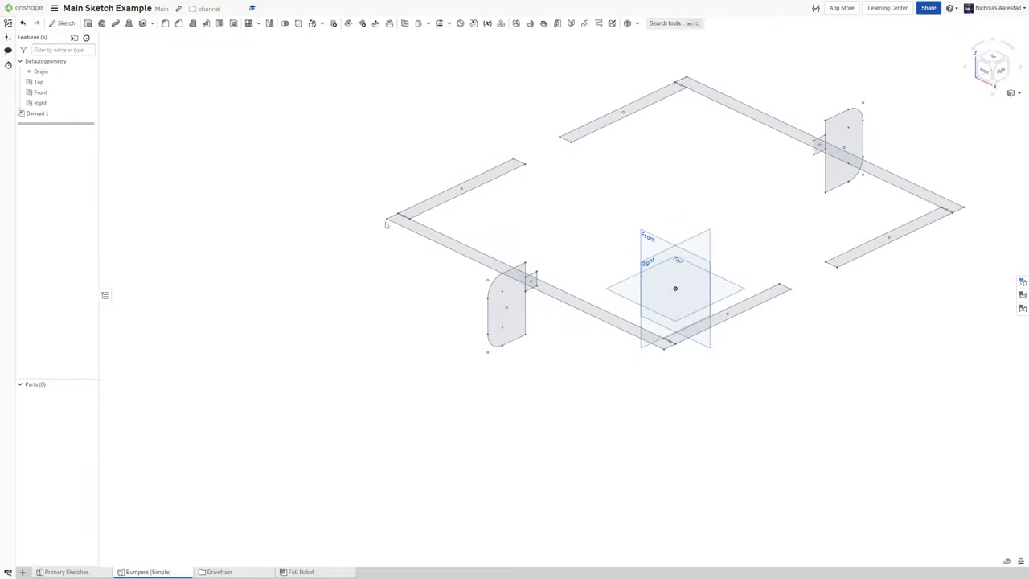
pyautogui.scroll(-3, 372, 281)
pyautogui.scroll(3, 620, 183)
pyautogui.moveTo(627, 188); pyautogui.dragTo(555, 183, button='right')
pyautogui.scroll(-2, 633, 237)
pyautogui.moveTo(597, 244); pyautogui.dragTo(487, 296, button='right')
pyautogui.moveTo(596, 271); pyautogui.dragTo(457, 132, button='right')
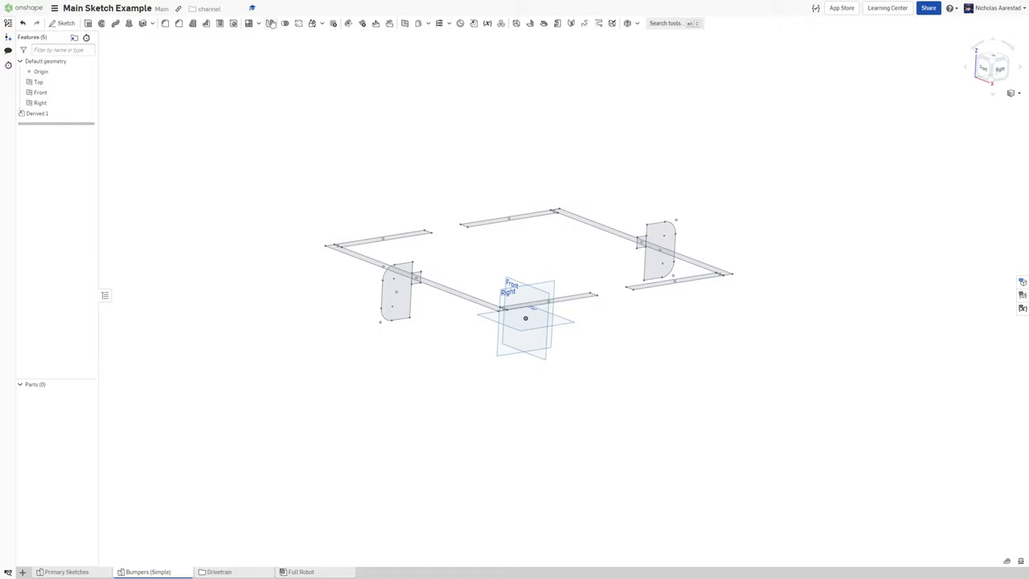
pyautogui.moveTo(351, 115); pyautogui.dragTo(329, 128, button='right')
# - Use Extrude Individual with a blind depth of 1 in on the left long mounting strip and its two adjoining short strips
pyautogui.click(637, 23)
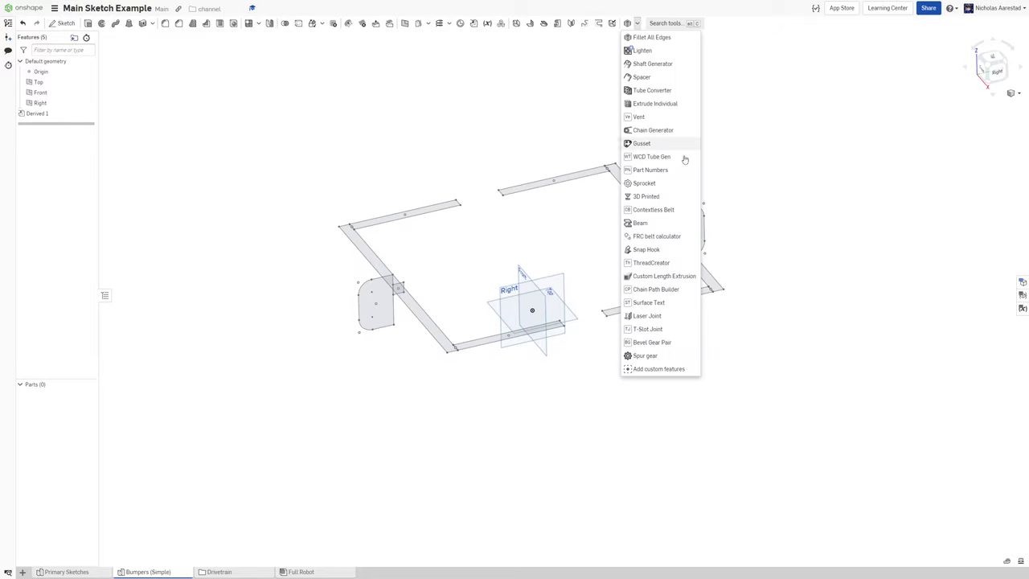
pyautogui.click(644, 105)
pyautogui.click(374, 226)
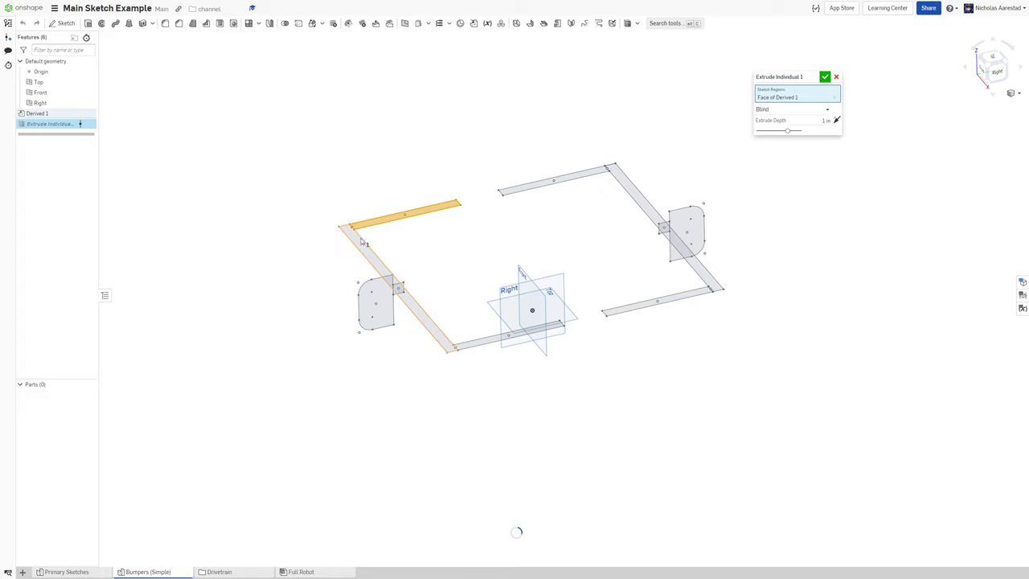
pyautogui.click(362, 241)
pyautogui.press('space')
pyautogui.click(474, 343)
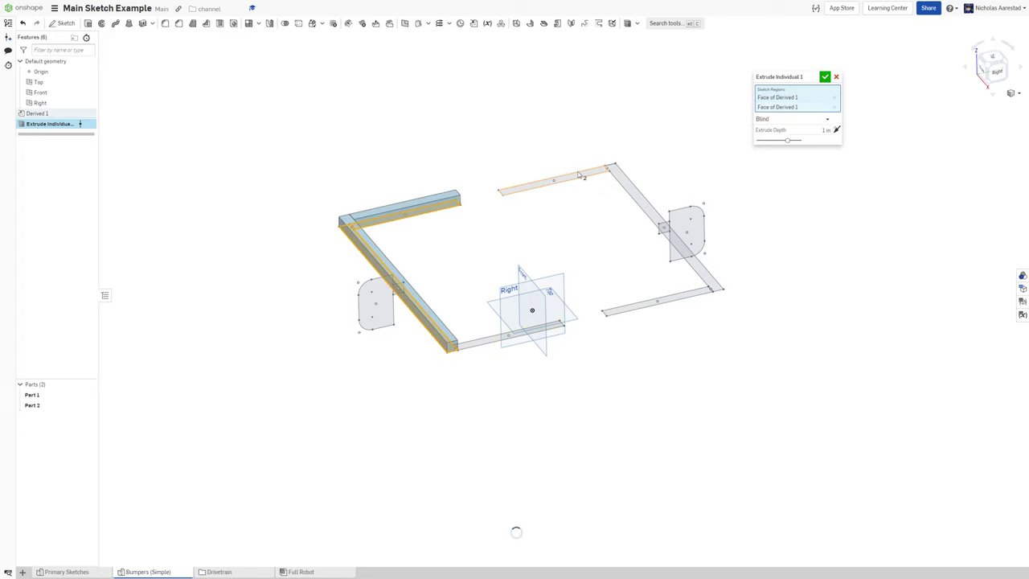
pyautogui.click(579, 174)
pyautogui.click(618, 175)
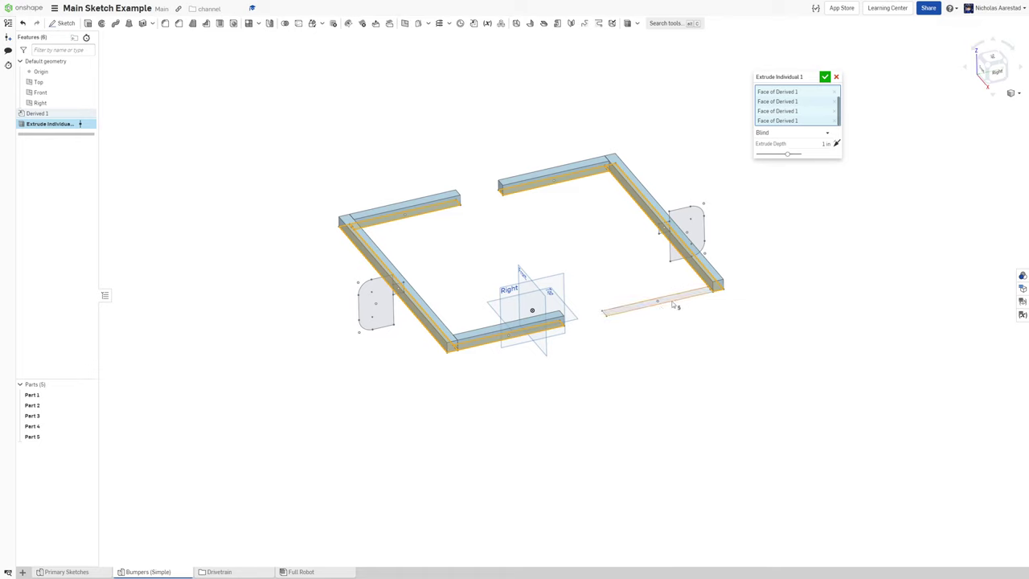
pyautogui.click(676, 304)
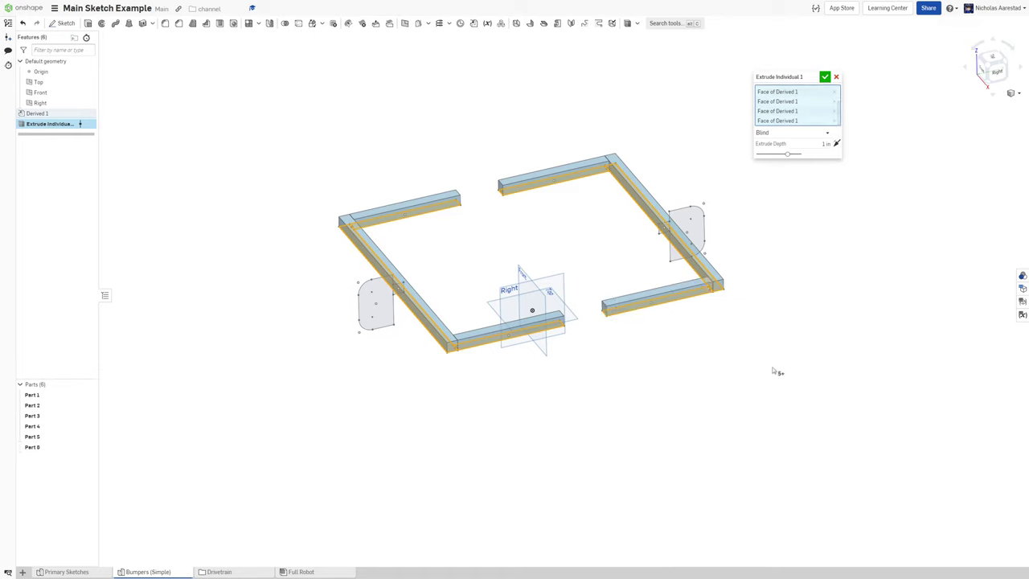
pyautogui.click(548, 184)
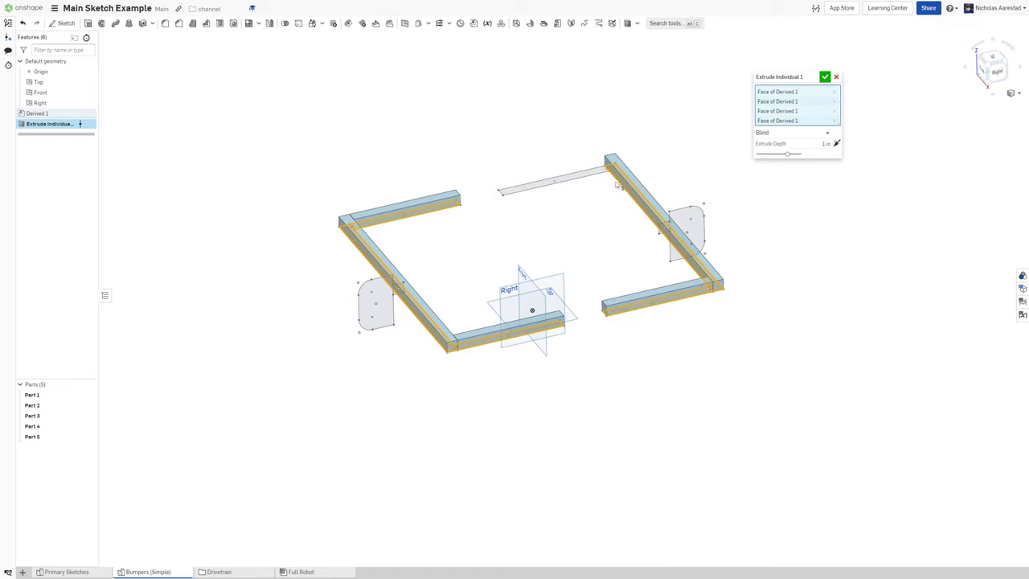
pyautogui.click(624, 187)
pyautogui.click(674, 303)
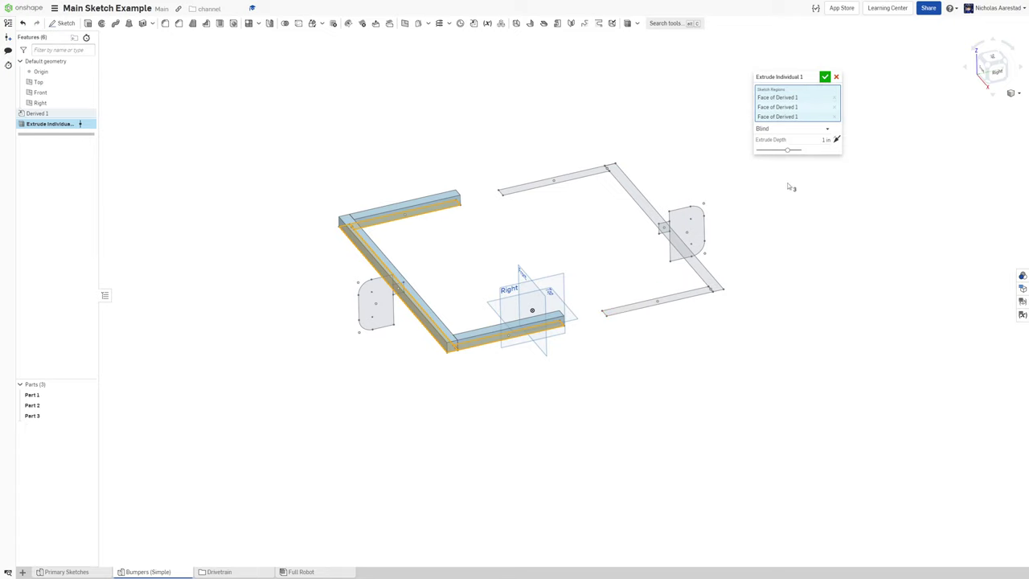
# - Make the 1 in individual extrusion of the three mounting strips symmetric about the sketch and accept it
pyautogui.moveTo(776, 213); pyautogui.dragTo(796, 247, button='right')
pyautogui.click(795, 130)
pyautogui.click(780, 151)
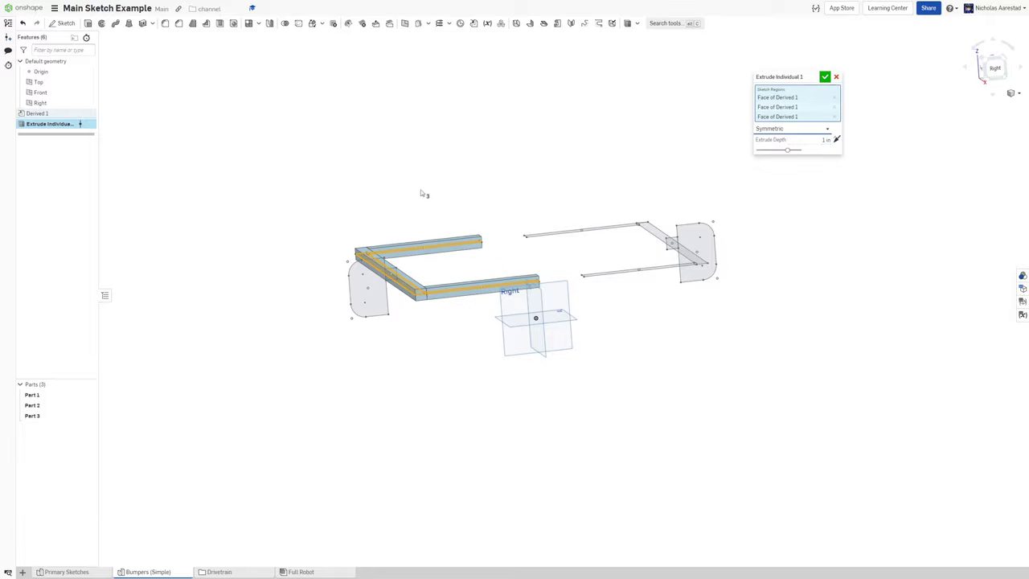
pyautogui.moveTo(422, 192); pyautogui.dragTo(378, 181, button='right')
pyautogui.scroll(6, 388, 278)
pyautogui.moveTo(370, 255); pyautogui.dragTo(402, 242, button='right')
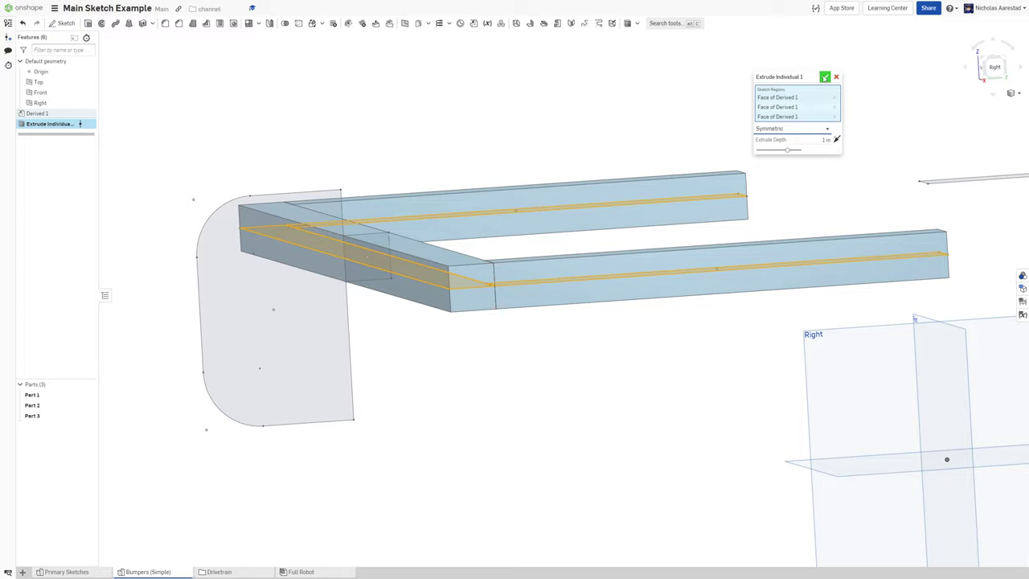
pyautogui.click(824, 78)
# - Start the Tube Converter feature with the long mounting bar and its two short side bars as bodies to convert
pyautogui.scroll(-3, 544, 132)
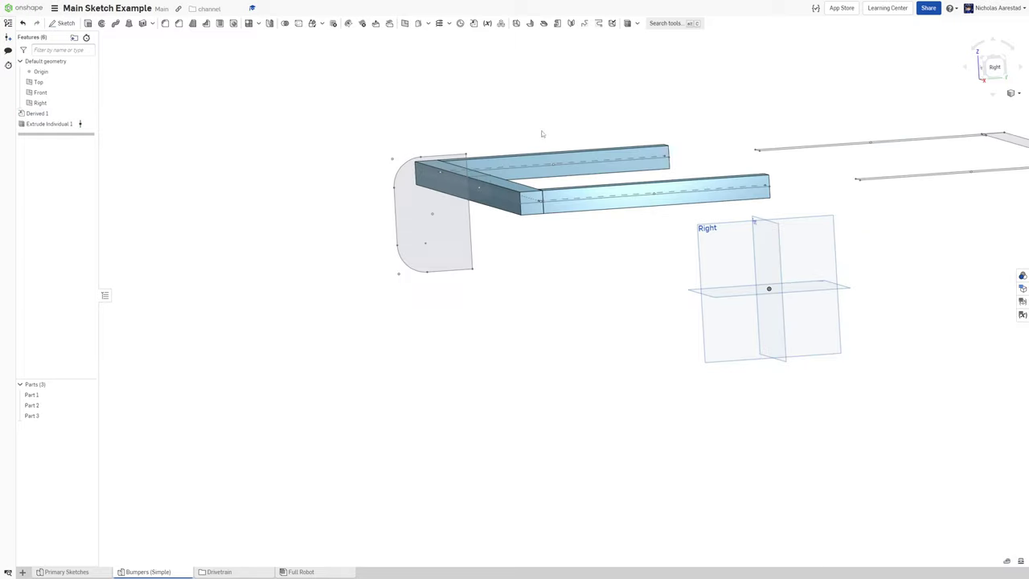
pyautogui.moveTo(544, 132); pyautogui.dragTo(541, 253, button='right')
pyautogui.scroll(-4, 541, 254)
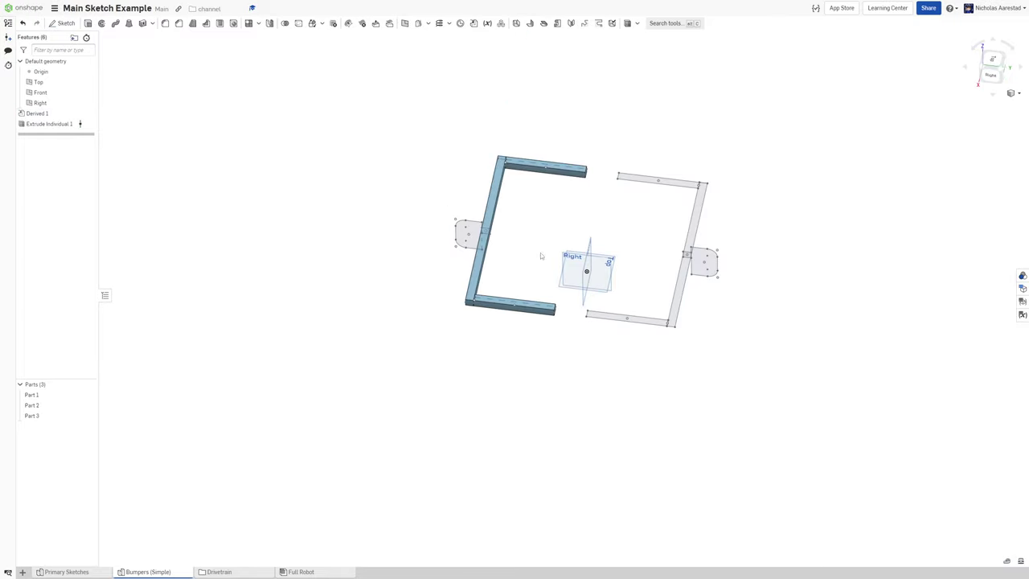
pyautogui.click(633, 23)
pyautogui.click(652, 90)
pyautogui.scroll(5, 498, 161)
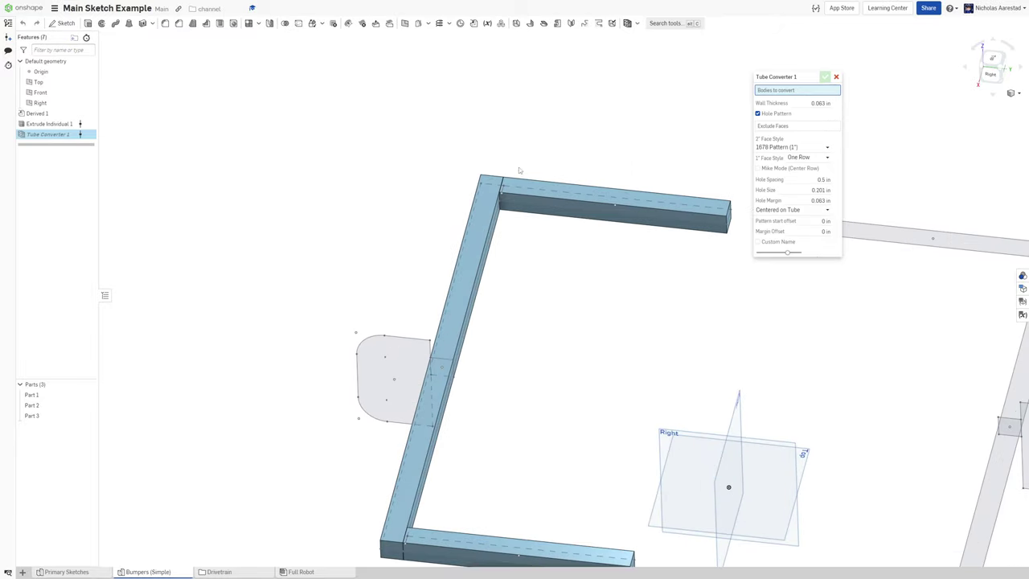
pyautogui.click(489, 244)
pyautogui.scroll(-3, 413, 115)
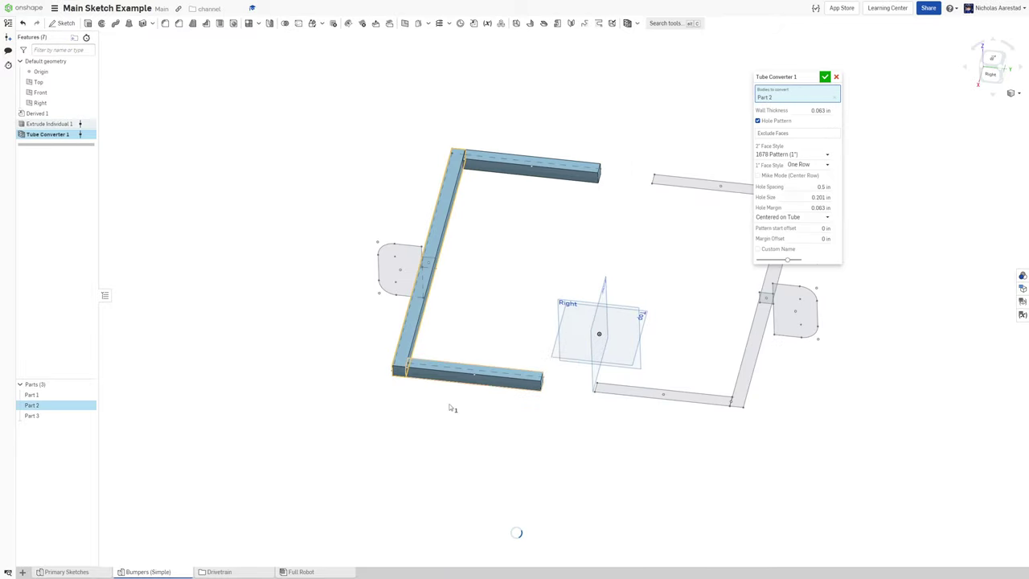
pyautogui.scroll(3, 453, 413)
pyautogui.click(425, 340)
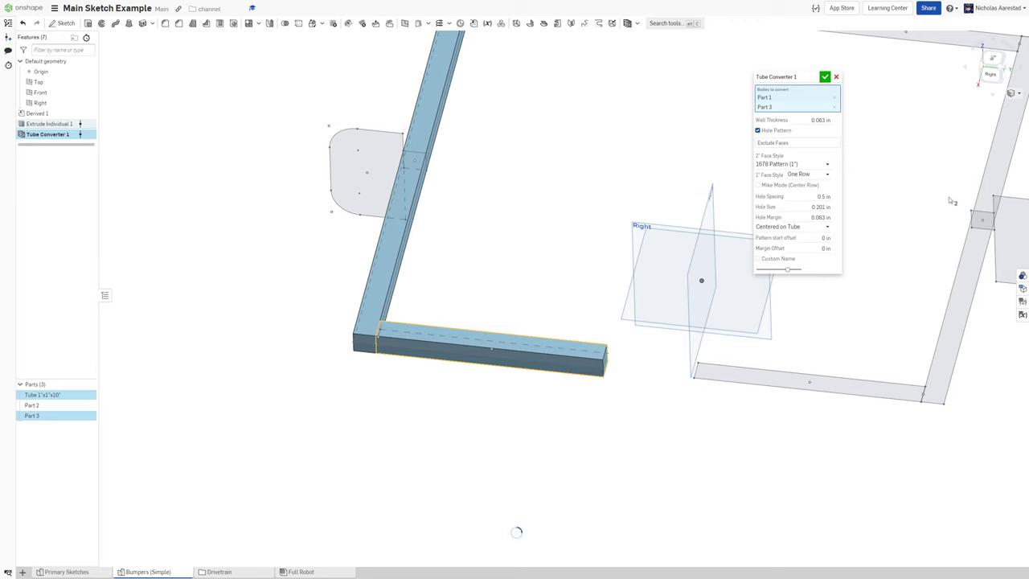
# - Keep the tubes' 1" face style at One Row and set the hole spacing to 1 in
pyautogui.click(801, 164)
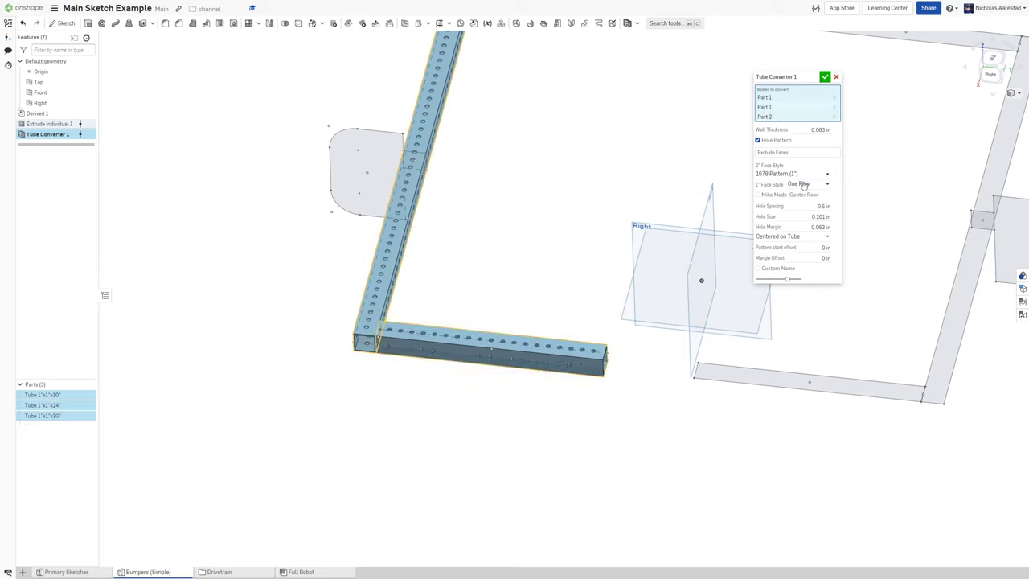
pyautogui.click(803, 183)
pyautogui.click(827, 166)
pyautogui.moveTo(422, 306); pyautogui.dragTo(380, 276, button='right')
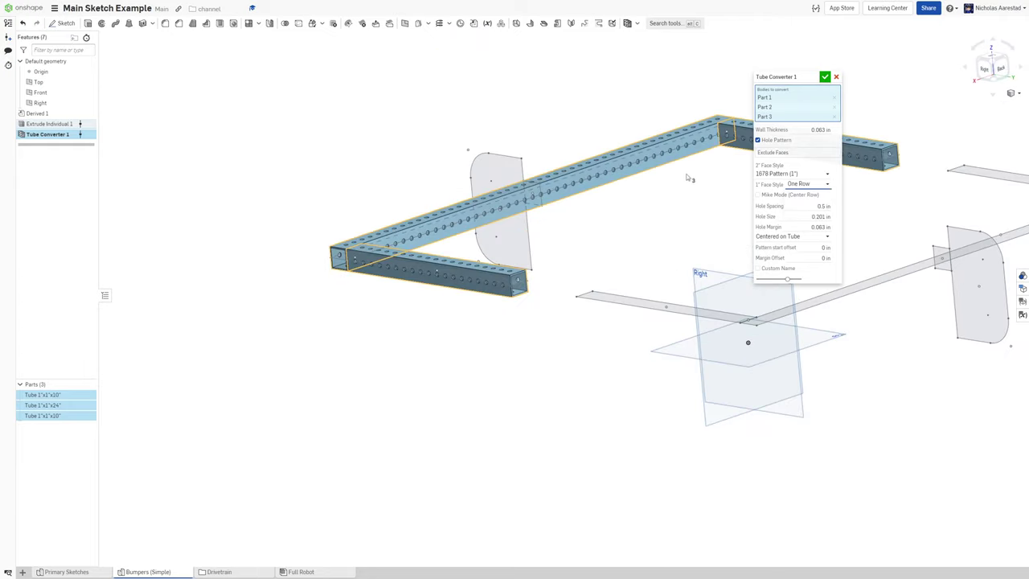
pyautogui.moveTo(665, 166); pyautogui.dragTo(540, 177, button='right')
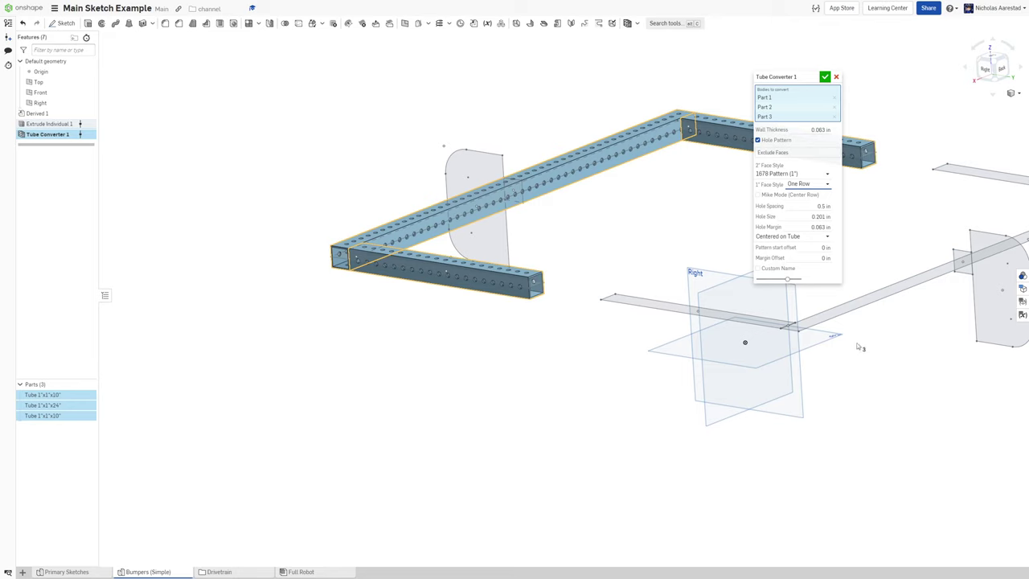
pyautogui.click(801, 206)
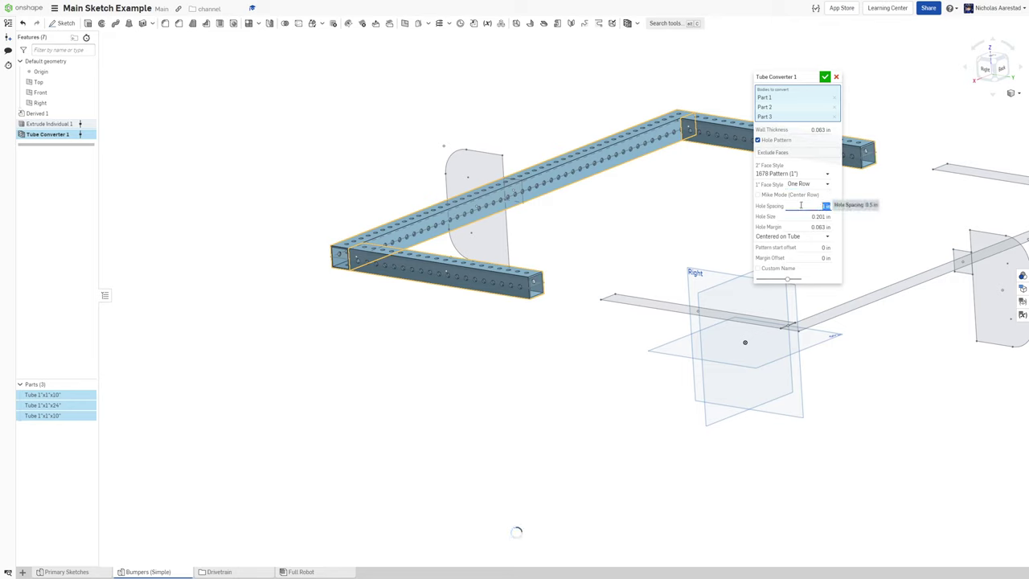
pyautogui.moveTo(605, 154); pyautogui.dragTo(659, 148, button='right')
pyautogui.scroll(4, 661, 152)
pyautogui.scroll(-3, 681, 164)
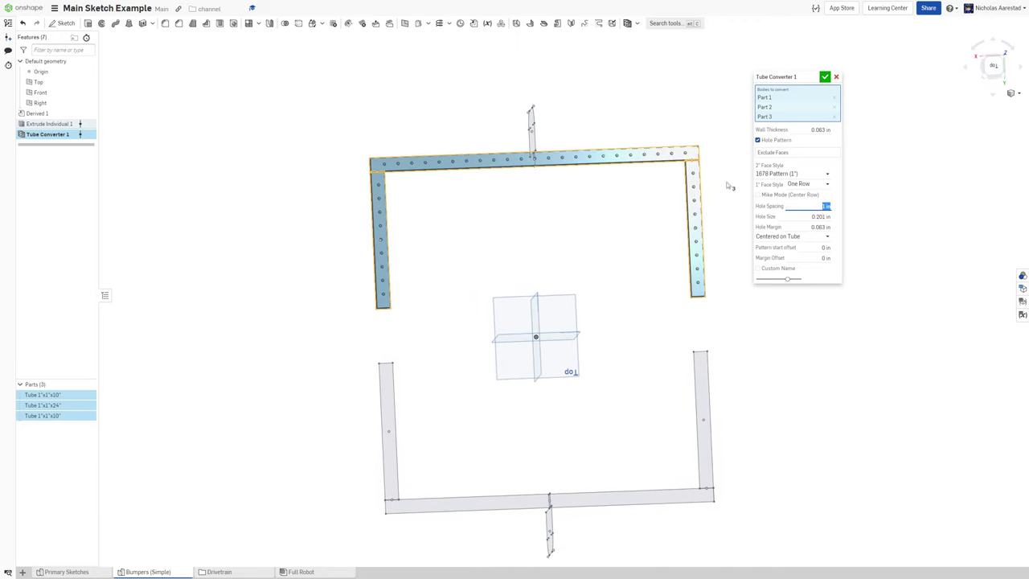
# - Try margin offsets of 0.5 in and 0.25 in for the tube hole pattern
pyautogui.click(815, 258)
pyautogui.click(861, 325)
pyautogui.scroll(3, 594, 204)
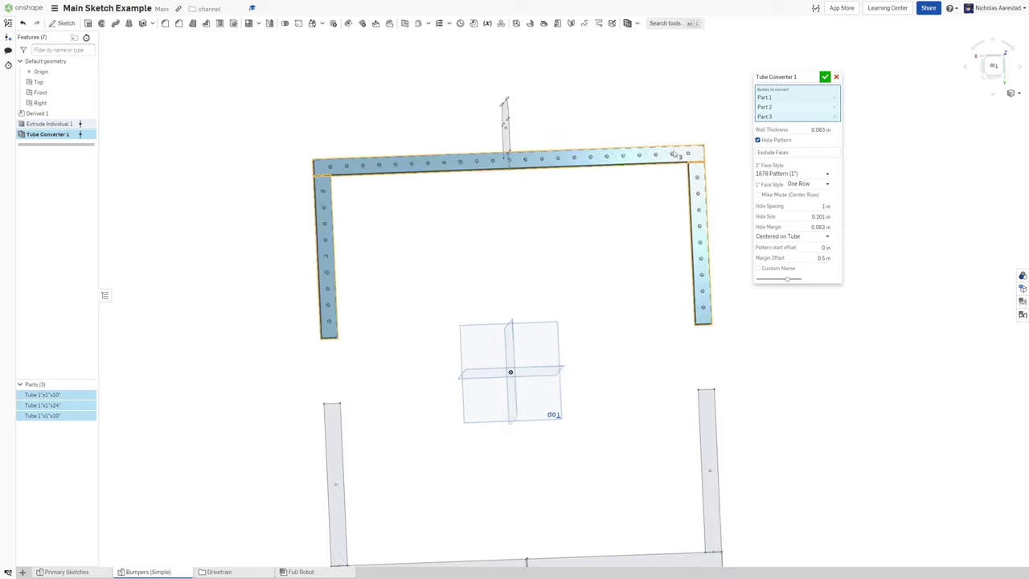
pyautogui.click(814, 257)
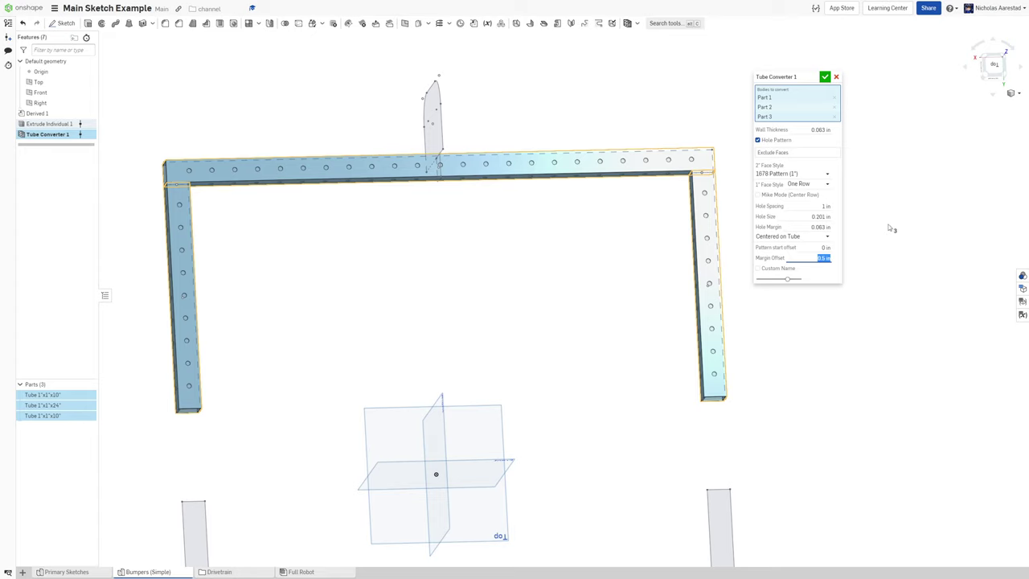
pyautogui.write('0.25')
pyautogui.press('Return')
pyautogui.press('BackSpace')
# - Set the hole pattern start offset to 0.5 in, check the hole alignment at the corners, and accept the tube conversion
pyautogui.click(812, 247)
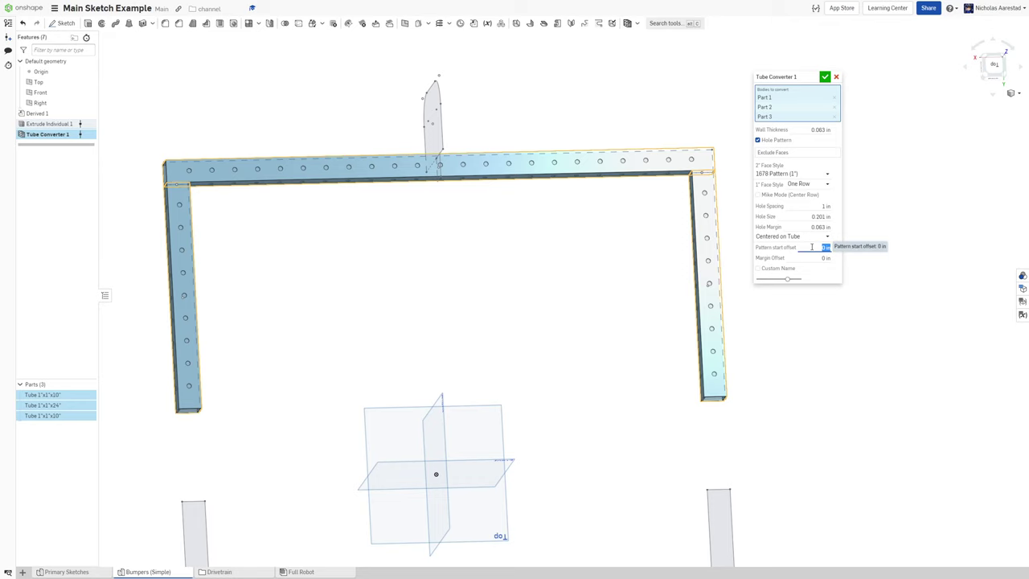
pyautogui.write('0.5')
pyautogui.press('Return')
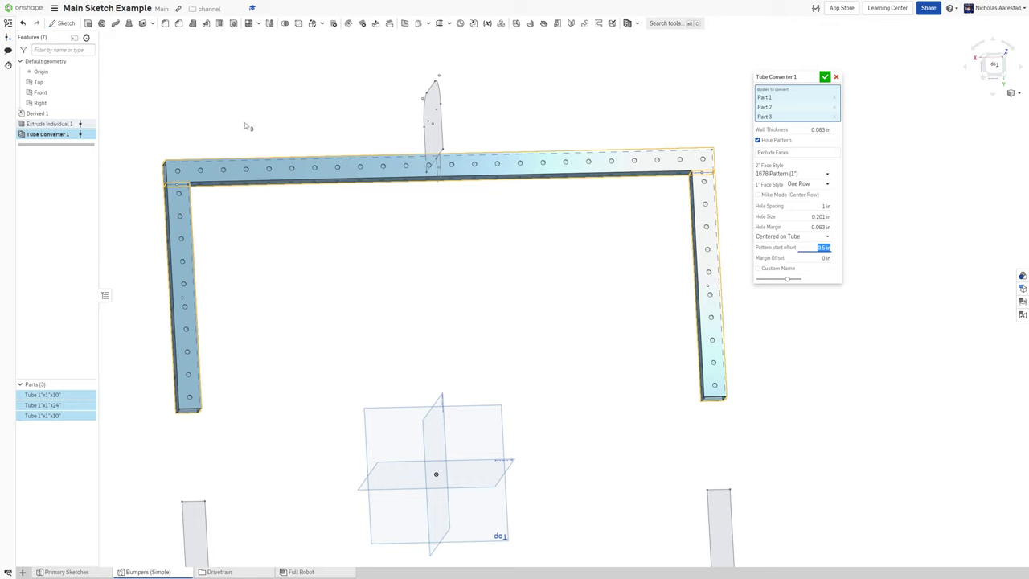
pyautogui.moveTo(276, 264); pyautogui.dragTo(527, 154, button='right')
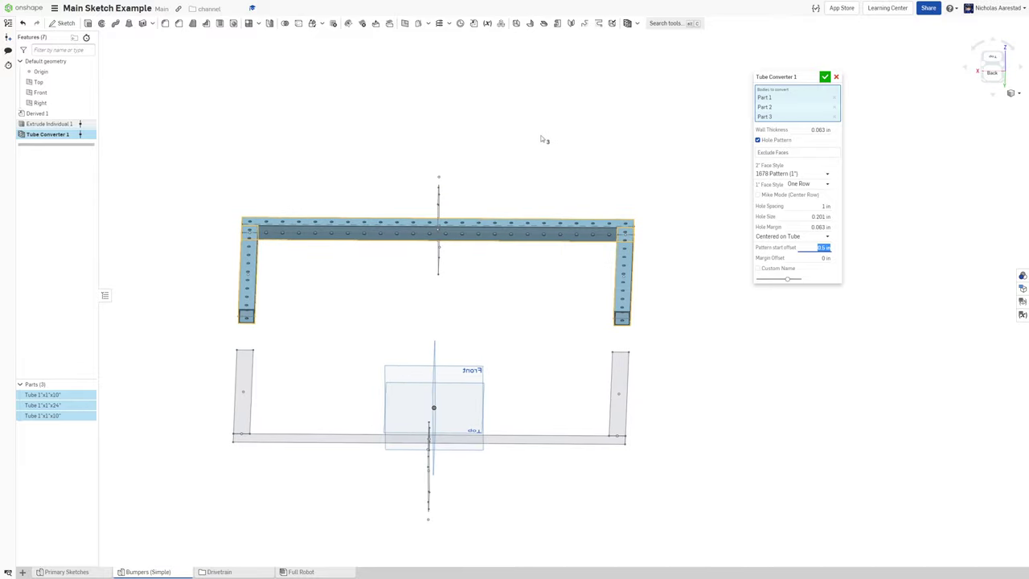
pyautogui.moveTo(609, 193); pyautogui.dragTo(443, 215, button='right')
pyautogui.scroll(3, 236, 242)
pyautogui.scroll(-2, 236, 242)
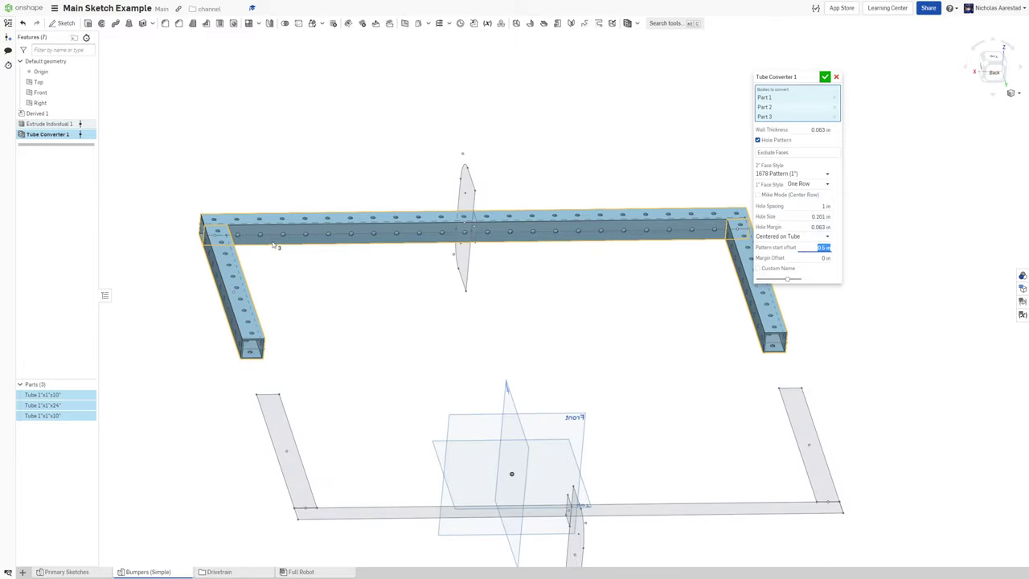
pyautogui.moveTo(269, 244); pyautogui.dragTo(220, 195, button='right')
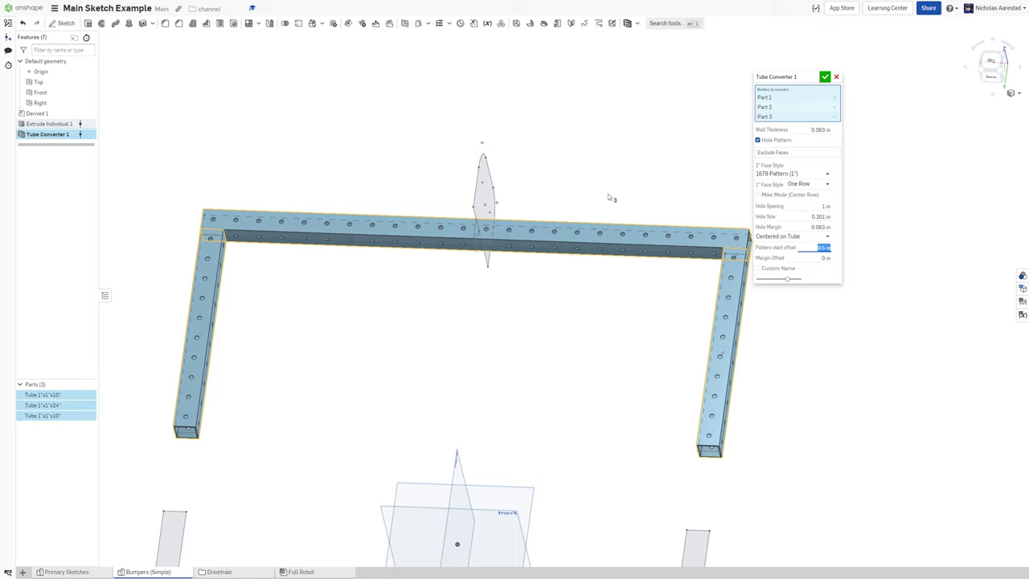
pyautogui.moveTo(609, 197); pyautogui.dragTo(620, 195, button='right')
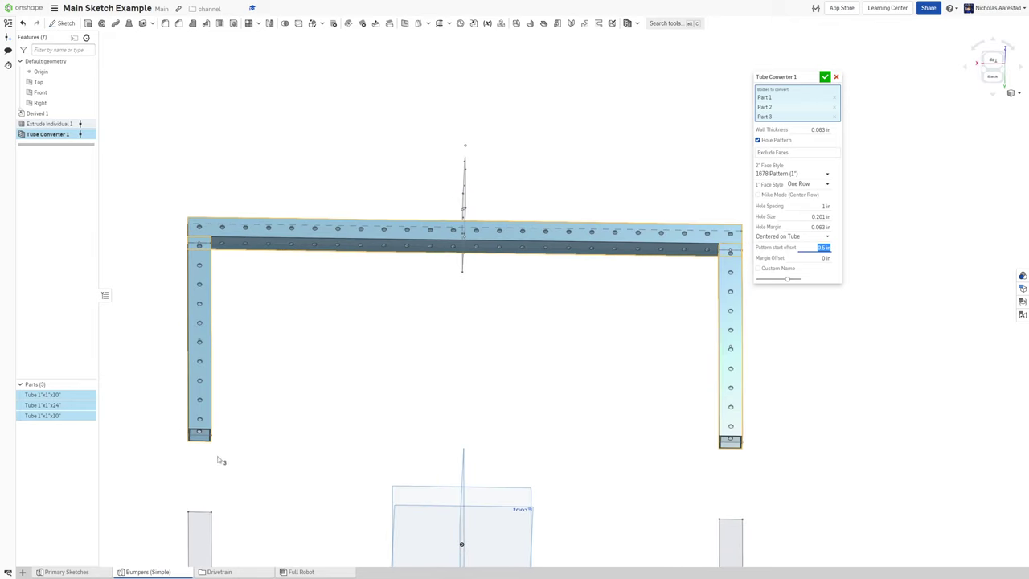
pyautogui.click(825, 76)
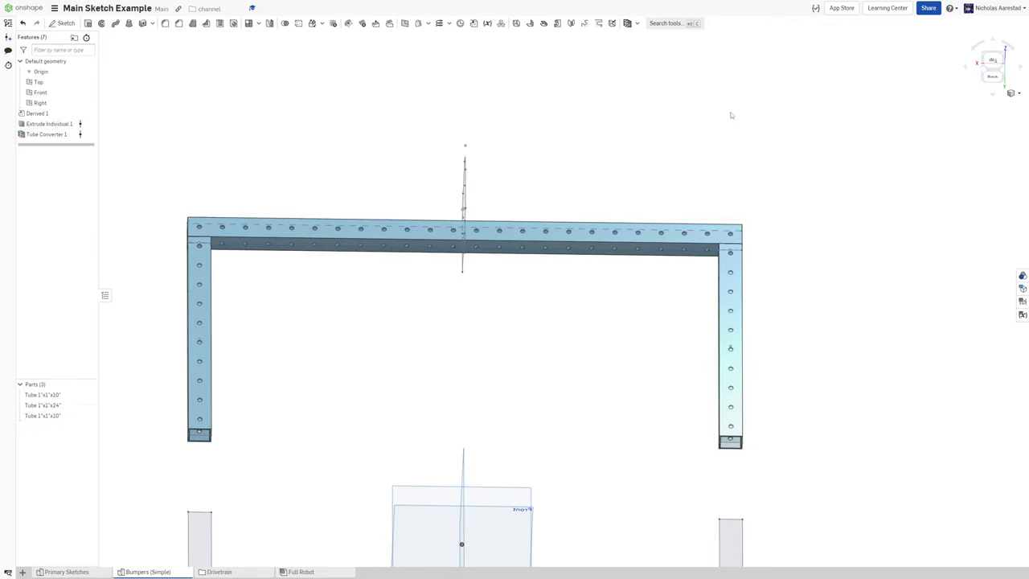
# - Examine the hole patterns on the three converted tubes from several angles
pyautogui.scroll(-2, 292, 282)
pyautogui.moveTo(292, 282); pyautogui.dragTo(477, 344, button='right')
pyautogui.scroll(3, 476, 345)
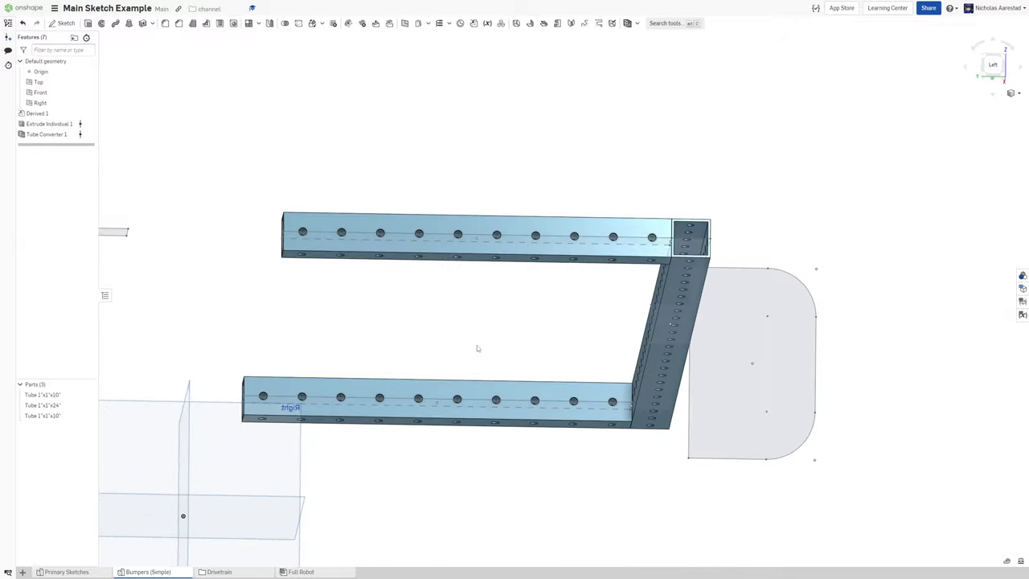
pyautogui.scroll(-2, 477, 345)
pyautogui.scroll(5, 405, 389)
pyautogui.moveTo(405, 390); pyautogui.dragTo(540, 361, button='right')
pyautogui.scroll(3, 538, 342)
pyautogui.scroll(-5, 539, 342)
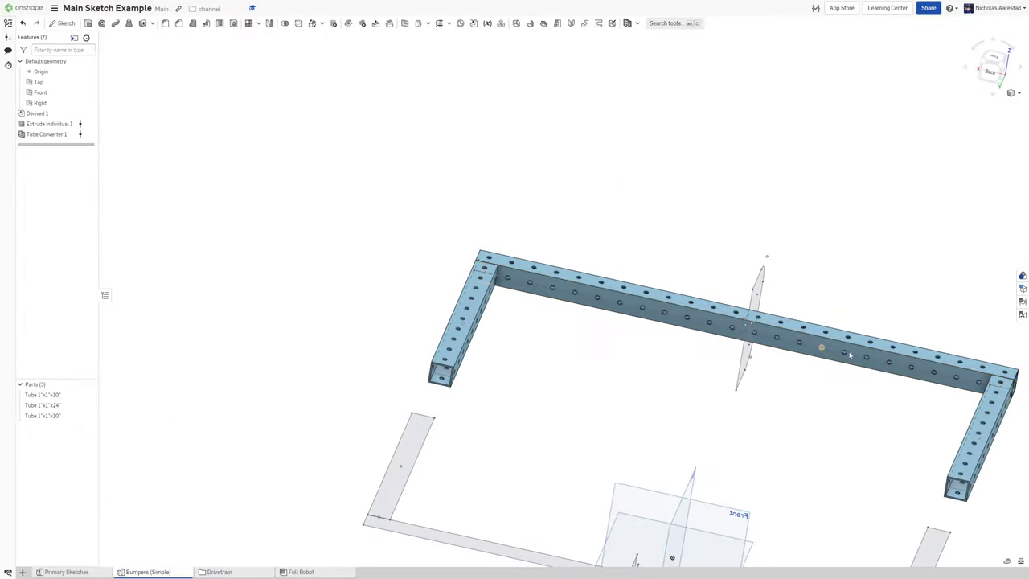
pyautogui.moveTo(559, 320); pyautogui.dragTo(546, 292, button='right')
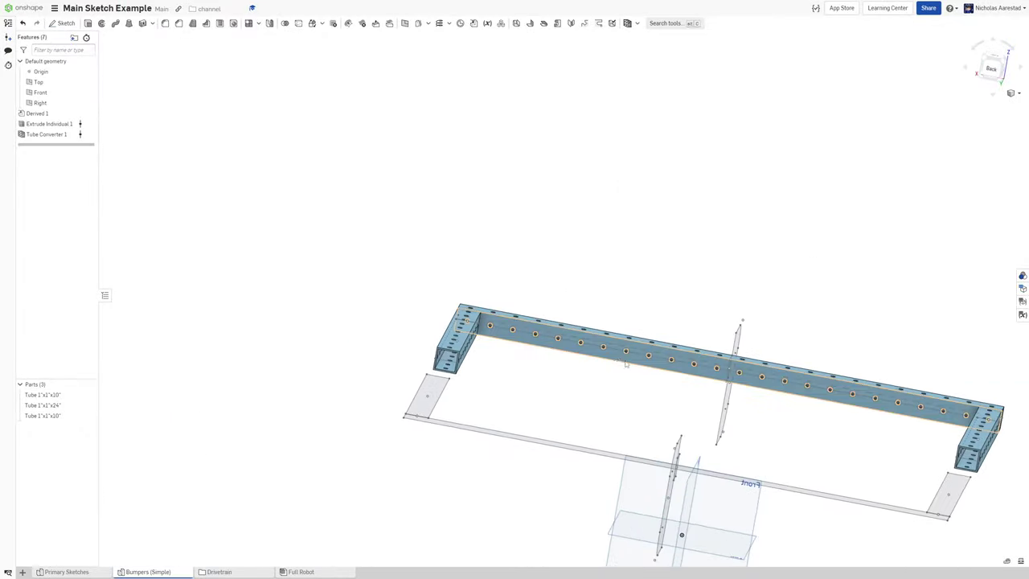
# - Start a sketch on the long tube's inner face and draw a 0.5 in diameter circle centred on the third hole
pyautogui.scroll(3, 632, 368)
pyautogui.hotkey('shift', 's')
pyautogui.click(537, 291)
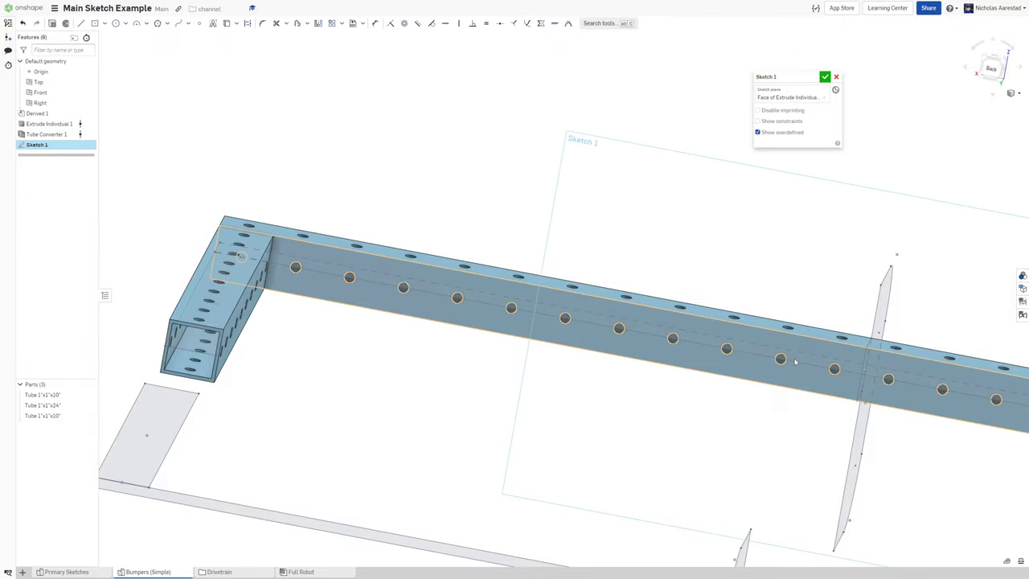
pyautogui.press('n')
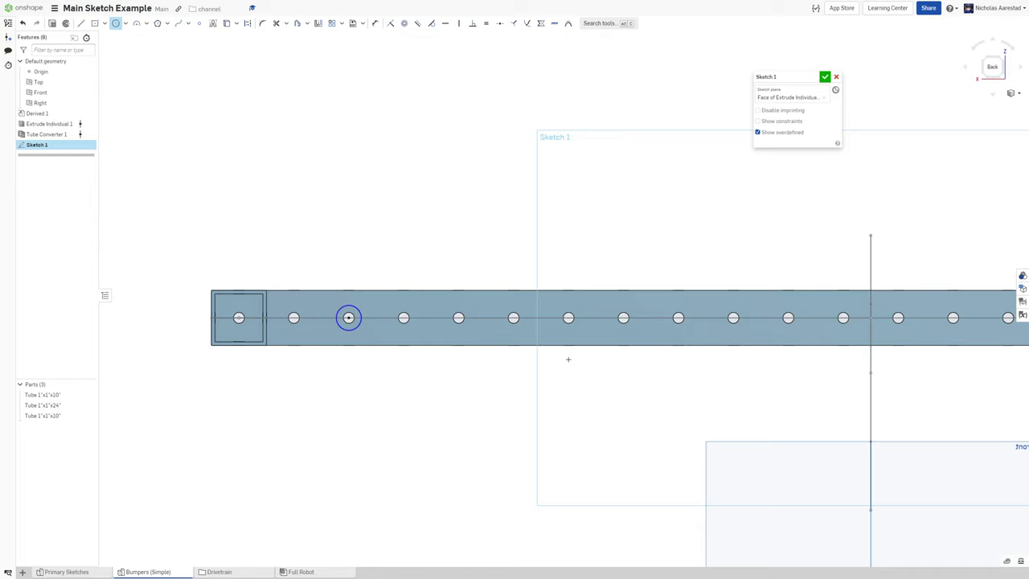
pyautogui.scroll(-5, 378, 296)
pyautogui.scroll(1, 454, 322)
pyautogui.press('Escape')
# - Create a linear pattern of the circle along the tube with 2 in spacing and 5 instances
pyautogui.scroll(3, 349, 318)
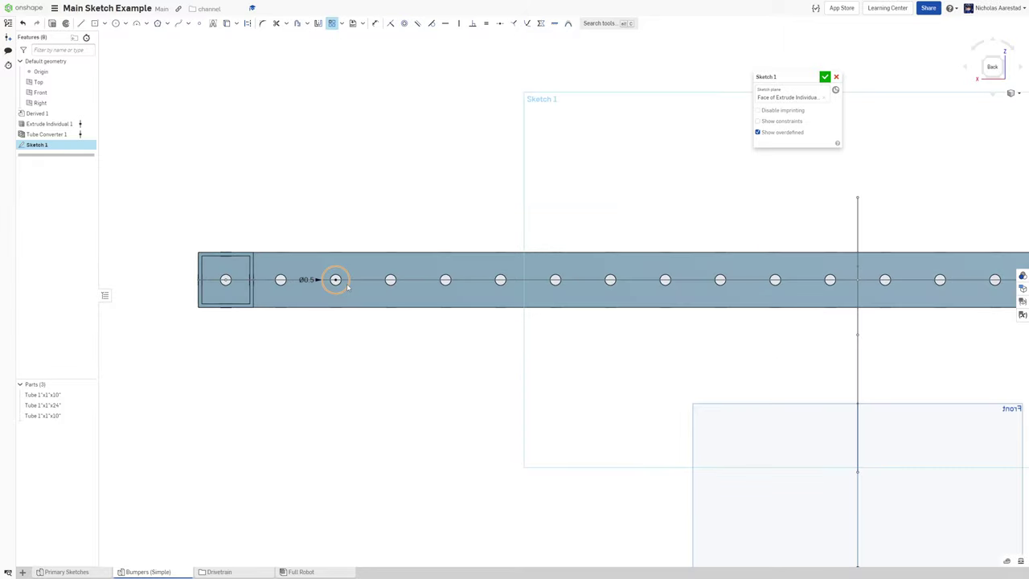
pyautogui.click(343, 302)
pyautogui.doubleClick(362, 314)
pyautogui.write('2')
pyautogui.press('Return')
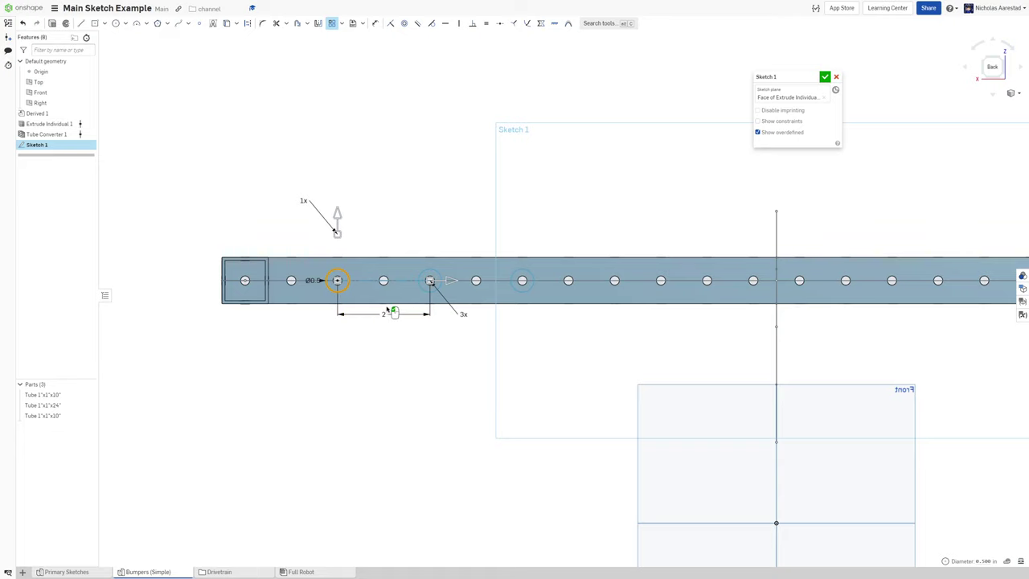
pyautogui.doubleClick(463, 313)
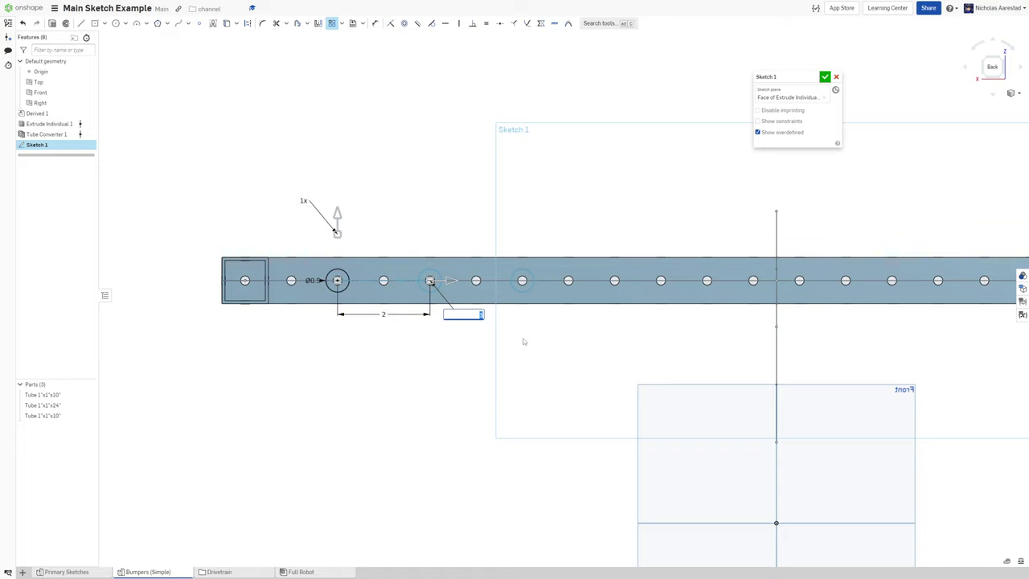
pyautogui.write('5')
pyautogui.press('Return')
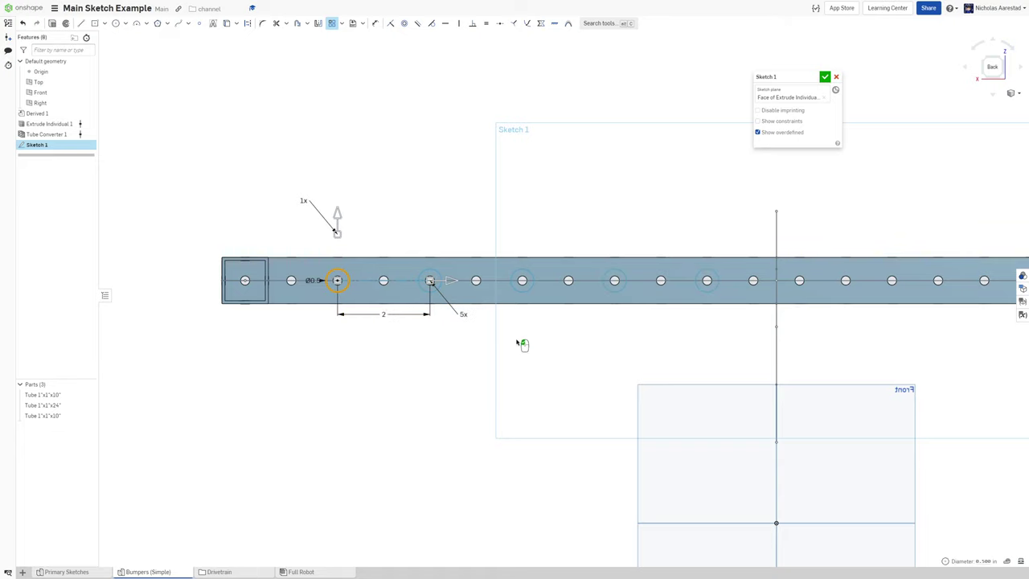
pyautogui.scroll(-3, 521, 344)
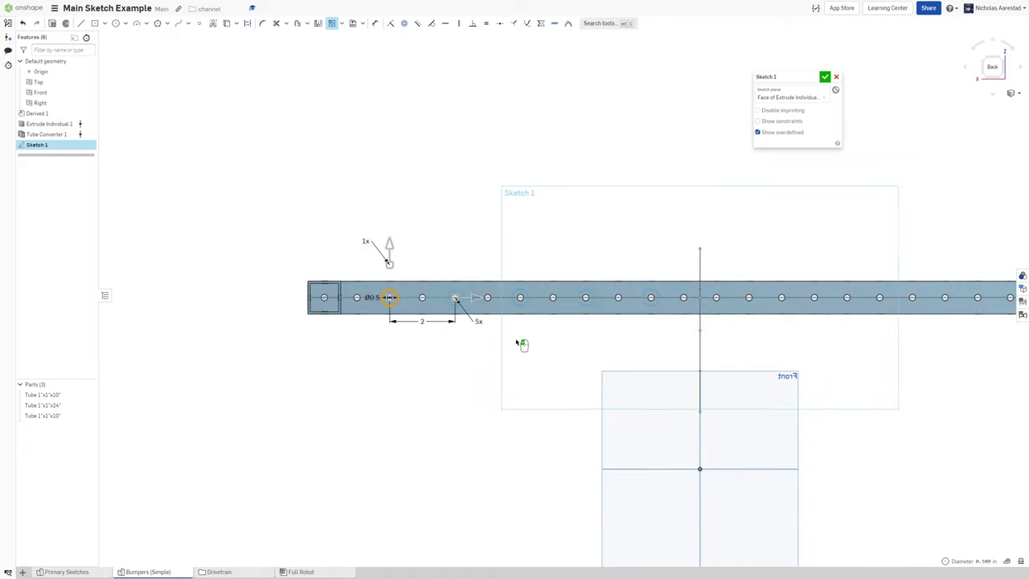
pyautogui.click(404, 386)
# - Mirror the five patterned circles about the Right plane to the other half of the tube
pyautogui.scroll(-2, 360, 296)
pyautogui.click(318, 24)
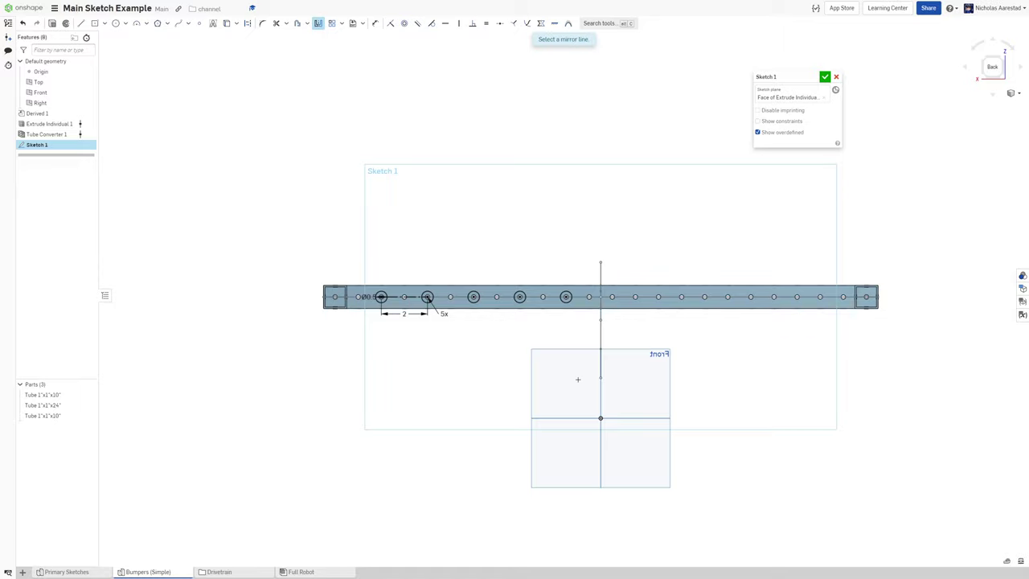
pyautogui.click(601, 397)
pyautogui.moveTo(356, 247); pyautogui.dragTo(598, 350)
pyautogui.moveTo(543, 218); pyautogui.dragTo(526, 227, button='right')
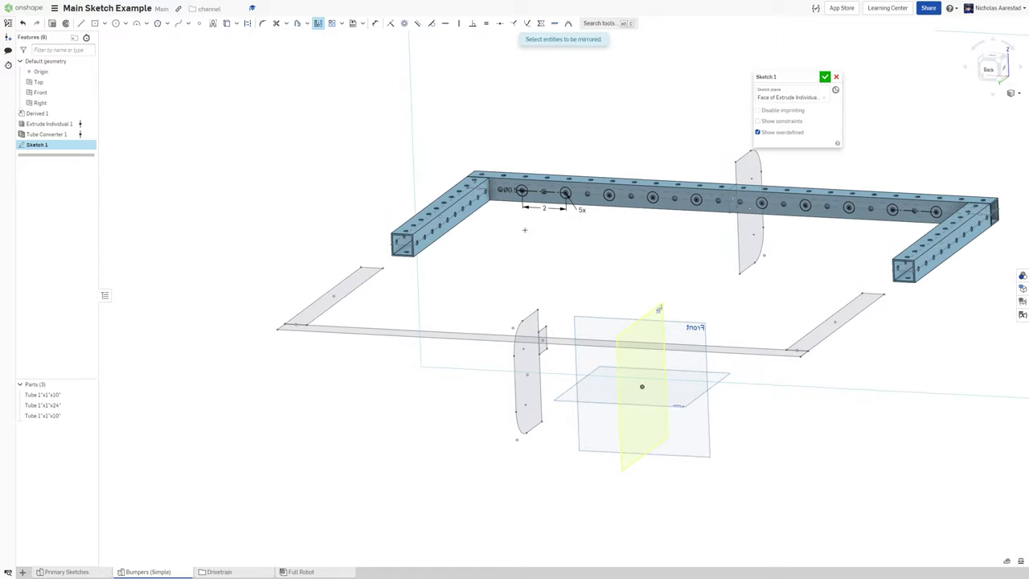
# - Extrude the long tube's sketched circles as a Remove cut, ending at the inside face of the tube's opposite wall
pyautogui.scroll(-3, 526, 232)
pyautogui.hotkey('shift', 'e')
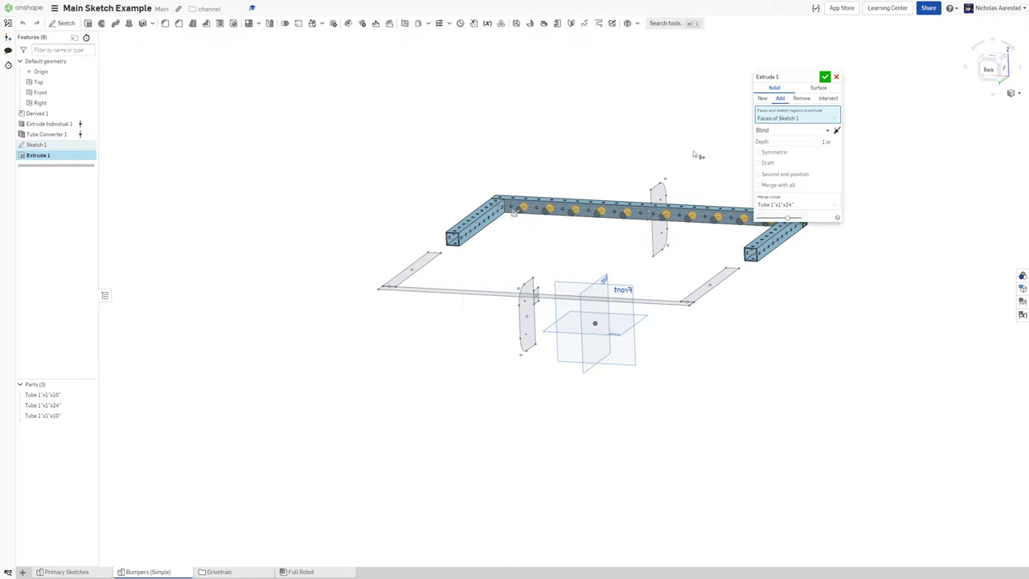
pyautogui.click(776, 130)
pyautogui.click(781, 166)
pyautogui.scroll(-3, 828, 325)
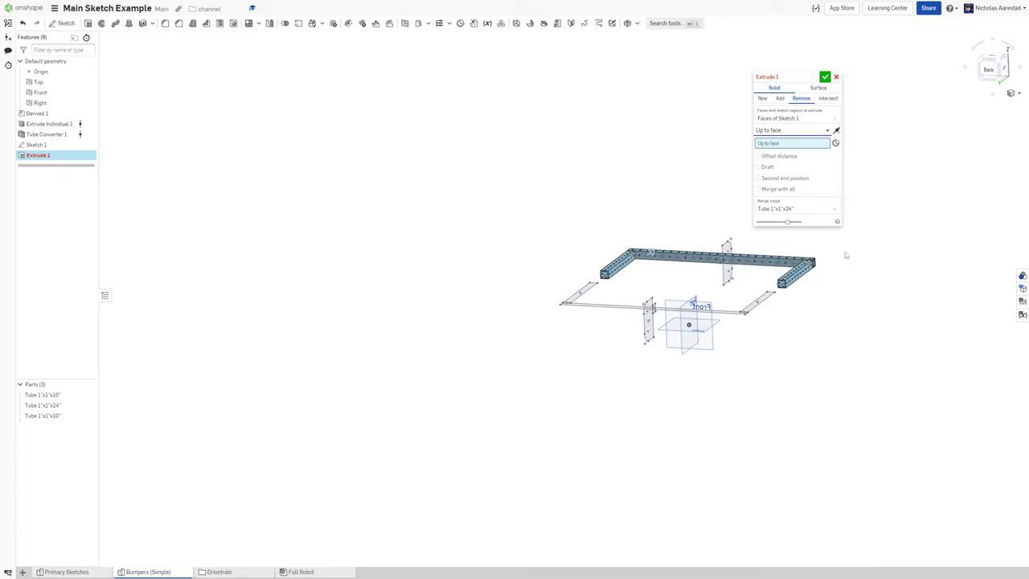
pyautogui.scroll(10, 776, 275)
pyautogui.click(765, 256)
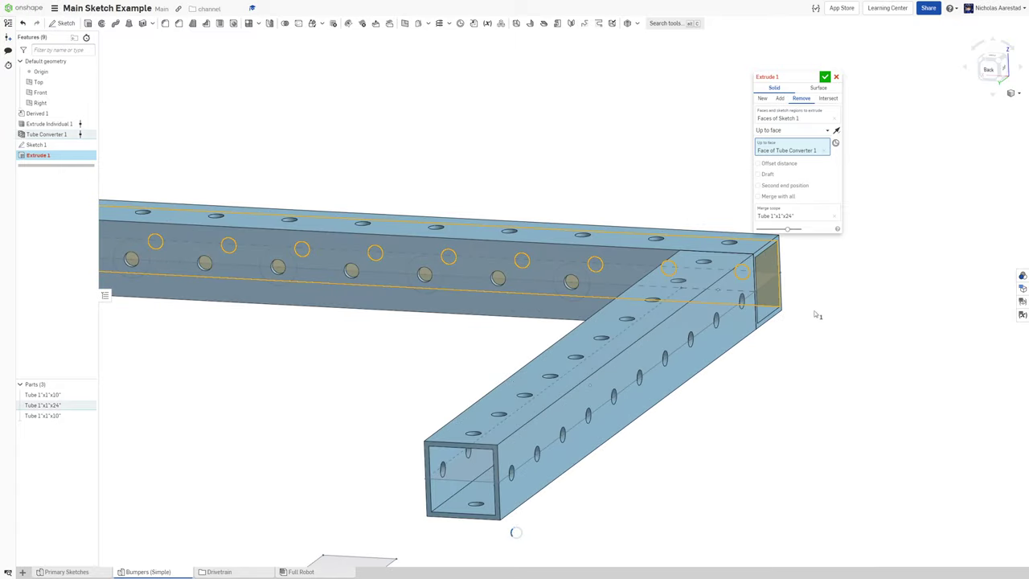
pyautogui.scroll(-3, 823, 343)
pyautogui.click(825, 76)
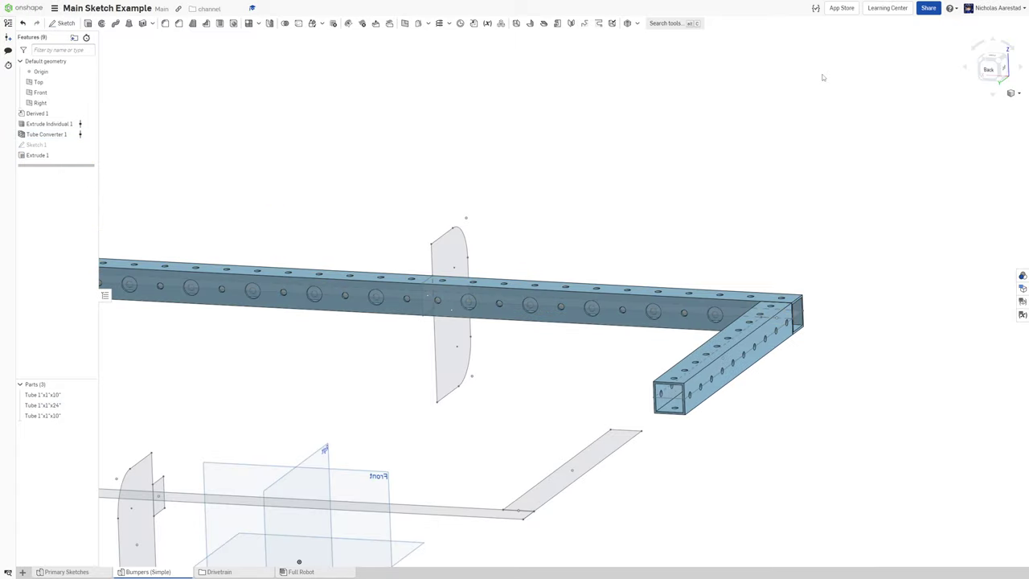
# - Start a sketch on a short side tube's inner face and draw a 0.5 in diameter circle centred on the second hole from the corner
pyautogui.scroll(-5, 778, 138)
pyautogui.moveTo(779, 138); pyautogui.dragTo(547, 250, button='right')
pyautogui.scroll(-3, 546, 250)
pyautogui.scroll(6, 546, 152)
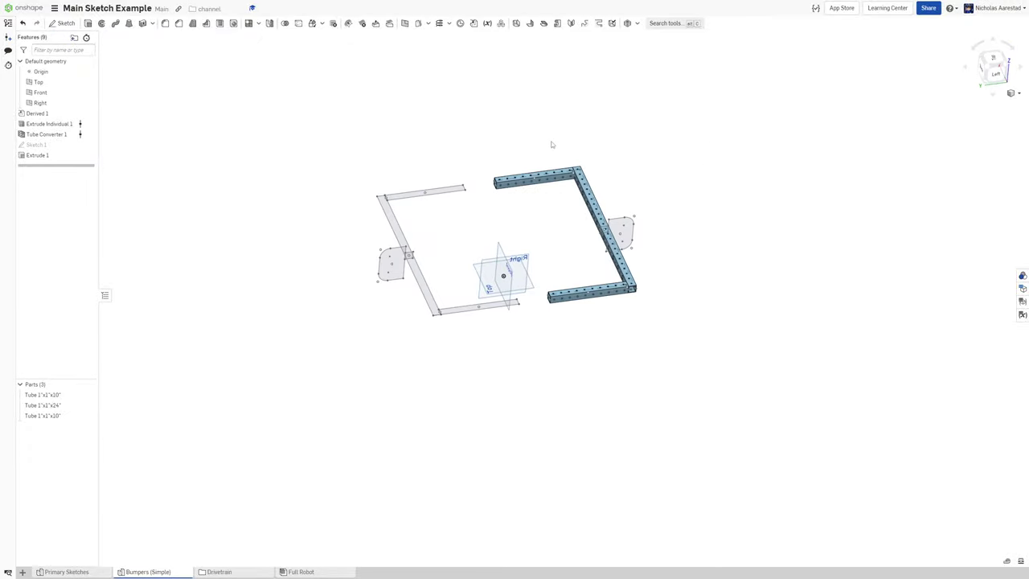
pyautogui.moveTo(568, 184); pyautogui.dragTo(561, 193, button='right')
pyautogui.scroll(4, 561, 239)
pyautogui.click(448, 262)
pyautogui.hotkey('shift', 's')
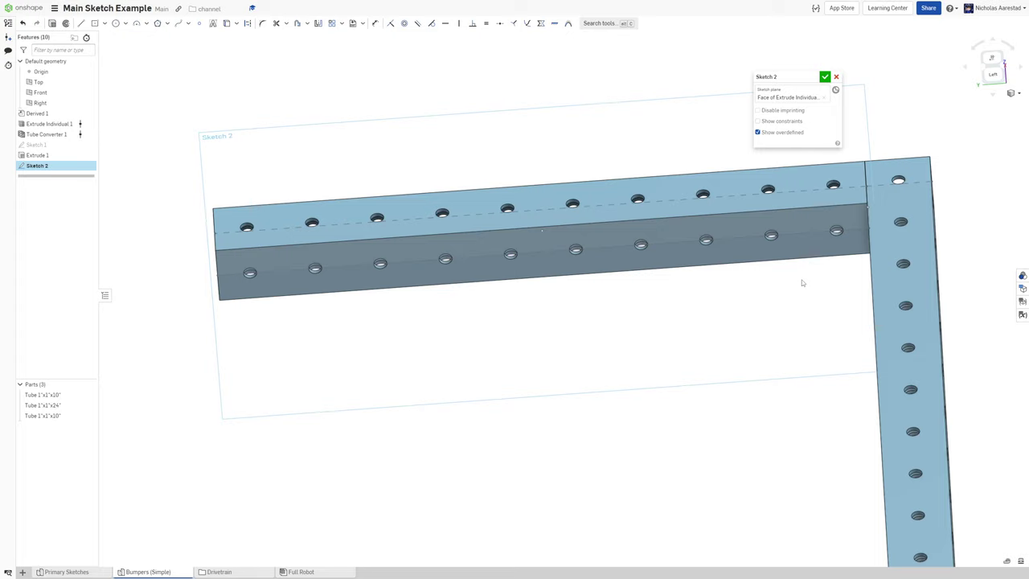
pyautogui.click(795, 236)
pyautogui.write('.5')
pyautogui.press('Return')
pyautogui.scroll(-4, 806, 248)
pyautogui.moveTo(806, 249); pyautogui.dragTo(796, 208, button='right')
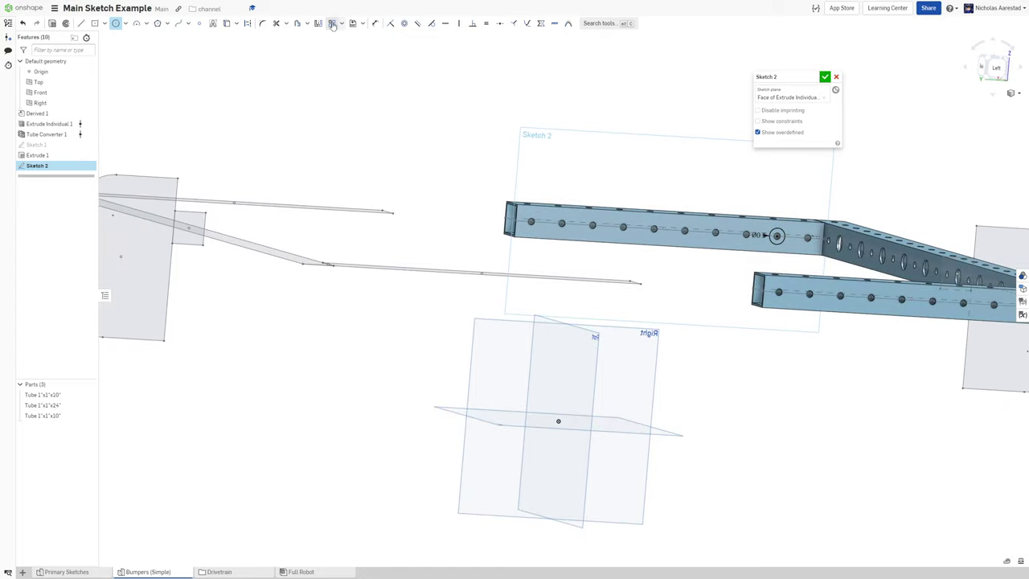
# - Create a linear pattern of the circle along the short tube away from the corner, with 2 in spacing and 4 instances
pyautogui.click(782, 234)
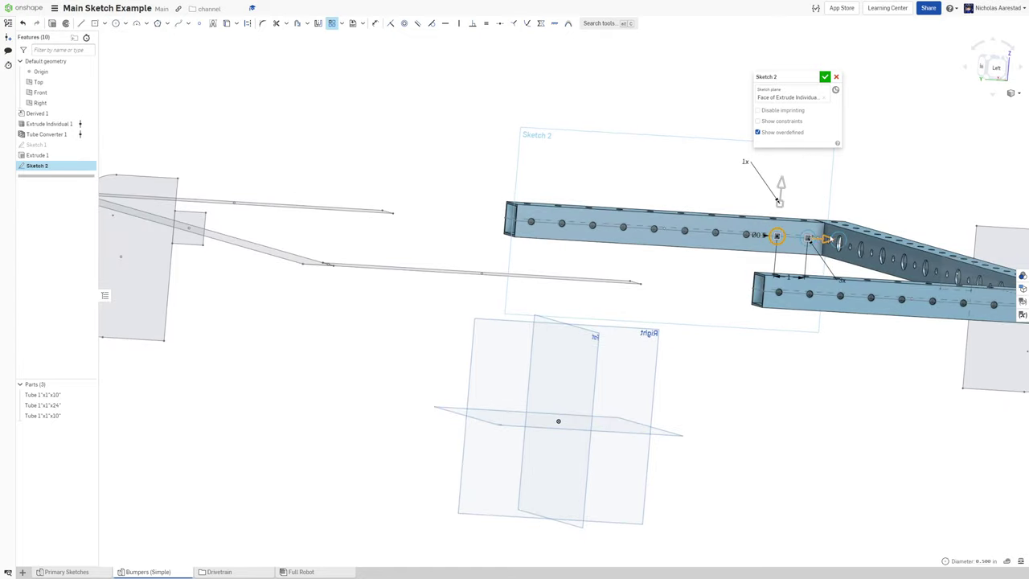
pyautogui.moveTo(828, 239); pyautogui.dragTo(734, 238)
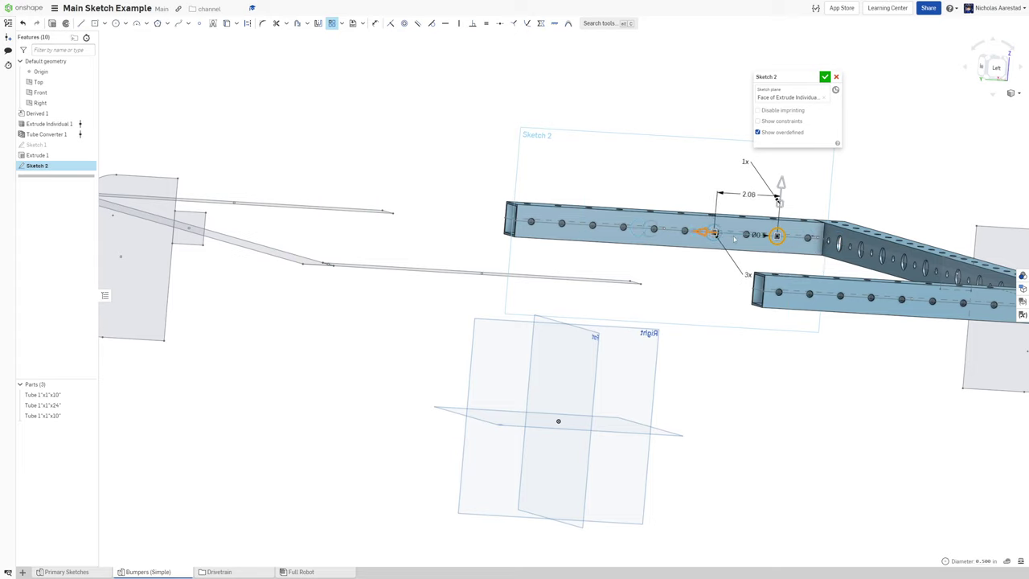
pyautogui.click(689, 291)
pyautogui.moveTo(687, 270); pyautogui.dragTo(677, 280, button='right')
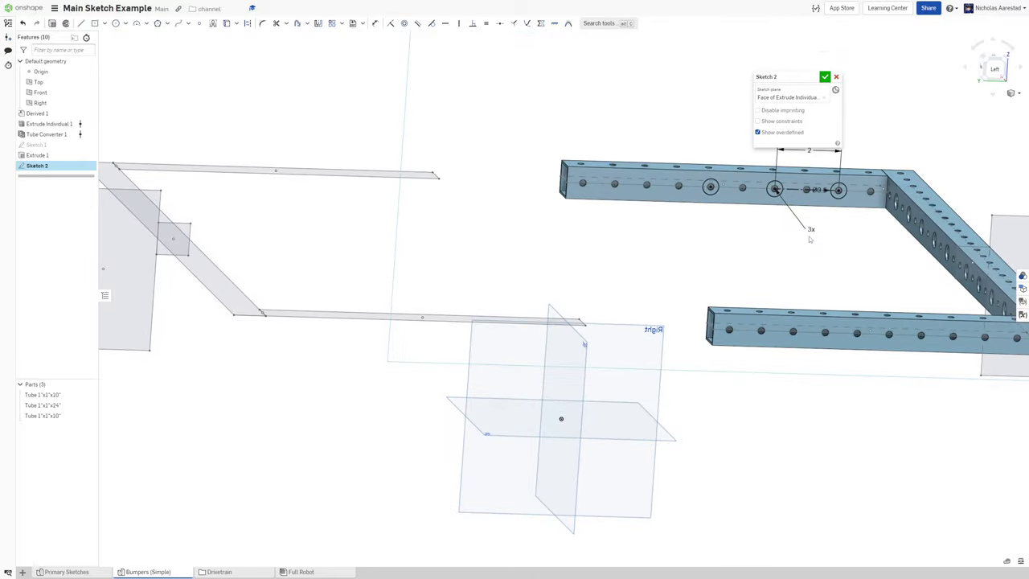
pyautogui.write('3')
pyautogui.press('Return')
pyautogui.click(825, 77)
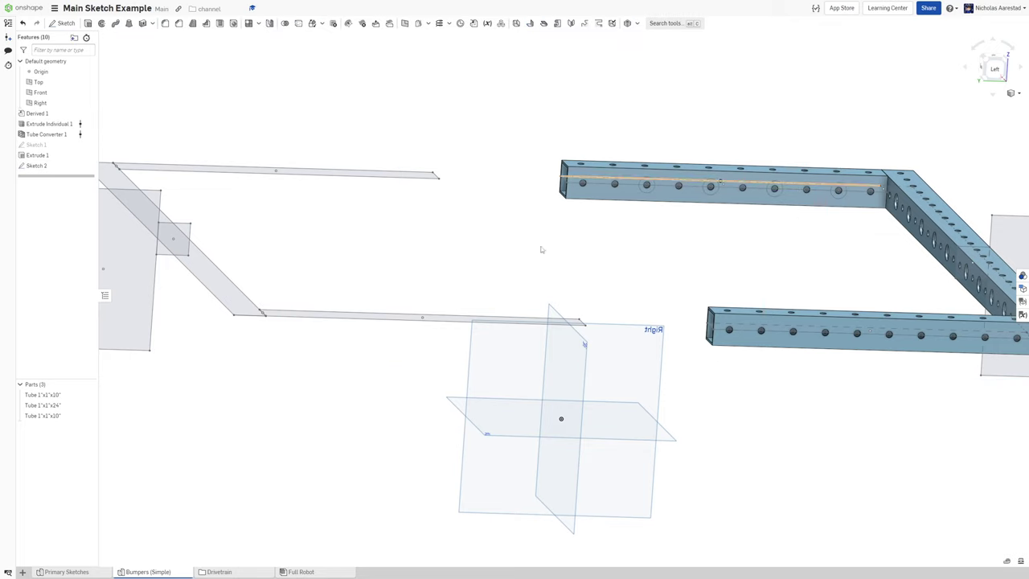
# - Extrude the short tube's four circles as a Remove cut, ending at the inside face of its opposite wall
pyautogui.doubleClick(37, 166)
pyautogui.hotkey('shift', 'e')
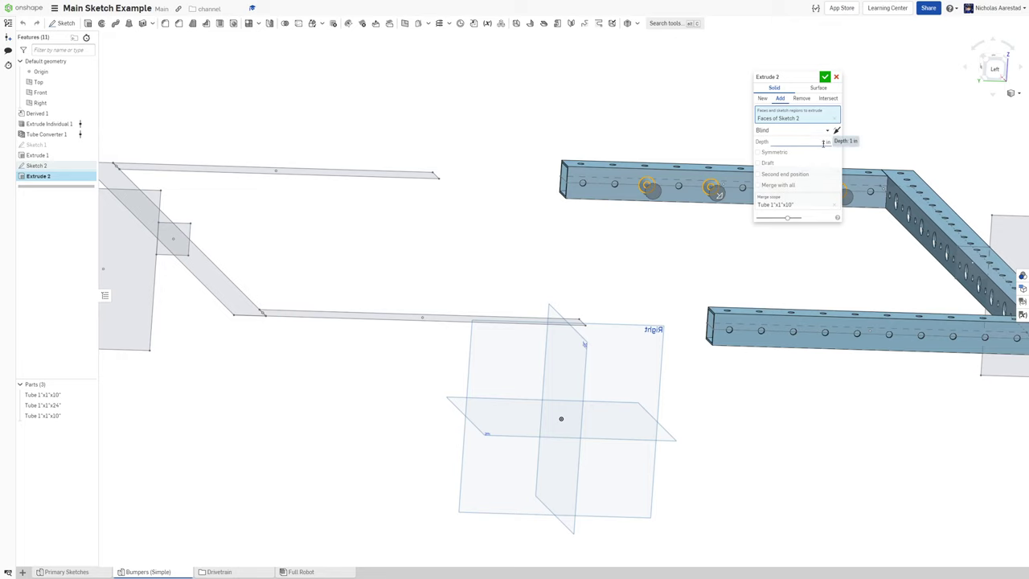
pyautogui.click(784, 130)
pyautogui.click(777, 166)
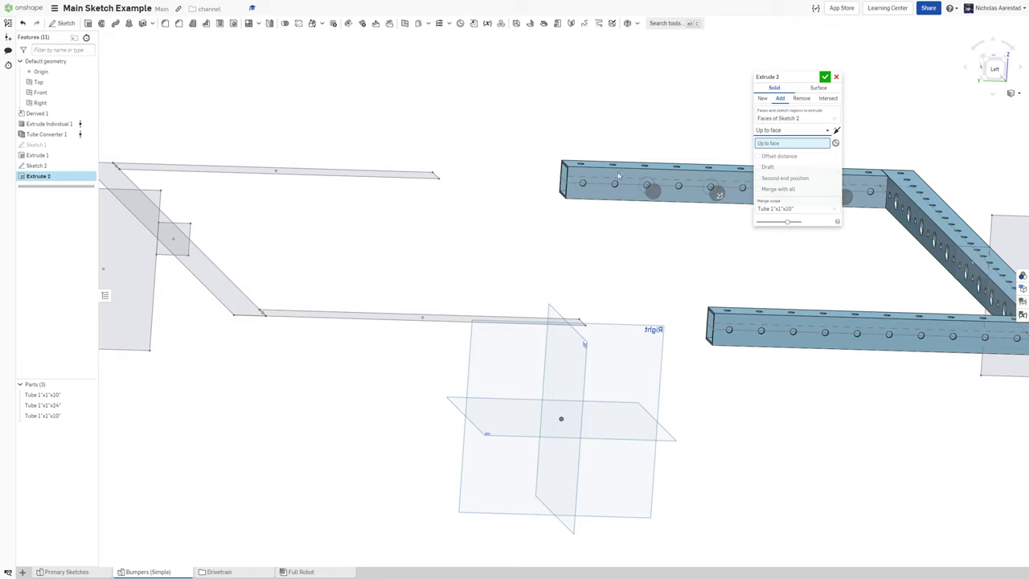
pyautogui.scroll(5, 569, 166)
pyautogui.click(588, 166)
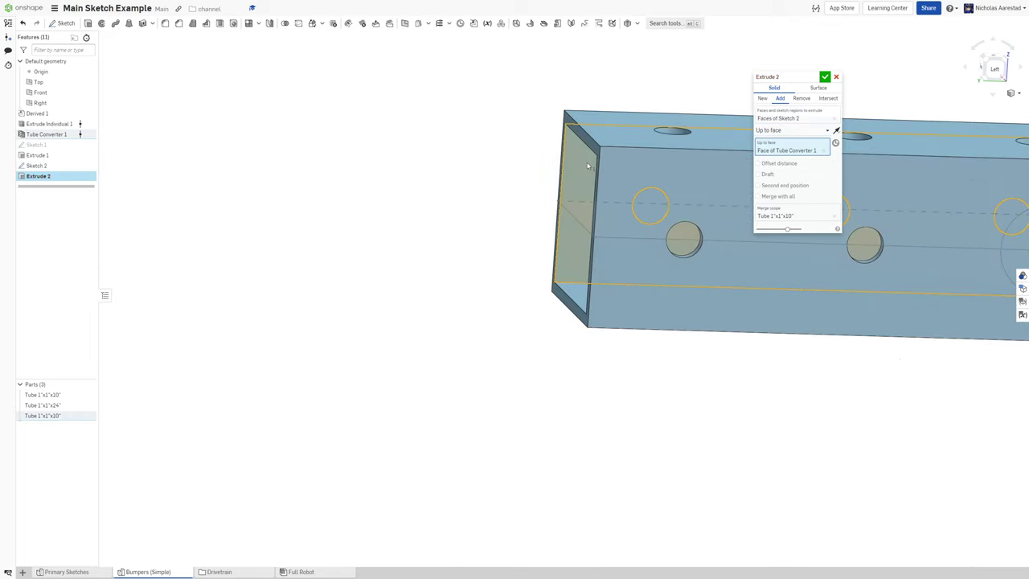
pyautogui.scroll(-5, 490, 271)
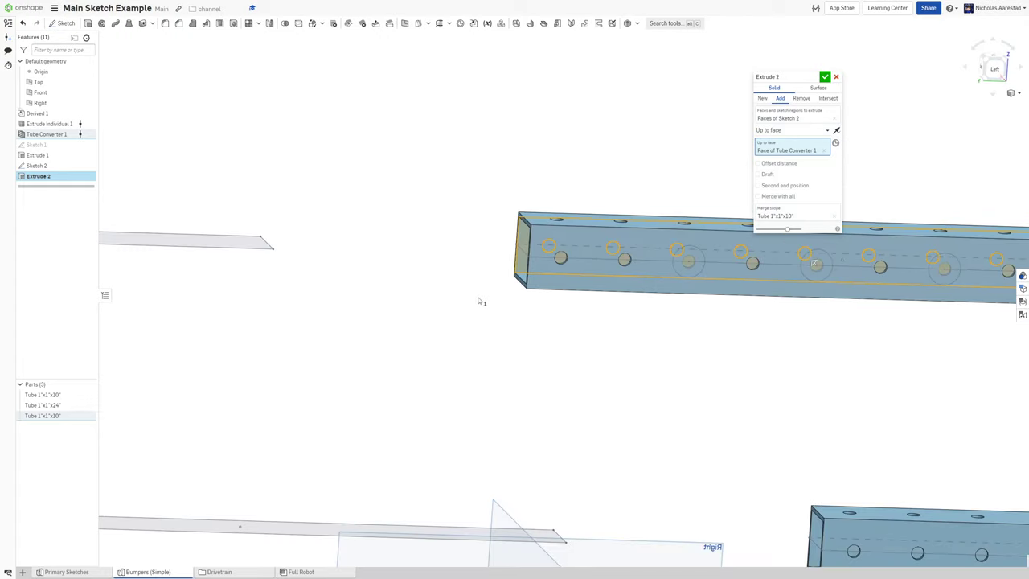
pyautogui.scroll(-4, 479, 301)
pyautogui.moveTo(478, 301); pyautogui.dragTo(509, 300, button='right')
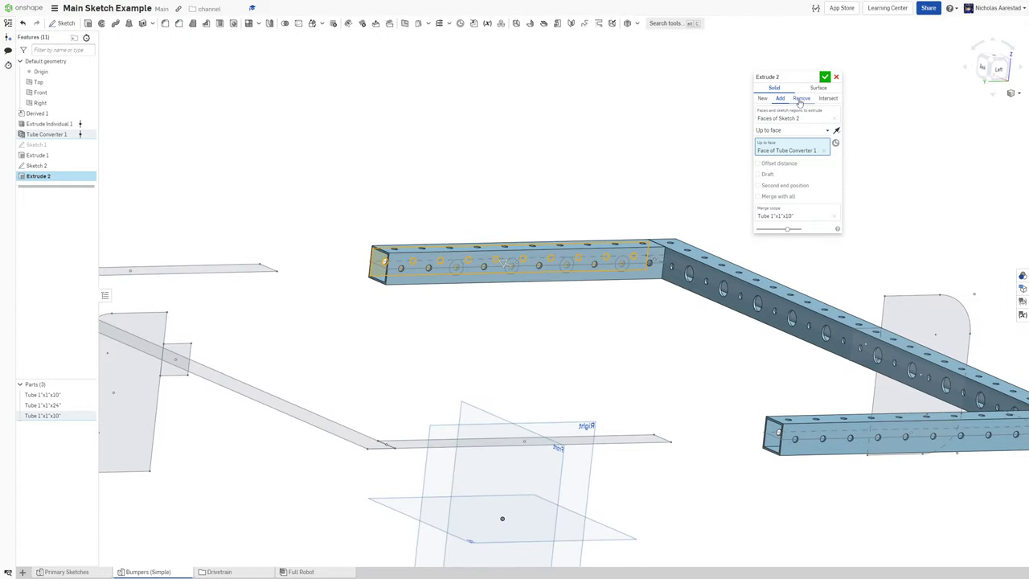
pyautogui.click(825, 77)
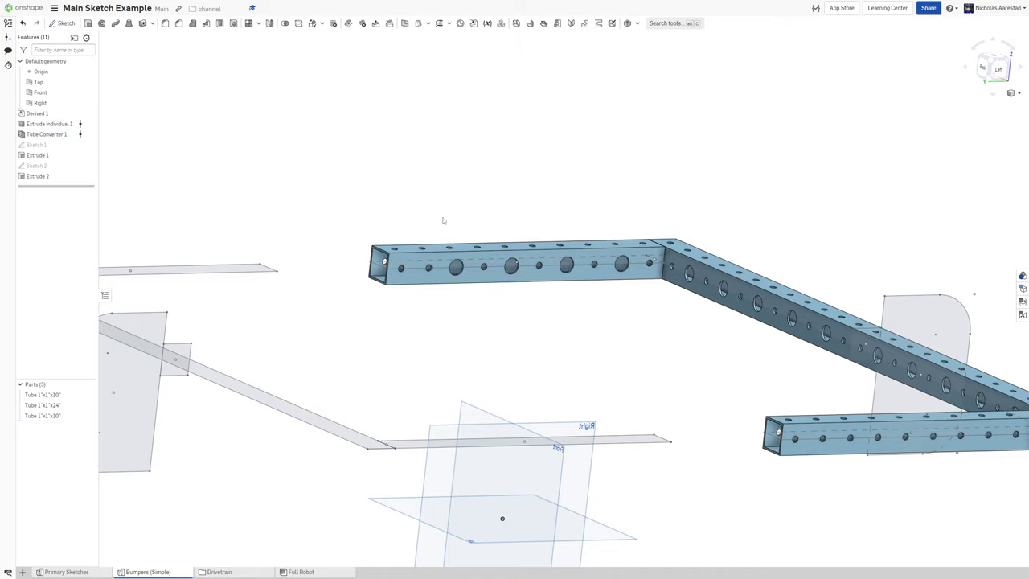
# - Edit the Extrude Individual feature and remove the uncut short side tube's region from its selection
pyautogui.scroll(-5, 425, 221)
pyautogui.moveTo(558, 209); pyautogui.dragTo(592, 264, button='right')
pyautogui.scroll(5, 592, 232)
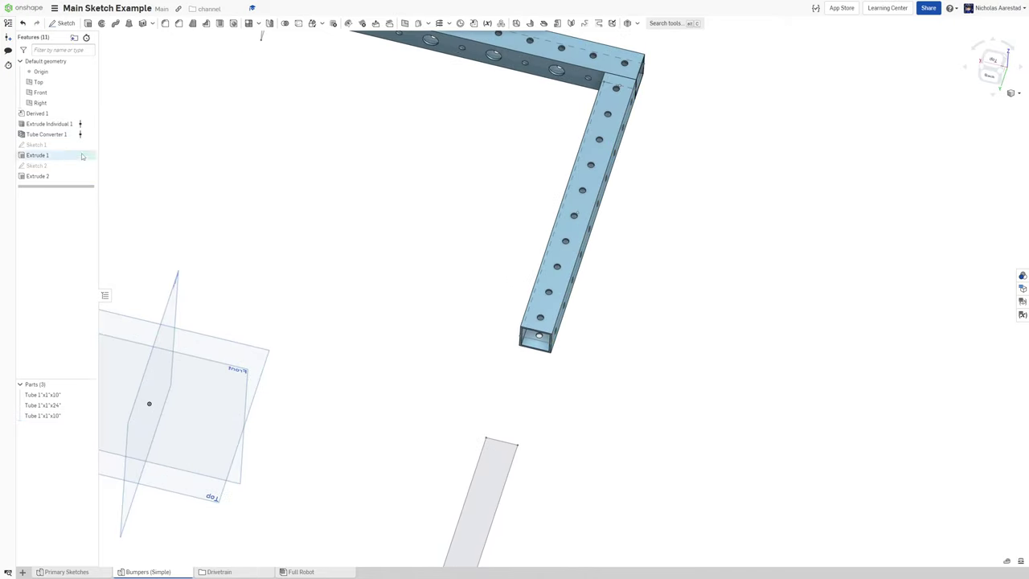
pyautogui.doubleClick(48, 124)
pyautogui.scroll(-3, 514, 194)
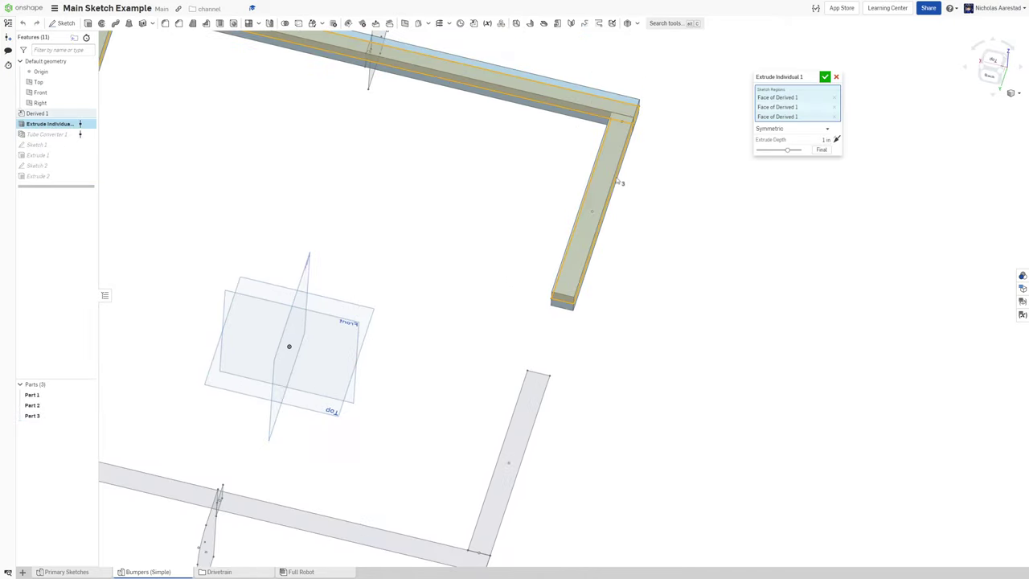
pyautogui.click(617, 173)
pyautogui.click(825, 77)
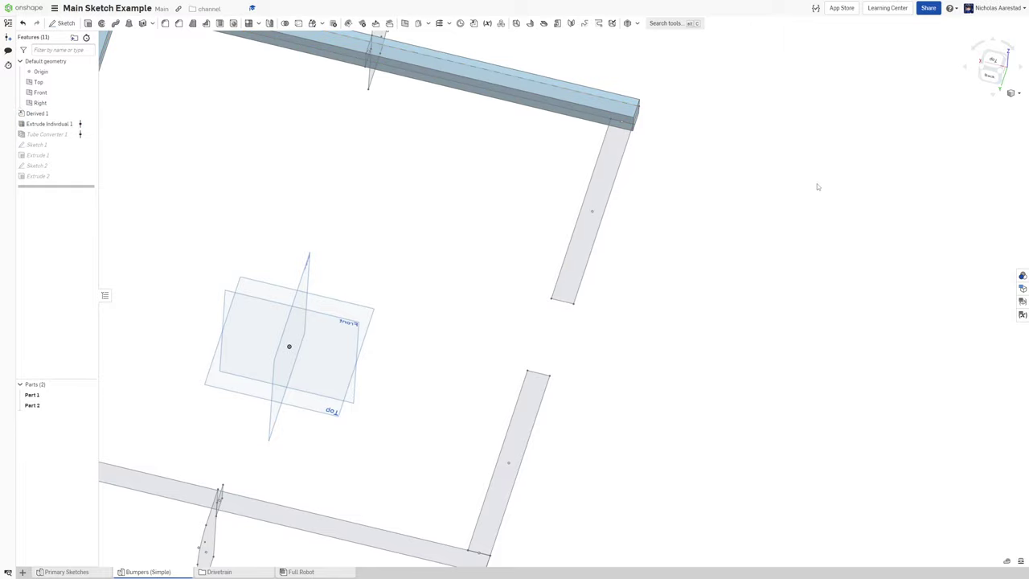
# - Repair Sketch 1 by reattaching the first circle's centre to the centre of its hole in the long tube
pyautogui.scroll(-2, 814, 208)
pyautogui.moveTo(448, 255); pyautogui.dragTo(424, 207, button='right')
pyautogui.moveTo(225, 158)
pyautogui.mouseDown(button='right')
pyautogui.moveTo(209, 139)
pyautogui.moveTo(218, 147)
pyautogui.mouseUp(button='right')
pyautogui.doubleClick(59, 149)
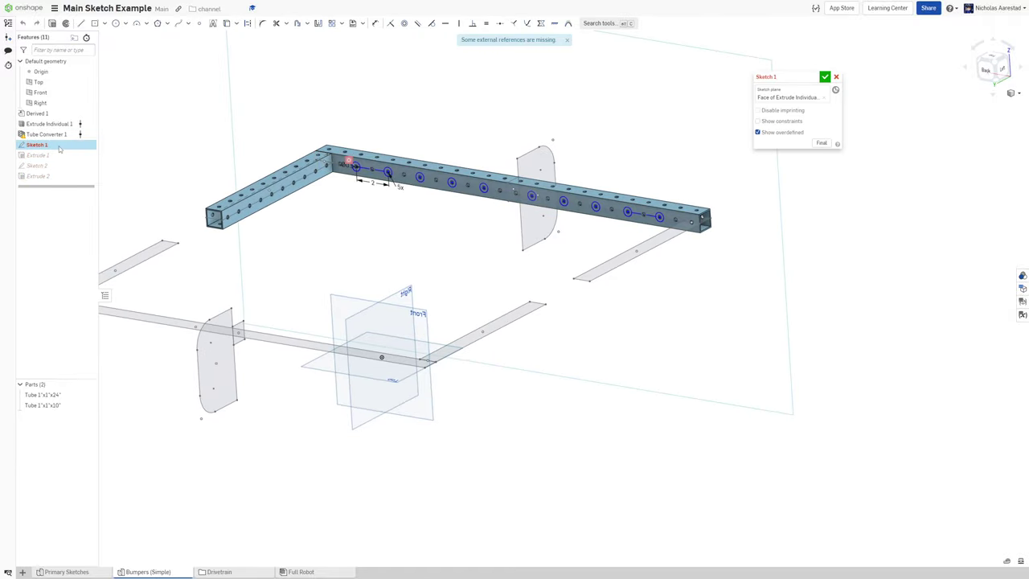
pyautogui.scroll(10, 379, 158)
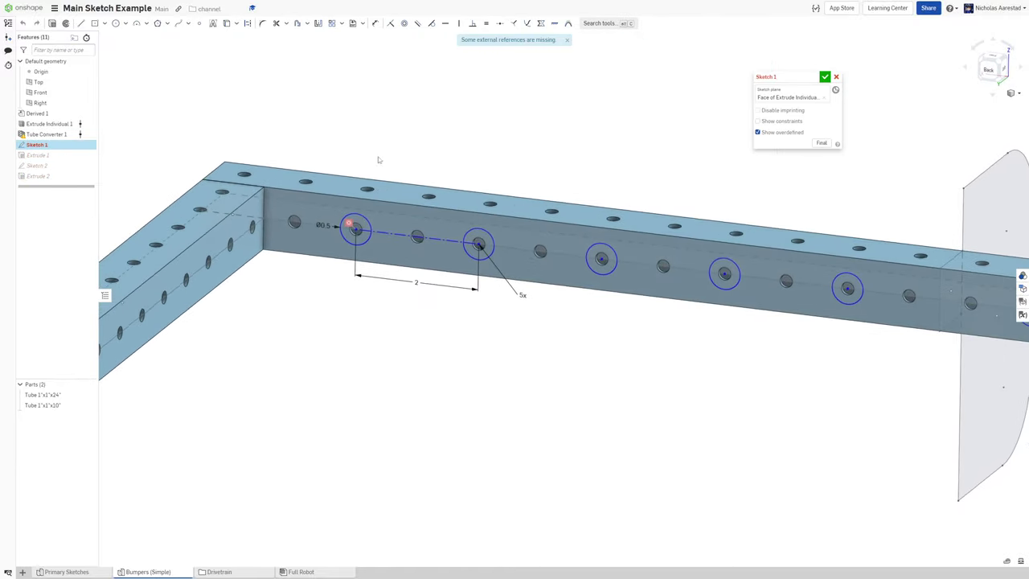
pyautogui.scroll(3, 370, 207)
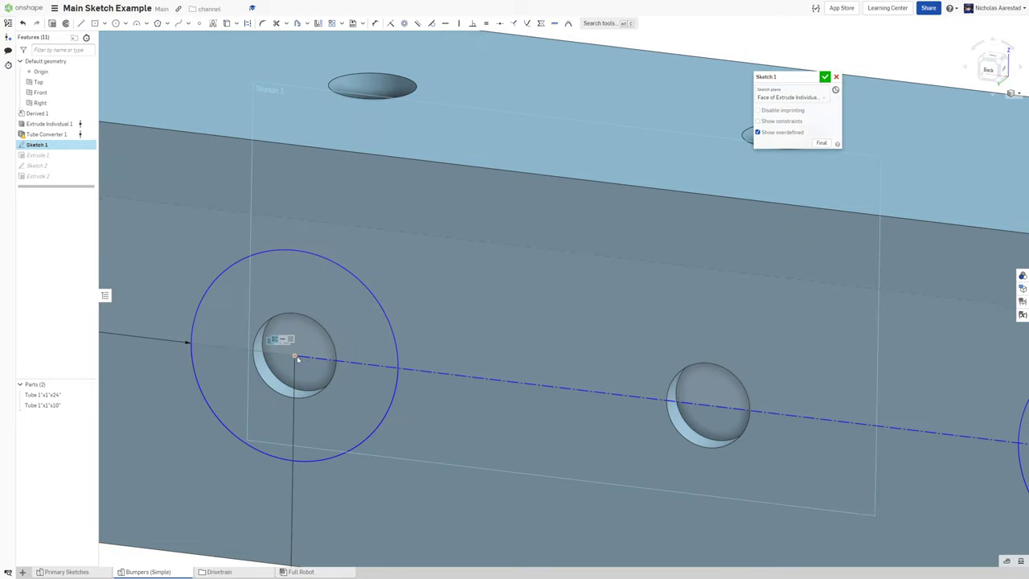
pyautogui.moveTo(296, 356)
pyautogui.mouseDown()
pyautogui.moveTo(311, 362)
pyautogui.moveTo(293, 357)
pyautogui.mouseUp()
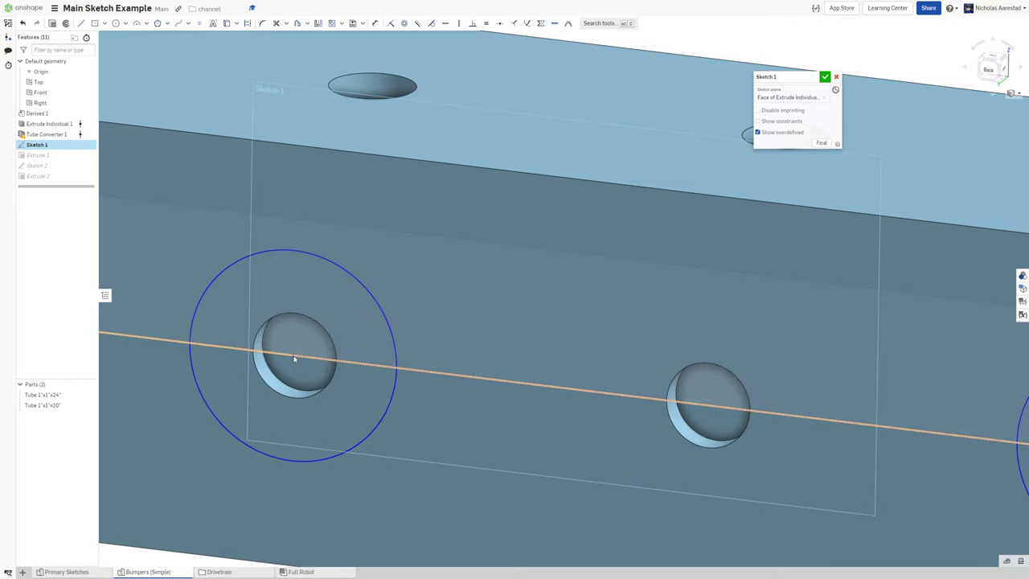
pyautogui.scroll(-5, 294, 356)
pyautogui.scroll(-2, 297, 309)
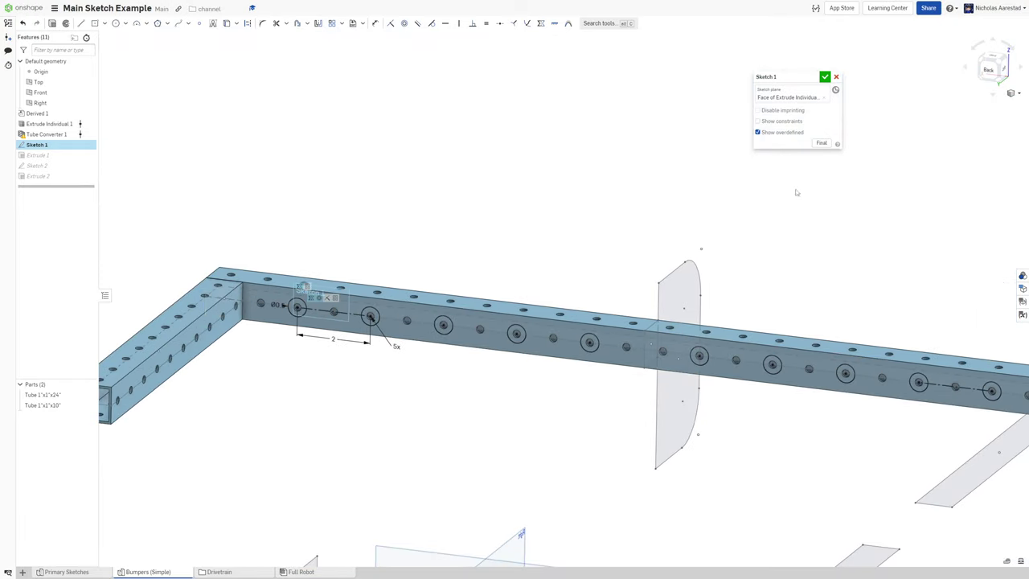
pyautogui.click(824, 76)
pyautogui.scroll(-3, 614, 236)
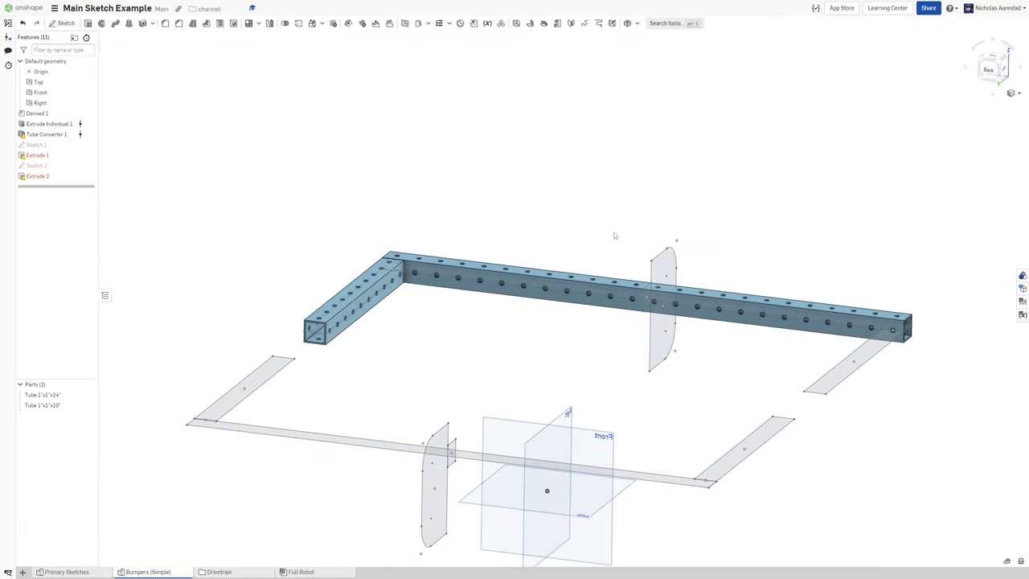
# - Edit Extrude 1 and replace its missing end face with the inside face of the long tube's opposite wall
pyautogui.click(41, 156)
pyautogui.doubleClick(40, 155)
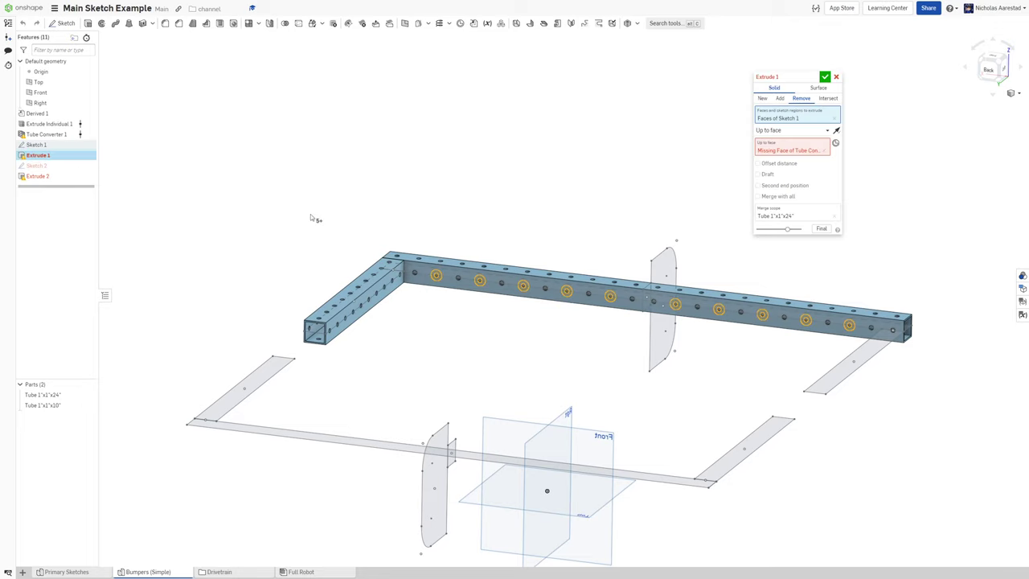
pyautogui.click(820, 151)
pyautogui.scroll(3, 900, 304)
pyautogui.scroll(2, 900, 304)
pyautogui.click(898, 297)
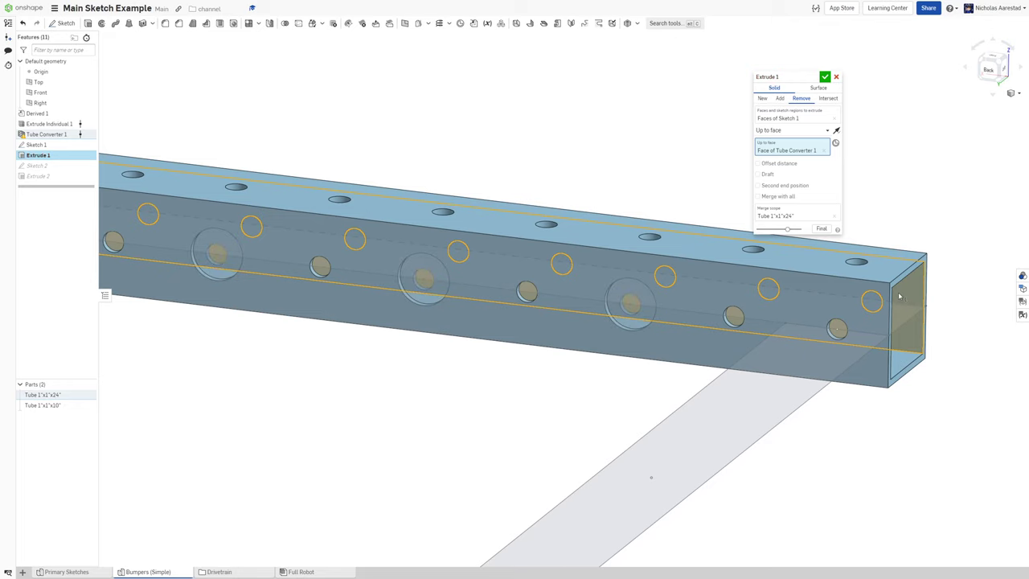
pyautogui.scroll(-4, 895, 298)
pyautogui.click(825, 78)
pyautogui.scroll(-3, 844, 201)
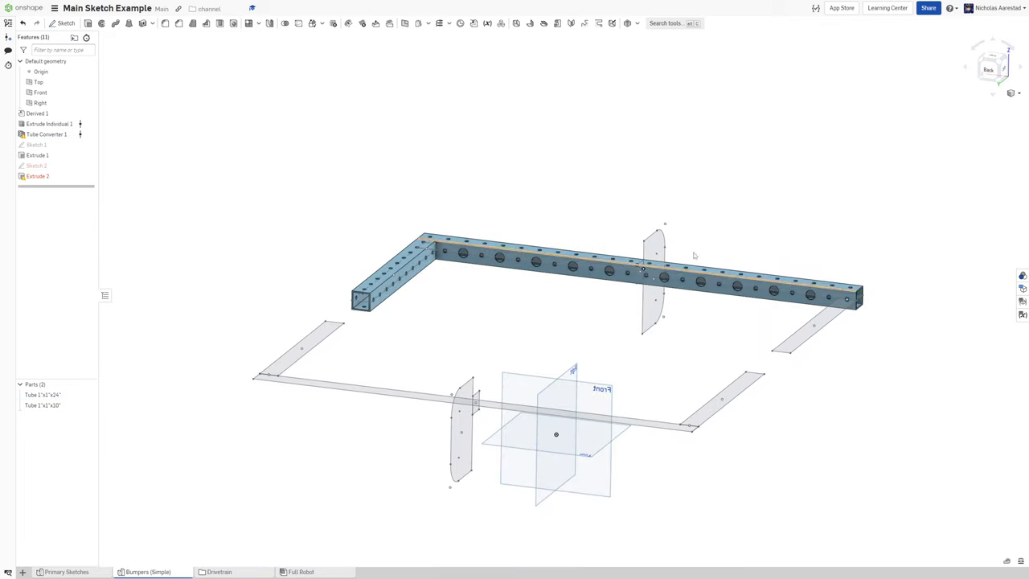
# - Open the short tube's circle sketch, cancel its editing, and undo the end-face replacement in Extrude 1
pyautogui.doubleClick(70, 167)
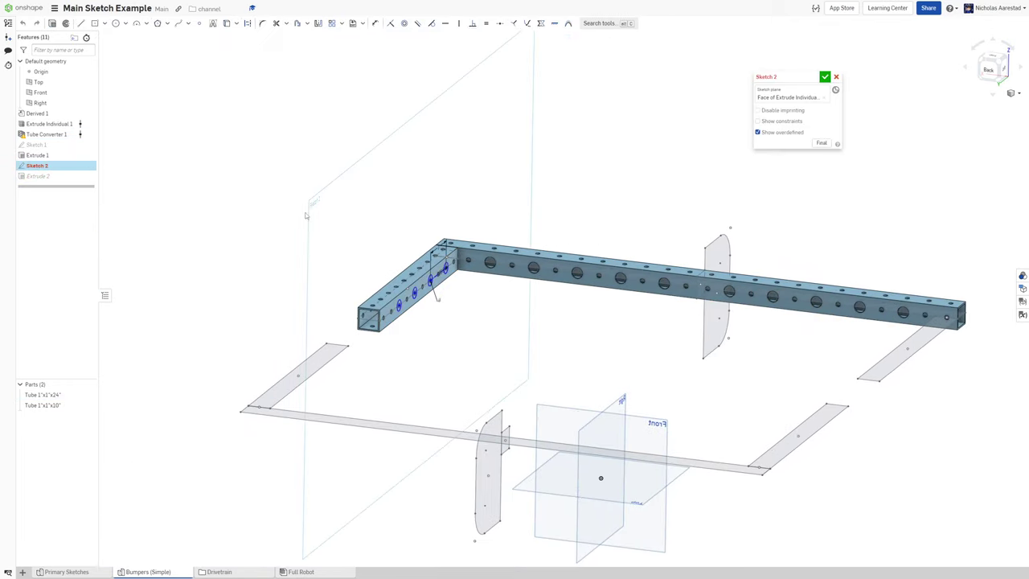
pyautogui.scroll(3, 449, 259)
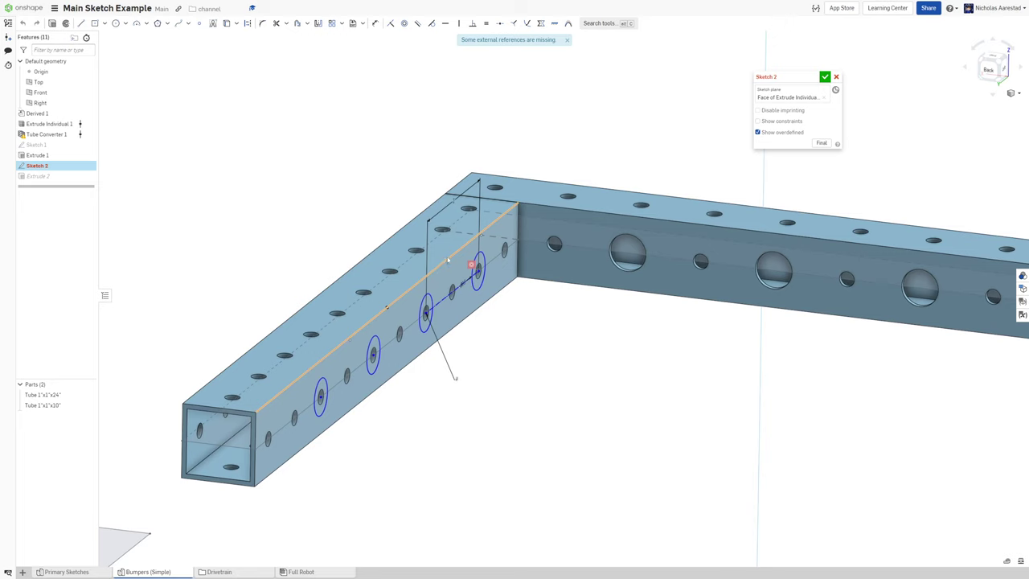
pyautogui.click(836, 76)
pyautogui.scroll(-5, 176, 201)
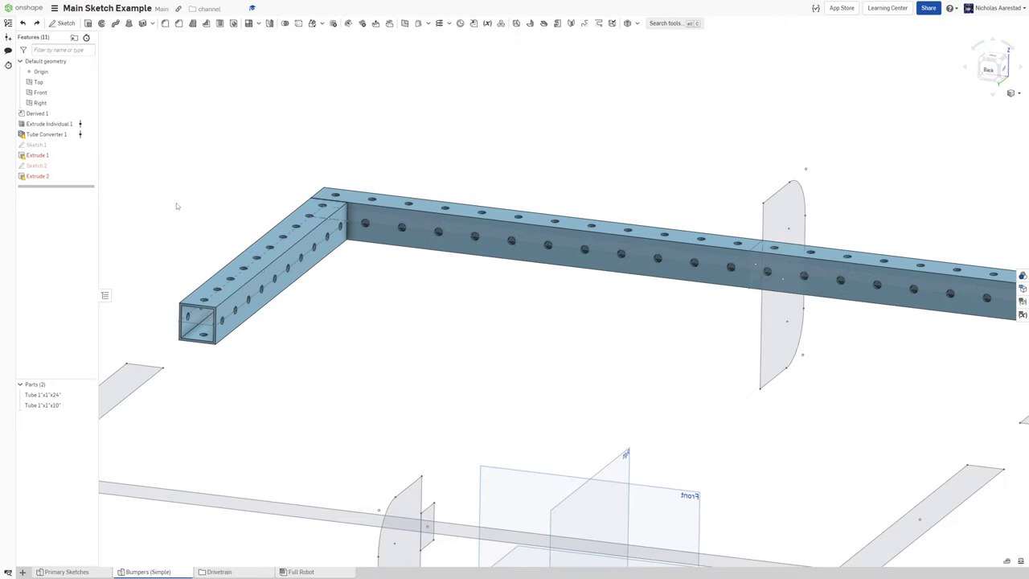
# - Edit the Tube Converter feature and remove the missing body, keeping only Part 1 and Part 2 to convert
pyautogui.doubleClick(37, 136)
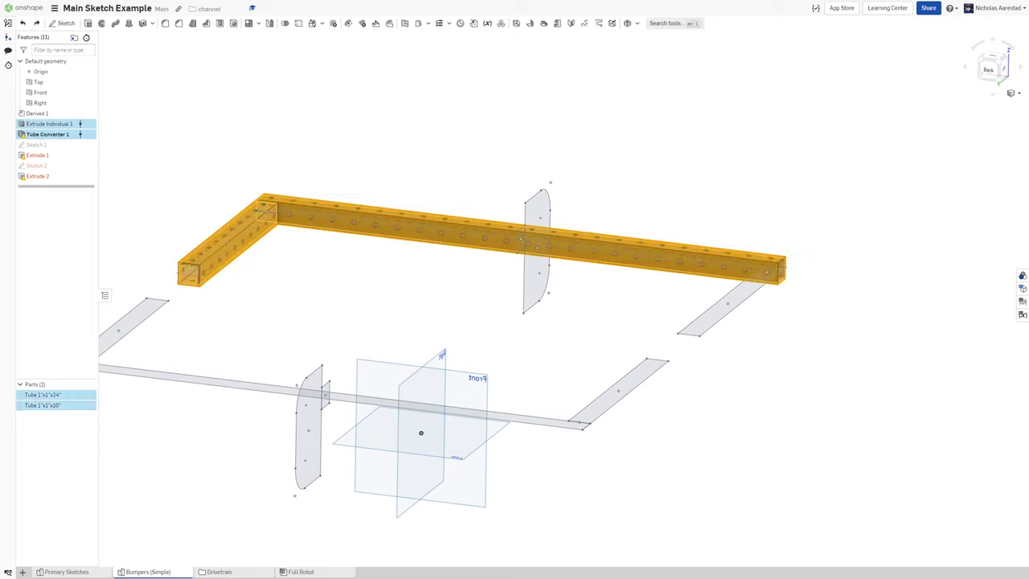
pyautogui.click(835, 96)
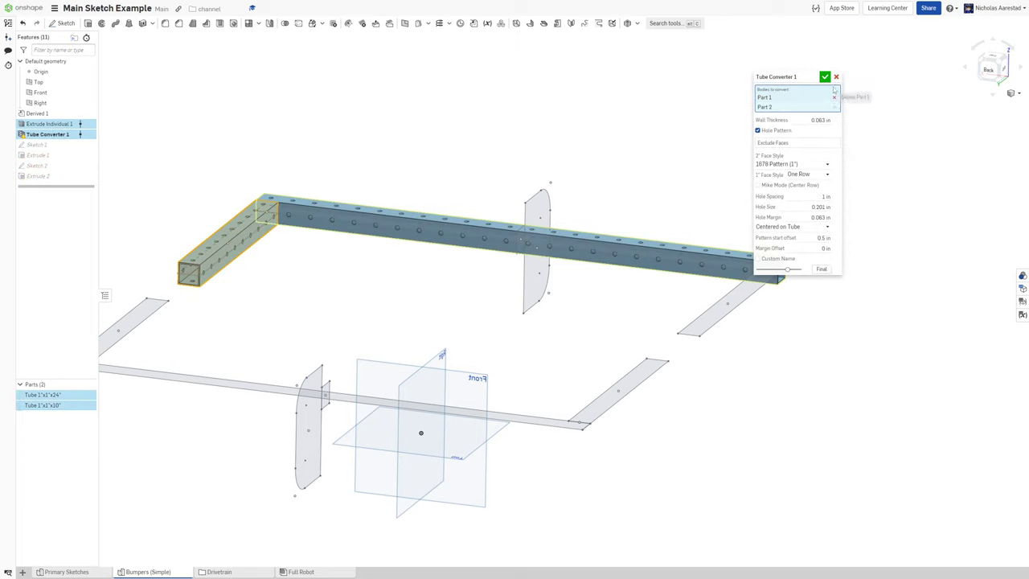
pyautogui.click(825, 77)
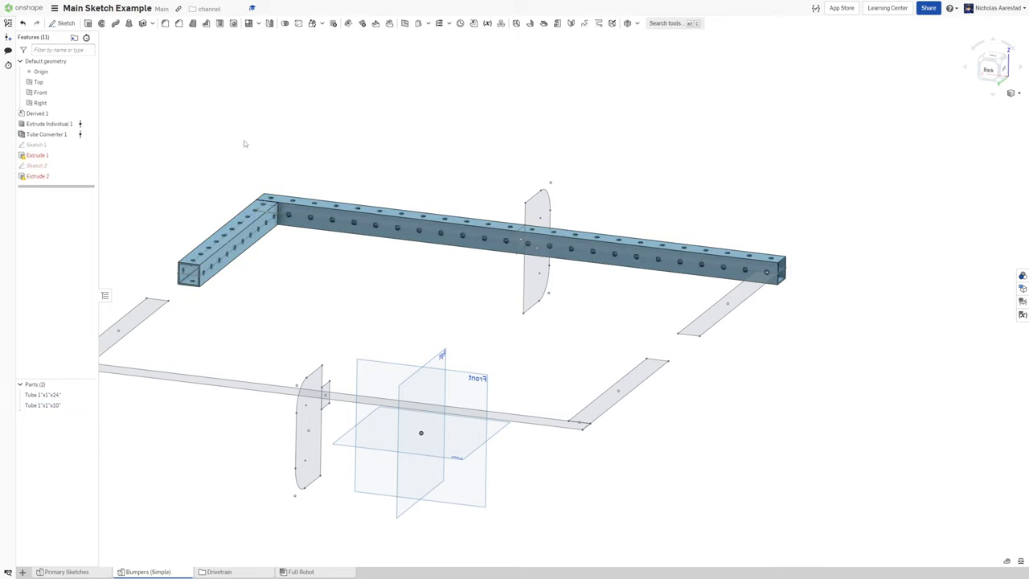
# - Edit Extrude 1 and replace its missing end face with the inside face of the long tube's opposite wall
pyautogui.doubleClick(37, 155)
pyautogui.click(826, 151)
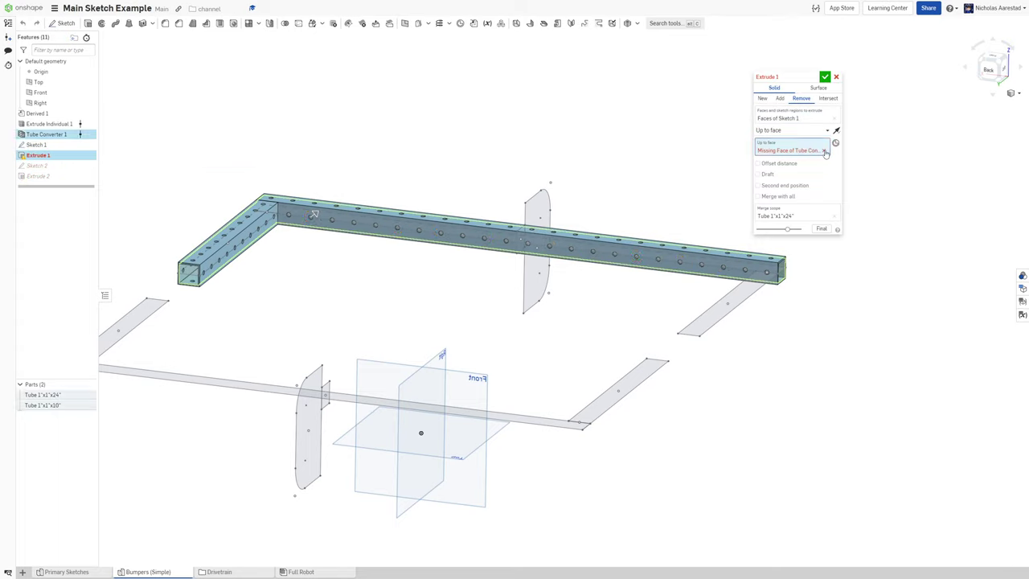
pyautogui.scroll(5, 788, 271)
pyautogui.click(732, 281)
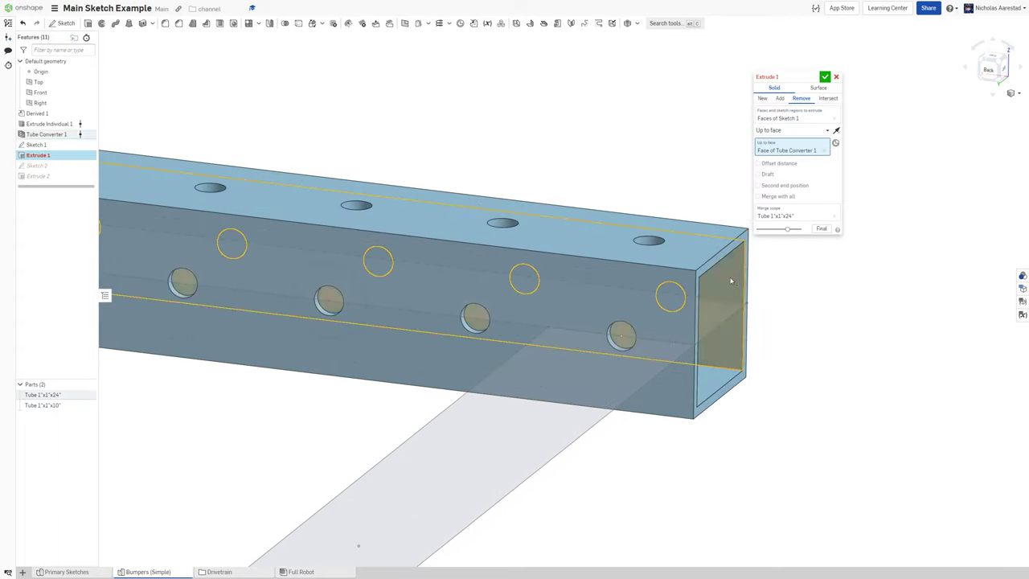
pyautogui.scroll(-5, 832, 321)
pyautogui.click(825, 77)
pyautogui.press('f')
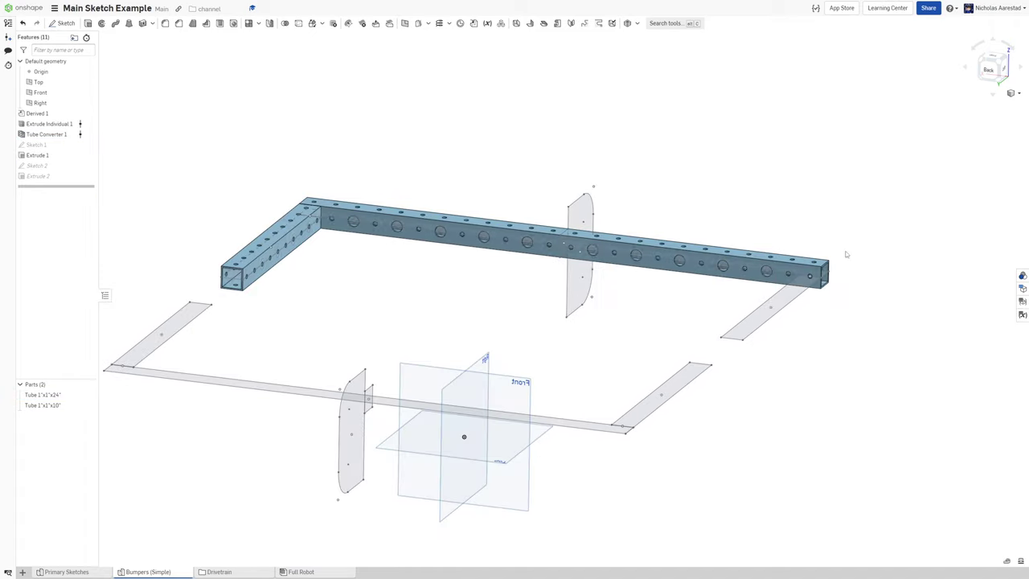
# - Repair Sketch 2 by reattaching the first circle's centre to the centre of its hole in the short tube
pyautogui.doubleClick(66, 166)
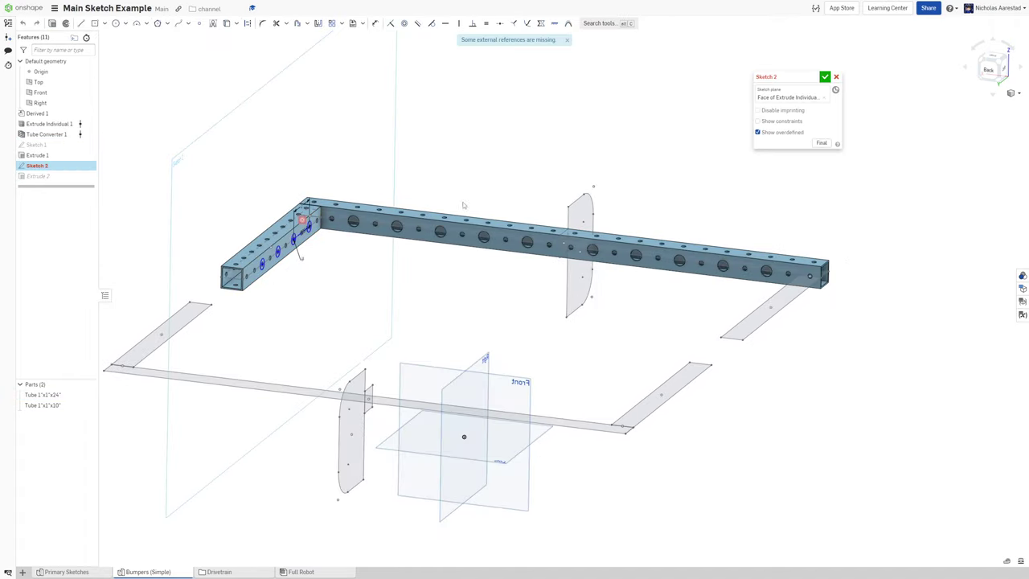
pyautogui.scroll(5, 302, 257)
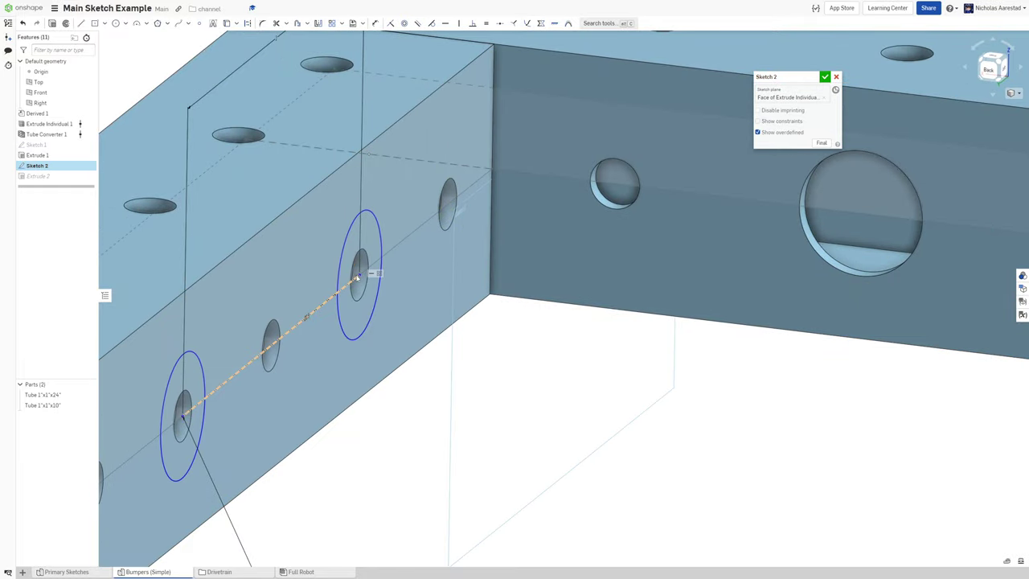
pyautogui.moveTo(360, 274); pyautogui.dragTo(359, 279)
pyautogui.click(522, 321)
pyautogui.scroll(-5, 520, 322)
pyautogui.click(824, 77)
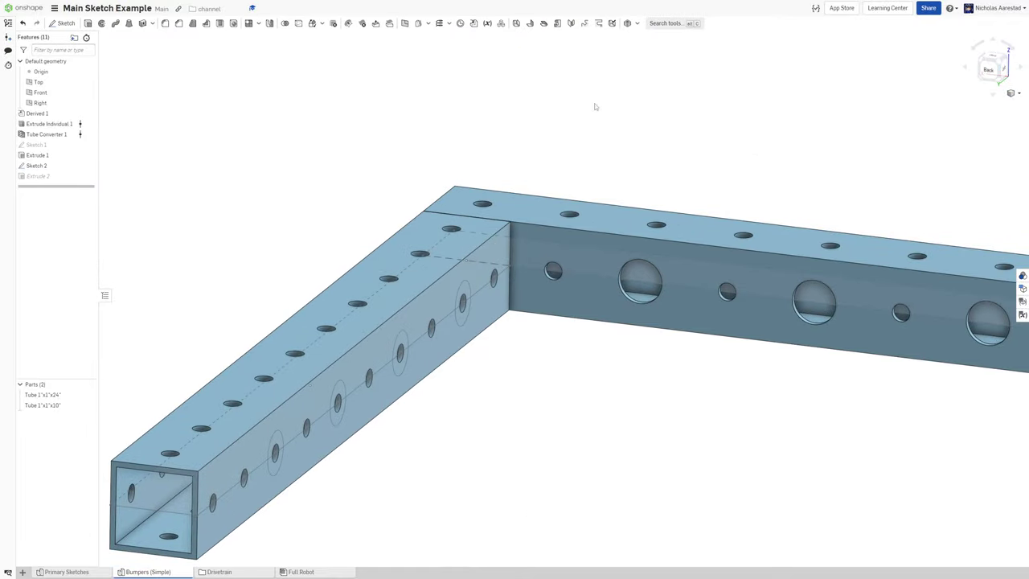
# - Edit Extrude 2 and replace its missing end face with the inside face of the short tube's opposite wall
pyautogui.scroll(-3, 333, 140)
pyautogui.click(47, 177)
pyautogui.doubleClick(48, 178)
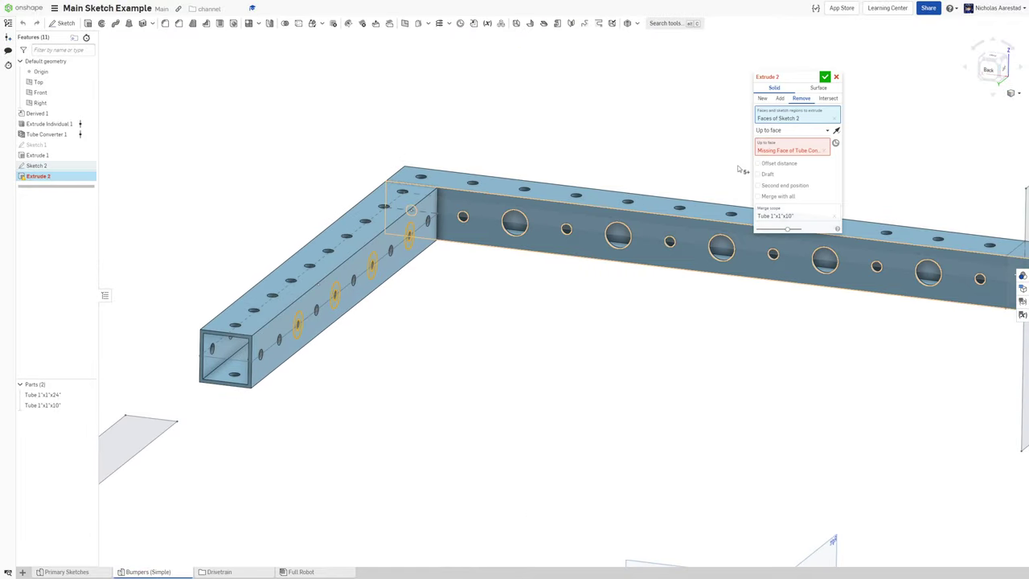
pyautogui.click(822, 151)
pyautogui.scroll(1, 303, 315)
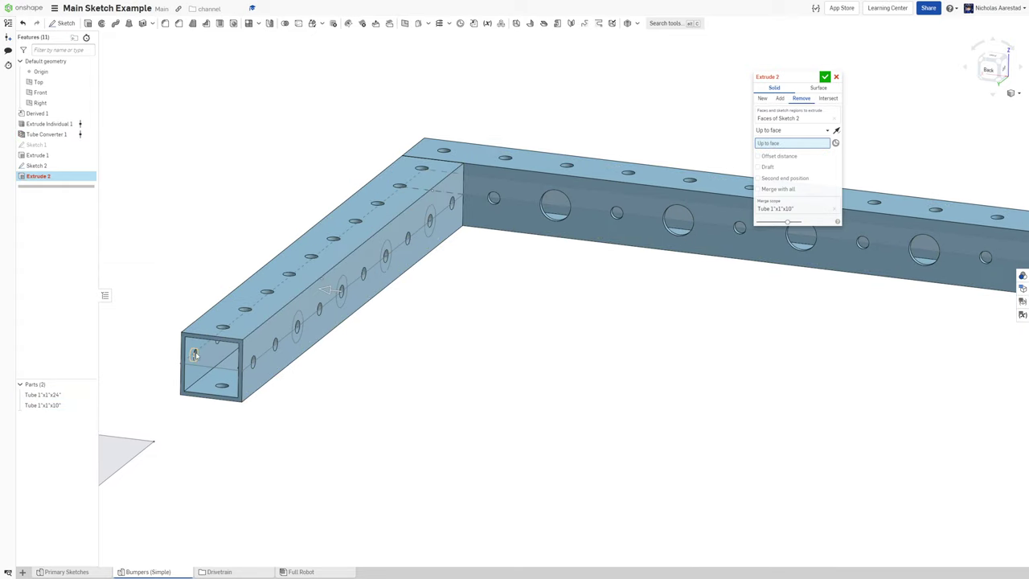
pyautogui.click(199, 353)
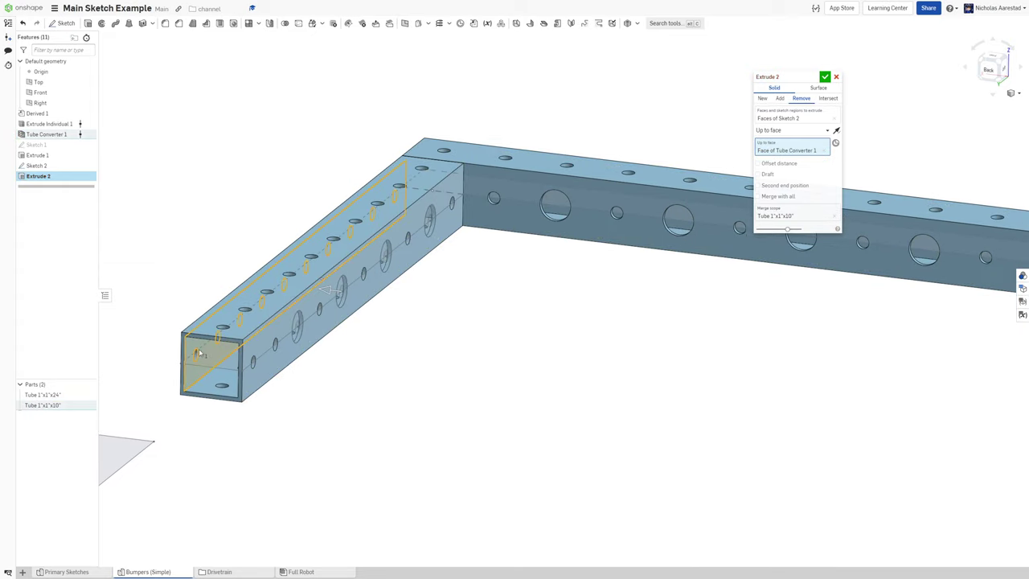
pyautogui.click(824, 76)
# - Mirror the short side tube about the Right plane as a new part
pyautogui.scroll(-5, 287, 241)
pyautogui.moveTo(444, 254)
pyautogui.mouseDown(button='right')
pyautogui.moveTo(471, 240)
pyautogui.moveTo(406, 263)
pyautogui.moveTo(389, 221)
pyautogui.mouseUp(button='right')
pyautogui.scroll(-3, 406, 263)
pyautogui.scroll(2, 322, 168)
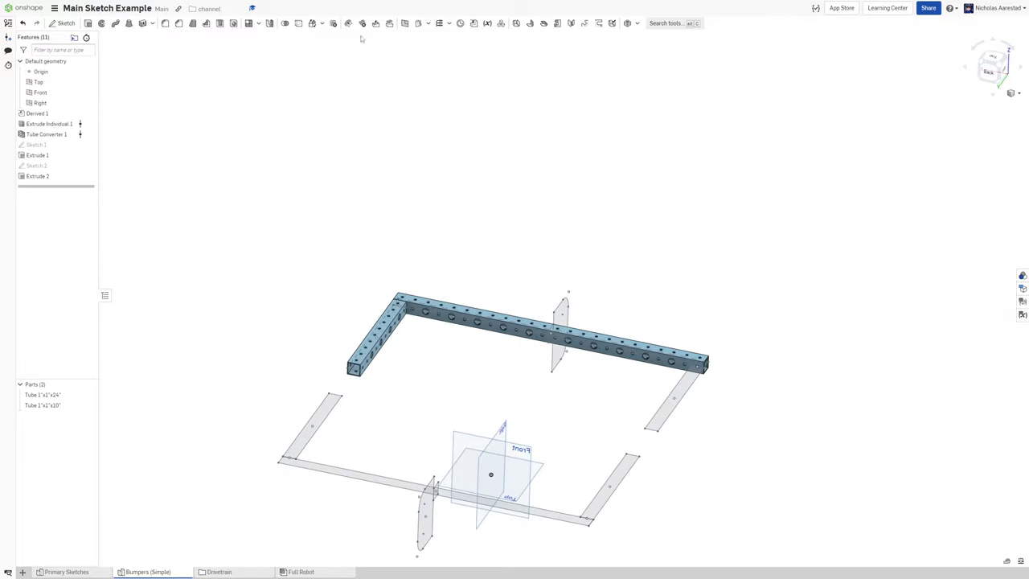
pyautogui.click(270, 24)
pyautogui.scroll(-3, 425, 363)
pyautogui.scroll(3, 410, 321)
pyautogui.click(402, 286)
pyautogui.click(780, 131)
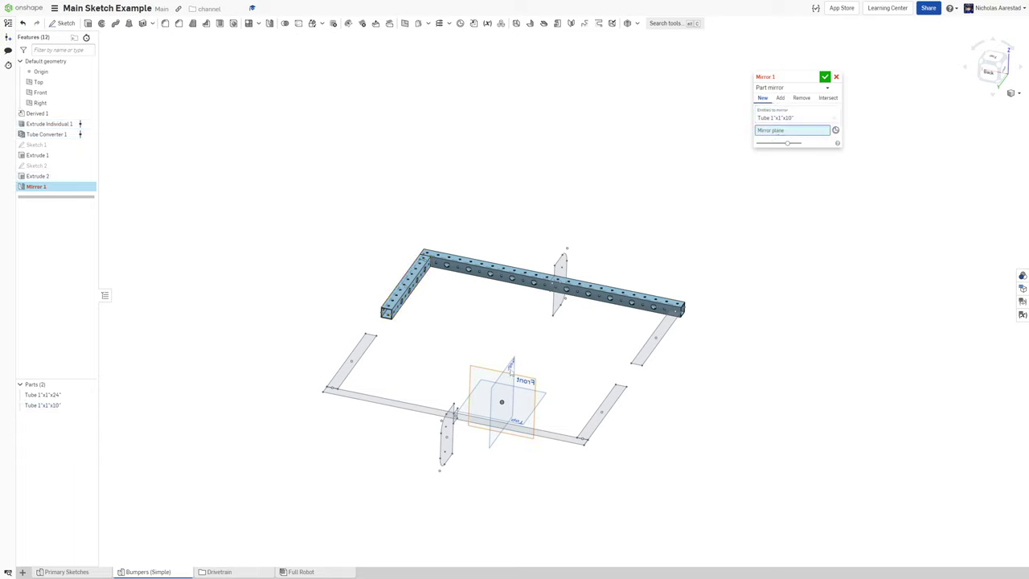
pyautogui.click(511, 362)
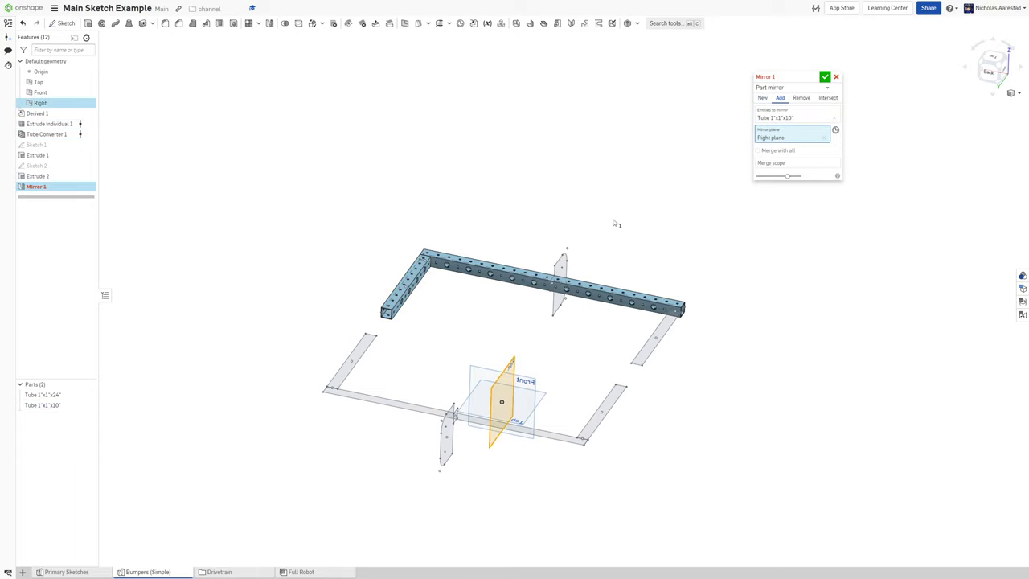
pyautogui.click(762, 98)
pyautogui.click(826, 77)
# - Mirror the long tube and both short tubes about the Front plane as new parts
pyautogui.moveTo(619, 206)
pyautogui.mouseDown(button='right')
pyautogui.moveTo(605, 185)
pyautogui.moveTo(599, 204)
pyautogui.mouseUp(button='right')
pyautogui.click(270, 24)
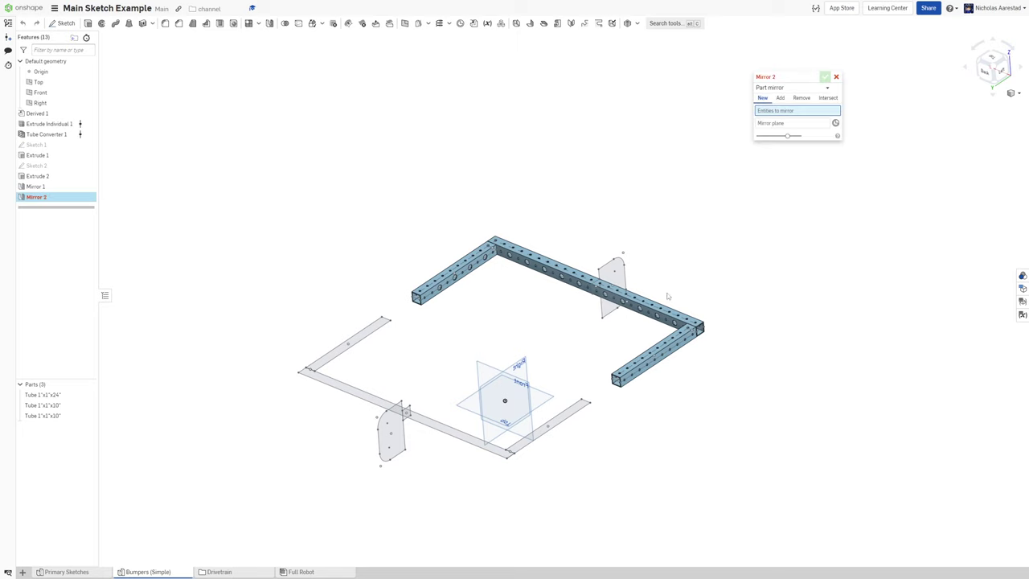
pyautogui.click(532, 255)
pyautogui.click(534, 256)
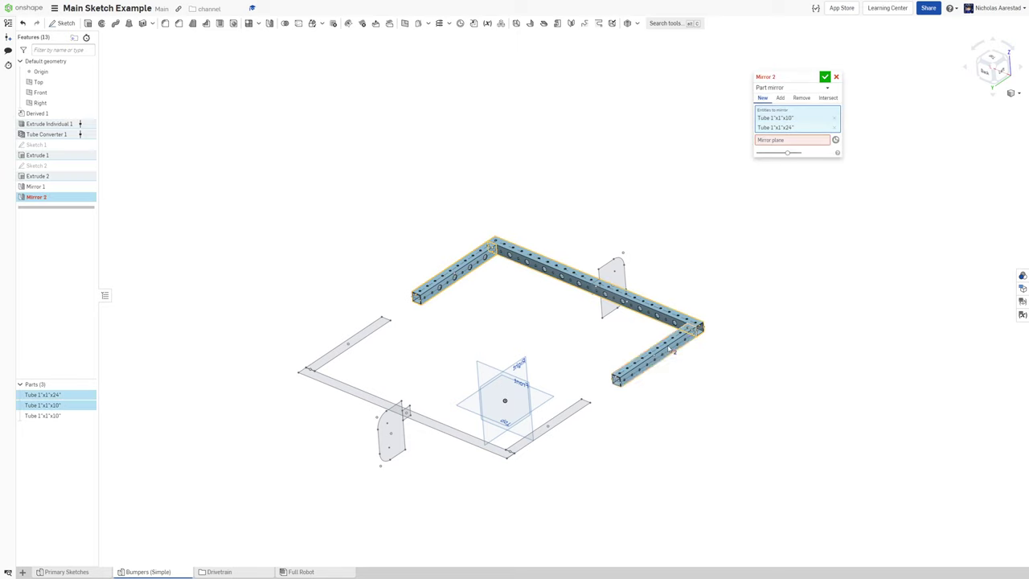
pyautogui.click(656, 351)
pyautogui.click(780, 152)
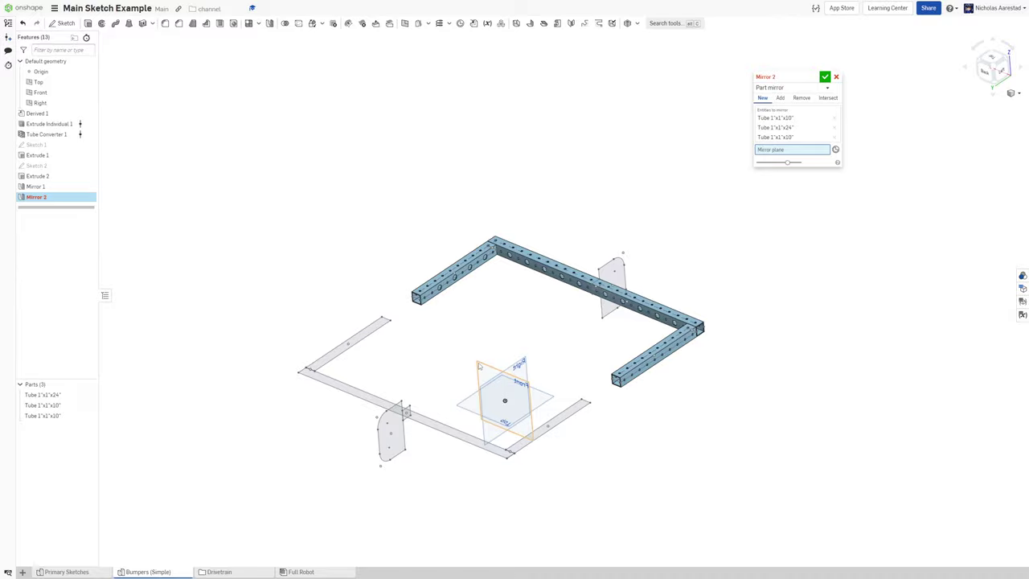
pyautogui.click(479, 365)
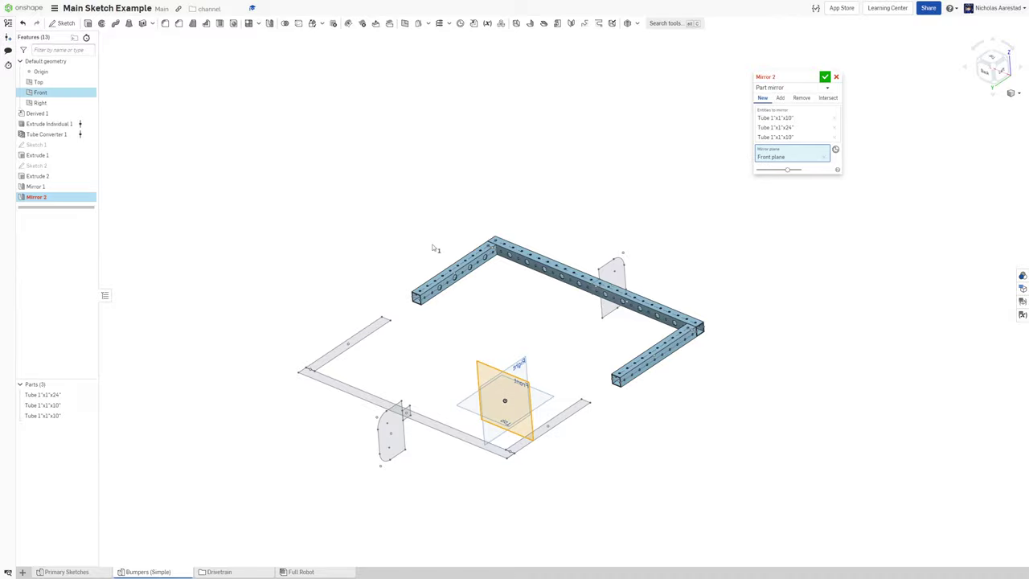
pyautogui.click(825, 78)
# - Sweep the bumper profile along the sketch edges following the long tube, its corner and the adjoining side tube
pyautogui.moveTo(482, 338); pyautogui.dragTo(406, 287, button='right')
pyautogui.scroll(-3, 406, 286)
pyautogui.scroll(5, 545, 429)
pyautogui.moveTo(570, 381); pyautogui.dragTo(556, 305, button='right')
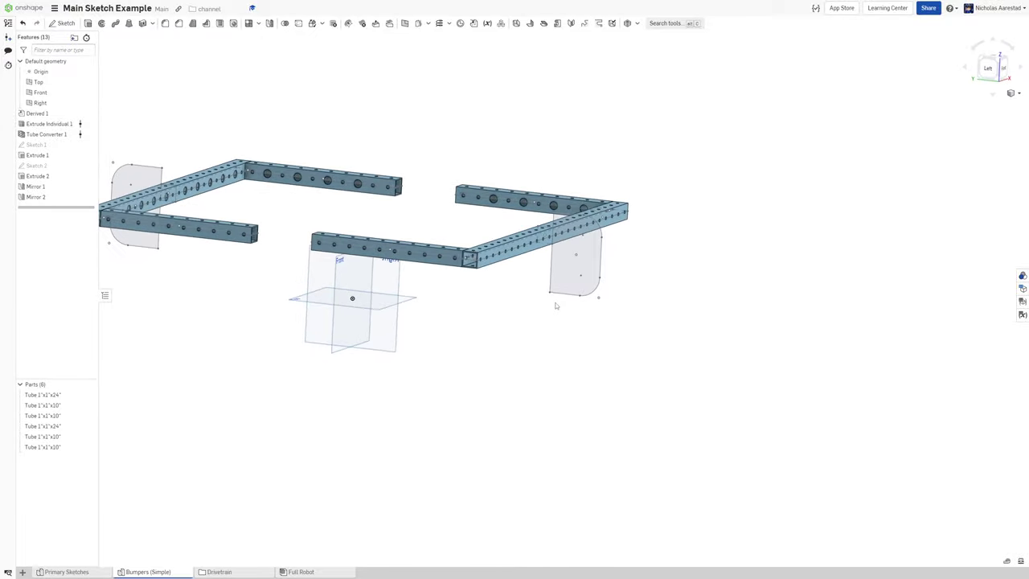
pyautogui.click(115, 23)
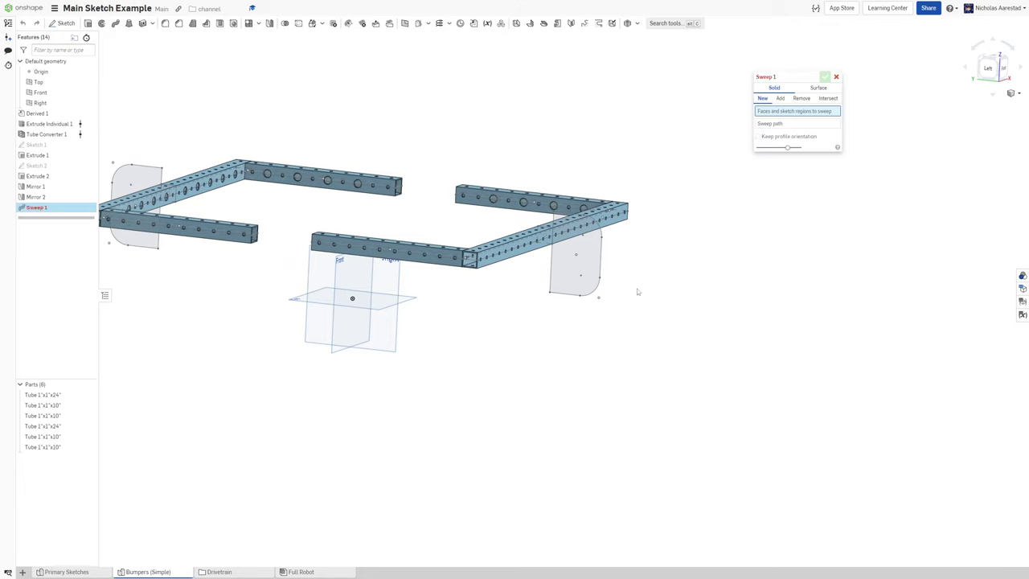
pyautogui.click(583, 257)
pyautogui.click(786, 132)
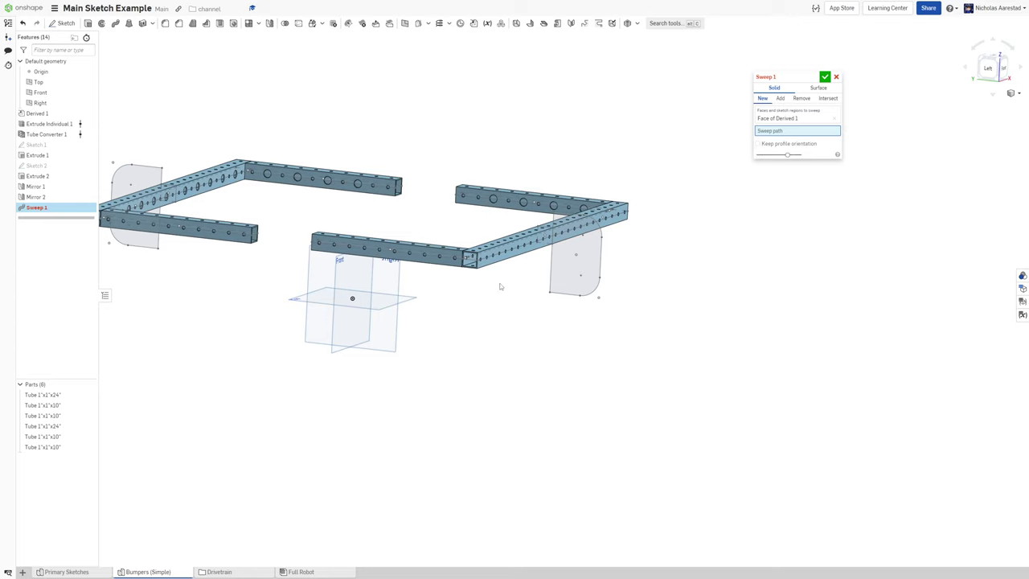
pyautogui.scroll(5, 498, 282)
pyautogui.click(444, 219)
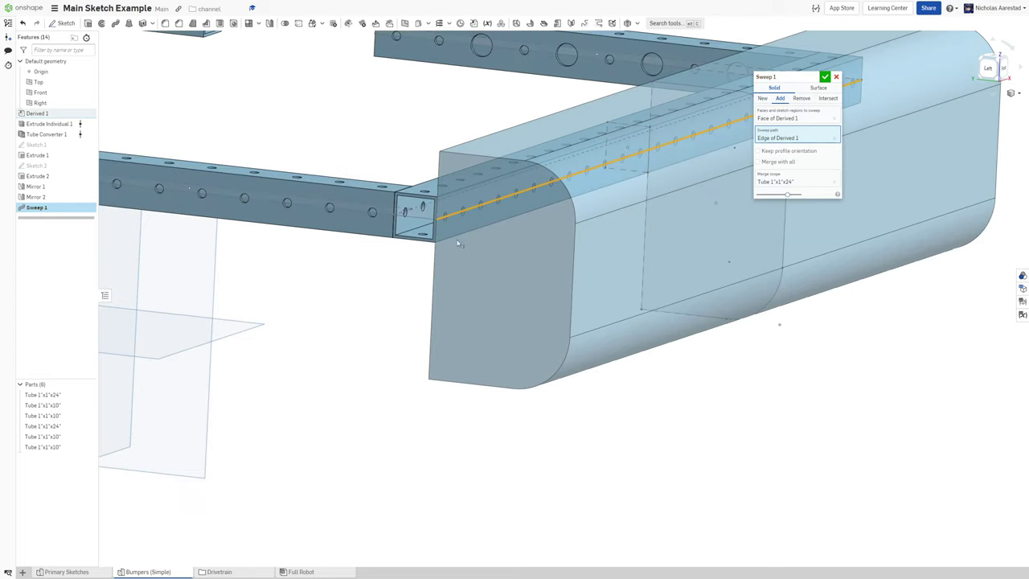
pyautogui.scroll(-3, 461, 246)
pyautogui.scroll(5, 480, 255)
pyautogui.click(490, 255)
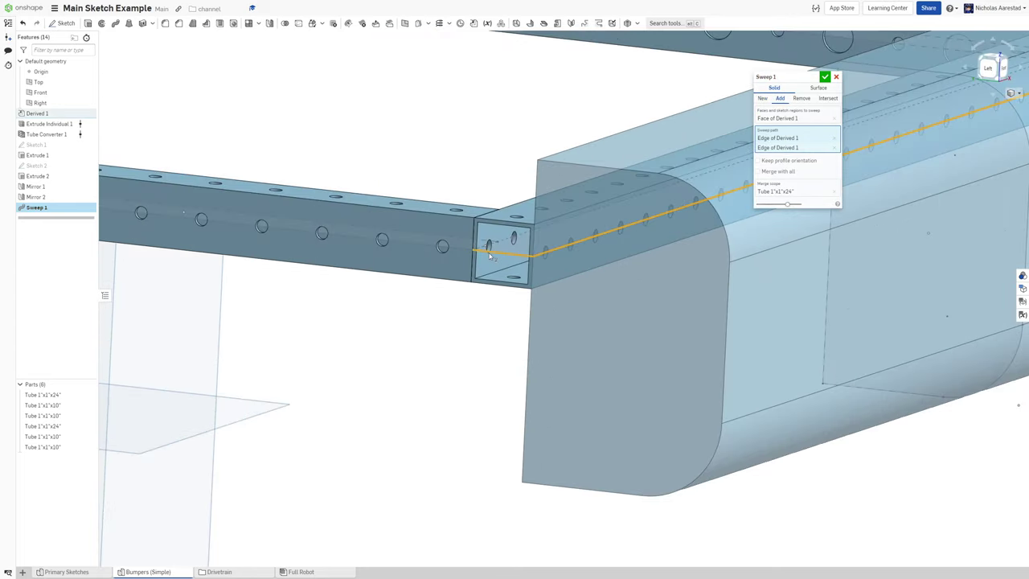
pyautogui.click(482, 254)
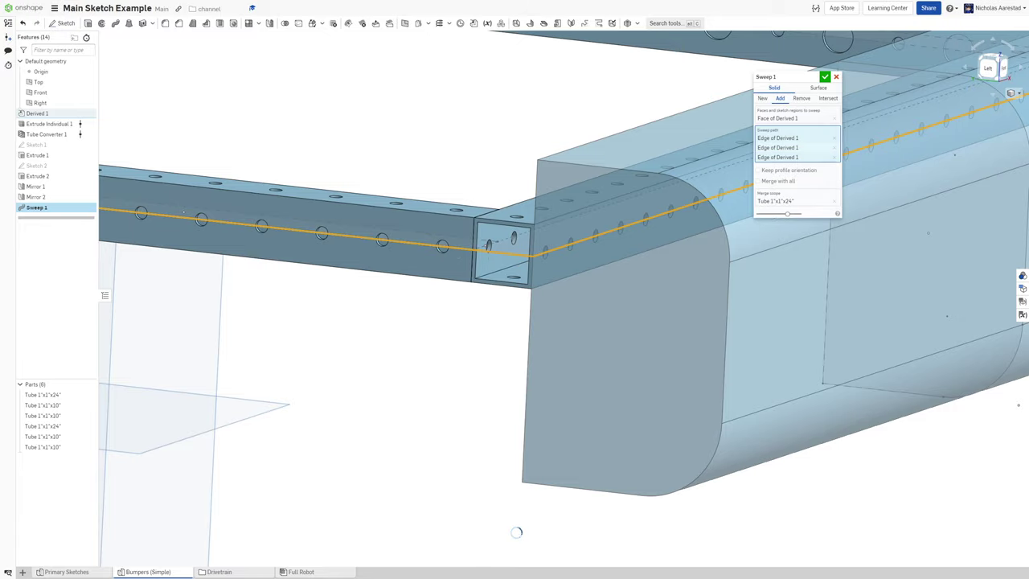
# - Extend the sweep path around the opposite corner and along the other side tube, keeping the bumper as a new part
pyautogui.scroll(-3, 470, 296)
pyautogui.scroll(-4, 466, 304)
pyautogui.moveTo(504, 307); pyautogui.dragTo(422, 308, button='right')
pyautogui.scroll(-3, 412, 322)
pyautogui.scroll(7, 624, 305)
pyautogui.scroll(2, 515, 277)
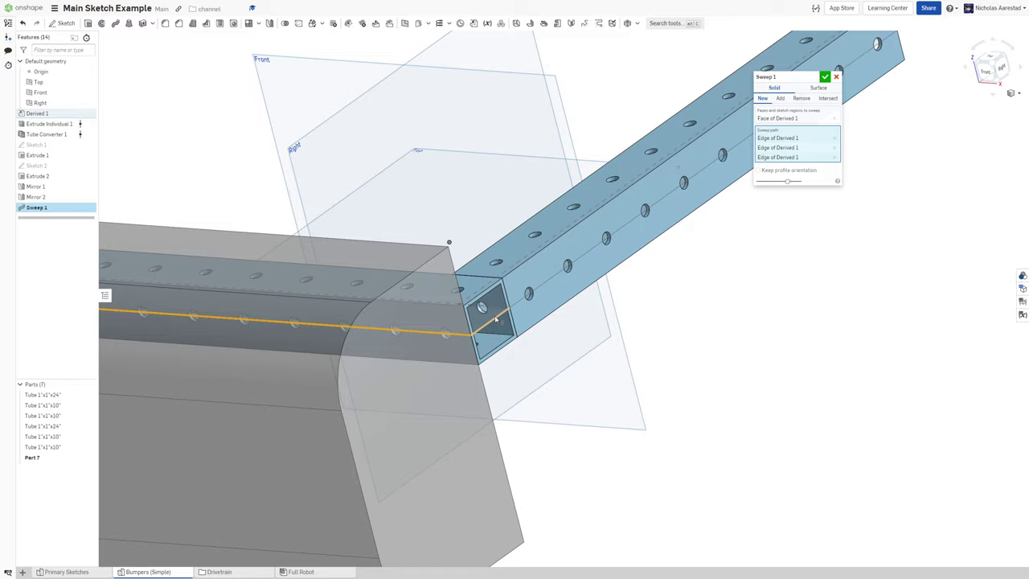
pyautogui.click(496, 319)
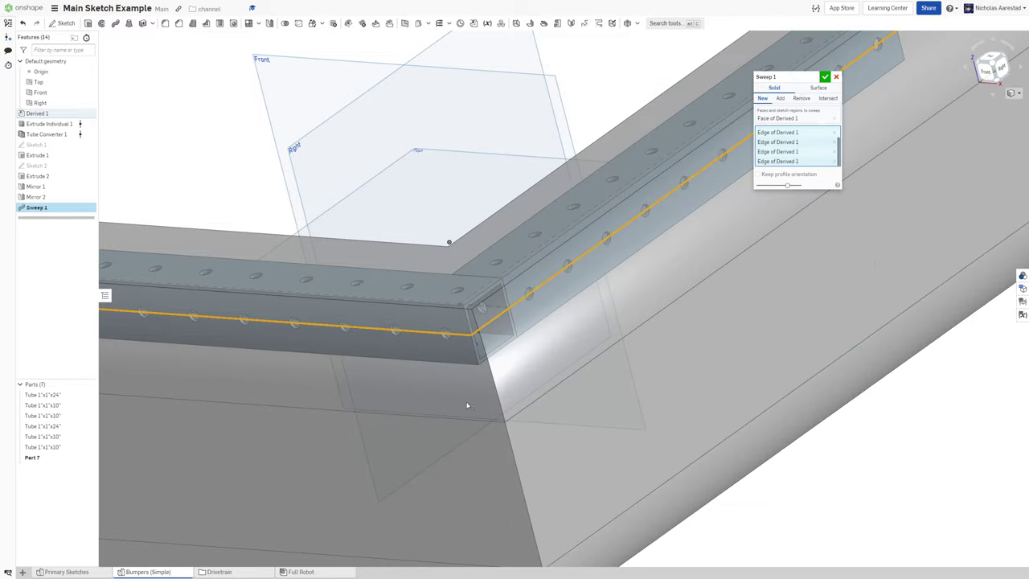
pyautogui.scroll(-8, 467, 405)
pyautogui.moveTo(480, 392); pyautogui.dragTo(438, 299, button='right')
pyautogui.scroll(5, 555, 287)
pyautogui.scroll(5, 784, 280)
pyautogui.scroll(-3, 742, 294)
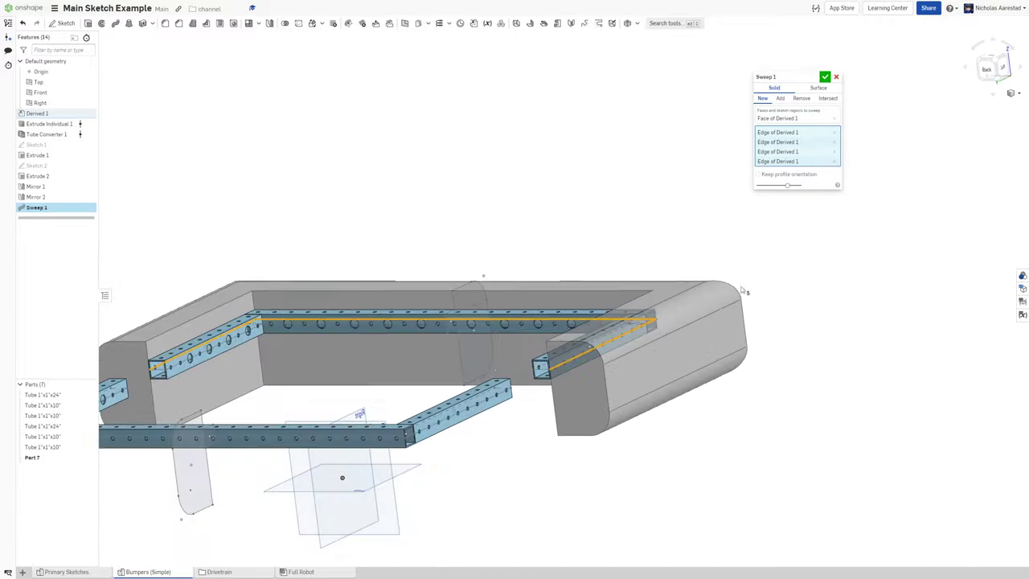
pyautogui.moveTo(742, 290); pyautogui.dragTo(687, 405, button='right')
pyautogui.scroll(-3, 696, 310)
pyautogui.scroll(4, 636, 406)
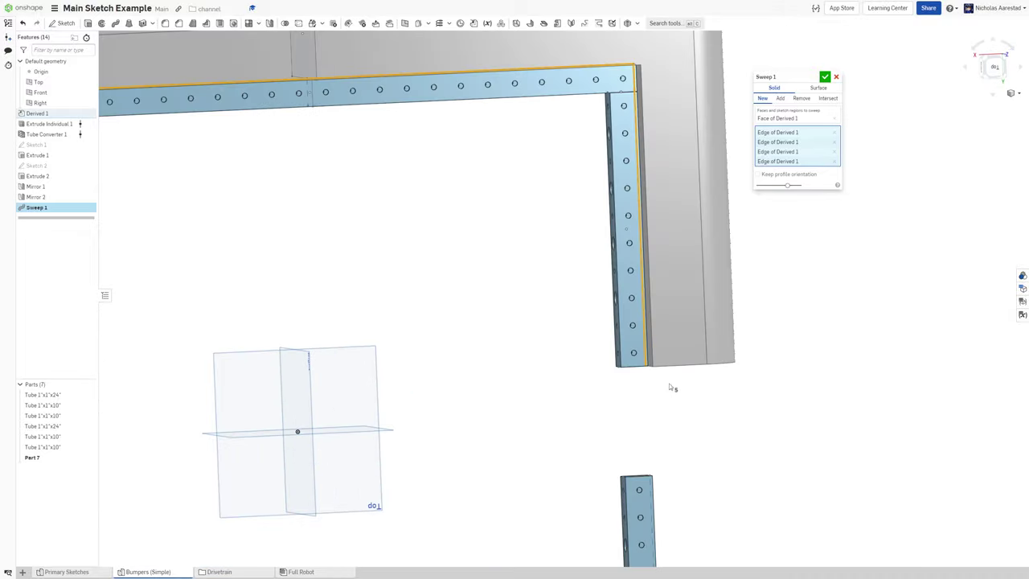
pyautogui.click(825, 78)
pyautogui.hotkey('shift', '7')
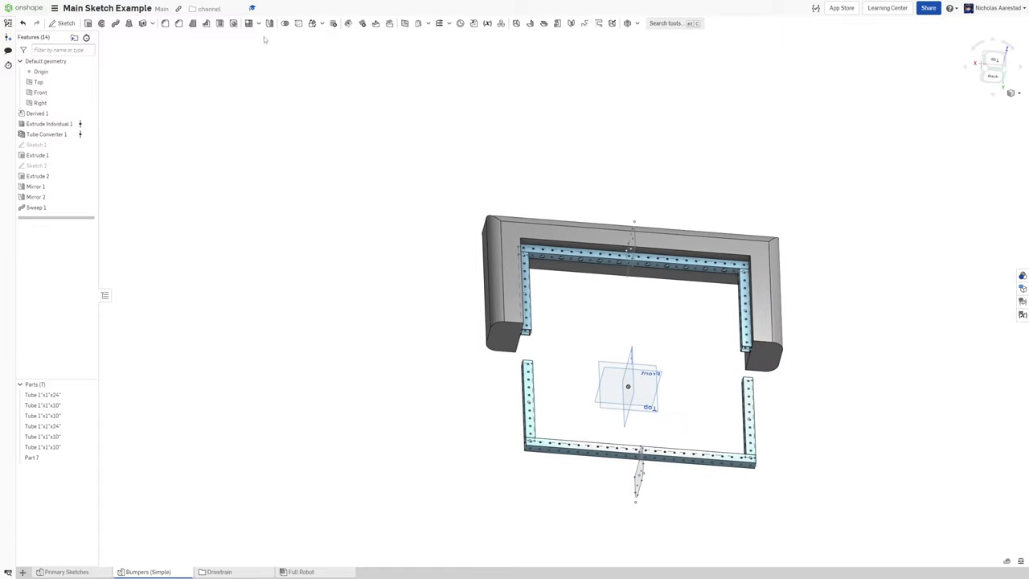
# - Move one end face of the swept bumper with an Offset that ends up to the Front plane
pyautogui.click(376, 23)
pyautogui.scroll(5, 611, 396)
pyautogui.click(357, 256)
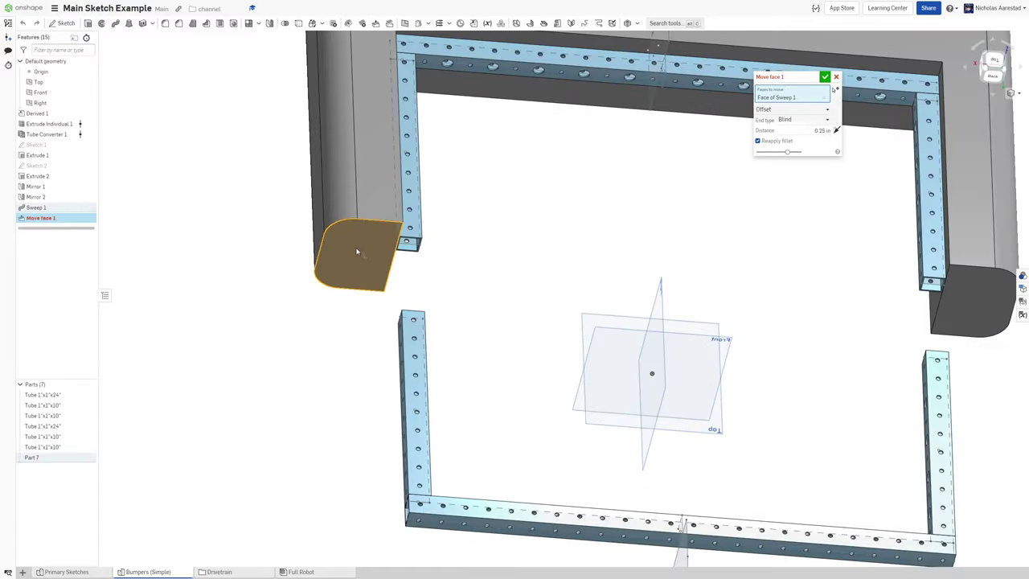
pyautogui.moveTo(475, 298); pyautogui.dragTo(467, 320, button='right')
pyautogui.click(820, 121)
pyautogui.click(796, 144)
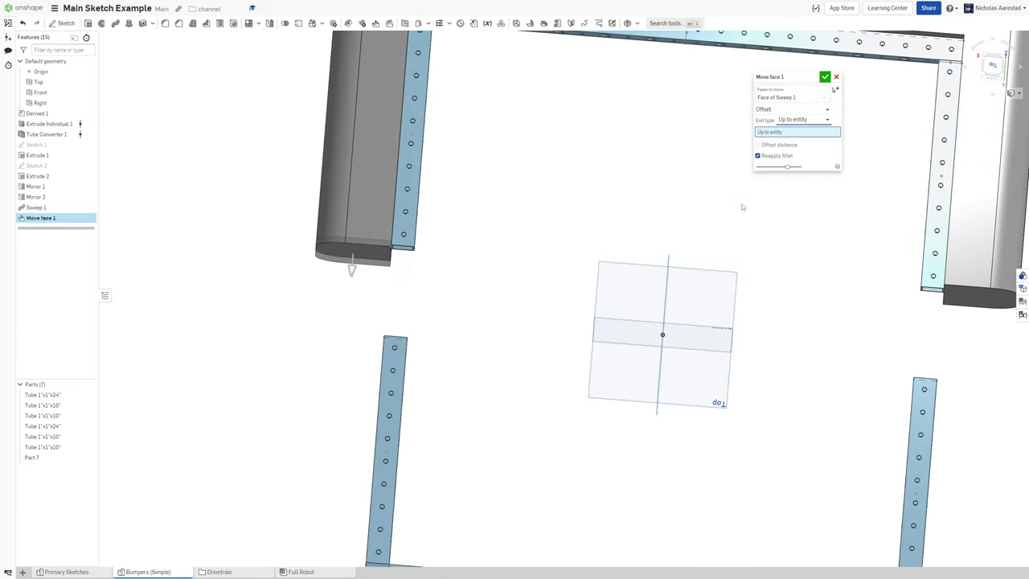
pyautogui.click(633, 330)
pyautogui.scroll(-5, 396, 278)
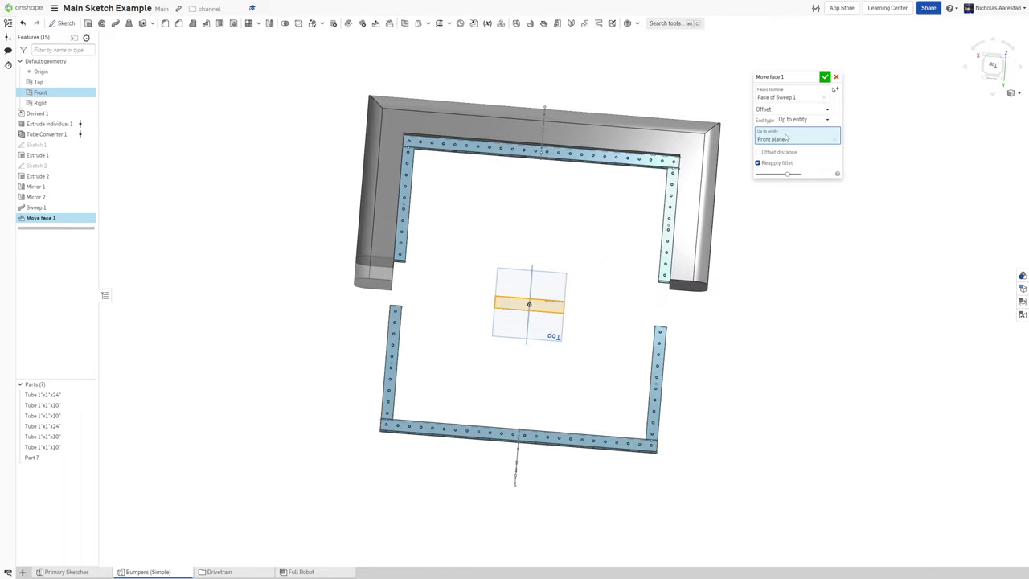
# - Keep the Front plane as the Move face limit and add the bumper's other end face to the faces to move
pyautogui.click(688, 288)
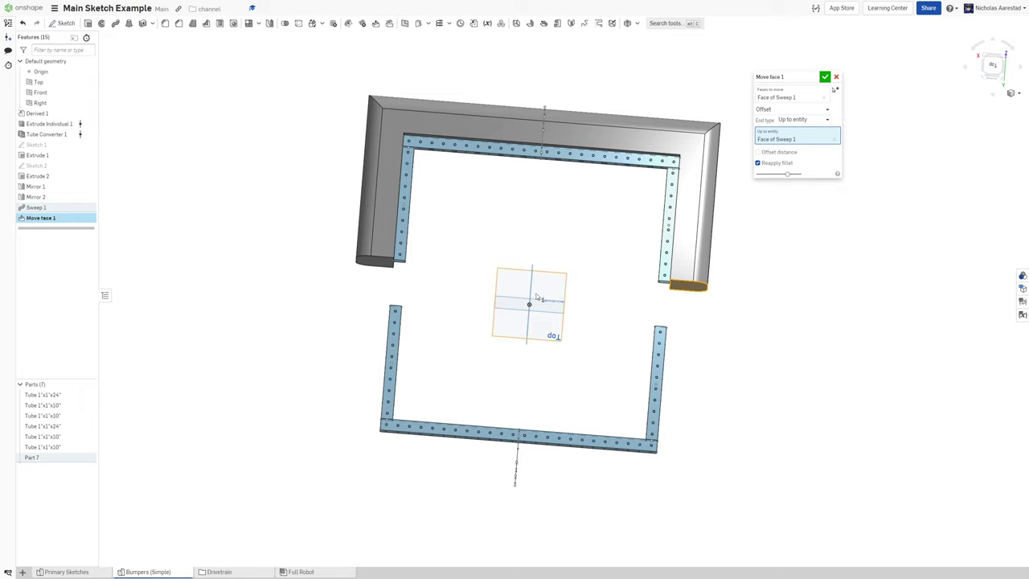
pyautogui.click(508, 302)
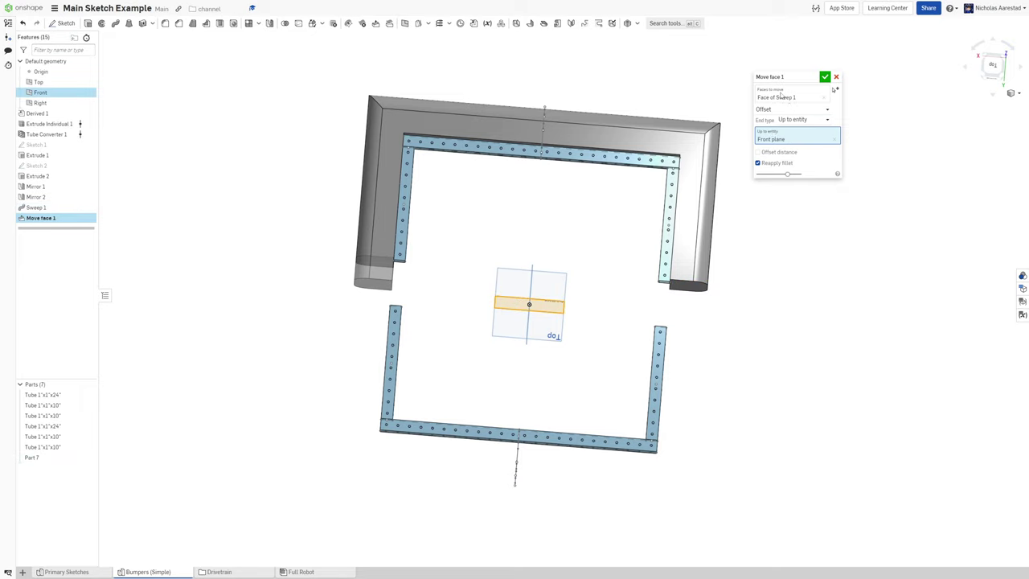
pyautogui.click(782, 96)
pyautogui.click(700, 294)
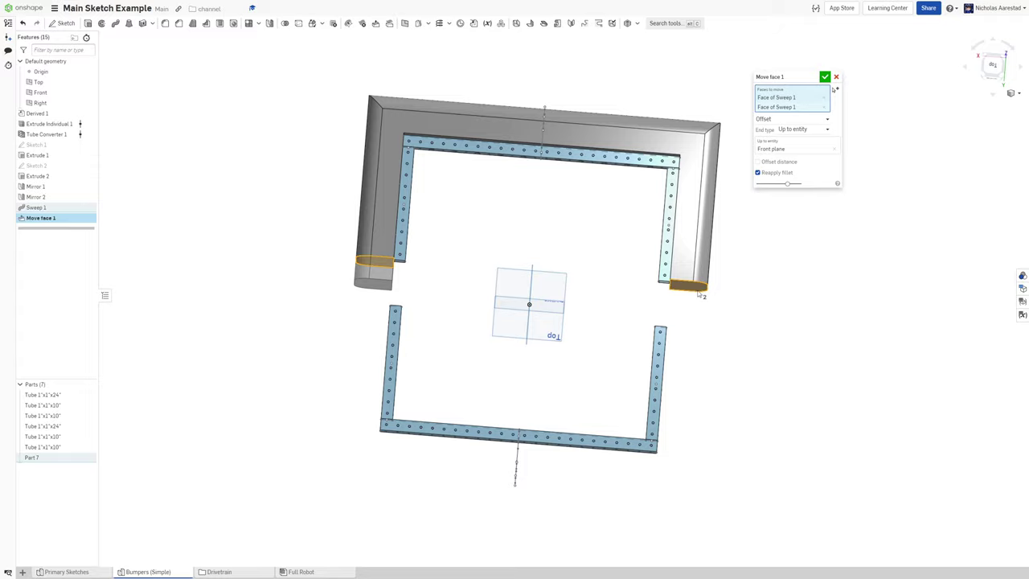
pyautogui.click(825, 77)
# - Fillet the two outer vertical corner edges of the swept bumper with a 1.5 in radius
pyautogui.moveTo(563, 322); pyautogui.dragTo(621, 284, button='right')
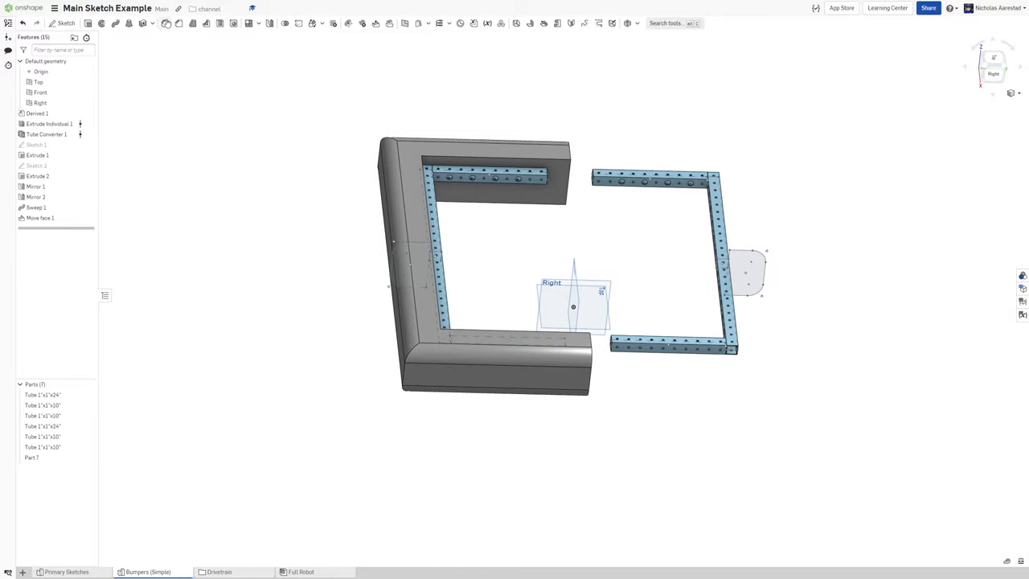
pyautogui.hotkey('shift', 'f')
pyautogui.scroll(3, 320, 349)
pyautogui.click(441, 371)
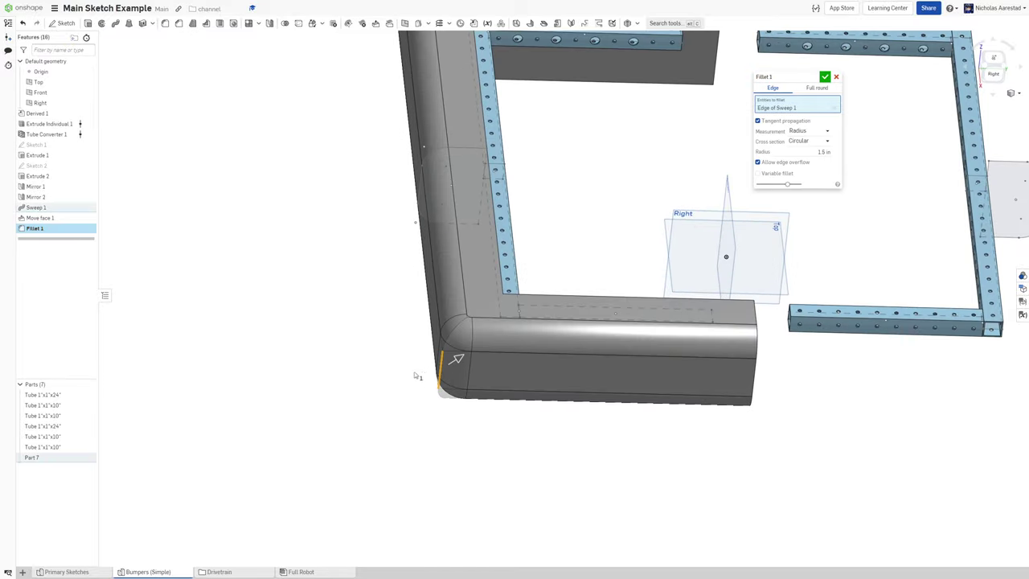
pyautogui.moveTo(441, 371); pyautogui.dragTo(364, 115, button='right')
pyautogui.click(364, 129)
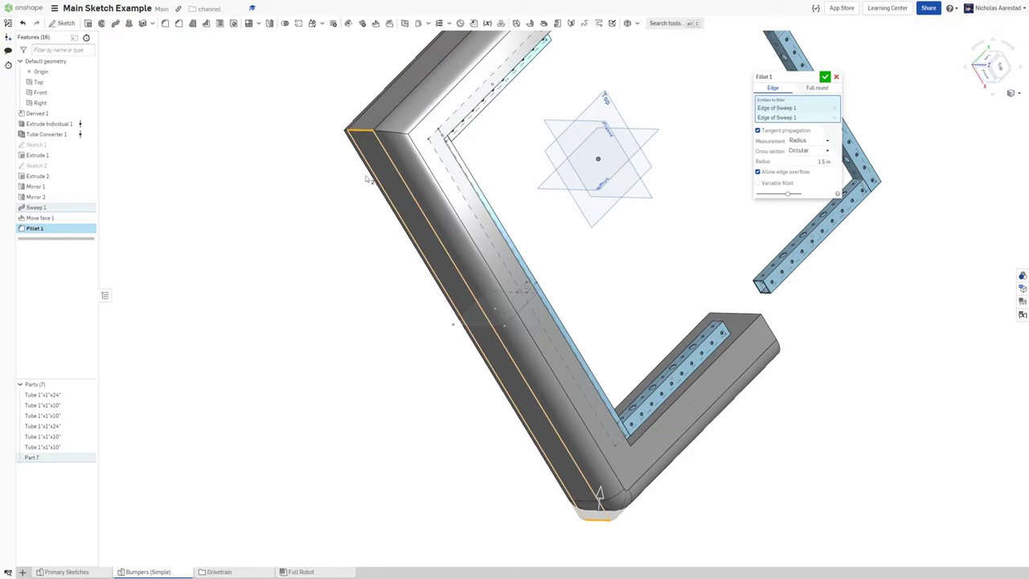
pyautogui.moveTo(368, 196); pyautogui.dragTo(271, 255, button='right')
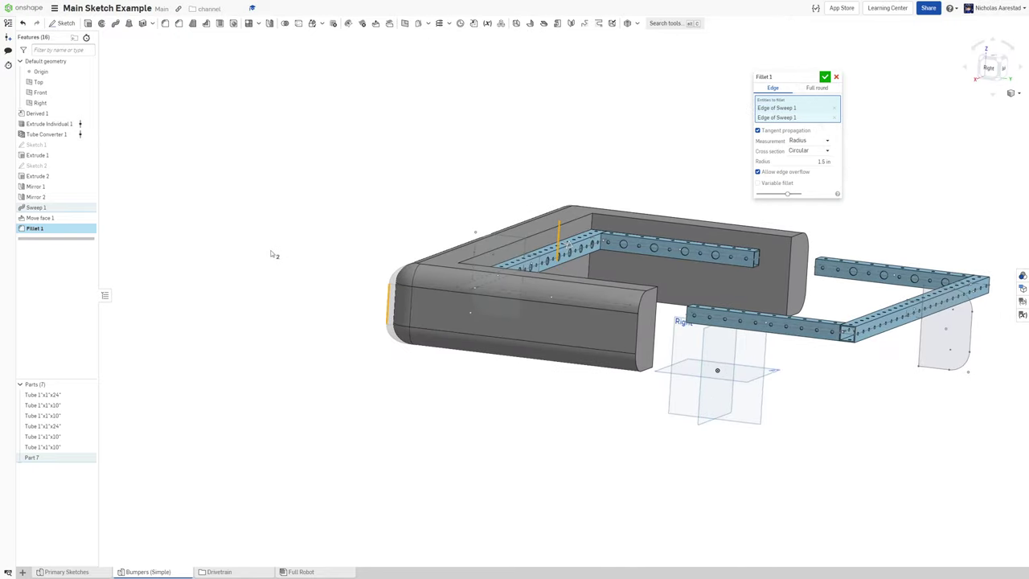
pyautogui.click(825, 77)
# - Reorder the Mirror 2 feature so it comes after the bumper's sweep, face move and corner fillet
pyautogui.moveTo(487, 118); pyautogui.dragTo(598, 204, button='right')
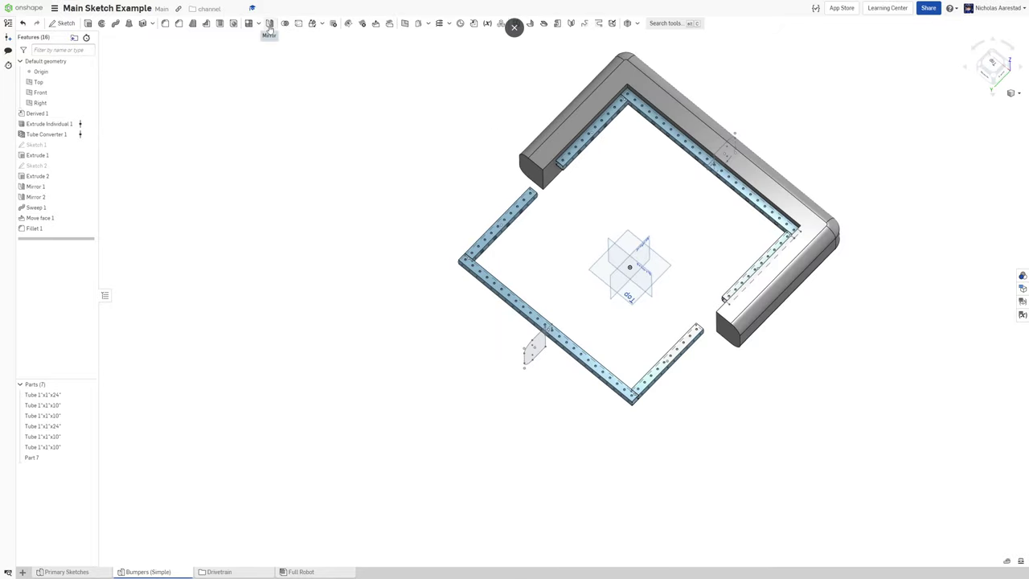
pyautogui.click(44, 188)
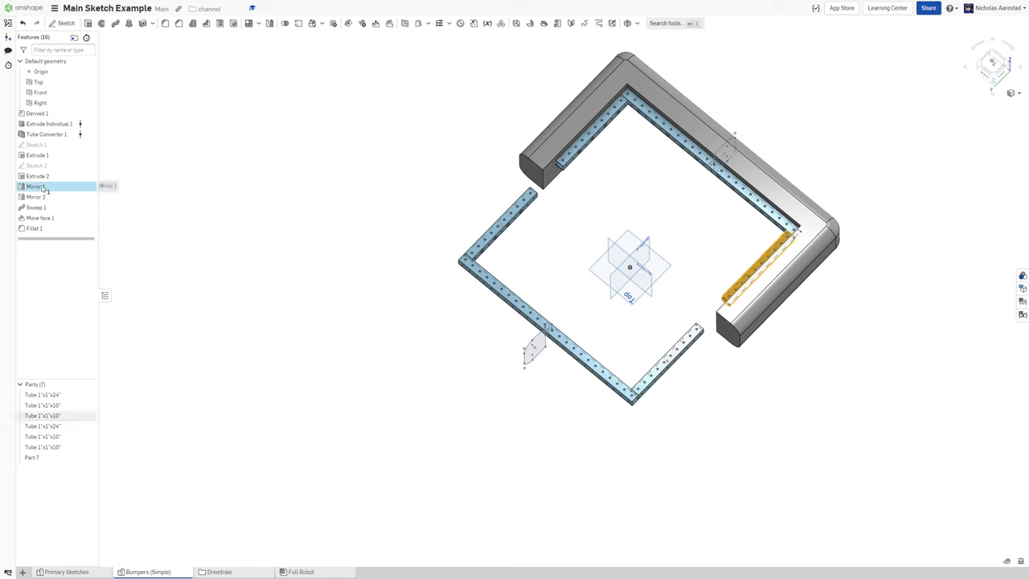
pyautogui.click(45, 198)
pyautogui.click(212, 276)
pyautogui.click(38, 198)
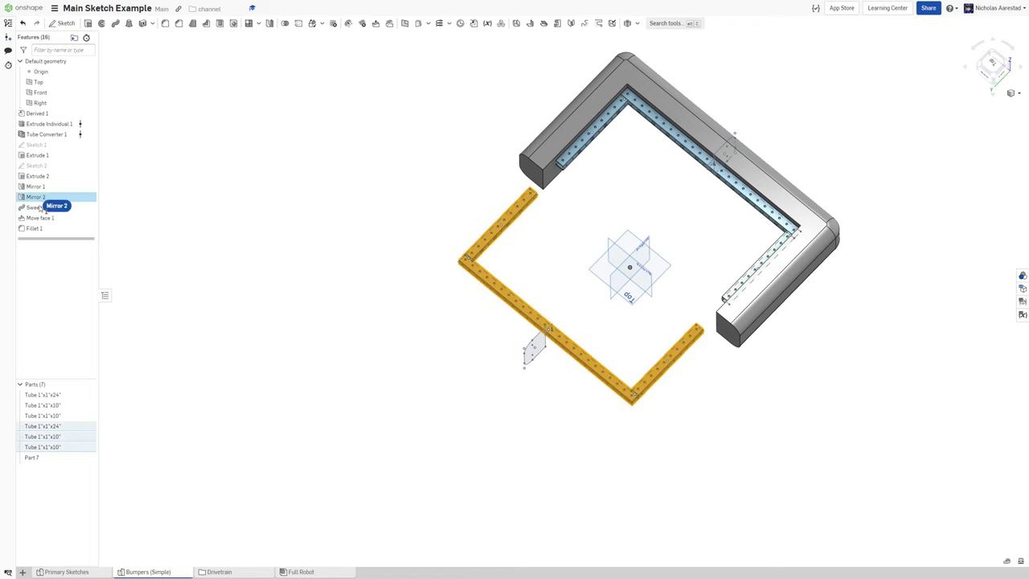
pyautogui.moveTo(46, 233); pyautogui.dragTo(46, 234)
# - Add the swept bumper to the parts that Mirror 2 mirrors about the Front plane
pyautogui.doubleClick(45, 229)
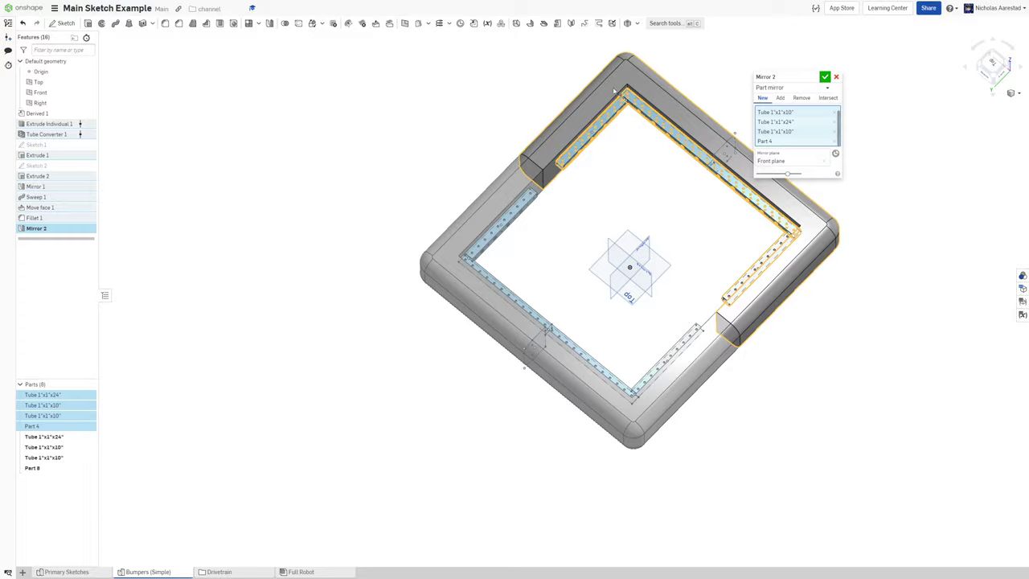
pyautogui.click(825, 77)
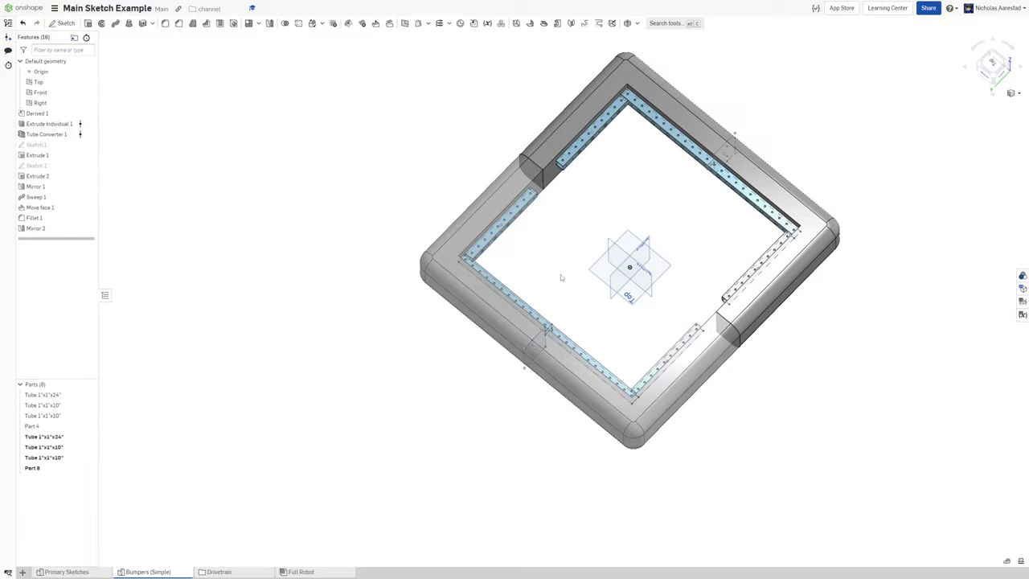
pyautogui.moveTo(561, 274); pyautogui.dragTo(545, 229, button='right')
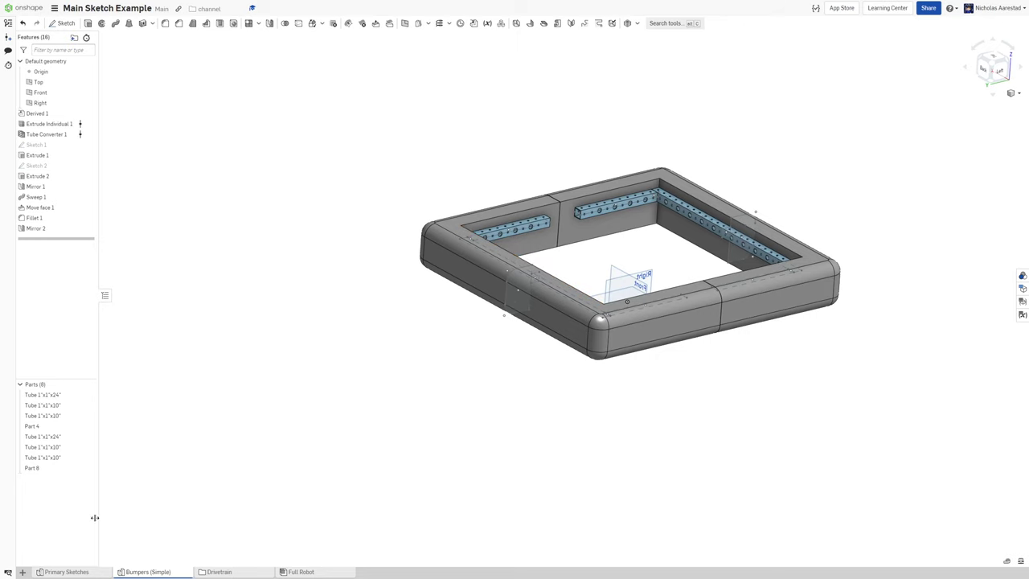
# - Rename both bumper halves, Part 4 and Part 8, as Bumper
pyautogui.click(53, 469)
pyautogui.click(287, 414)
pyautogui.rightClick(70, 427)
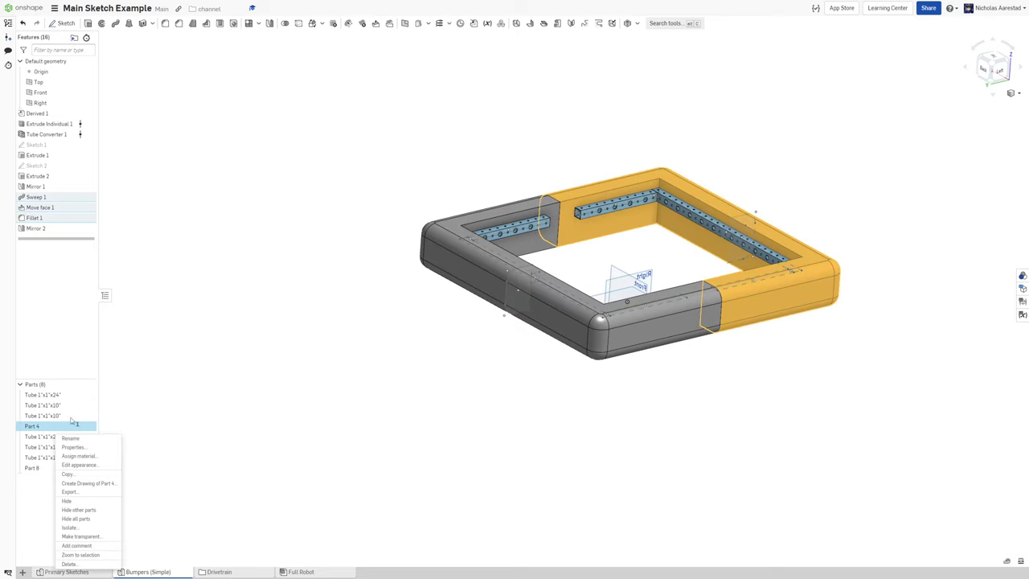
pyautogui.click(71, 439)
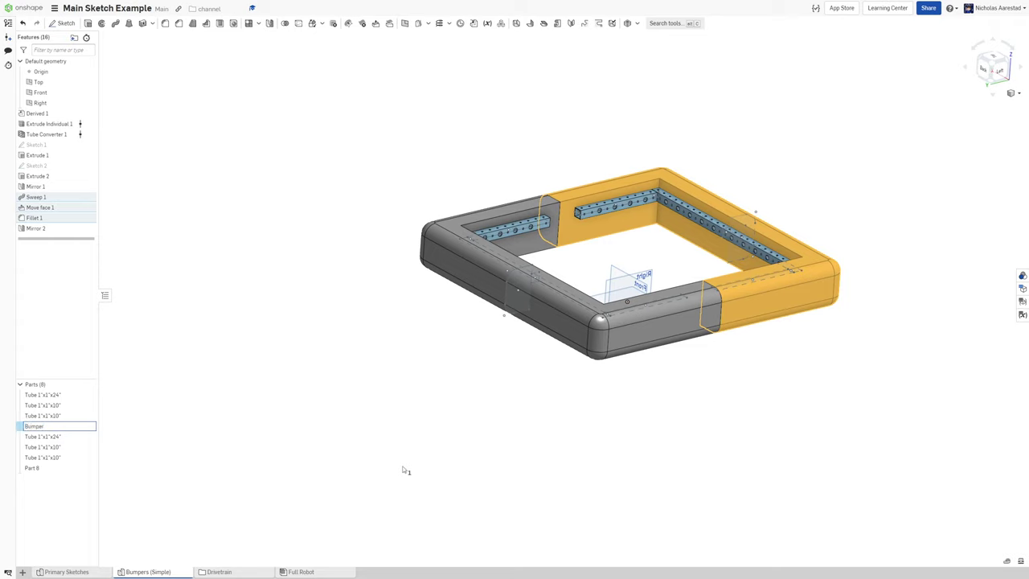
pyautogui.click(48, 468)
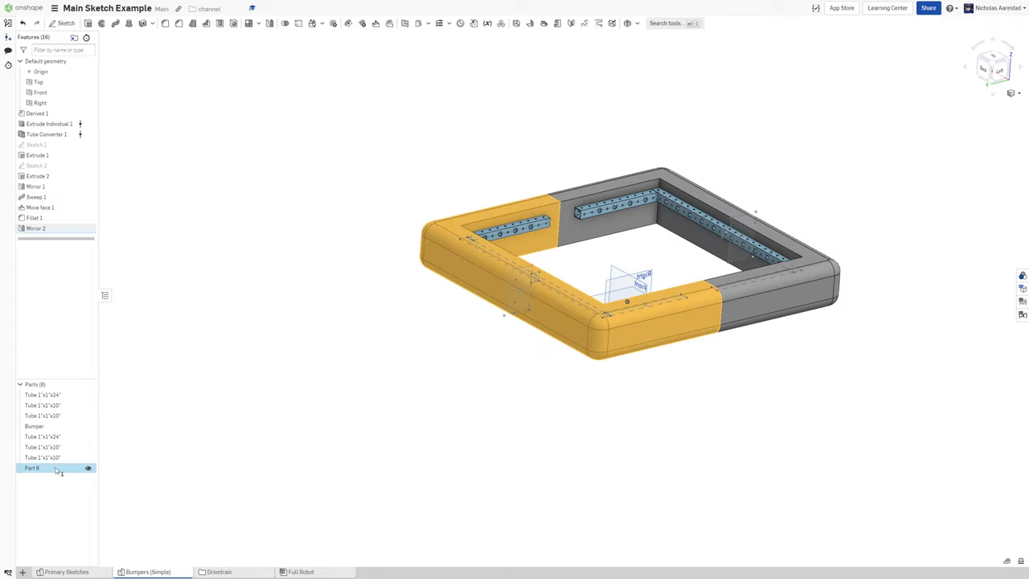
pyautogui.rightClick(58, 468)
pyautogui.click(82, 340)
pyautogui.click(185, 287)
# - Create a new assembly in the document and name it Bumpers
pyautogui.scroll(-3, 294, 471)
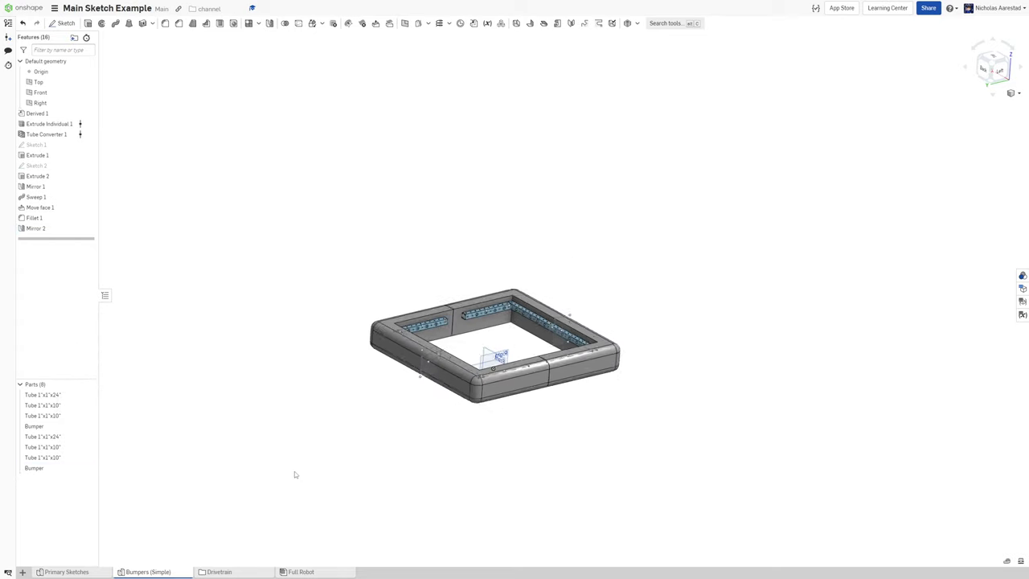
pyautogui.click(27, 572)
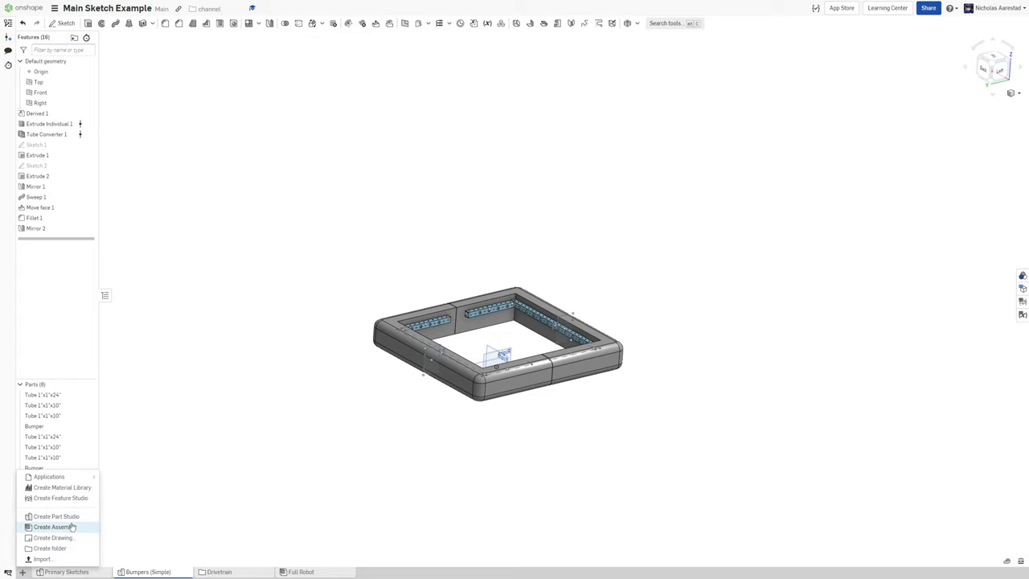
pyautogui.click(76, 525)
pyautogui.rightClick(225, 571)
pyautogui.click(212, 501)
pyautogui.write('Bumpers')
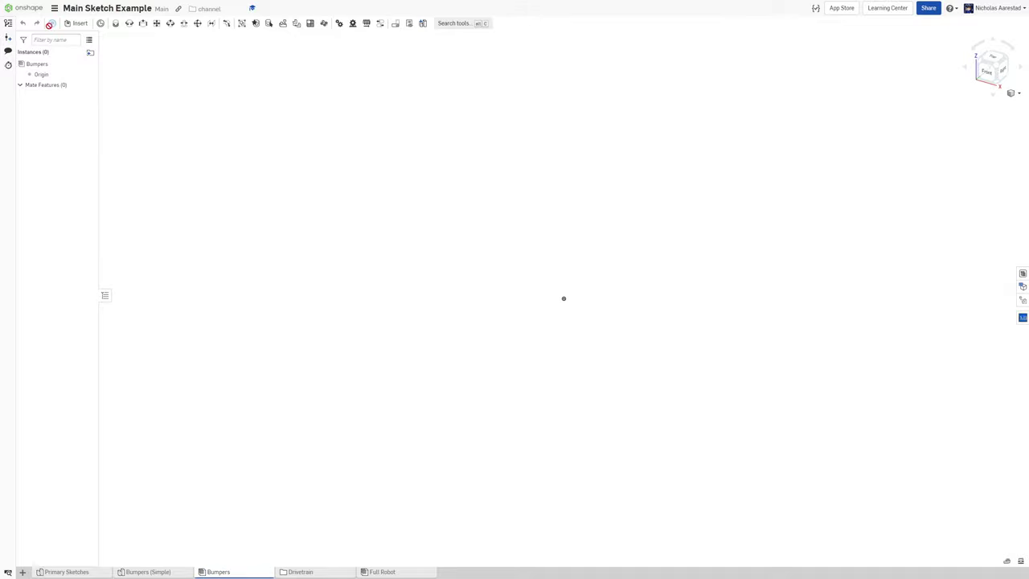
# - Insert all parts of the Bumpers (Simple) part studio into the assembly and group them together
pyautogui.click(77, 23)
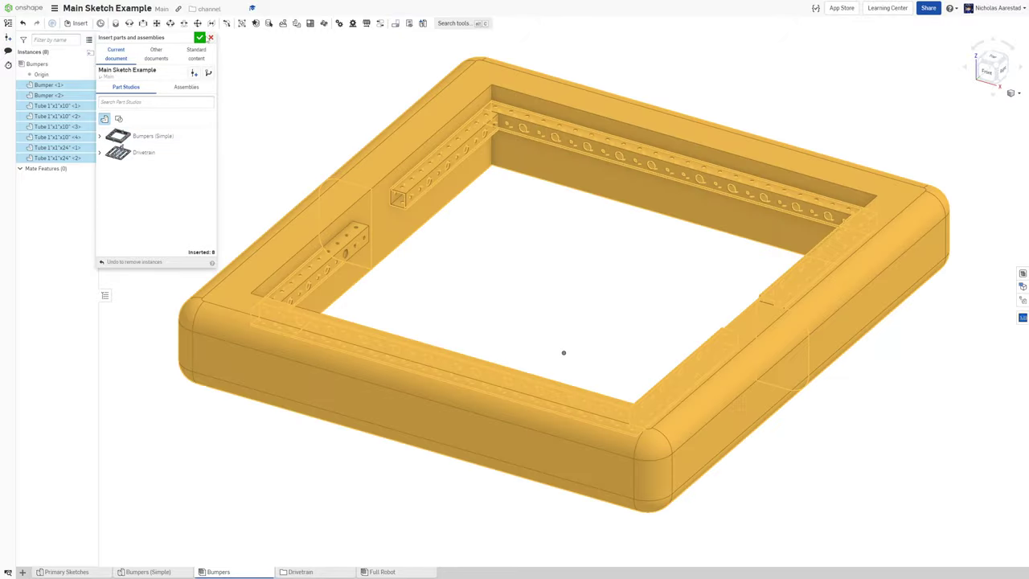
pyautogui.click(199, 37)
pyautogui.scroll(-3, 511, 265)
pyautogui.click(242, 24)
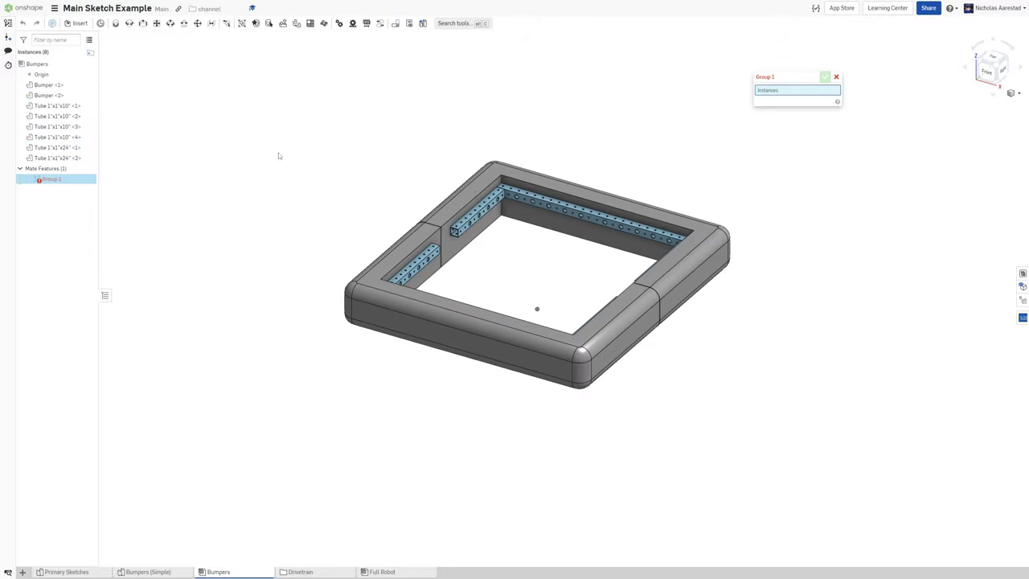
pyautogui.moveTo(259, 128); pyautogui.dragTo(846, 457)
pyautogui.click(825, 76)
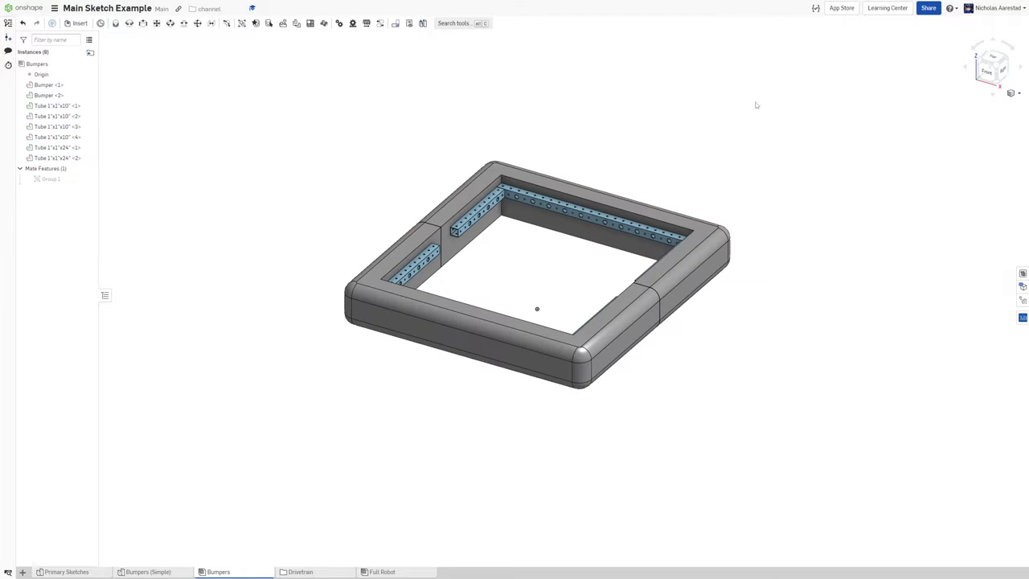
# - Add a mate connector at the origin of the Bumpers (Simple) part studio, with the long 24-inch tube as its owner part
pyautogui.click(165, 572)
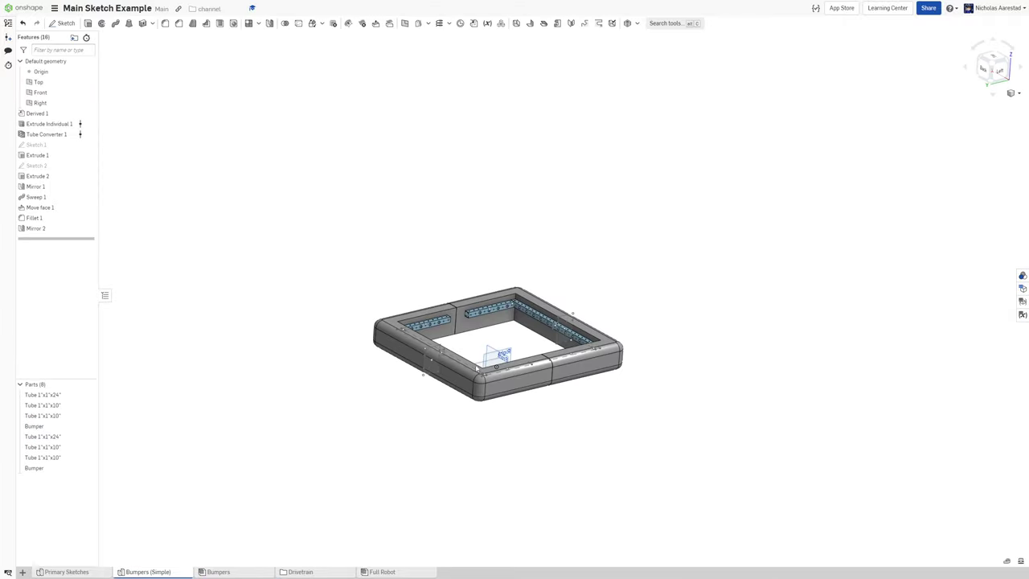
pyautogui.scroll(6, 536, 349)
pyautogui.moveTo(523, 221); pyautogui.dragTo(492, 338, button='right')
pyautogui.scroll(-1, 491, 337)
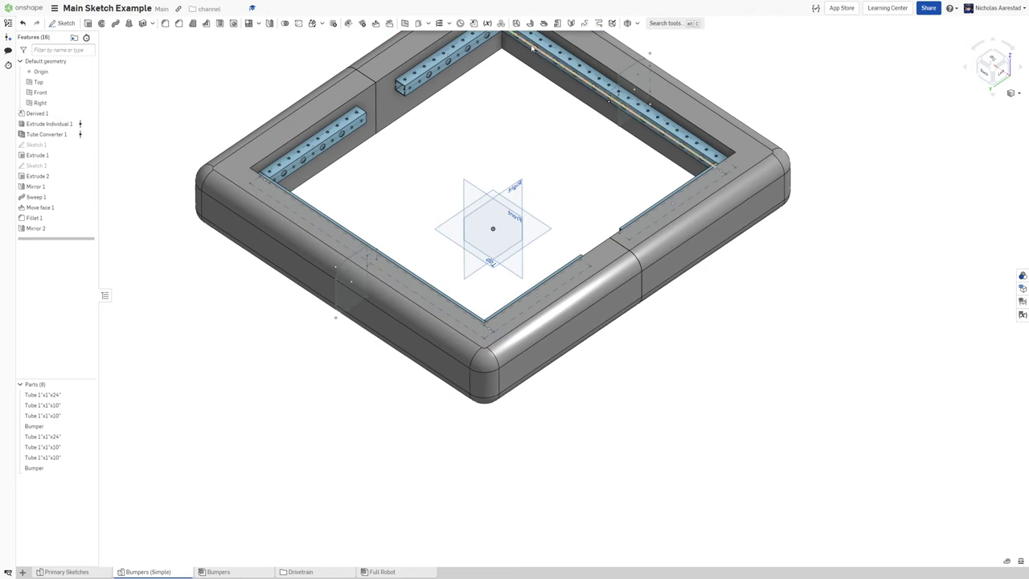
pyautogui.click(459, 23)
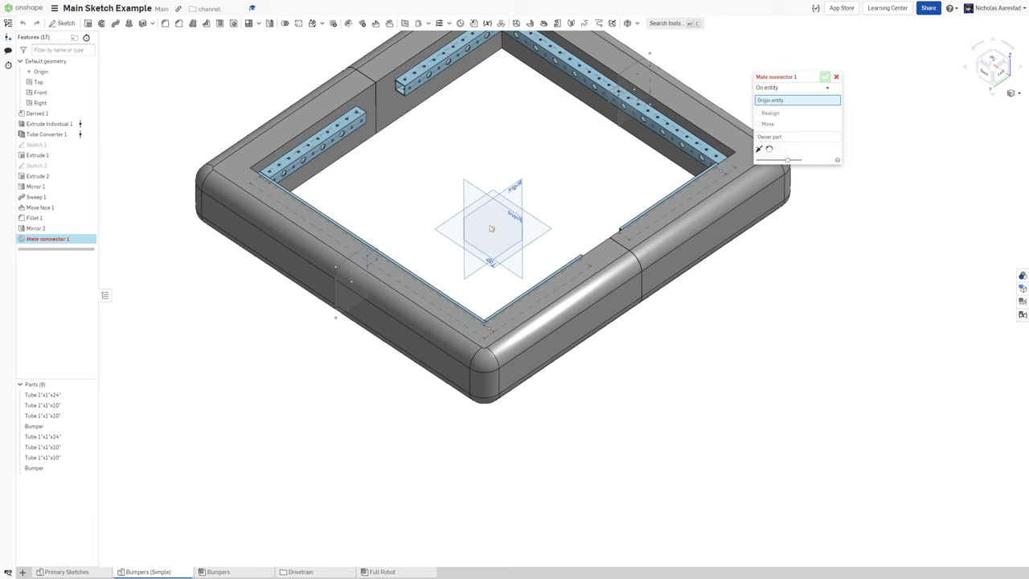
pyautogui.click(492, 228)
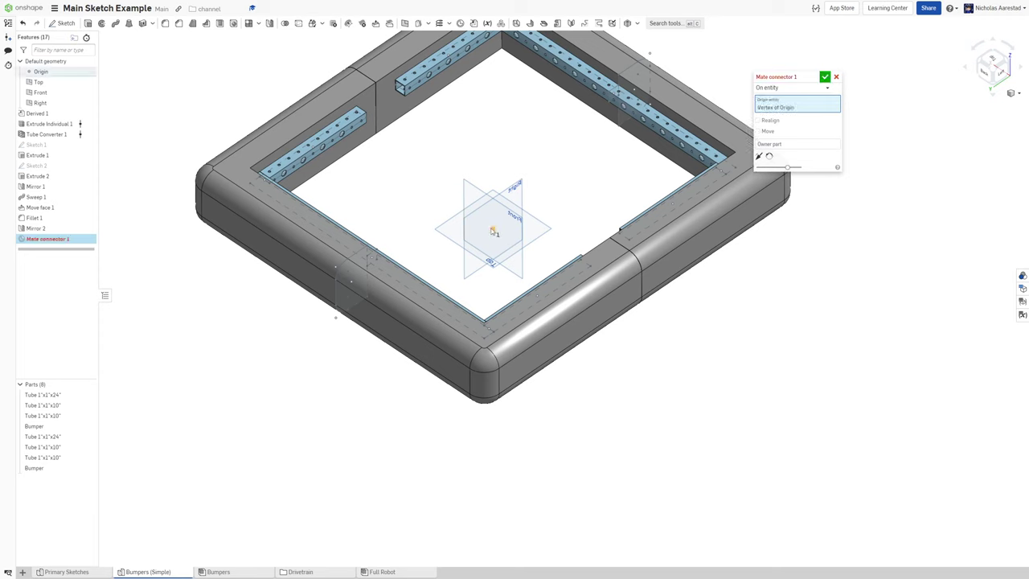
pyautogui.click(831, 145)
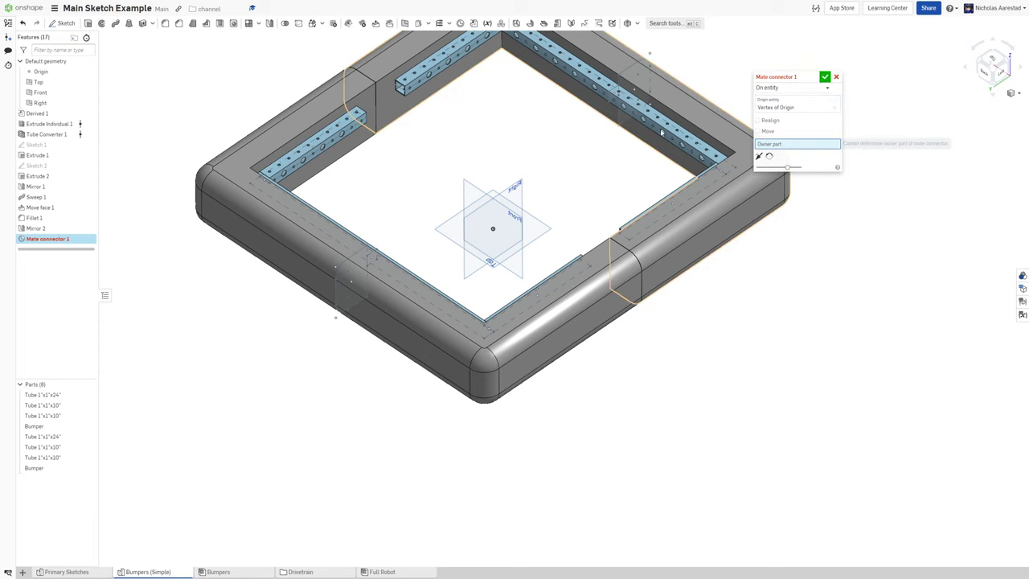
pyautogui.click(609, 100)
pyautogui.click(825, 76)
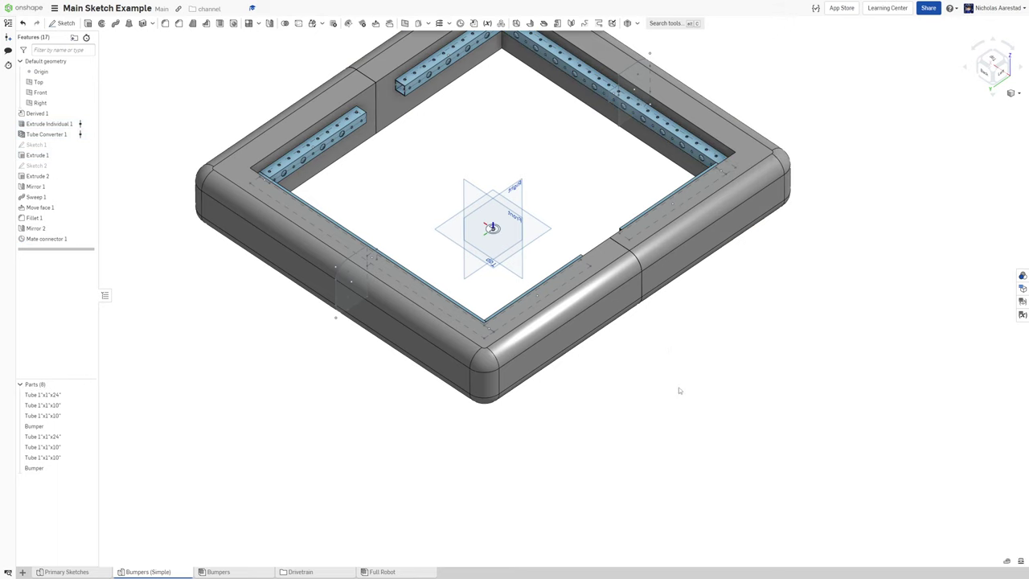
# - Open the mass properties of the whole Bumpers assembly and enable the mass override
pyautogui.click(245, 571)
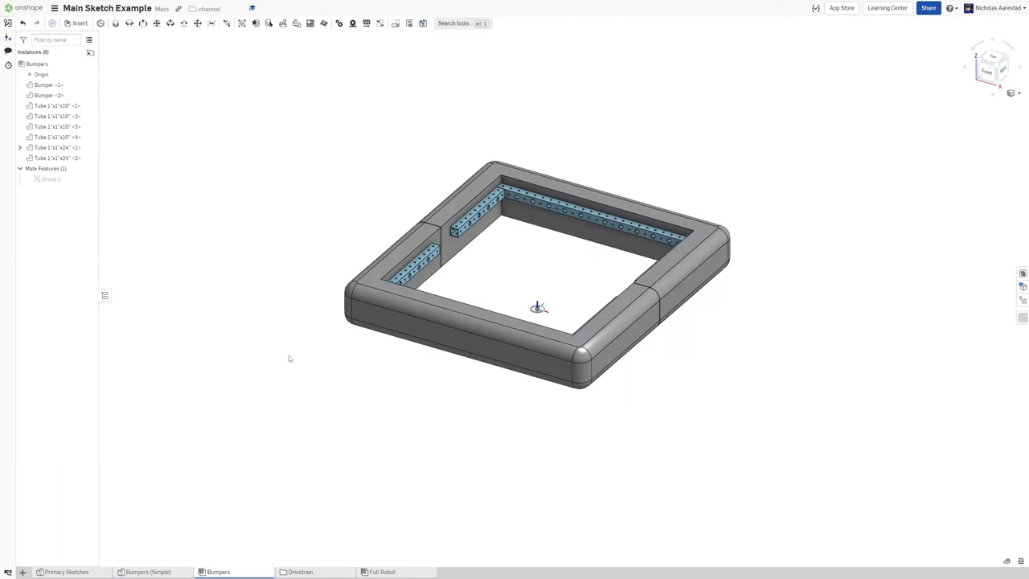
pyautogui.moveTo(477, 301); pyautogui.dragTo(462, 201, button='right')
pyautogui.moveTo(559, 341); pyautogui.dragTo(570, 441, button='right')
pyautogui.scroll(-3, 570, 441)
pyautogui.moveTo(546, 368); pyautogui.dragTo(554, 299, button='right')
pyautogui.click(38, 64)
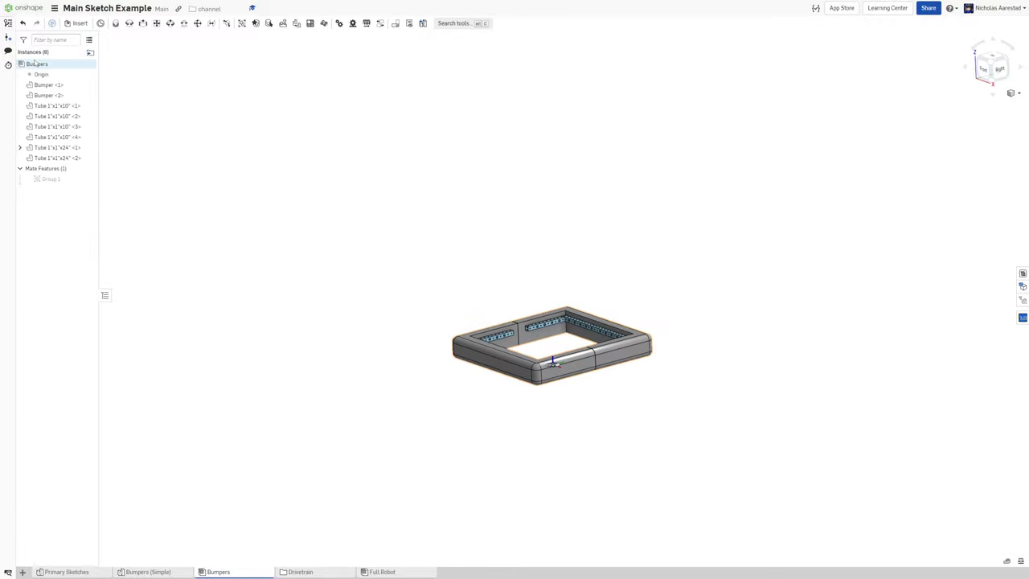
pyautogui.click(1020, 561)
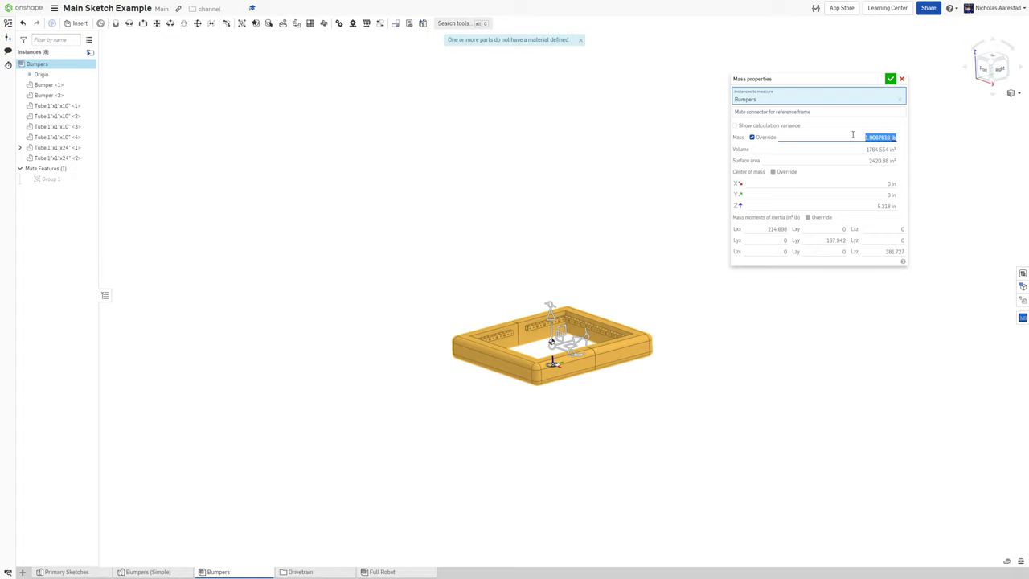
pyautogui.click(891, 80)
pyautogui.scroll(3, 607, 381)
pyautogui.click(718, 185)
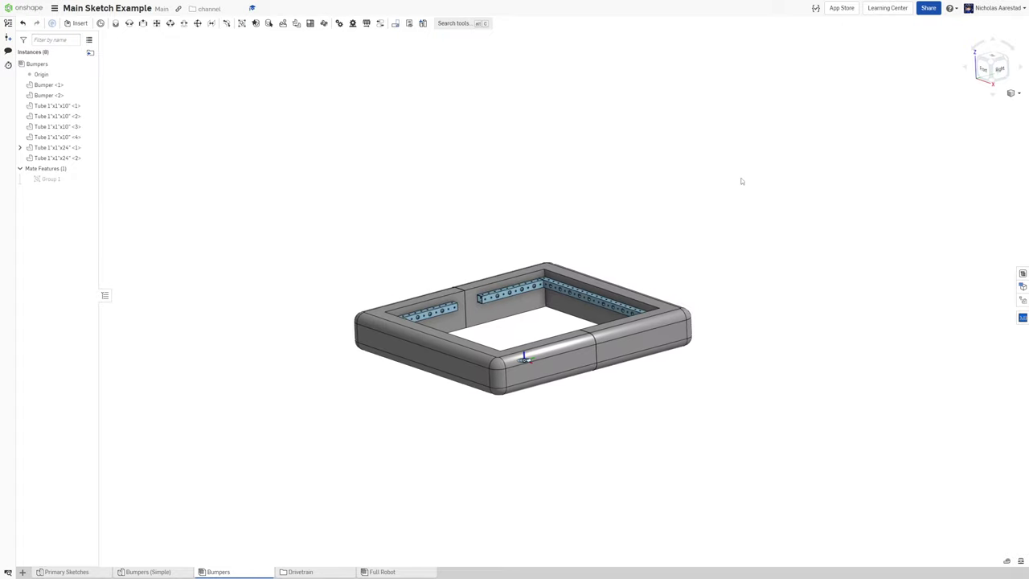
pyautogui.moveTo(743, 182); pyautogui.dragTo(763, 189, button='right')
pyautogui.scroll(-3, 616, 282)
pyautogui.scroll(6, 522, 315)
pyautogui.moveTo(522, 315); pyautogui.dragTo(328, 193, button='right')
pyautogui.scroll(-3, 220, 293)
pyautogui.moveTo(220, 293); pyautogui.dragTo(389, 557, button='right')
# - Insert the Bumpers assembly into the Full Robot assembly, placing it above the drivetrain
pyautogui.click(384, 572)
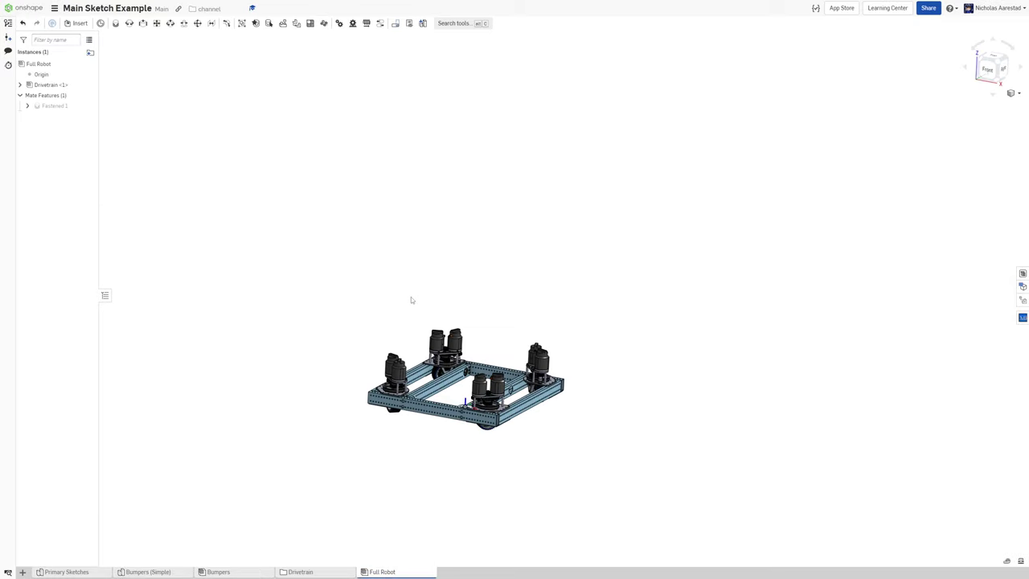
pyautogui.click(80, 23)
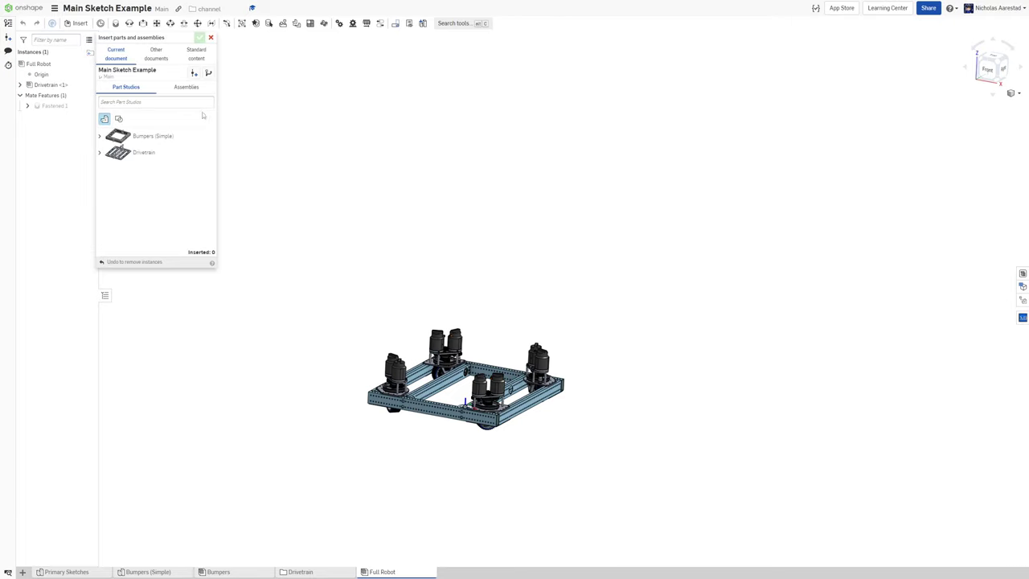
pyautogui.click(186, 87)
pyautogui.click(135, 121)
pyautogui.click(389, 170)
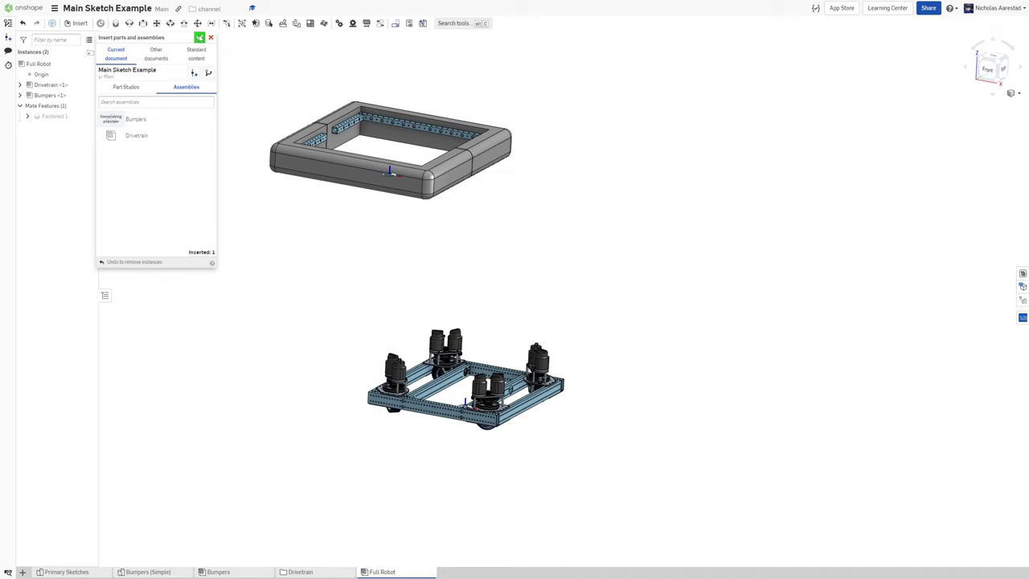
pyautogui.click(199, 37)
# - Fasten the Bumpers assembly to the drivetrain by mating the mate connectors at their origins
pyautogui.press('f')
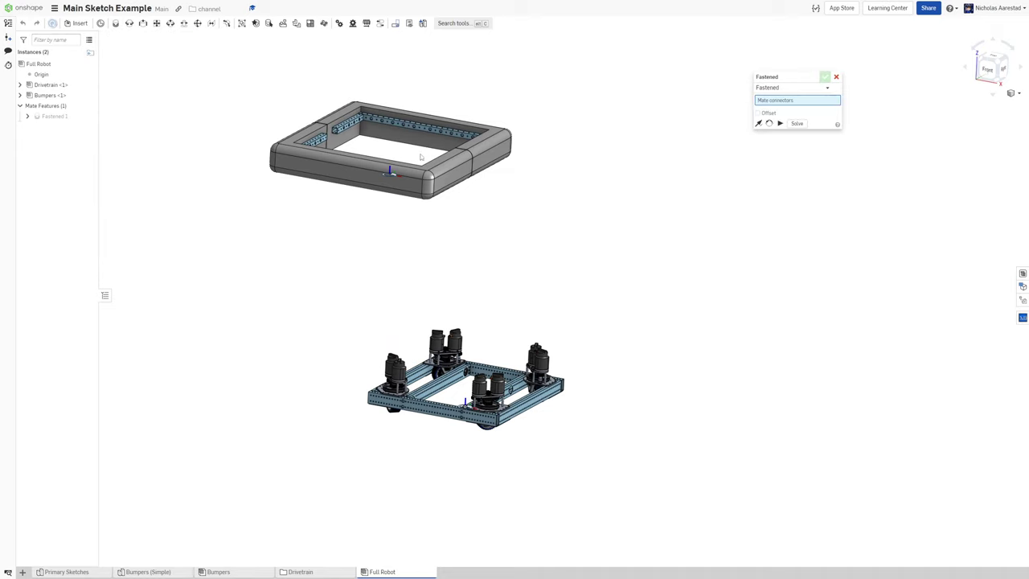
pyautogui.click(391, 169)
pyautogui.scroll(5, 459, 448)
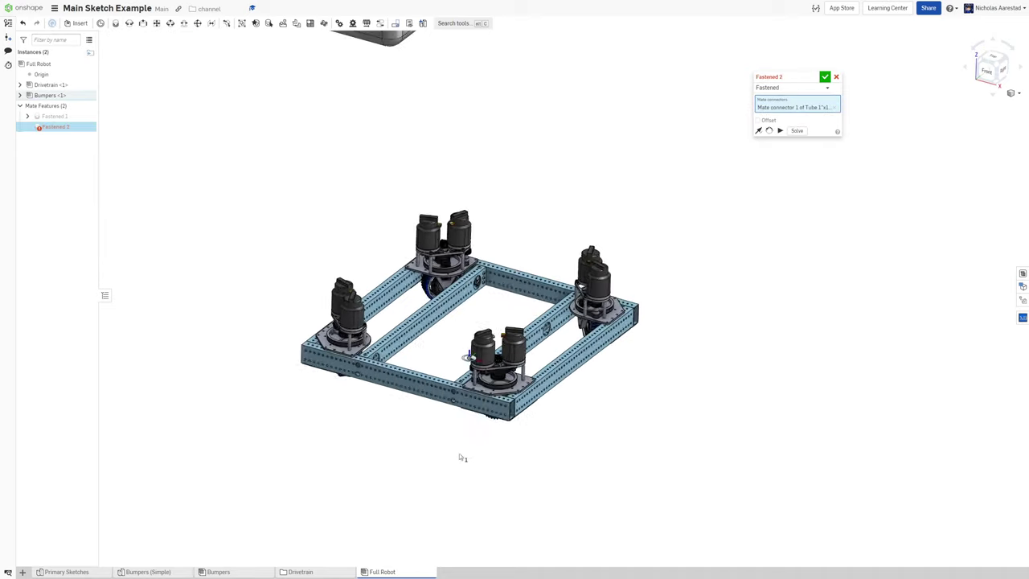
pyautogui.click(475, 293)
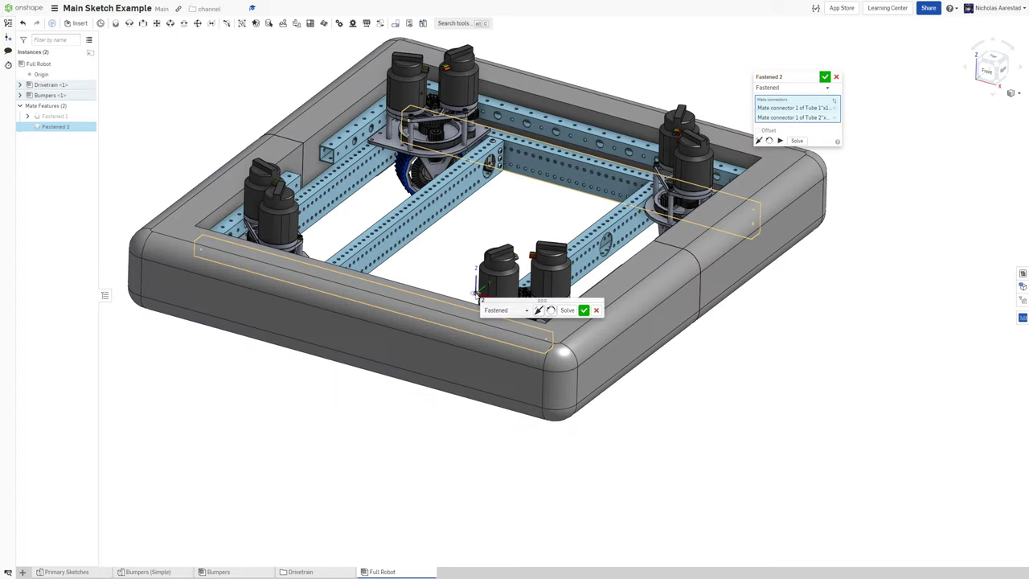
pyautogui.click(826, 77)
# - Examine how the bumpers and their tubes sit around the drivetrain frame and swerve modules
pyautogui.moveTo(748, 320)
pyautogui.mouseDown(button='right')
pyautogui.moveTo(762, 243)
pyautogui.moveTo(740, 305)
pyautogui.moveTo(745, 323)
pyautogui.mouseUp(button='right')
pyautogui.scroll(-3, 746, 322)
pyautogui.scroll(5, 631, 120)
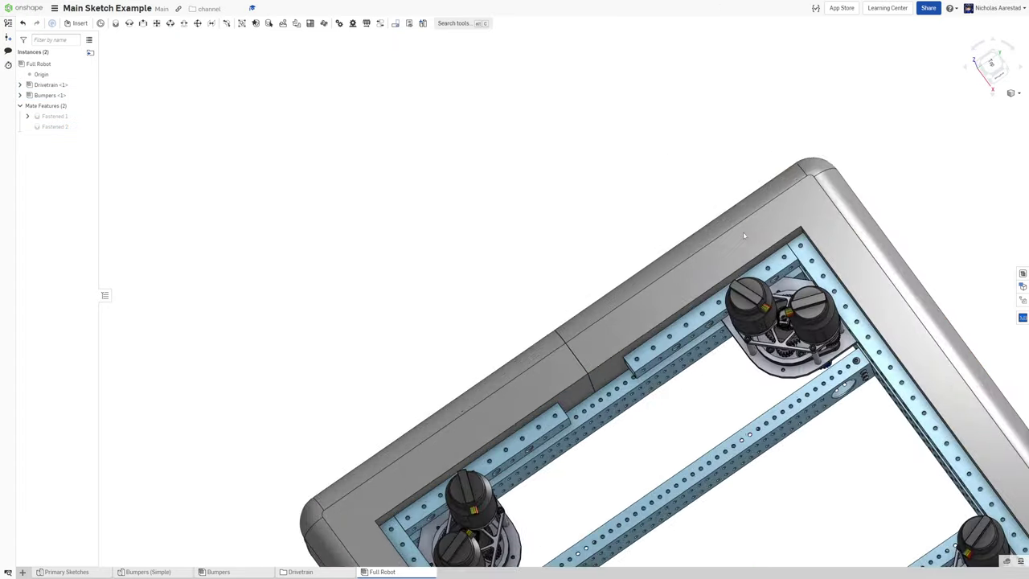
pyautogui.scroll(4, 754, 270)
pyautogui.moveTo(755, 281); pyautogui.dragTo(781, 193, button='right')
pyautogui.scroll(-3, 781, 193)
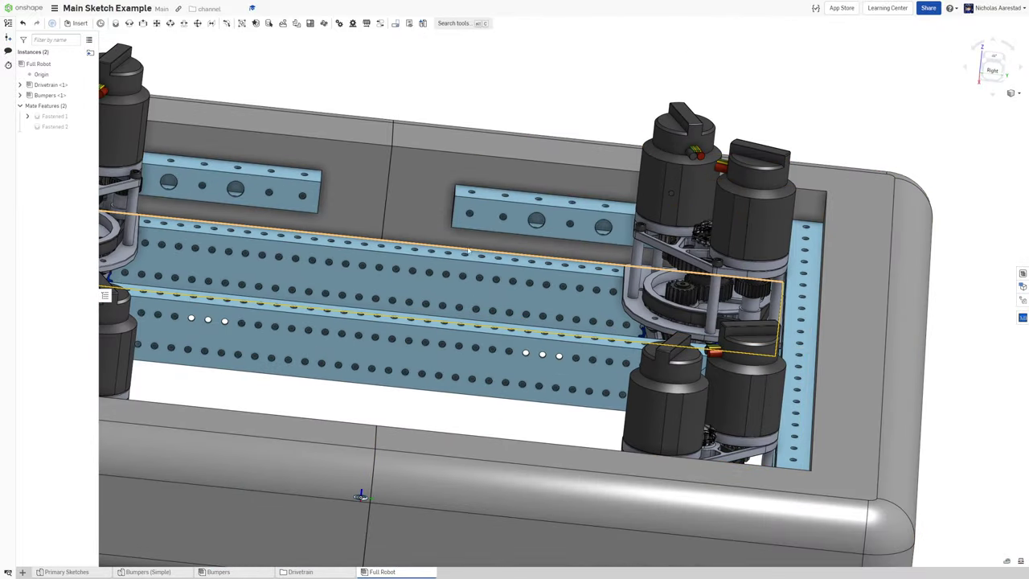
pyautogui.moveTo(434, 216)
pyautogui.mouseDown(button='right')
pyautogui.moveTo(428, 291)
pyautogui.moveTo(452, 121)
pyautogui.moveTo(431, 218)
pyautogui.mouseUp(button='right')
pyautogui.scroll(5, 826, 322)
pyautogui.moveTo(827, 321); pyautogui.dragTo(838, 319, button='right')
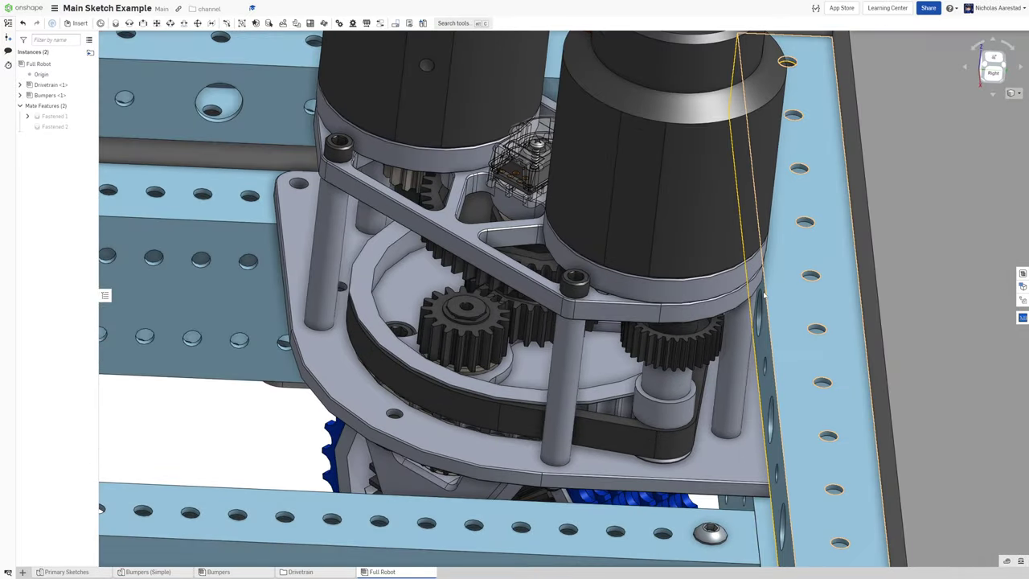
pyautogui.scroll(-4, 764, 289)
pyautogui.moveTo(743, 434); pyautogui.dragTo(710, 334, button='right')
pyautogui.scroll(-4, 788, 386)
pyautogui.scroll(-4, 586, 273)
pyautogui.scroll(4, 512, 309)
pyautogui.moveTo(527, 306); pyautogui.dragTo(329, 267, button='right')
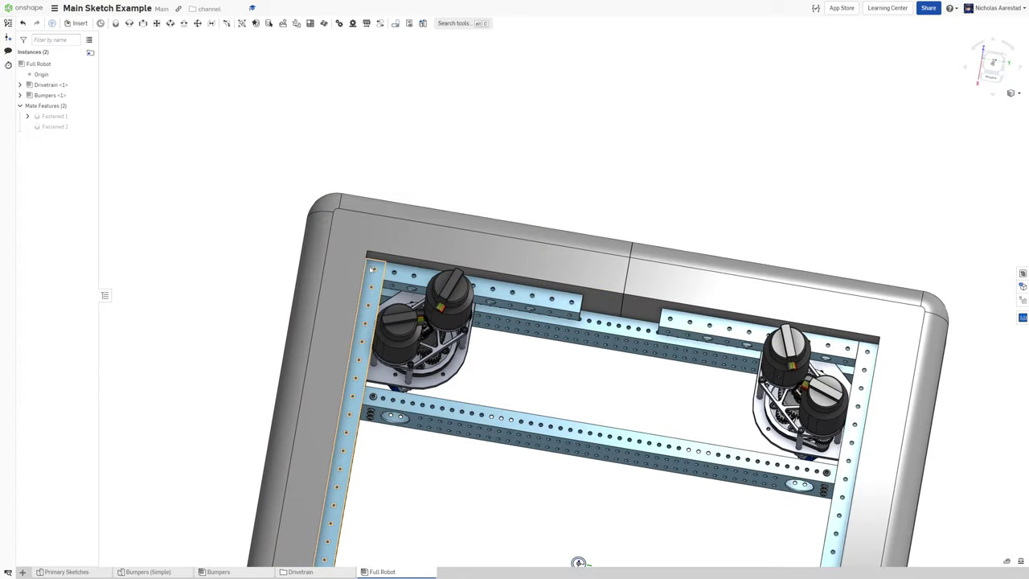
pyautogui.scroll(-5, 379, 231)
pyautogui.moveTo(386, 458); pyautogui.dragTo(619, 420, button='right')
pyautogui.scroll(-4, 389, 326)
pyautogui.scroll(5, 424, 494)
pyautogui.scroll(-1, 618, 421)
pyautogui.scroll(4, 528, 402)
pyautogui.moveTo(528, 402); pyautogui.dragTo(517, 375, button='right')
pyautogui.scroll(-3, 400, 336)
pyautogui.moveTo(401, 336); pyautogui.dragTo(395, 345, button='right')
pyautogui.scroll(4, 320, 381)
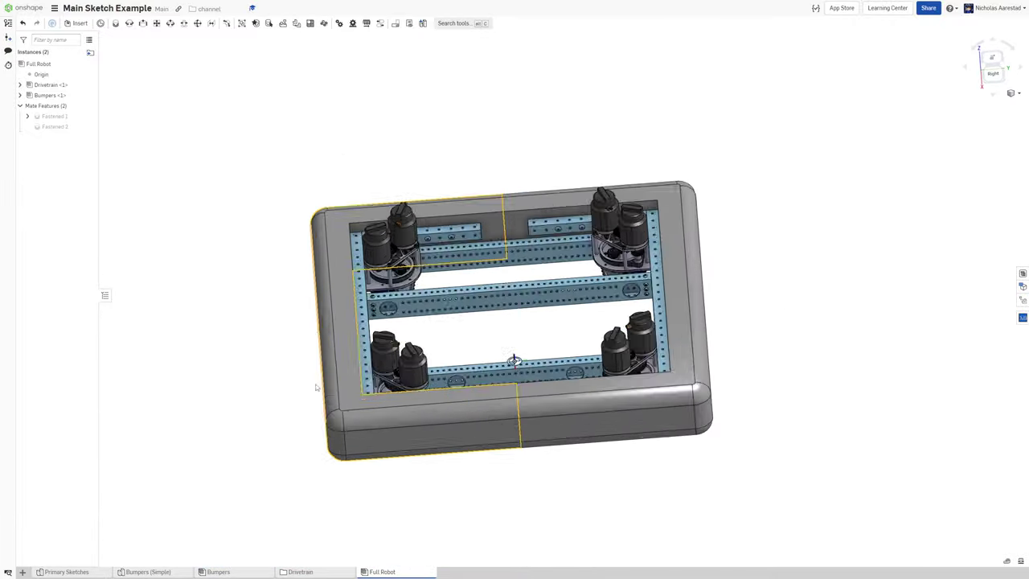
pyautogui.moveTo(272, 399); pyautogui.dragTo(359, 447, button='right')
pyautogui.scroll(-3, 348, 356)
# - Open the Bumpers (Simple) part studio and examine the hole positions at the corners and ends of the tubes
pyautogui.click(147, 572)
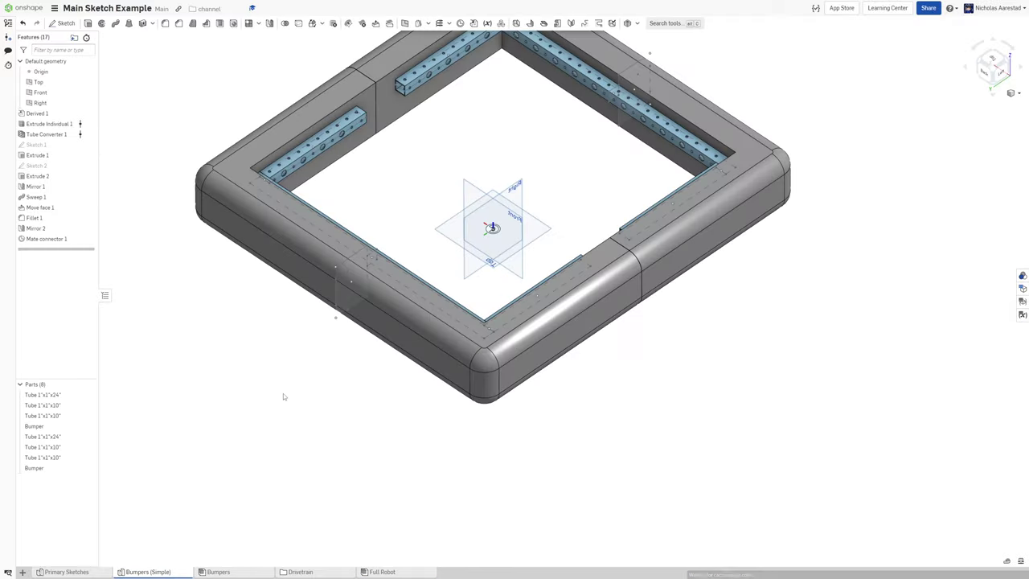
pyautogui.scroll(-2, 310, 407)
pyautogui.scroll(6, 283, 216)
pyautogui.scroll(-8, 283, 216)
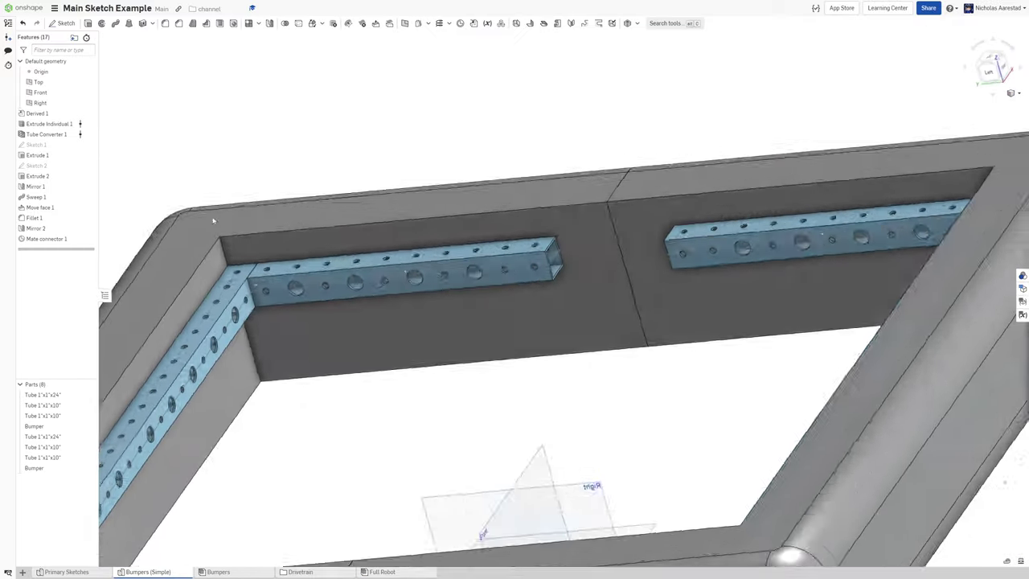
pyautogui.moveTo(247, 241)
pyautogui.mouseDown(button='right')
pyautogui.moveTo(268, 217)
pyautogui.moveTo(273, 243)
pyautogui.moveTo(228, 236)
pyautogui.mouseUp(button='right')
pyautogui.scroll(8, 228, 236)
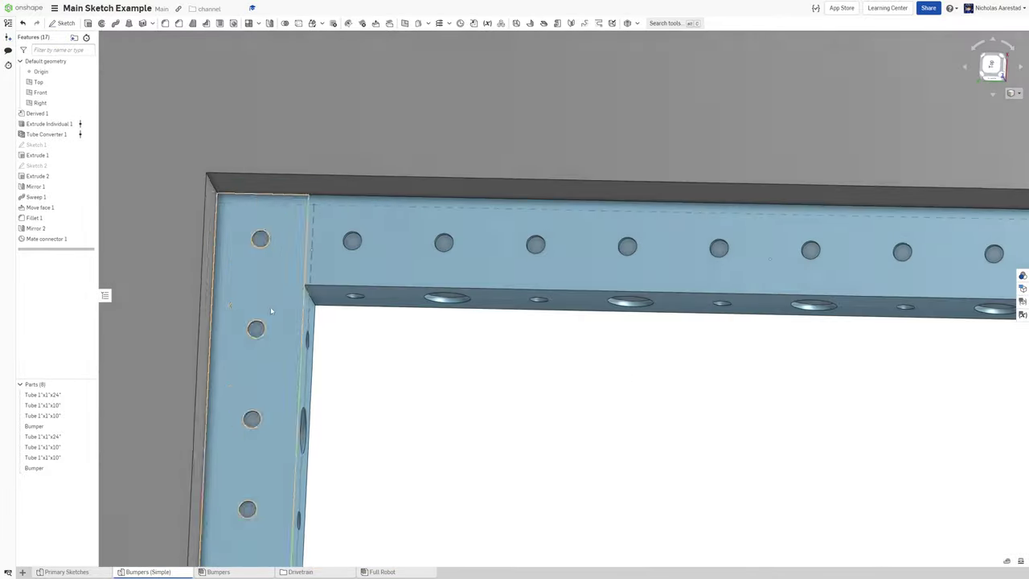
pyautogui.scroll(3, 266, 229)
pyautogui.moveTo(260, 266); pyautogui.dragTo(230, 241, button='right')
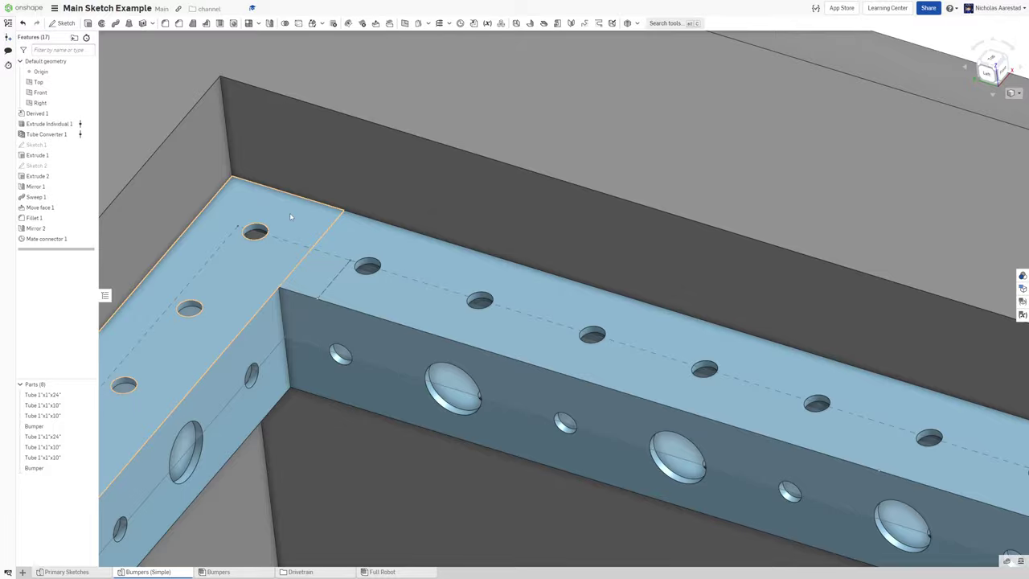
pyautogui.moveTo(291, 216); pyautogui.dragTo(386, 341, button='right')
pyautogui.scroll(-5, 290, 230)
pyautogui.scroll(-5, 386, 341)
pyautogui.scroll(6, 166, 315)
pyautogui.moveTo(166, 316); pyautogui.dragTo(236, 351, button='right')
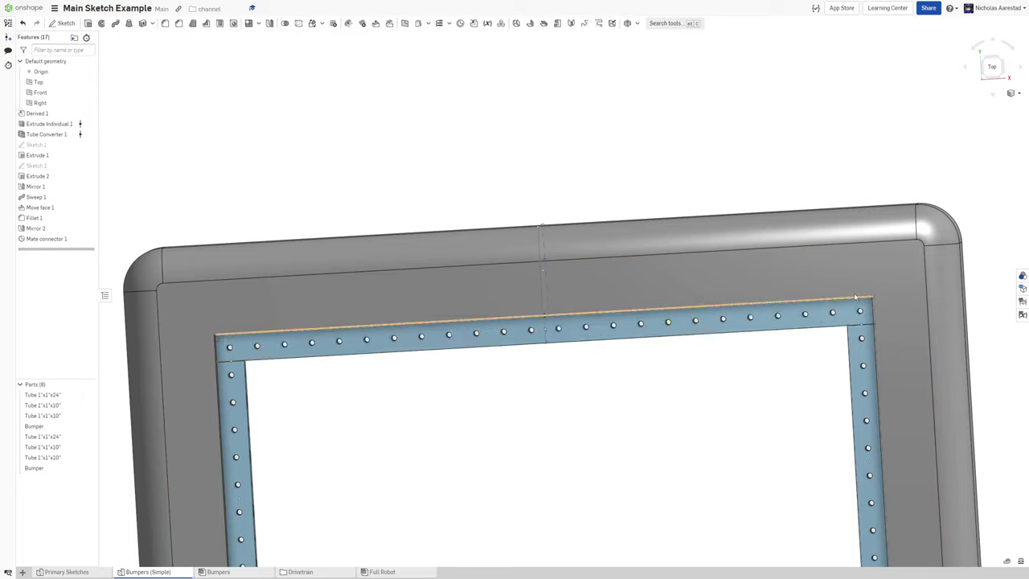
pyautogui.scroll(-4, 898, 423)
pyautogui.scroll(3, 898, 424)
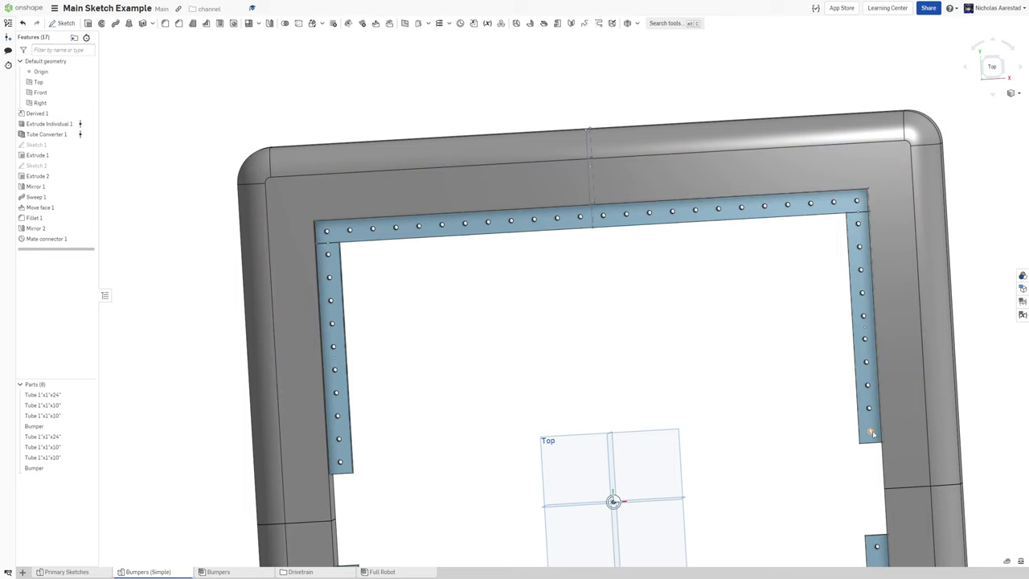
pyautogui.scroll(-3, 582, 274)
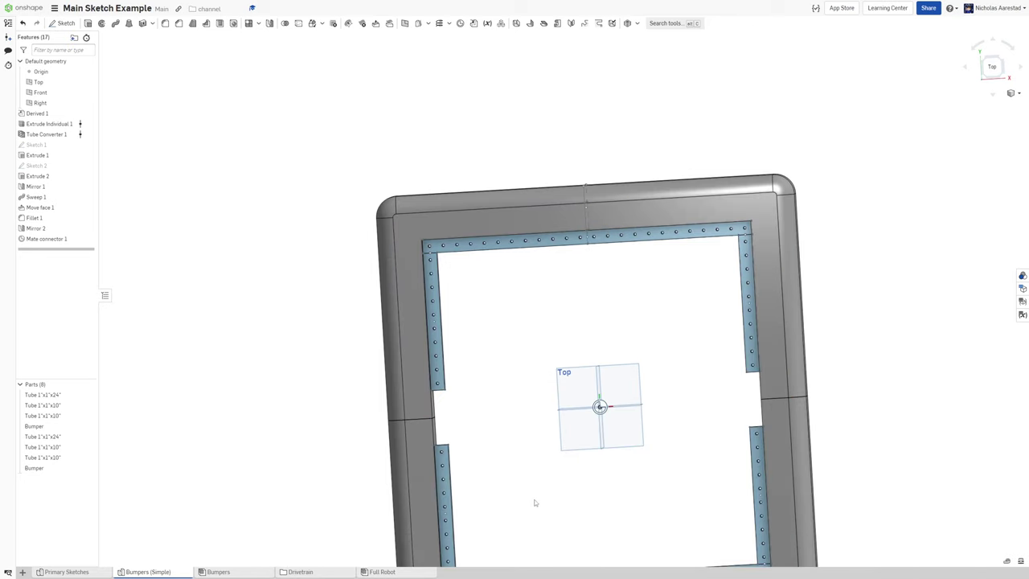
pyautogui.scroll(-3, 545, 396)
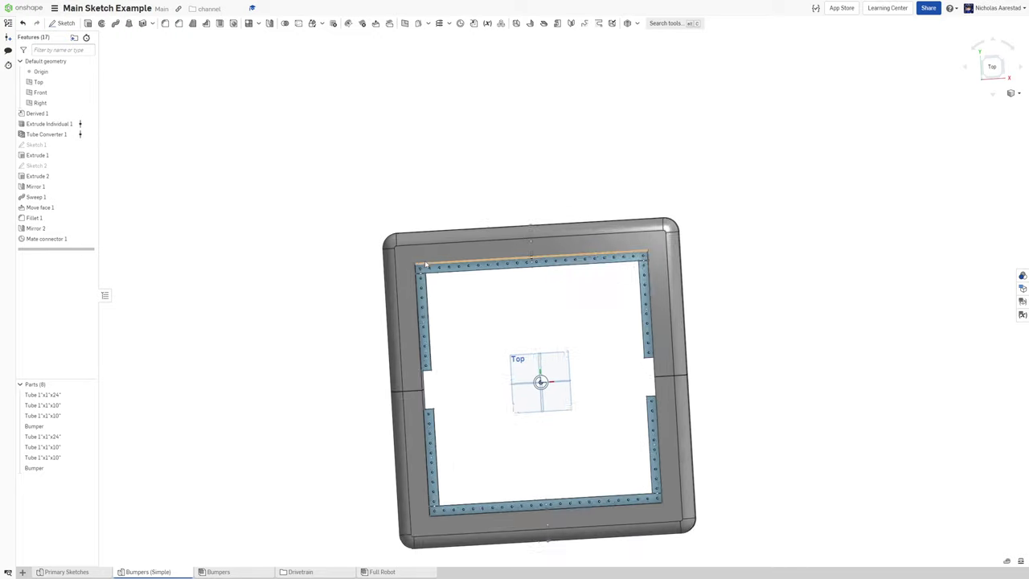
# - Roll the feature history back to just before Mirror 2 and start a sketch on the top face of the 24-inch tube
pyautogui.scroll(5, 545, 396)
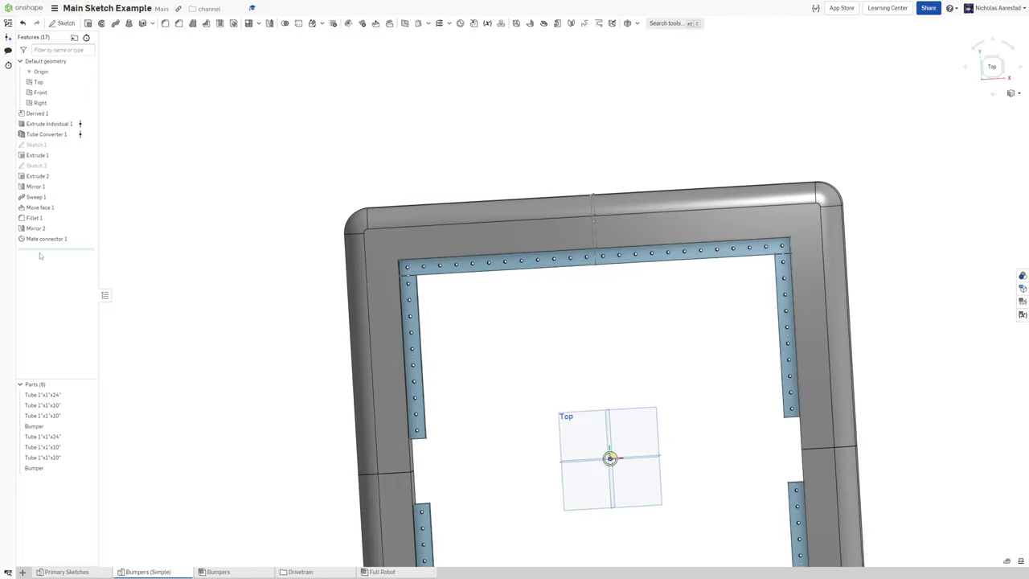
pyautogui.moveTo(36, 250); pyautogui.dragTo(36, 228)
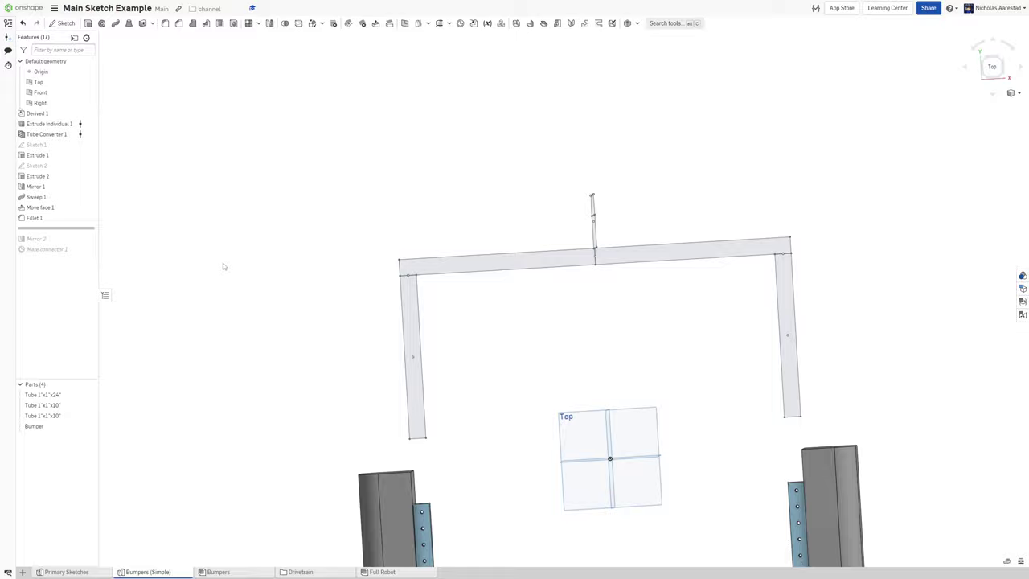
pyautogui.scroll(-2, 382, 287)
pyautogui.scroll(8, 337, 368)
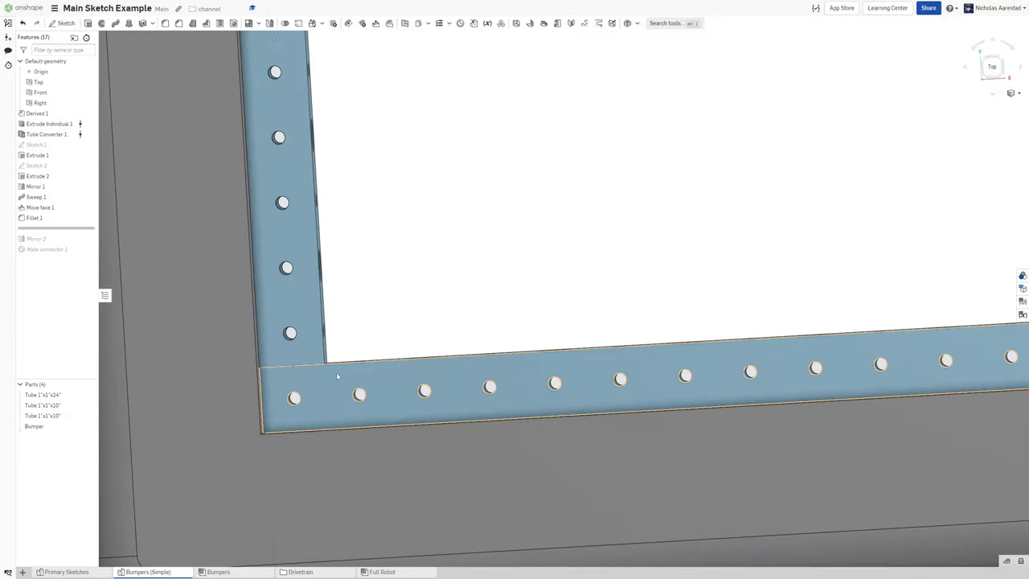
pyautogui.scroll(-2, 338, 367)
pyautogui.moveTo(340, 367); pyautogui.dragTo(332, 392, button='right')
pyautogui.hotkey('shift', 's')
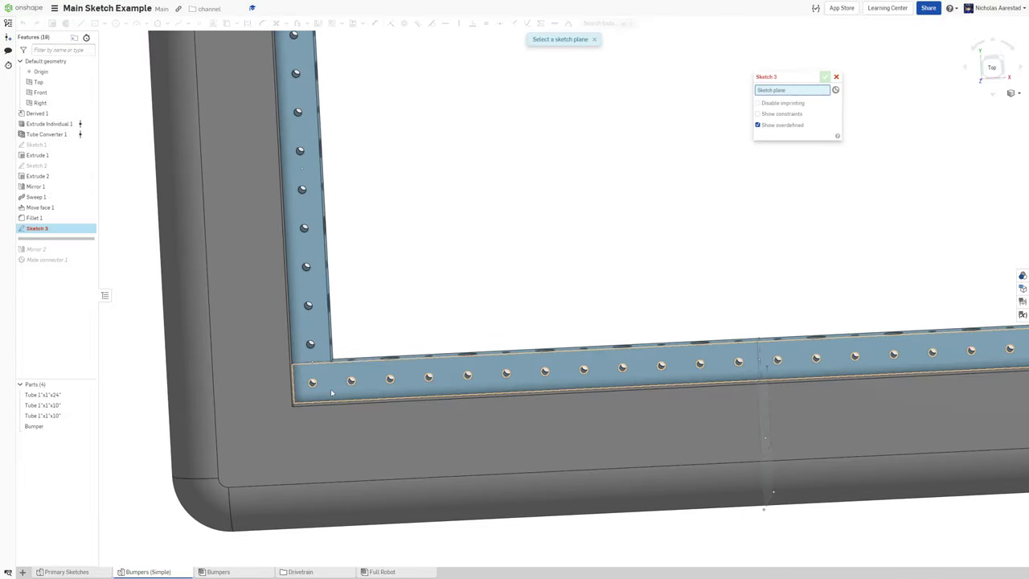
pyautogui.click(332, 392)
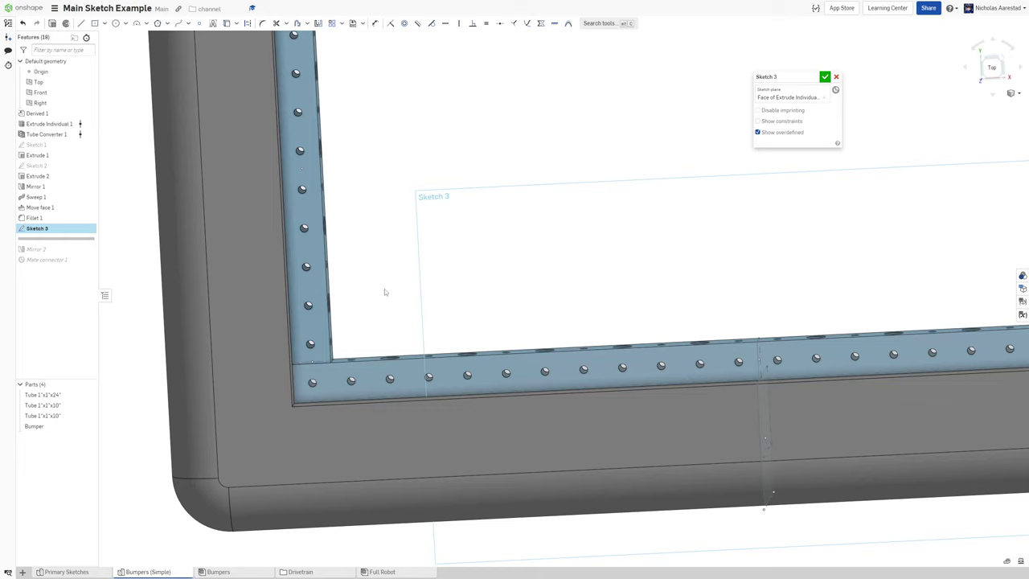
pyautogui.press('n')
pyautogui.scroll(-3, 346, 352)
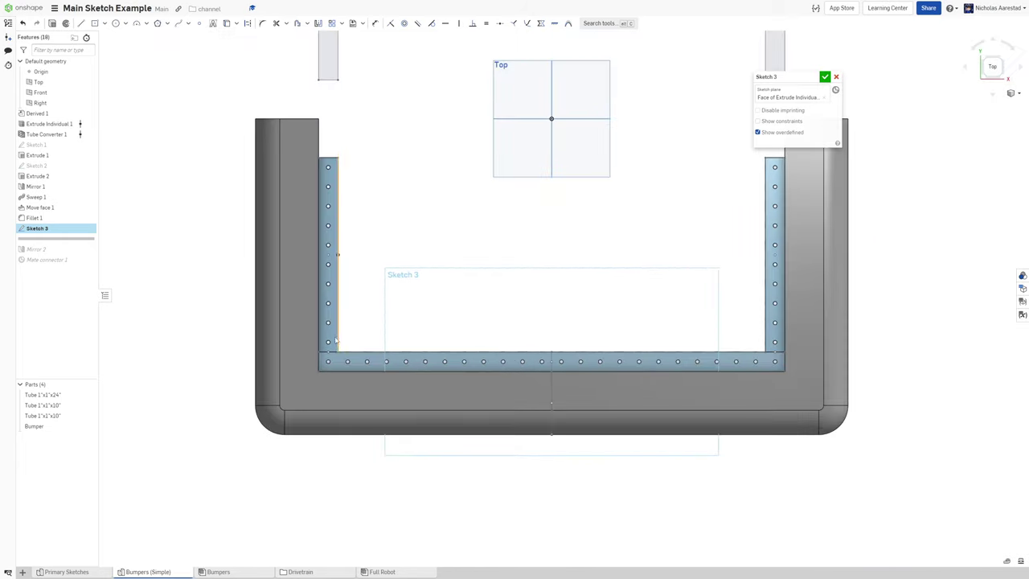
# - Draw circles centred on the 24-inch tube's corner hole and the adjoining 10-inch tube's far end hole, dimensioning the latter 0.25 in
pyautogui.scroll(5, 319, 389)
pyautogui.scroll(5, 318, 386)
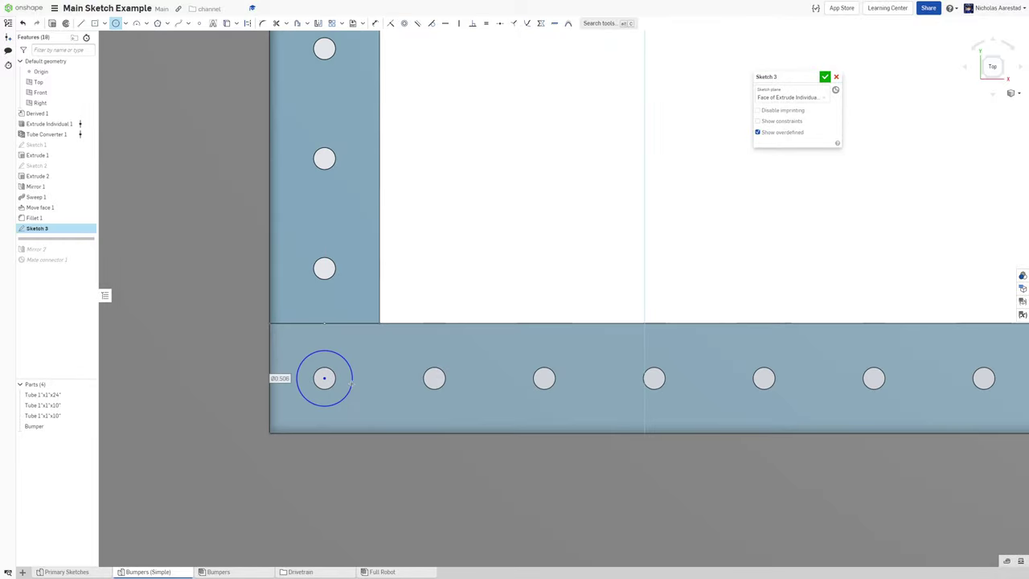
pyautogui.scroll(-5, 353, 432)
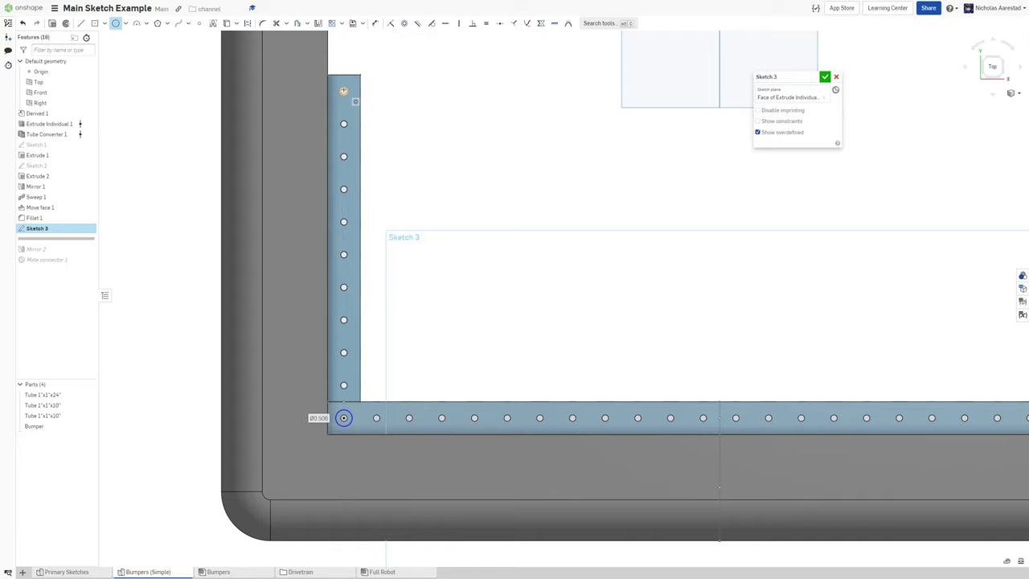
pyautogui.scroll(3, 343, 90)
pyautogui.scroll(-2, 372, 144)
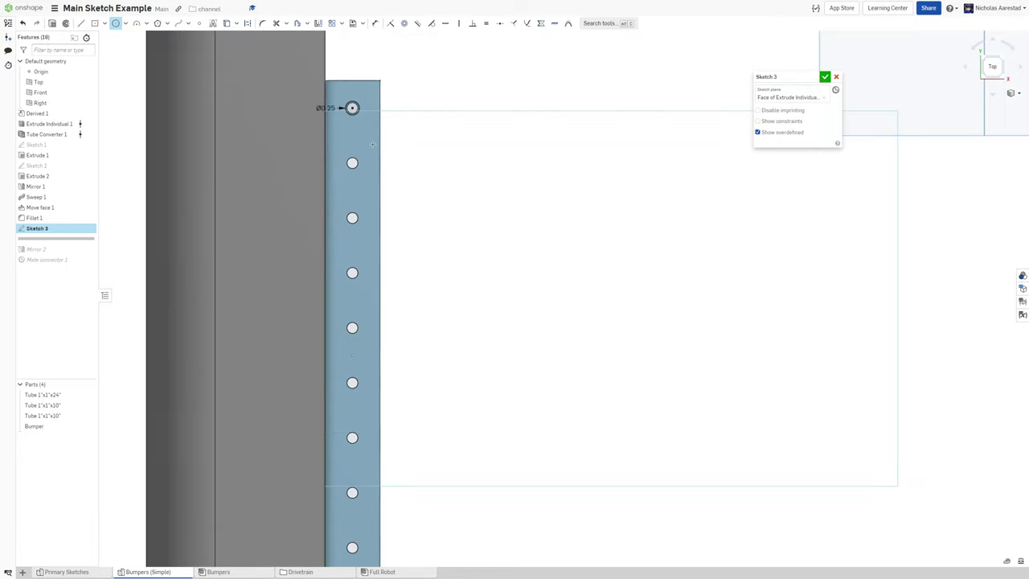
pyautogui.scroll(-1, 358, 129)
pyautogui.scroll(1, 359, 129)
pyautogui.scroll(-1, 358, 127)
pyautogui.scroll(2, 357, 121)
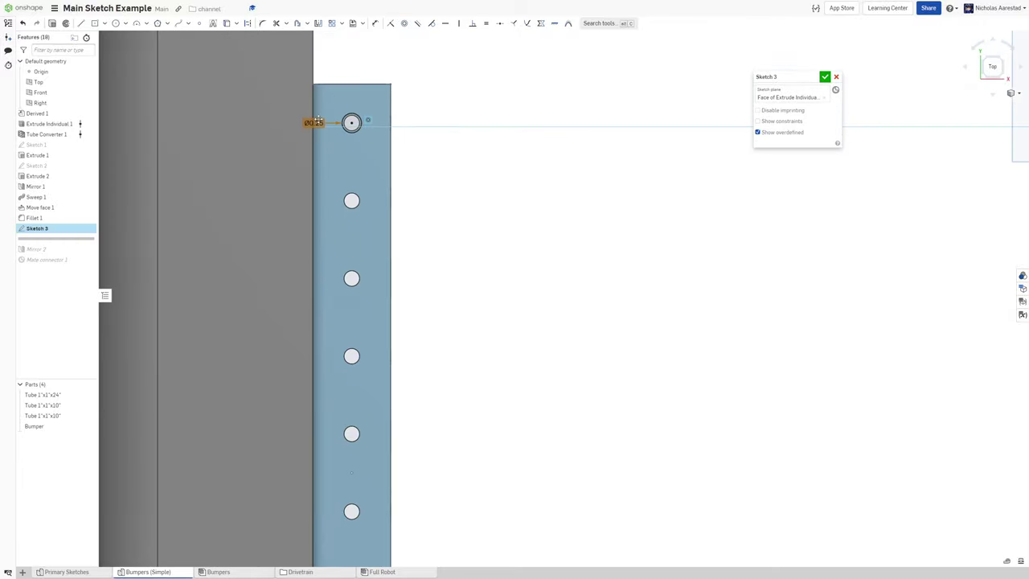
# - Set the diameter of the two hole circles to 0.257 in
pyautogui.doubleClick(318, 122)
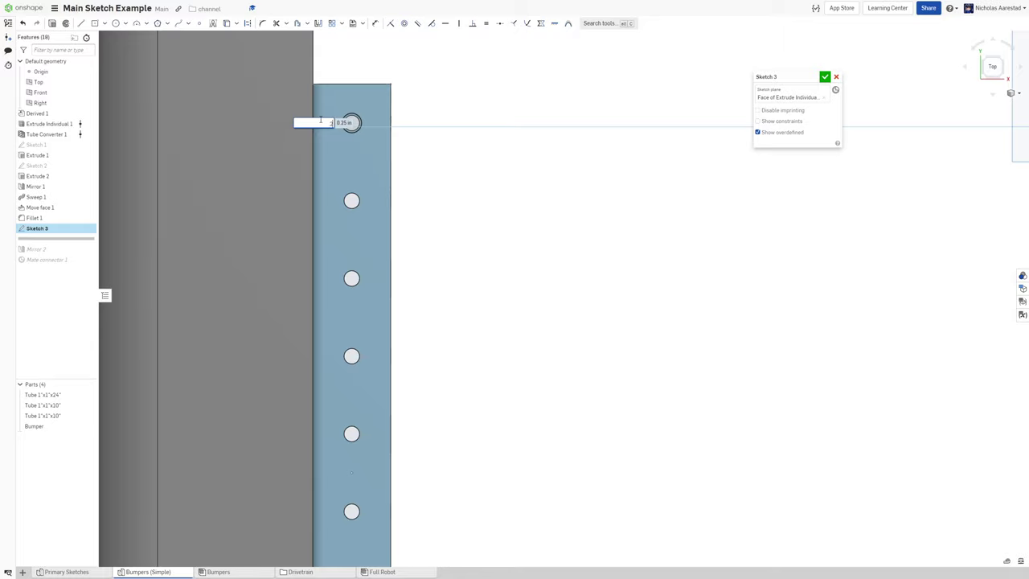
pyautogui.press('Return')
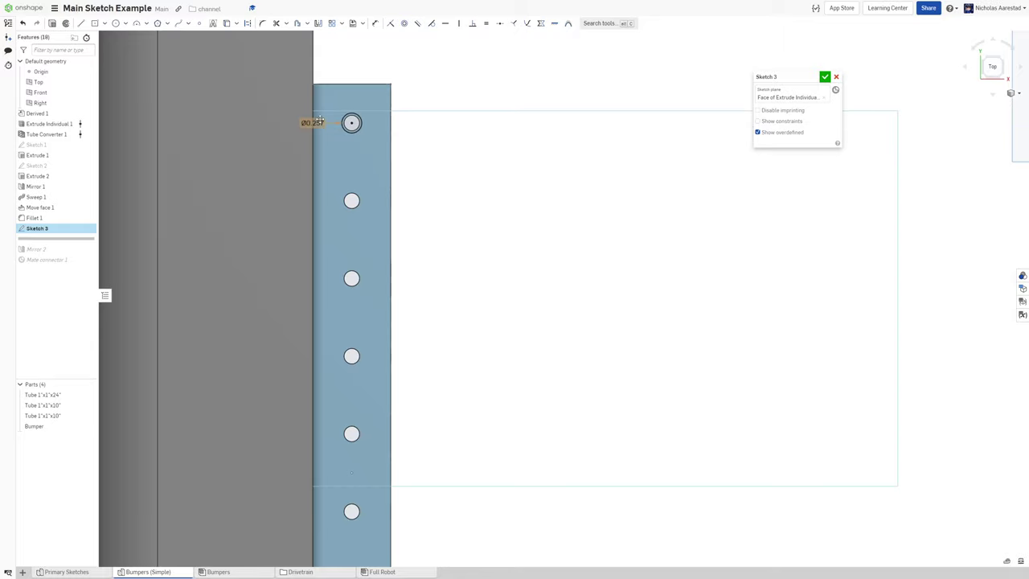
pyautogui.scroll(-5, 319, 121)
pyautogui.scroll(5, 366, 150)
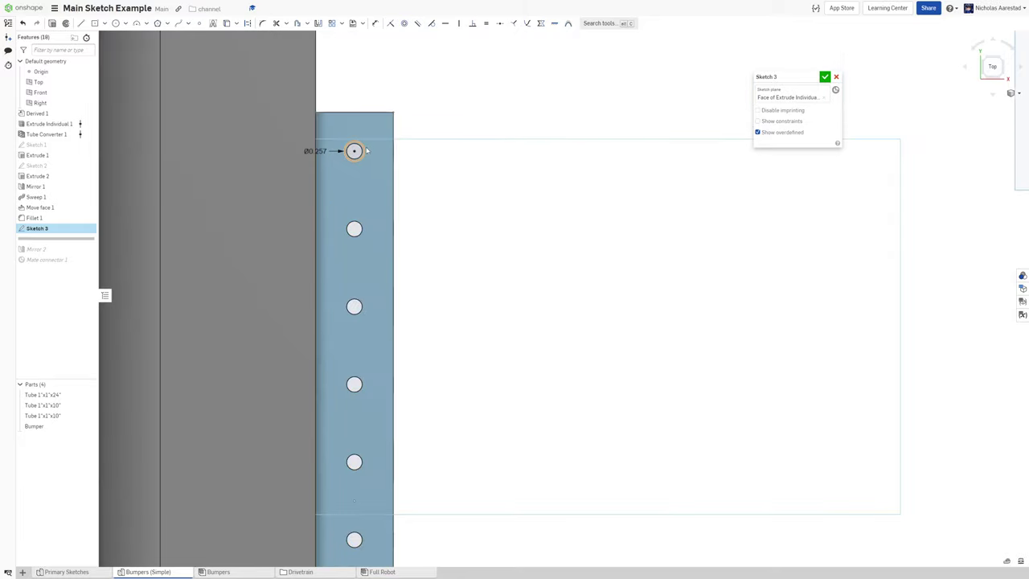
pyautogui.scroll(-5, 366, 150)
pyautogui.scroll(5, 391, 386)
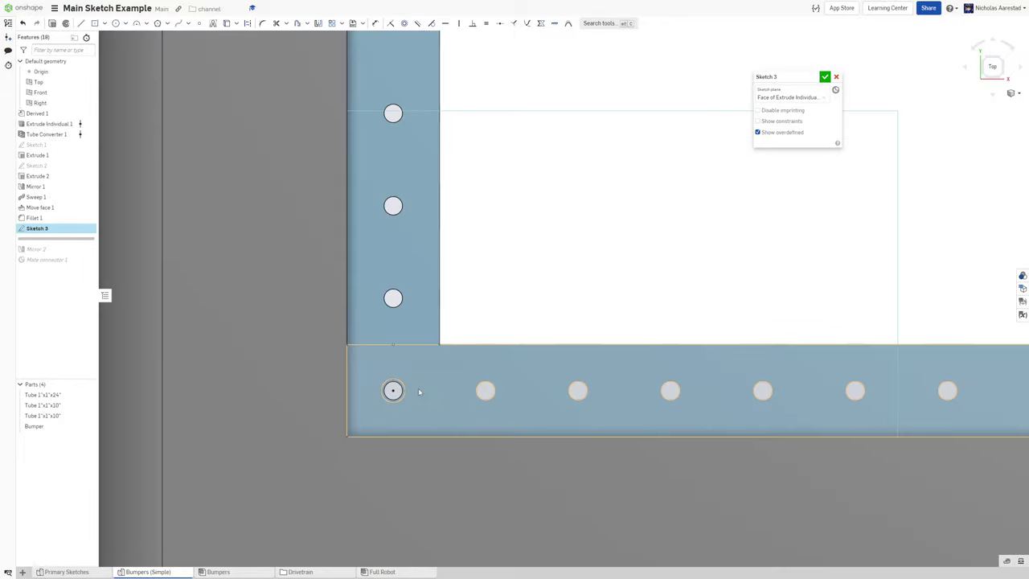
pyautogui.scroll(-10, 284, 313)
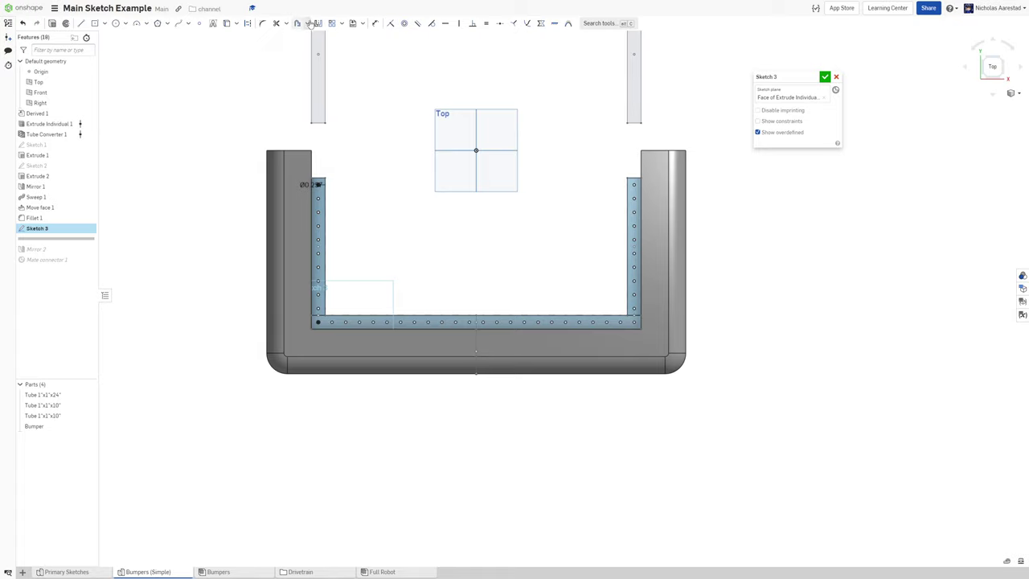
# - Mirror both hole circles about the vertical centre plane onto the tubes on the opposite side
pyautogui.click(317, 22)
pyautogui.scroll(2, 477, 147)
pyautogui.click(480, 169)
pyautogui.scroll(10, 274, 207)
pyautogui.click(387, 220)
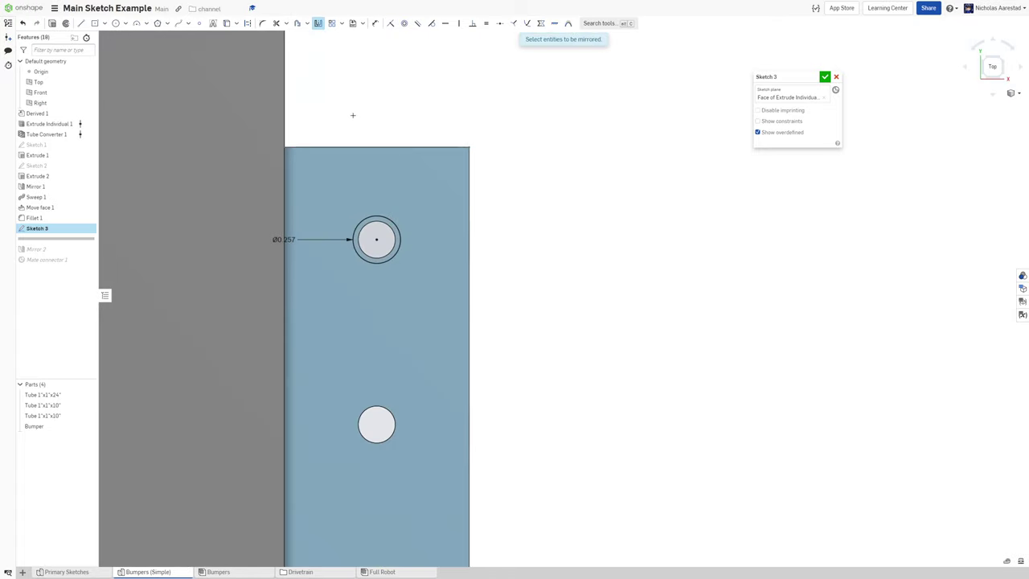
pyautogui.scroll(-5, 352, 115)
pyautogui.scroll(8, 353, 322)
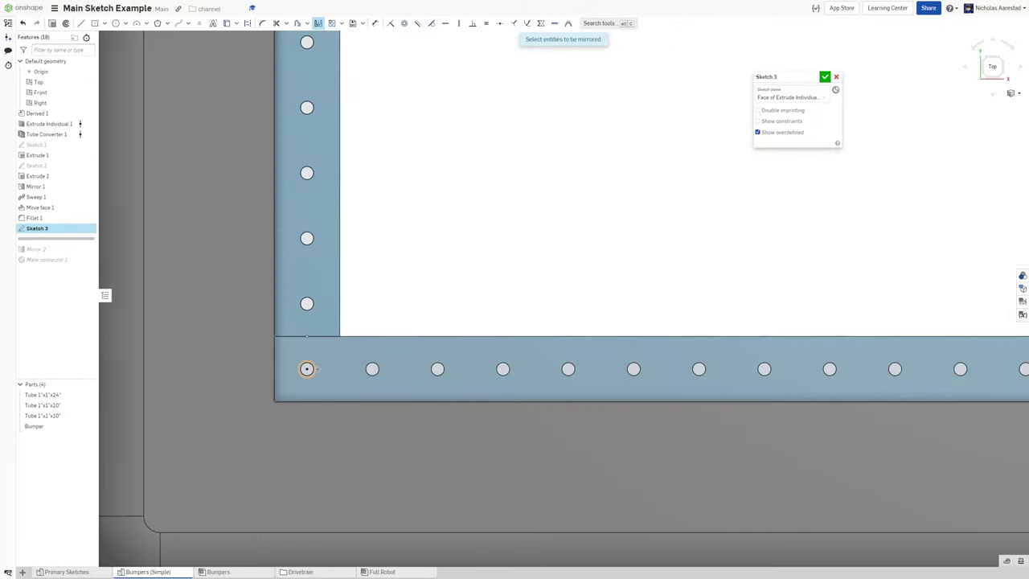
pyautogui.scroll(-5, 338, 338)
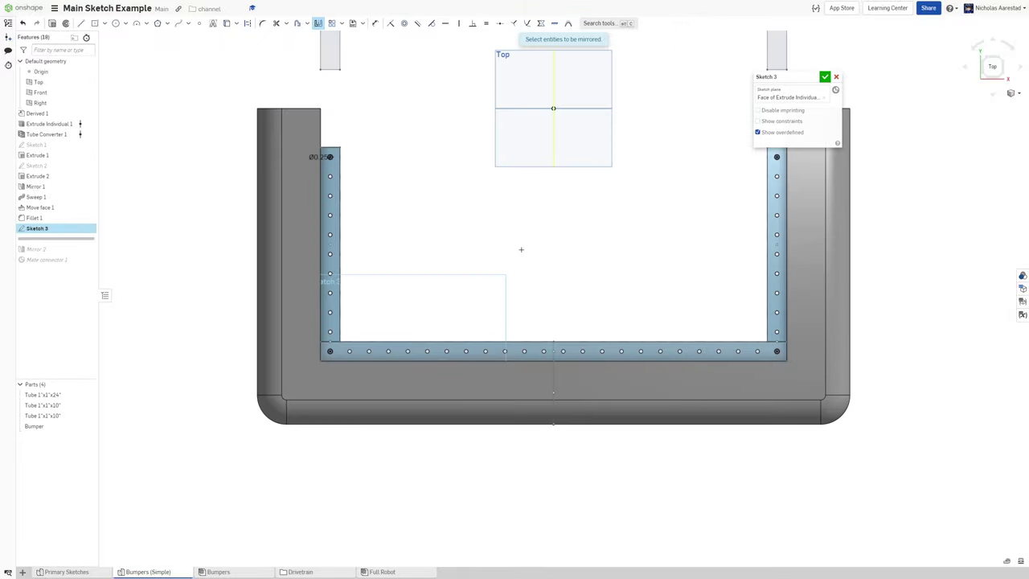
# - Extrude the four hole circles as a 1 in deep removal cut through the 24-inch tube and both 10-inch tubes
pyautogui.hotkey('shift', 'e')
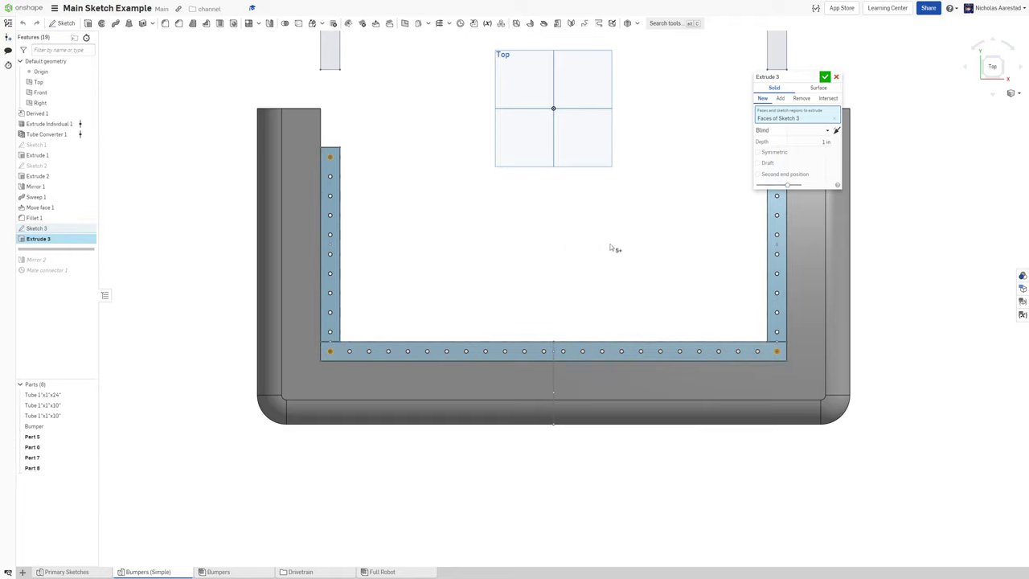
pyautogui.click(800, 98)
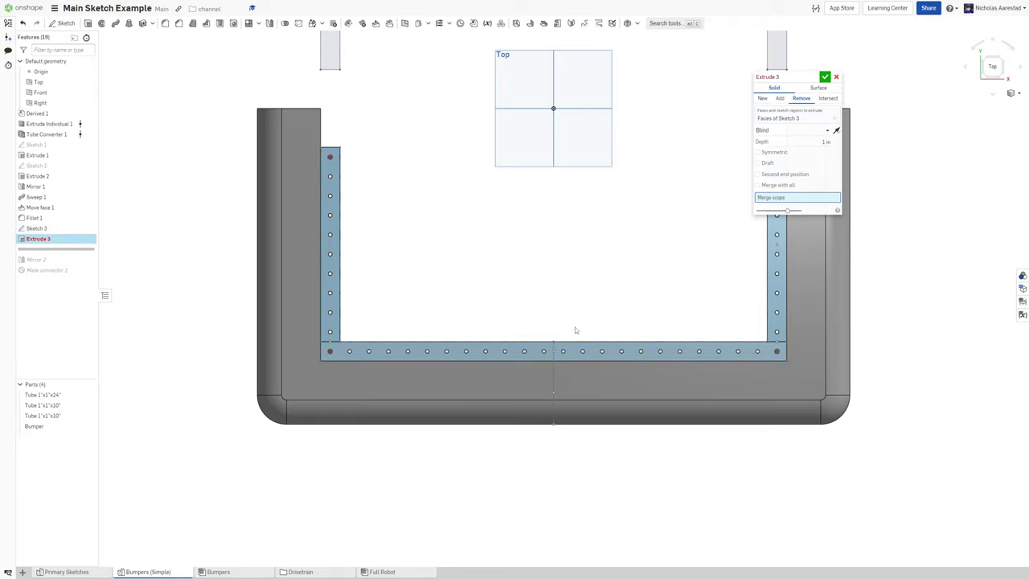
pyautogui.click(333, 199)
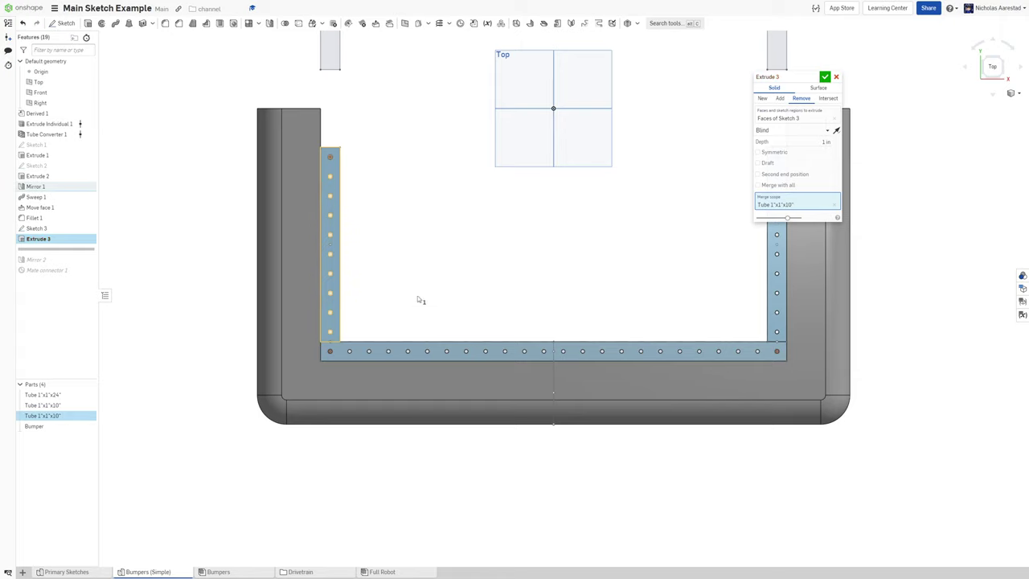
pyautogui.click(448, 347)
pyautogui.click(770, 275)
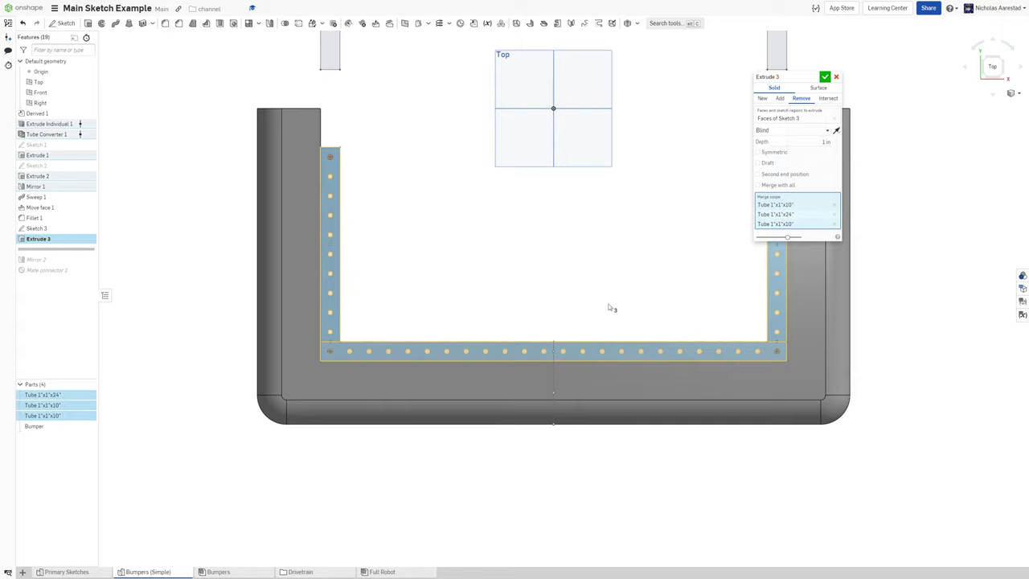
pyautogui.click(824, 78)
# - Roll the feature history forward to the end of the bumper part studio, past Mirror 2 and Mate connector 1
pyautogui.scroll(3, 734, 320)
pyautogui.moveTo(735, 322); pyautogui.dragTo(424, 574, button='right')
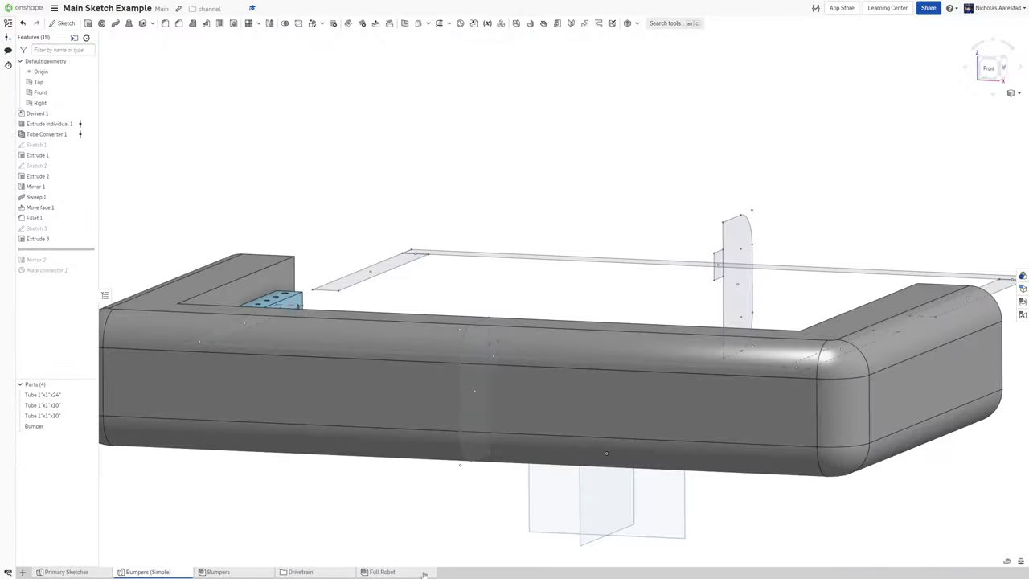
pyautogui.click(218, 571)
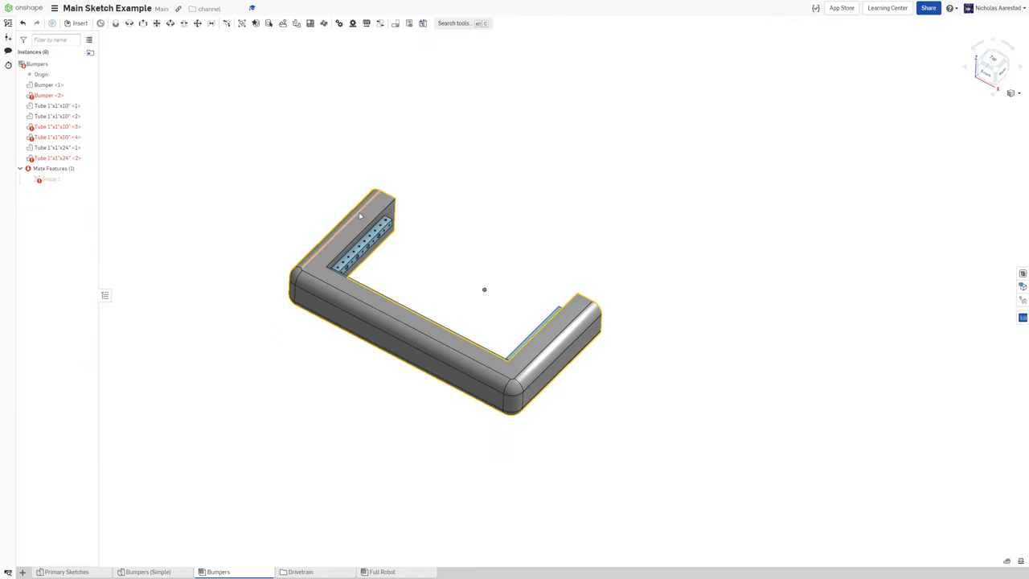
pyautogui.click(147, 571)
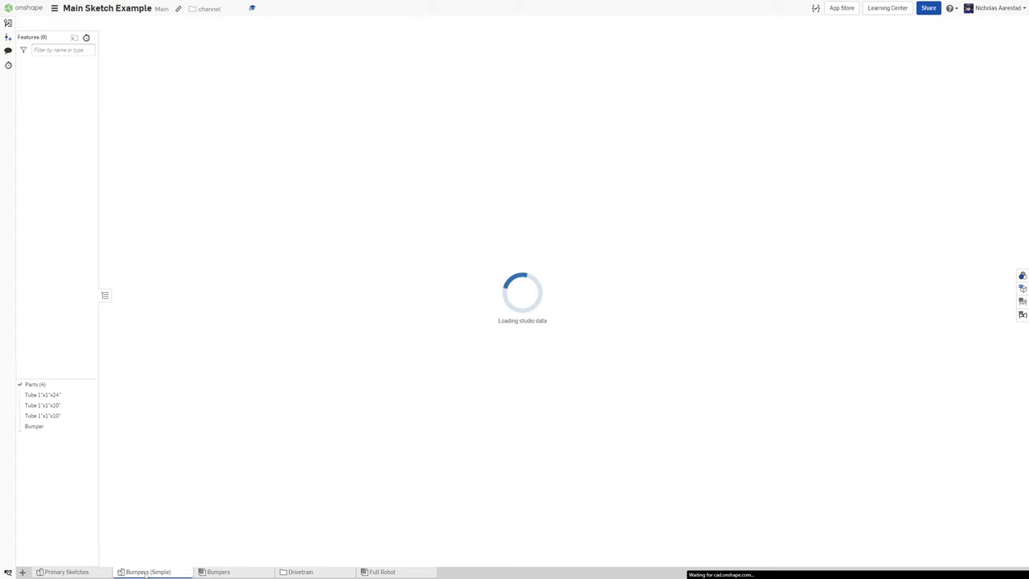
pyautogui.moveTo(46, 252); pyautogui.dragTo(48, 270)
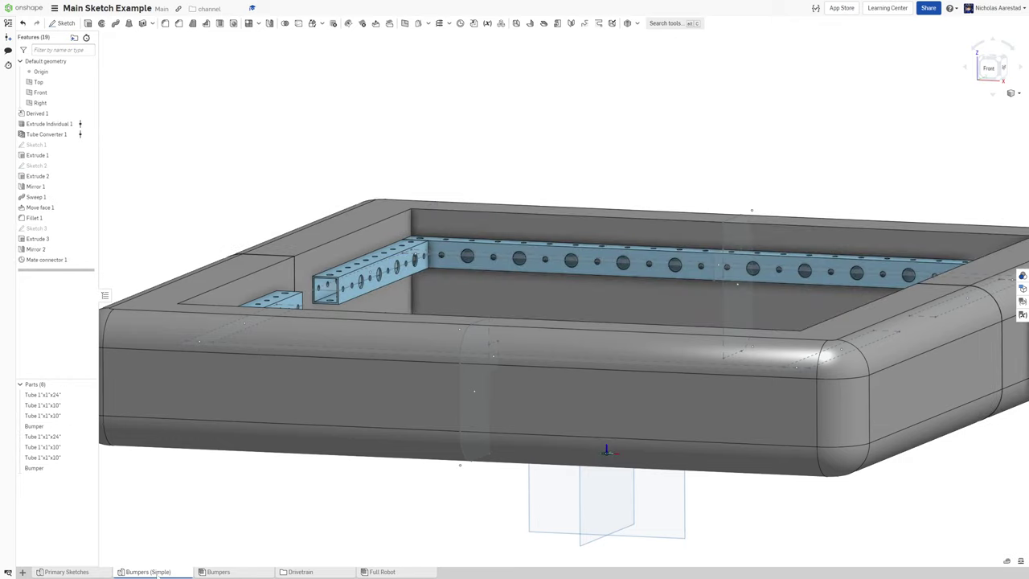
# - Create a document folder named Bumpers, move the Bumpers (Simple) part studio and the Bumpers assembly into it, and open the folder
pyautogui.click(23, 572)
pyautogui.click(49, 547)
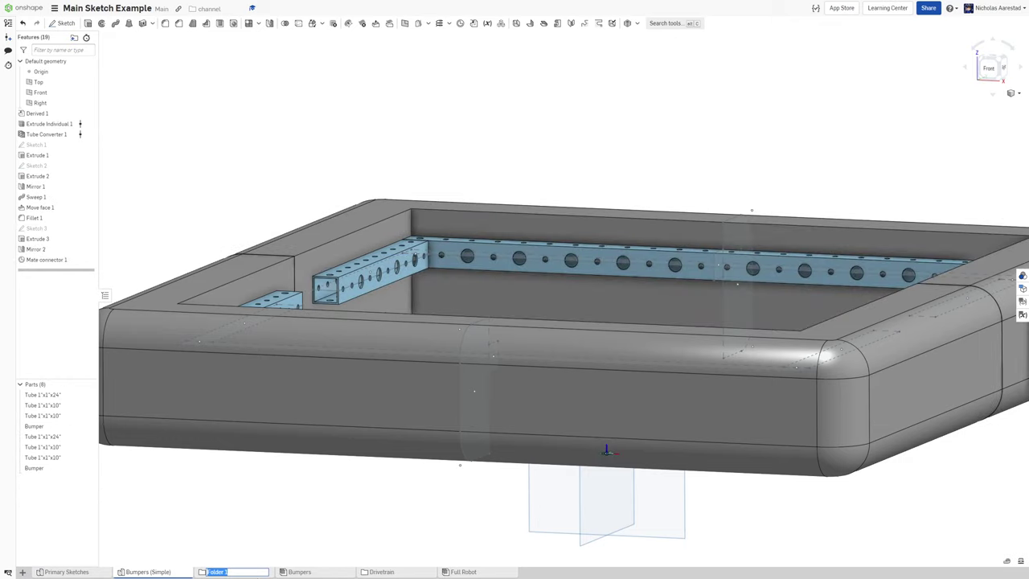
pyautogui.write('Bumpers')
pyautogui.press('Return')
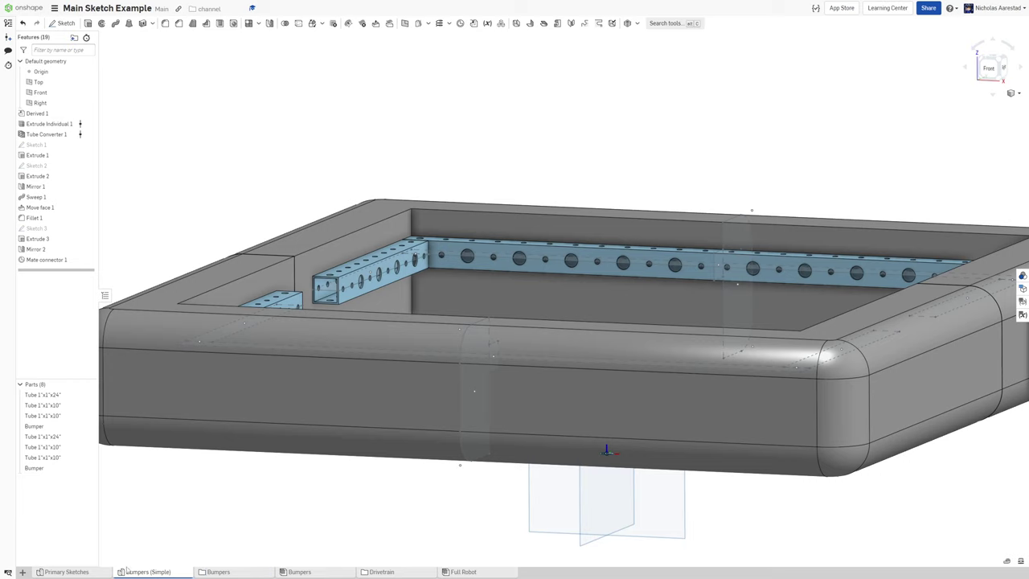
pyautogui.moveTo(126, 569); pyautogui.dragTo(158, 574)
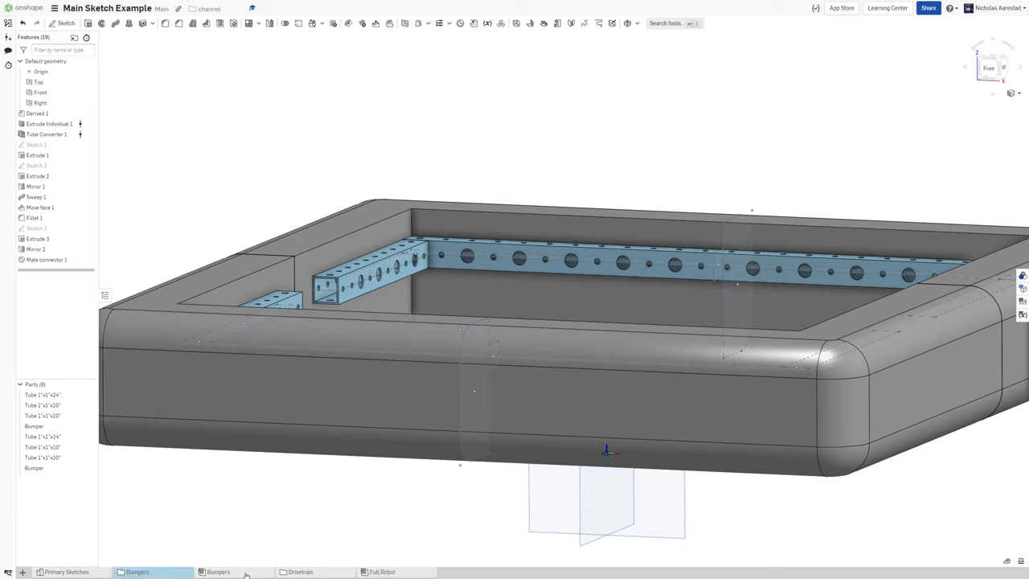
pyautogui.moveTo(224, 574); pyautogui.dragTo(158, 574)
pyautogui.click(159, 574)
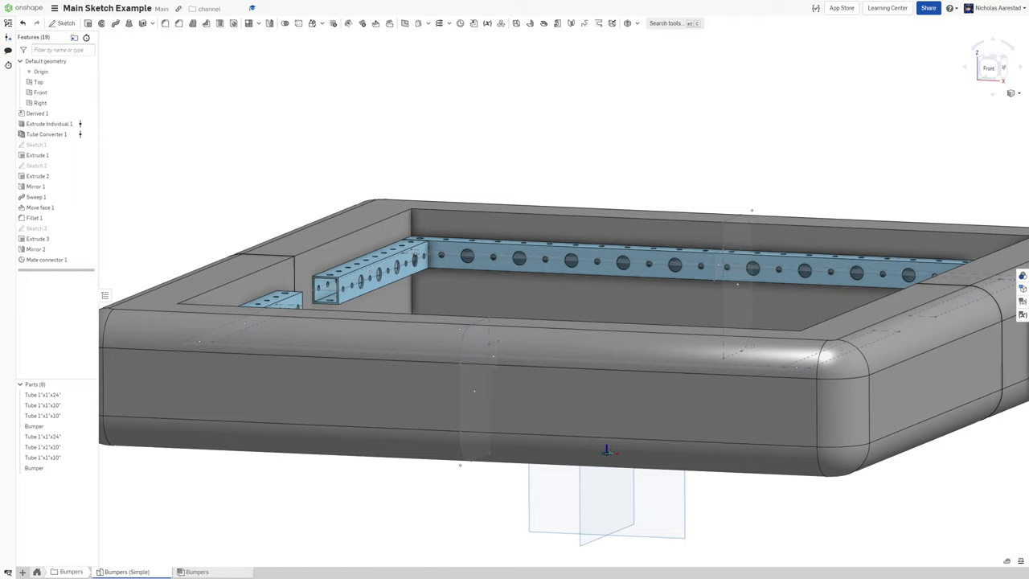
# - In the Bumpers assembly, configure a standard ANSI inch socket head shoulder screw with 1/4 shoulder size and shoulder length 1
pyautogui.click(197, 571)
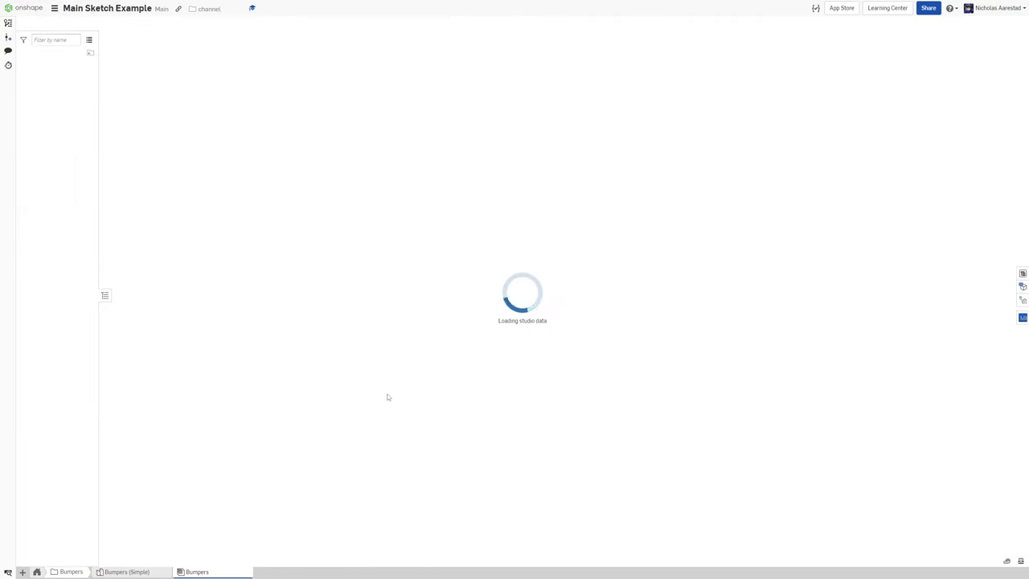
pyautogui.scroll(5, 461, 118)
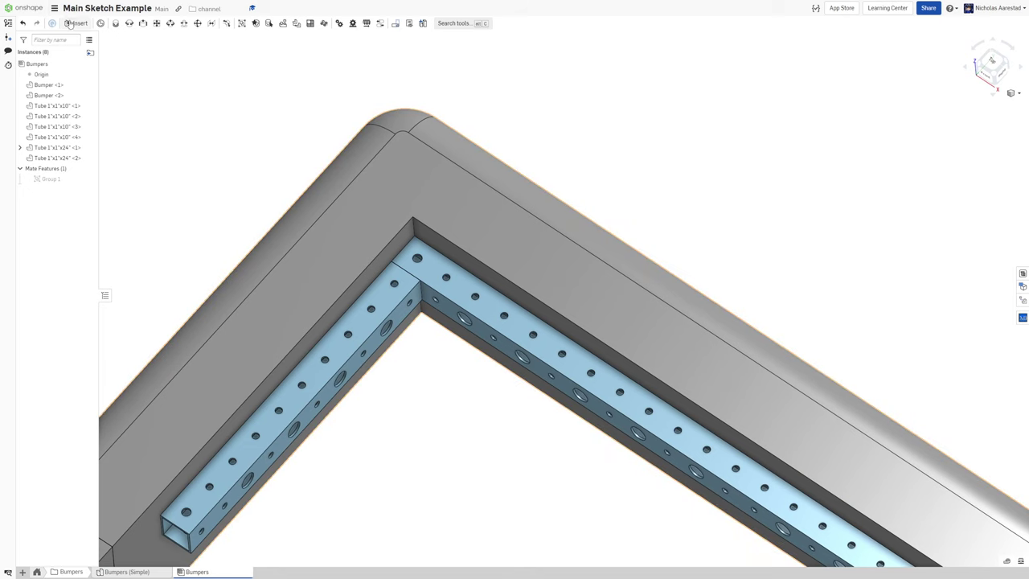
pyautogui.click(70, 23)
pyautogui.click(189, 53)
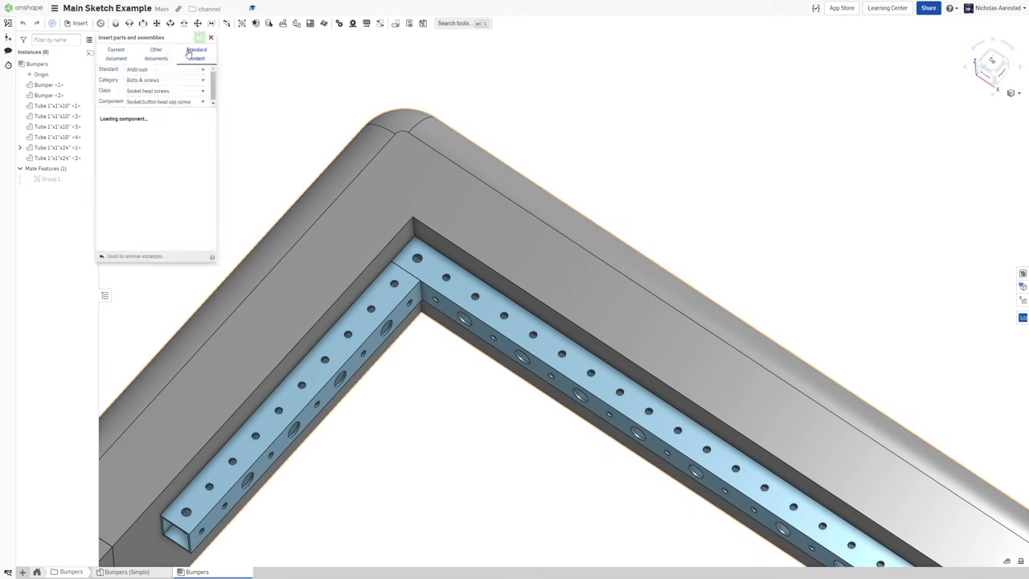
pyautogui.click(150, 92)
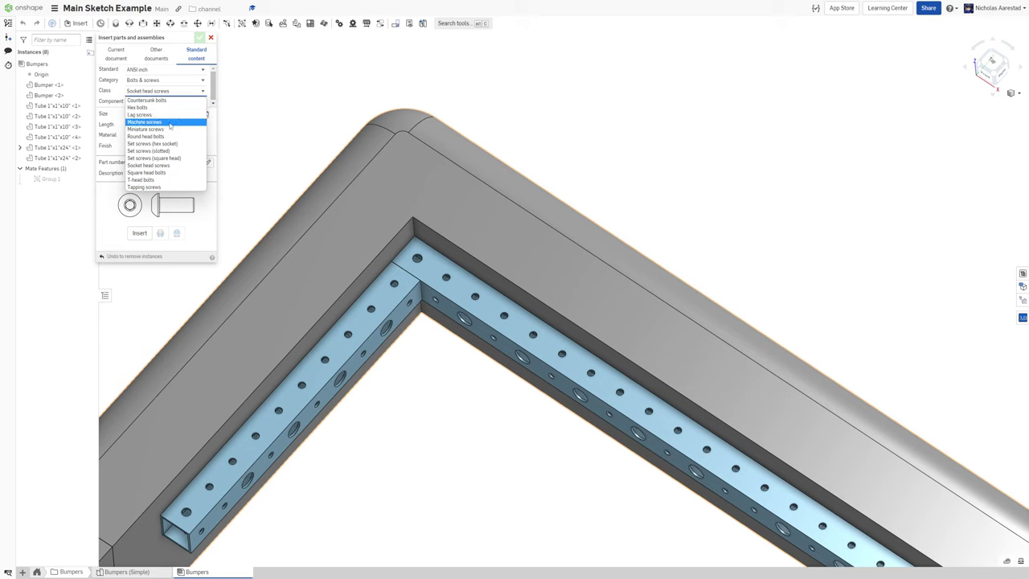
pyautogui.click(152, 91)
pyautogui.click(157, 103)
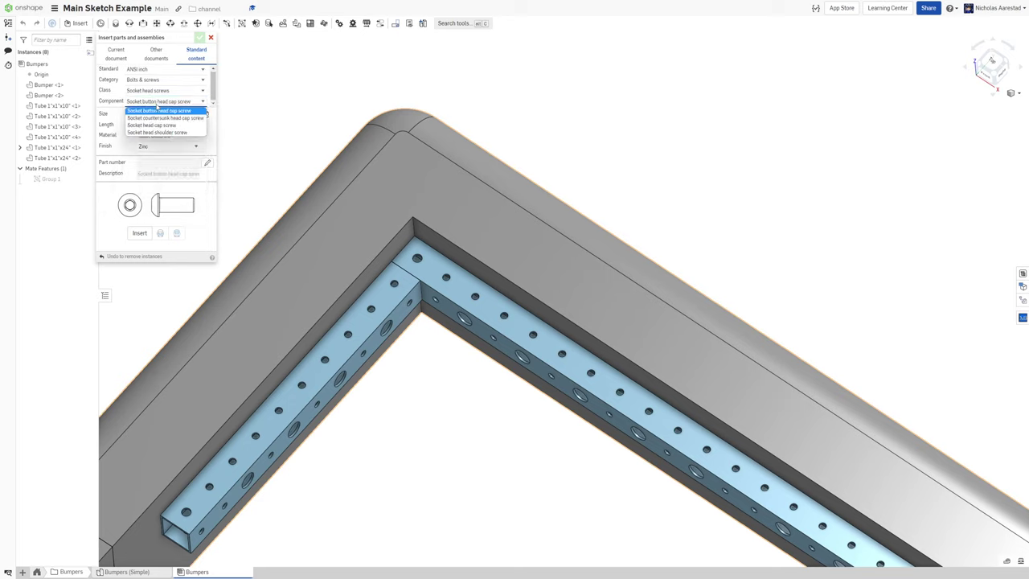
pyautogui.click(161, 132)
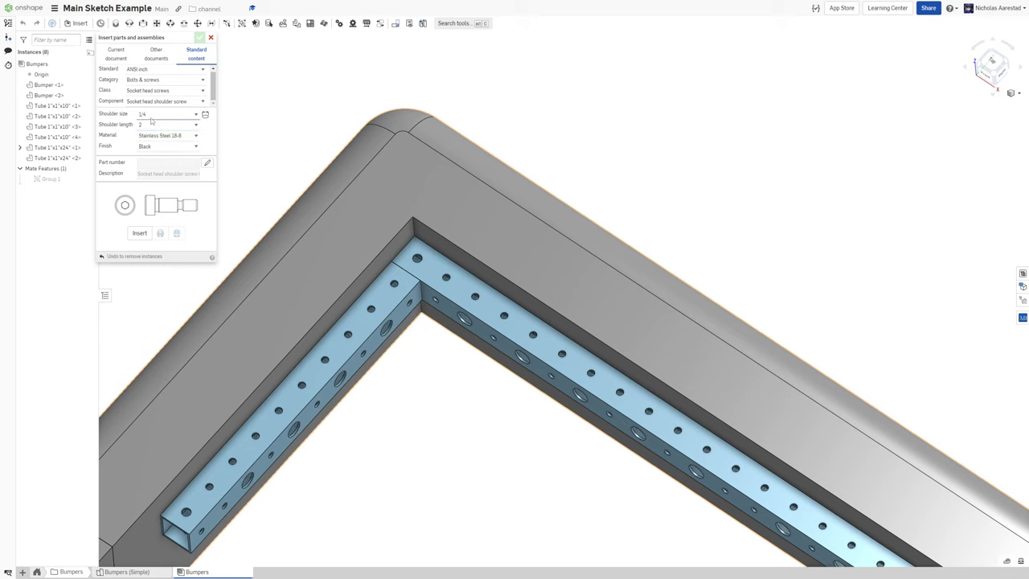
pyautogui.click(152, 127)
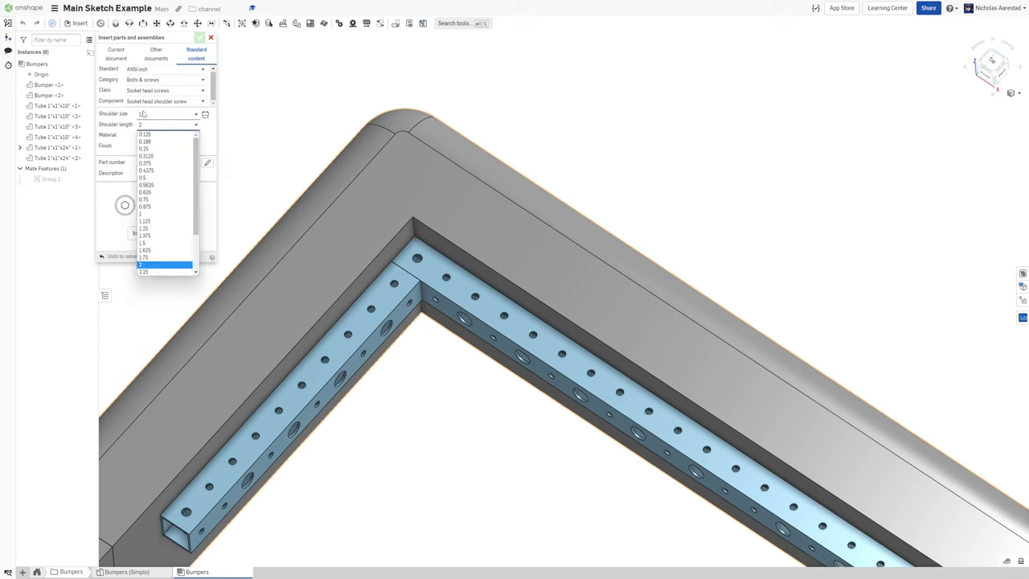
pyautogui.click(152, 214)
# - Try placing the shoulder screw loose in the open space inside the bumper frame and undo the insertion
pyautogui.scroll(-3, 245, 215)
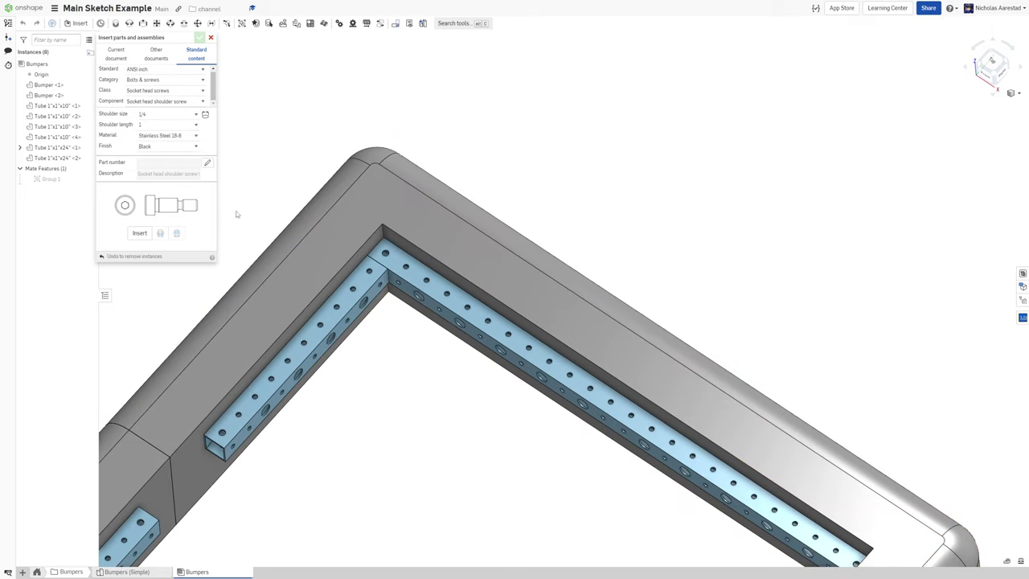
pyautogui.scroll(6, 429, 247)
pyautogui.scroll(-5, 452, 262)
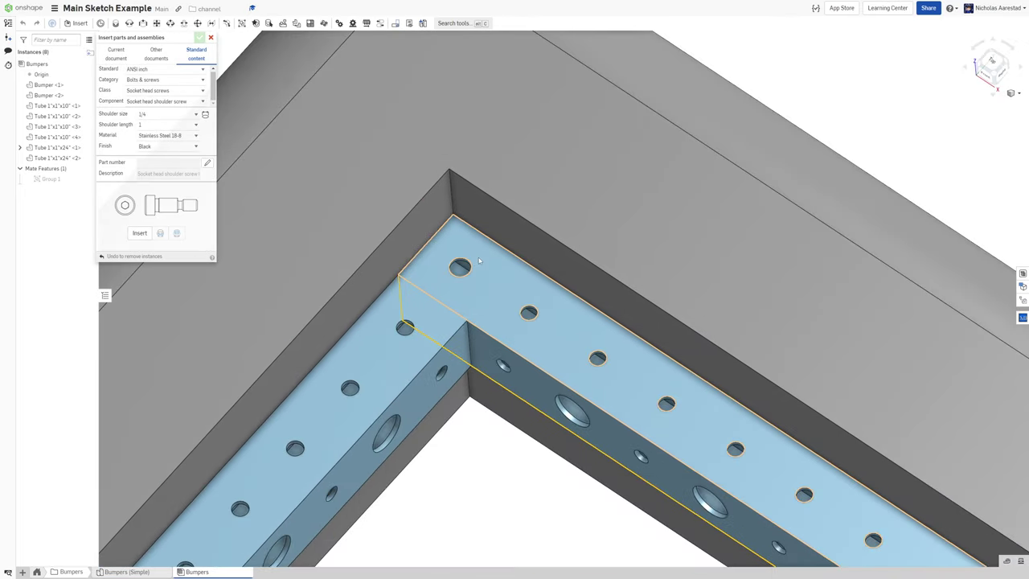
pyautogui.click(139, 232)
pyautogui.scroll(-3, 482, 333)
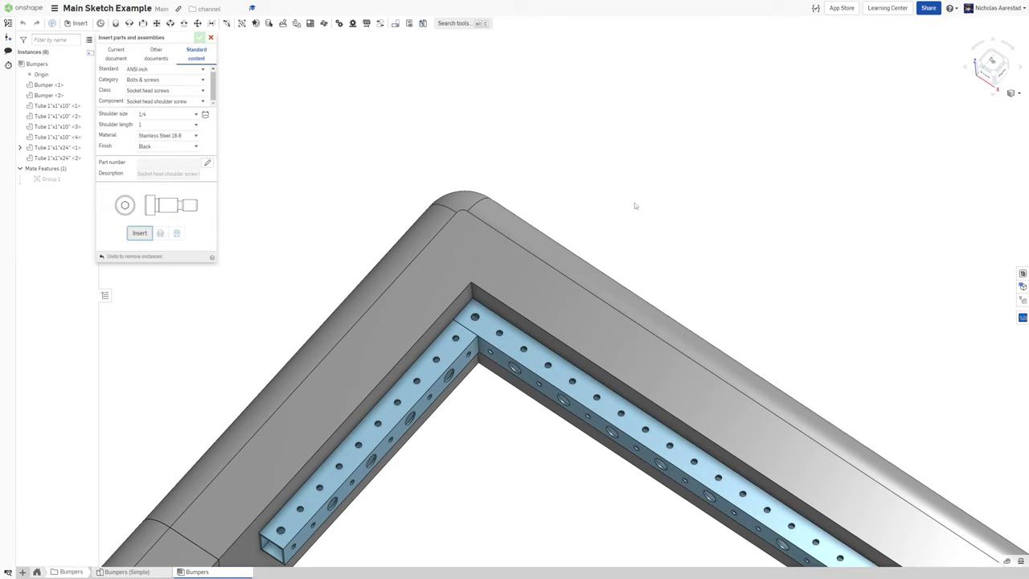
pyautogui.scroll(-4, 562, 238)
pyautogui.scroll(3, 546, 355)
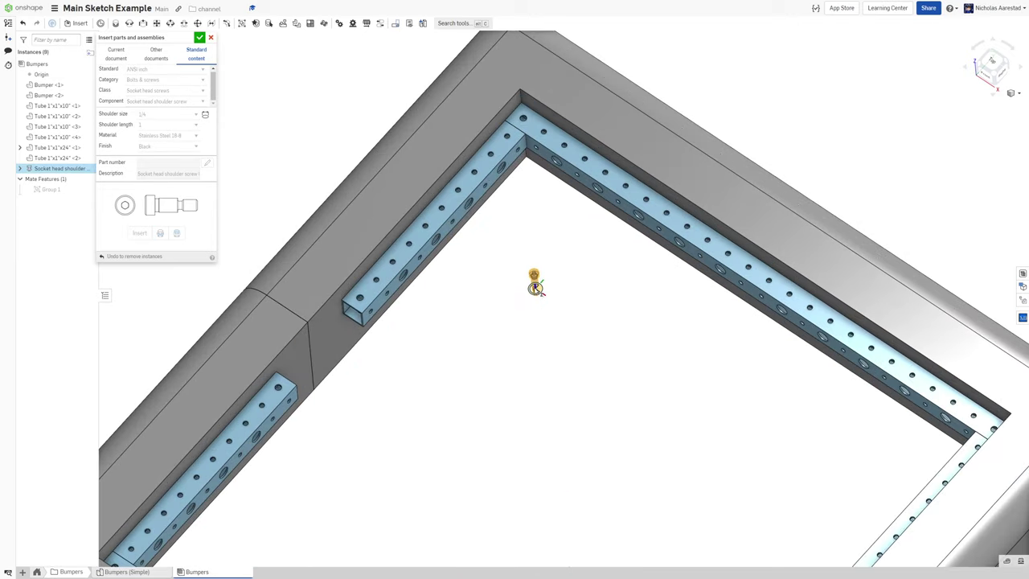
pyautogui.click(534, 278)
pyautogui.scroll(5, 533, 277)
pyautogui.scroll(-6, 534, 299)
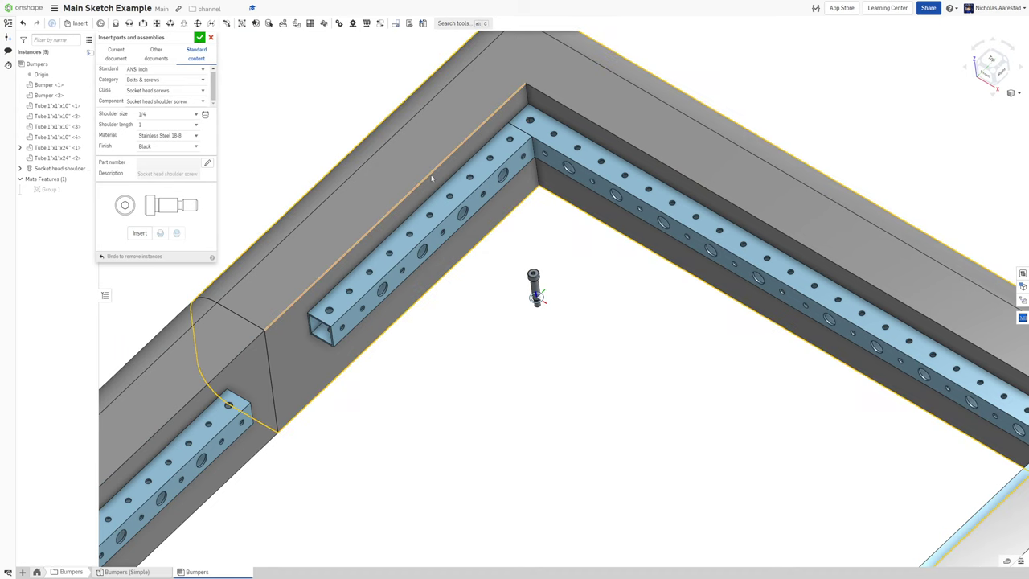
pyautogui.moveTo(557, 255); pyautogui.dragTo(569, 173, button='right')
pyautogui.scroll(5, 574, 408)
pyautogui.scroll(-4, 560, 359)
pyautogui.hotkey('ctrl', 'z')
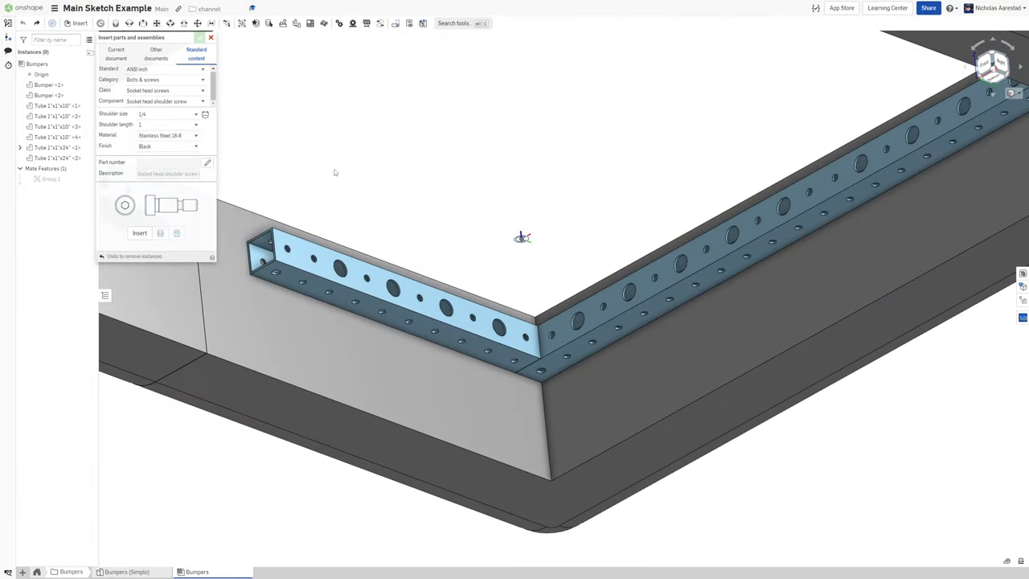
# - Try inserting the shoulder screw into the enlarged corner hole on the underside of the 24-inch tube and cancel the insertion
pyautogui.scroll(6, 543, 370)
pyautogui.click(530, 358)
pyautogui.scroll(-5, 526, 346)
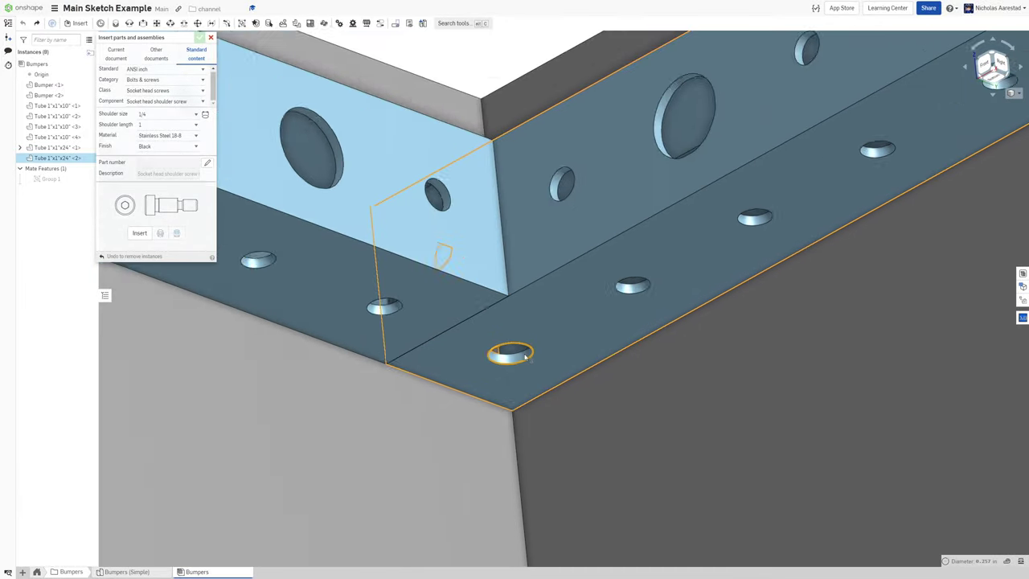
pyautogui.scroll(-10, 520, 313)
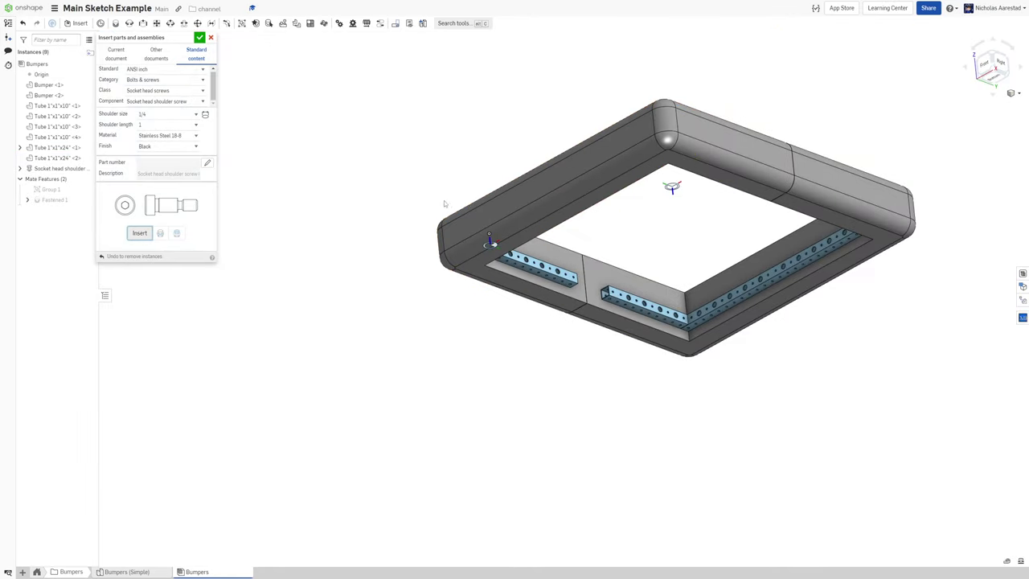
pyautogui.click(211, 38)
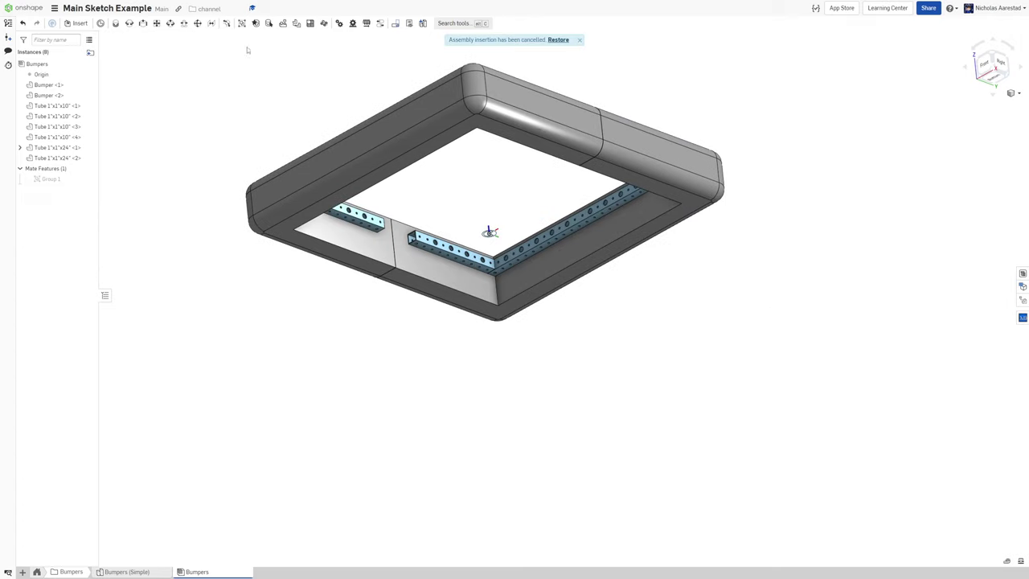
# - Fix the second 24-inch tube instance in place in the assembly
pyautogui.moveTo(386, 80); pyautogui.dragTo(439, 305, button='right')
pyautogui.scroll(-4, 442, 307)
pyautogui.scroll(5, 450, 163)
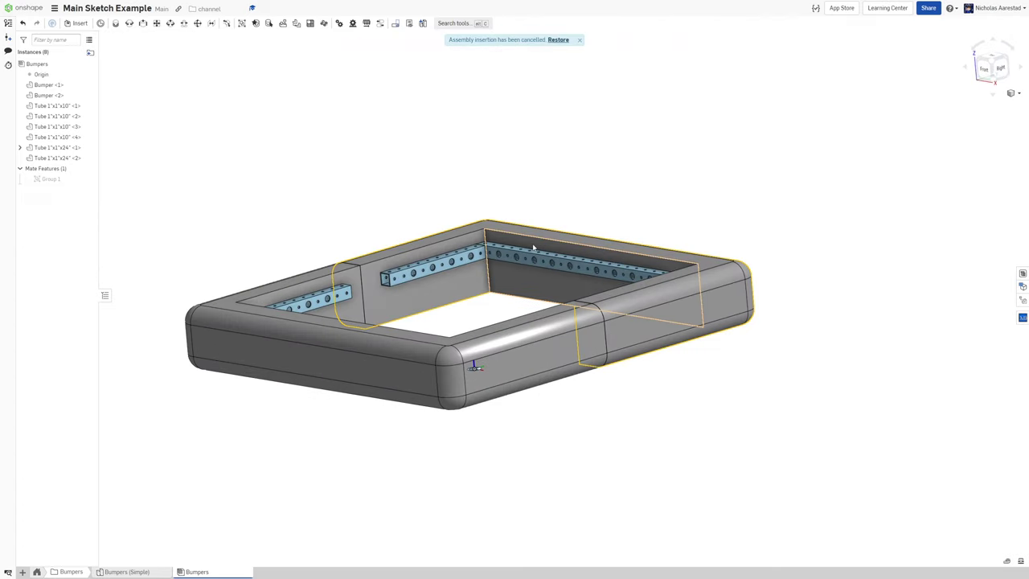
pyautogui.rightClick(530, 258)
pyautogui.click(474, 216)
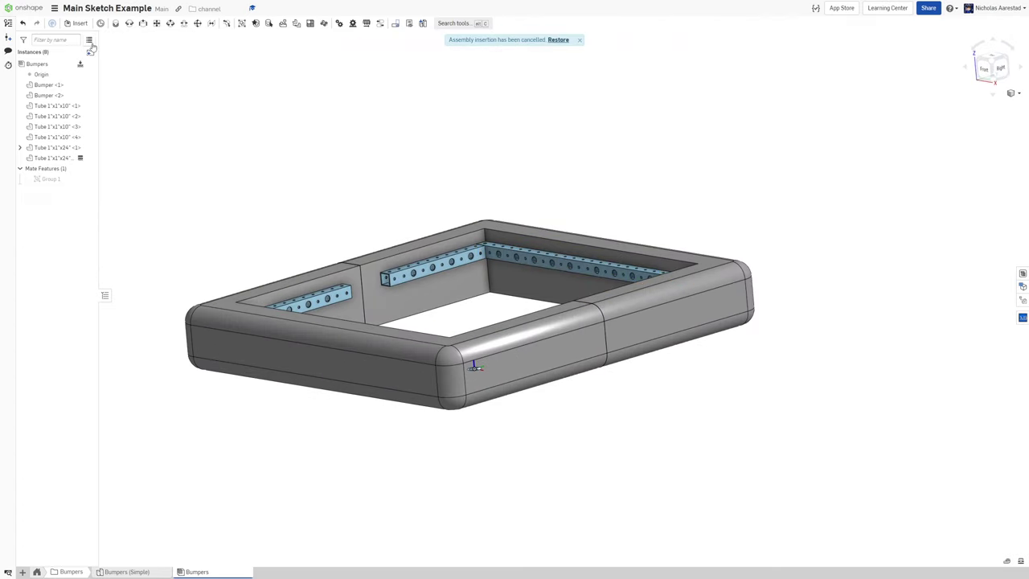
# - Try inserting the 1/4 shoulder screw at the fixed 24-inch tube's underside corner hole again and undo the placement
pyautogui.click(75, 23)
pyautogui.scroll(5, 500, 286)
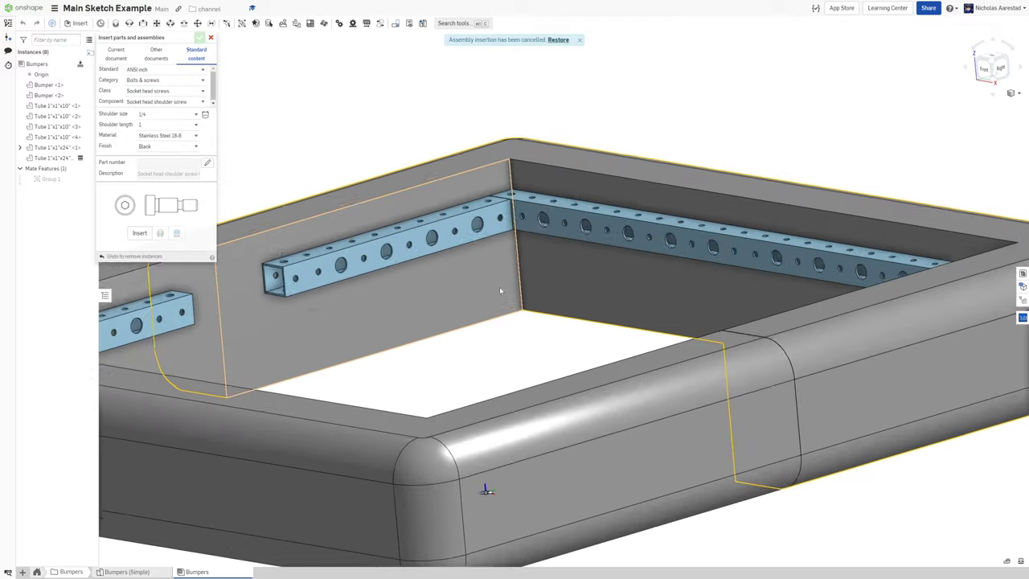
pyautogui.scroll(5, 510, 239)
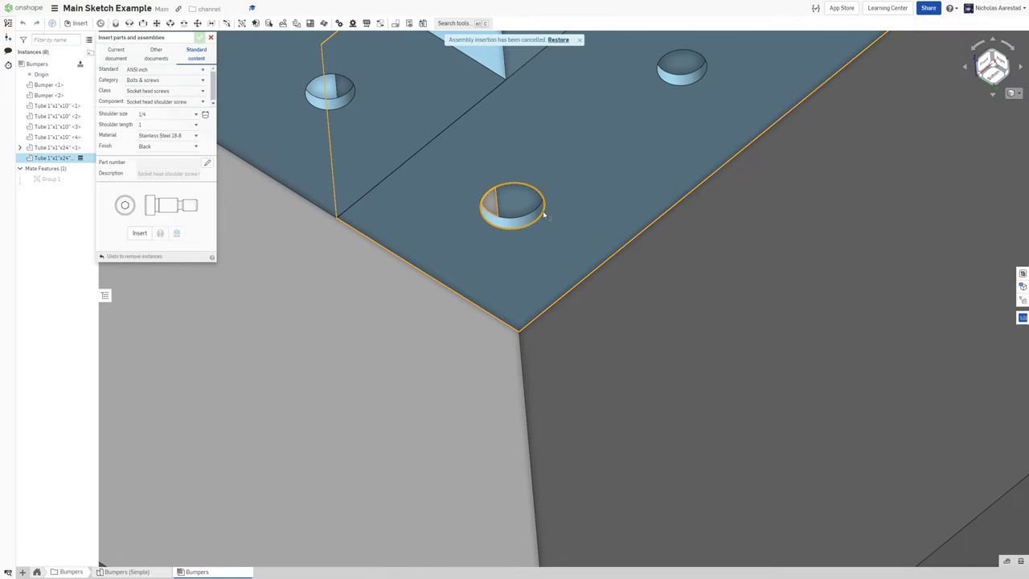
pyautogui.click(140, 236)
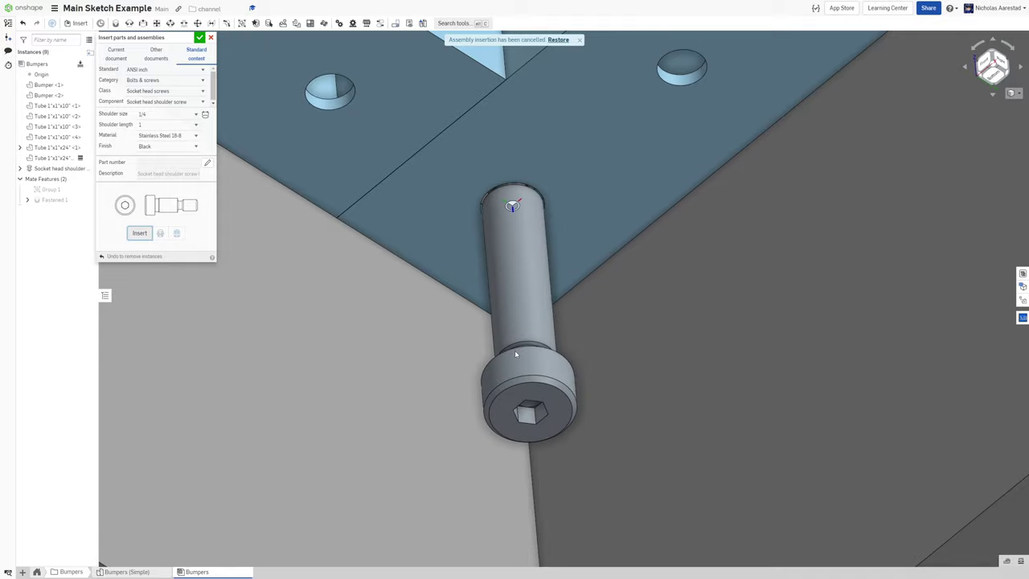
pyautogui.scroll(-4, 514, 351)
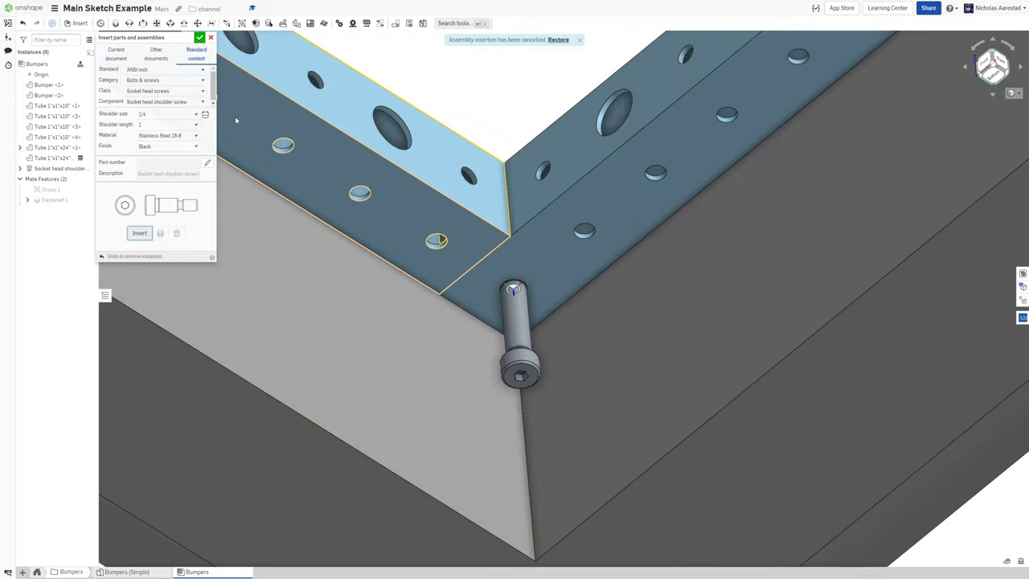
pyautogui.hotkey('ctrl', 'z')
pyautogui.scroll(-3, 402, 127)
pyautogui.moveTo(418, 145); pyautogui.dragTo(465, 306, button='right')
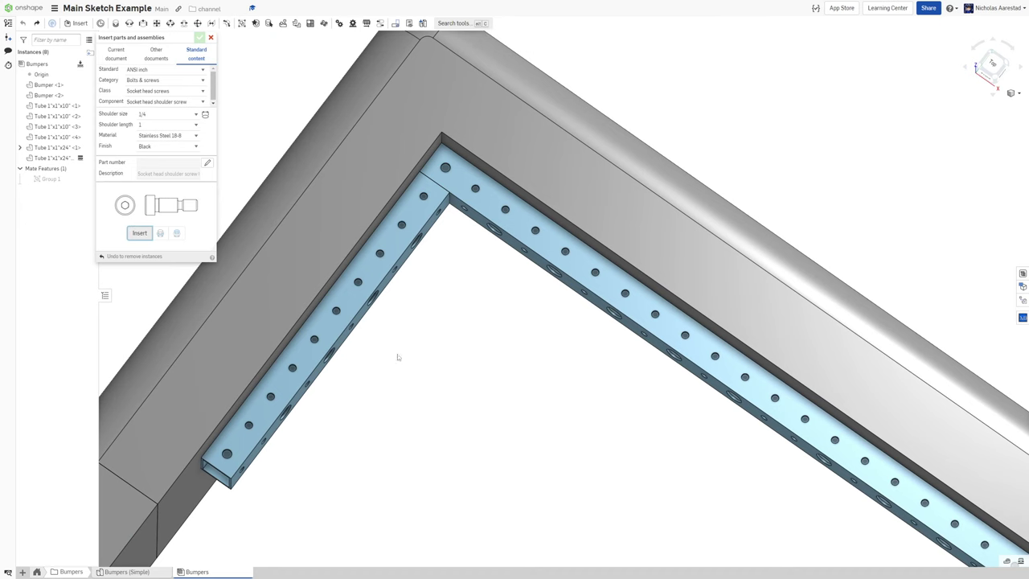
# - Insert one 1/4 socket head shoulder screw, length 1, loose in the open space inside the bumper frame
pyautogui.click(139, 233)
pyautogui.scroll(-3, 445, 327)
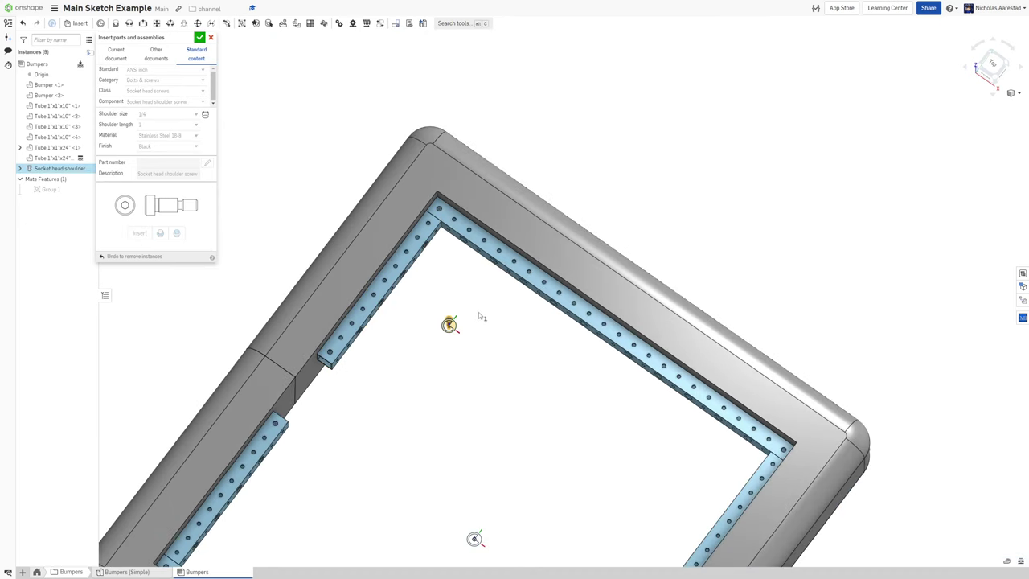
pyautogui.click(479, 311)
pyautogui.click(199, 38)
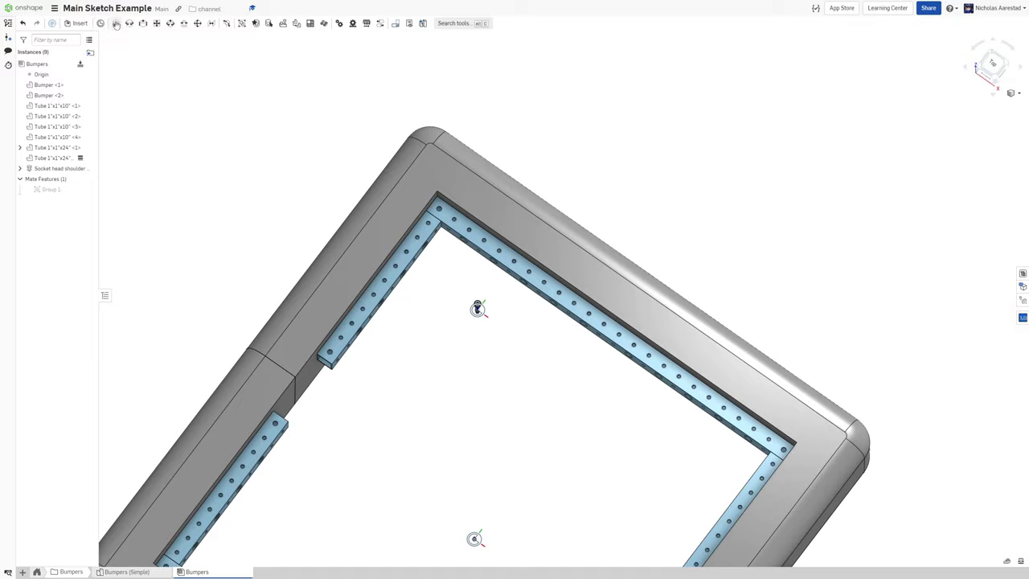
# - Add a Fastened mate seating the shoulder screw's head on the enlarged corner hole in the 24-inch tube's upper face
pyautogui.press('m')
pyautogui.scroll(3, 457, 323)
pyautogui.moveTo(523, 298); pyautogui.dragTo(514, 240, button='right')
pyautogui.scroll(5, 540, 320)
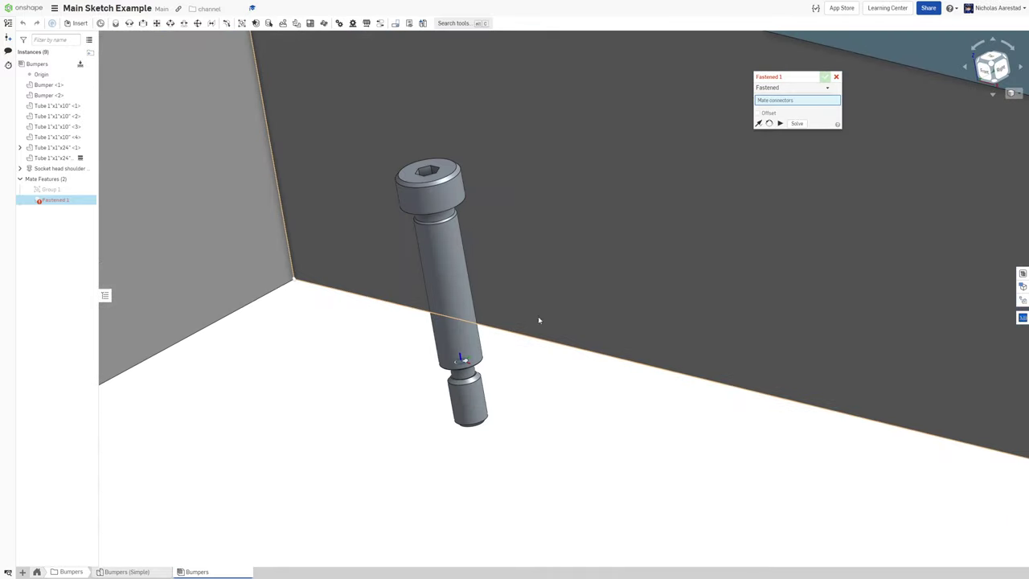
pyautogui.scroll(3, 450, 202)
pyautogui.scroll(2, 451, 202)
pyautogui.click(494, 201)
pyautogui.scroll(-8, 551, 357)
pyautogui.scroll(8, 509, 258)
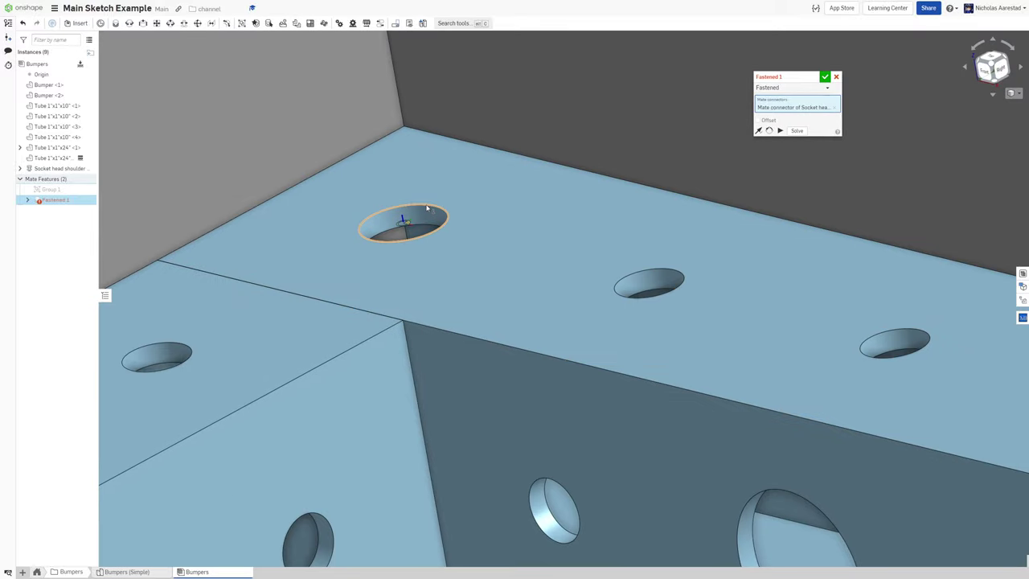
pyautogui.click(426, 208)
pyautogui.click(534, 222)
pyautogui.press('m')
pyautogui.scroll(-6, 387, 165)
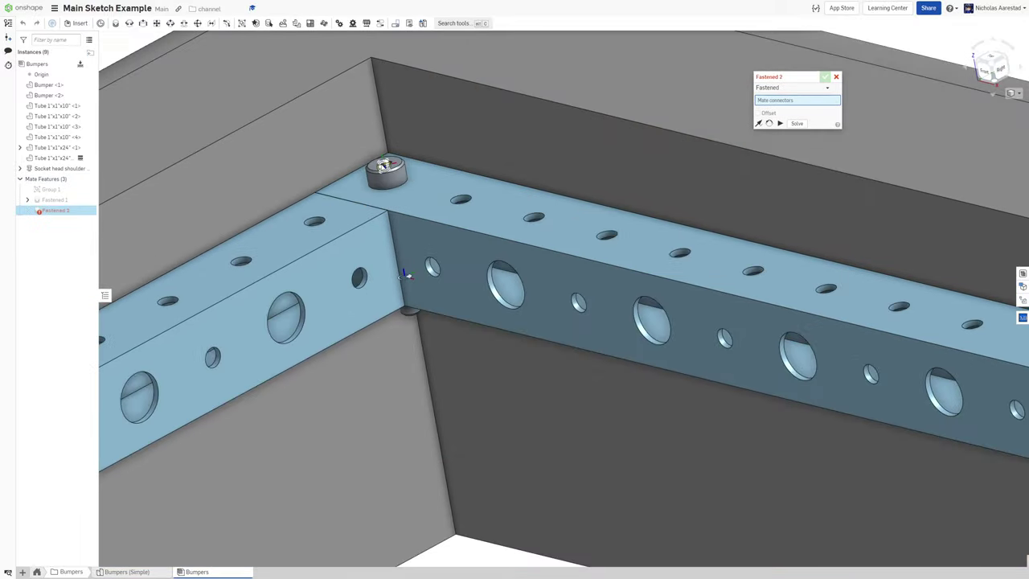
pyautogui.moveTo(402, 189); pyautogui.dragTo(374, 241, button='right')
pyautogui.scroll(-3, 402, 164)
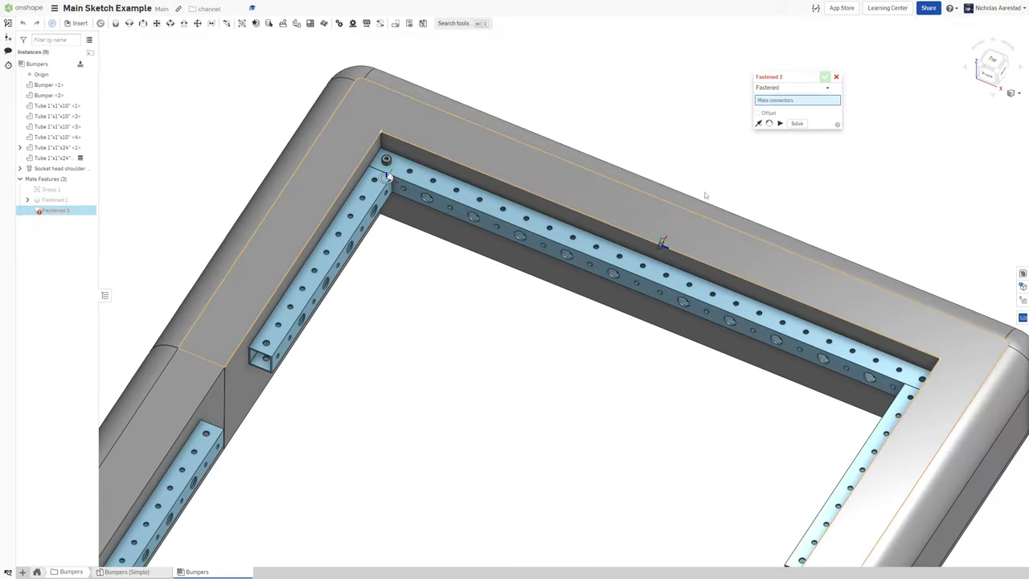
pyautogui.click(837, 77)
# - Examine the seated corner screw and review the mate connectors of its Fastened mate
pyautogui.scroll(-2, 808, 198)
pyautogui.scroll(5, 595, 155)
pyautogui.scroll(6, 366, 181)
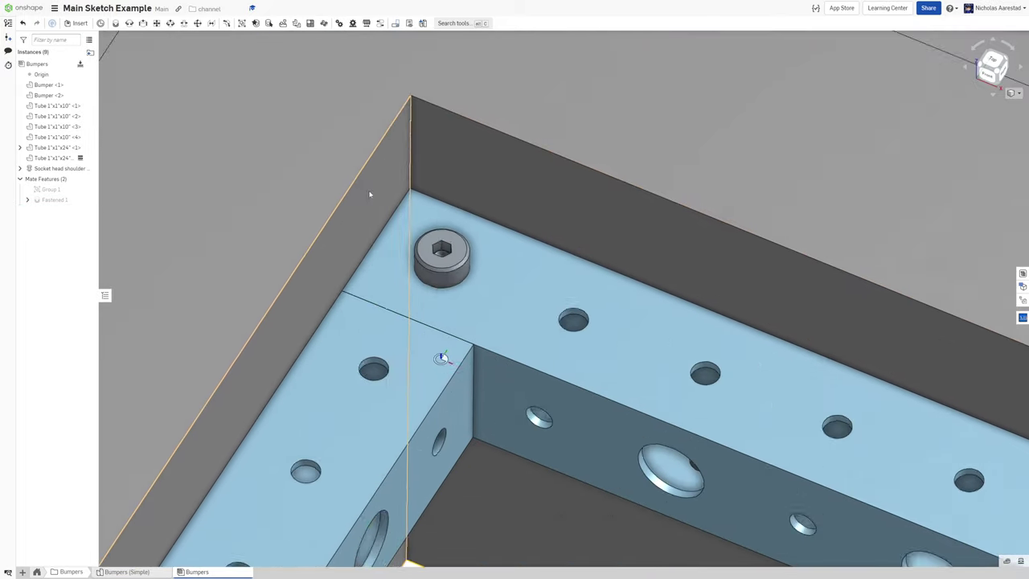
pyautogui.scroll(-8, 445, 258)
pyautogui.moveTo(439, 294); pyautogui.dragTo(414, 292, button='right')
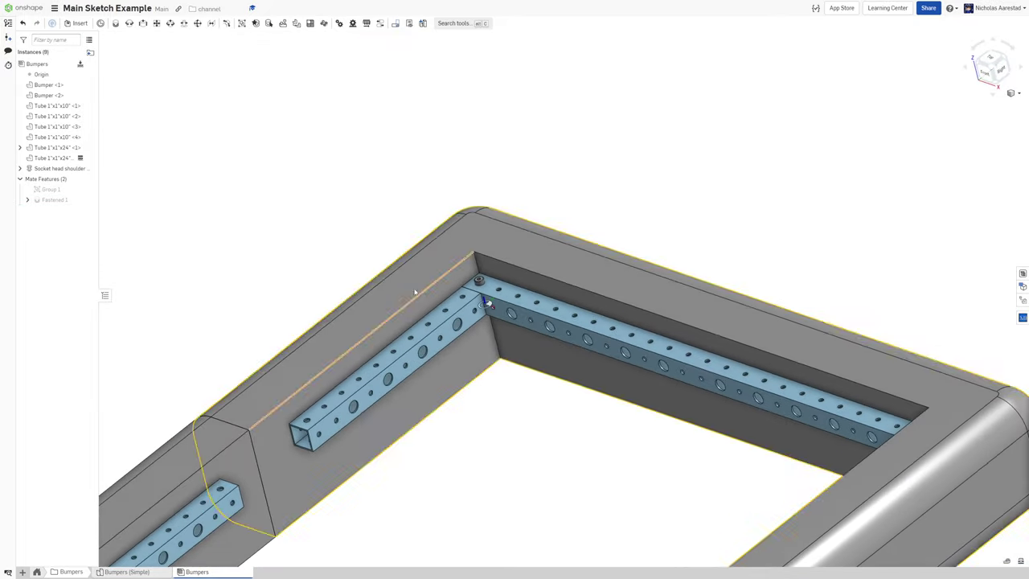
pyautogui.click(58, 201)
pyautogui.doubleClick(58, 201)
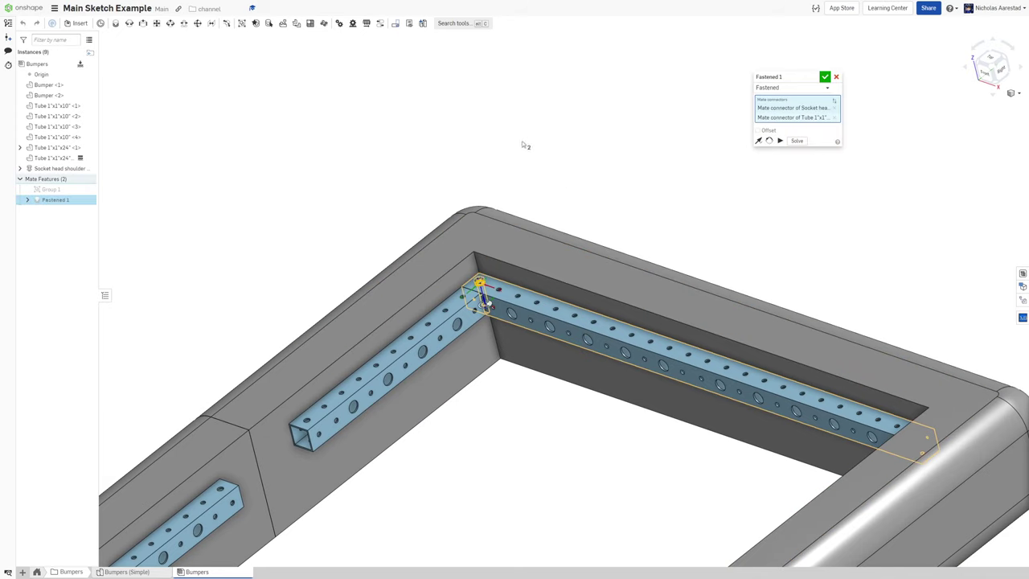
pyautogui.click(828, 78)
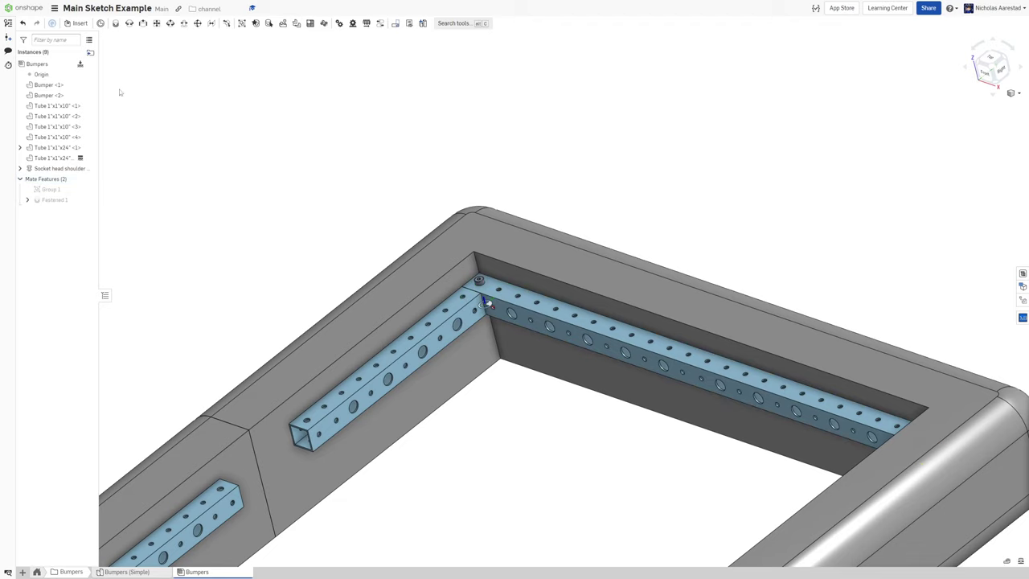
# - Replicate the shoulder screw with Match edges on face, using the upper face of Tube 1"x1"x10" <4> as first target
pyautogui.click(60, 168)
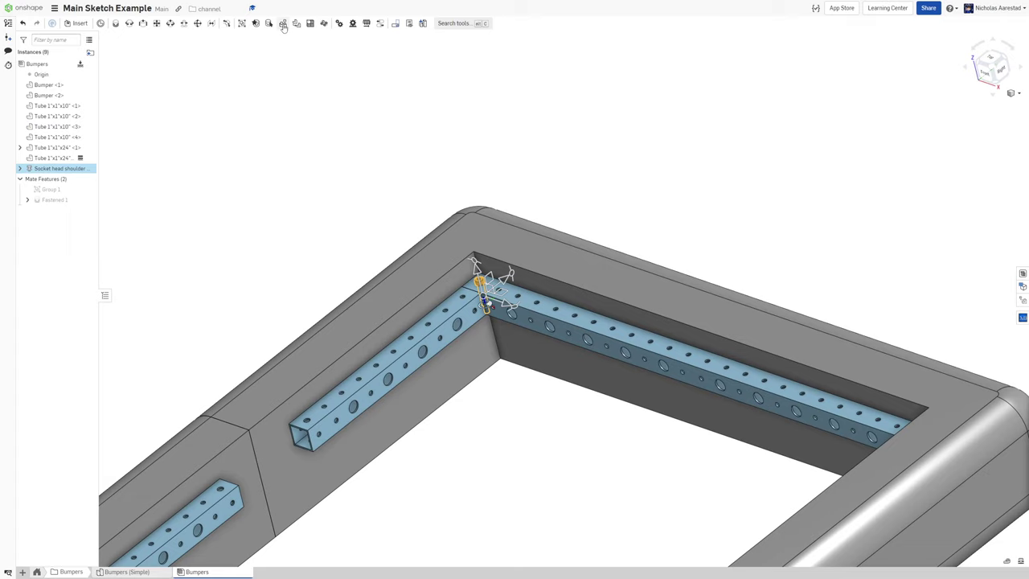
pyautogui.click(283, 24)
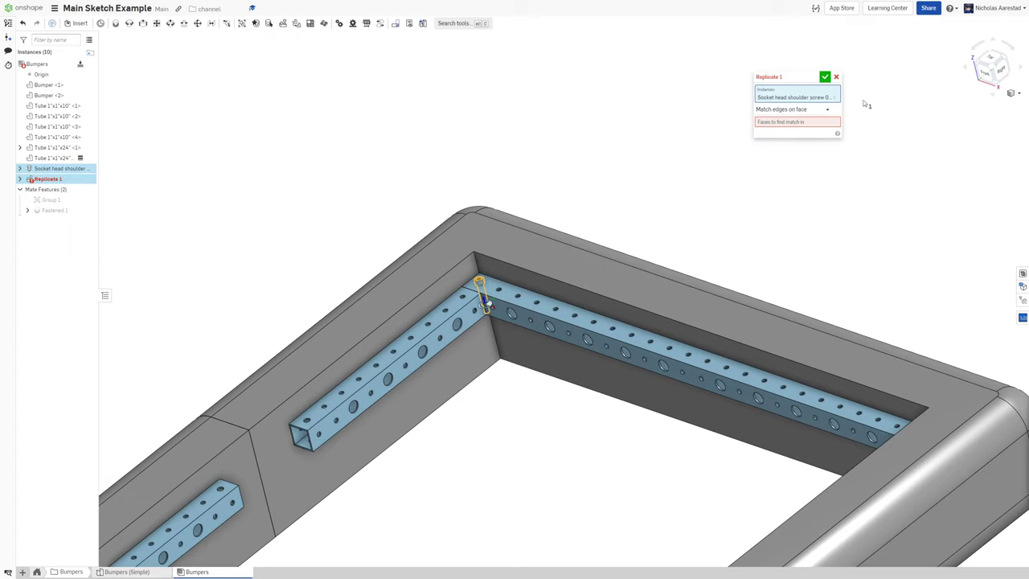
pyautogui.moveTo(413, 249); pyautogui.dragTo(619, 81, button='right')
pyautogui.scroll(8, 479, 293)
pyautogui.scroll(-6, 483, 276)
pyautogui.scroll(4, 483, 287)
pyautogui.scroll(-8, 483, 288)
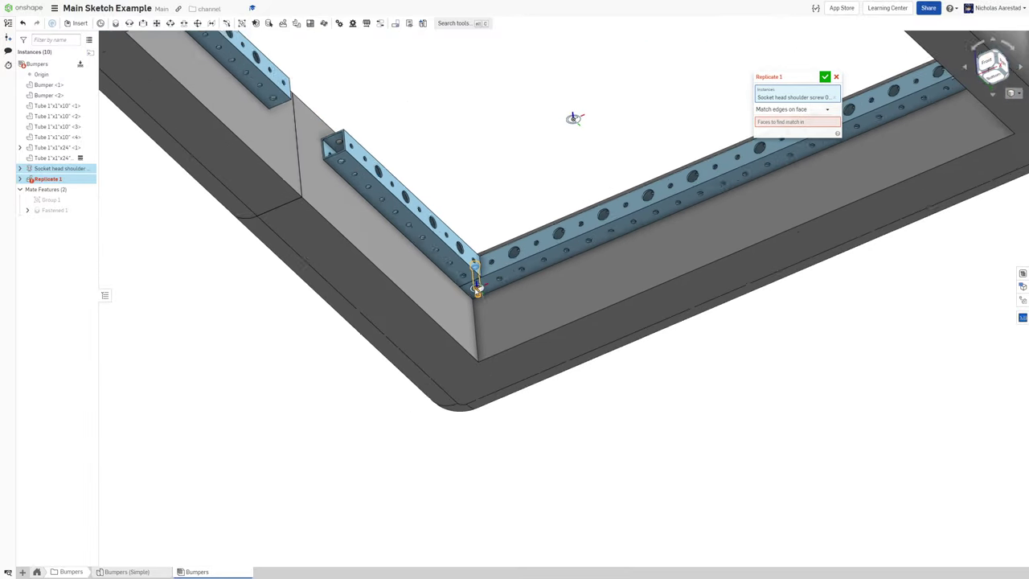
pyautogui.moveTo(558, 145); pyautogui.dragTo(513, 519, button='right')
pyautogui.scroll(2, 478, 272)
pyautogui.scroll(2, 479, 273)
pyautogui.scroll(-6, 486, 273)
pyautogui.click(812, 124)
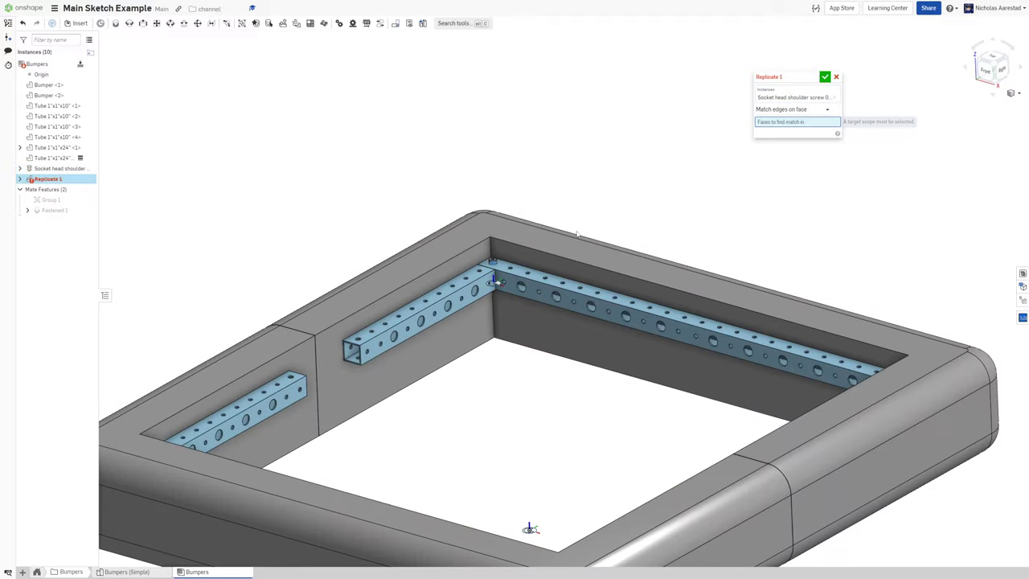
pyautogui.scroll(4, 386, 320)
pyautogui.click(328, 360)
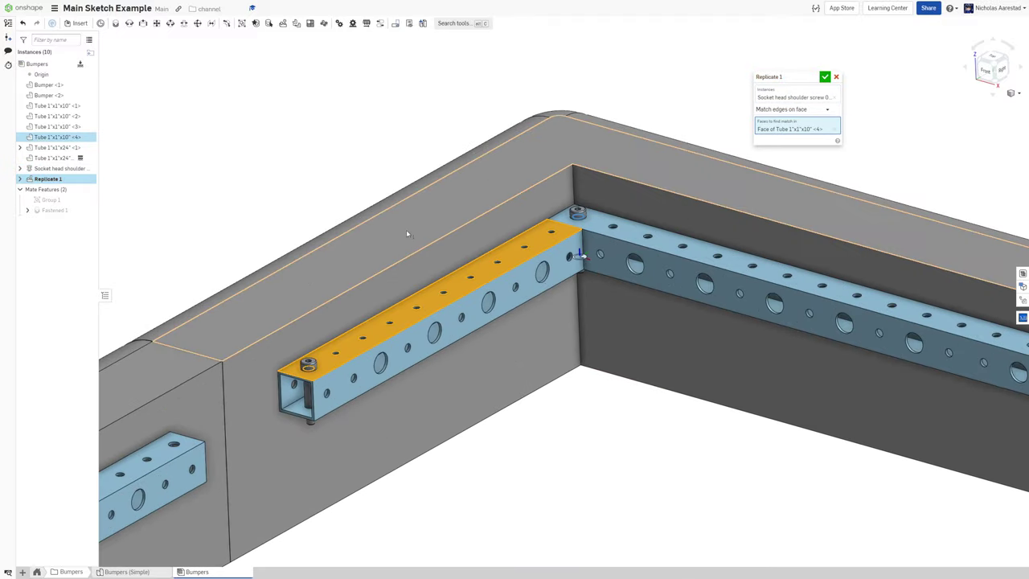
# - Add the upper faces of Tube 1"x1"x24" <2> and Tubes 1"x1"x10" <3> and <2> as replicate targets
pyautogui.scroll(-5, 322, 172)
pyautogui.moveTo(321, 172); pyautogui.dragTo(477, 239, button='right')
pyautogui.click(499, 207)
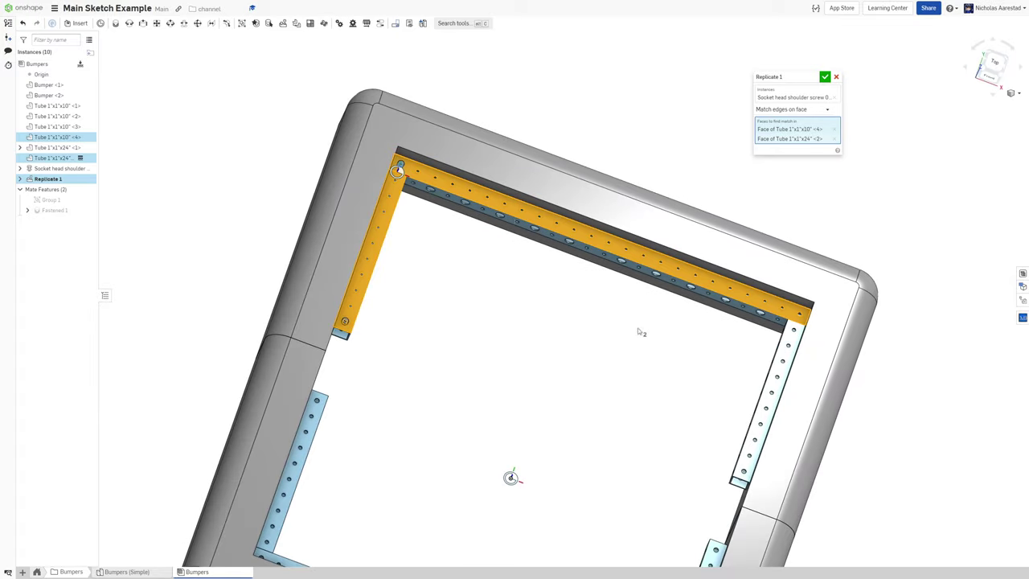
pyautogui.click(760, 416)
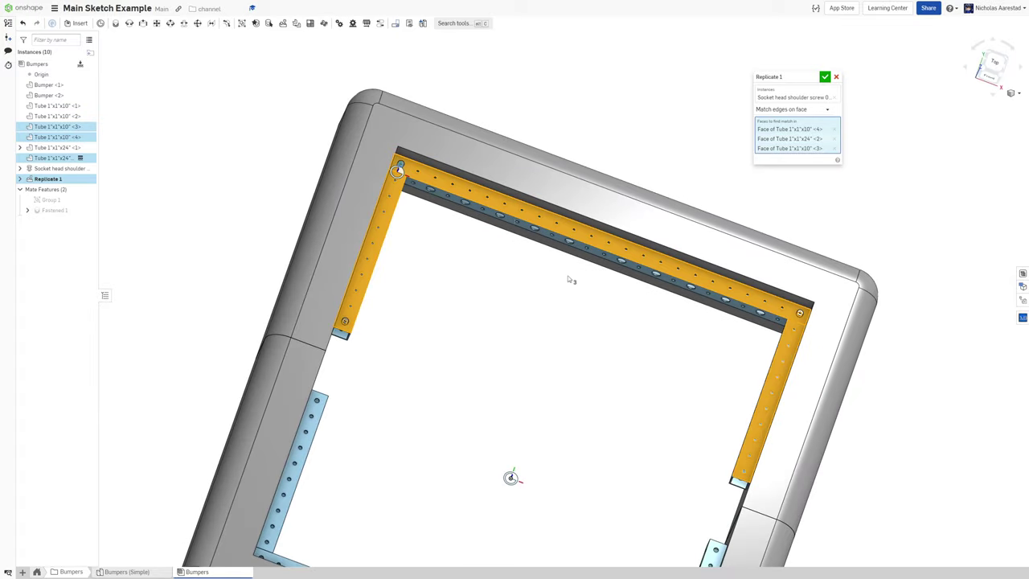
pyautogui.scroll(-3, 566, 278)
pyautogui.scroll(4, 402, 307)
pyautogui.click(399, 306)
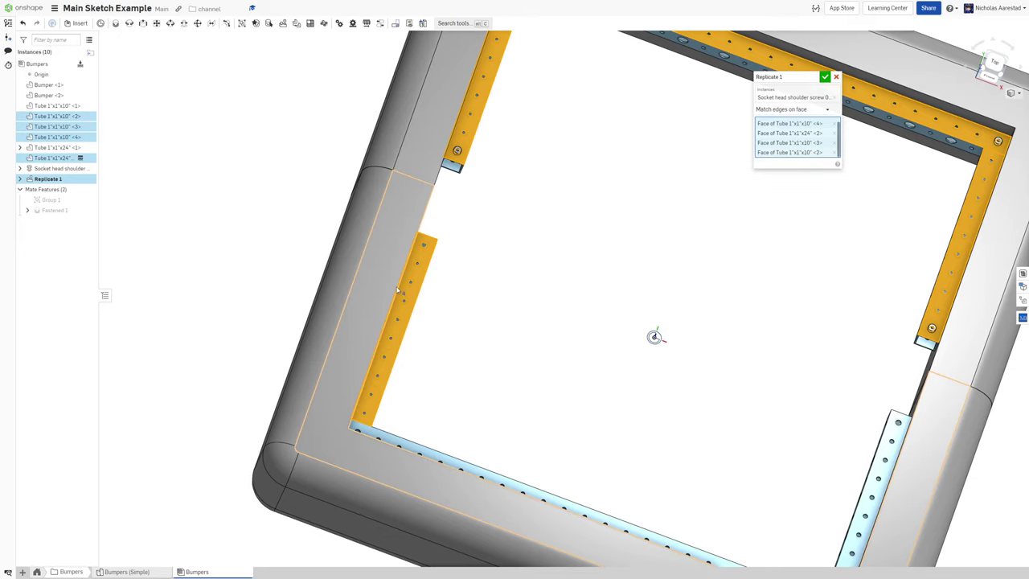
# - Add the upper faces of Tube 1"x1"x10" <1> and Tube 1"x1"x24" <1> to the replicate targets and accept the feature
pyautogui.scroll(-3, 459, 335)
pyautogui.scroll(5, 730, 443)
pyautogui.click(823, 343)
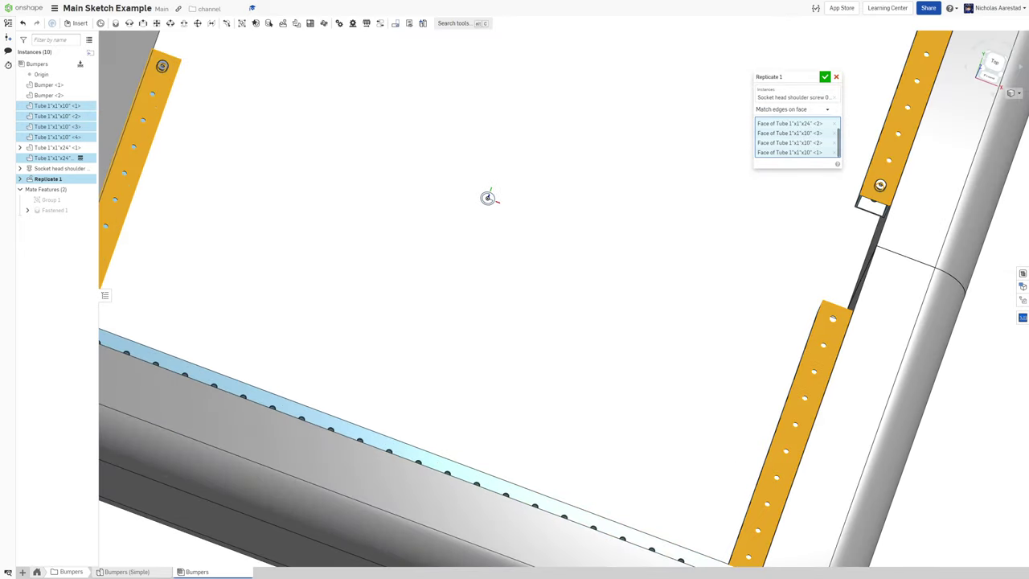
pyautogui.scroll(-3, 675, 300)
pyautogui.scroll(5, 652, 222)
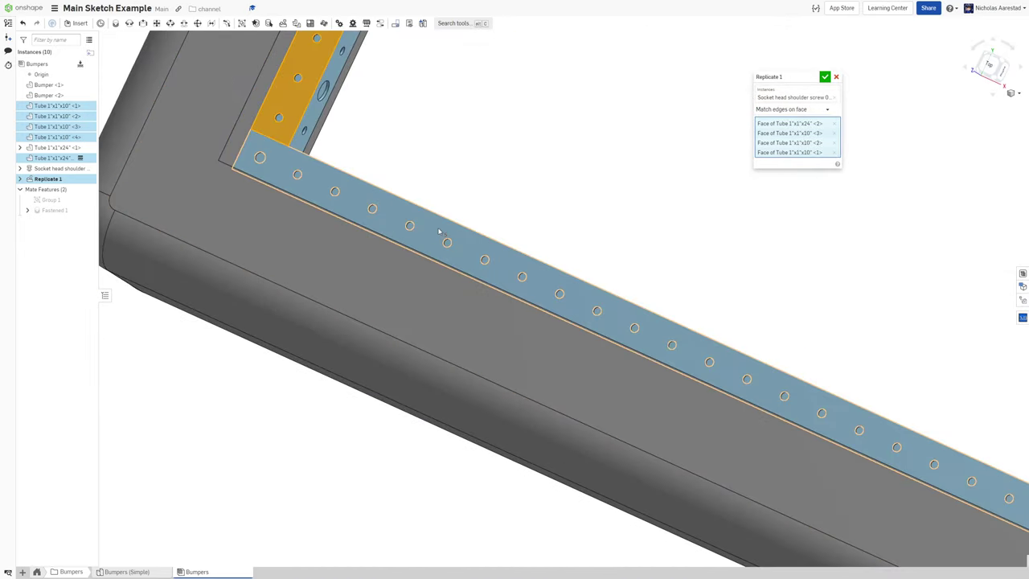
pyautogui.click(441, 231)
pyautogui.scroll(-4, 593, 142)
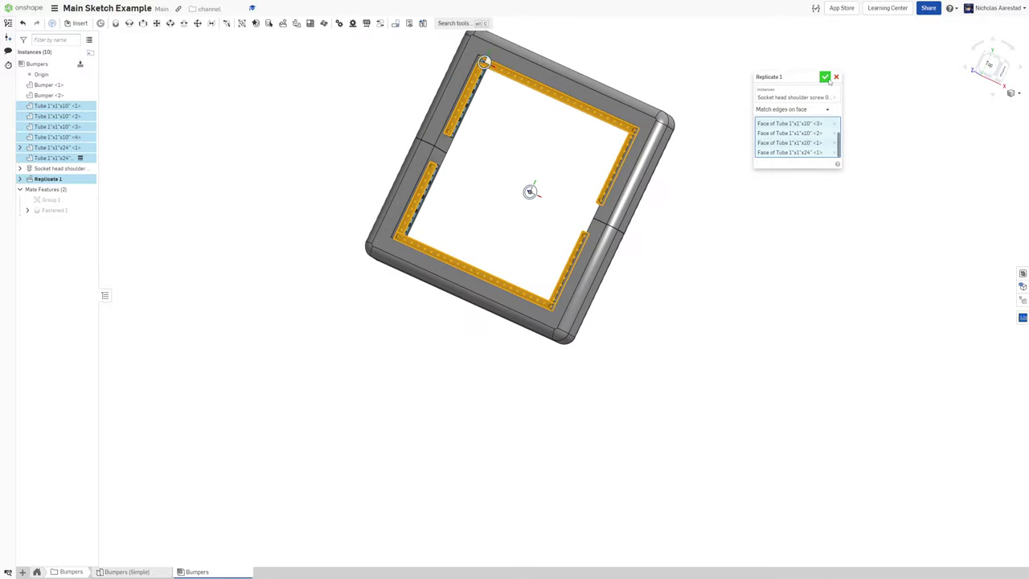
pyautogui.click(825, 77)
# - Examine the replicated shoulder screws around the inside of the bumper frame
pyautogui.scroll(5, 624, 489)
pyautogui.moveTo(627, 489); pyautogui.dragTo(491, 124, button='right')
pyautogui.scroll(-5, 491, 123)
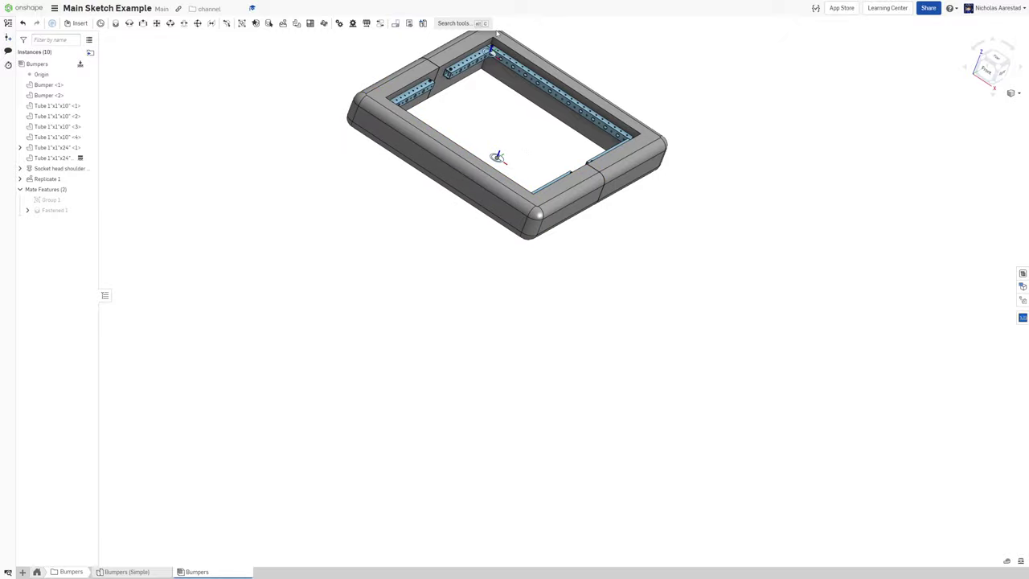
pyautogui.scroll(5, 483, 169)
pyautogui.scroll(-4, 468, 339)
pyautogui.moveTo(513, 210); pyautogui.dragTo(498, 262, button='middle')
pyautogui.scroll(1, 498, 262)
pyautogui.moveTo(498, 262); pyautogui.dragTo(480, 245, button='right')
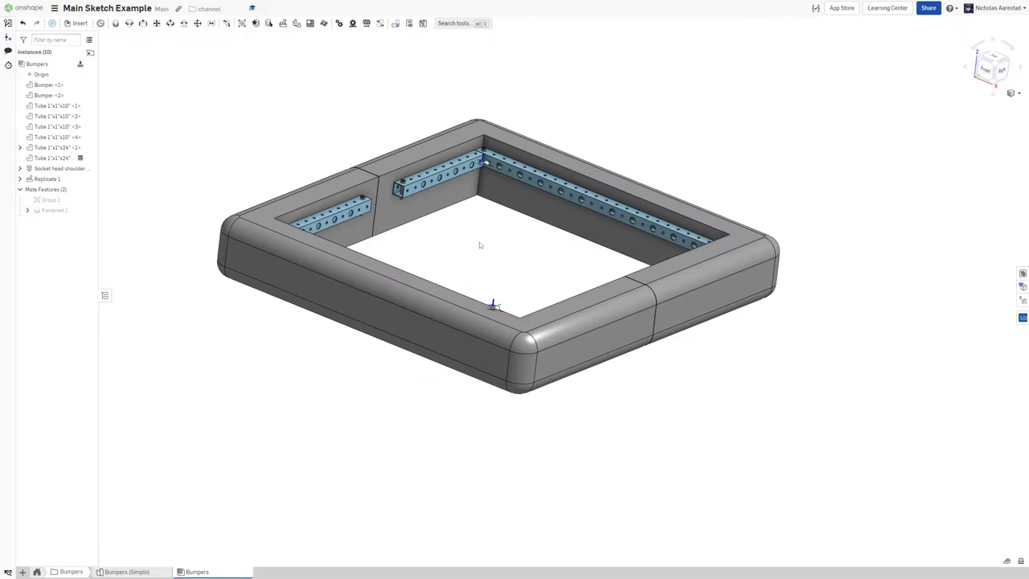
# - Leave full screen and open the McMaster-Carr website in a new browser tab
pyautogui.press('F11')
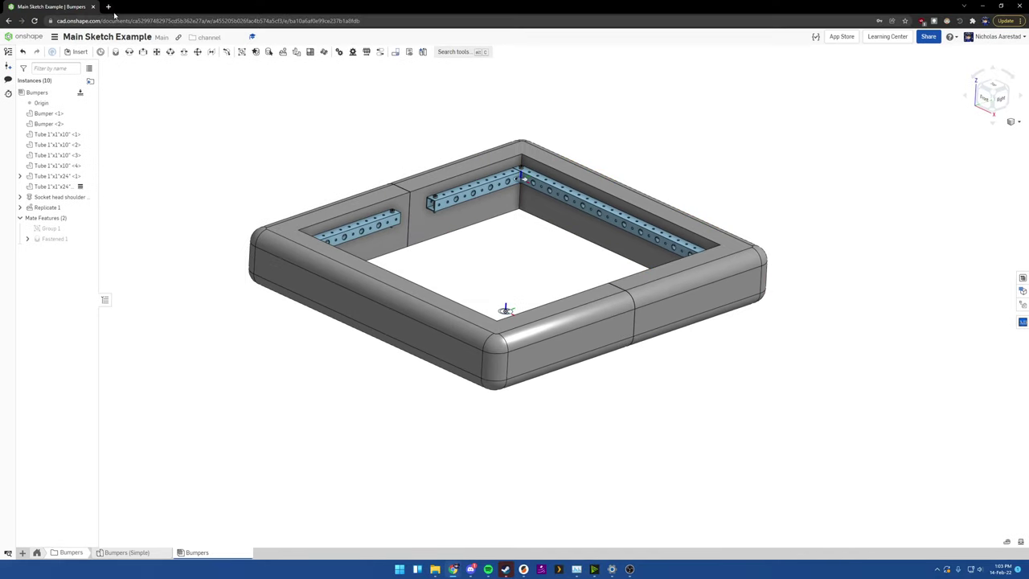
pyautogui.click(108, 6)
pyautogui.write('mcma')
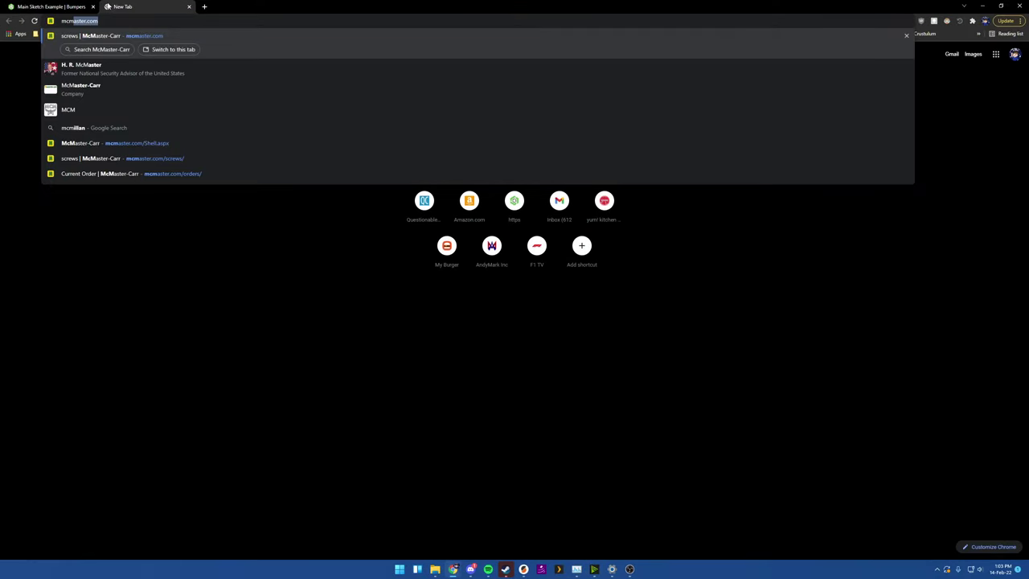
pyautogui.press('Return')
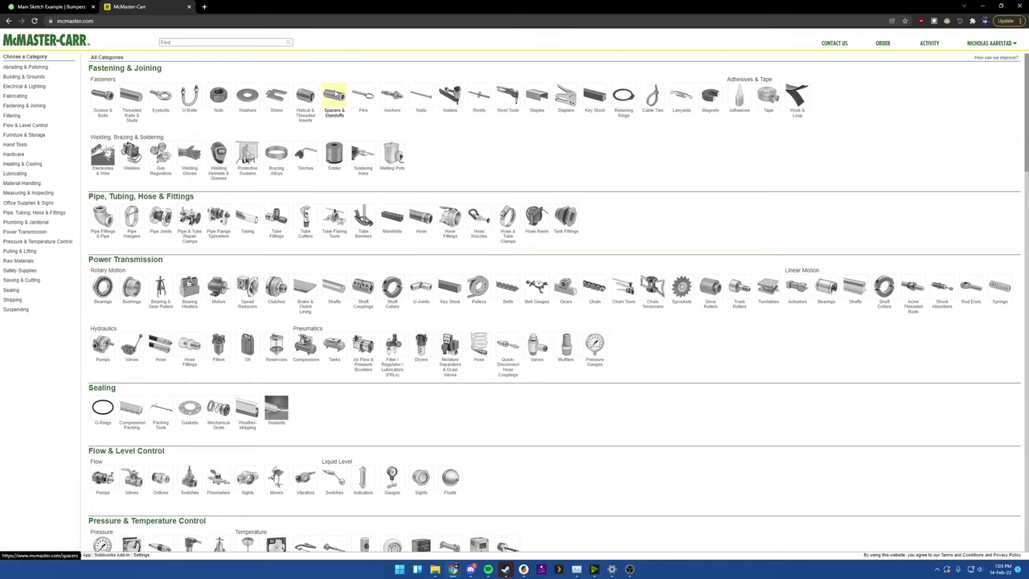
# - Browse the Spacers & Standoffs category and open the Female Threaded Hex Standoffs listing
pyautogui.click(334, 90)
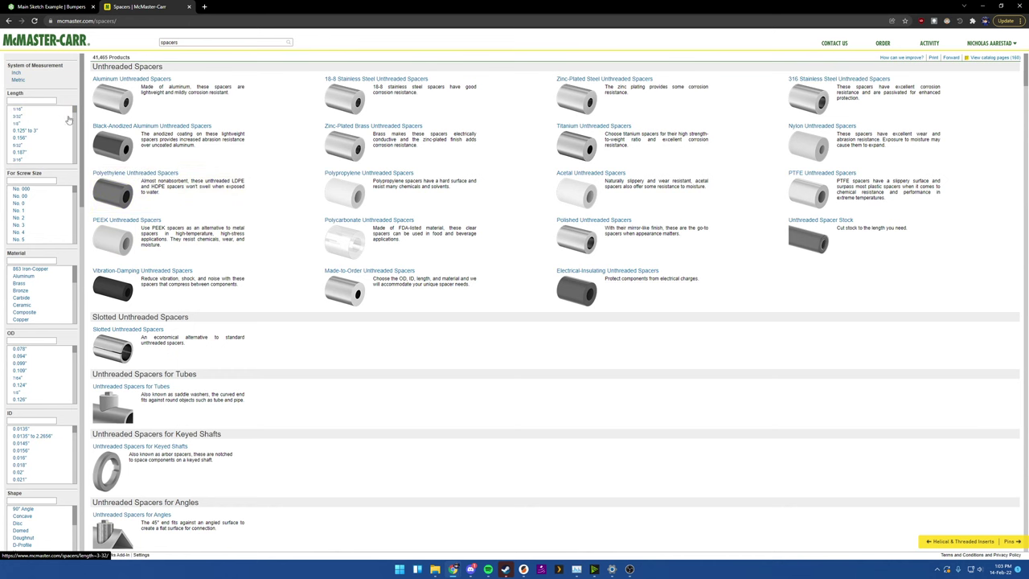
pyautogui.scroll(-5, 410, 259)
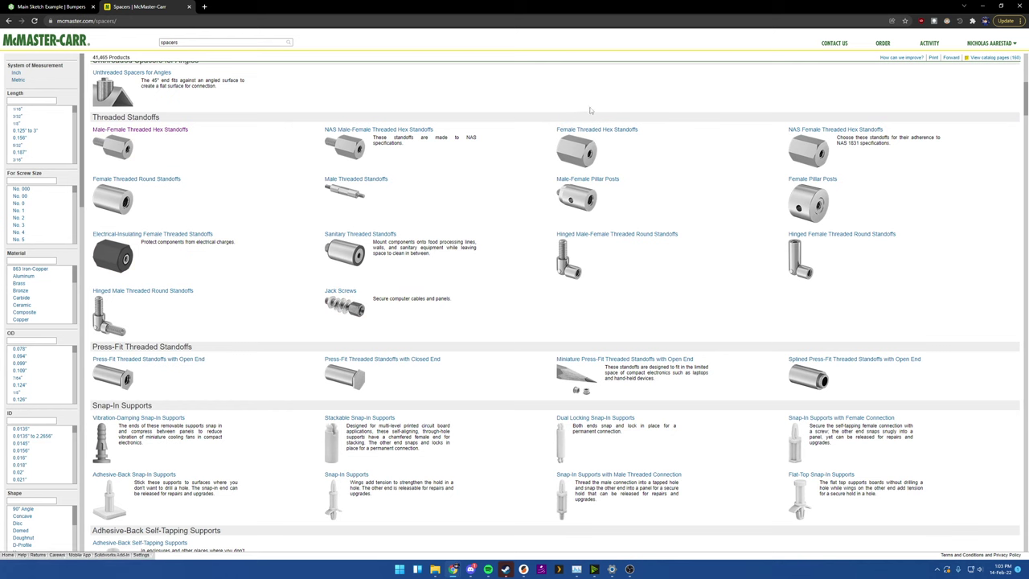
pyautogui.click(602, 130)
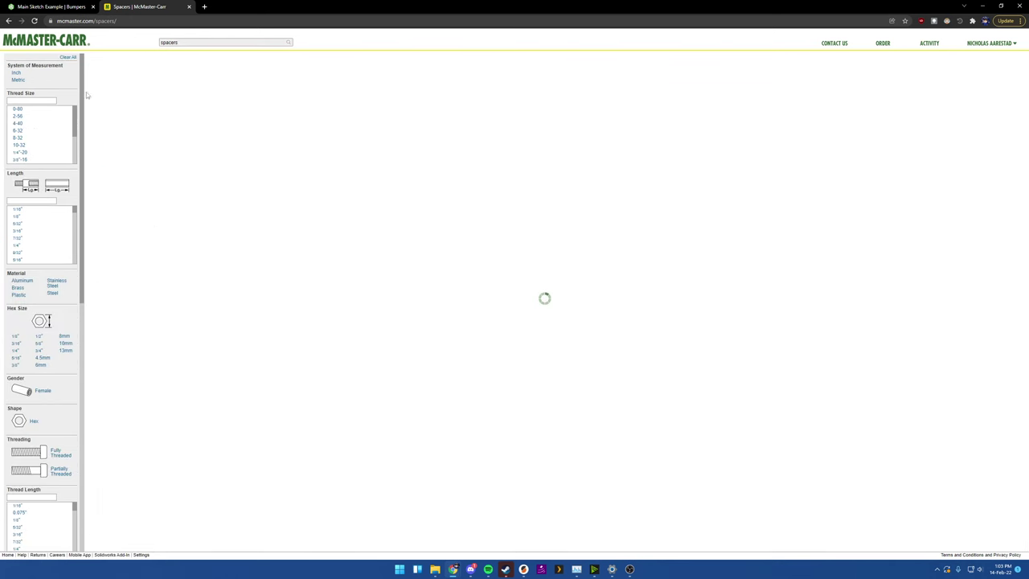
# - Filter the female threaded hex standoffs to thread size 10-32 and length 1"
pyautogui.click(24, 146)
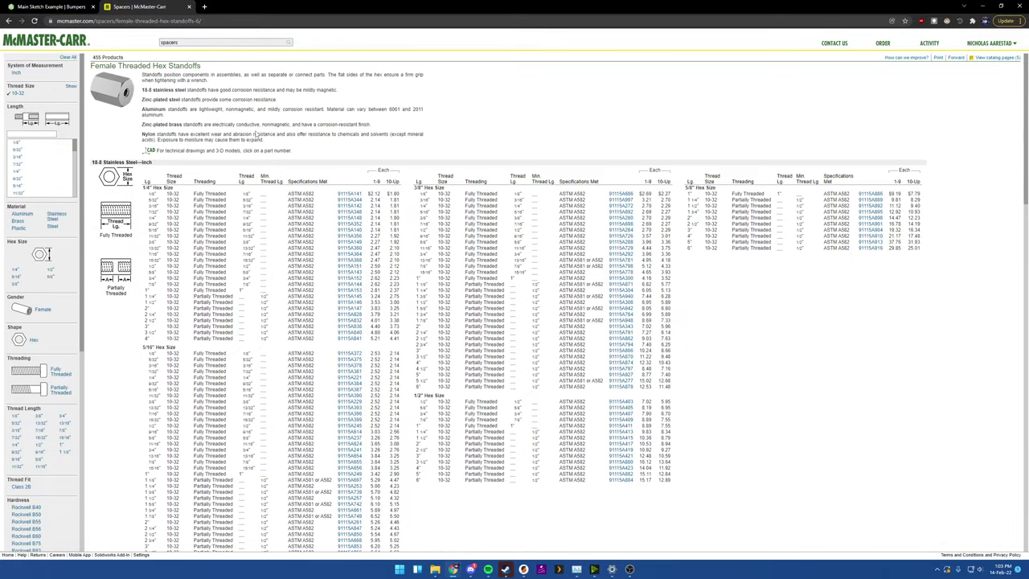
pyautogui.scroll(-4, 114, 121)
pyautogui.scroll(3, 182, 238)
pyautogui.scroll(-3, 48, 165)
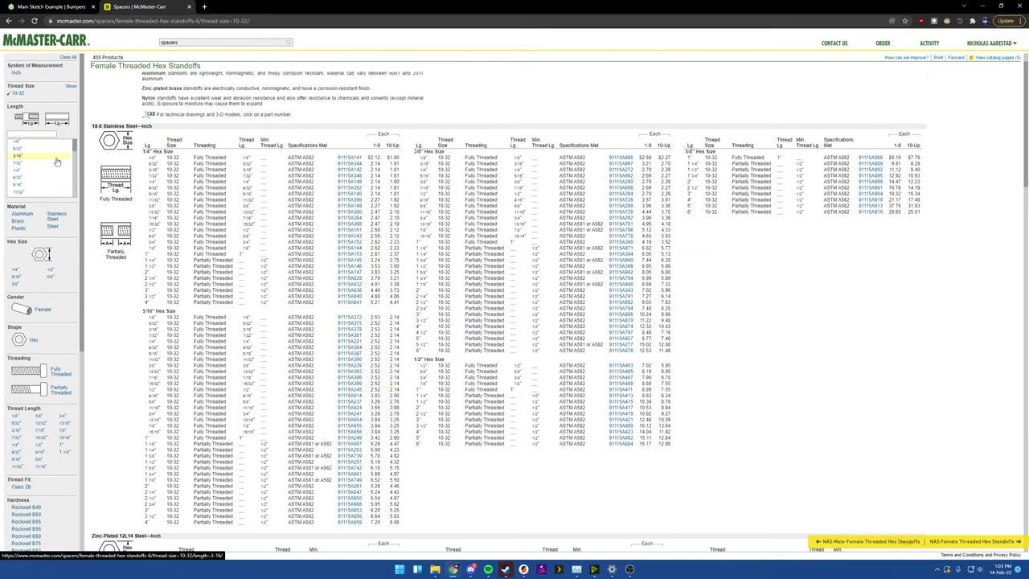
pyautogui.click(43, 167)
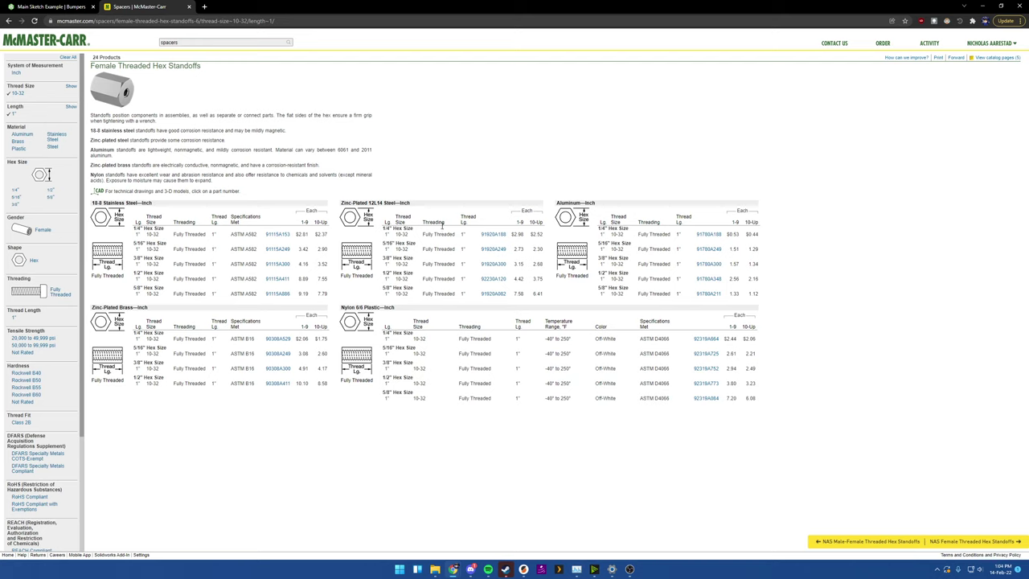
# - Download the 3-D STEP model of the aluminum 5/8" hex standoff 91780A211 and switch back to the Onshape Bumpers assembly
pyautogui.click(716, 296)
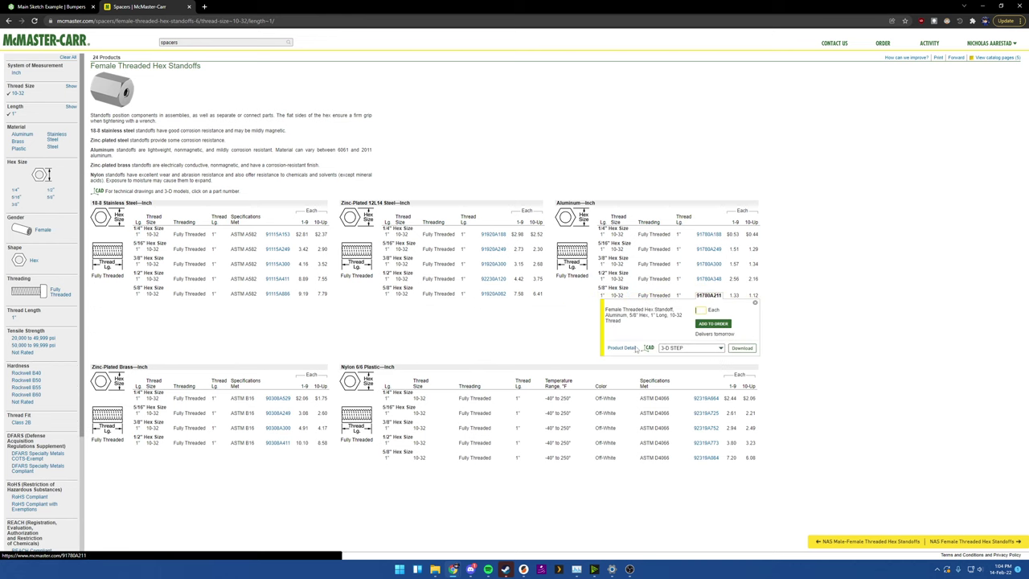
pyautogui.click(742, 348)
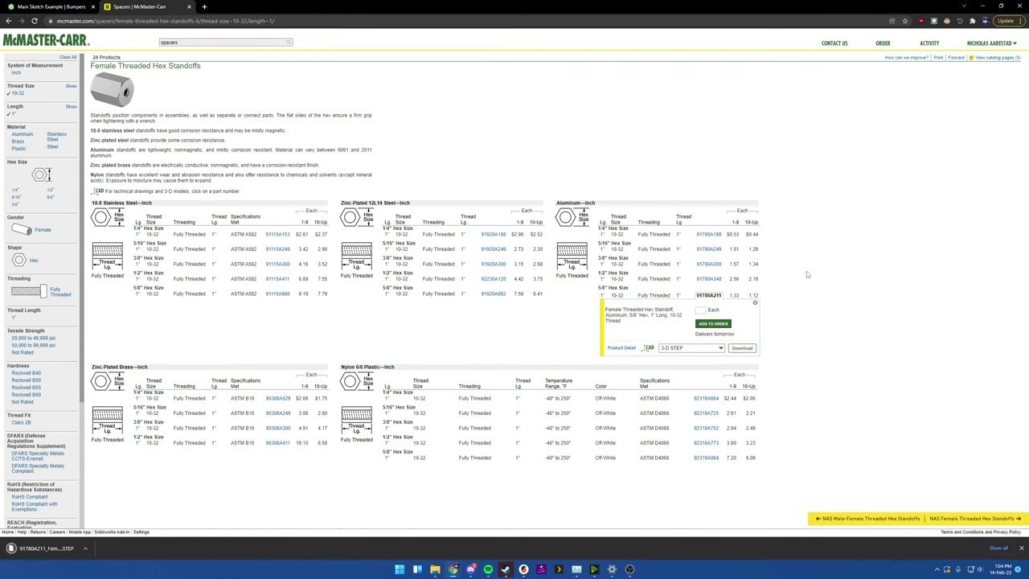
pyautogui.click(38, 8)
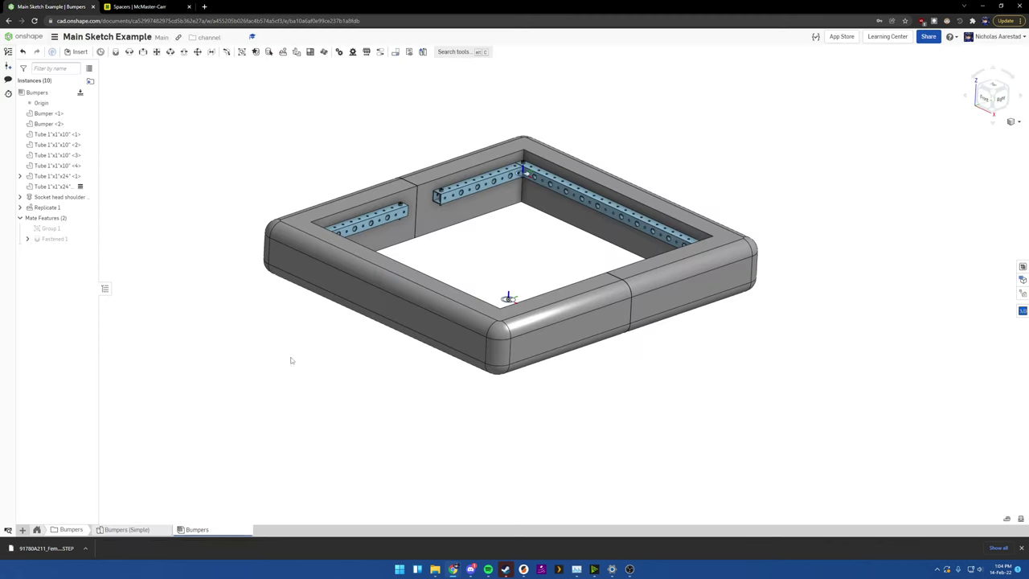
# - Import the downloaded file 91780A211_Female Threaded Hex Standoff.STEP into this document with the default import options
pyautogui.click(79, 52)
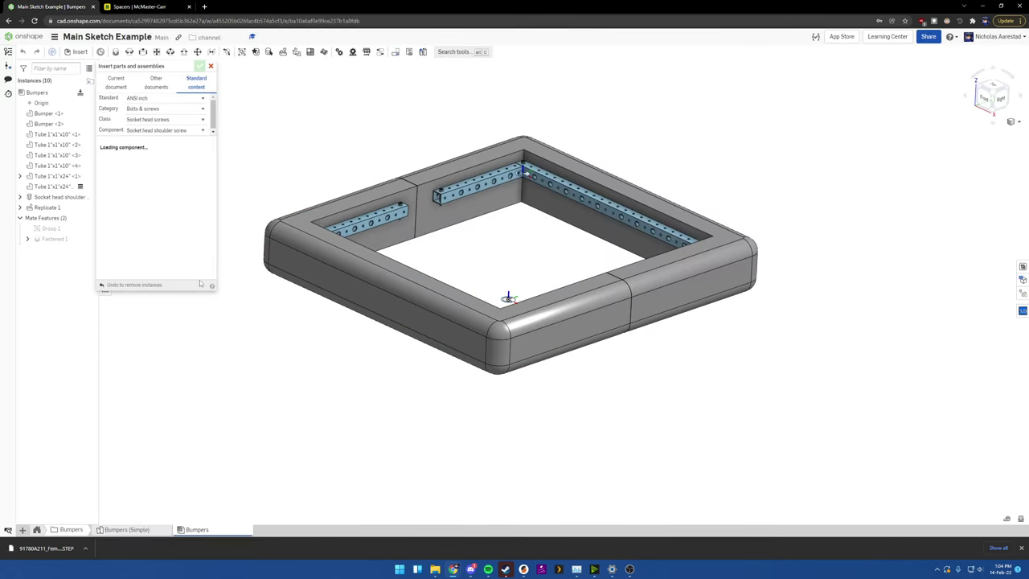
pyautogui.click(211, 67)
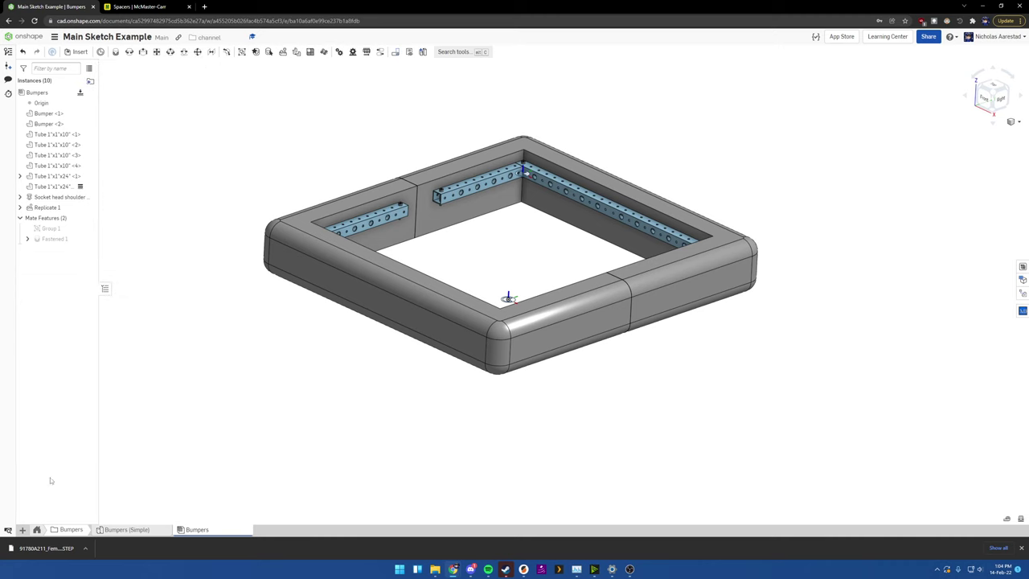
pyautogui.click(23, 530)
pyautogui.click(41, 518)
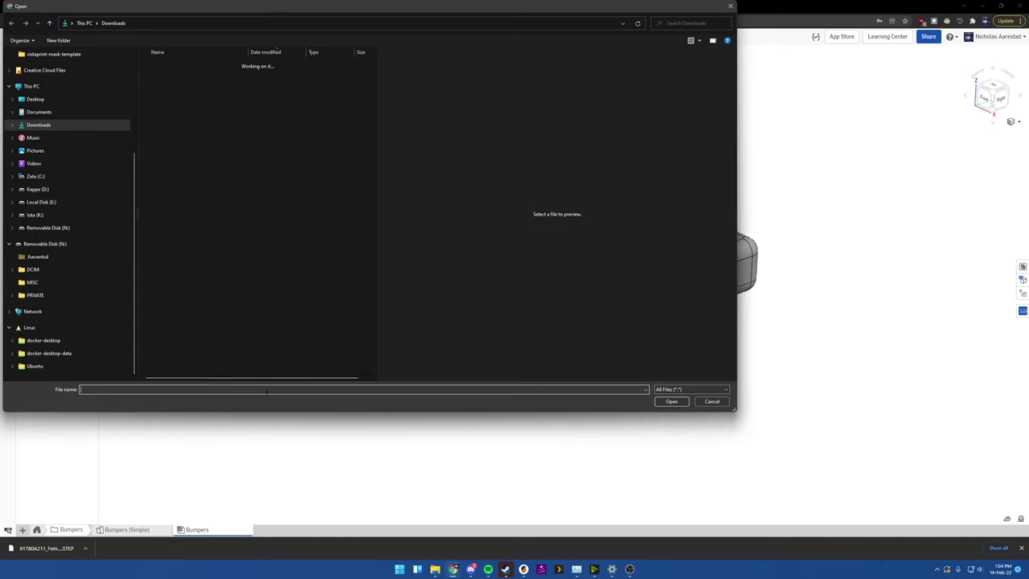
pyautogui.click(236, 77)
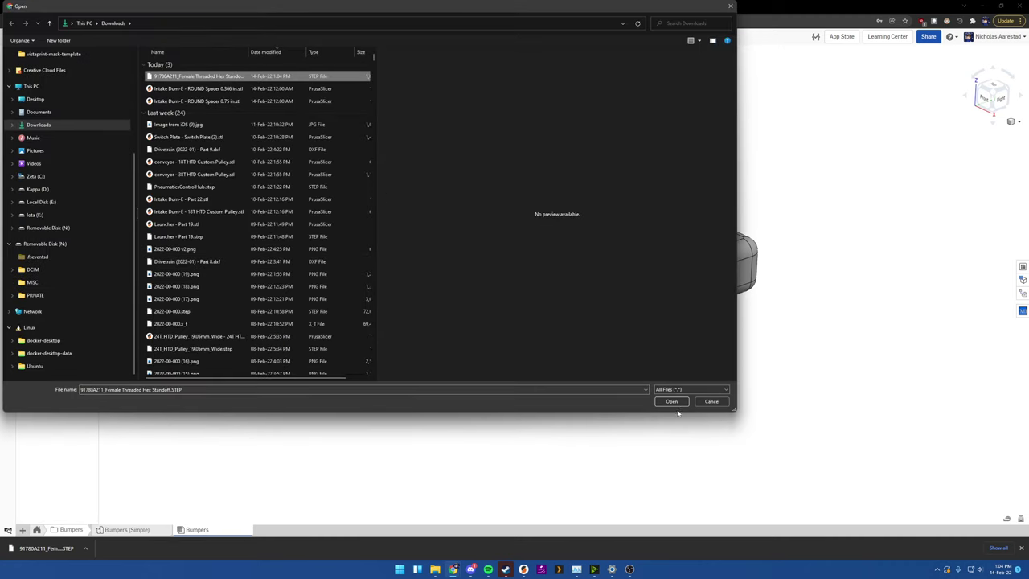
pyautogui.click(672, 402)
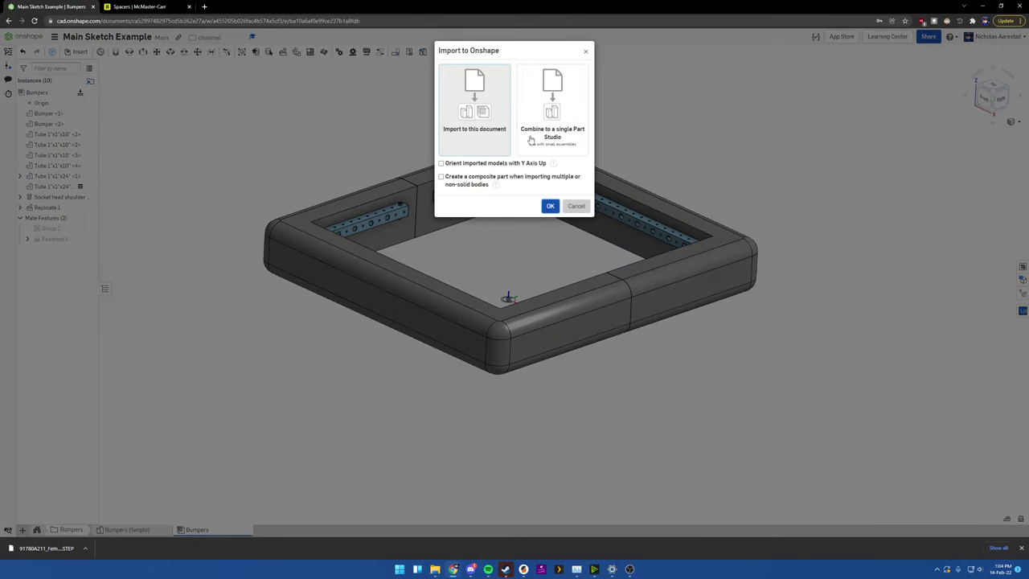
pyautogui.click(551, 206)
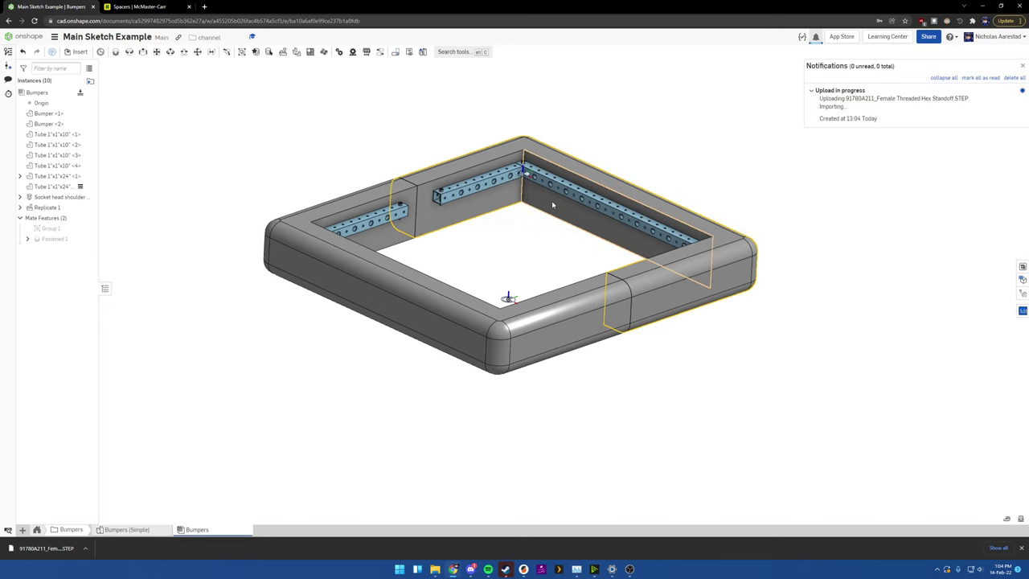
# - Return to full screen and open the imported 91780A211 hex standoff's Part Studio from the Bumpers folder
pyautogui.press('F11')
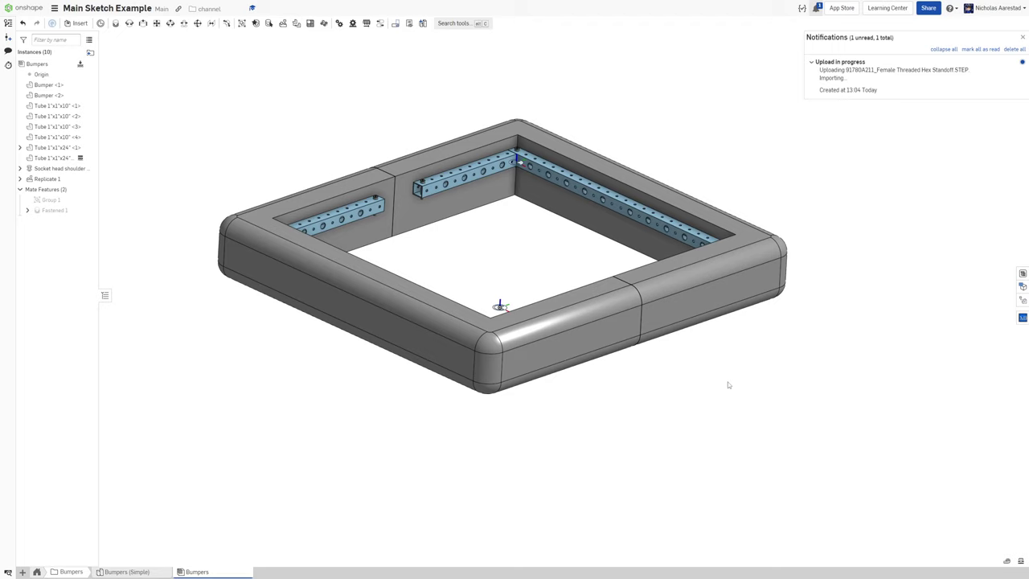
pyautogui.click(48, 570)
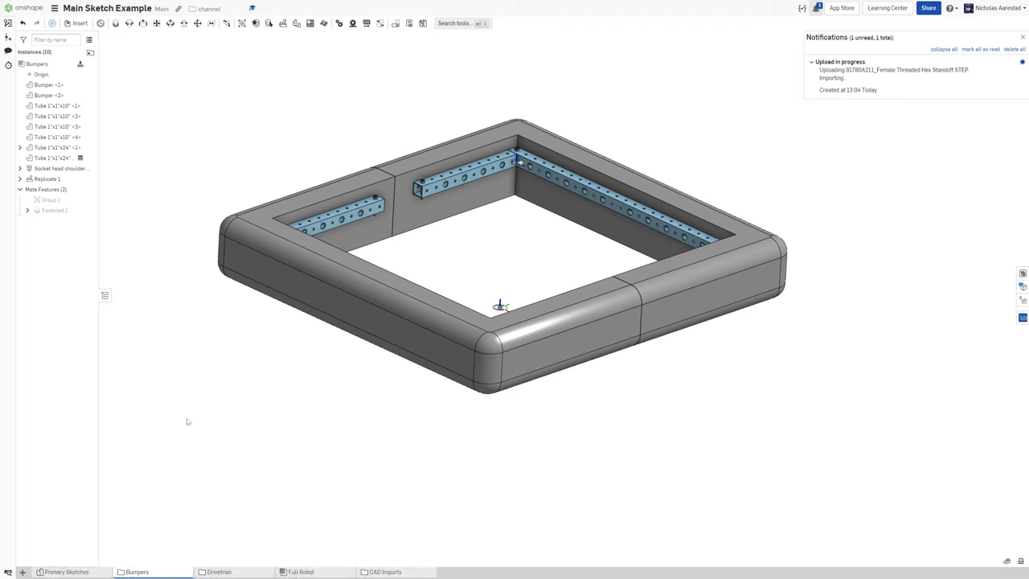
pyautogui.scroll(-2, 306, 443)
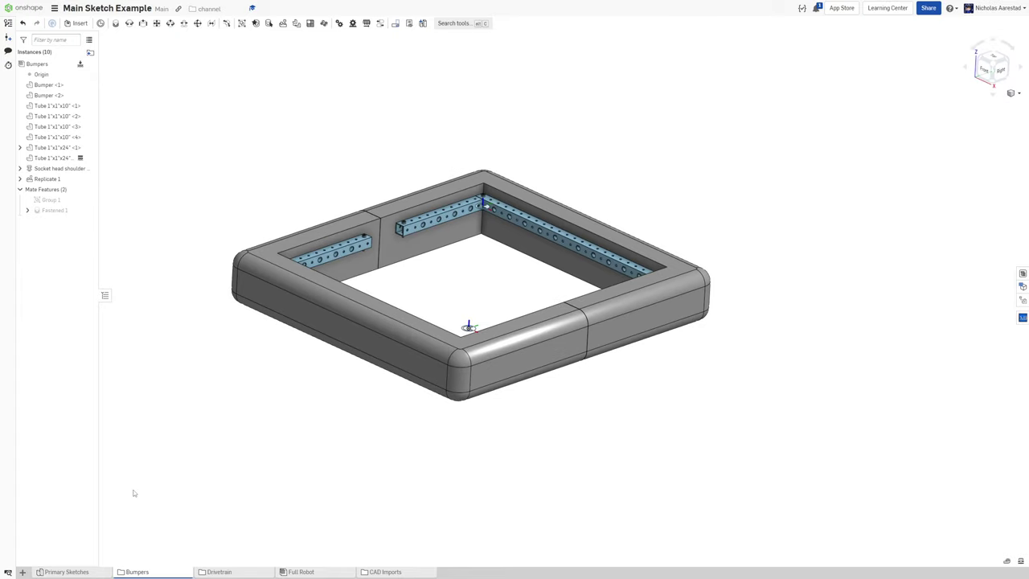
pyautogui.click(162, 572)
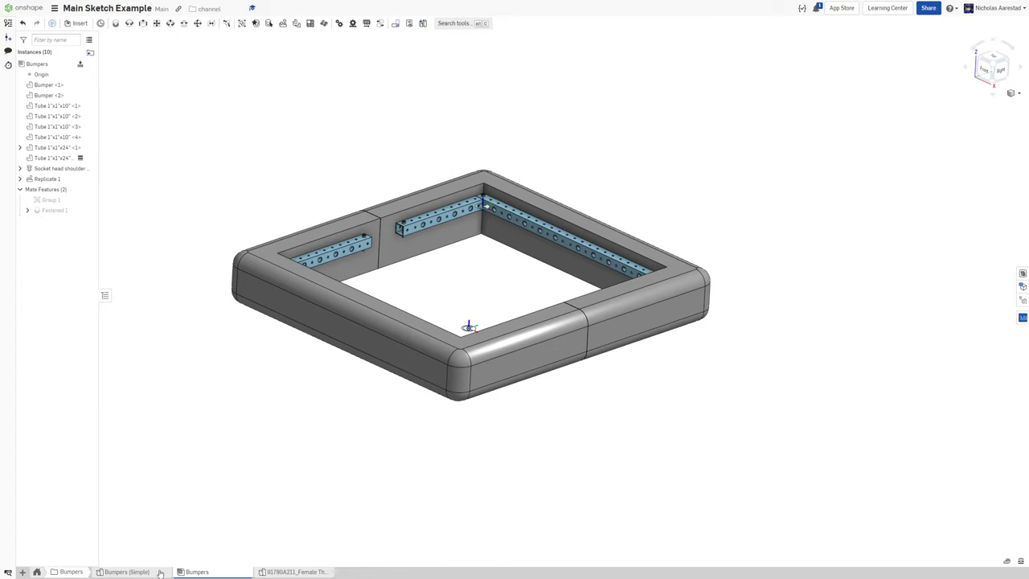
pyautogui.click(317, 572)
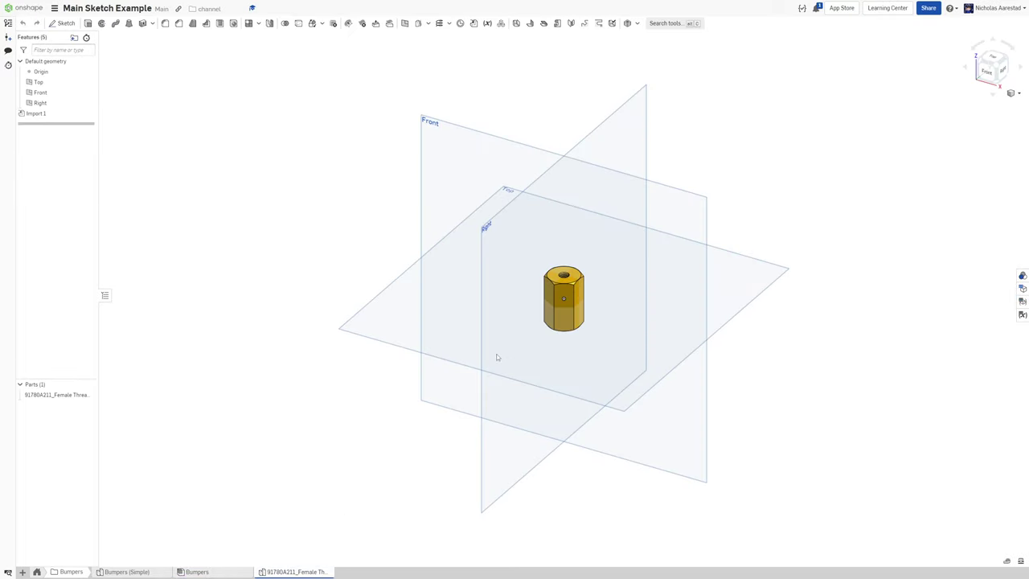
# - Assign the material Aluminum - 6061 from the Onshape Material Library to the imported hex standoff part
pyautogui.rightClick(95, 395)
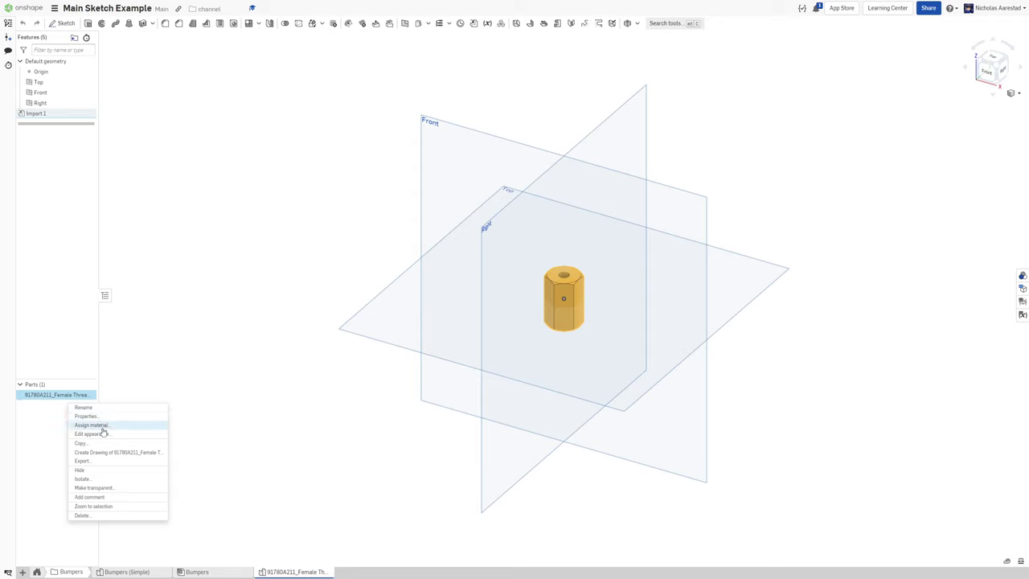
pyautogui.click(102, 428)
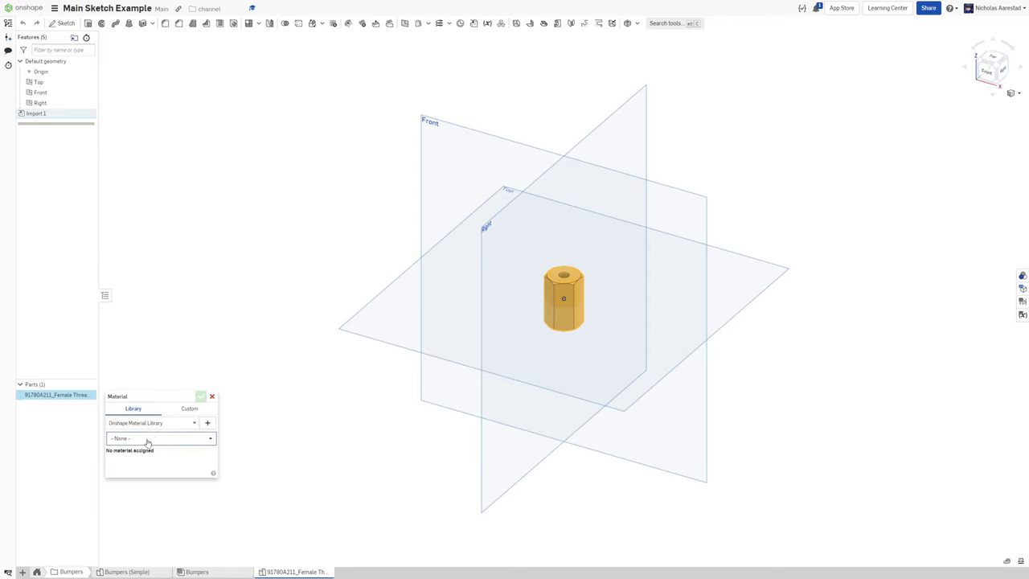
pyautogui.click(148, 440)
pyautogui.write('al')
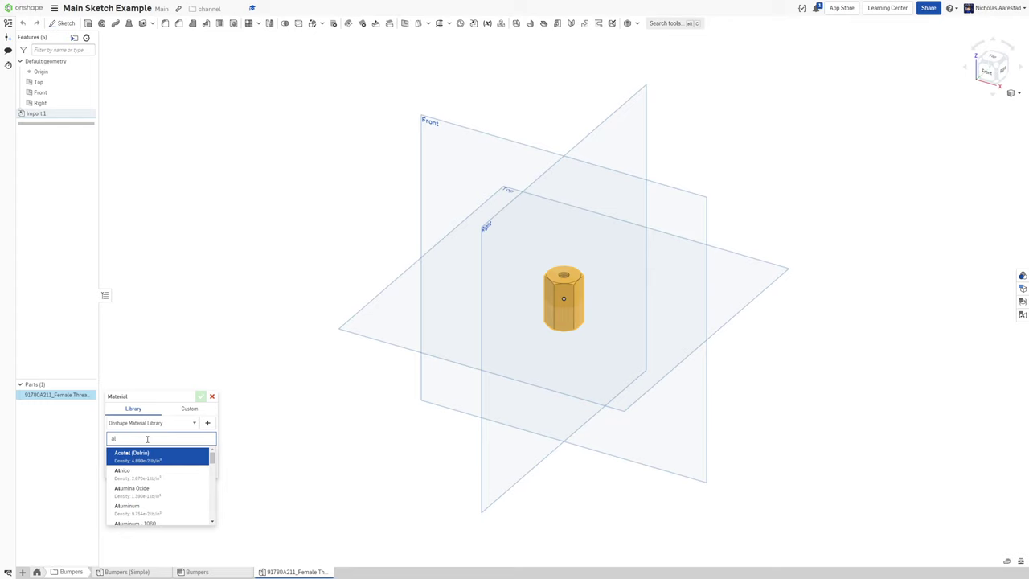
pyautogui.write('umin')
pyautogui.scroll(-2, 170, 496)
pyautogui.scroll(2, 171, 498)
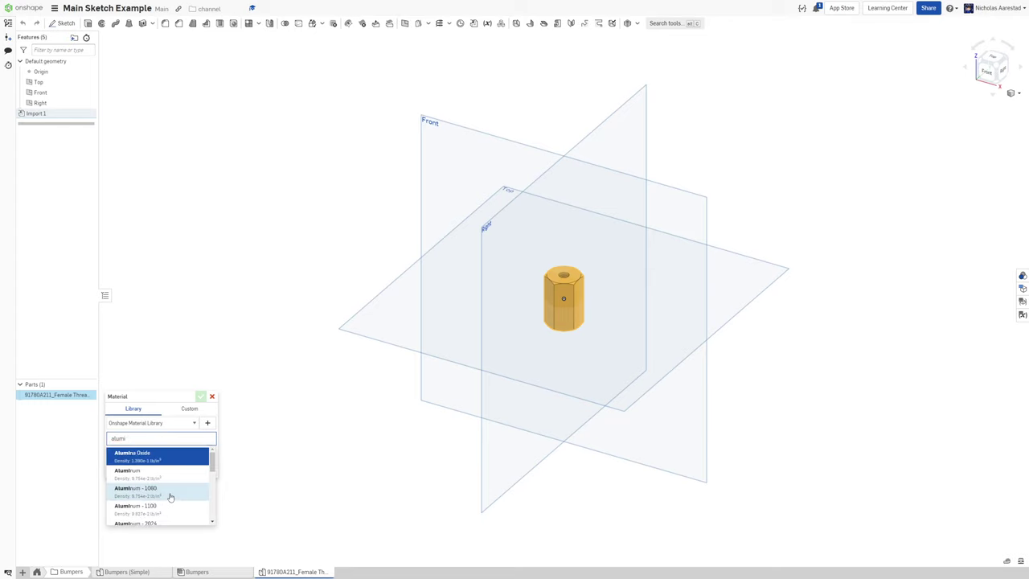
pyautogui.hotkey('ctrl', 'a')
pyautogui.write('606')
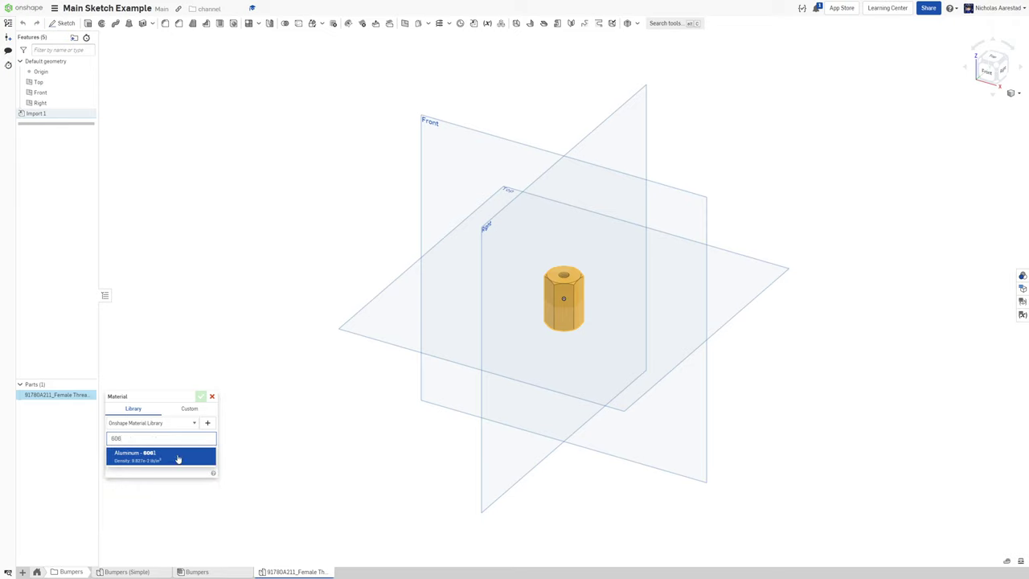
pyautogui.click(178, 455)
pyautogui.click(201, 397)
# - Set the hex standoff's appearance to the grey colour AAB2C3
pyautogui.rightClick(49, 397)
pyautogui.click(84, 432)
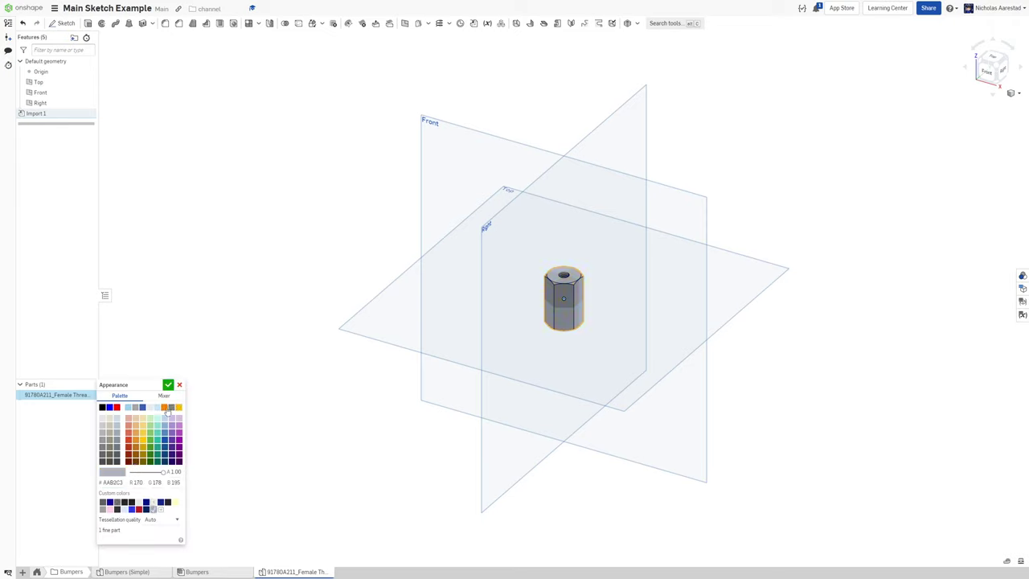
pyautogui.click(167, 385)
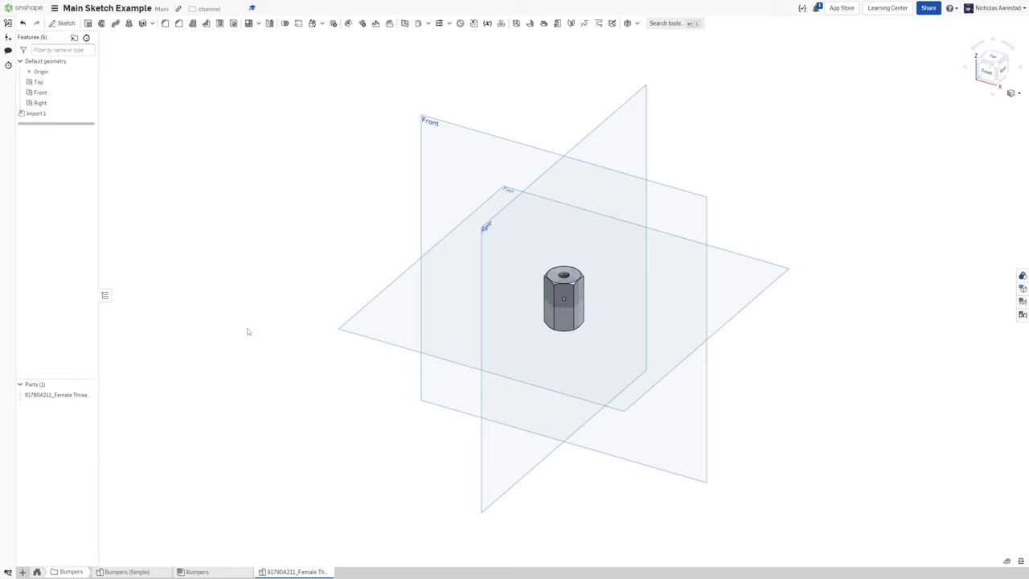
# - Insert one 91780A211 hex standoff from the current document into the Bumpers assembly, placing it in the open area inside the frame
pyautogui.click(197, 572)
pyautogui.scroll(3, 221, 81)
pyautogui.click(79, 24)
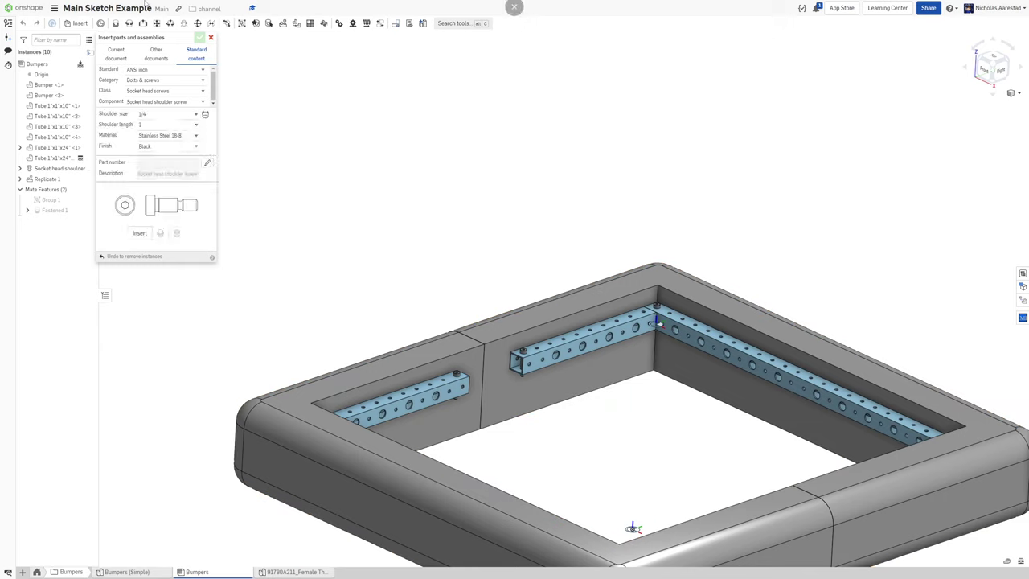
pyautogui.click(117, 55)
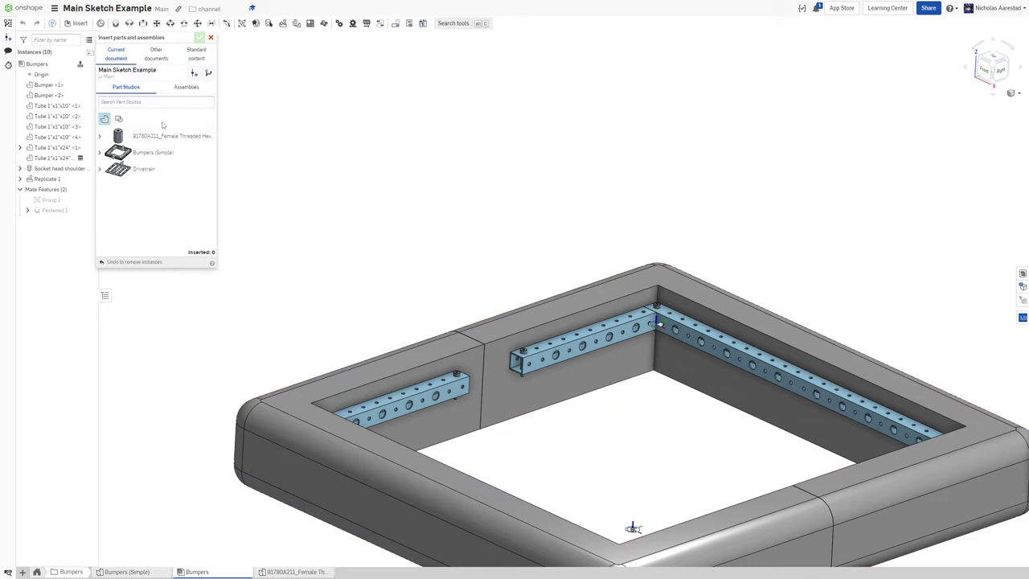
pyautogui.click(170, 136)
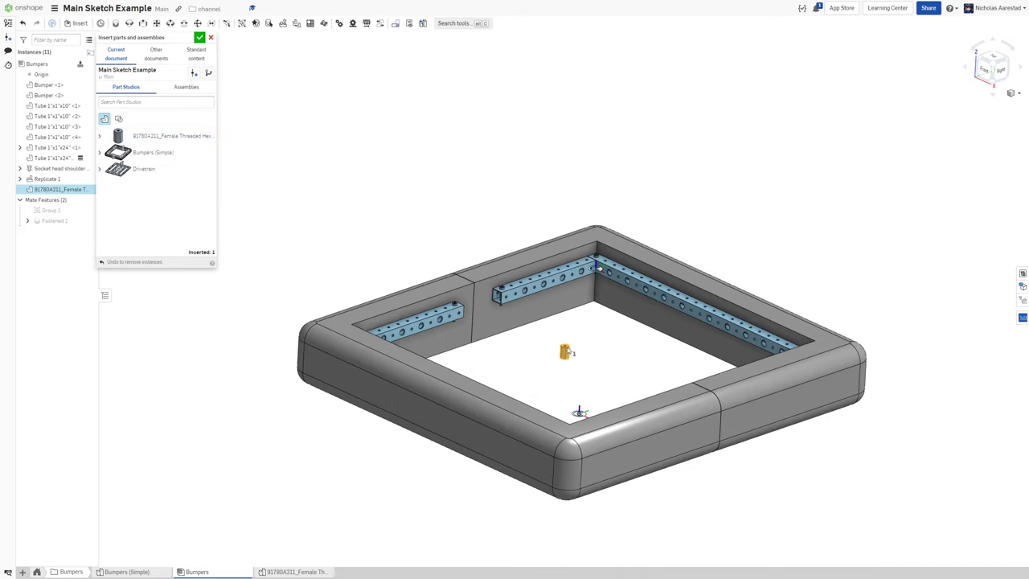
pyautogui.click(568, 347)
pyautogui.click(201, 38)
# - Start a Fastened mate for the newly inserted hex standoff, using its threaded end face
pyautogui.click(116, 23)
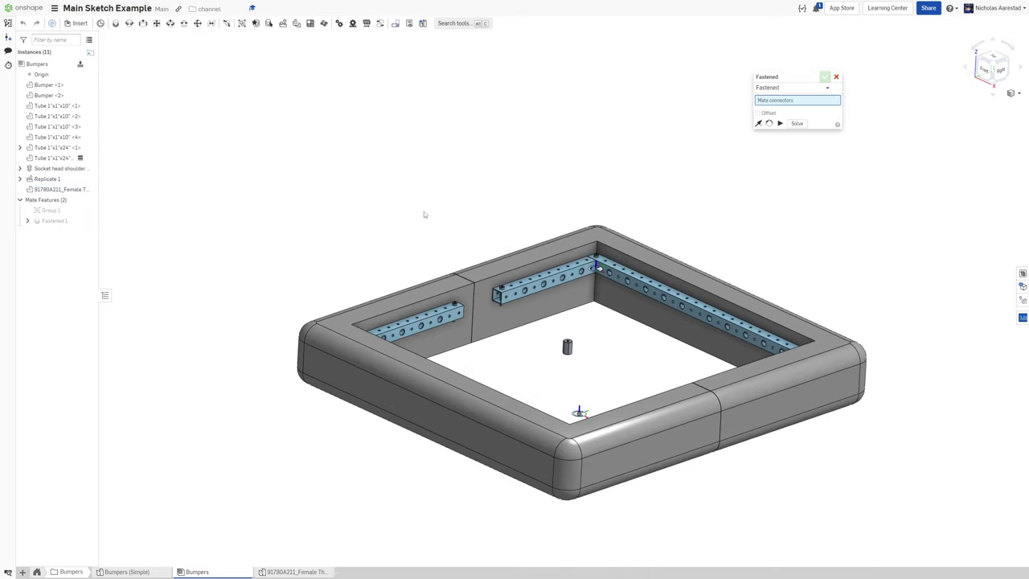
pyautogui.scroll(8, 584, 344)
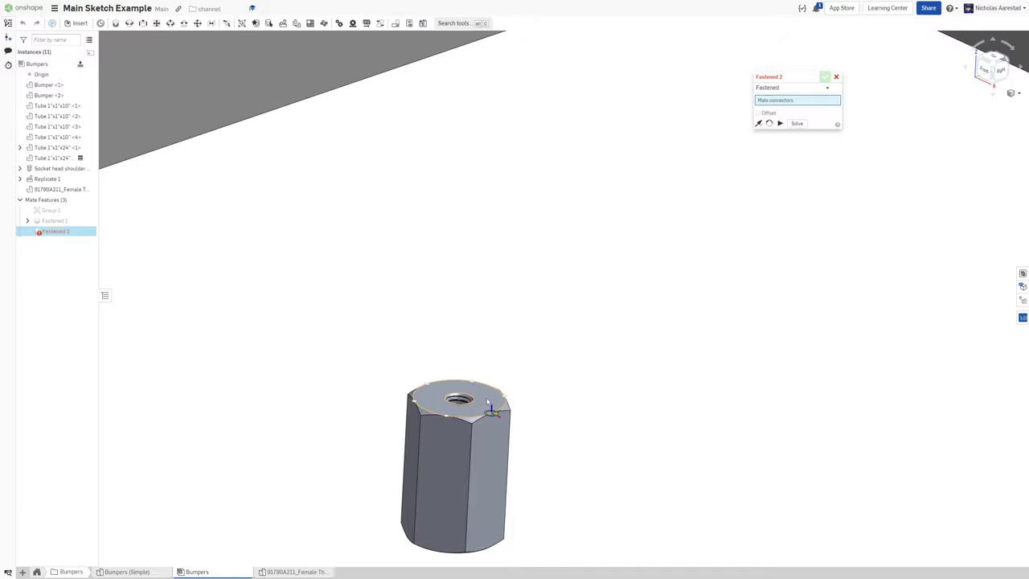
# - Fasten the top of the female threaded standoff to the underside hole at the inner corner of the tube frame
pyautogui.scroll(3, 486, 400)
pyautogui.click(480, 399)
pyautogui.scroll(-10, 549, 394)
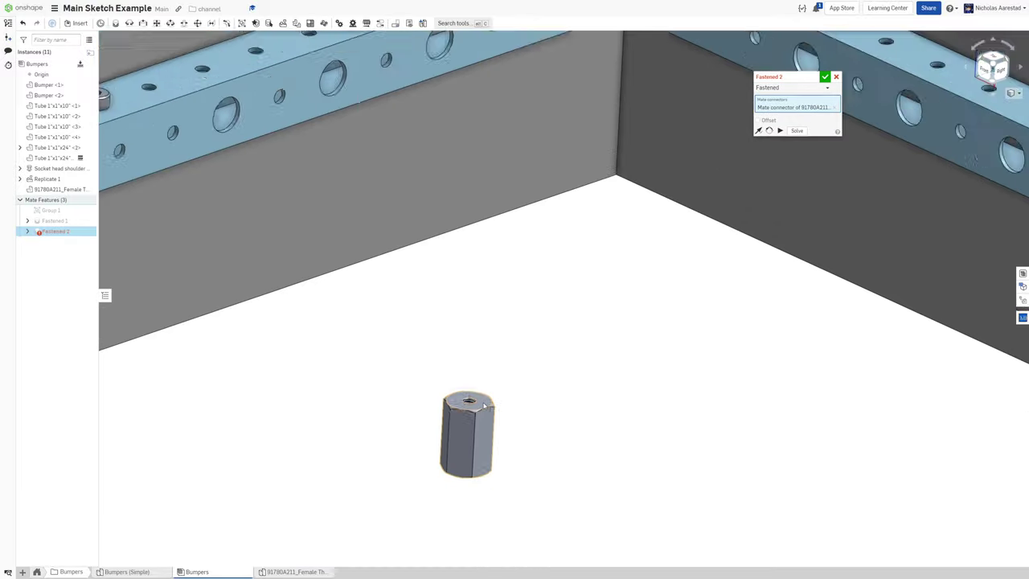
pyautogui.scroll(15, 576, 508)
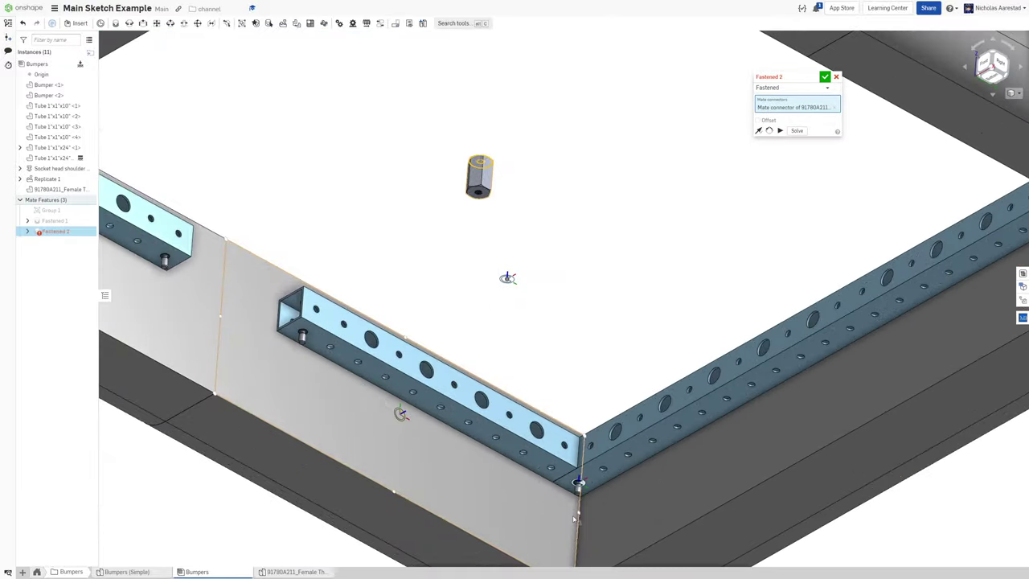
pyautogui.scroll(3, 648, 254)
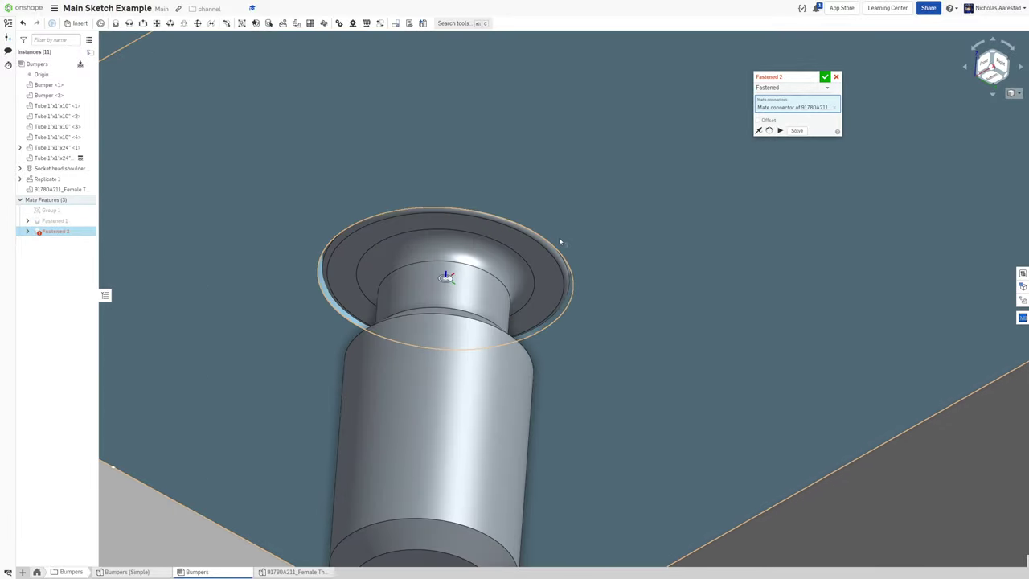
pyautogui.click(572, 291)
pyautogui.scroll(-7, 456, 149)
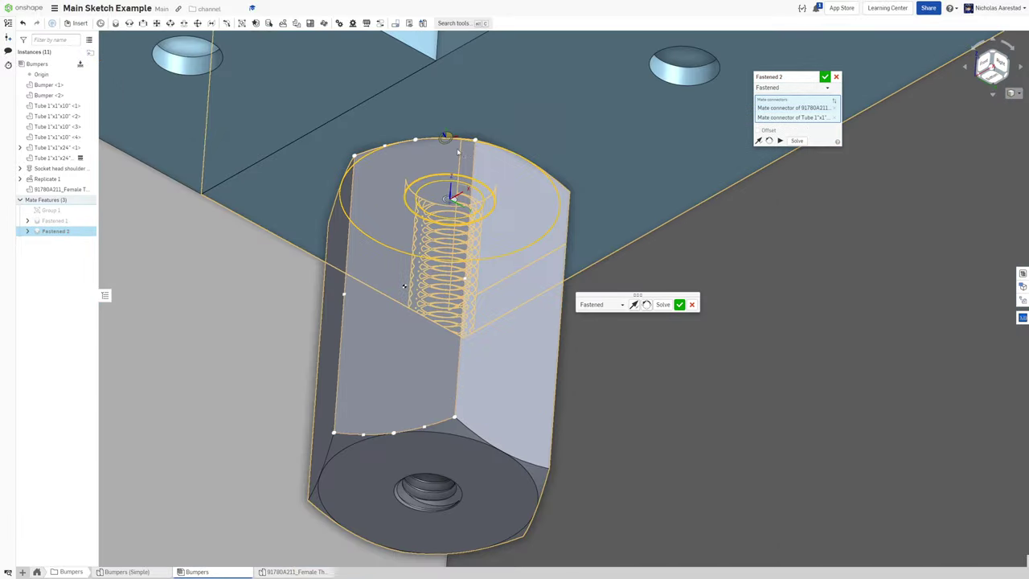
pyautogui.click(826, 77)
pyautogui.scroll(-10, 529, 274)
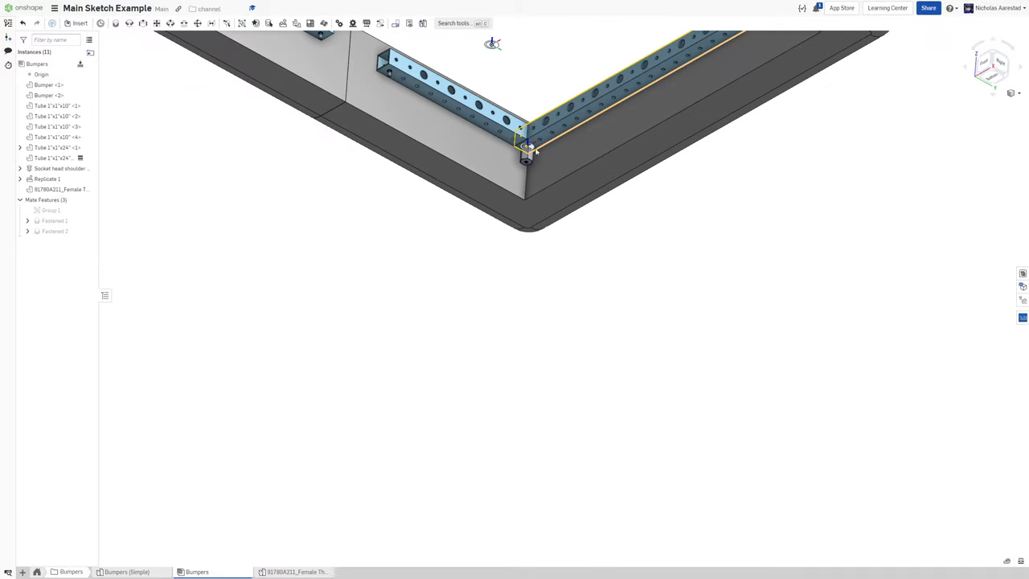
# - Set up a Replicate of the female threaded standoff using Match edges on face, with the underside of Tube 1"x1"x10" <4> as match face
pyautogui.scroll(5, 529, 241)
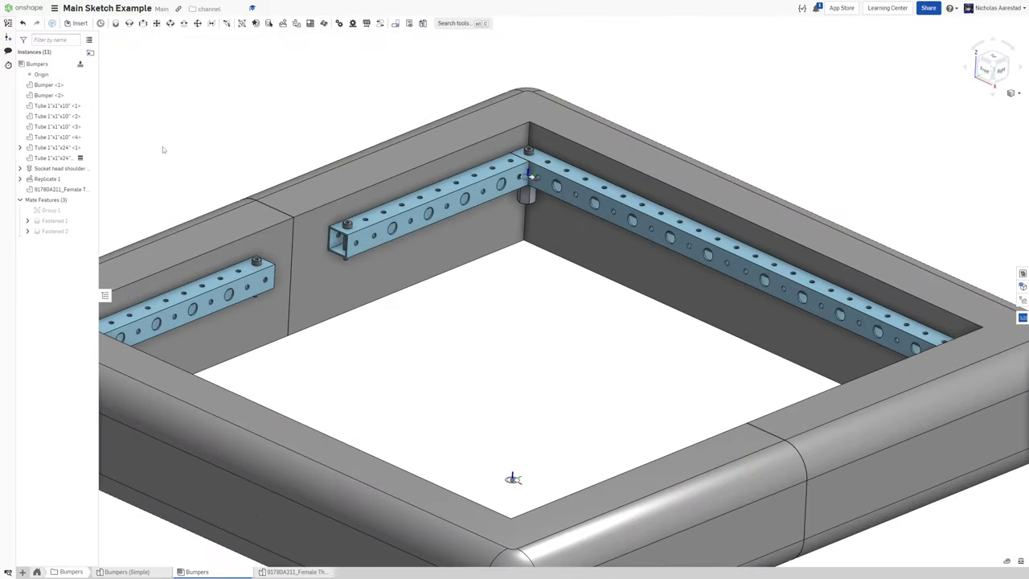
pyautogui.click(61, 189)
pyautogui.click(282, 23)
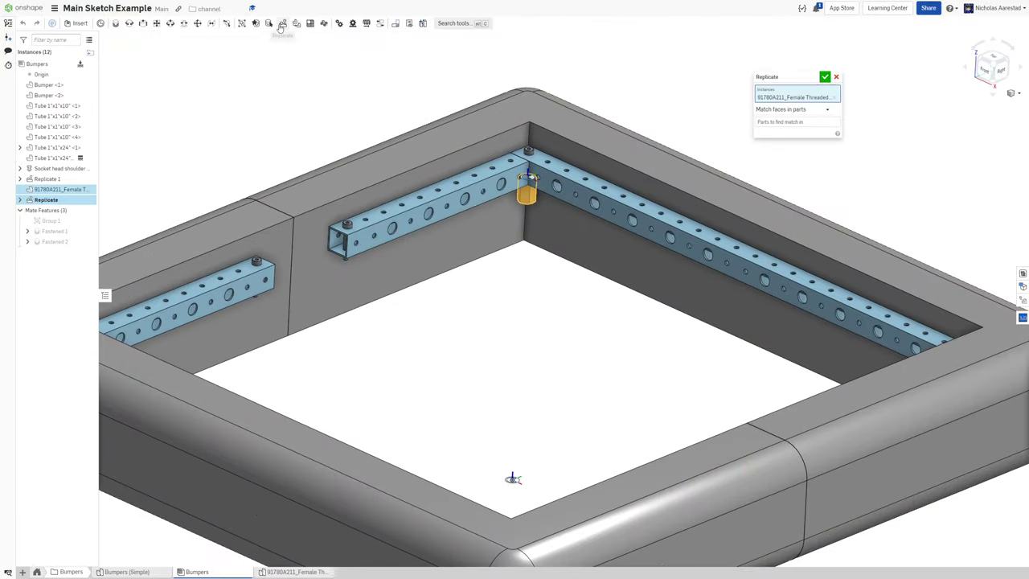
pyautogui.click(794, 124)
pyautogui.scroll(-4, 624, 312)
pyautogui.moveTo(624, 312); pyautogui.dragTo(563, 229, button='right')
pyautogui.scroll(-3, 562, 228)
pyautogui.scroll(10, 523, 372)
pyautogui.click(507, 354)
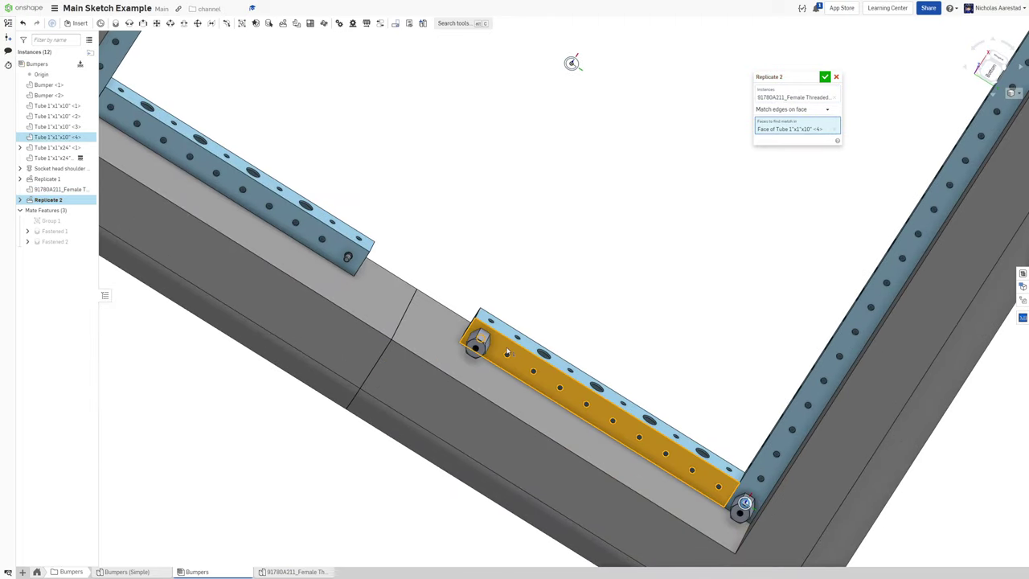
# - Add the undersides of the other three 10-inch tubes and both 24-inch tubes as match faces and complete the standoff replicate
pyautogui.scroll(-4, 707, 207)
pyautogui.scroll(5, 760, 218)
pyautogui.click(759, 217)
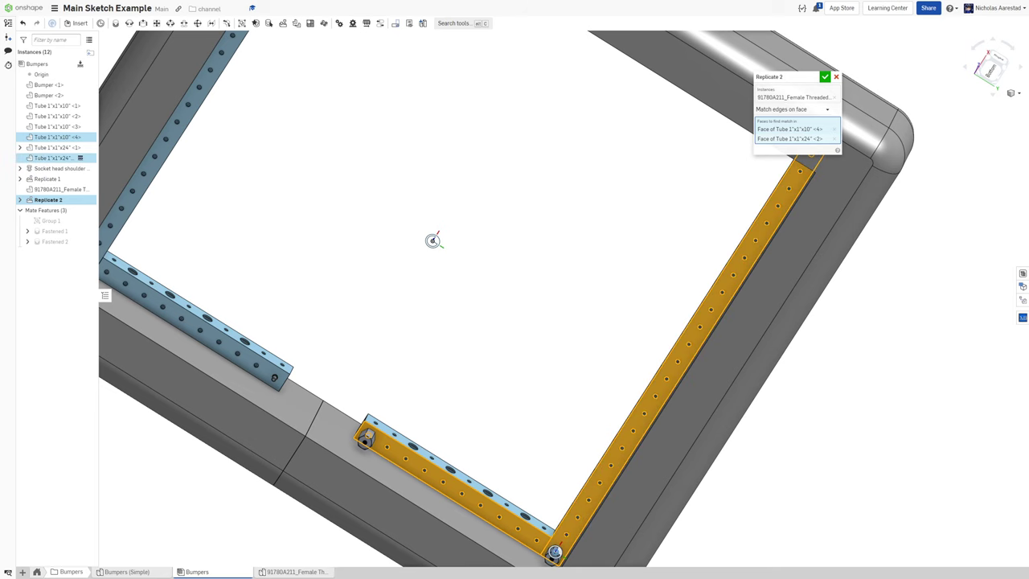
pyautogui.scroll(-5, 694, 209)
pyautogui.click(671, 141)
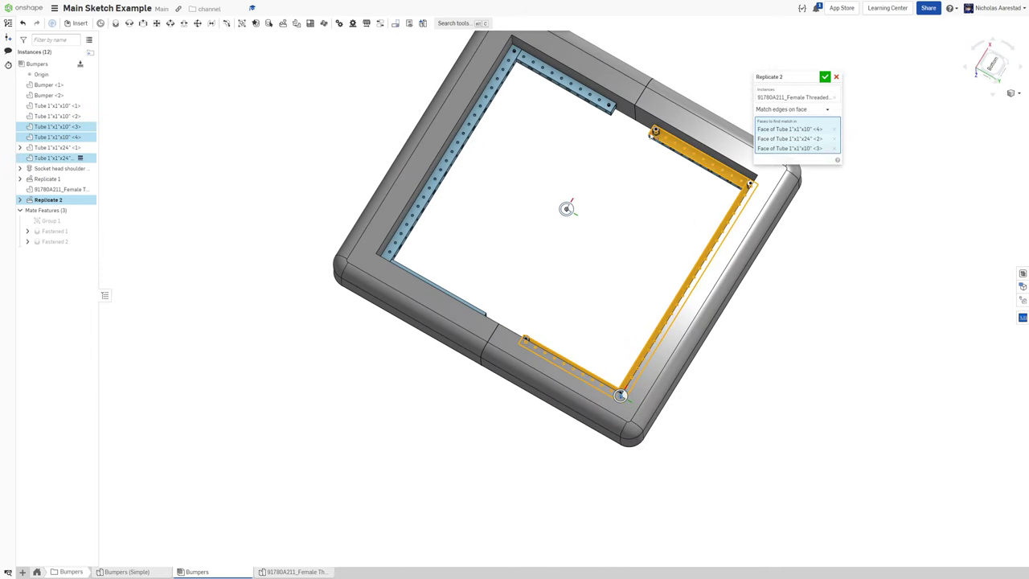
pyautogui.click(548, 72)
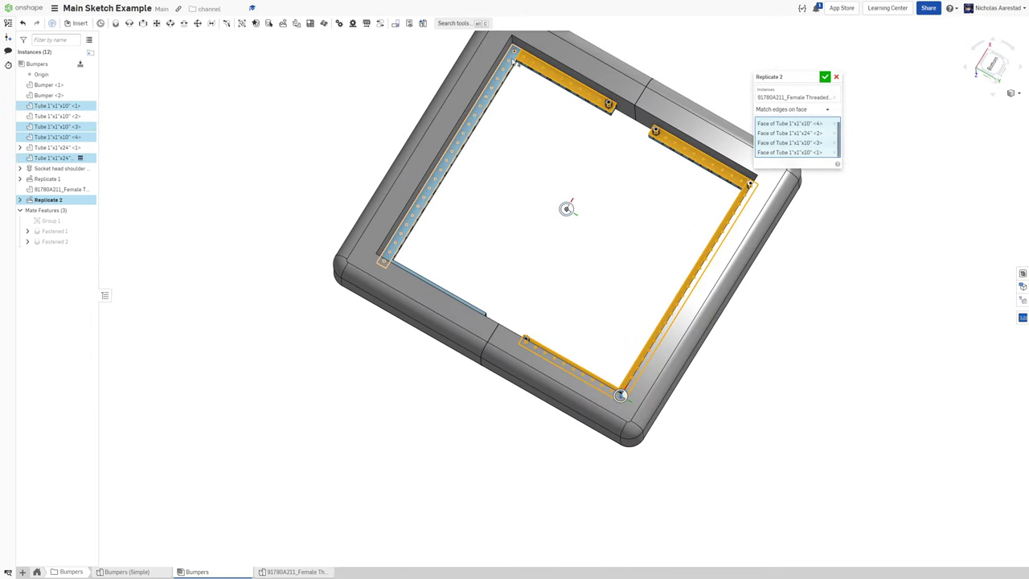
pyautogui.click(515, 53)
pyautogui.moveTo(536, 156); pyautogui.dragTo(465, 215, button='right')
pyautogui.scroll(10, 595, 363)
pyautogui.click(595, 364)
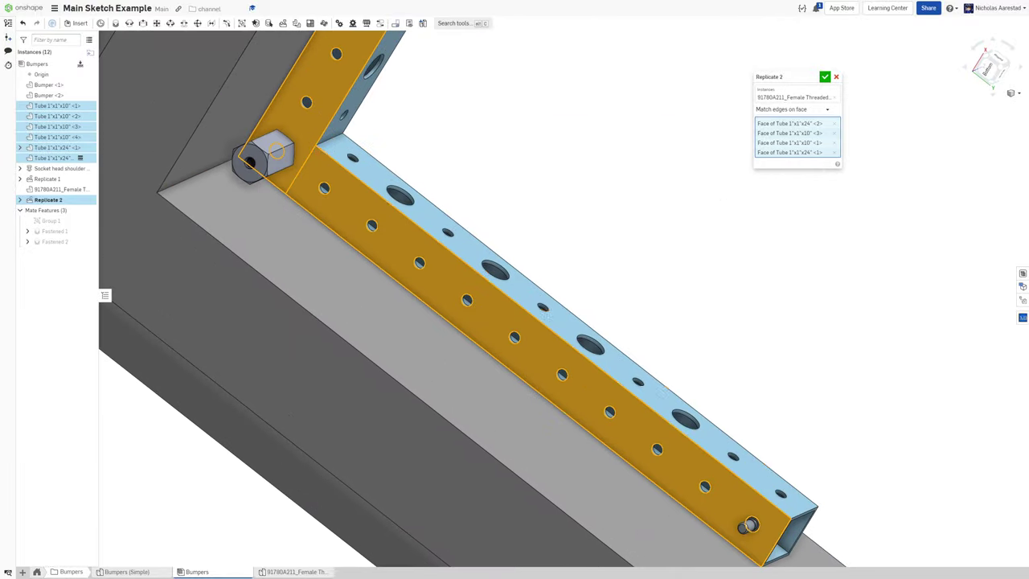
pyautogui.click(824, 78)
# - Examine the replicated standoffs at the tube corners and ends from below and from several angles
pyautogui.scroll(-8, 503, 222)
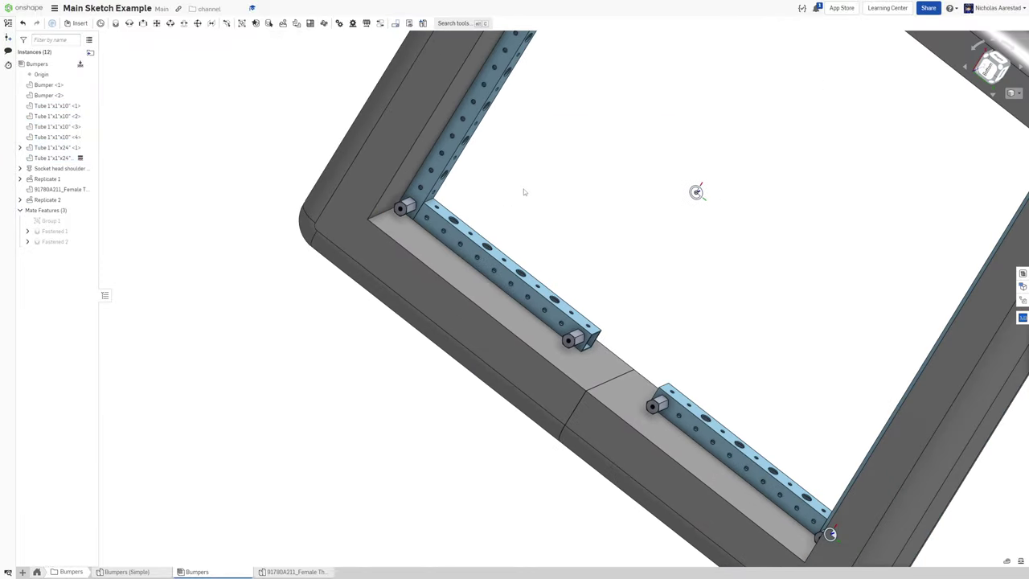
pyautogui.moveTo(526, 190); pyautogui.dragTo(556, 282, button='right')
pyautogui.scroll(10, 470, 234)
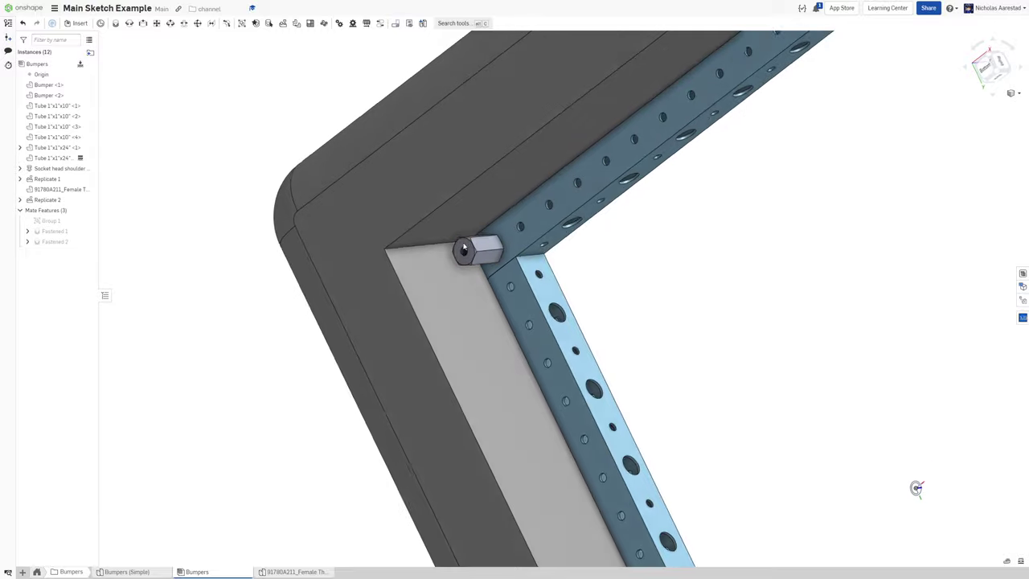
pyautogui.moveTo(464, 247); pyautogui.dragTo(404, 219, button='right')
pyautogui.scroll(-6, 468, 273)
pyautogui.scroll(6, 466, 273)
pyautogui.moveTo(459, 505); pyautogui.dragTo(527, 222, button='right')
pyautogui.scroll(3, 423, 254)
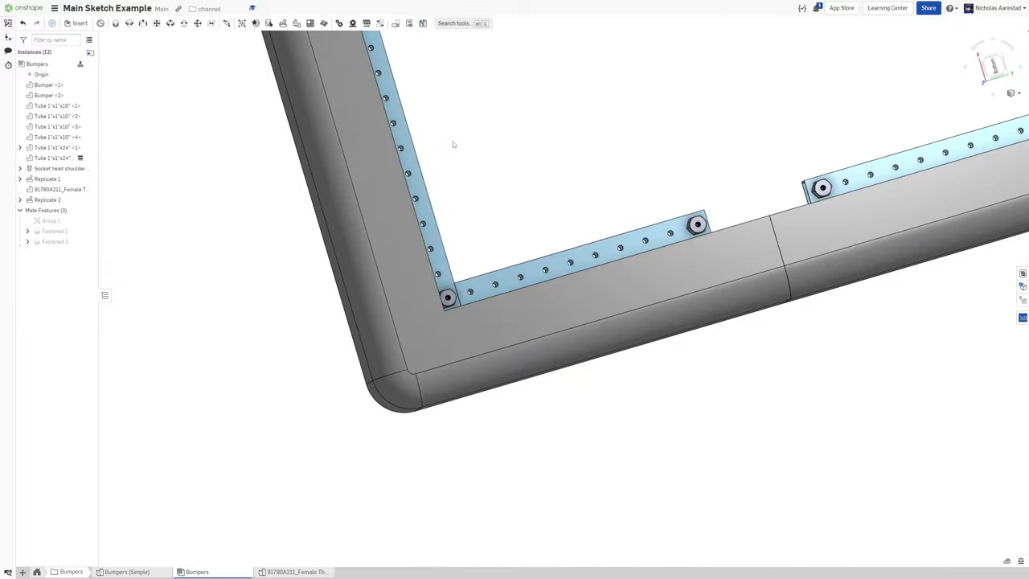
pyautogui.scroll(-3, 454, 145)
pyautogui.scroll(5, 457, 213)
pyautogui.moveTo(458, 212); pyautogui.dragTo(420, 299, button='right')
pyautogui.scroll(-4, 421, 298)
pyautogui.moveTo(448, 235); pyautogui.dragTo(461, 522, button='right')
pyautogui.scroll(8, 447, 248)
pyautogui.scroll(-4, 420, 249)
pyautogui.scroll(-5, 420, 250)
pyautogui.moveTo(426, 354); pyautogui.dragTo(464, 254, button='right')
pyautogui.scroll(-2, 464, 253)
pyautogui.scroll(6, 406, 395)
pyautogui.moveTo(404, 396); pyautogui.dragTo(362, 346, button='right')
# - Insert an ANSI inch socket button head cap screw from standard content, size #10-32 and length 2.5, beside the bumper frame
pyautogui.scroll(4, 392, 316)
pyautogui.click(79, 23)
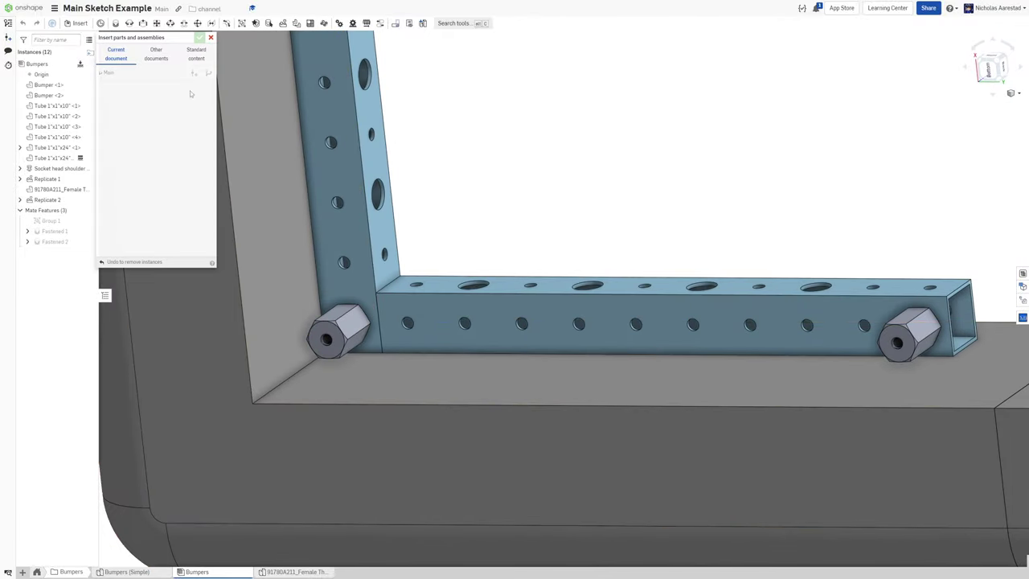
pyautogui.click(193, 51)
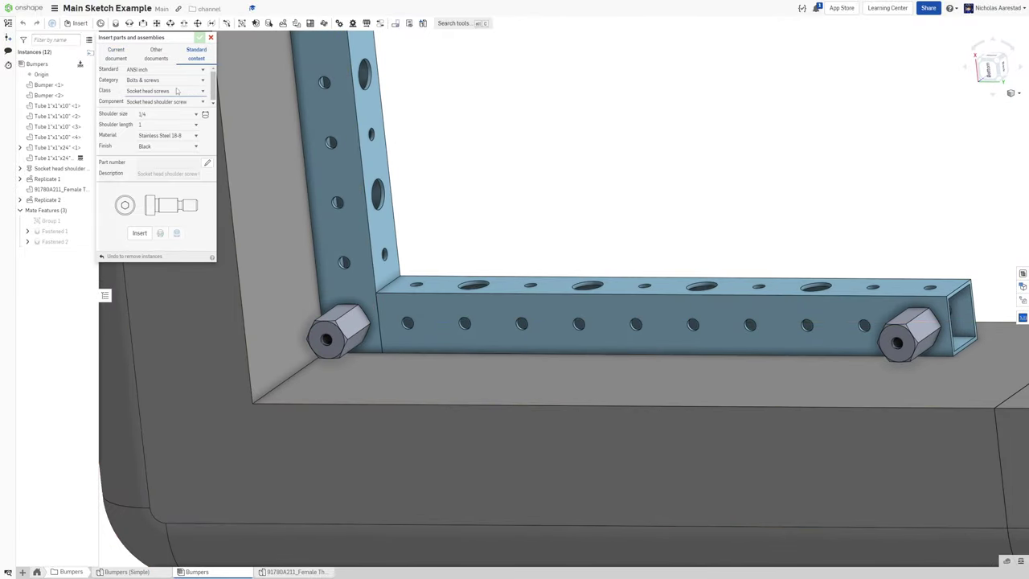
pyautogui.click(156, 102)
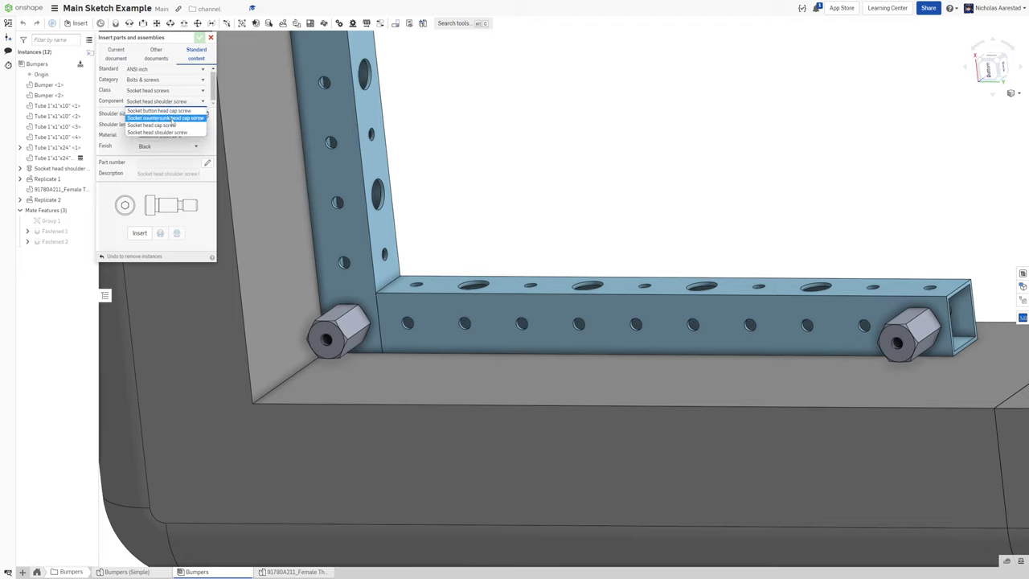
pyautogui.click(164, 112)
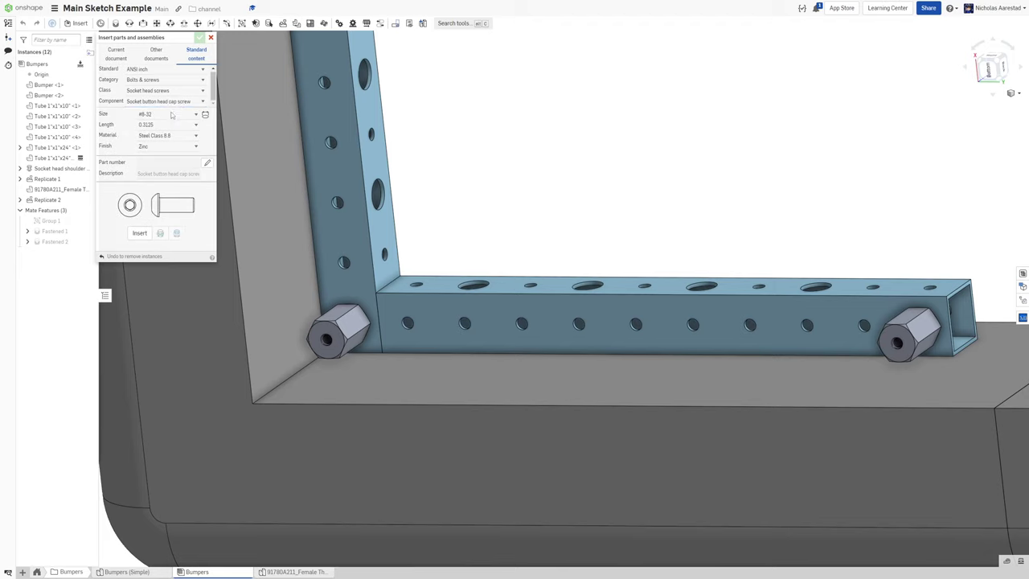
pyautogui.click(171, 117)
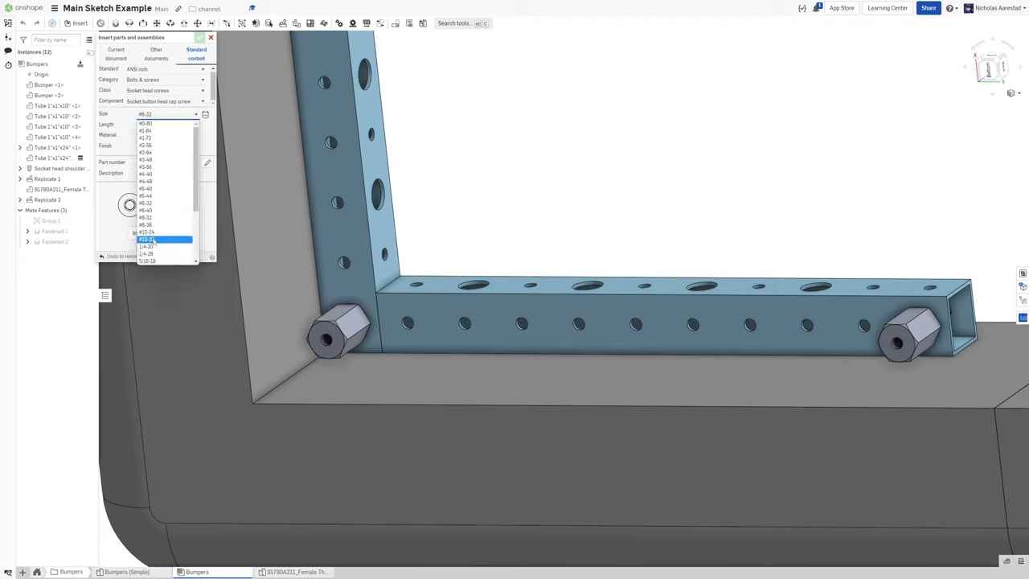
pyautogui.click(147, 239)
pyautogui.scroll(-3, 570, 186)
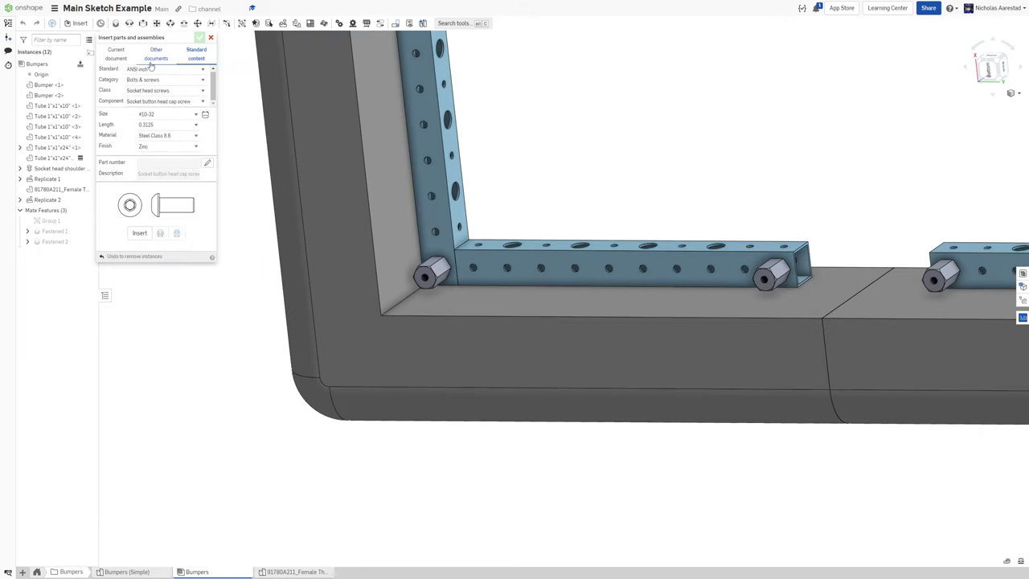
pyautogui.click(174, 127)
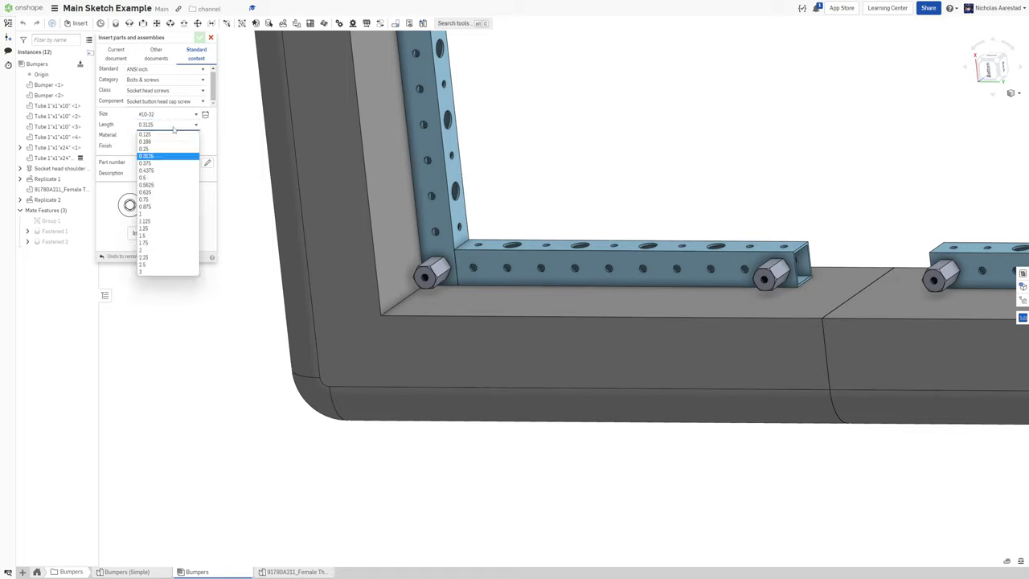
pyautogui.click(150, 265)
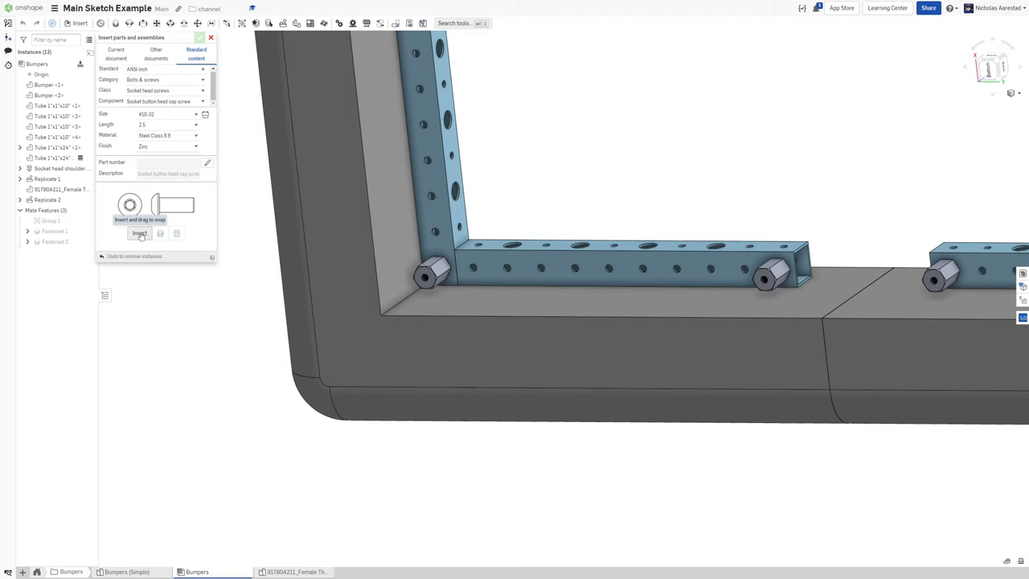
pyautogui.click(139, 233)
pyautogui.scroll(-2, 540, 256)
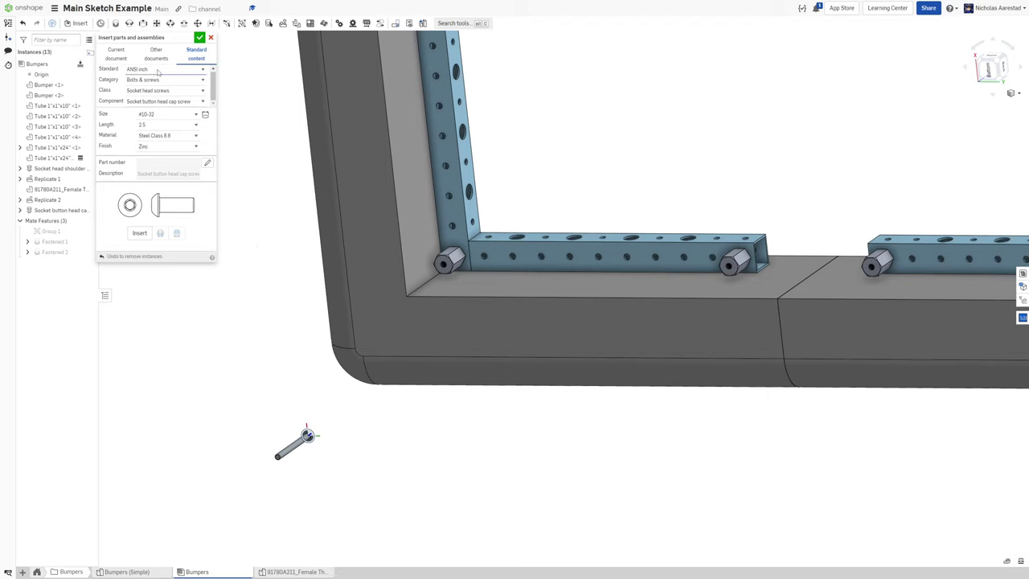
# - Insert a #10 Type B regular flat washer from standard content beside the bumper frame
pyautogui.click(146, 79)
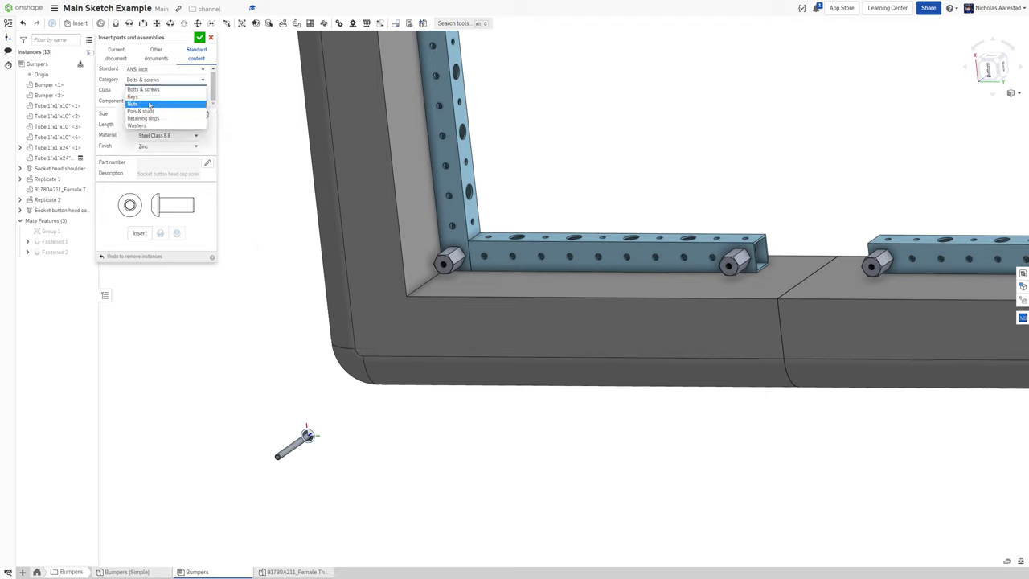
pyautogui.click(147, 127)
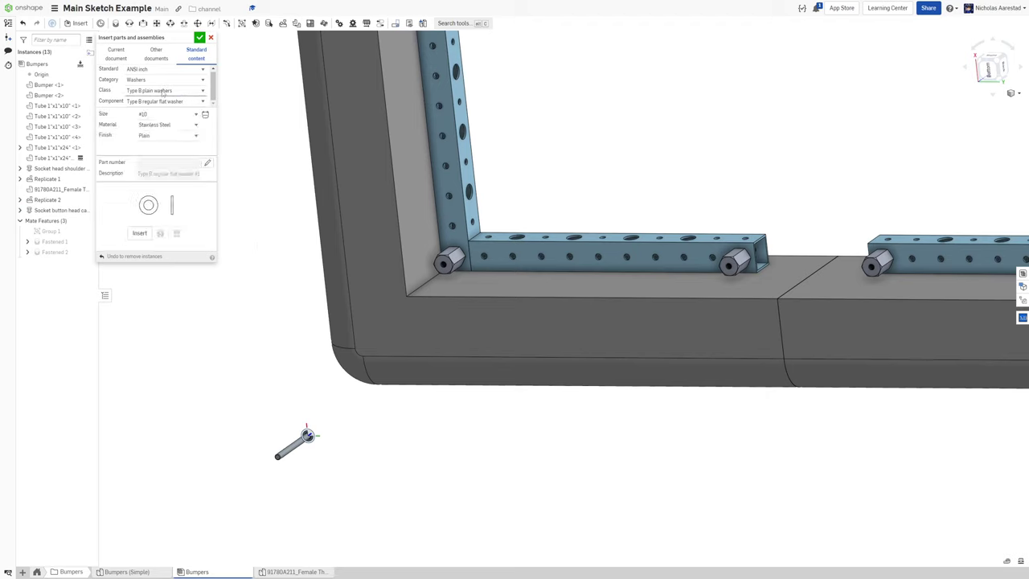
pyautogui.click(142, 236)
pyautogui.click(250, 374)
pyautogui.scroll(-3, 257, 268)
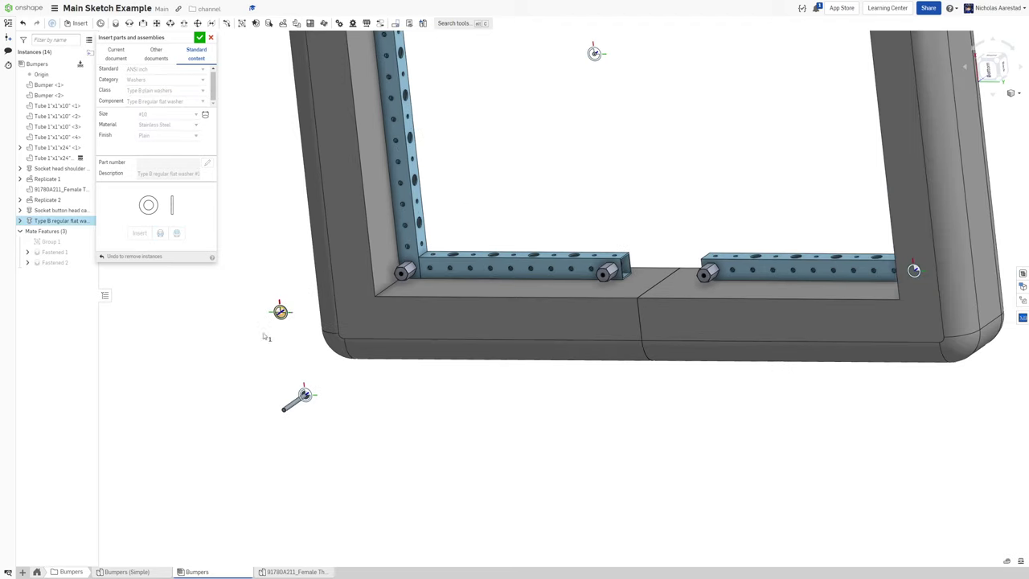
pyautogui.click(199, 38)
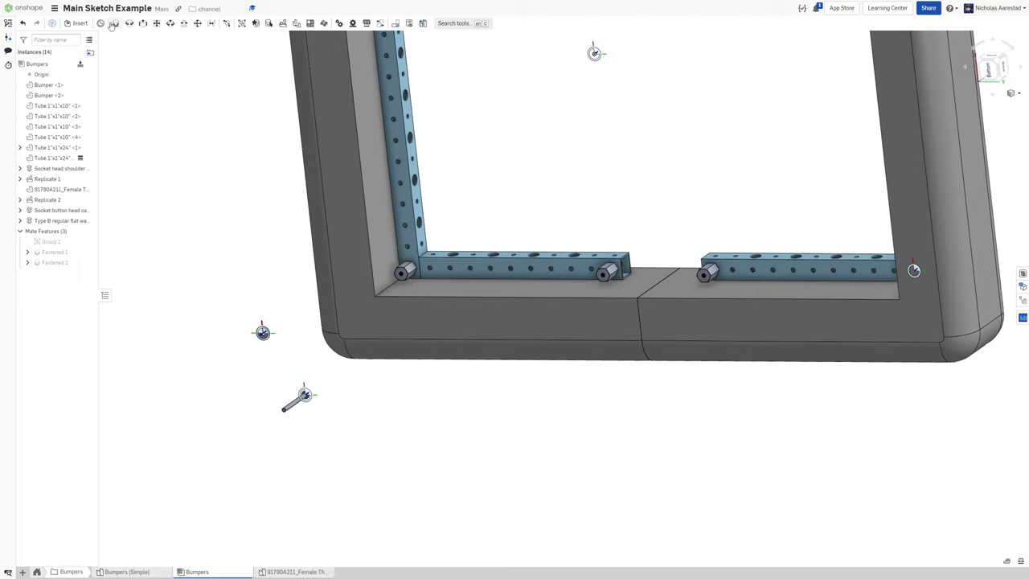
# - Set up a Fastened mate between the flat washer and the threaded hole in the corner standoff's outer face
pyautogui.click(115, 22)
pyautogui.scroll(10, 242, 346)
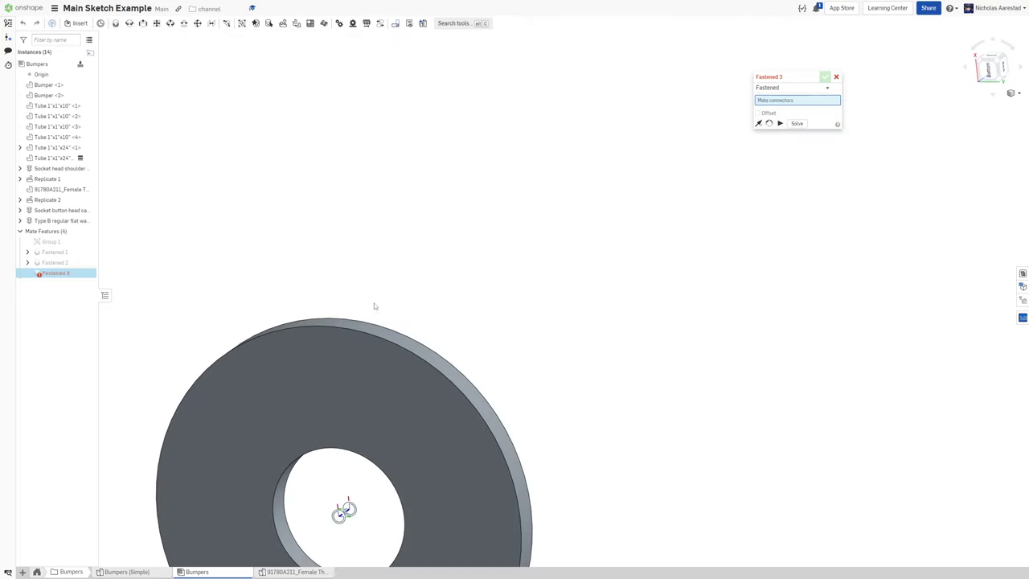
pyautogui.click(376, 324)
pyautogui.scroll(-10, 249, 271)
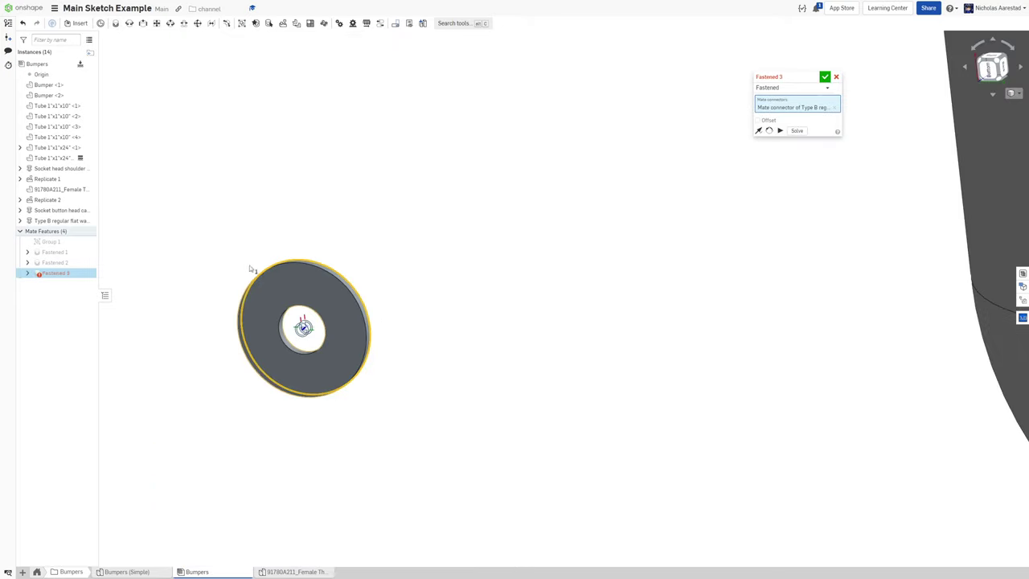
pyautogui.scroll(6, 627, 168)
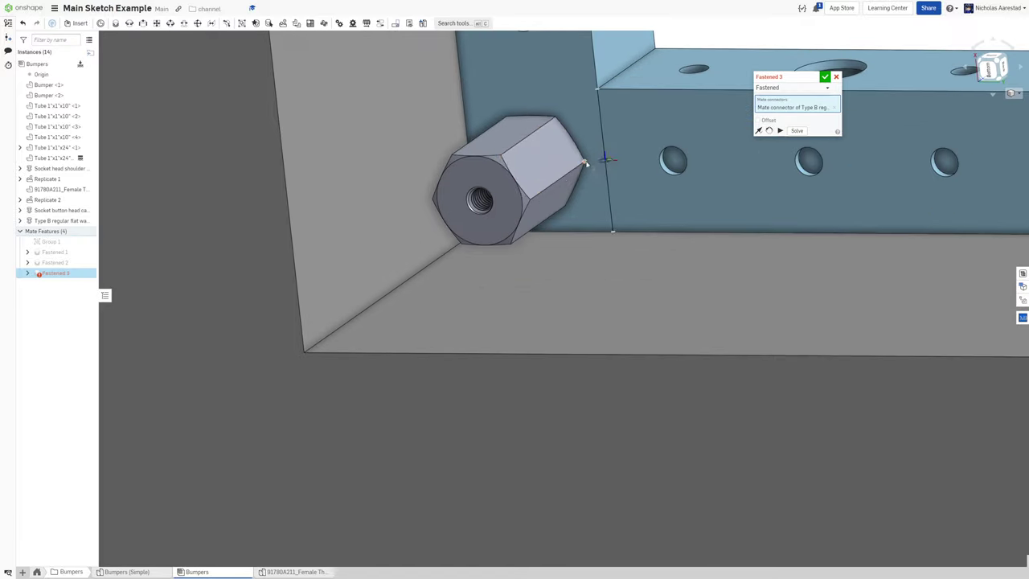
pyautogui.click(480, 200)
pyautogui.scroll(-3, 480, 202)
pyautogui.moveTo(483, 204); pyautogui.dragTo(461, 209, button='right')
# - Offset the washer's Fastened mate by -2 in along Z and complete the mate
pyautogui.click(763, 129)
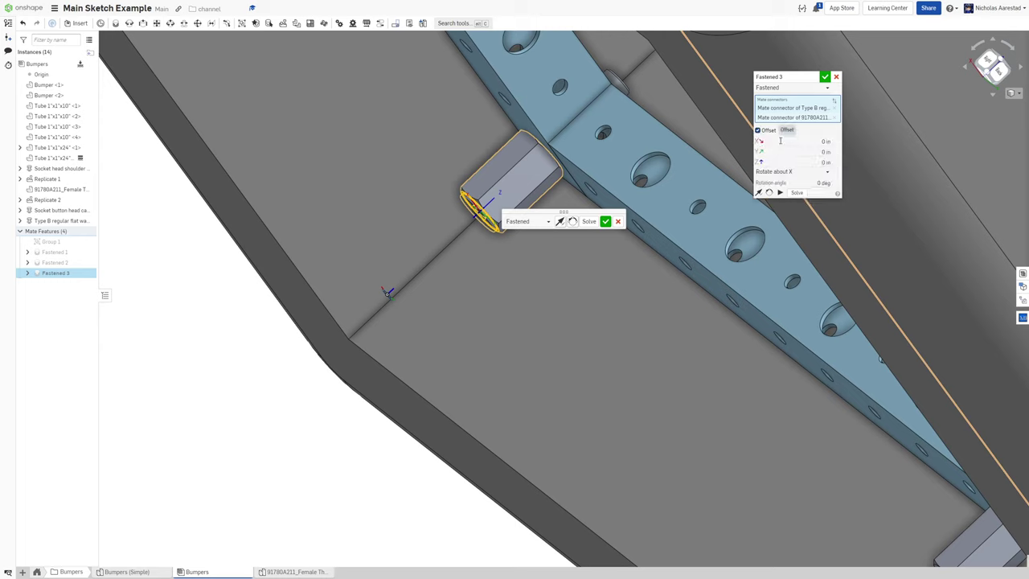
pyautogui.click(812, 161)
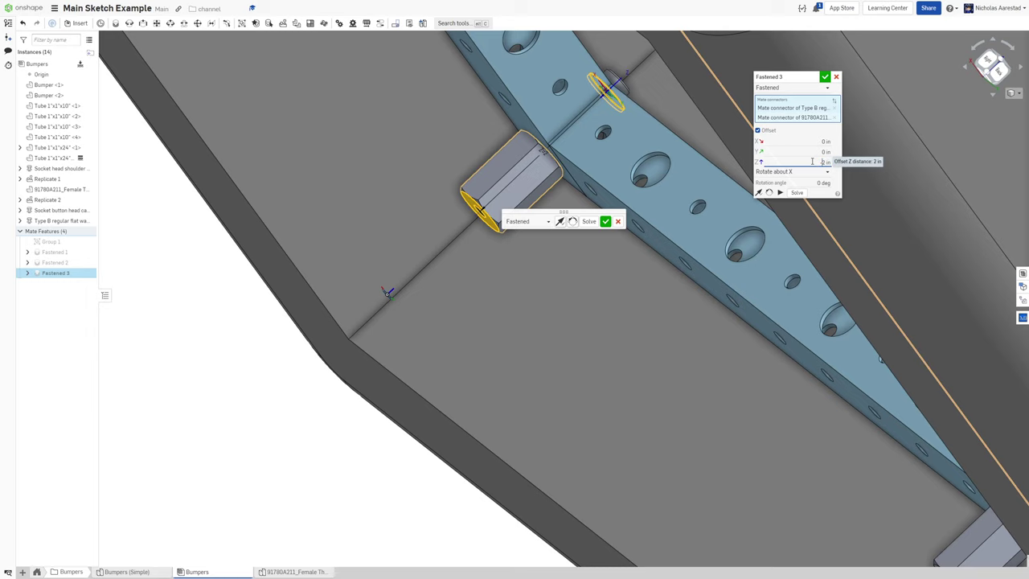
pyautogui.write('-')
pyautogui.press('Return')
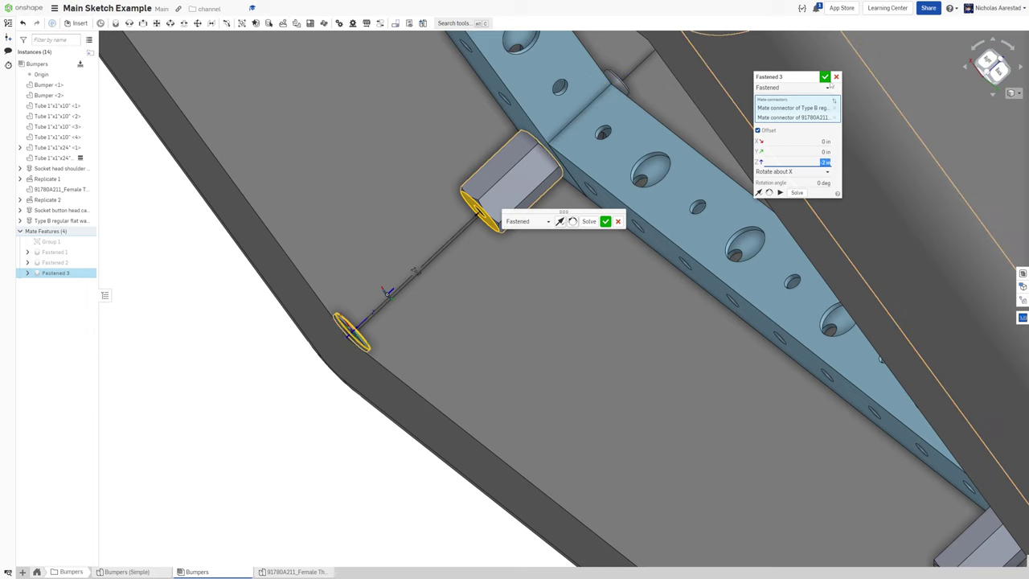
pyautogui.click(824, 76)
pyautogui.scroll(5, 351, 325)
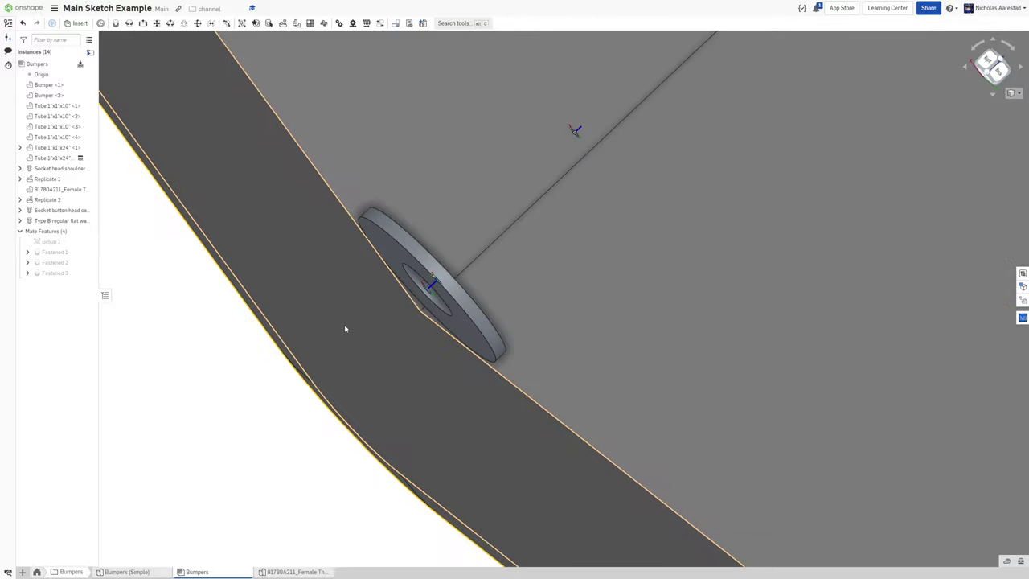
# - Join the button head screw to the centre of the flat washer's outer face with a Fastened mate and flip its primary axis
pyautogui.scroll(-10, 383, 231)
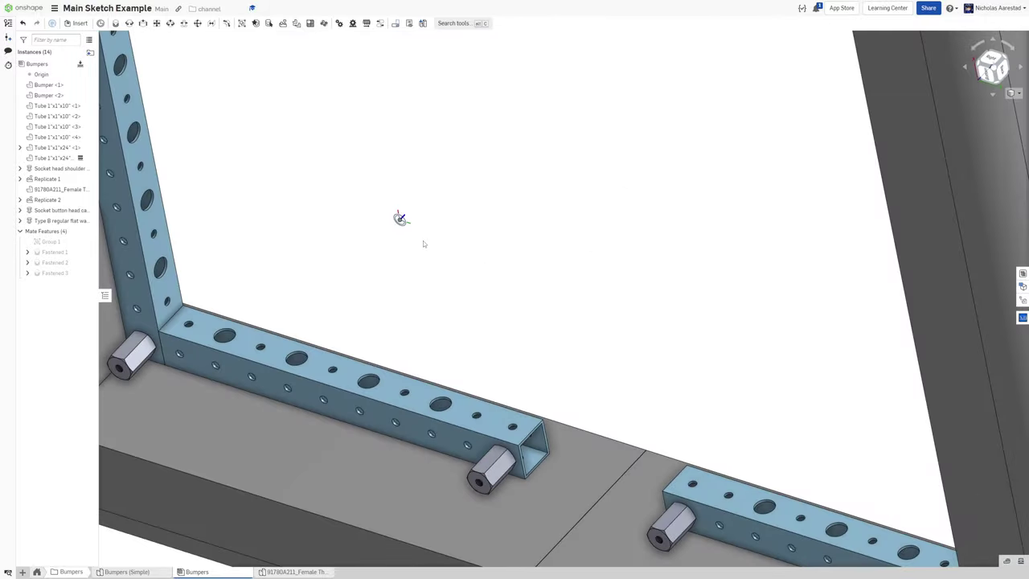
pyautogui.scroll(5, 332, 261)
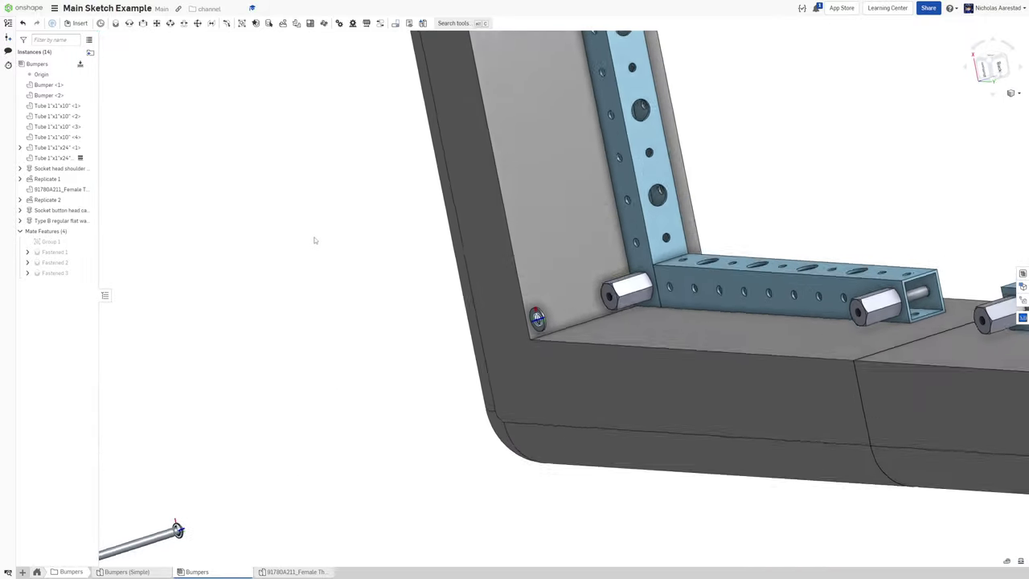
pyautogui.scroll(-3, 338, 251)
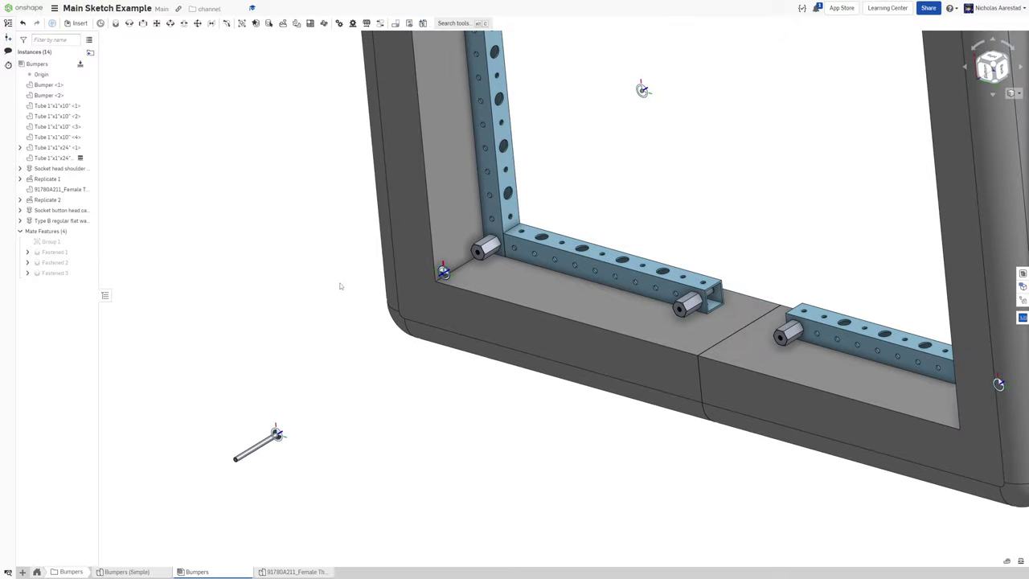
pyautogui.moveTo(427, 298)
pyautogui.mouseDown(button='right')
pyautogui.moveTo(466, 274)
pyautogui.moveTo(439, 273)
pyautogui.moveTo(444, 291)
pyautogui.mouseUp(button='right')
pyautogui.scroll(-2, 445, 292)
pyautogui.scroll(-3, 445, 291)
pyautogui.scroll(6, 441, 319)
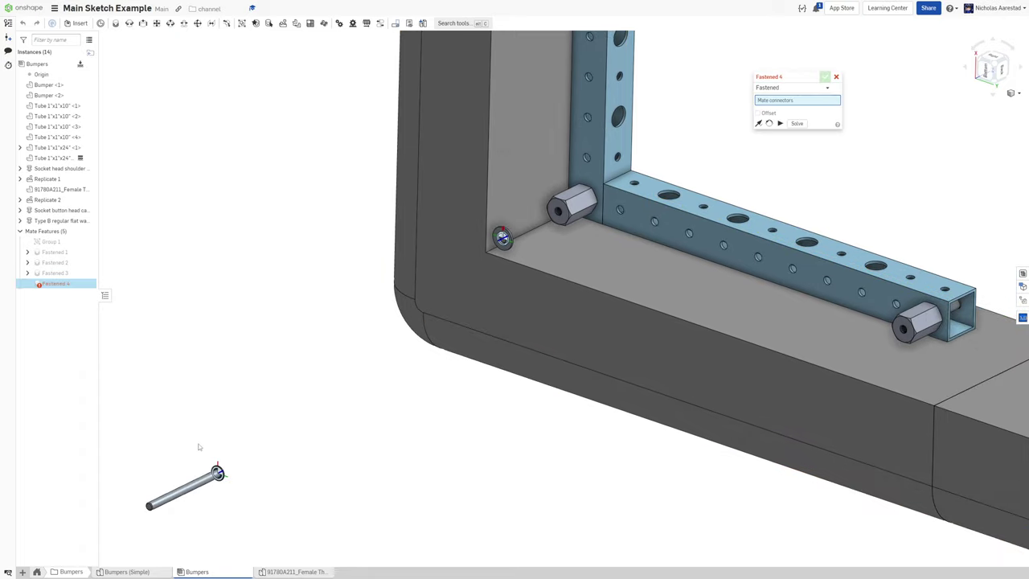
pyautogui.click(115, 23)
pyautogui.scroll(8, 198, 448)
pyautogui.click(261, 474)
pyautogui.scroll(-5, 206, 379)
pyautogui.scroll(10, 436, 213)
pyautogui.scroll(2, 438, 205)
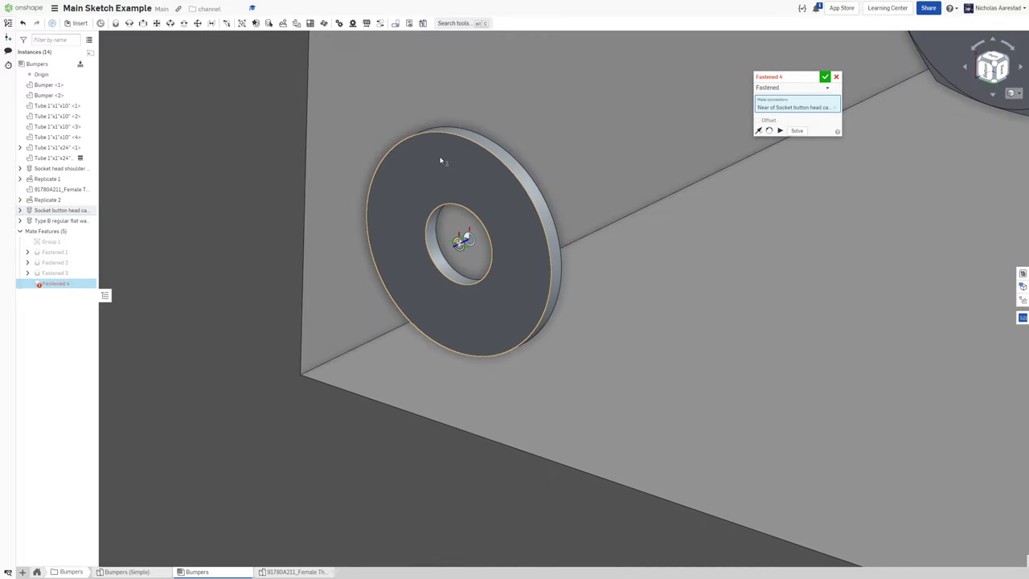
pyautogui.click(461, 237)
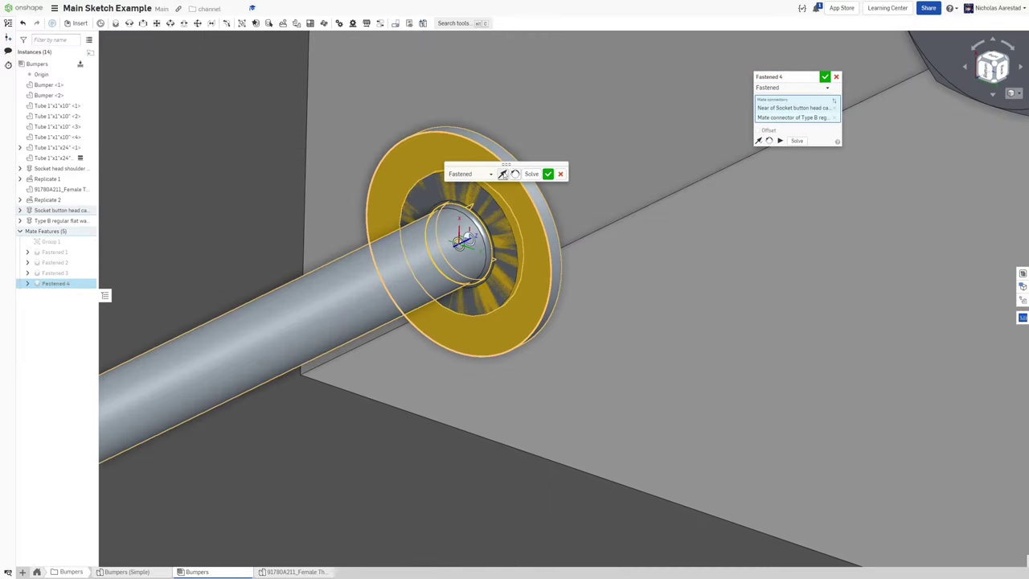
pyautogui.click(502, 174)
pyautogui.click(547, 174)
pyautogui.scroll(-3, 460, 268)
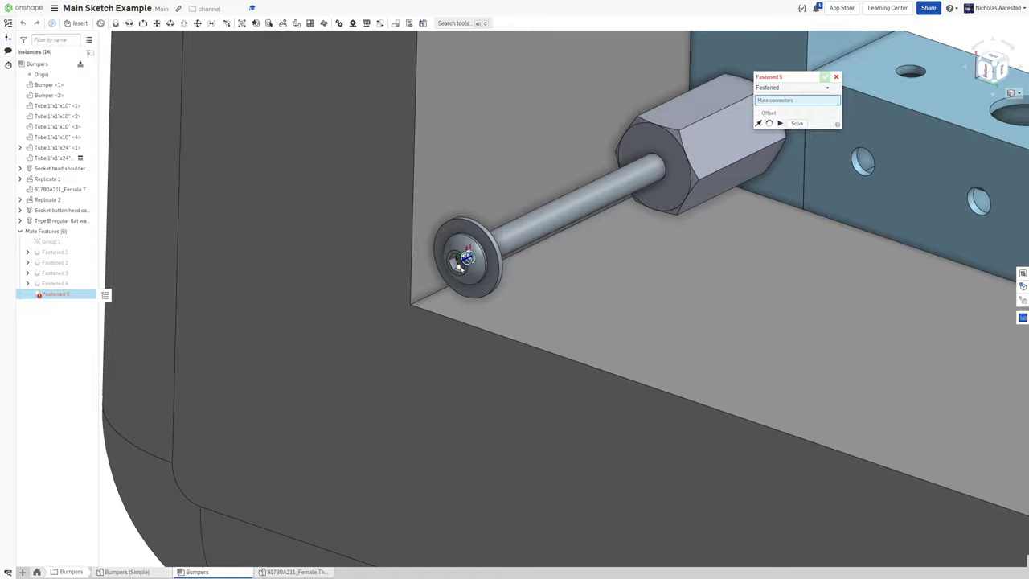
pyautogui.scroll(-3, 460, 268)
pyautogui.moveTo(460, 267); pyautogui.dragTo(330, 294, button='right')
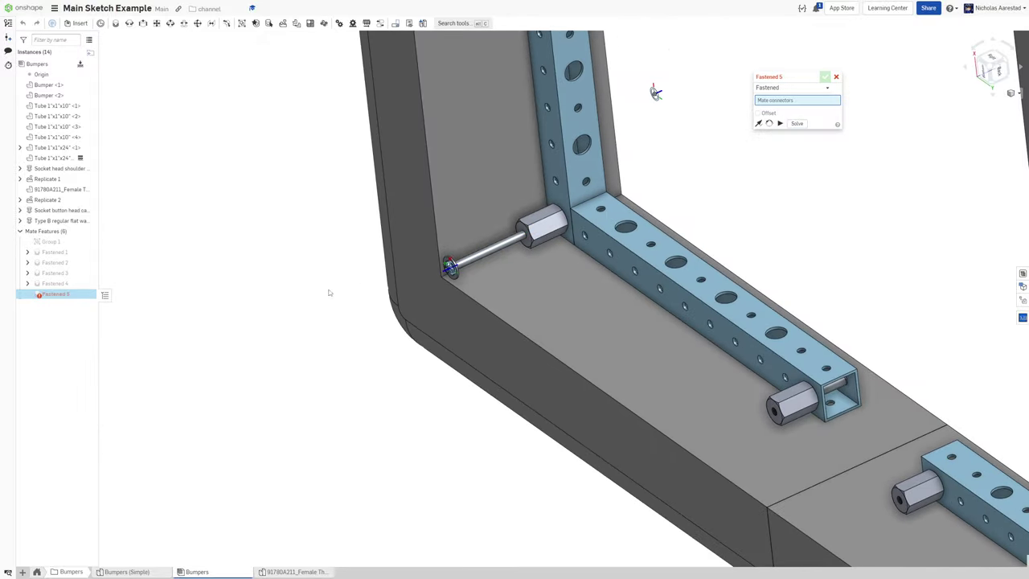
pyautogui.click(835, 77)
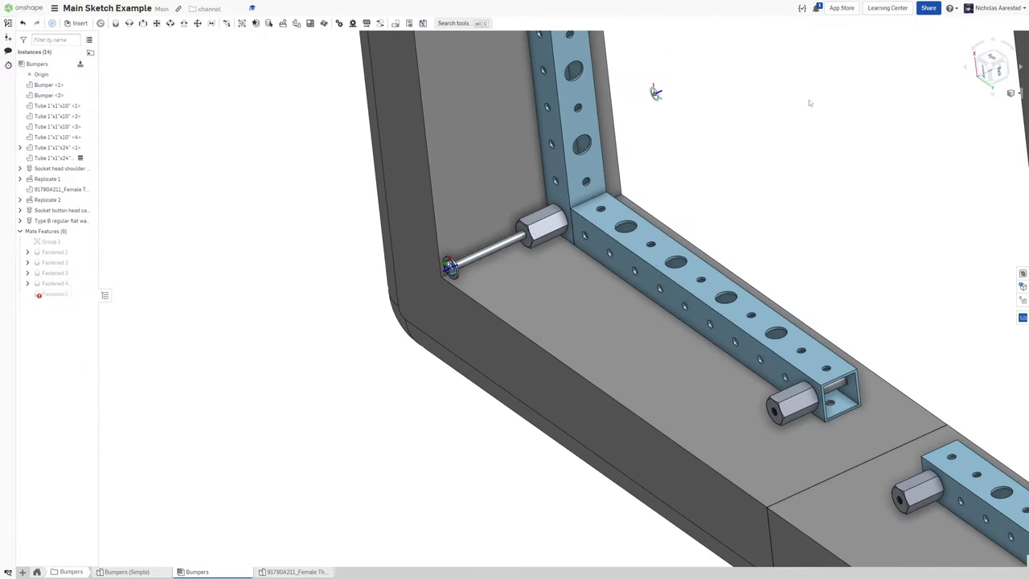
# - Edit the washer's Fastened mate to use a -3 in Z offset and reference the tube hole behind the corner standoff
pyautogui.doubleClick(49, 273)
pyautogui.scroll(5, 513, 244)
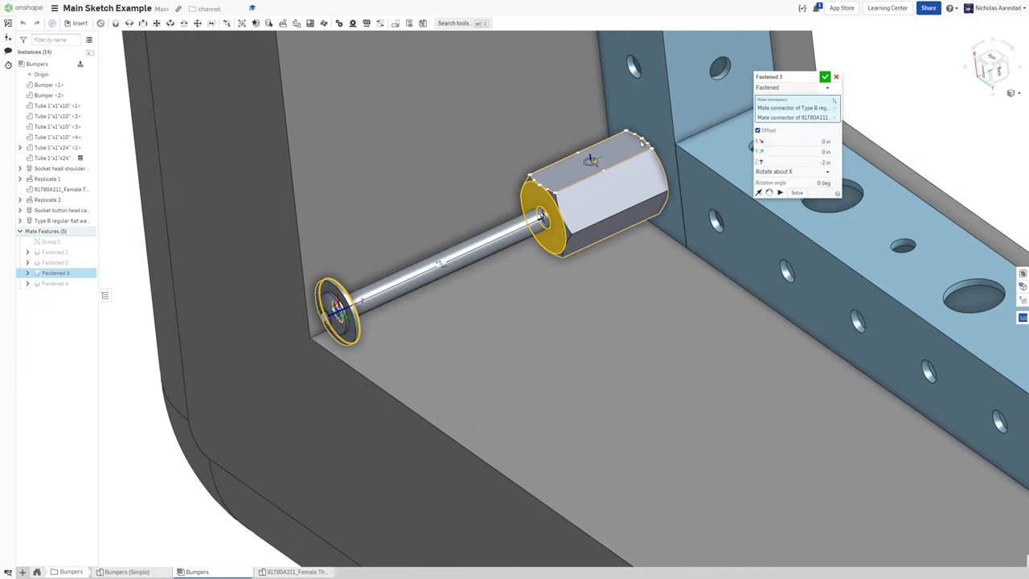
pyautogui.click(824, 162)
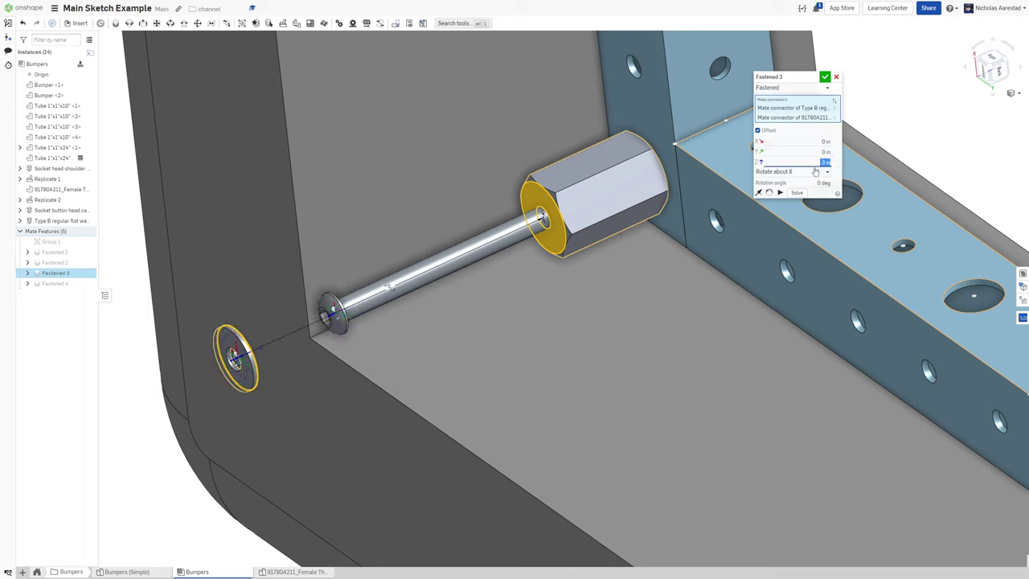
pyautogui.click(833, 117)
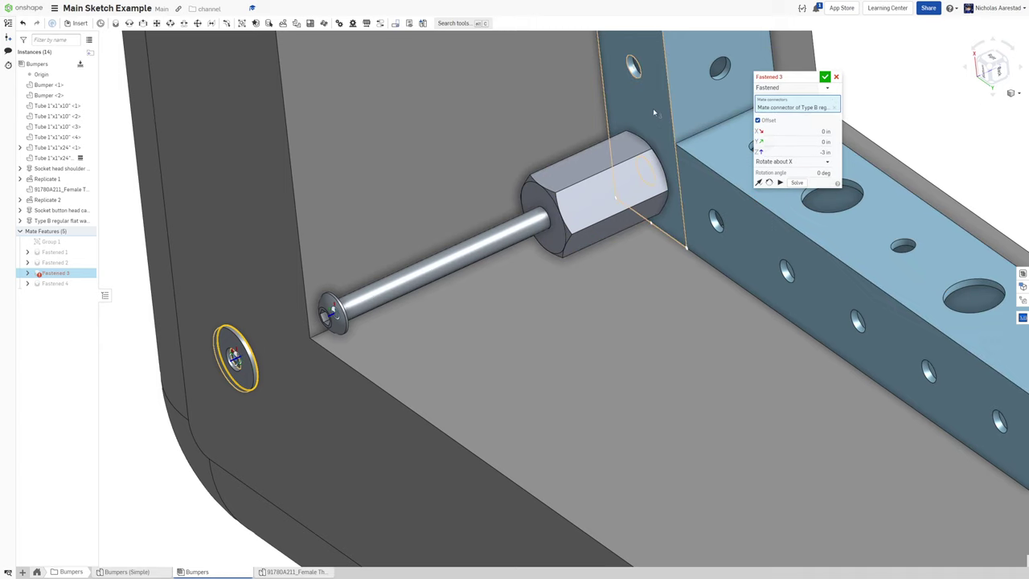
pyautogui.click(644, 170)
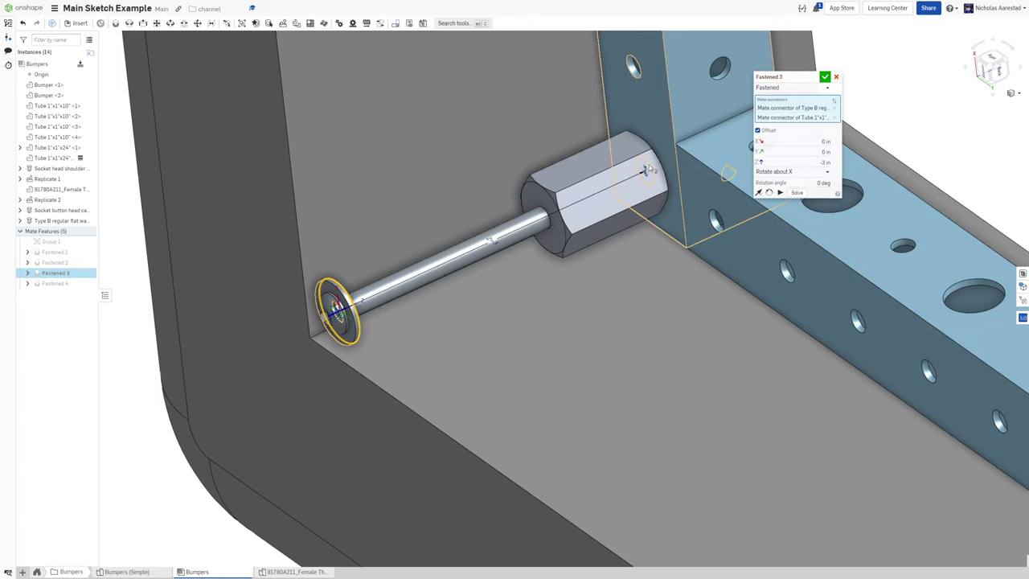
pyautogui.click(826, 77)
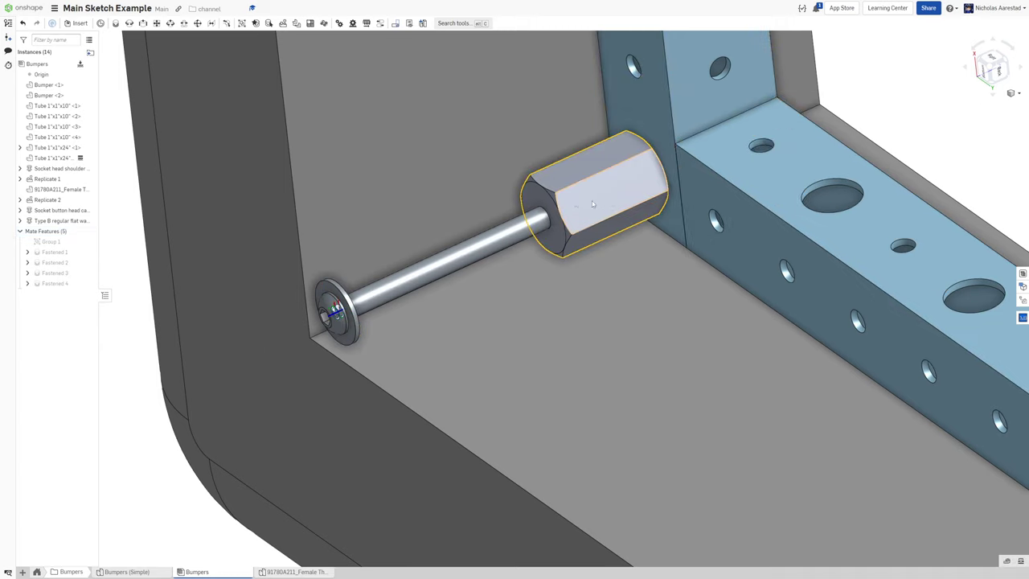
pyautogui.scroll(-5, 678, 57)
pyautogui.scroll(3, 589, 167)
pyautogui.scroll(-6, 589, 167)
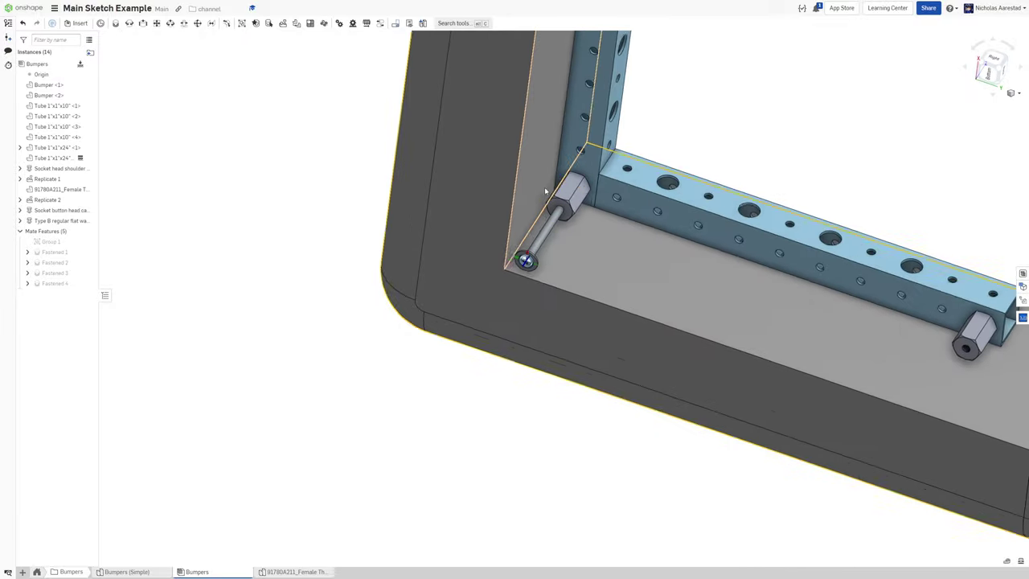
pyautogui.scroll(5, 553, 193)
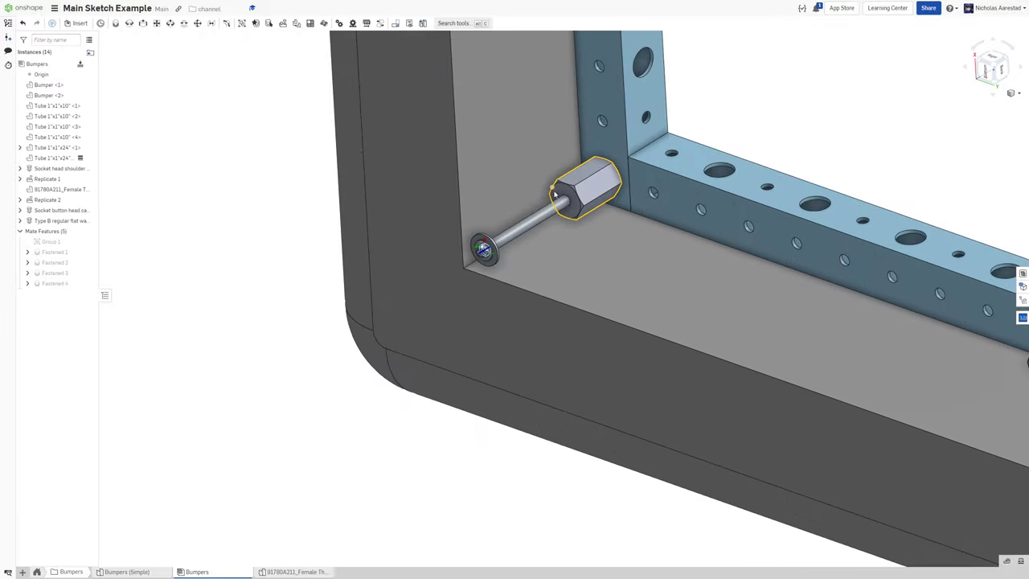
pyautogui.scroll(-1, 167, 291)
pyautogui.moveTo(188, 281); pyautogui.dragTo(159, 245, button='right')
pyautogui.click(60, 210)
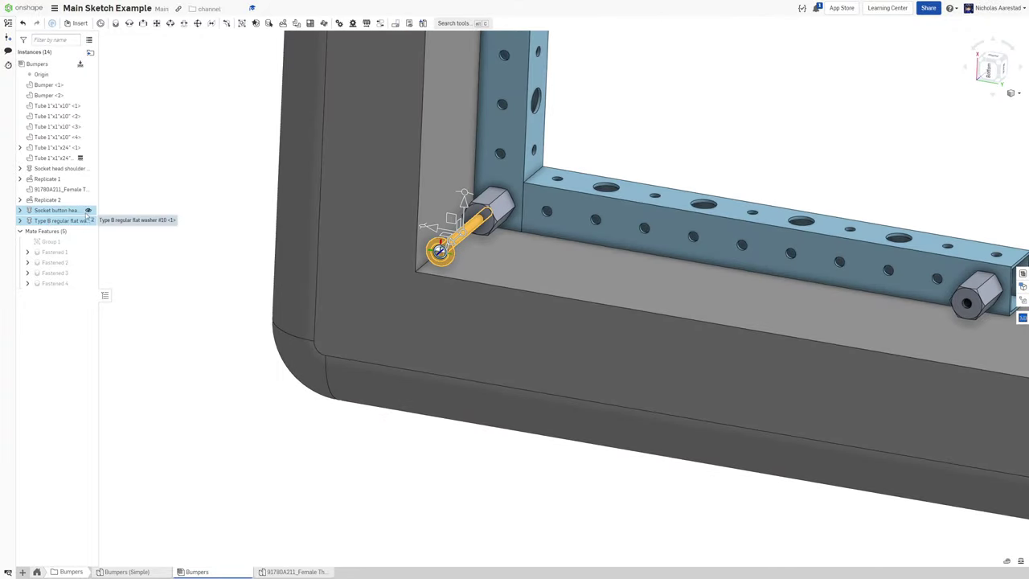
pyautogui.rightClick(62, 226)
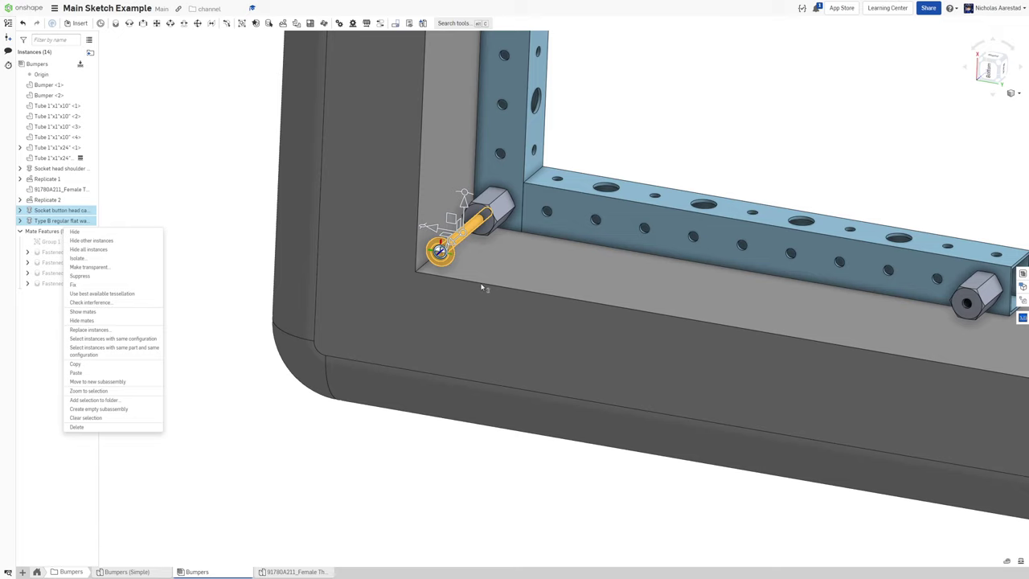
pyautogui.click(187, 197)
pyautogui.click(188, 198)
pyautogui.scroll(6, 439, 246)
pyautogui.click(412, 205)
pyautogui.scroll(-5, 408, 262)
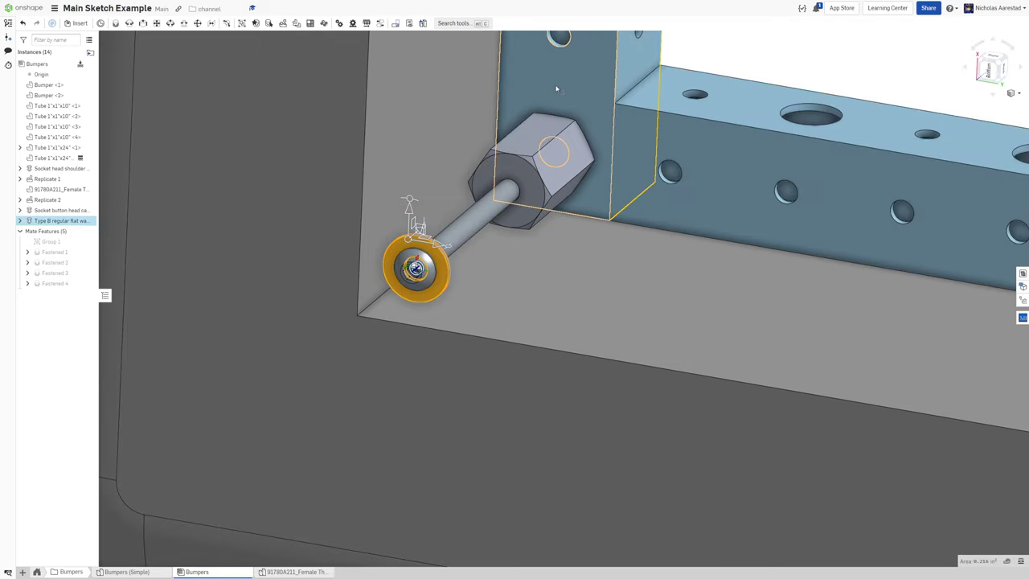
pyautogui.click(562, 94)
pyautogui.click(978, 560)
pyautogui.scroll(-5, 697, 314)
pyautogui.click(348, 271)
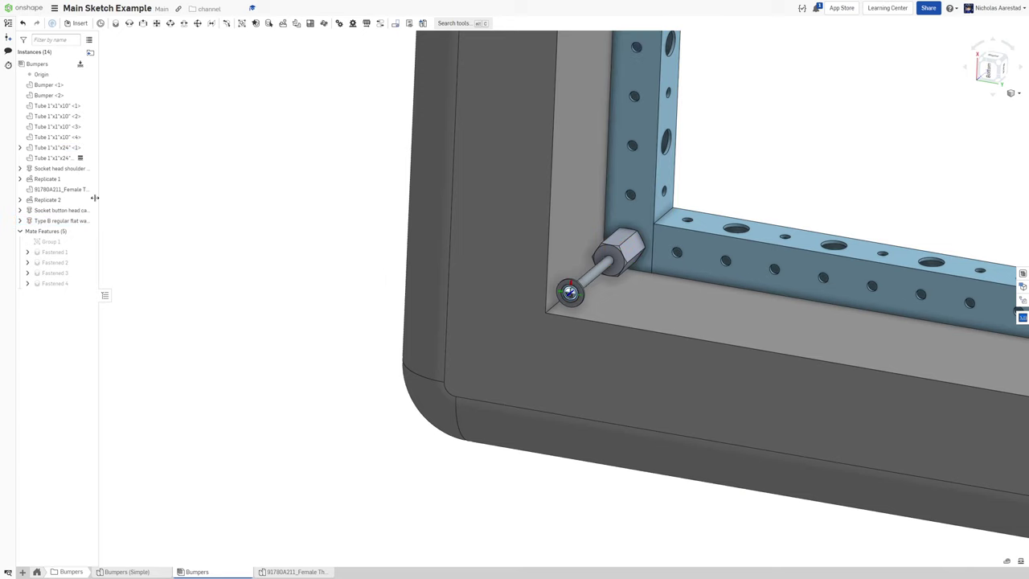
pyautogui.click(37, 212)
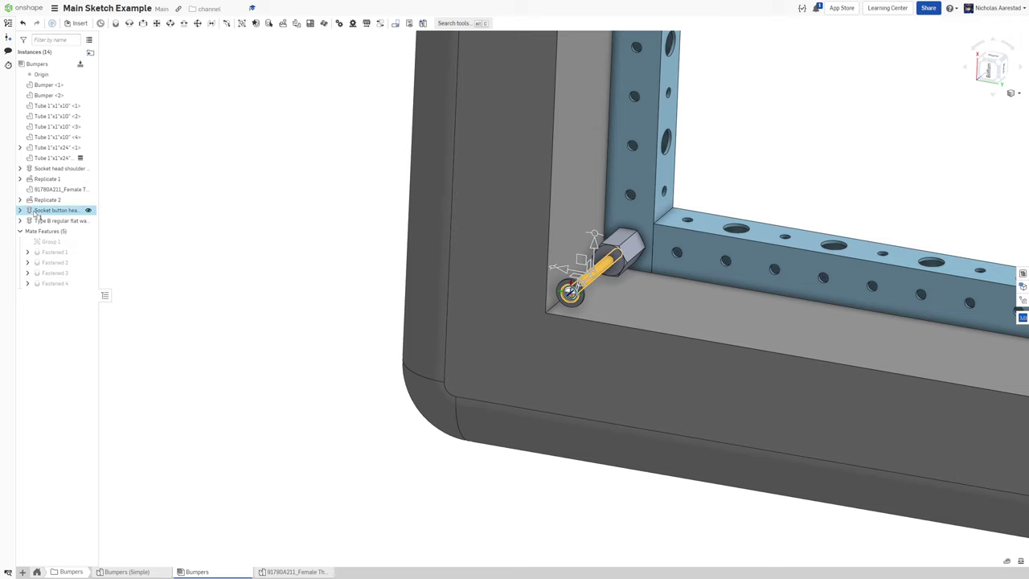
pyautogui.click(288, 297)
# - Edit the screw's Fastened mate to reference the tube hole behind the corner standoff instead of the washer, with a Z offset of 3.04 in
pyautogui.scroll(5, 595, 306)
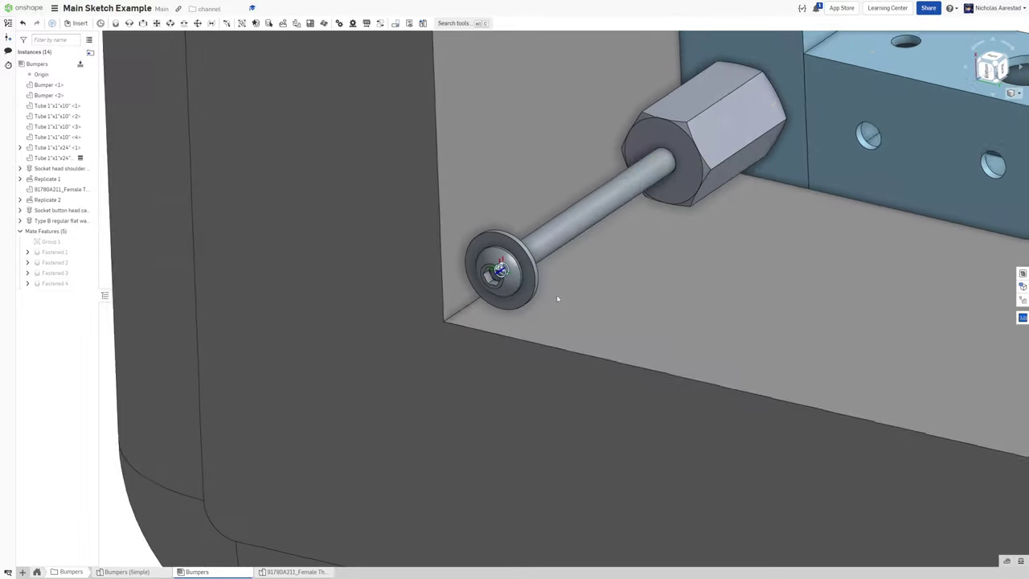
pyautogui.doubleClick(51, 285)
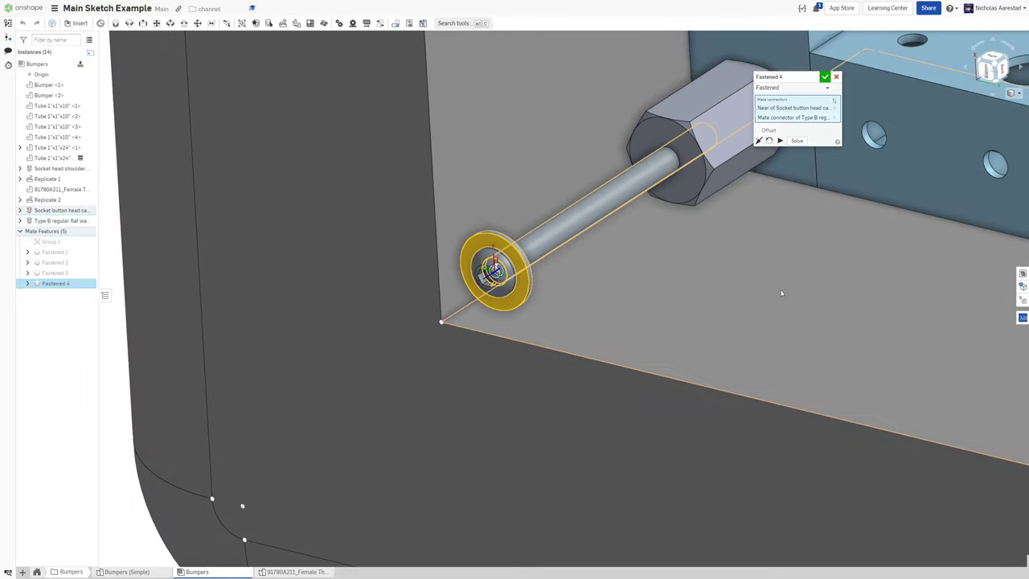
pyautogui.click(837, 117)
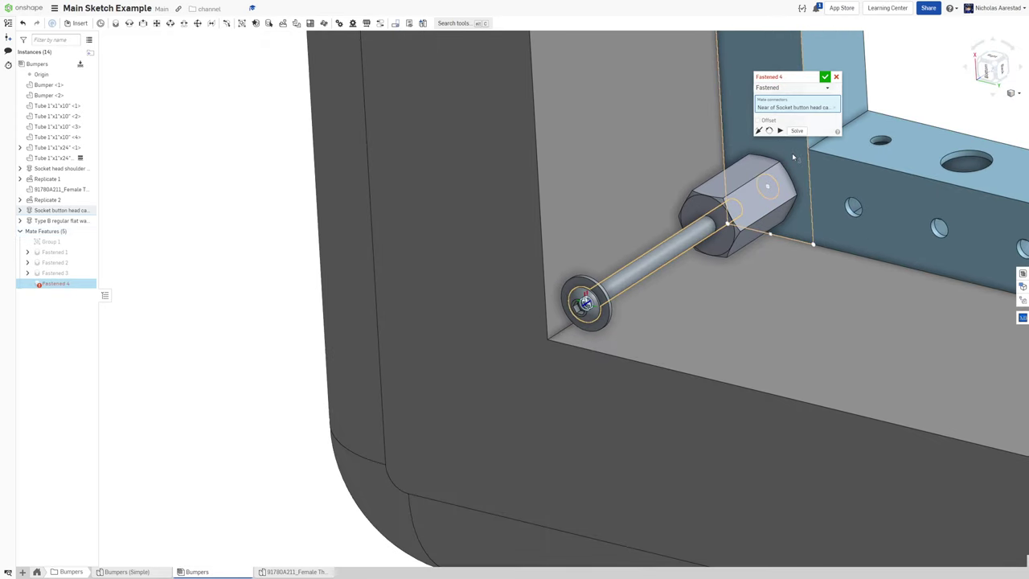
pyautogui.click(768, 185)
pyautogui.click(766, 131)
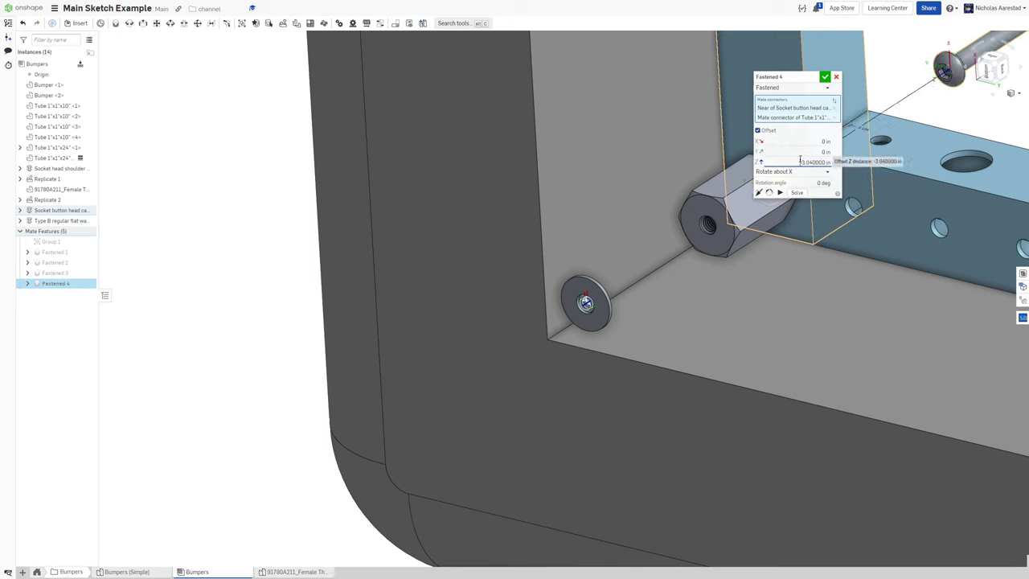
pyautogui.press('Return')
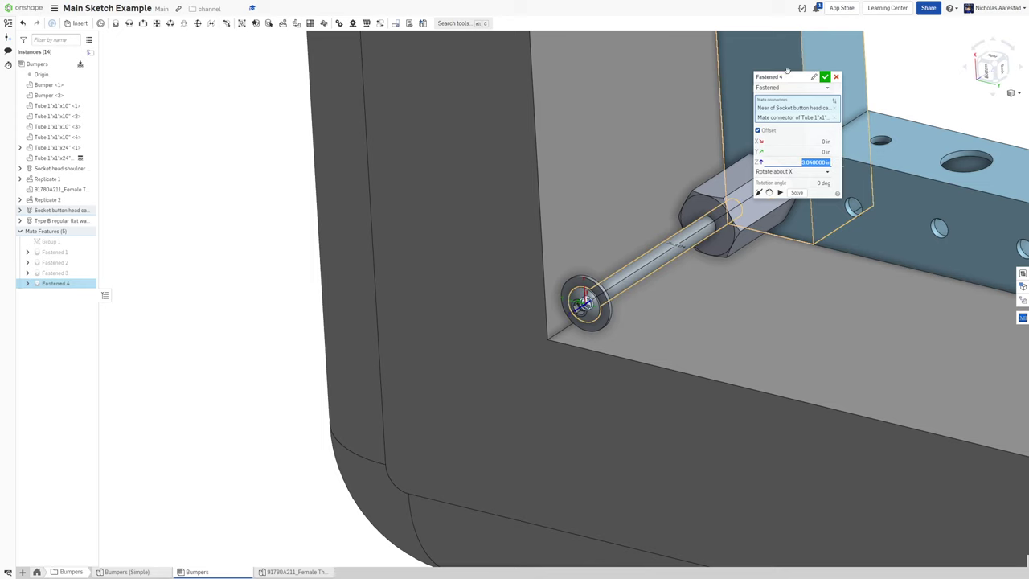
pyautogui.click(825, 77)
# - Set up a Replicate of the button head screw that matches edges on the standoff-side face of the first 24-inch tube
pyautogui.scroll(-3, 377, 239)
pyautogui.scroll(-2, 221, 245)
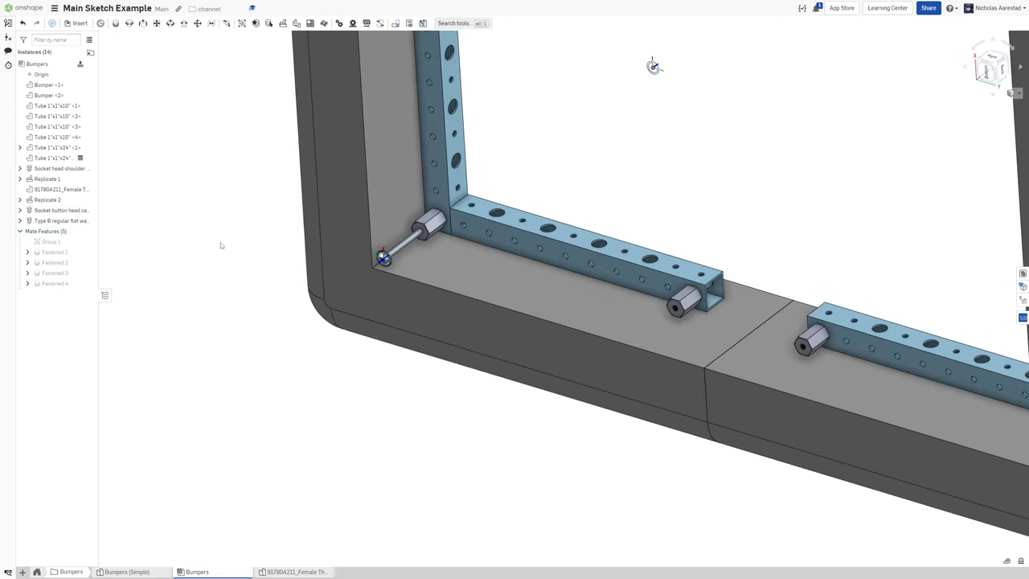
pyautogui.click(283, 25)
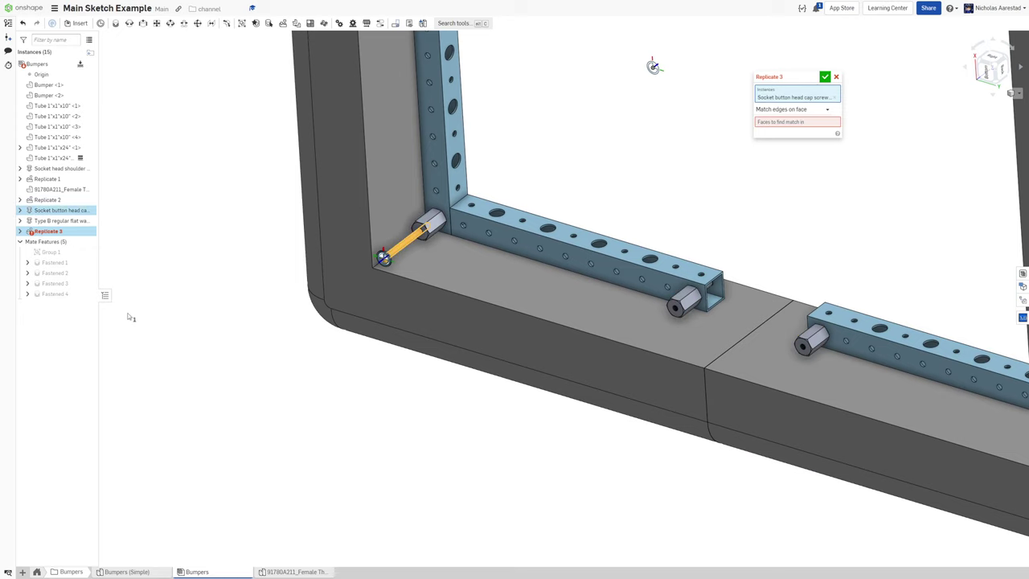
pyautogui.scroll(-1, 201, 311)
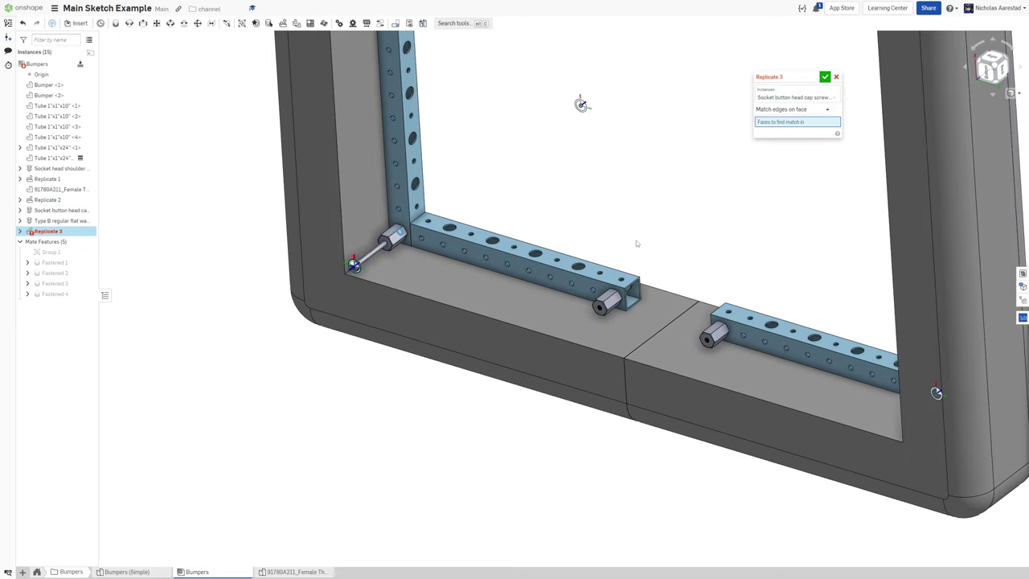
pyautogui.scroll(-3, 639, 238)
pyautogui.scroll(5, 547, 248)
pyautogui.click(446, 310)
pyautogui.scroll(-4, 463, 311)
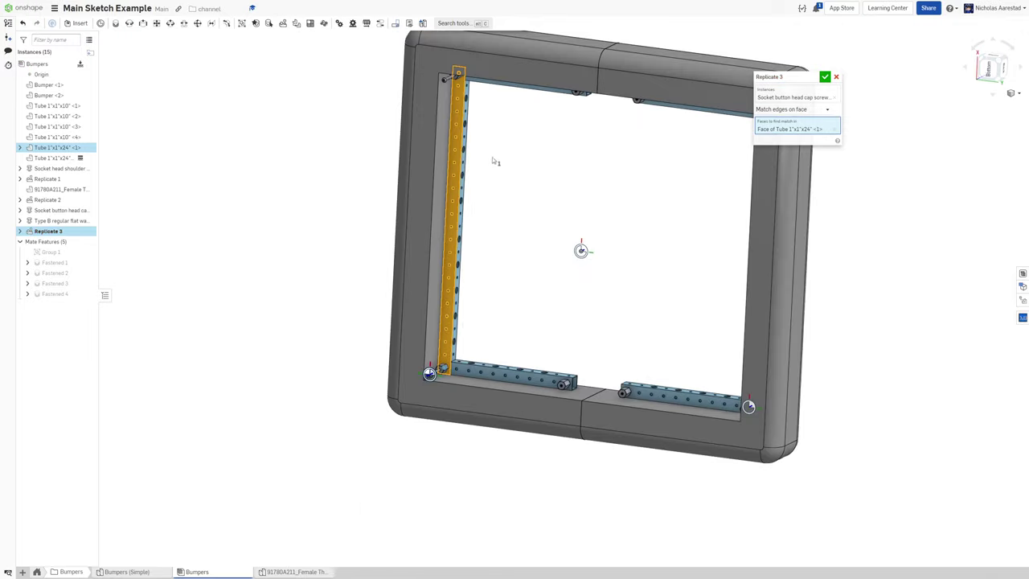
# - Add the standoff-side faces of 10-inch tubes <1> and <3> and 24-inch tube <2> to the screw's Replicate
pyautogui.scroll(3, 494, 145)
pyautogui.moveTo(495, 121); pyautogui.dragTo(506, 73, button='right')
pyautogui.click(508, 80)
pyautogui.scroll(-4, 427, 165)
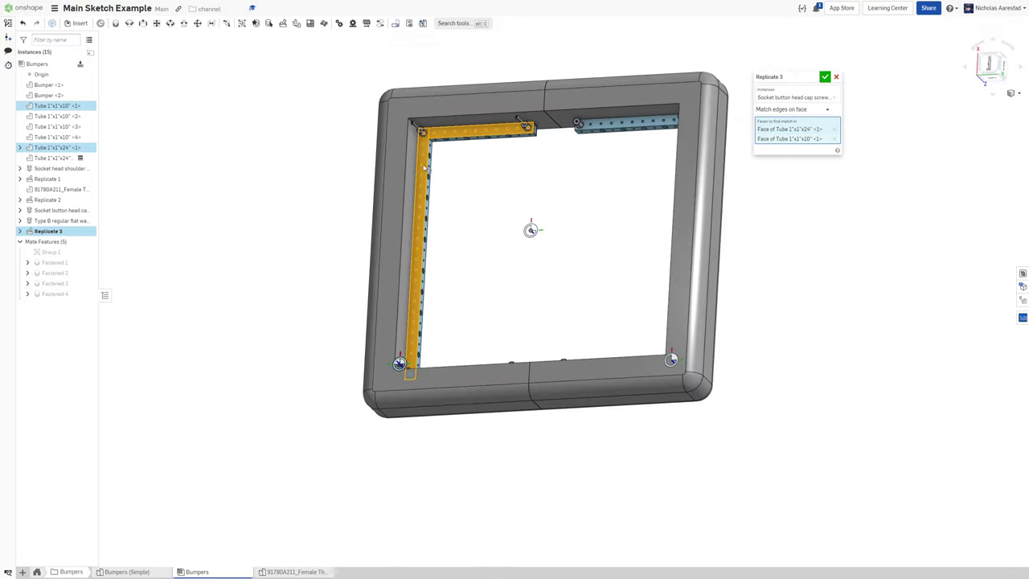
pyautogui.scroll(3, 609, 105)
pyautogui.click(606, 131)
pyautogui.scroll(-4, 459, 349)
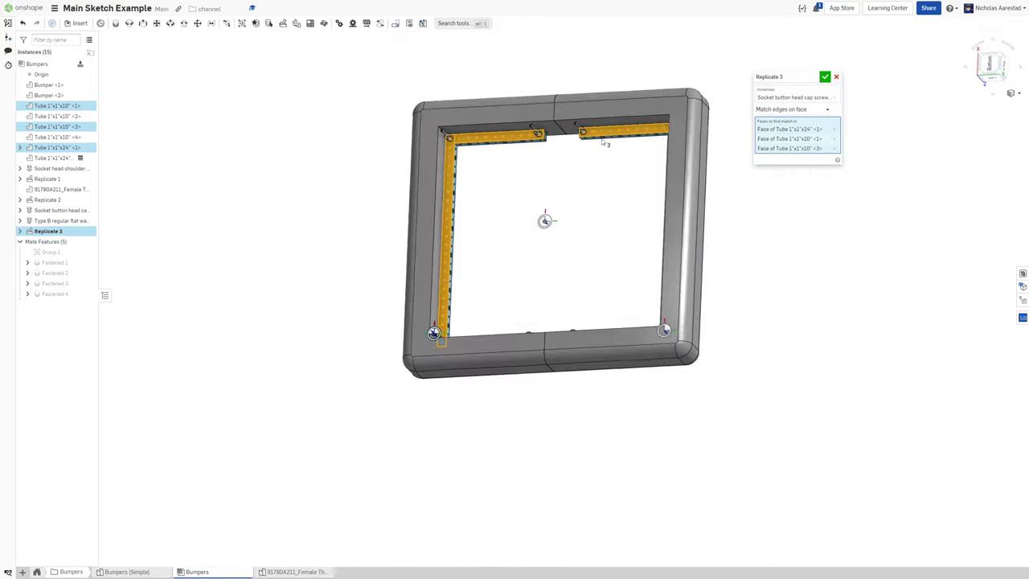
pyautogui.scroll(5, 707, 133)
pyautogui.click(708, 130)
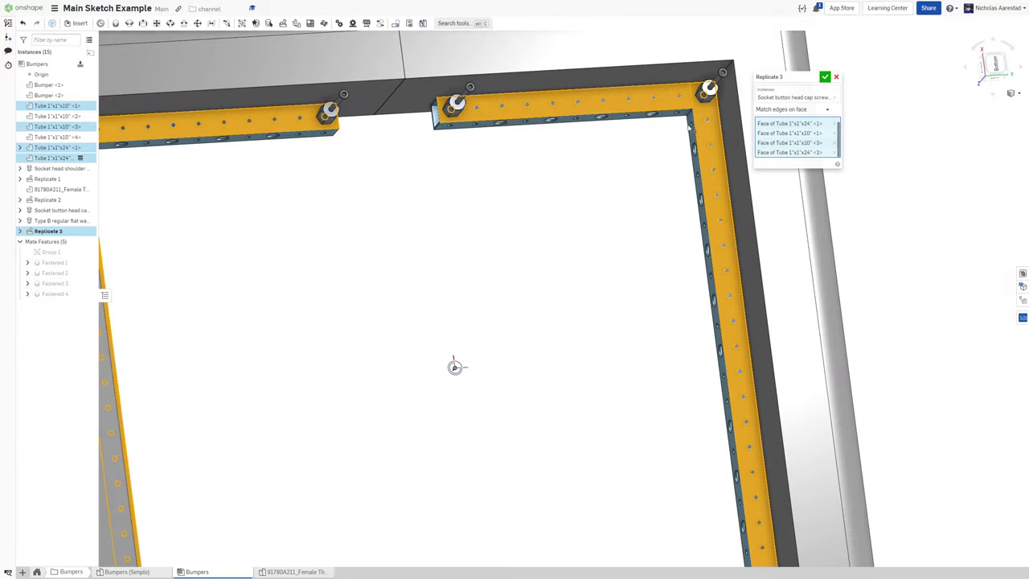
# - Add the standoff-side face of 10-inch tube <4> to the Replicate and complete it
pyautogui.scroll(-4, 686, 129)
pyautogui.moveTo(672, 161); pyautogui.dragTo(650, 281, button='right')
pyautogui.scroll(4, 657, 337)
pyautogui.click(653, 252)
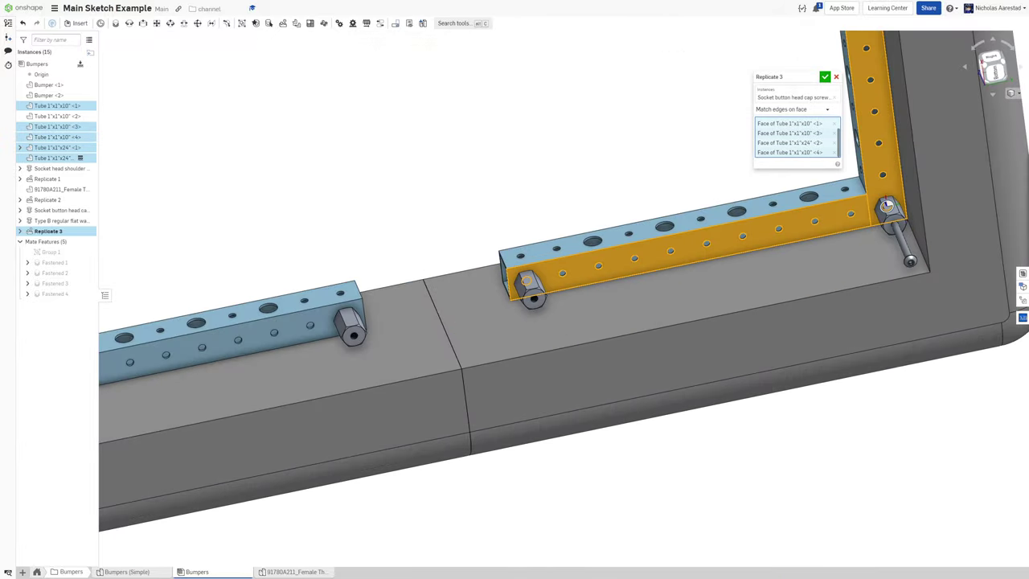
pyautogui.click(826, 78)
pyautogui.scroll(-4, 655, 168)
pyautogui.moveTo(654, 168); pyautogui.dragTo(632, 150, button='right')
pyautogui.scroll(5, 462, 244)
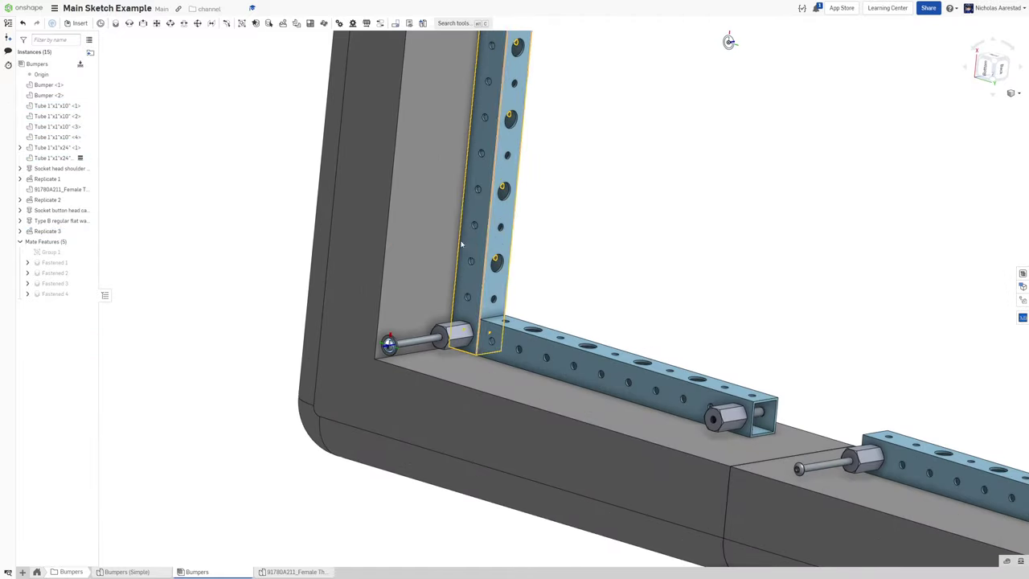
# - Set up a Replicate of the flat washer that matches edges on the standoff-side face of 10-inch tube <2>
pyautogui.click(56, 221)
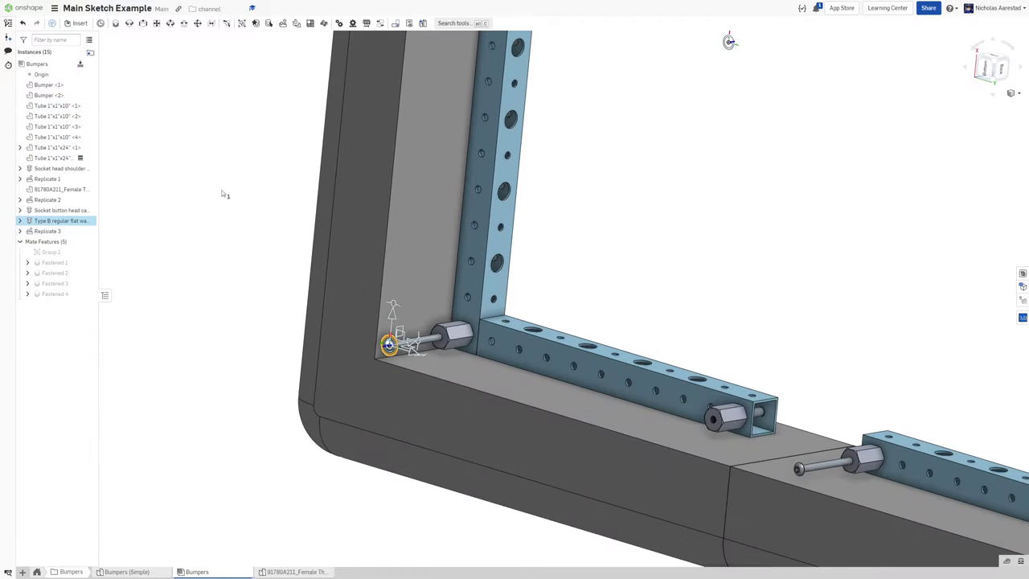
pyautogui.click(281, 24)
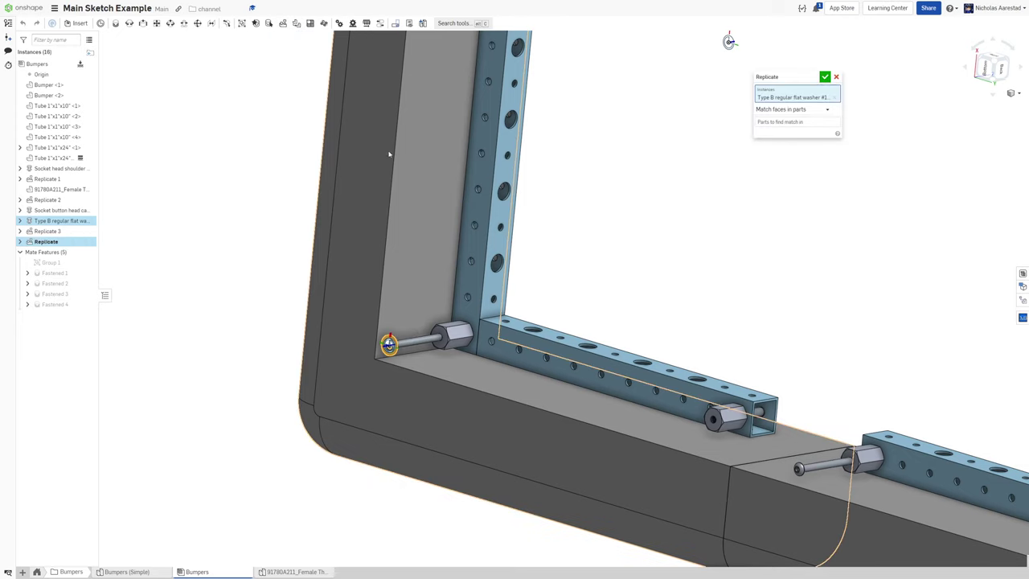
pyautogui.scroll(-3, 391, 161)
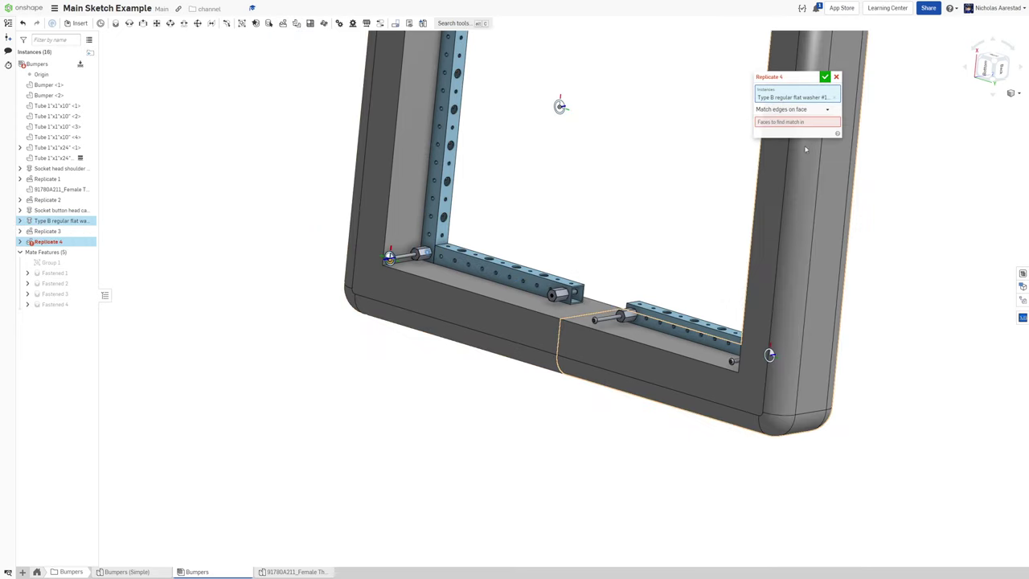
pyautogui.click(778, 122)
pyautogui.scroll(5, 476, 250)
pyautogui.click(476, 249)
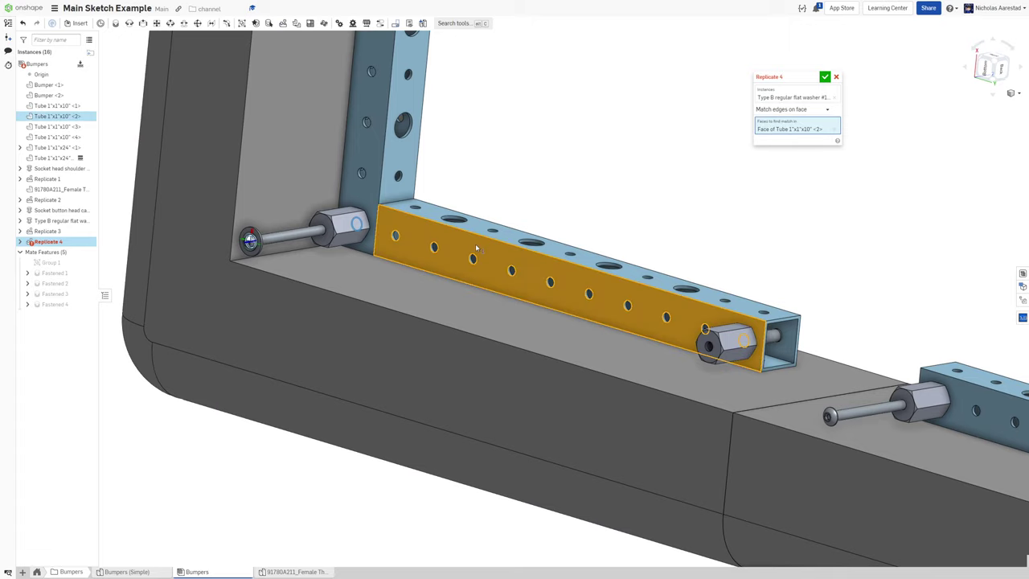
# - Add the standoff-side faces of 24-inch tube <1> and 10-inch tube <1> to the washer's Replicate
pyautogui.scroll(-5, 483, 241)
pyautogui.scroll(3, 494, 184)
pyautogui.scroll(2, 494, 183)
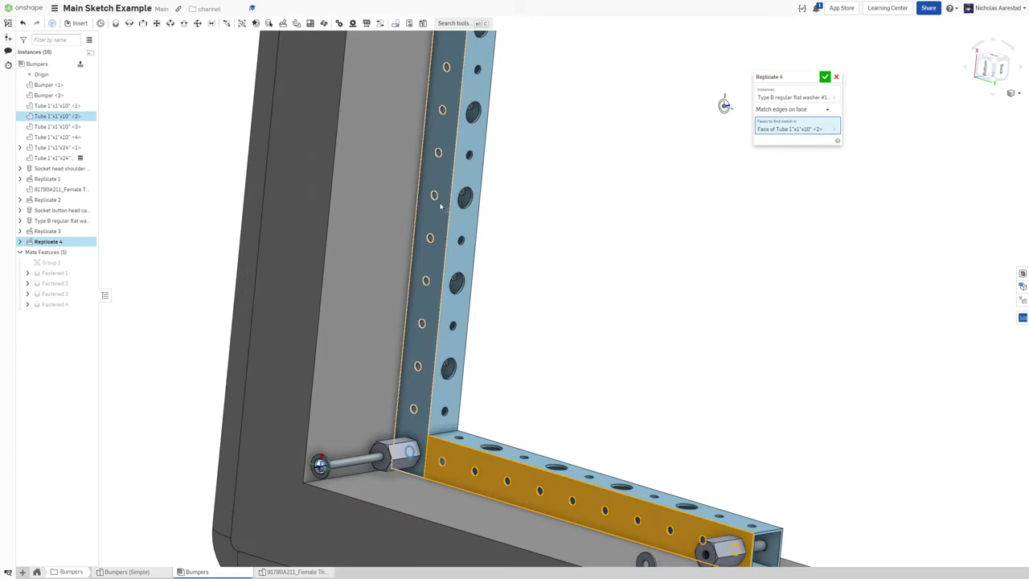
pyautogui.click(442, 207)
pyautogui.scroll(-6, 496, 360)
pyautogui.scroll(4, 515, 137)
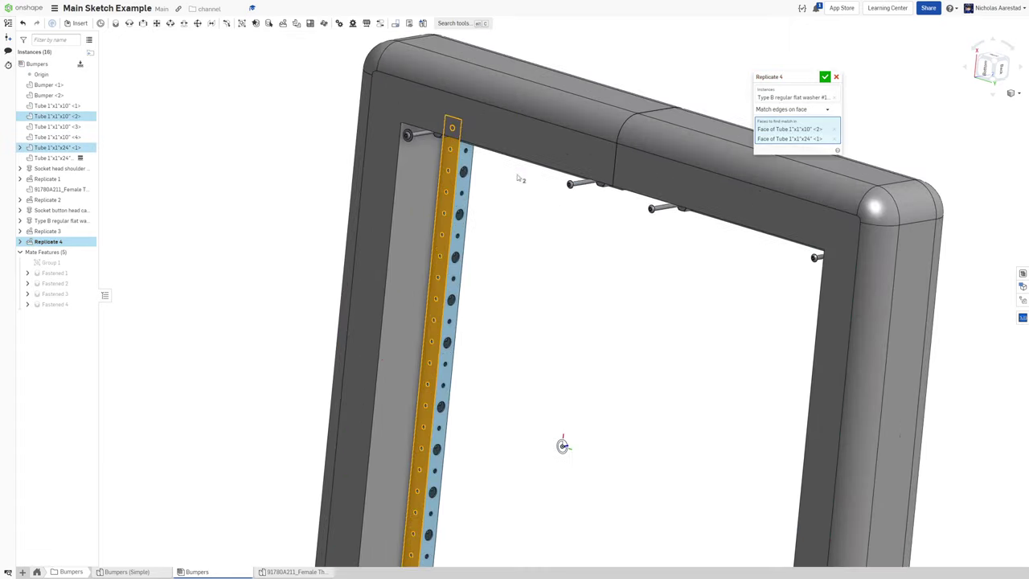
pyautogui.moveTo(525, 174); pyautogui.dragTo(524, 191, button='right')
pyautogui.scroll(3, 524, 191)
pyautogui.click(527, 190)
pyautogui.scroll(-5, 514, 281)
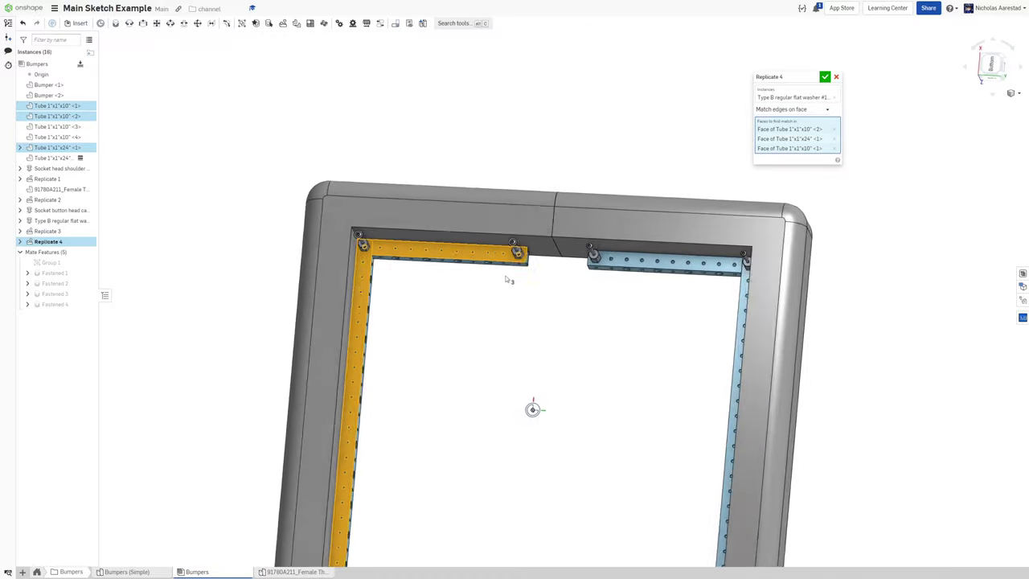
# - Add the standoff-side faces of 10-inch tube <3>, 24-inch tube <2> and 10-inch tube <4>, and complete the washer's Replicate
pyautogui.scroll(6, 672, 241)
pyautogui.click(672, 240)
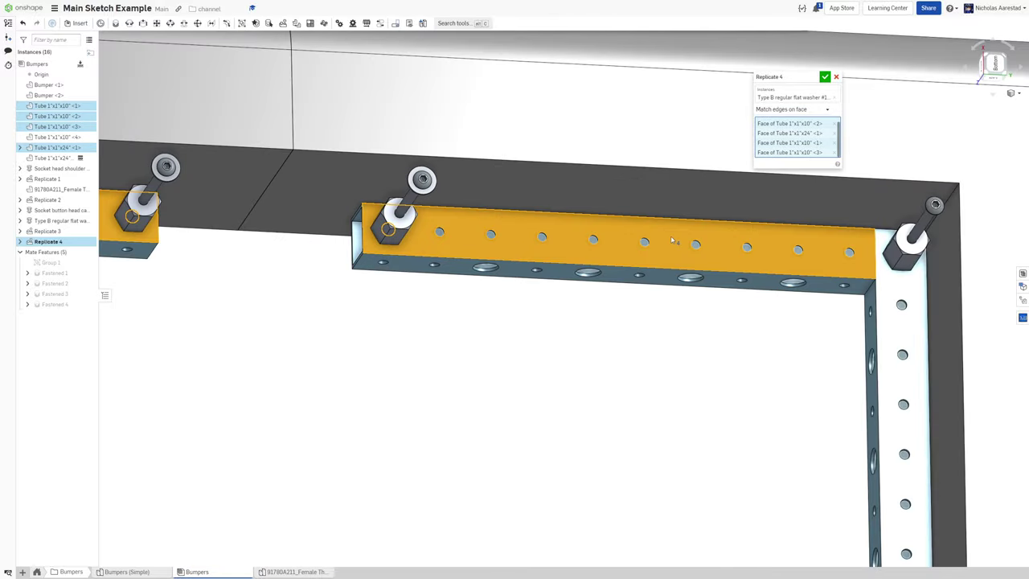
pyautogui.scroll(-3, 672, 239)
pyautogui.click(775, 291)
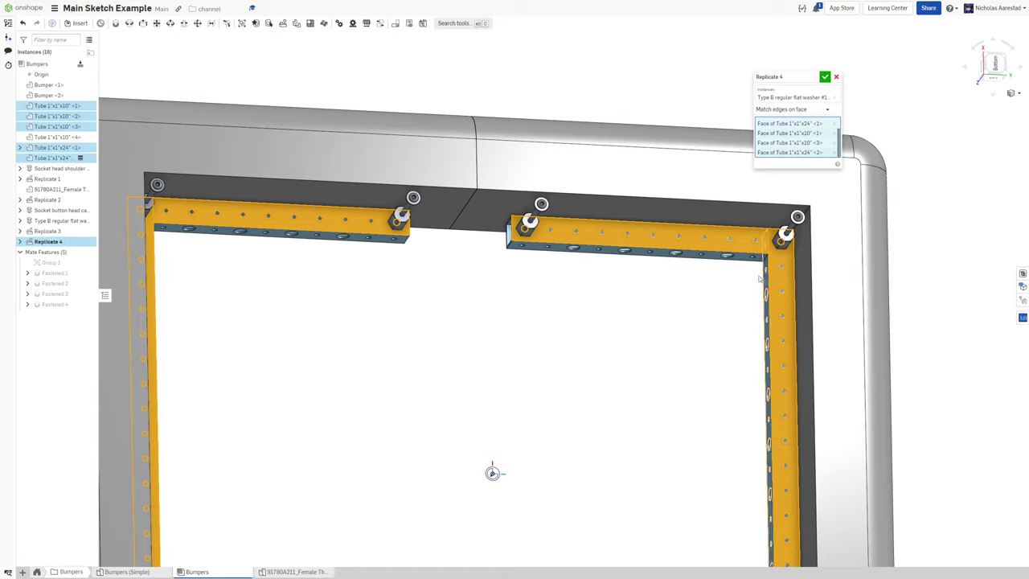
pyautogui.scroll(-4, 687, 221)
pyautogui.scroll(5, 680, 478)
pyautogui.click(659, 406)
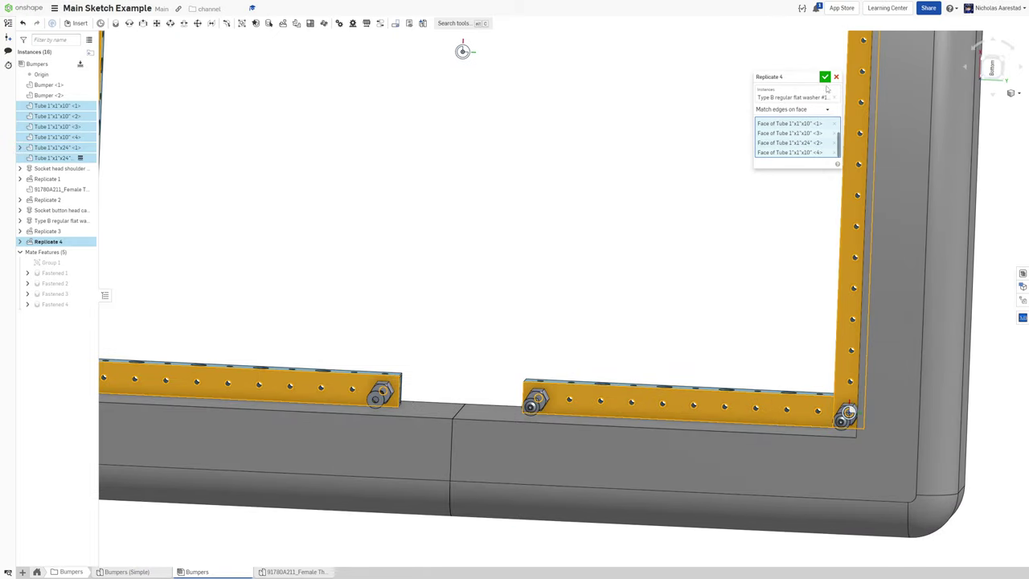
pyautogui.click(825, 76)
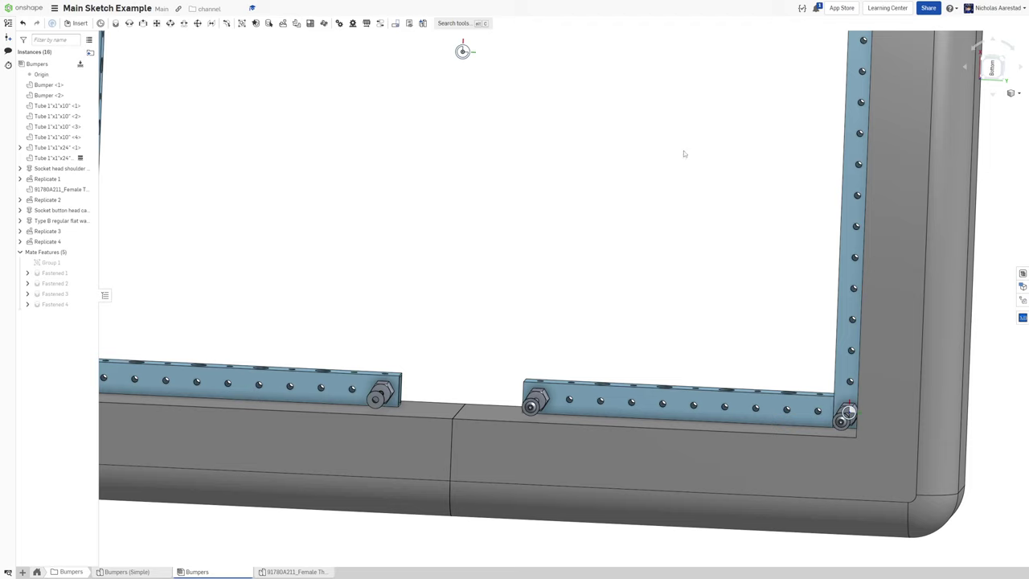
# - Edit the button head screw's Replicate to include the standoff-side face of 10-inch tube <2>
pyautogui.doubleClick(47, 230)
pyautogui.scroll(-3, 563, 239)
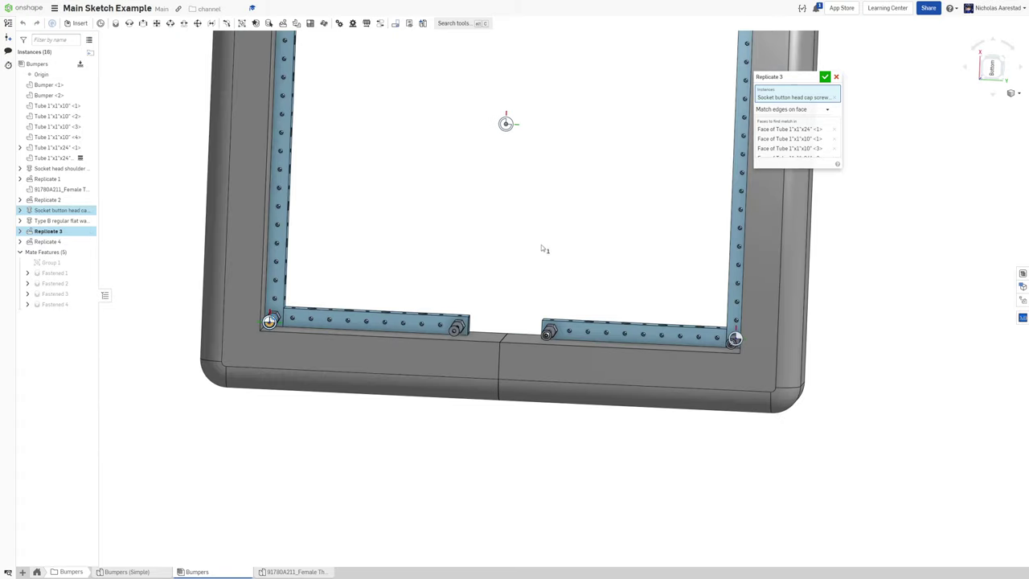
pyautogui.moveTo(542, 248); pyautogui.dragTo(427, 292, button='right')
pyautogui.scroll(5, 426, 291)
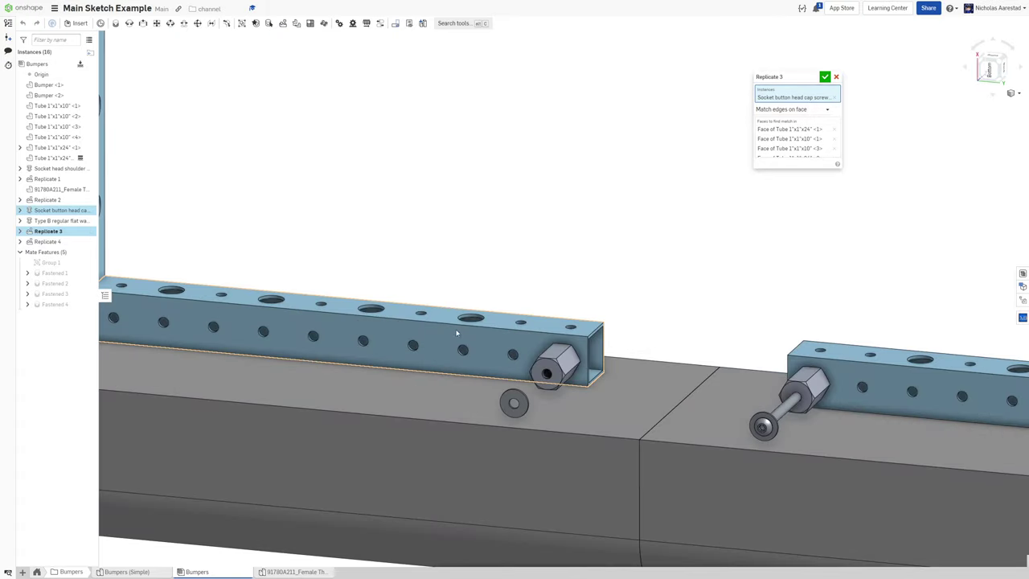
pyautogui.click(784, 124)
pyautogui.click(441, 334)
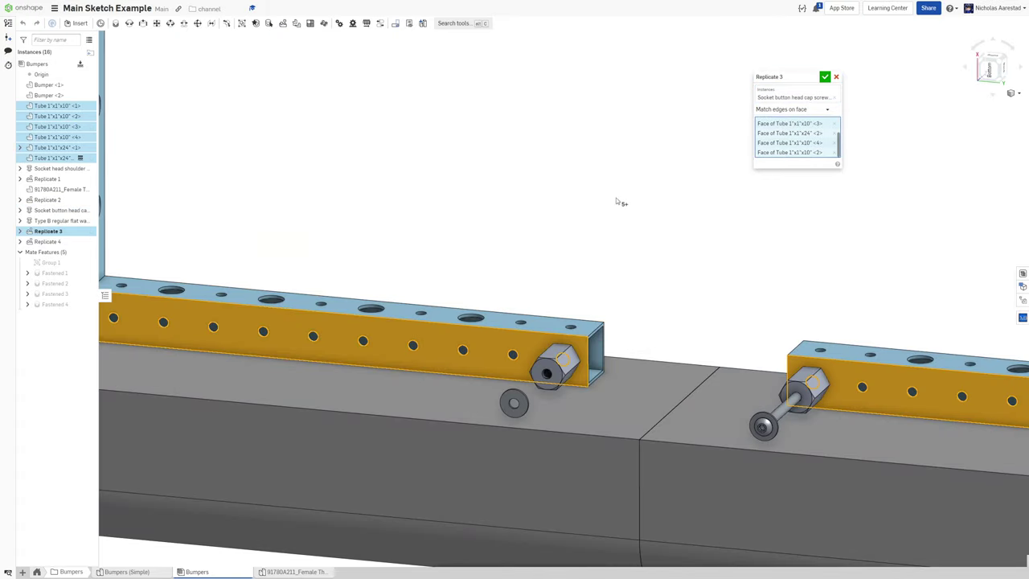
pyautogui.scroll(-5, 623, 203)
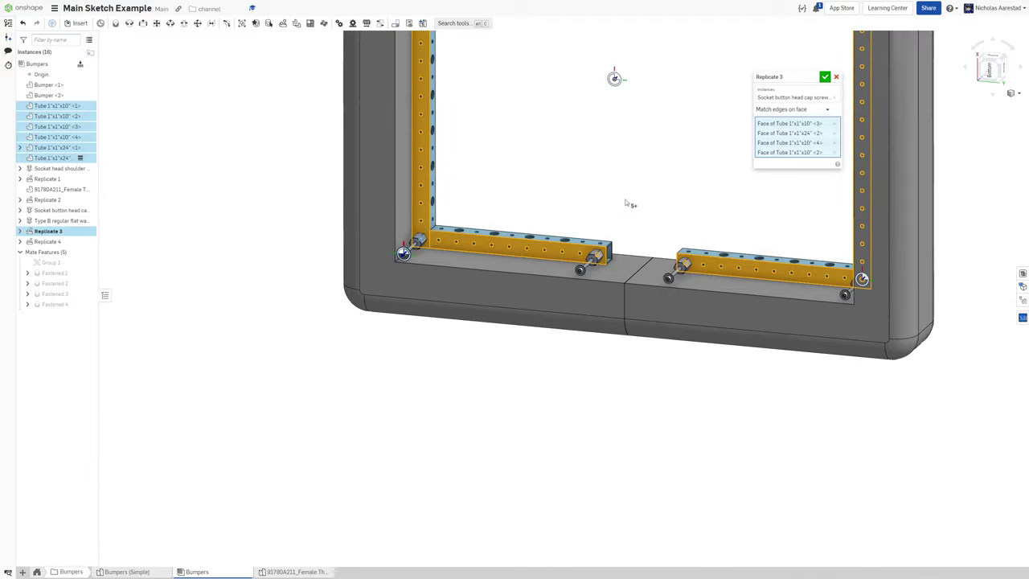
pyautogui.click(825, 77)
# - Examine the assembled hardware and how the shoulder screw head sits on the tube at the frame's inner corner
pyautogui.moveTo(631, 115); pyautogui.dragTo(631, 224, button='right')
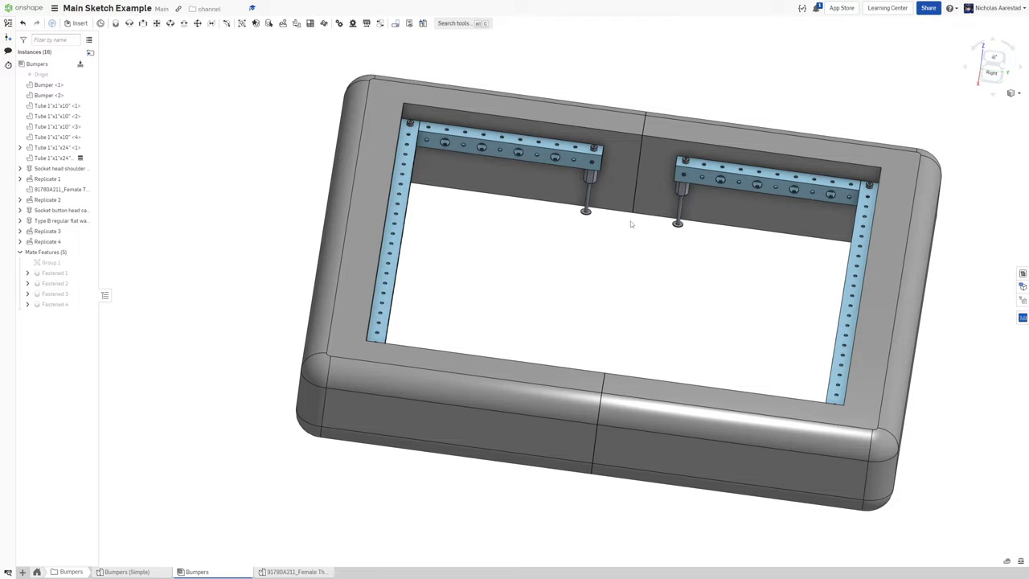
pyautogui.scroll(-2, 577, 185)
pyautogui.moveTo(526, 208)
pyautogui.mouseDown(button='right')
pyautogui.moveTo(514, 254)
pyautogui.moveTo(521, 219)
pyautogui.mouseUp(button='right')
pyautogui.scroll(-2, 513, 251)
pyautogui.scroll(10, 508, 155)
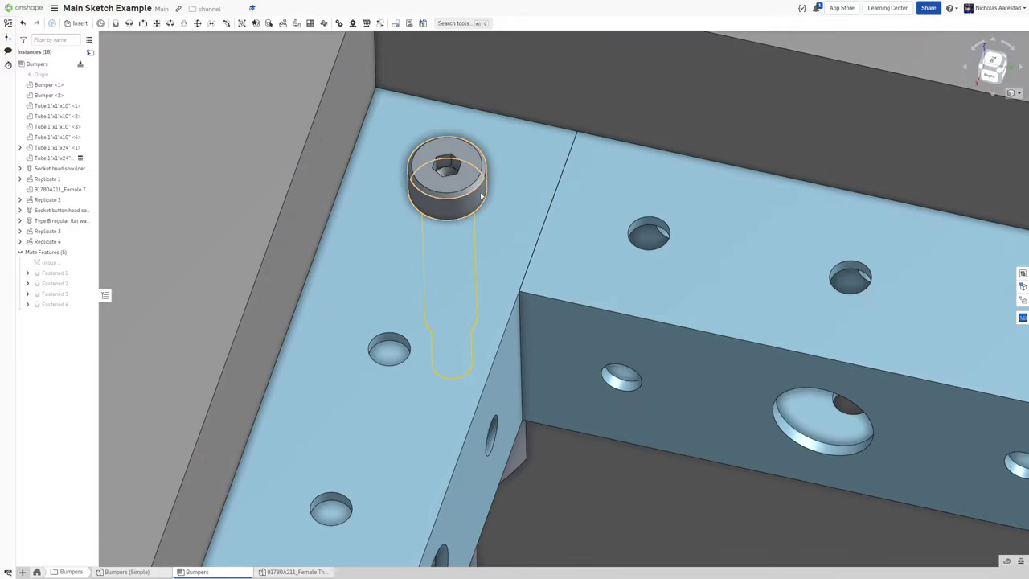
pyautogui.click(480, 195)
pyautogui.scroll(-5, 480, 195)
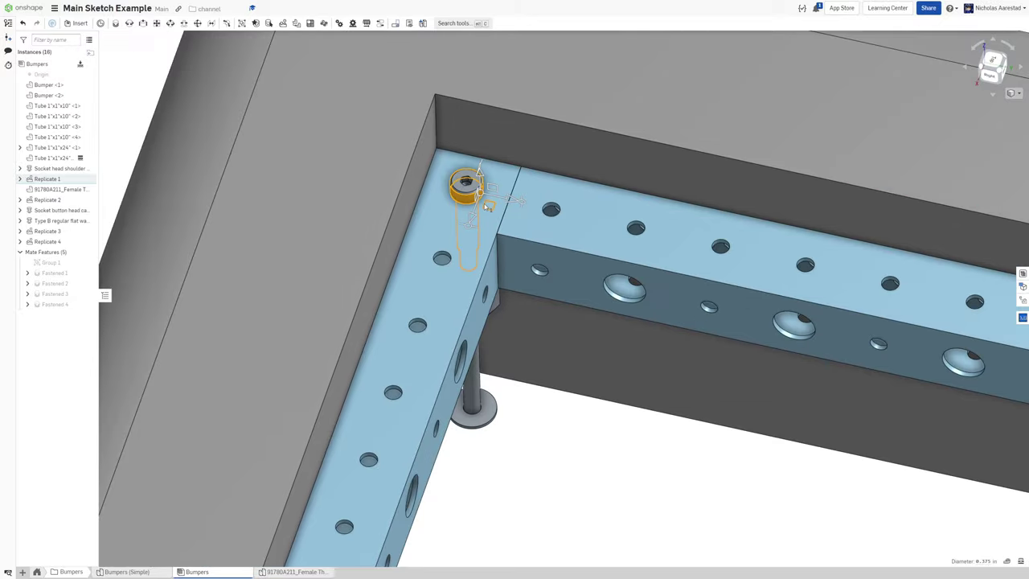
pyautogui.moveTo(480, 196); pyautogui.dragTo(552, 249, button='right')
pyautogui.scroll(-5, 464, 228)
pyautogui.moveTo(632, 240); pyautogui.dragTo(523, 218, button='right')
# - Open the Bumpers (Simple) part studio and roll the feature history back to just before Mirror 2
pyautogui.click(126, 572)
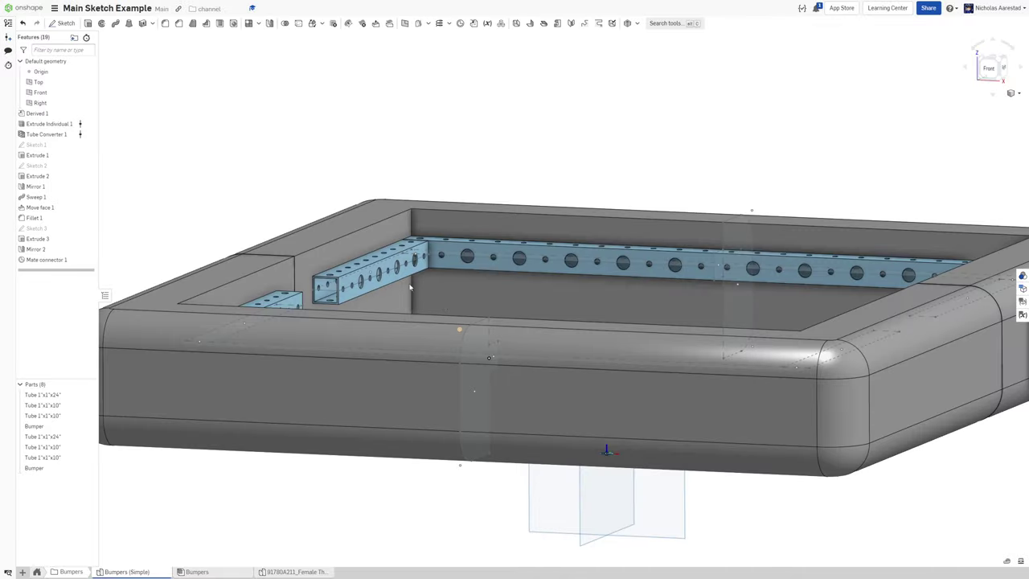
pyautogui.moveTo(410, 287); pyautogui.dragTo(315, 326, button='right')
pyautogui.scroll(-3, 469, 305)
pyautogui.moveTo(397, 265); pyautogui.dragTo(402, 346, button='right')
pyautogui.scroll(-3, 396, 240)
pyautogui.scroll(5, 338, 387)
pyautogui.scroll(-2, 416, 402)
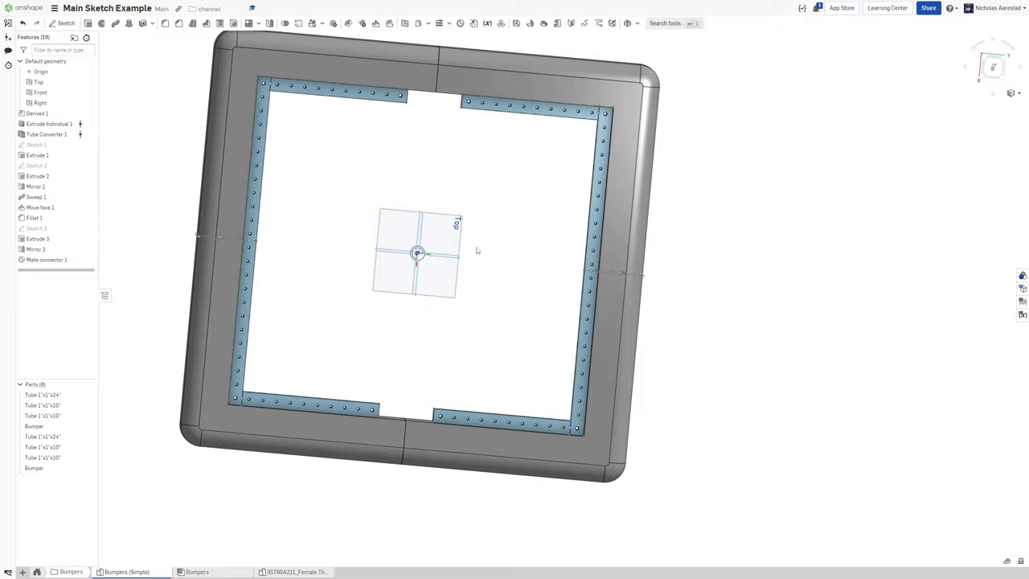
pyautogui.scroll(10, 269, 112)
pyautogui.scroll(-10, 299, 121)
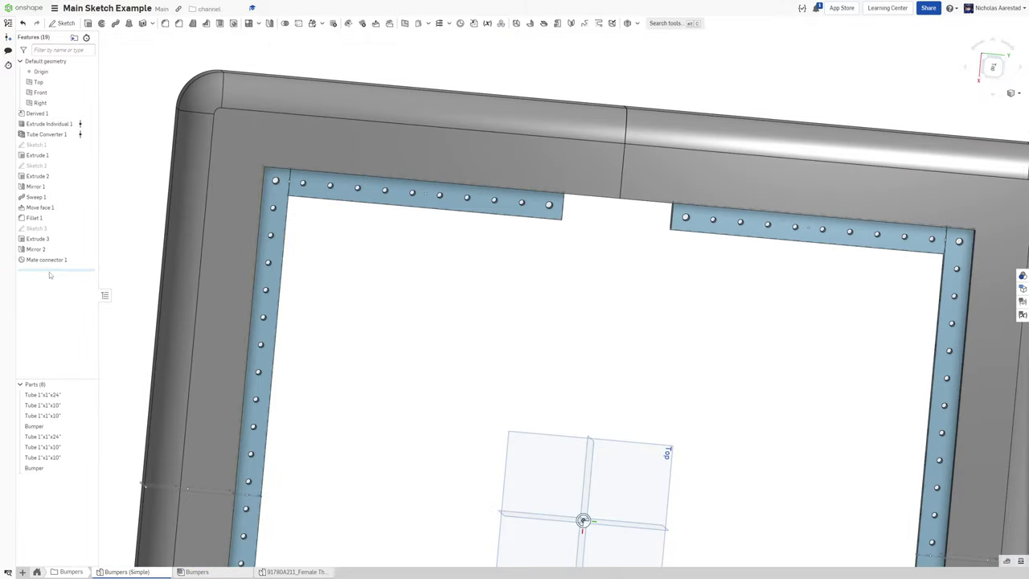
pyautogui.moveTo(49, 275); pyautogui.dragTo(49, 250)
# - Start a sketch on the 24-inch tube's upper face and draw a 0.5 in diameter circle centred on the corner hole
pyautogui.scroll(-3, 479, 307)
pyautogui.moveTo(479, 306); pyautogui.dragTo(390, 301, button='right')
pyautogui.scroll(8, 305, 258)
pyautogui.scroll(2, 377, 233)
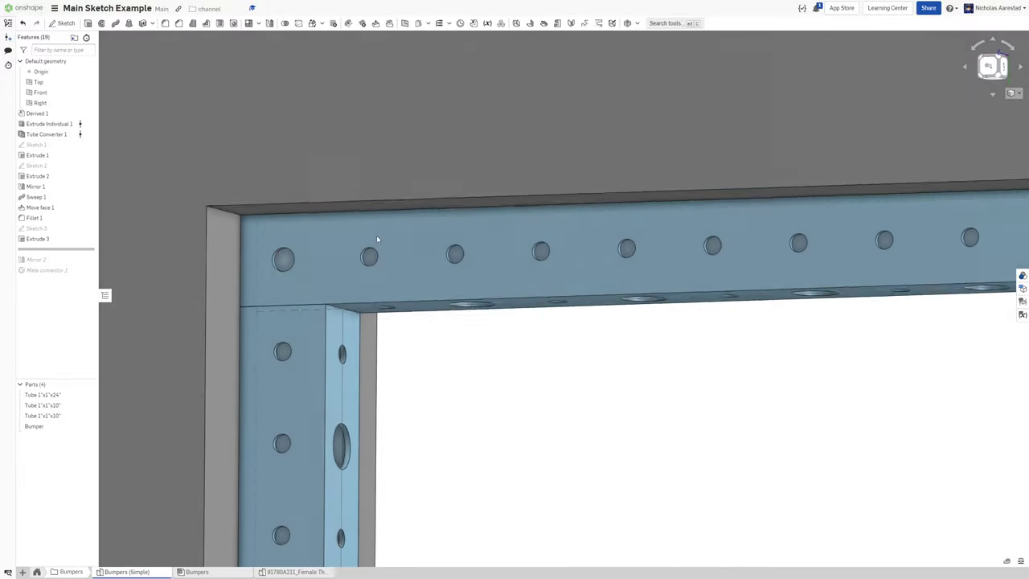
pyautogui.hotkey('shift', 's')
pyautogui.click(304, 249)
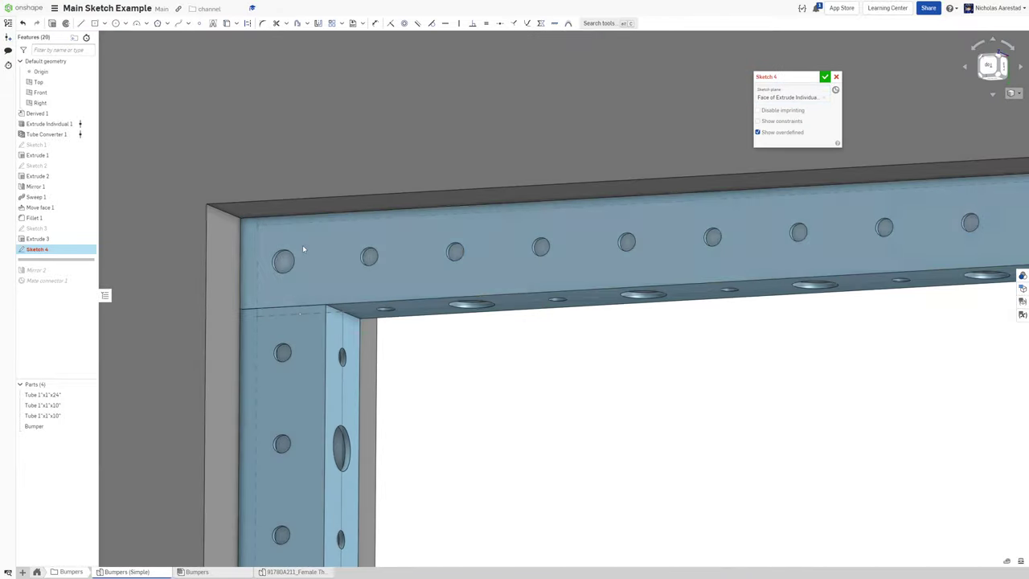
pyautogui.press('n')
pyautogui.press('c')
pyautogui.click(301, 235)
pyautogui.write('0.5')
pyautogui.press('Return')
pyautogui.scroll(-1, 396, 272)
pyautogui.scroll(-1, 394, 271)
# - Sketch a rectangle about 3.8 in long from the corner along the 24-inch tube, and another about 0.7 in wide along the 10-inch tube
pyautogui.press('g')
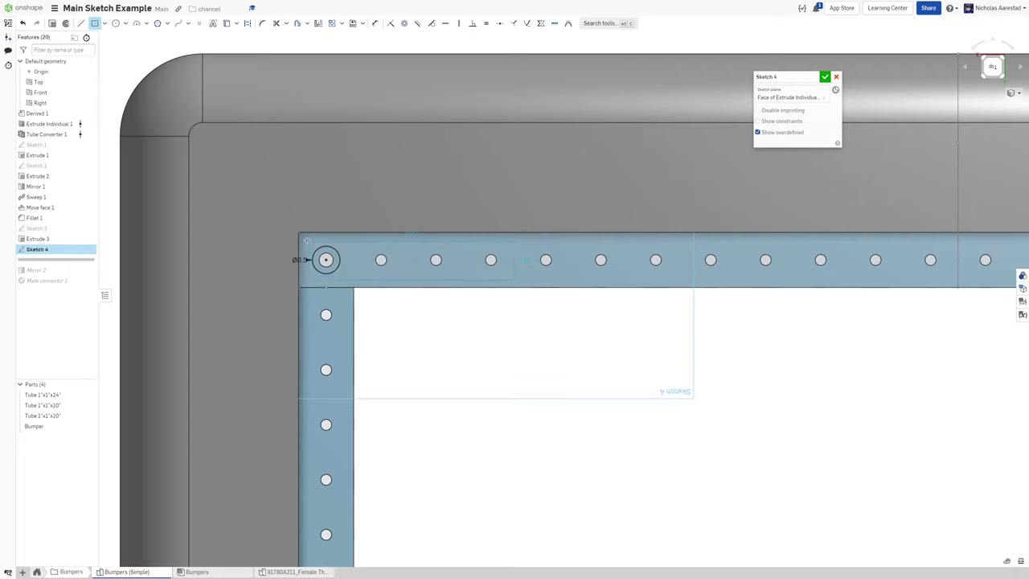
pyautogui.moveTo(306, 239); pyautogui.dragTo(517, 279)
pyautogui.scroll(2, 297, 339)
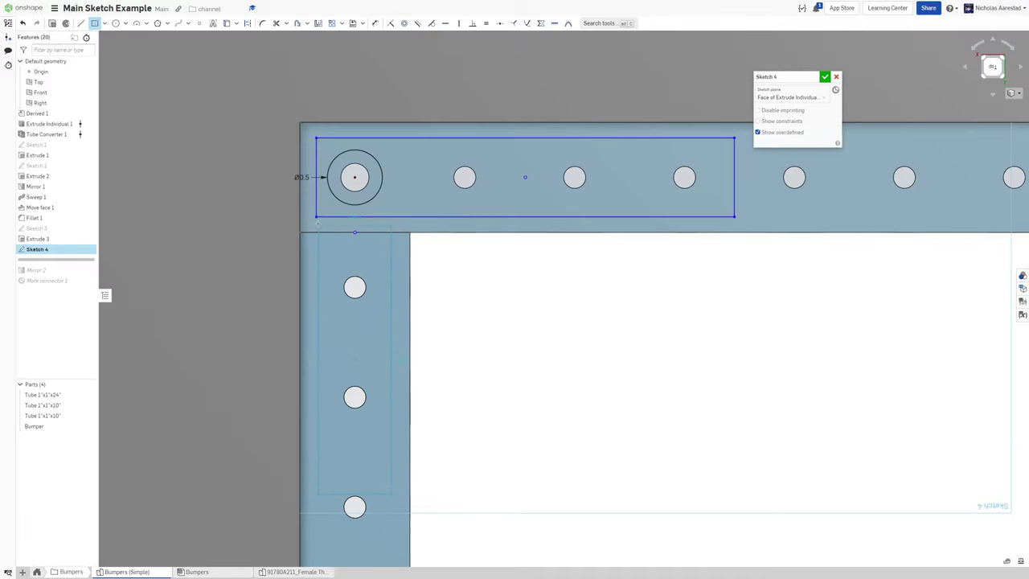
pyautogui.click(395, 503)
pyautogui.scroll(-2, 523, 294)
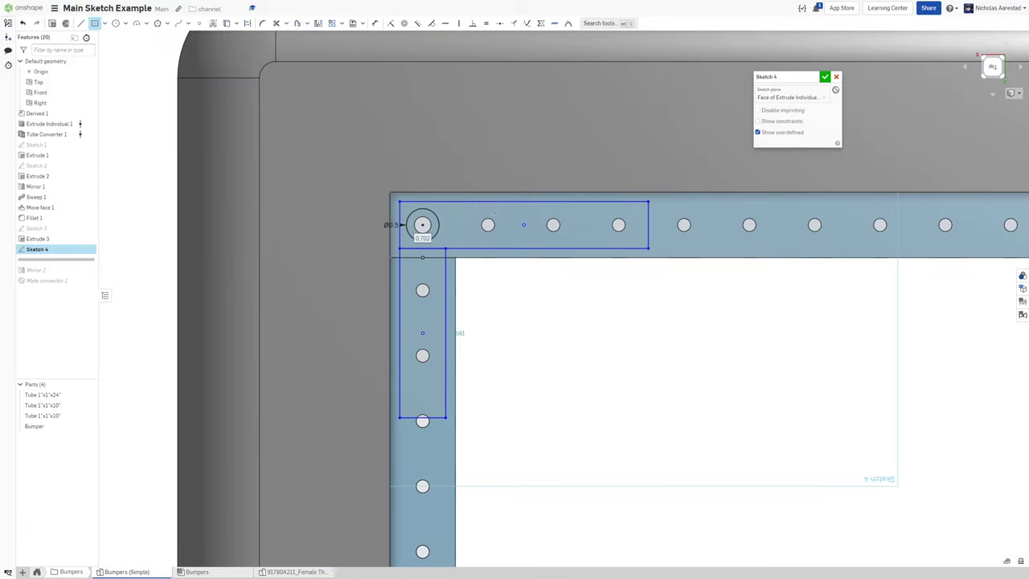
# - Dimension the length of the rectangle along the 24-inch tube
pyautogui.press('u')
pyautogui.scroll(2, 473, 202)
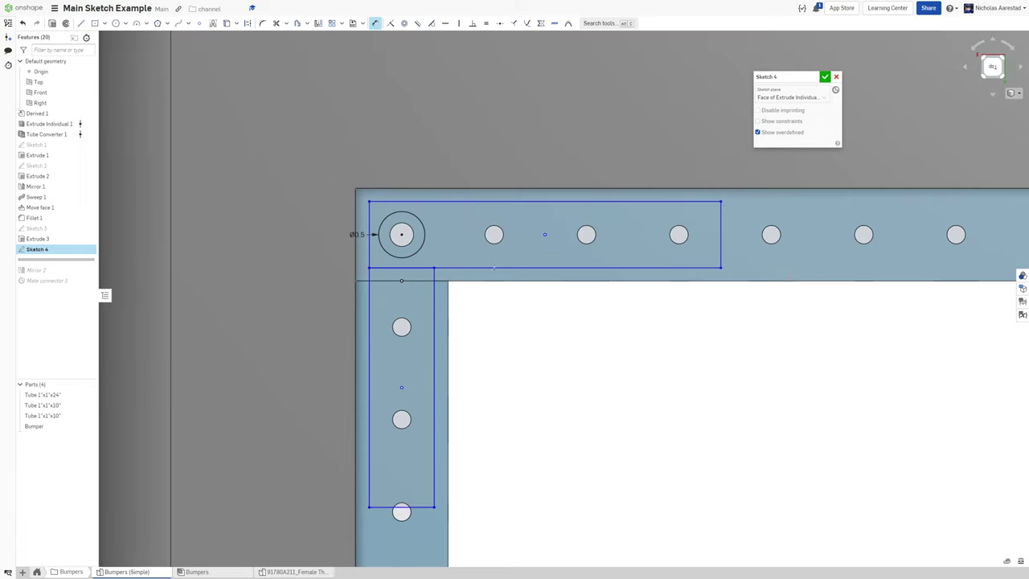
pyautogui.scroll(-1, 504, 279)
pyautogui.scroll(1, 443, 206)
pyautogui.scroll(1, 379, 230)
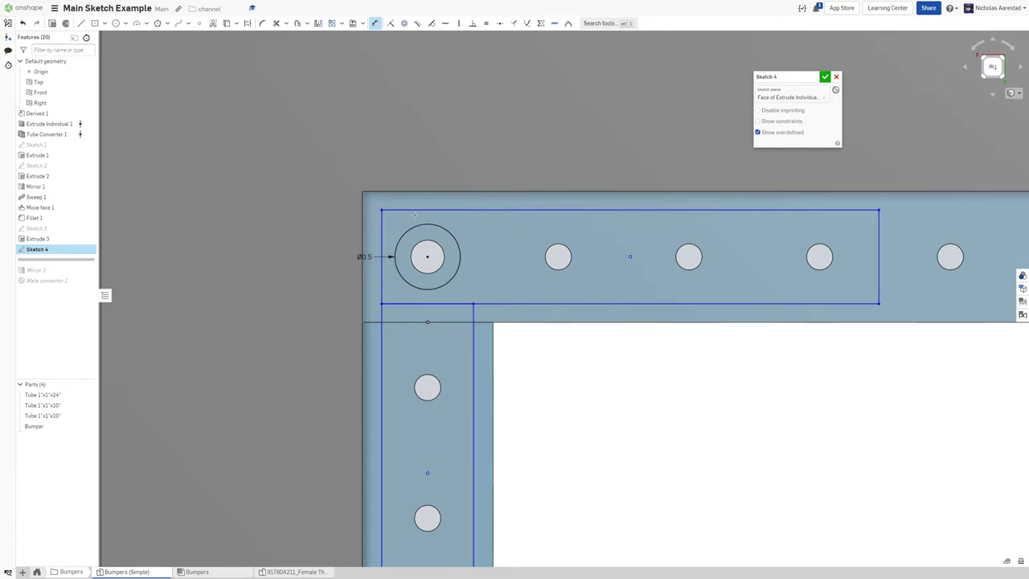
pyautogui.click(501, 210)
pyautogui.click(515, 201)
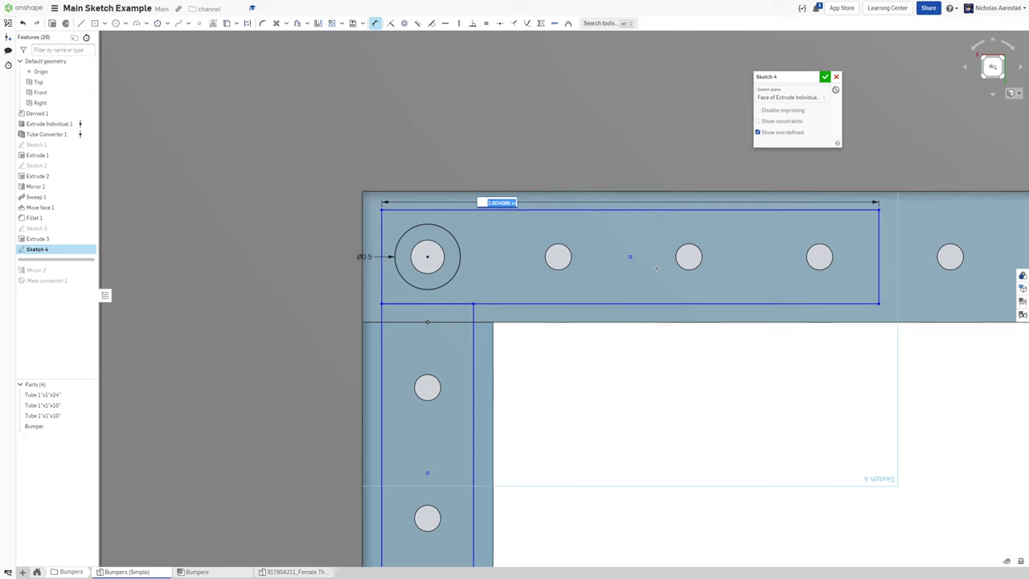
pyautogui.press('Return')
pyautogui.scroll(-3, 568, 237)
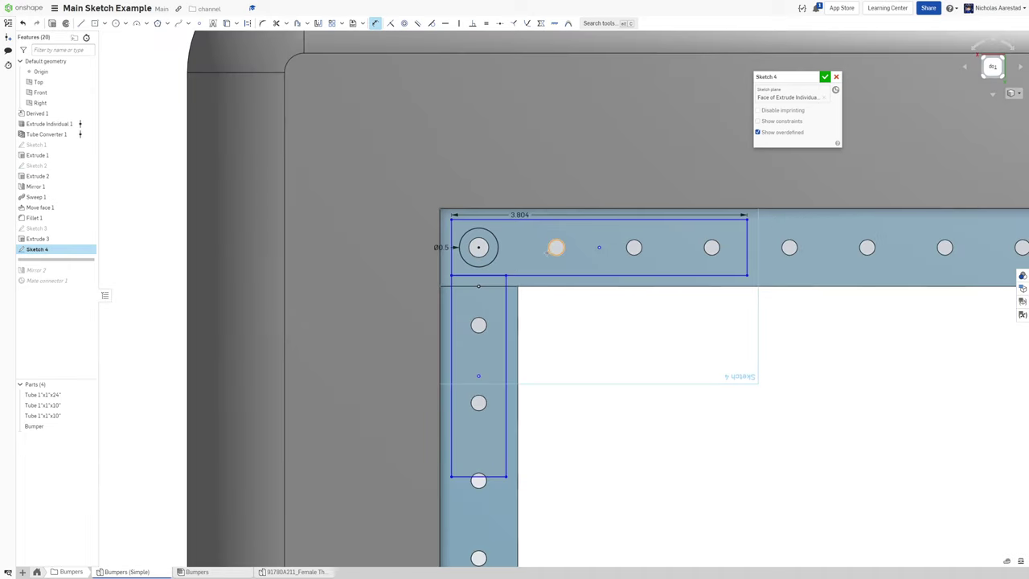
pyautogui.scroll(3, 508, 249)
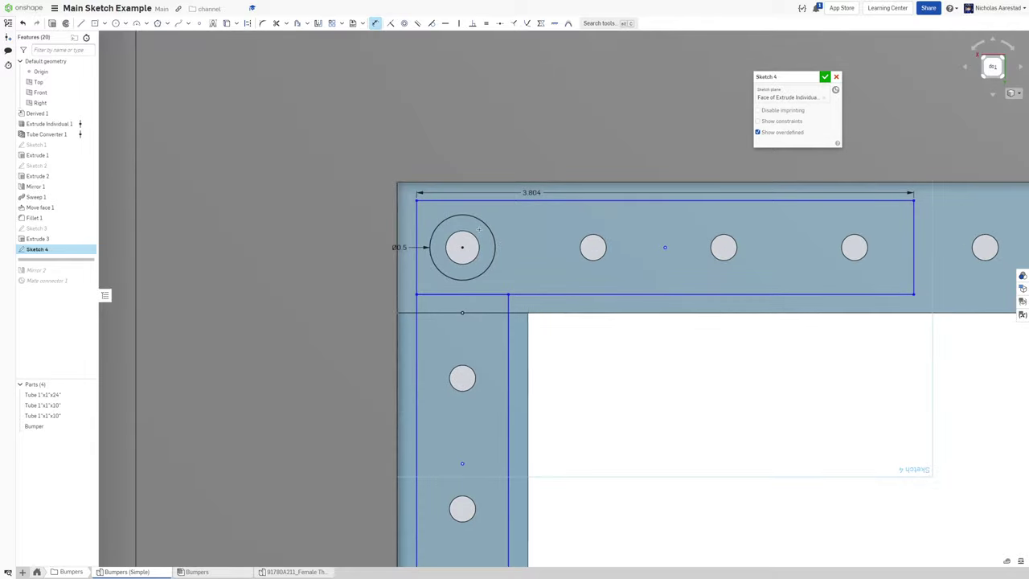
pyautogui.press('c')
pyautogui.press('Escape')
pyautogui.scroll(-1, 534, 241)
pyautogui.scroll(-3, 527, 254)
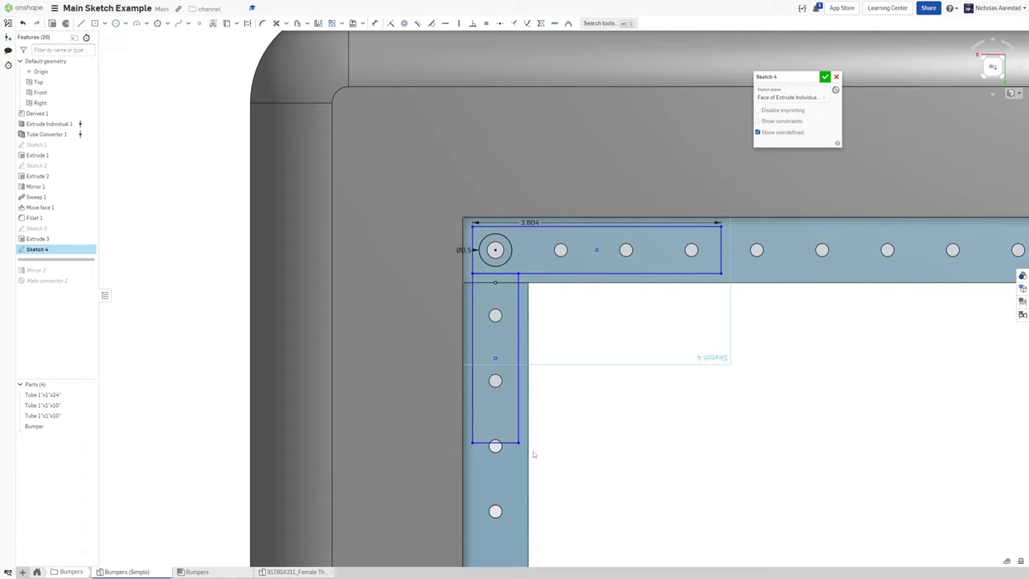
# - Lengthen the rectangle on the 10-inch tube so its far edge passes beyond the third hole
pyautogui.moveTo(507, 443); pyautogui.dragTo(505, 468)
pyautogui.scroll(-5, 464, 292)
pyautogui.scroll(10, 470, 294)
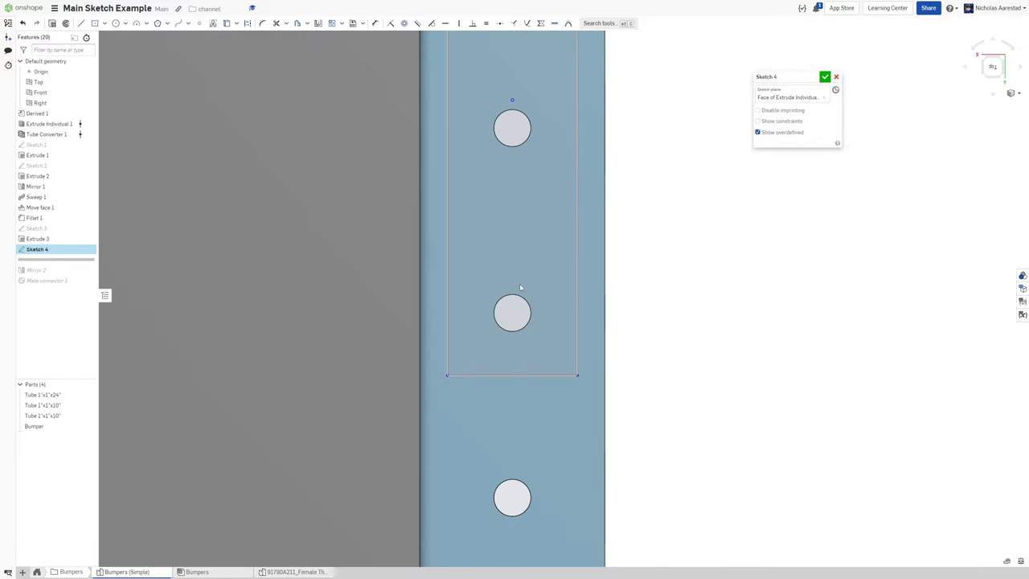
# - Project the edges of the three holes inside the 10-inch tube's rectangle into the sketch
pyautogui.press('u')
pyautogui.click(519, 296)
pyautogui.click(521, 147)
pyautogui.scroll(-5, 524, 260)
pyautogui.scroll(5, 551, 109)
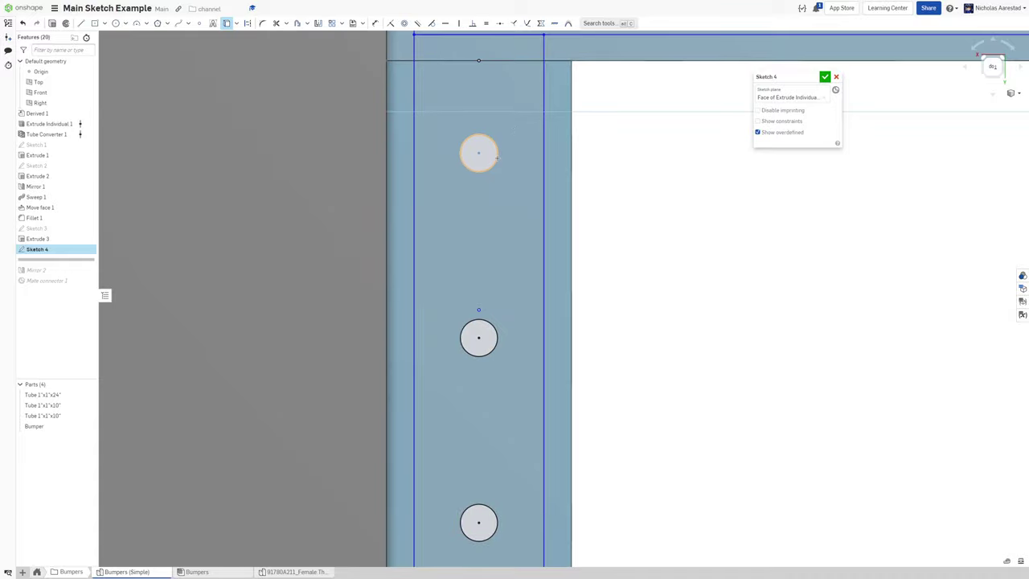
# - Project the edges of the three small holes inside the 24-inch tube's rectangle into the sketch
pyautogui.scroll(-5, 426, 305)
pyautogui.scroll(4, 530, 171)
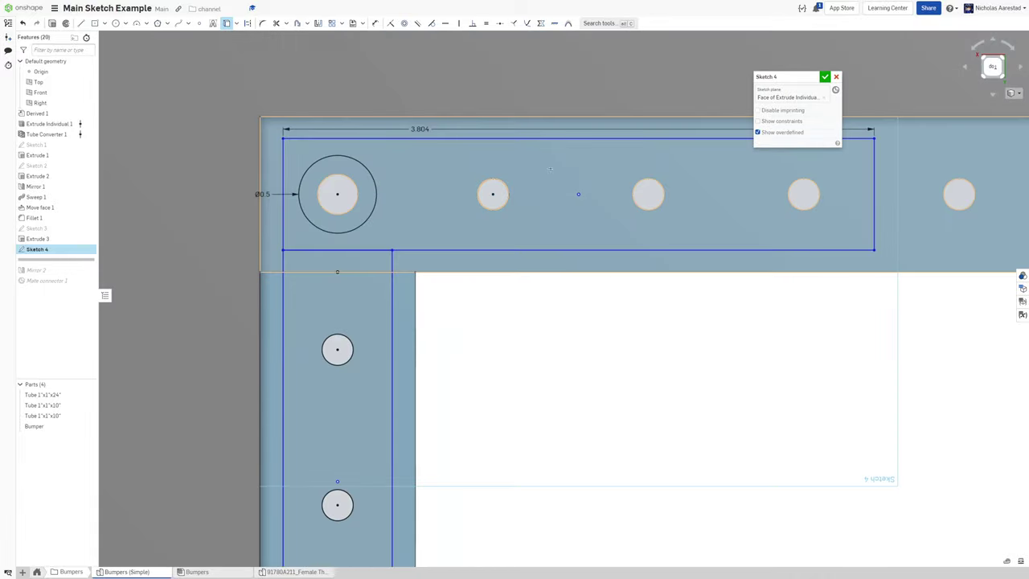
pyautogui.click(662, 184)
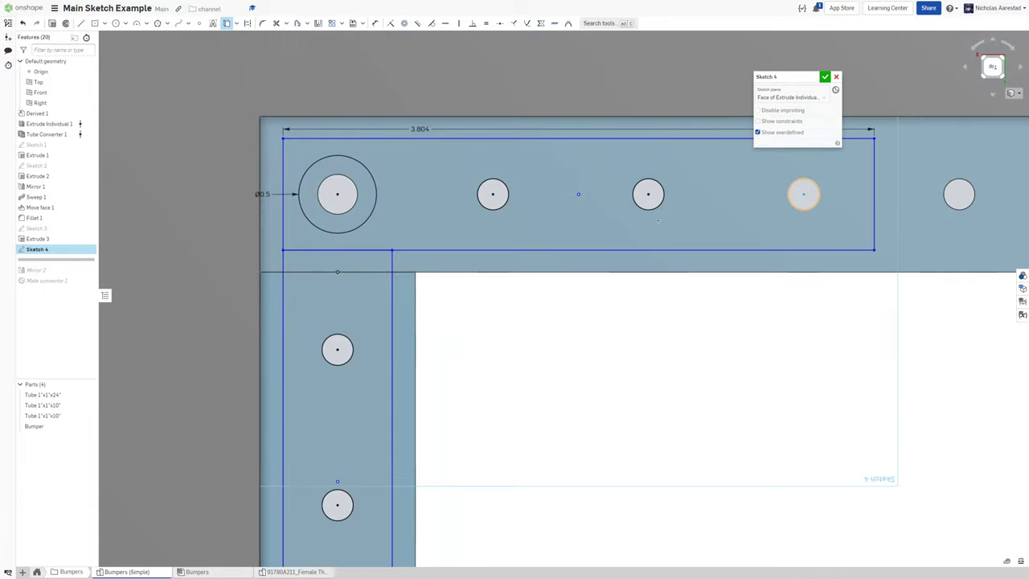
pyautogui.click(804, 194)
pyautogui.scroll(-3, 639, 225)
pyautogui.scroll(2, 536, 267)
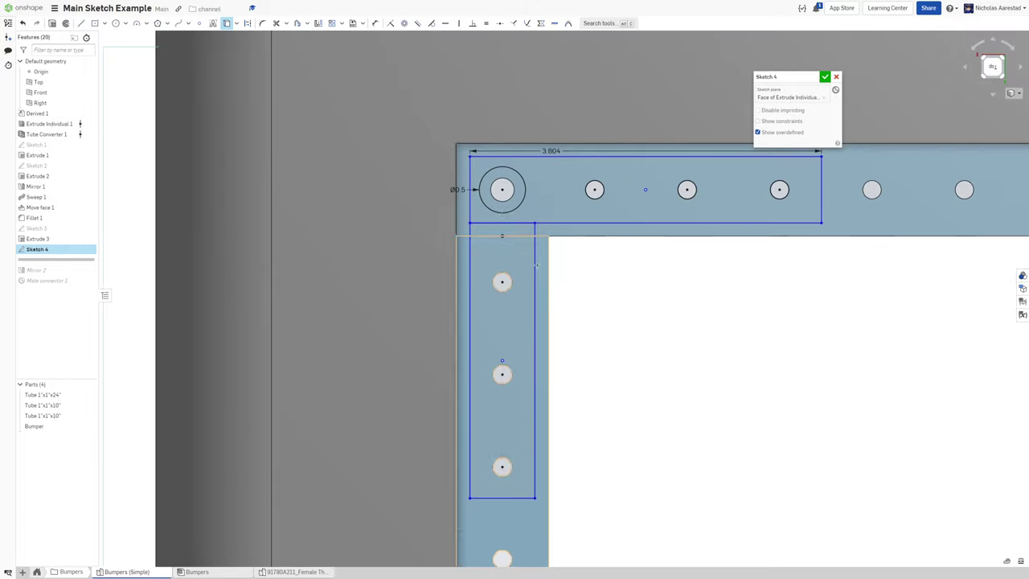
# - Dimension the end edge of the 10-inch tube's rectangle 0.24 in from the centre of the third hole
pyautogui.scroll(-4, 470, 188)
pyautogui.scroll(3, 514, 262)
pyautogui.scroll(1, 451, 369)
pyautogui.scroll(1, 452, 370)
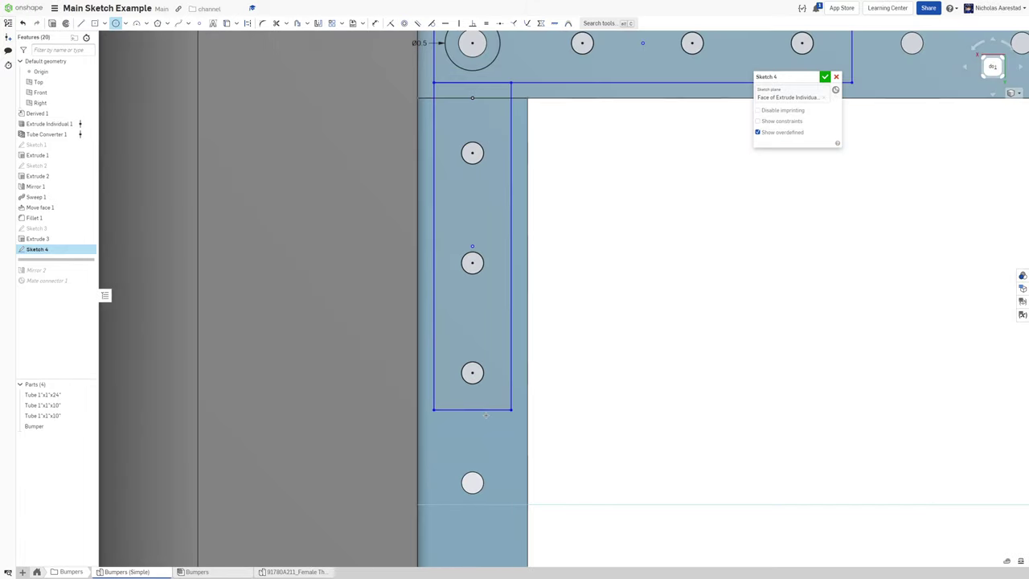
pyautogui.press('c')
pyautogui.press('u')
pyautogui.click(487, 408)
pyautogui.click(491, 391)
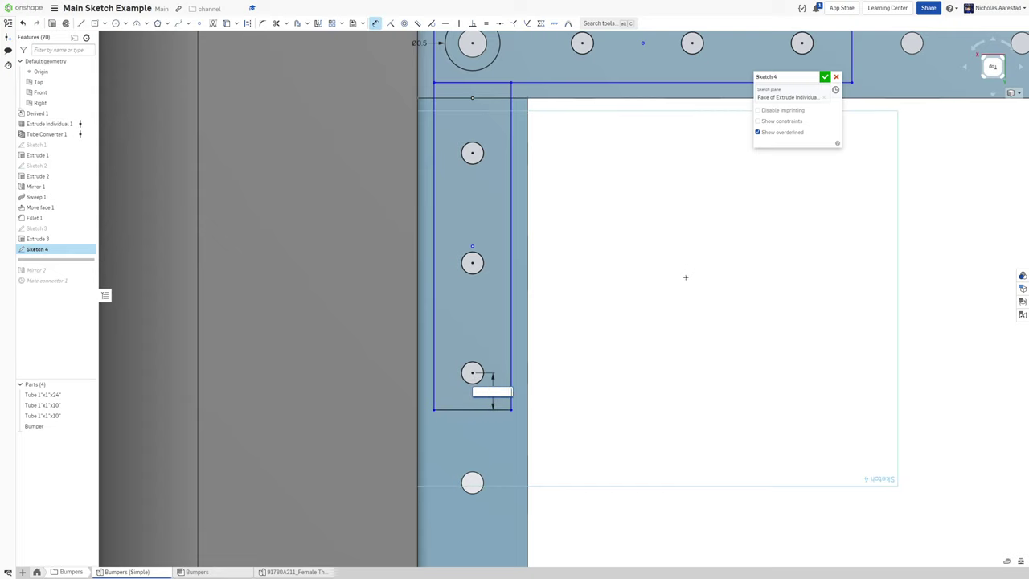
pyautogui.press('Escape')
# - Dimension the end edge of the 24-inch tube's rectangle 0.24 in from the centre of its last enclosed hole
pyautogui.scroll(-4, 570, 326)
pyautogui.scroll(4, 678, 207)
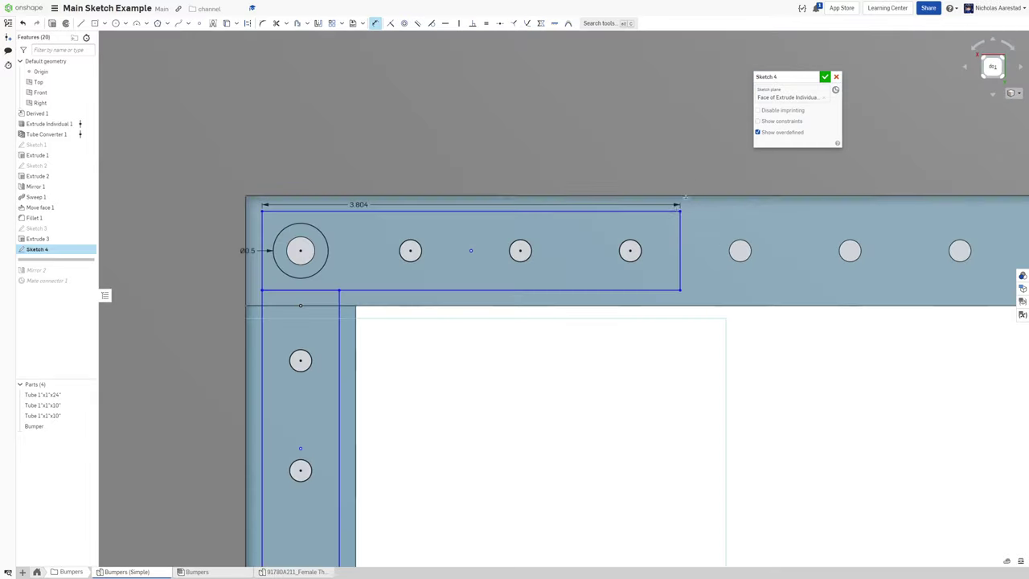
pyautogui.click(680, 229)
pyautogui.click(630, 250)
pyautogui.click(655, 231)
pyautogui.press('Return')
# - Dimension the inner long edge of the 24-inch tube's rectangle 1/32 in from the tube's inner edge
pyautogui.scroll(-3, 592, 252)
pyautogui.scroll(3, 402, 298)
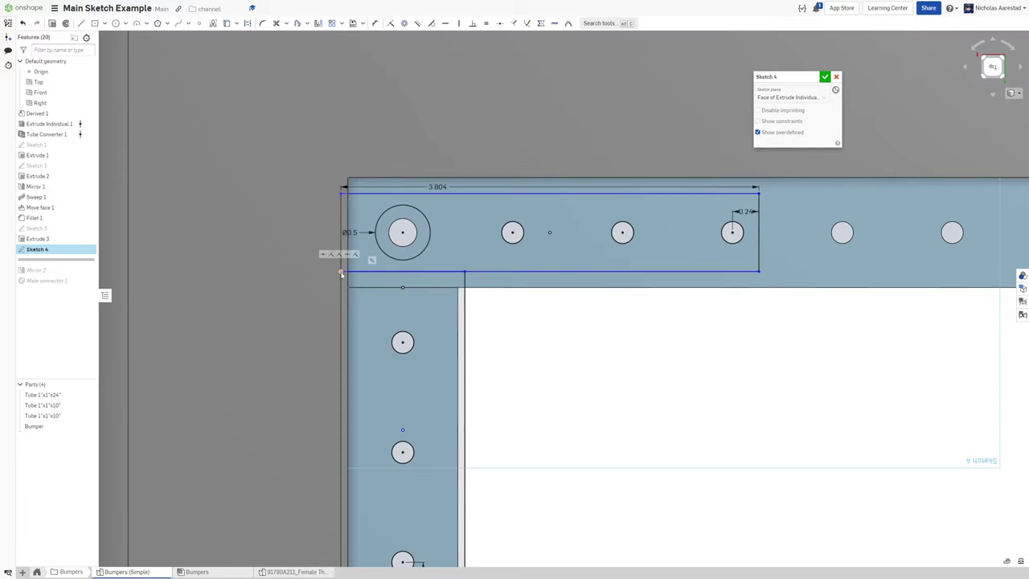
pyautogui.moveTo(382, 277)
pyautogui.mouseDown()
pyautogui.moveTo(332, 285)
pyautogui.moveTo(328, 300)
pyautogui.moveTo(341, 270)
pyautogui.mouseUp()
pyautogui.scroll(-3, 347, 232)
pyautogui.scroll(2, 374, 382)
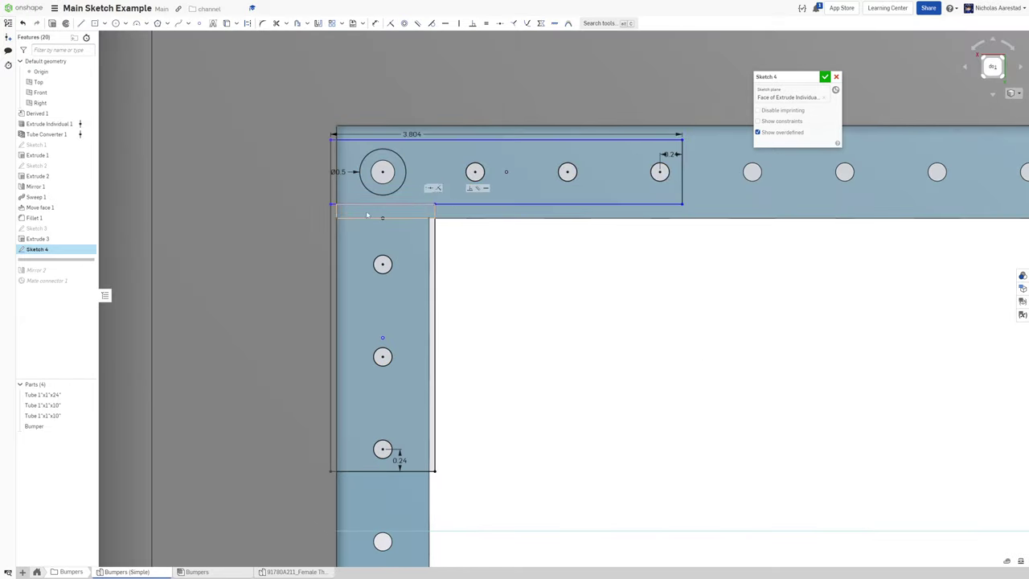
pyautogui.scroll(1, 349, 213)
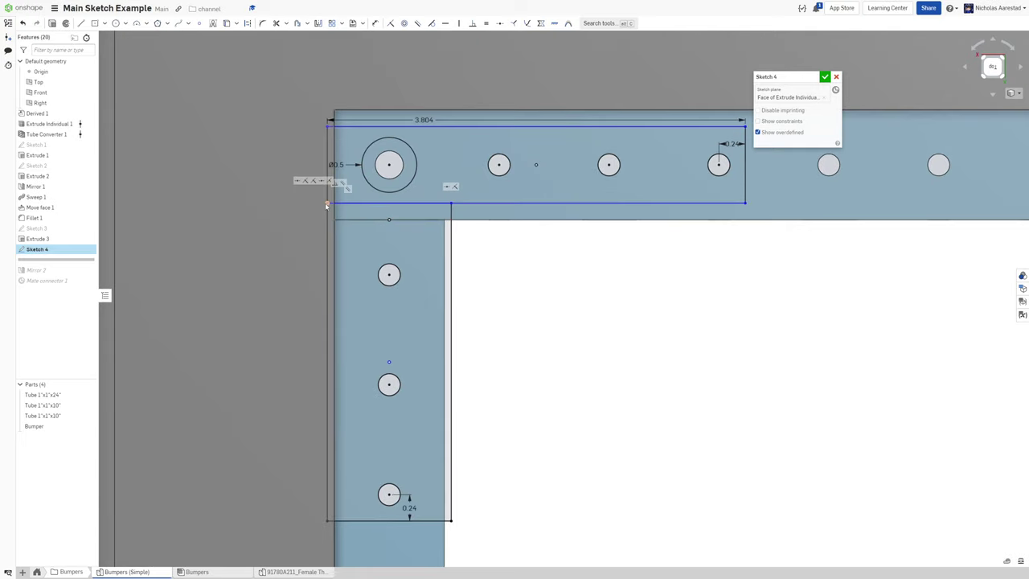
pyautogui.scroll(-1, 595, 249)
pyautogui.press('l')
pyautogui.click(704, 212)
pyautogui.click(704, 226)
pyautogui.click(706, 219)
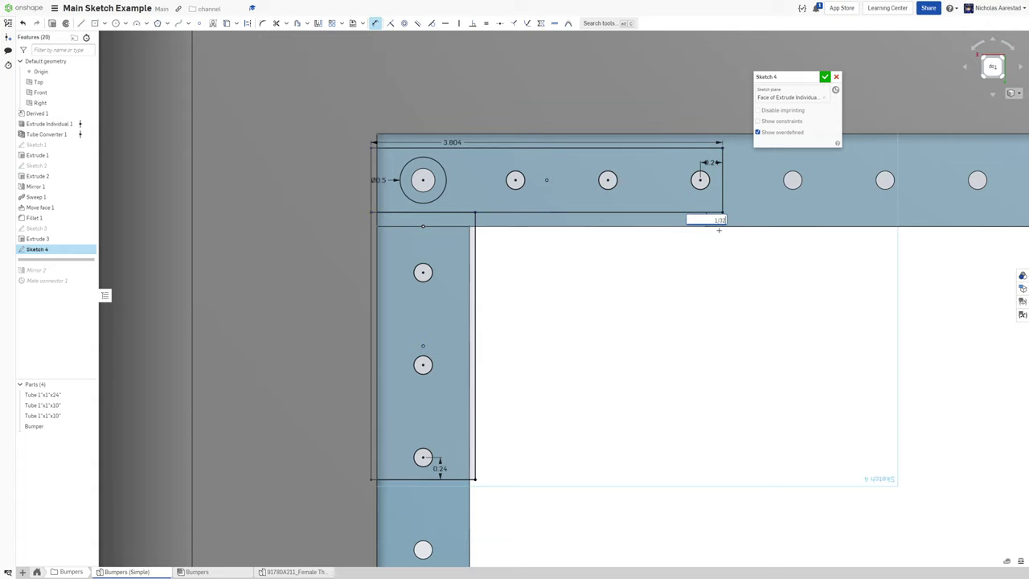
pyautogui.press('Return')
pyautogui.scroll(-2, 431, 179)
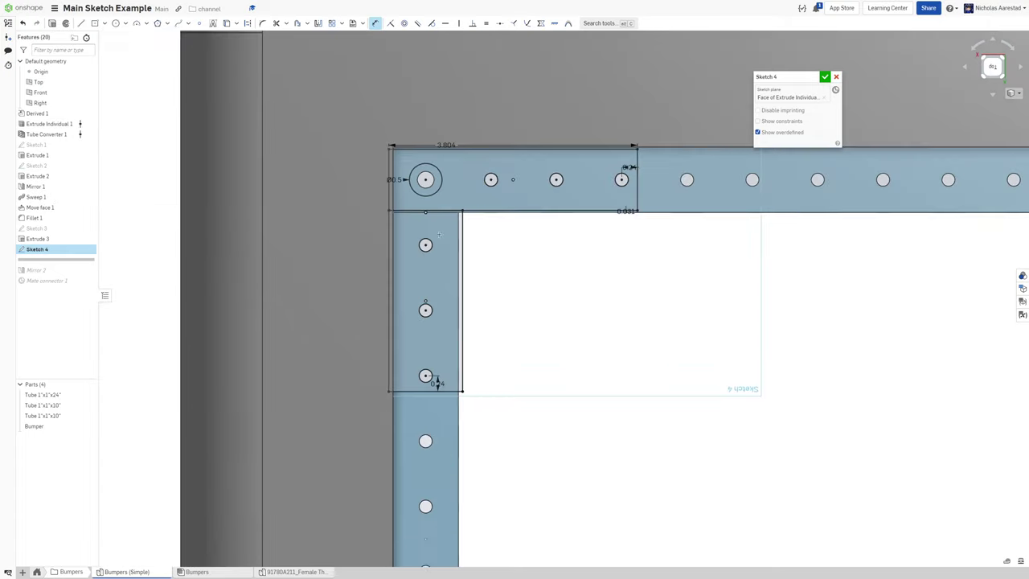
# - Delete the 3.804 in length dimension and move the rectangles' shared outer corner inside the tube's outline
pyautogui.press('Escape')
pyautogui.click(457, 147)
pyautogui.press('Delete')
pyautogui.scroll(5, 391, 169)
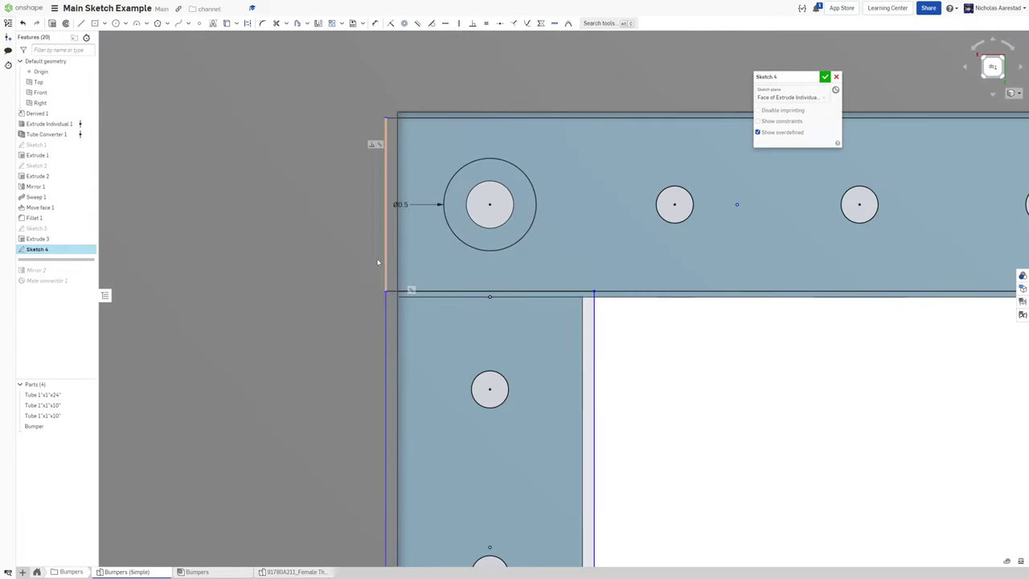
pyautogui.moveTo(386, 296); pyautogui.dragTo(406, 297)
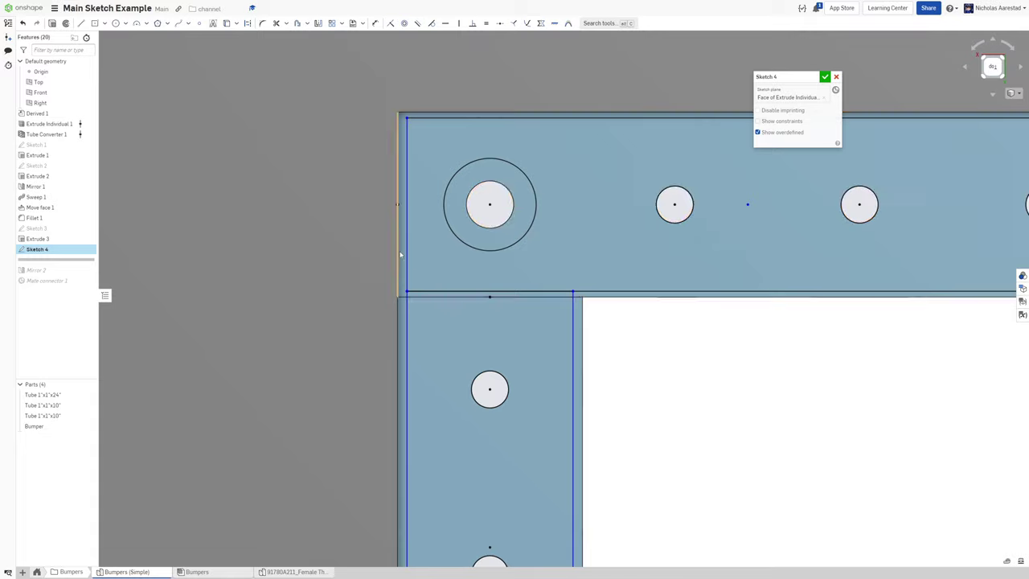
# - Dimension the rectangle's outer end edge 0.031 in from the end of the 24-inch tube
pyautogui.scroll(3, 399, 253)
pyautogui.press('d')
pyautogui.click(411, 251)
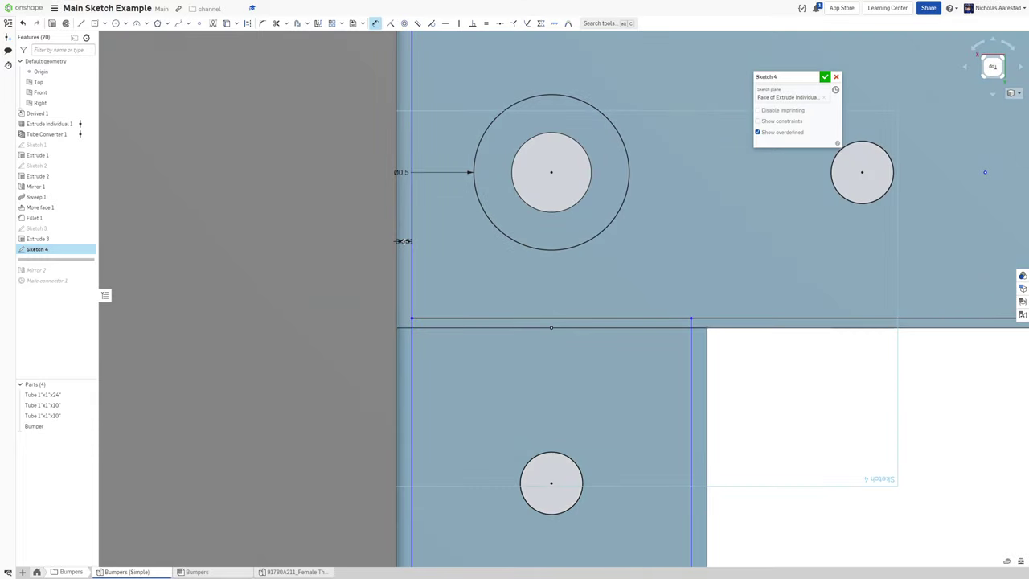
pyautogui.click(397, 244)
pyautogui.write('0.5')
pyautogui.press('Return')
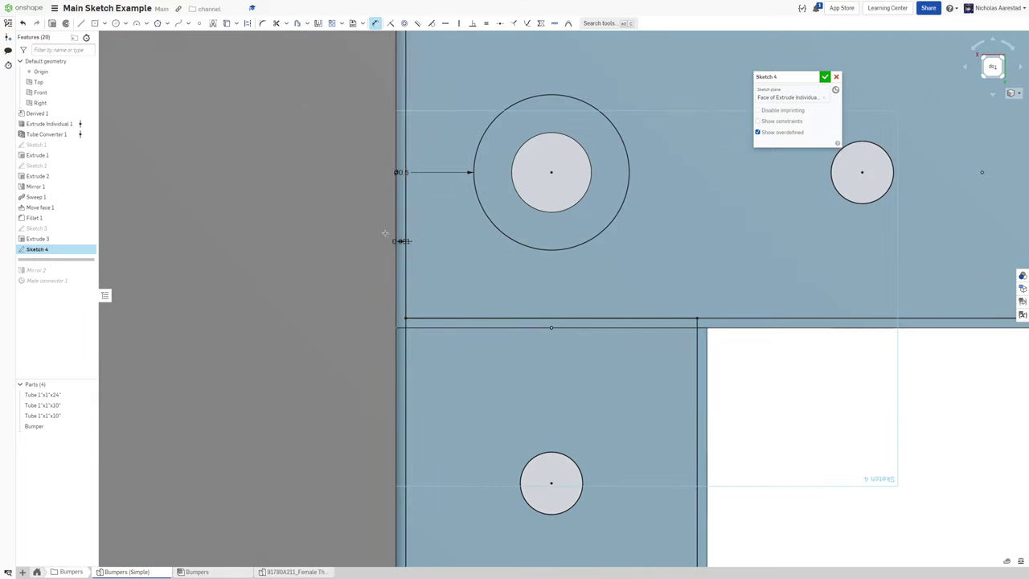
pyautogui.scroll(-5, 397, 241)
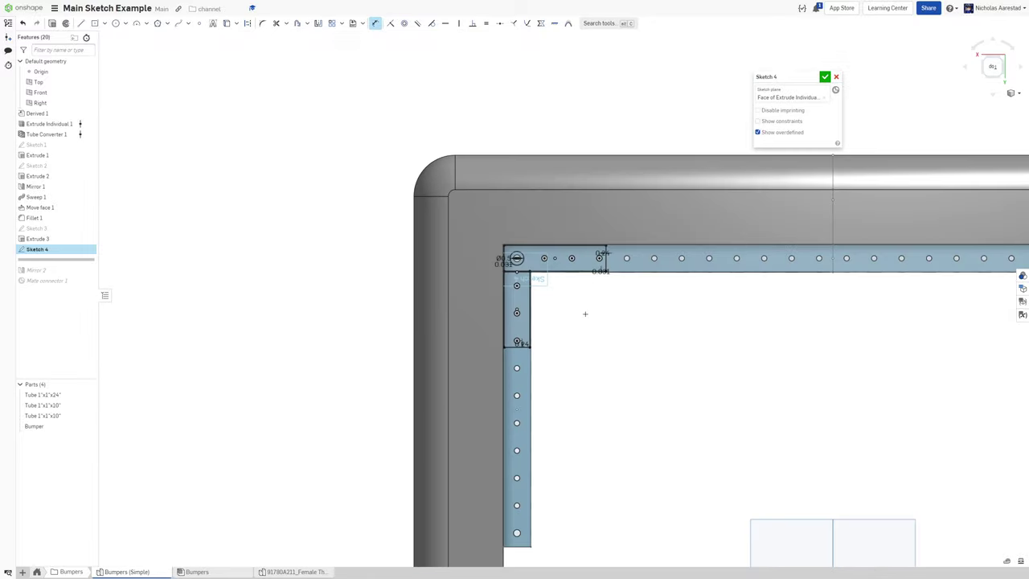
# - Extrude the L-shaped sketch region, keeping its holes open, as a new blind solid plate on the tubes
pyautogui.moveTo(585, 314); pyautogui.dragTo(586, 284, button='right')
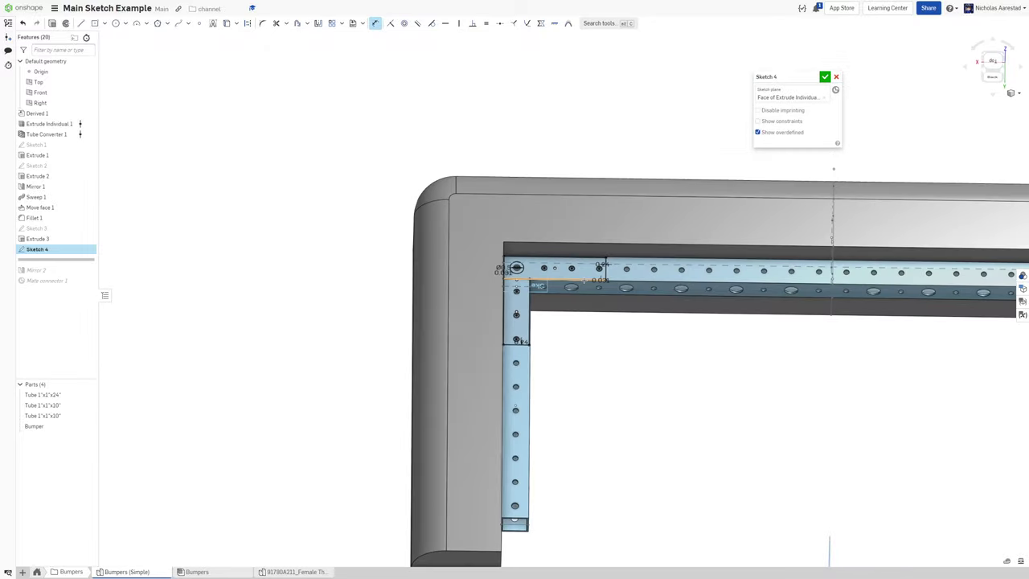
pyautogui.hotkey('shift', 'e')
pyautogui.scroll(3, 554, 275)
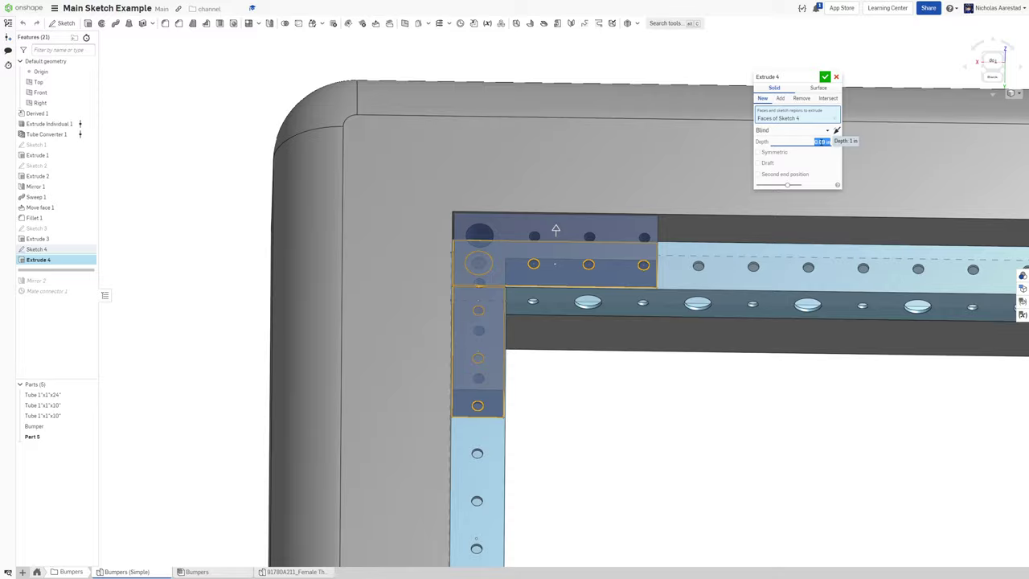
pyautogui.click(823, 78)
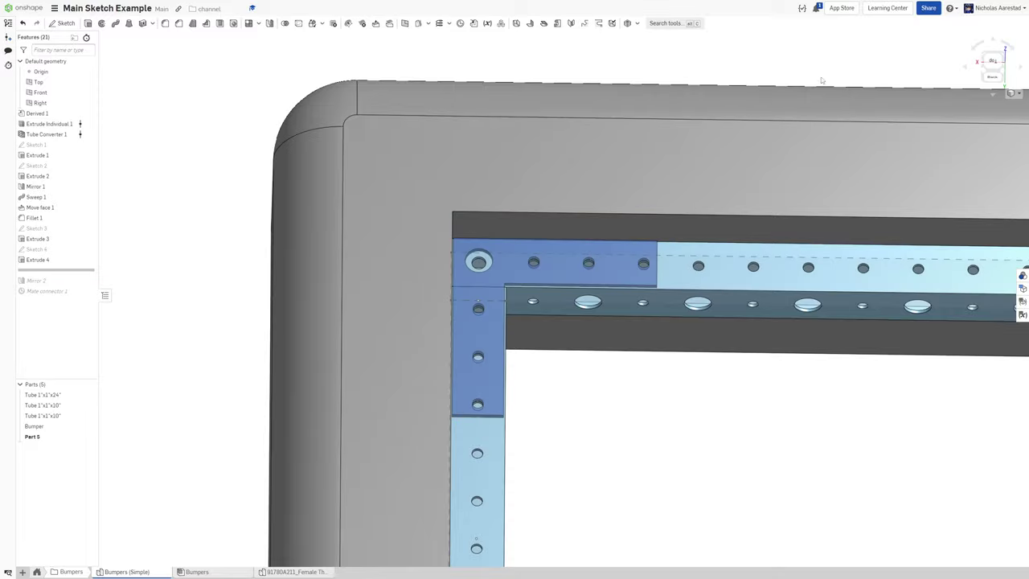
pyautogui.scroll(2, 489, 221)
pyautogui.moveTo(490, 222); pyautogui.dragTo(455, 201, button='right')
pyautogui.scroll(-2, 455, 200)
pyautogui.click(164, 23)
pyautogui.scroll(5, 478, 402)
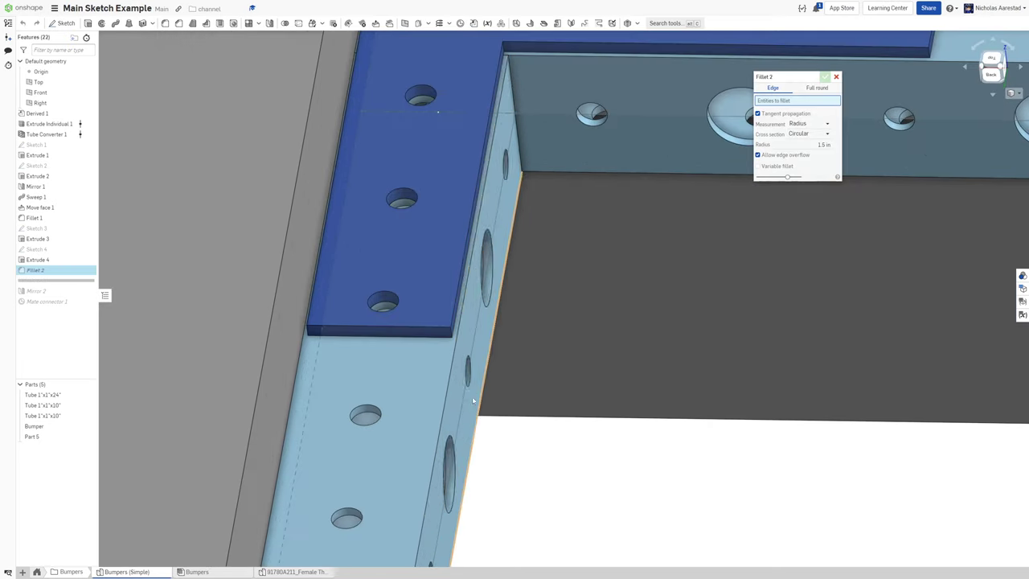
pyautogui.click(453, 333)
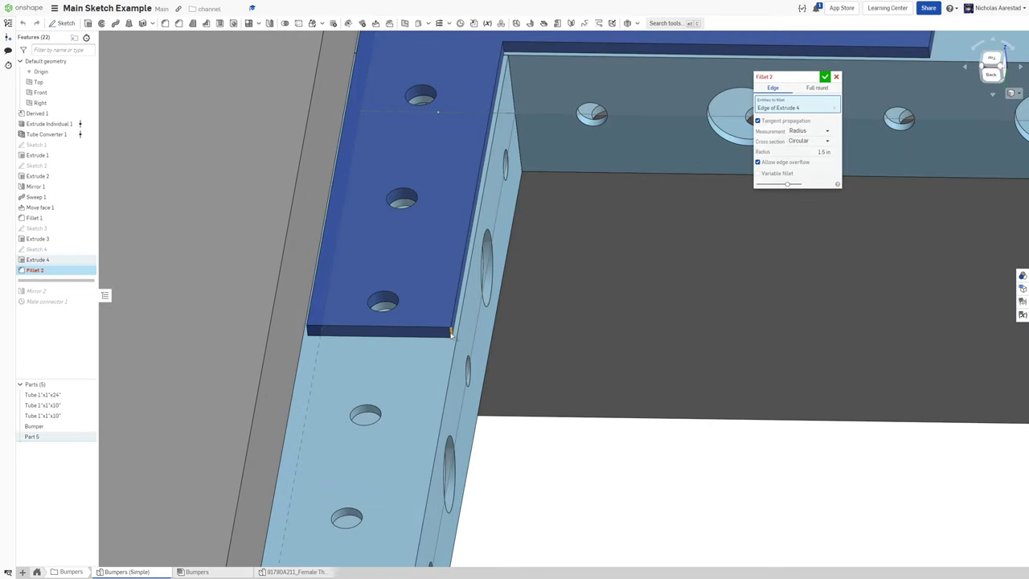
pyautogui.scroll(-1, 514, 412)
pyautogui.click(809, 151)
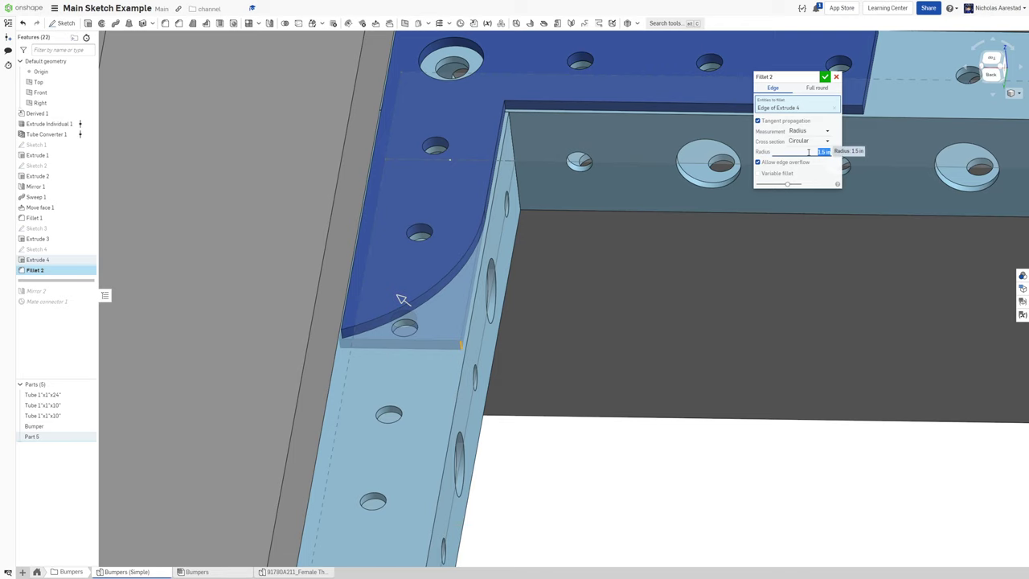
pyautogui.write('0.2')
pyautogui.press('Return')
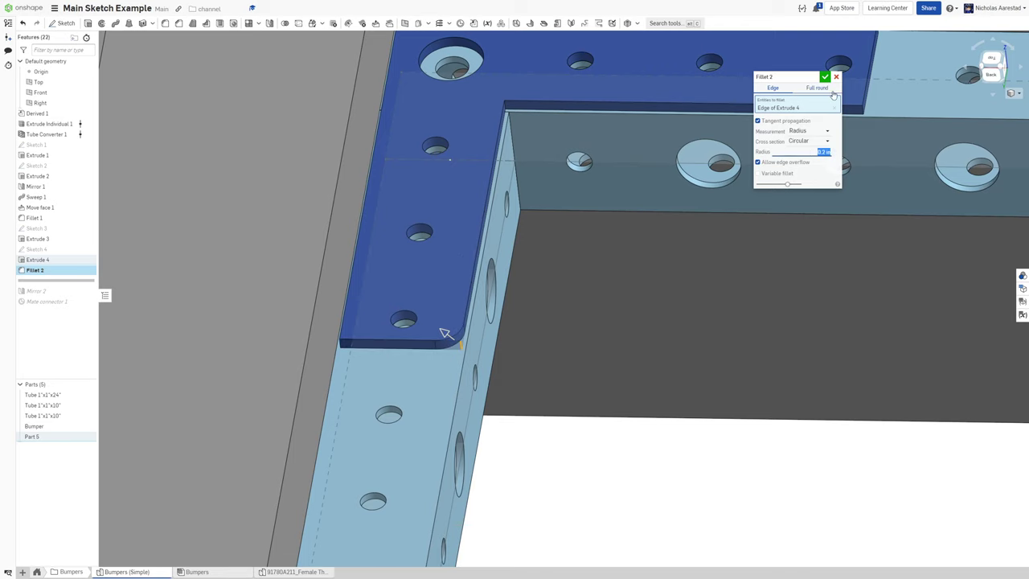
pyautogui.press('Up')
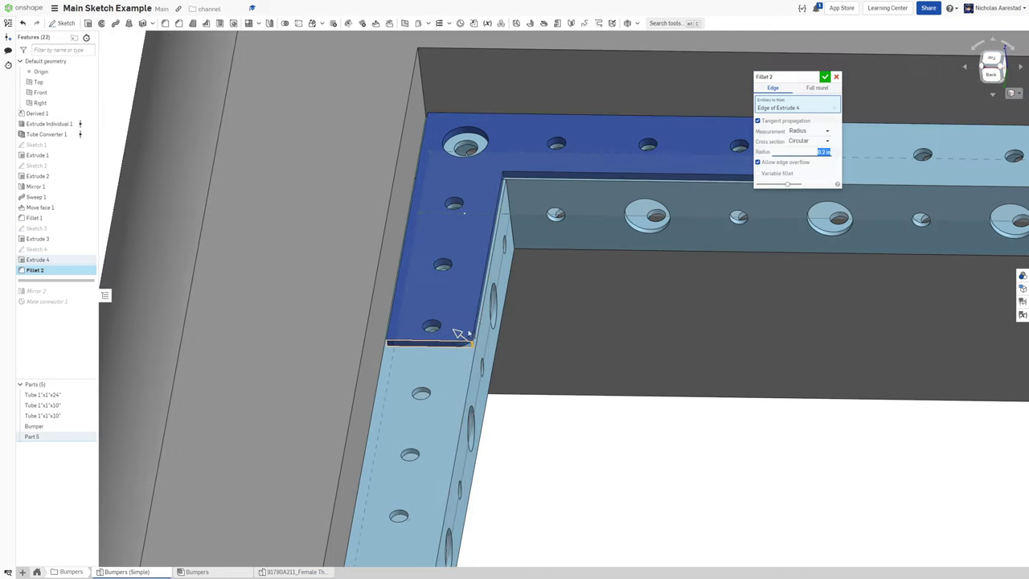
pyautogui.scroll(5, 504, 178)
pyautogui.rightClick(504, 177)
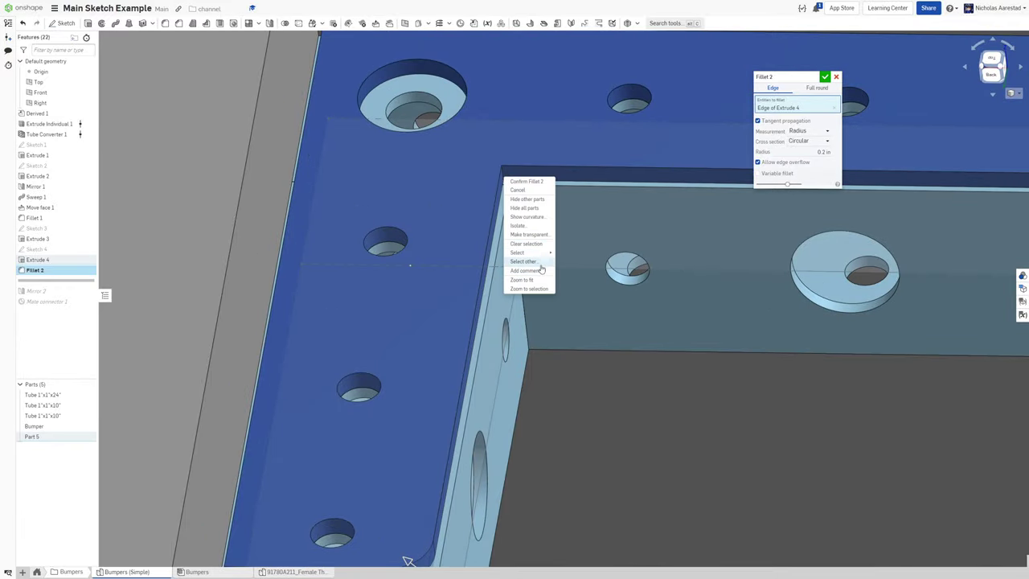
pyautogui.click(518, 190)
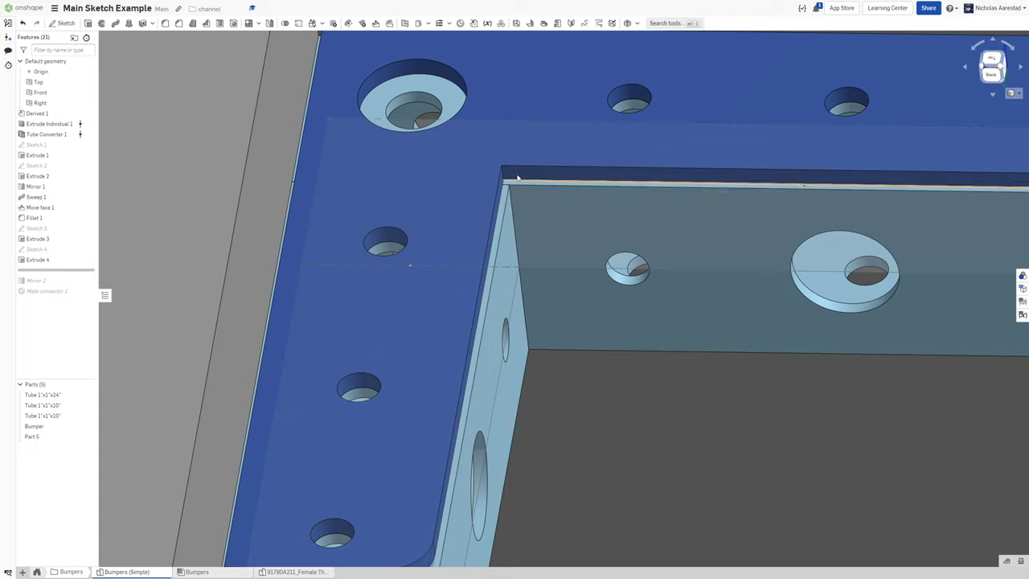
# - Round all the vertical corner edges of the L-shaped plate with a 0.2 in radius fillet
pyautogui.scroll(-5, 518, 183)
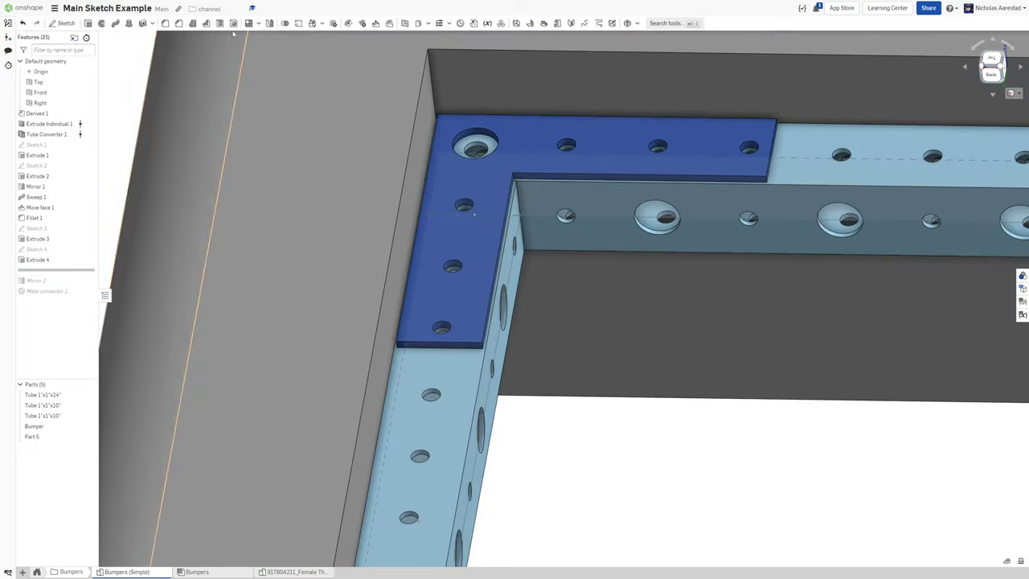
pyautogui.scroll(5, 505, 178)
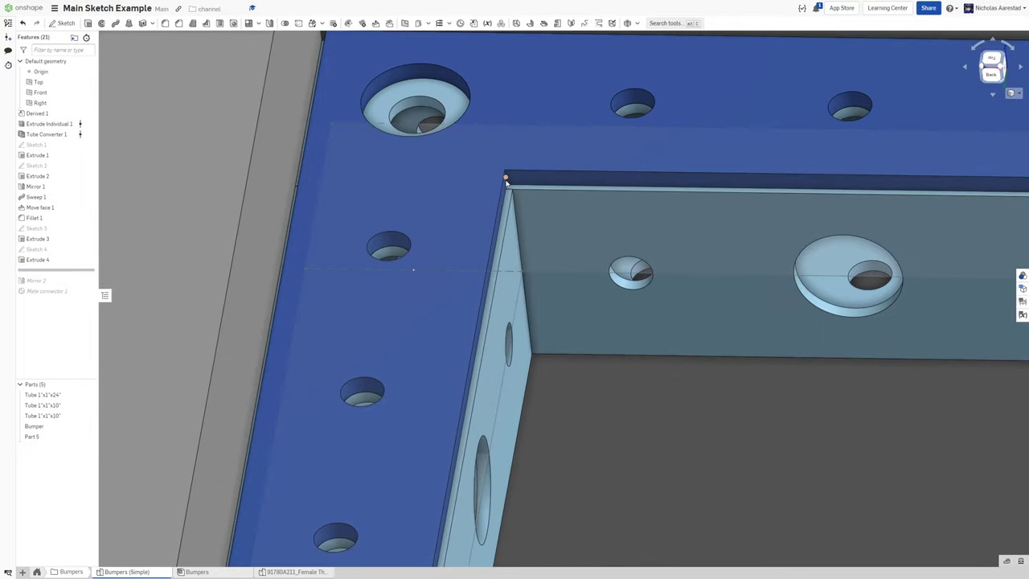
pyautogui.scroll(2, 505, 182)
pyautogui.rightClick(506, 185)
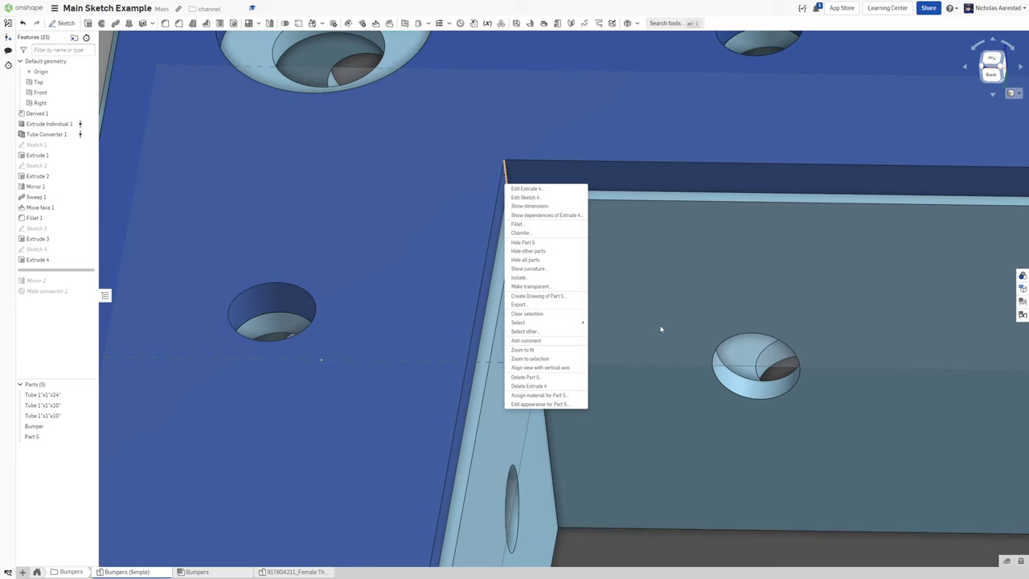
pyautogui.moveTo(582, 324)
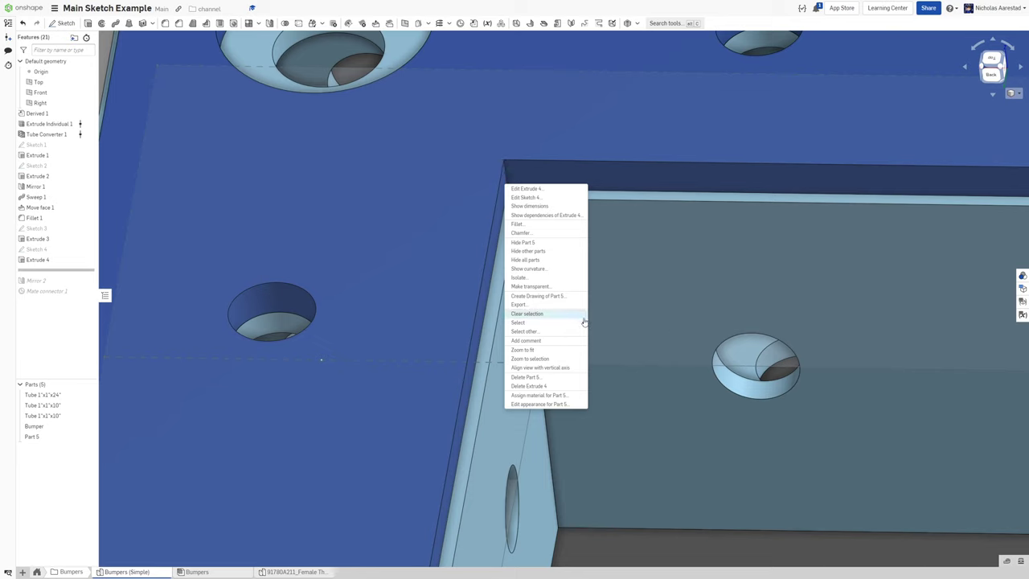
pyautogui.click(609, 334)
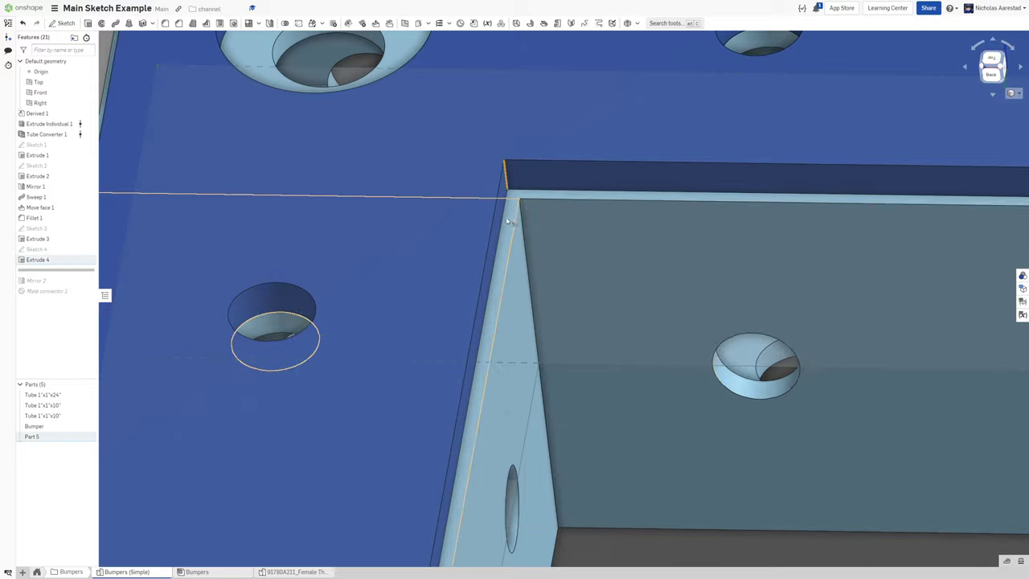
pyautogui.scroll(-5, 553, 234)
pyautogui.scroll(-4, 544, 206)
pyautogui.moveTo(553, 234)
pyautogui.mouseDown(button='right')
pyautogui.moveTo(545, 206)
pyautogui.moveTo(554, 232)
pyautogui.moveTo(551, 218)
pyautogui.mouseUp(button='right')
pyautogui.scroll(3, 523, 181)
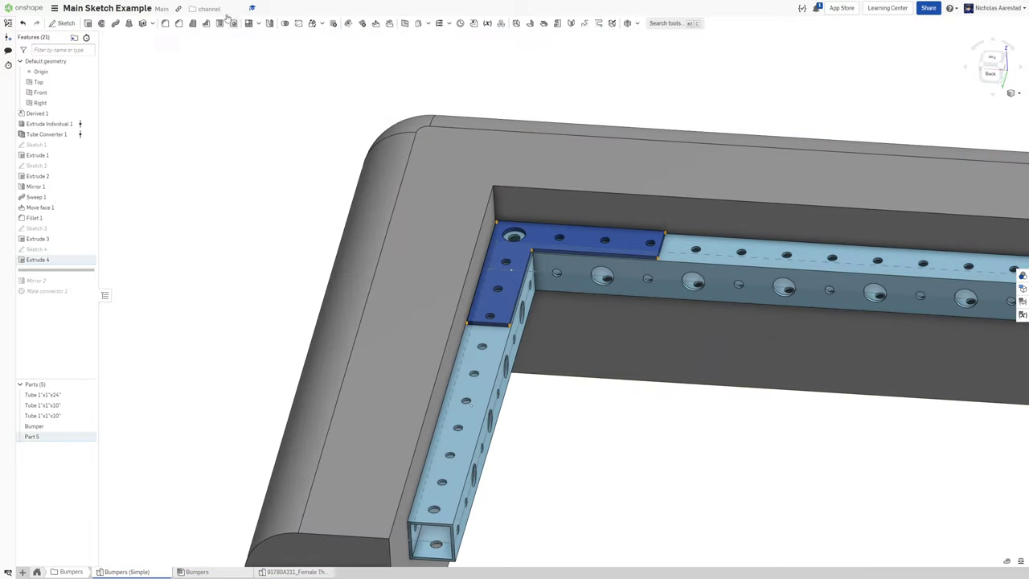
pyautogui.click(166, 22)
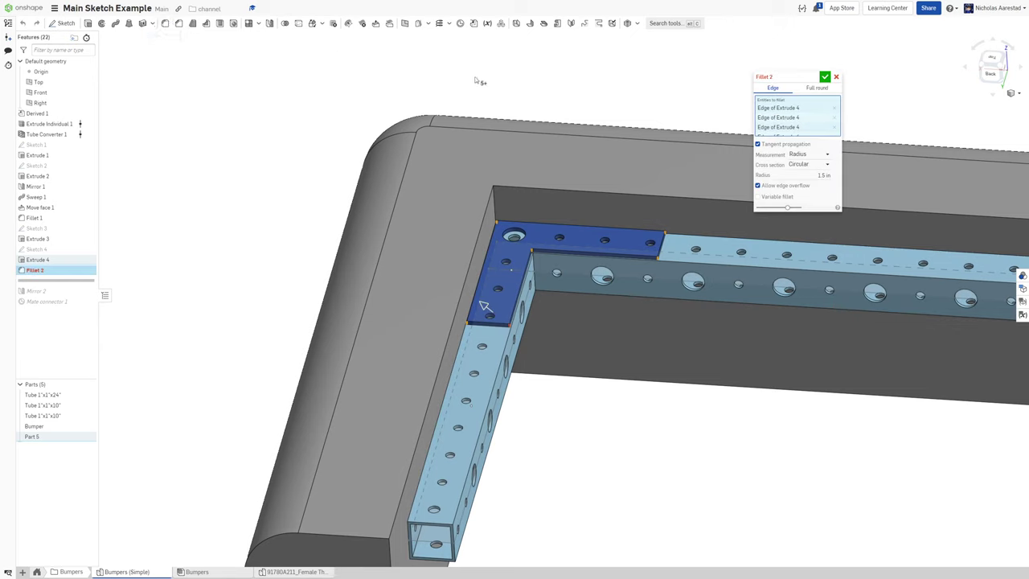
pyautogui.click(811, 176)
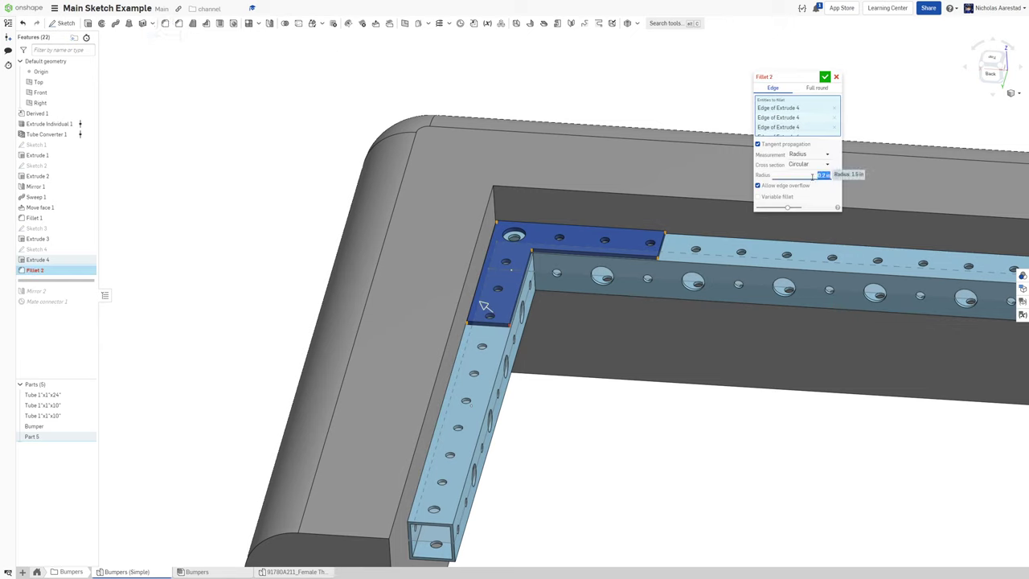
pyautogui.scroll(3, 563, 214)
pyautogui.moveTo(562, 214); pyautogui.dragTo(597, 248, button='right')
pyautogui.scroll(-2, 556, 272)
pyautogui.click(824, 78)
# - Rename the new plate part as Gusset and roll the feature history forward past Mirror 2 and Mate connector 1
pyautogui.scroll(-3, 490, 138)
pyautogui.scroll(-2, 575, 245)
pyautogui.scroll(1, 719, 275)
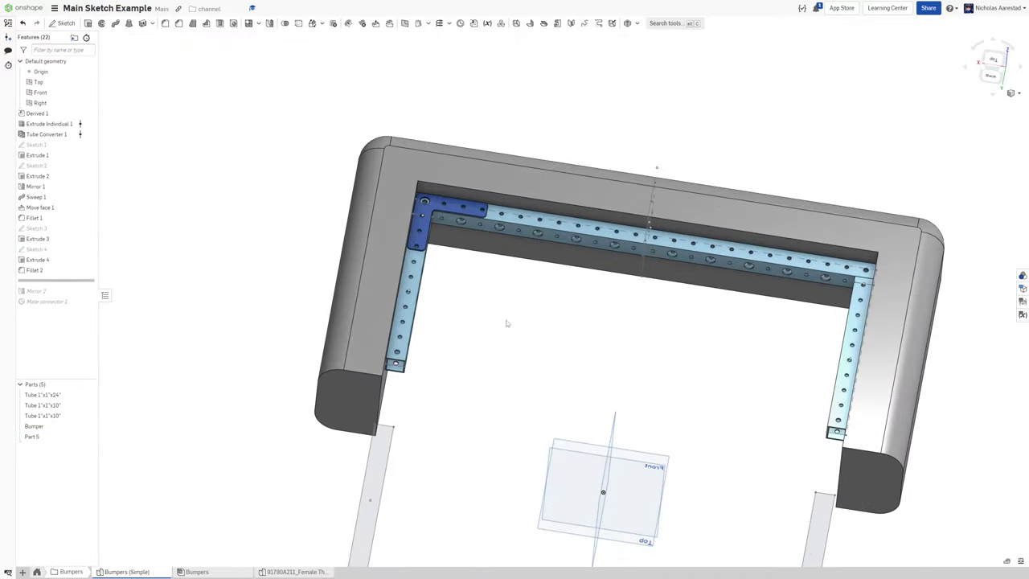
pyautogui.scroll(3, 417, 207)
pyautogui.rightClick(36, 437)
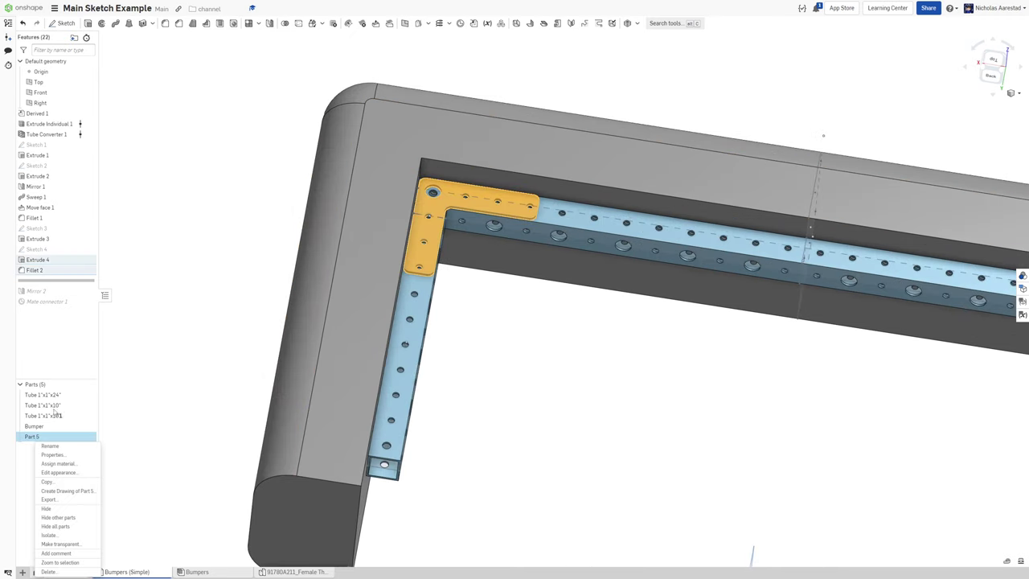
pyautogui.click(50, 445)
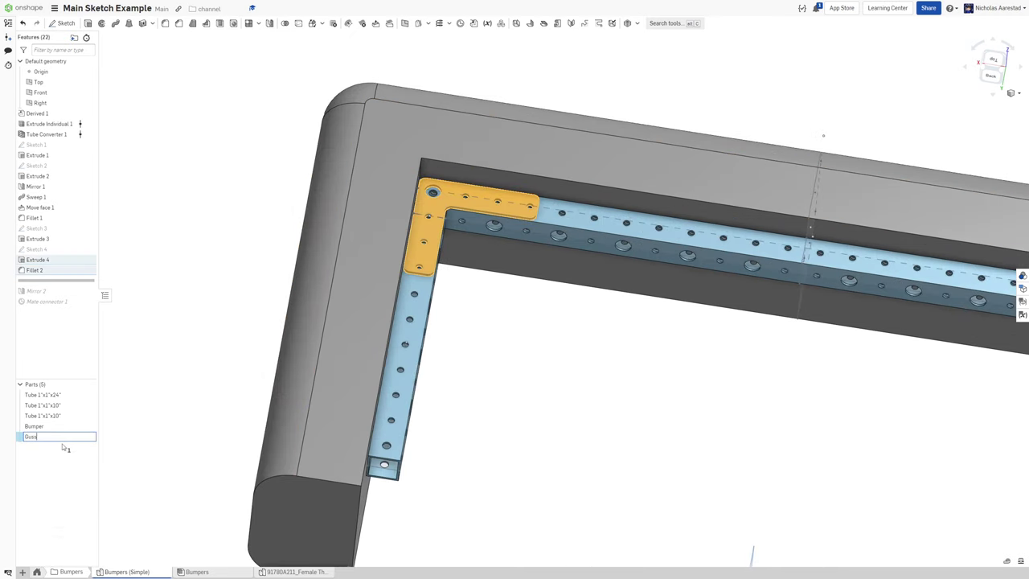
pyautogui.click(211, 297)
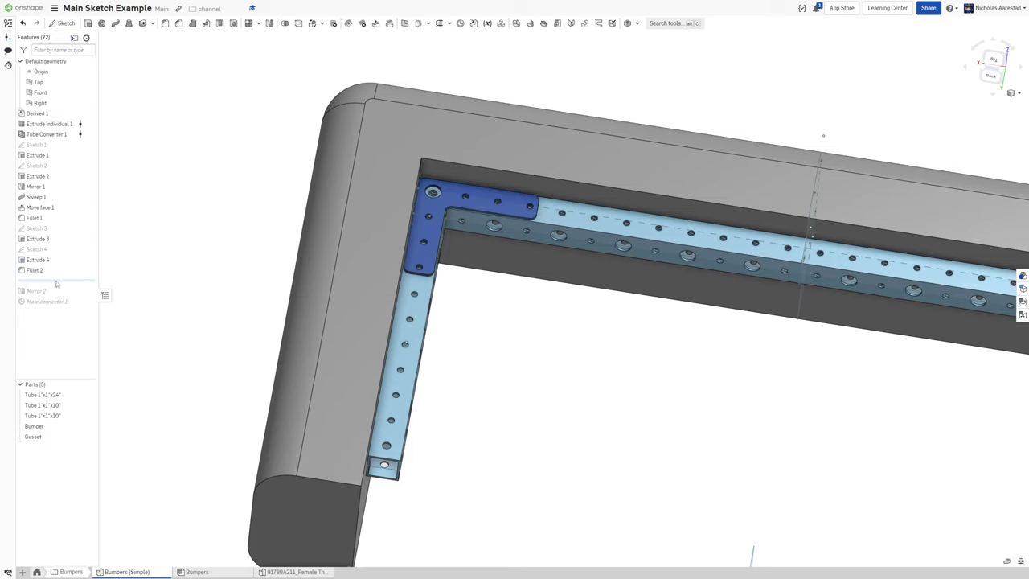
pyautogui.moveTo(55, 281); pyautogui.dragTo(45, 319)
pyautogui.scroll(-5, 163, 263)
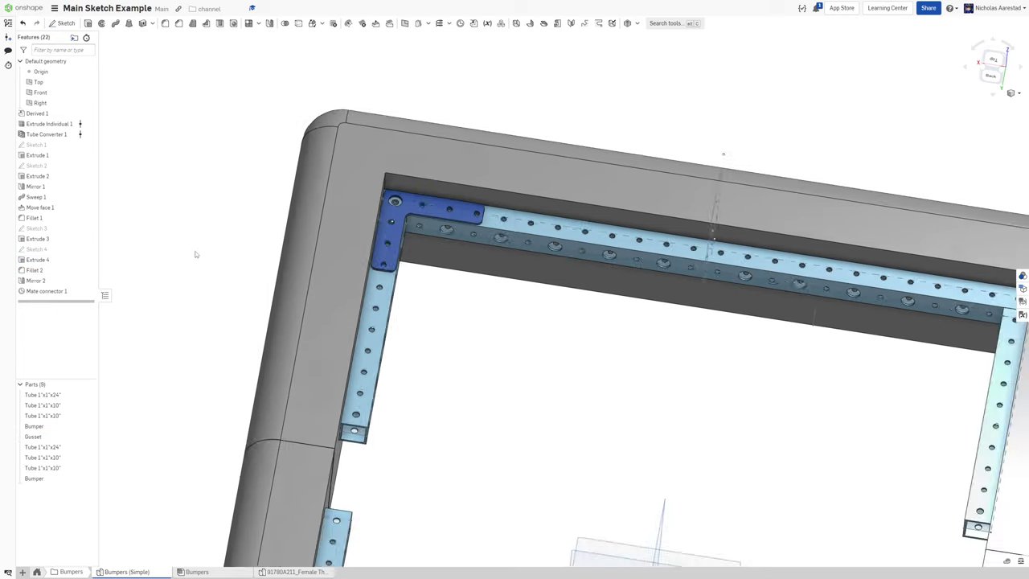
# - In the Bumpers assembly, insert four instances of the Gusset part from the Bumpers (Simple) part studio
pyautogui.click(208, 572)
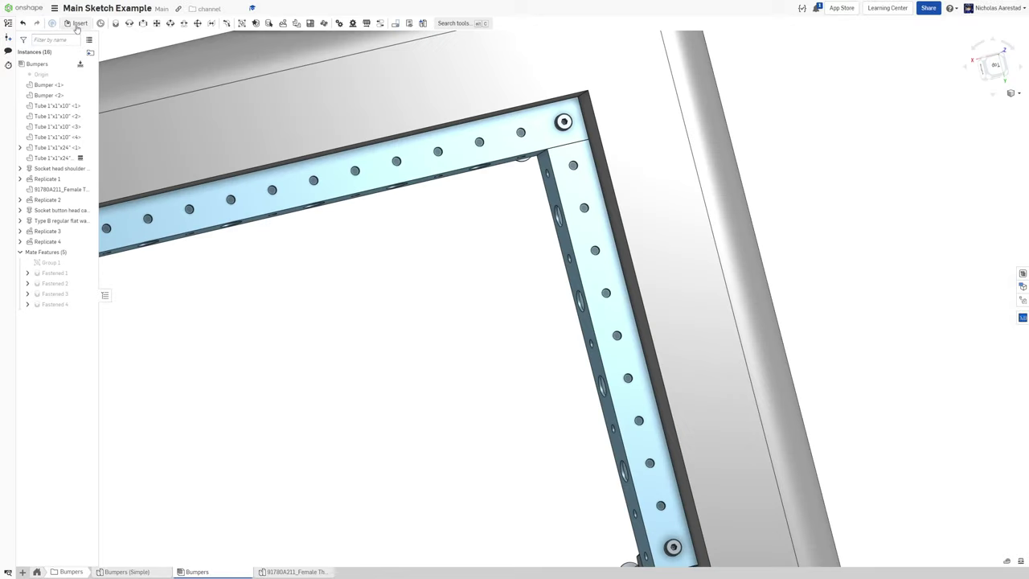
pyautogui.click(78, 23)
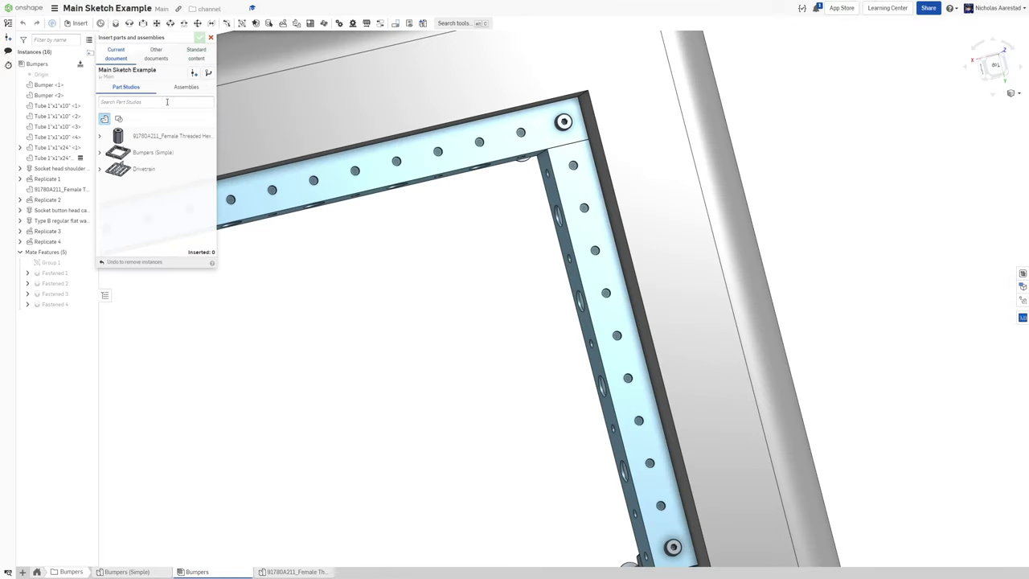
pyautogui.click(100, 152)
pyautogui.click(149, 201)
pyautogui.scroll(-5, 563, 281)
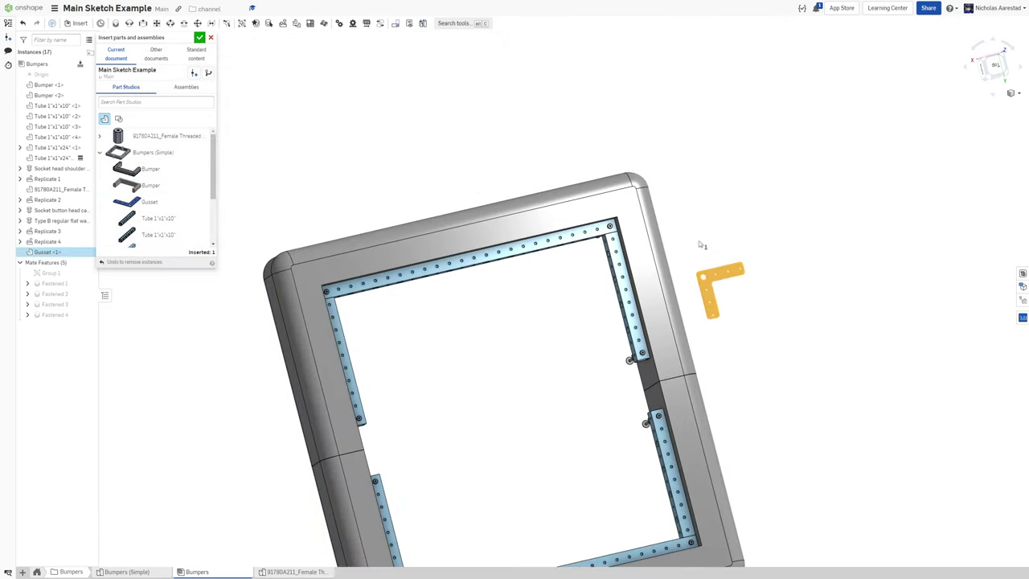
pyautogui.click(517, 247)
pyautogui.click(149, 201)
pyautogui.click(443, 340)
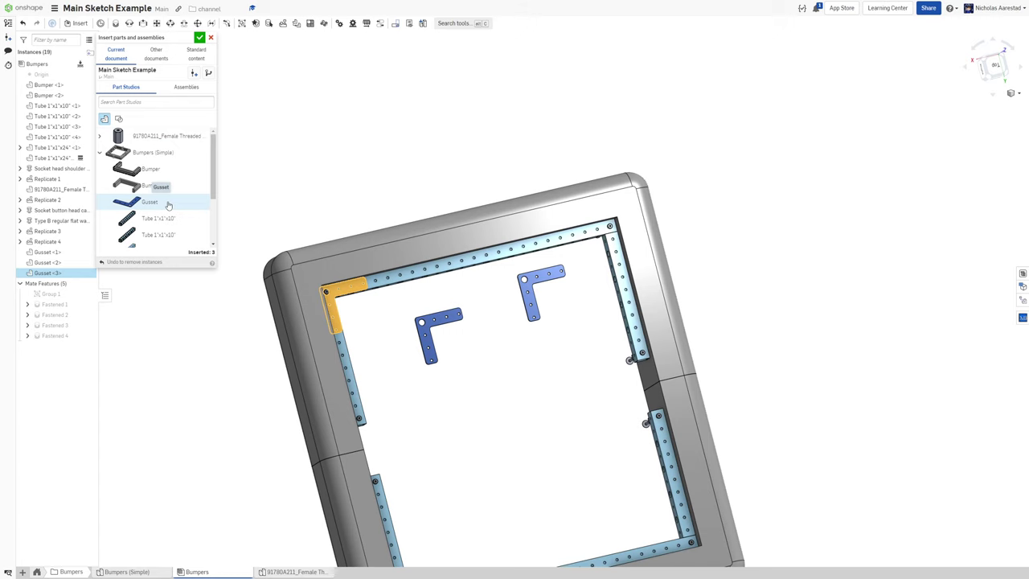
pyautogui.click(200, 38)
# - Move the overlapping gusset copy out of the frame corner and add the gusset left in the corner to Group 1
pyautogui.scroll(5, 376, 232)
pyautogui.moveTo(358, 242); pyautogui.dragTo(472, 342)
pyautogui.scroll(-3, 474, 330)
pyautogui.moveTo(475, 305); pyautogui.dragTo(423, 267, button='right')
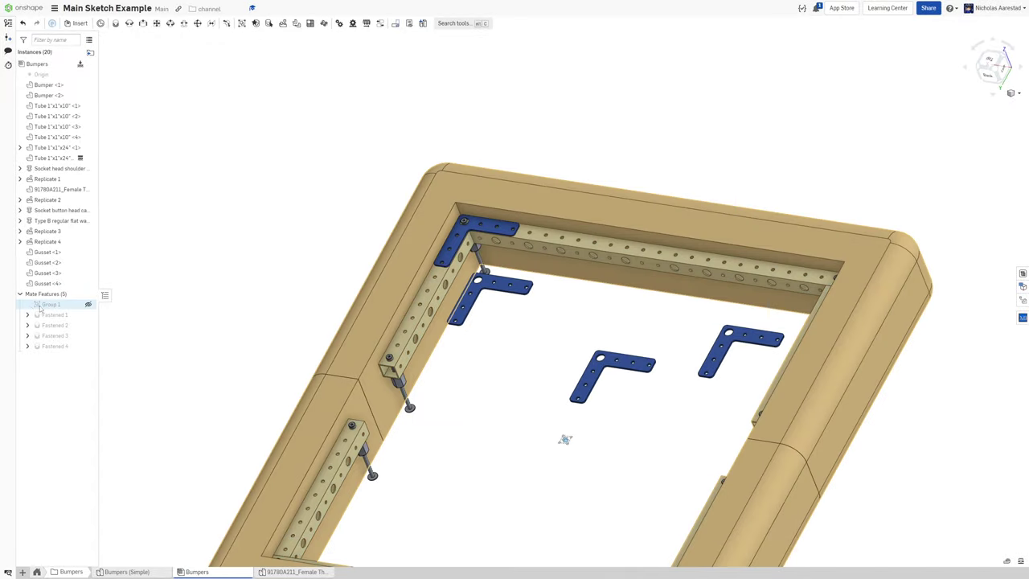
pyautogui.doubleClick(51, 304)
pyautogui.scroll(5, 433, 228)
pyautogui.click(546, 215)
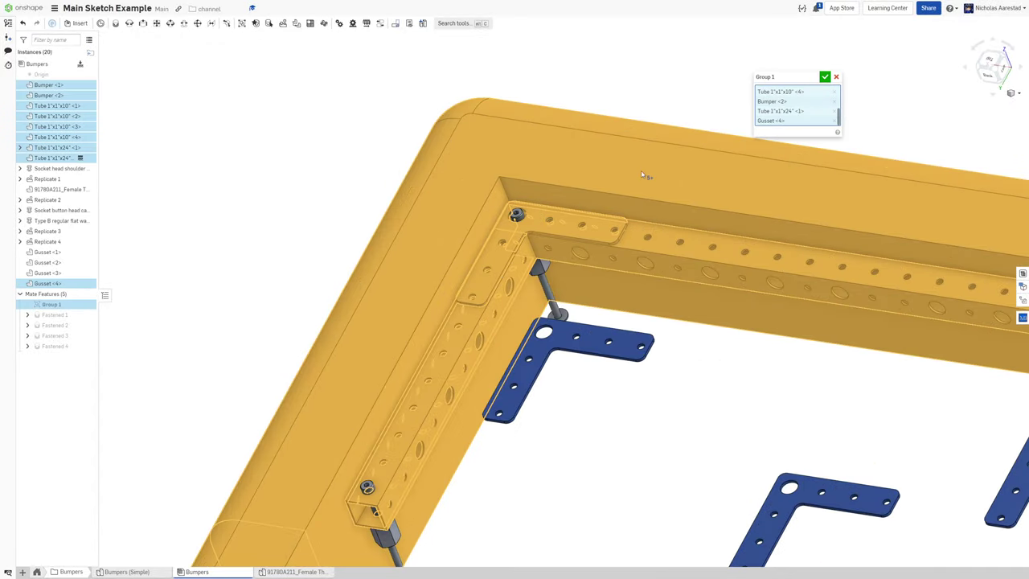
pyautogui.click(824, 77)
# - Fasten one loose gusset by its large corner hole to the end screw hole of the opposite 24-inch tube, covering that corner
pyautogui.scroll(-5, 719, 221)
pyautogui.rightClick(735, 227)
pyautogui.click(114, 22)
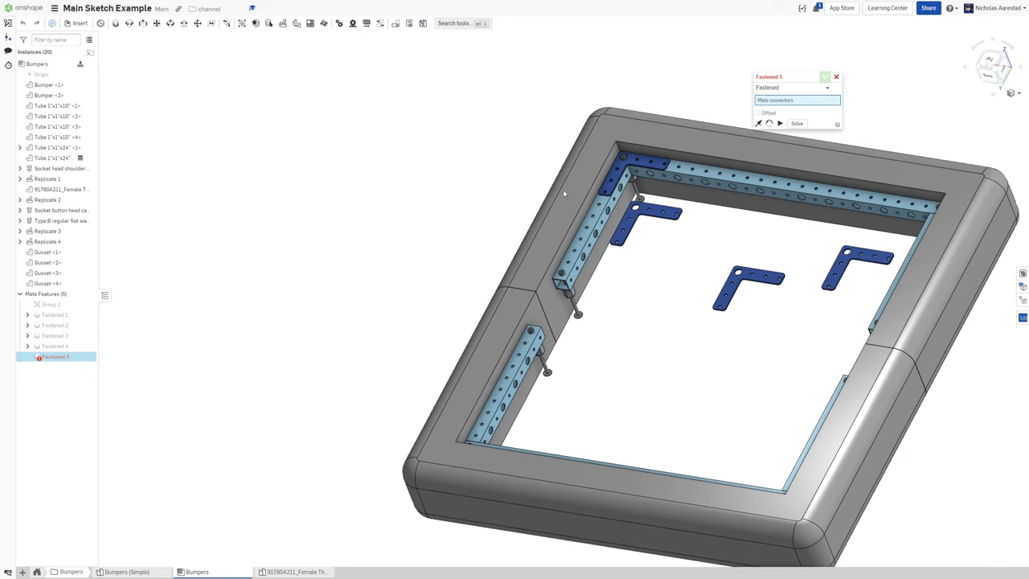
pyautogui.scroll(10, 643, 205)
pyautogui.click(638, 187)
pyautogui.scroll(-10, 775, 268)
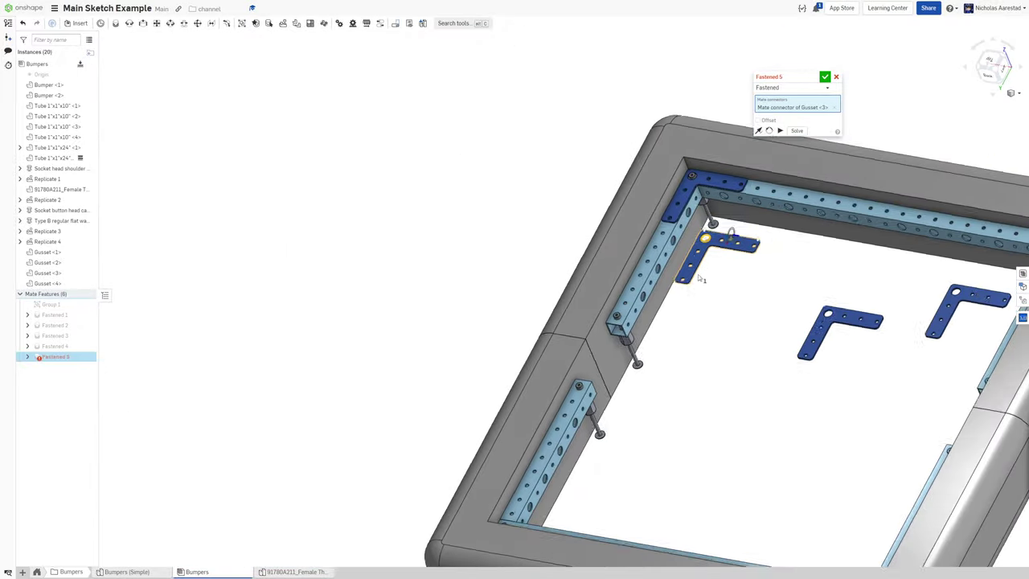
pyautogui.moveTo(700, 278); pyautogui.dragTo(678, 356, button='right')
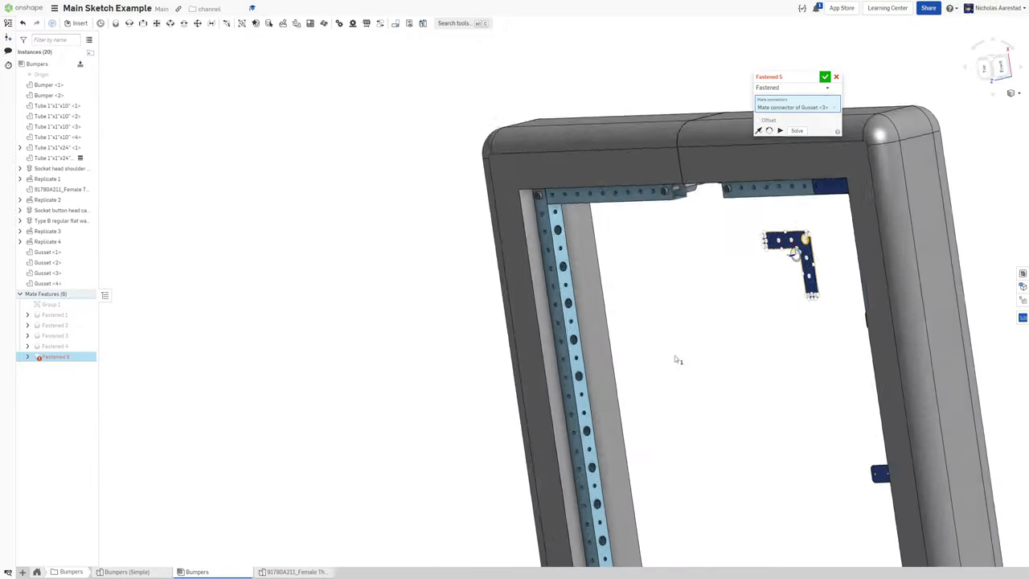
pyautogui.scroll(10, 495, 240)
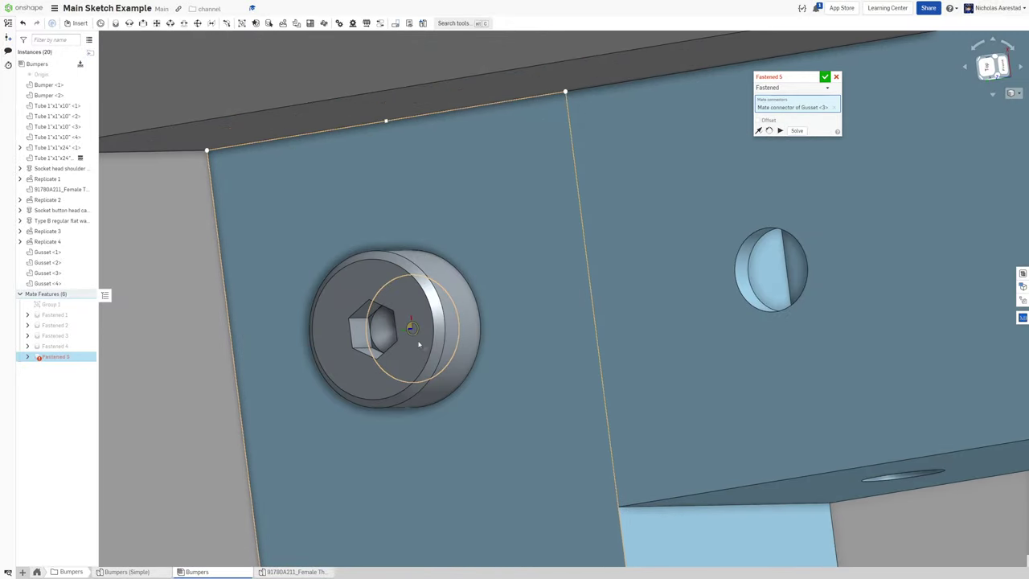
pyautogui.click(411, 330)
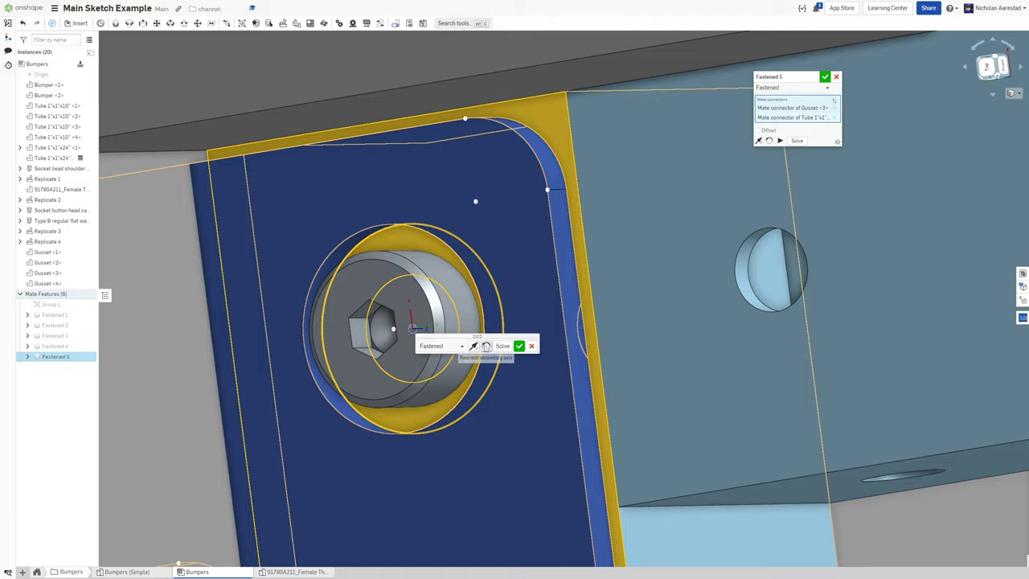
pyautogui.scroll(-6, 482, 329)
pyautogui.press('Return')
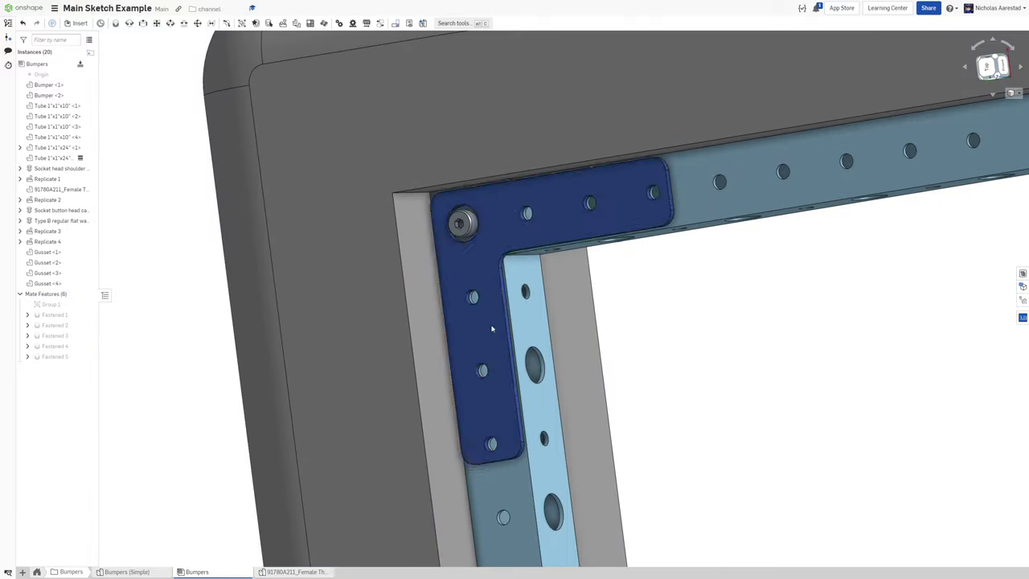
# - Fasten a second loose gusset to the screw hole at the first 24-inch tube's uncovered end, reorienting it so its arms follow both tubes
pyautogui.scroll(-5, 477, 320)
pyautogui.press('m')
pyautogui.moveTo(568, 395); pyautogui.dragTo(698, 322, button='right')
pyautogui.scroll(-4, 697, 322)
pyautogui.scroll(6, 715, 327)
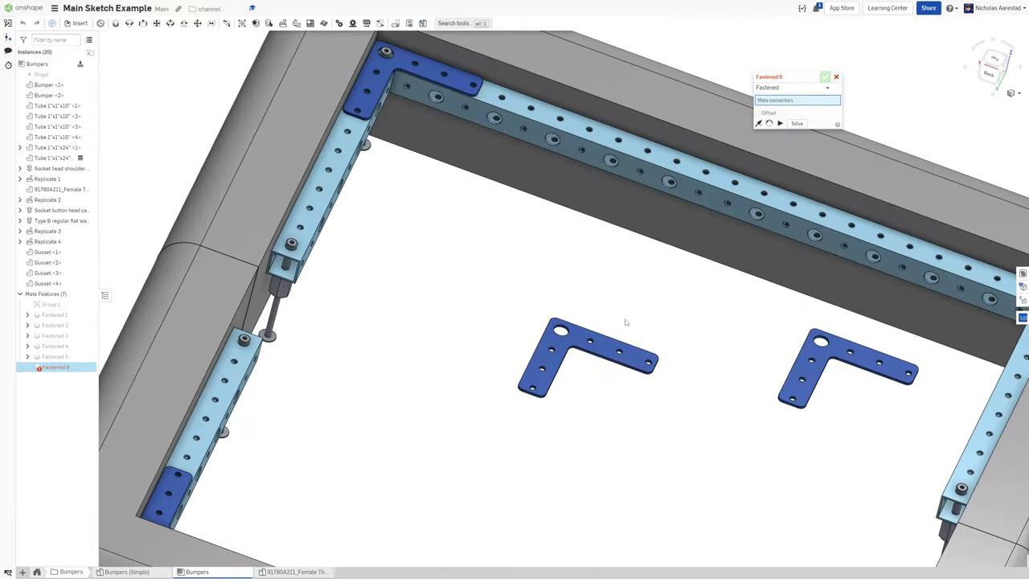
pyautogui.scroll(10, 595, 329)
pyautogui.click(611, 372)
pyautogui.scroll(-4, 241, 314)
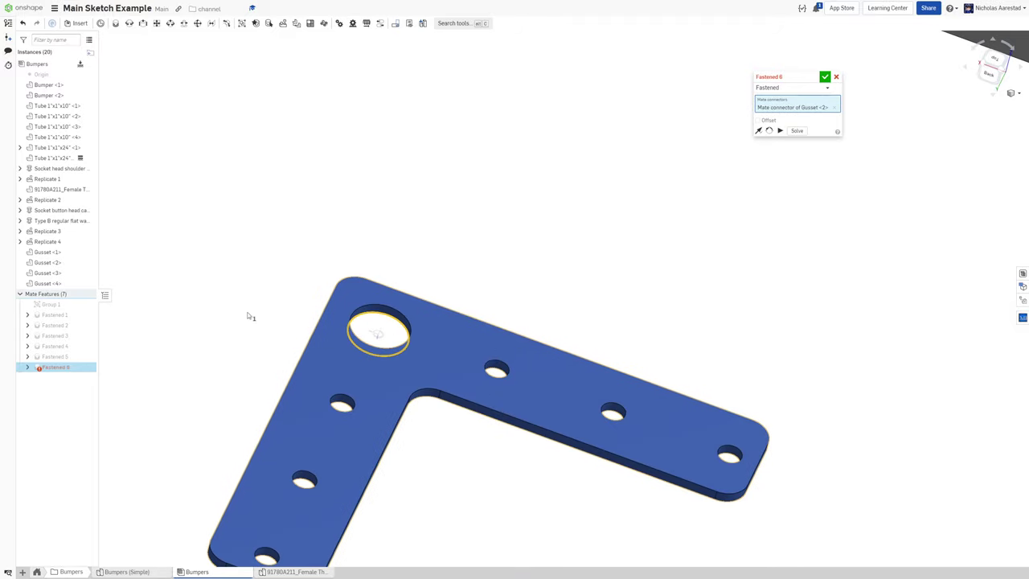
pyautogui.scroll(-4, 249, 316)
pyautogui.scroll(8, 640, 334)
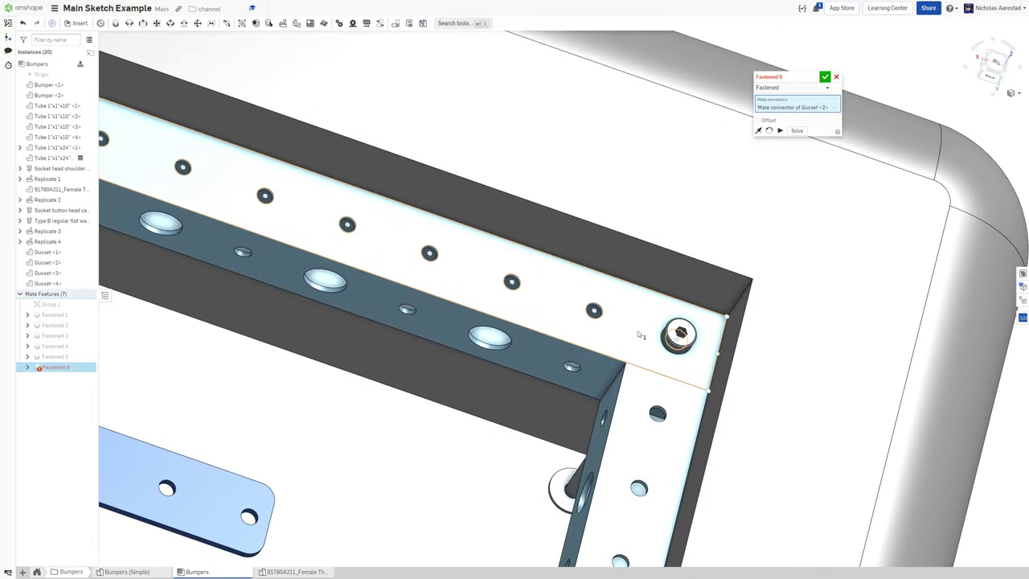
pyautogui.click(679, 337)
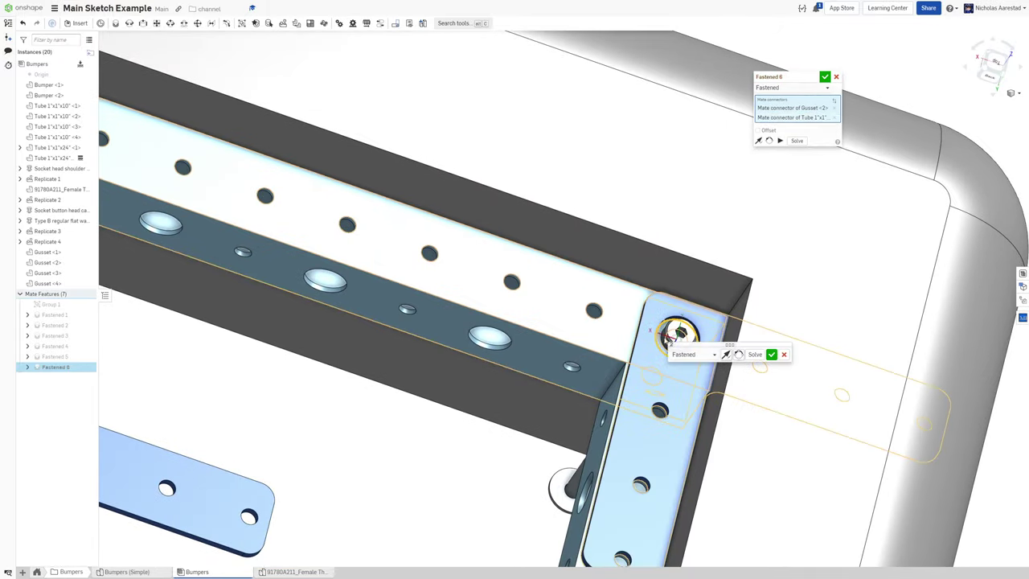
pyautogui.click(738, 355)
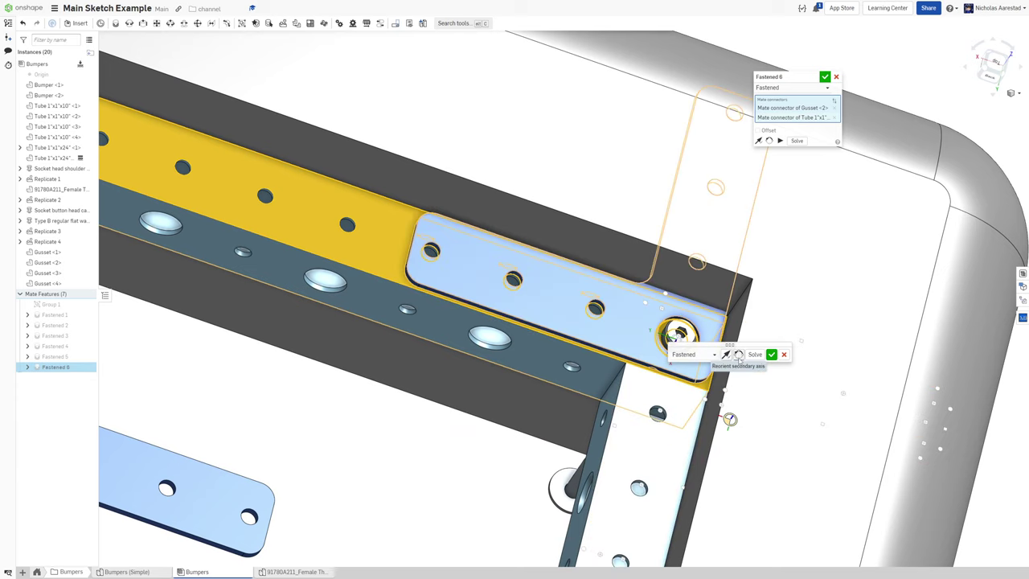
pyautogui.click(738, 355)
pyautogui.click(770, 355)
# - Fasten the last loose gusset by its large corner hole to the uncovered corner's end screw hole, reorienting its arms along both tubes
pyautogui.scroll(-4, 594, 165)
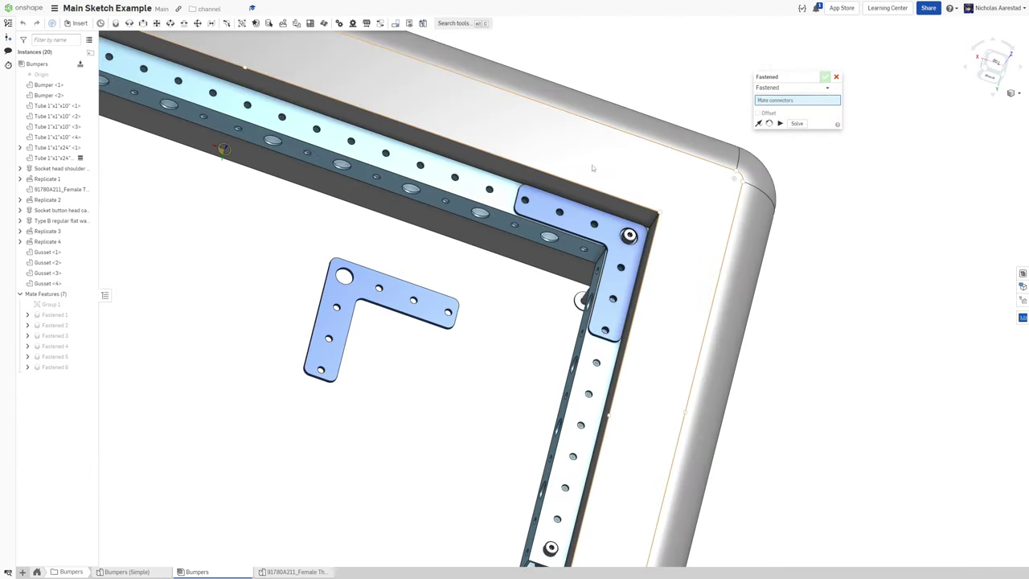
pyautogui.scroll(9, 337, 274)
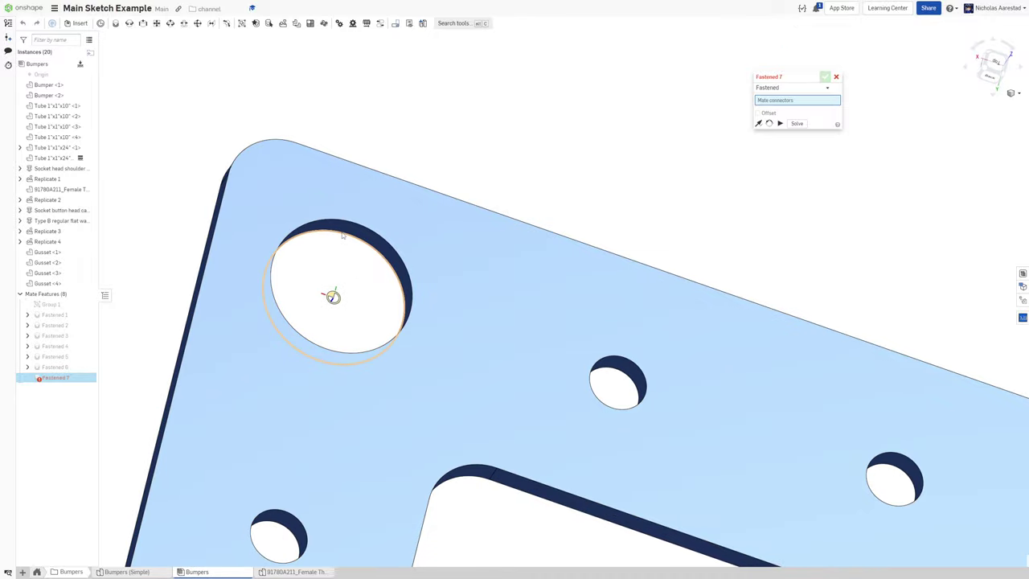
pyautogui.click(310, 144)
pyautogui.scroll(-10, 574, 229)
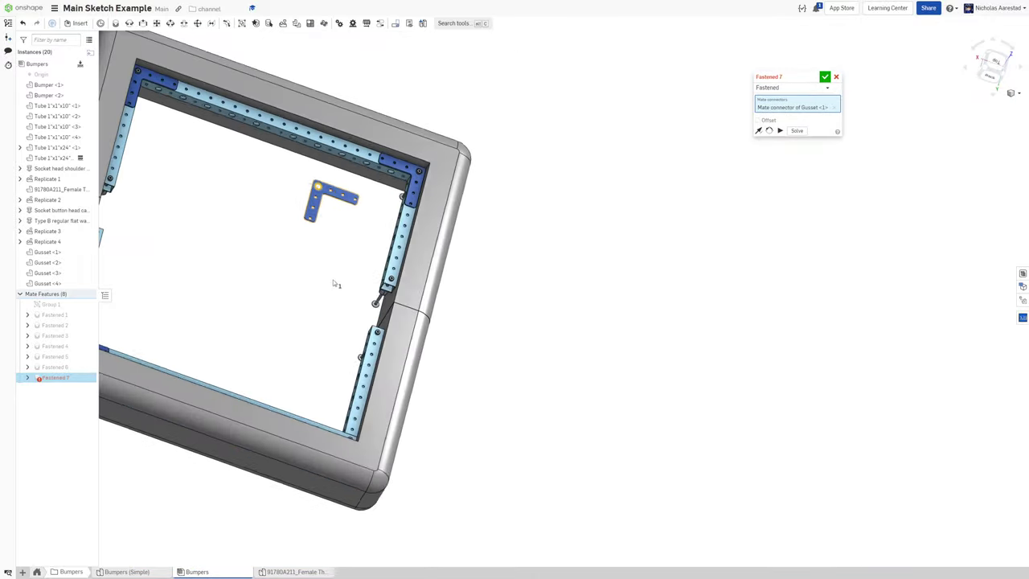
pyautogui.scroll(10, 426, 286)
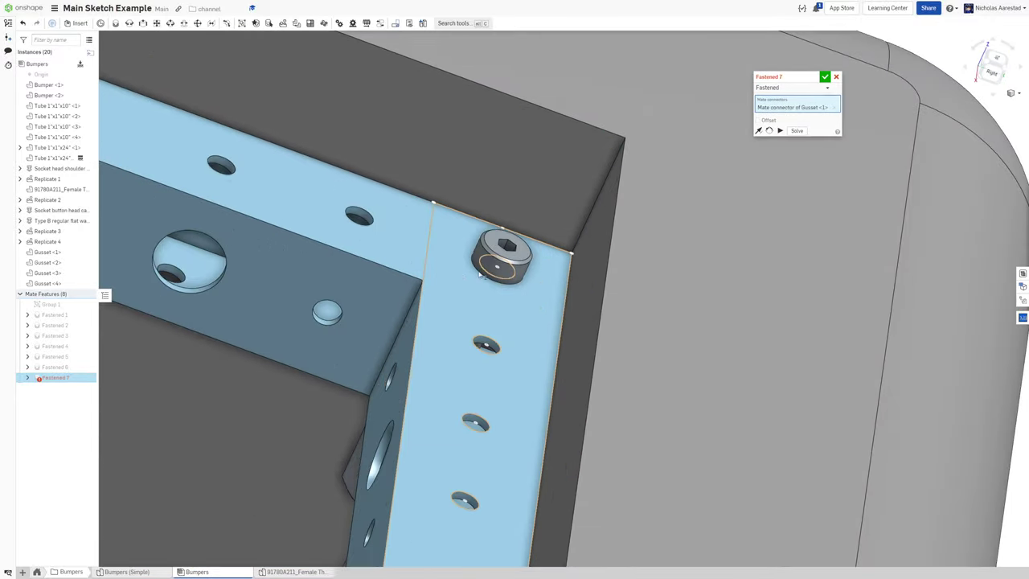
pyautogui.click(487, 273)
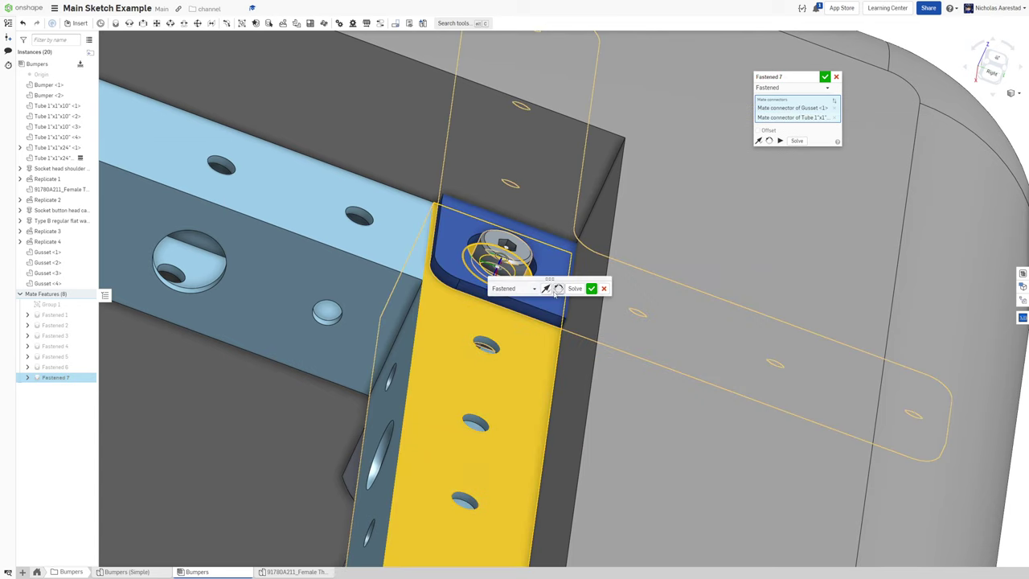
pyautogui.click(558, 289)
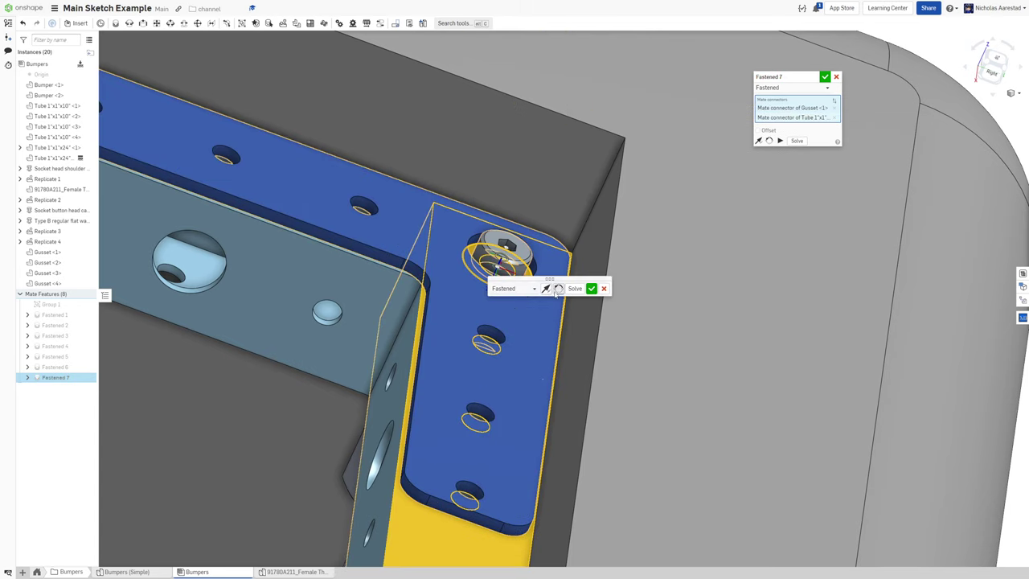
pyautogui.click(825, 77)
# - Open the Full Robot assembly and examine how the bumper screw heads fit the corner holes of the drivetrain's bottom gussets
pyautogui.scroll(-8, 723, 141)
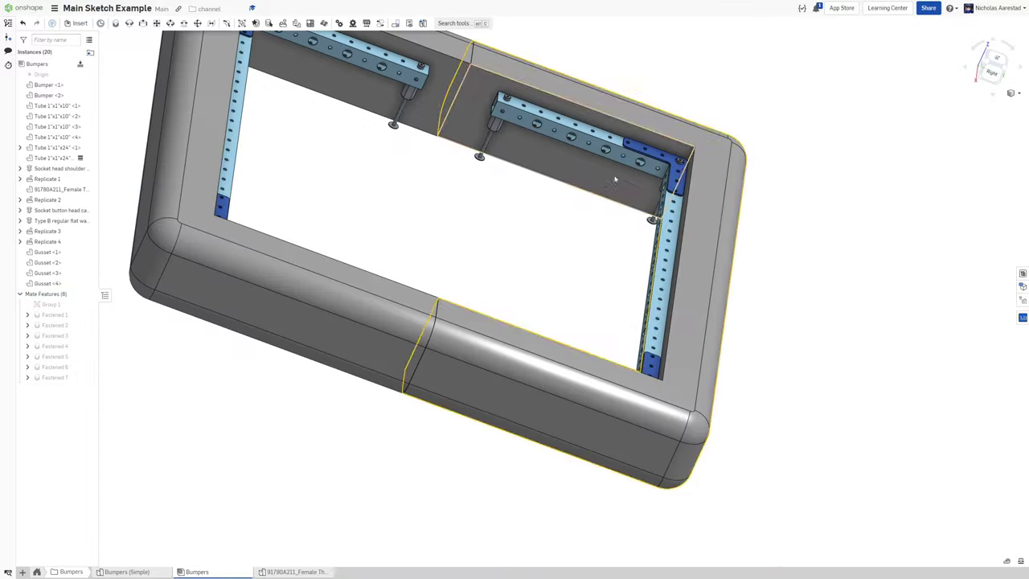
pyautogui.moveTo(609, 182); pyautogui.dragTo(482, 243, button='right')
pyautogui.scroll(-5, 530, 244)
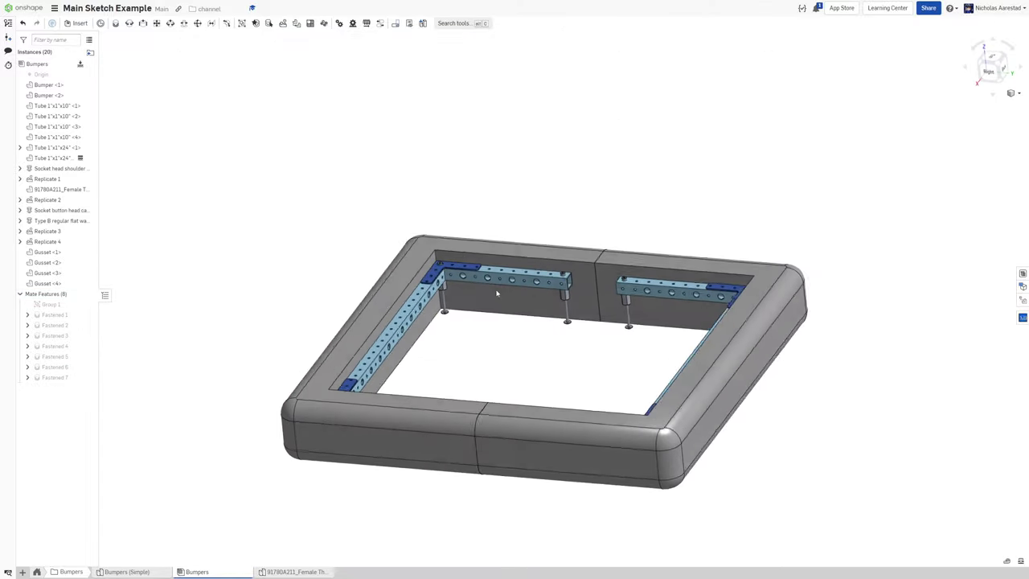
pyautogui.click(36, 573)
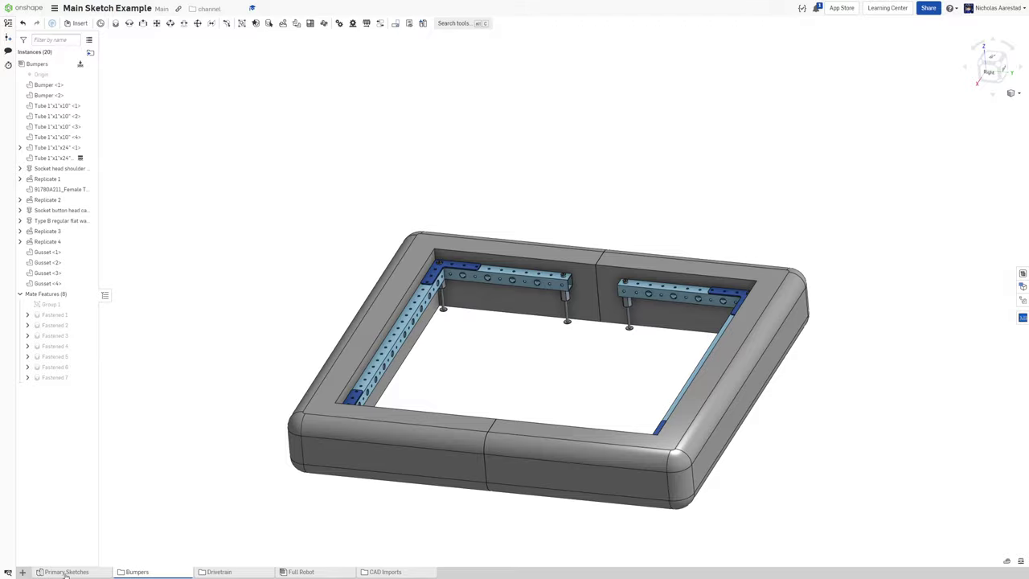
pyautogui.click(319, 573)
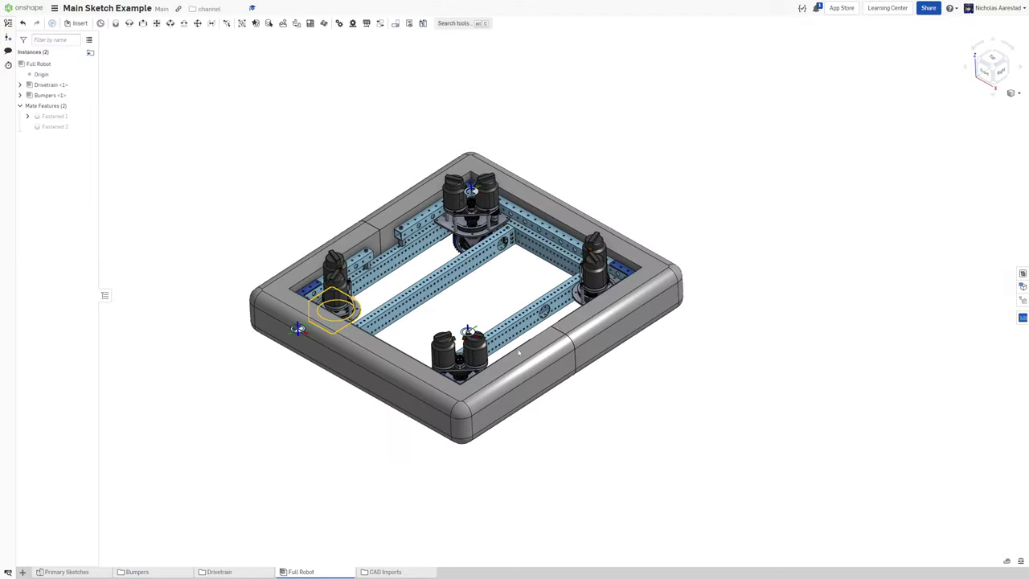
pyautogui.scroll(3, 518, 237)
pyautogui.moveTo(519, 238); pyautogui.dragTo(446, 122, button='right')
pyautogui.scroll(10, 368, 306)
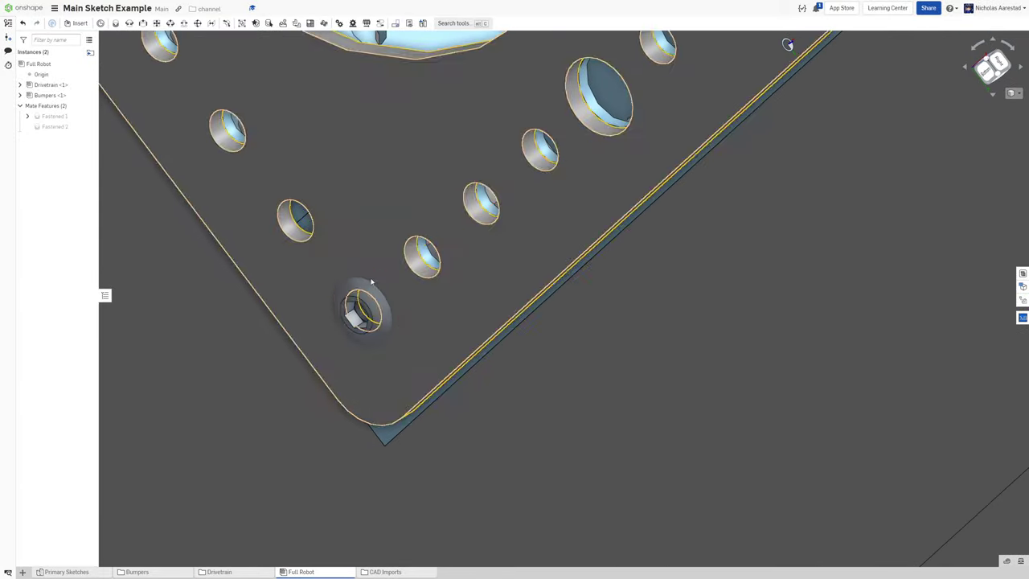
pyautogui.scroll(-3, 432, 327)
pyautogui.moveTo(431, 327); pyautogui.dragTo(453, 314, button='right')
pyautogui.scroll(4, 416, 311)
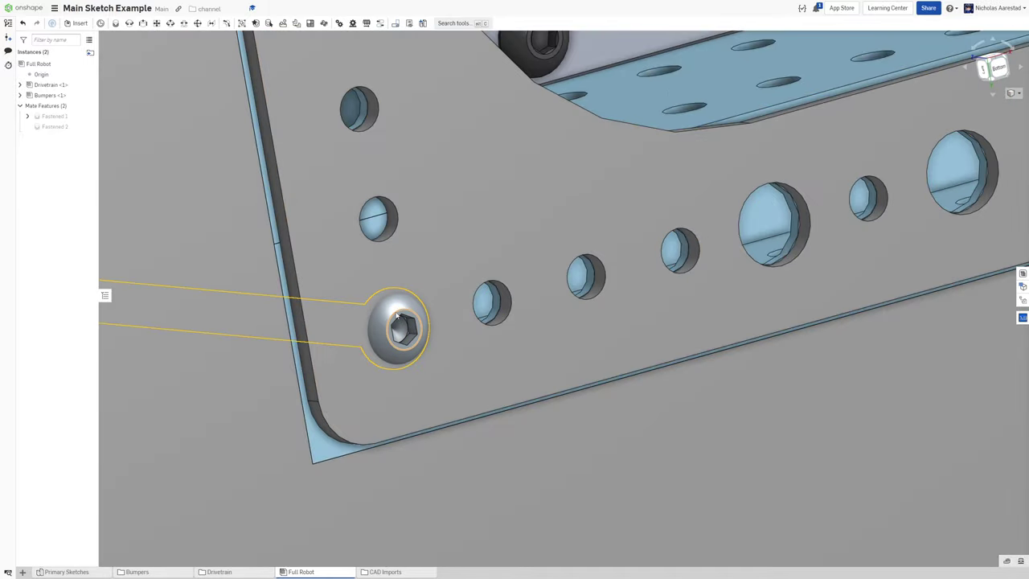
pyautogui.scroll(-4, 390, 307)
pyautogui.moveTo(243, 305); pyautogui.dragTo(431, 287, button='right')
pyautogui.scroll(-5, 431, 288)
pyautogui.moveTo(432, 223); pyautogui.dragTo(484, 282, button='right')
pyautogui.scroll(-4, 455, 275)
pyautogui.scroll(4, 480, 220)
pyautogui.press('f')
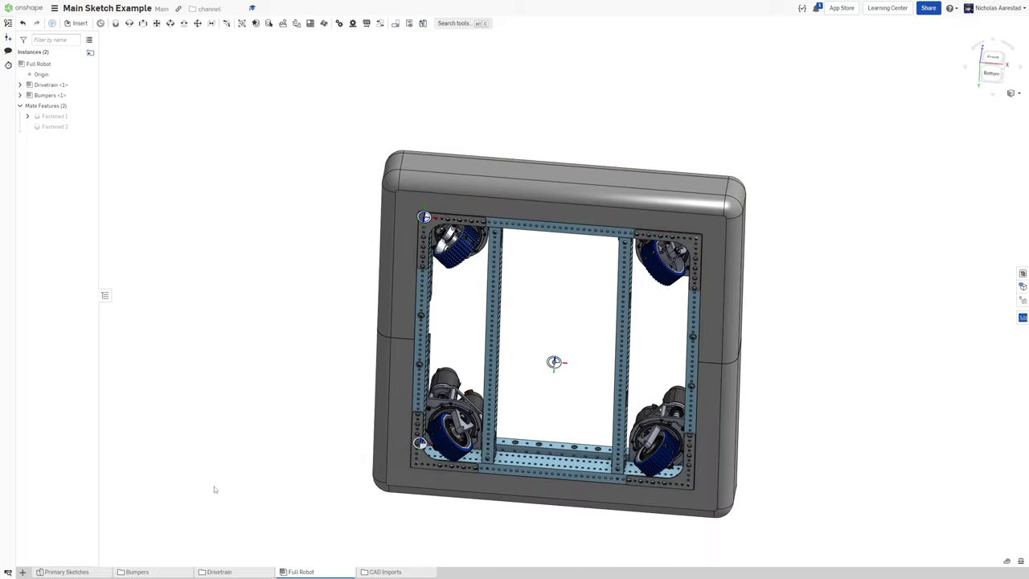
# - Open the Corner Gusset sketch for editing in the Drivetrain part studio
pyautogui.click(221, 571)
pyautogui.click(119, 571)
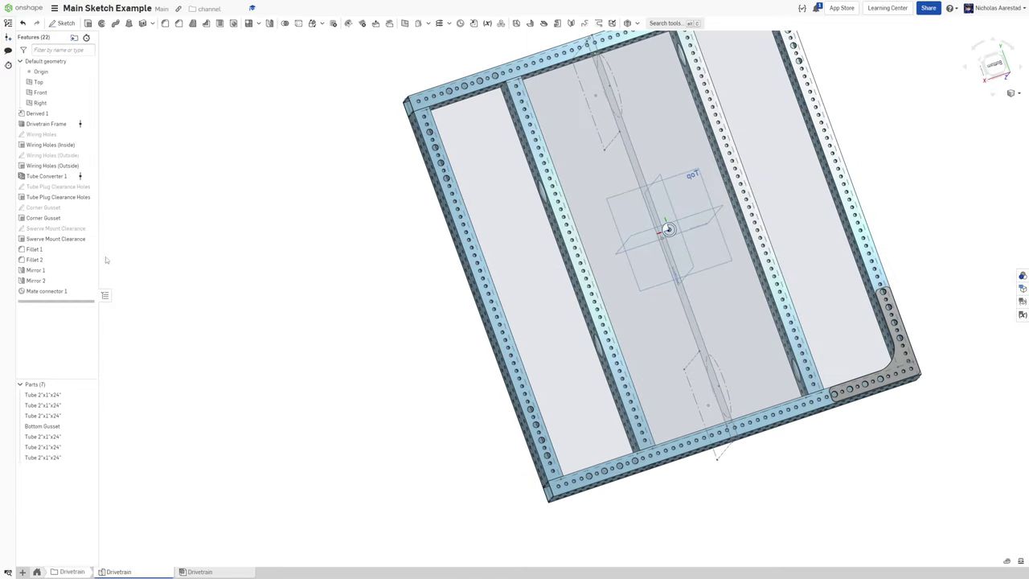
pyautogui.doubleClick(37, 209)
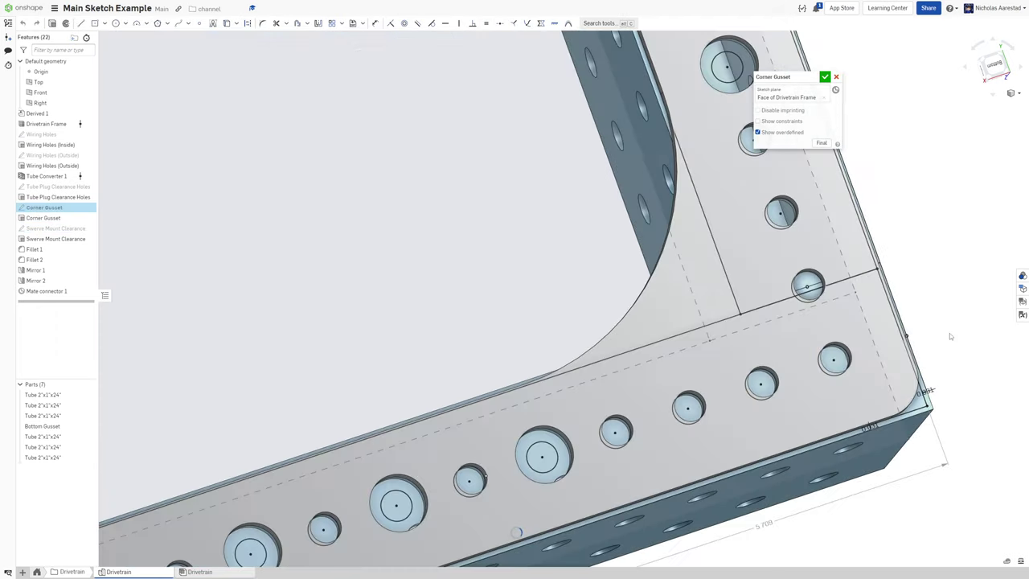
# - Draw a 0.5-inch diameter circle centred on the gusset's outermost corner hole and finish the sketch
pyautogui.press('c')
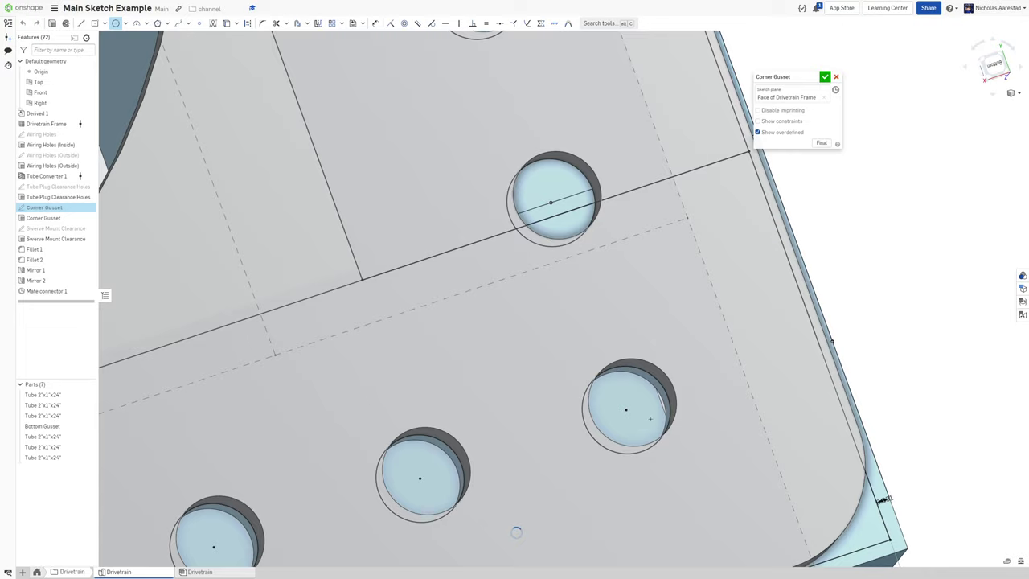
pyautogui.scroll(-4, 646, 388)
pyautogui.press('n')
pyautogui.press('c')
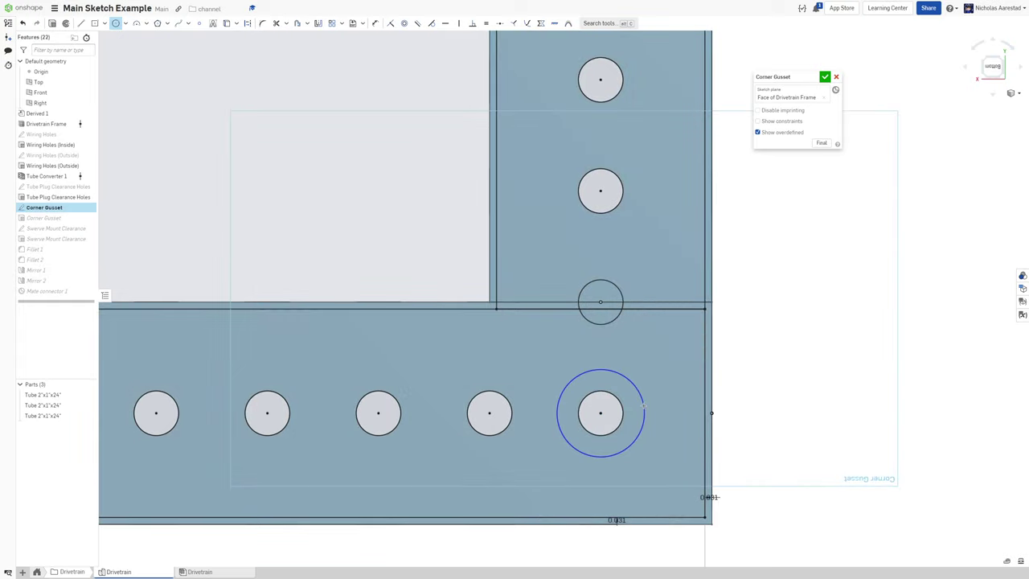
pyautogui.click(644, 406)
pyautogui.write('0.5')
pyautogui.press('Return')
pyautogui.click(823, 77)
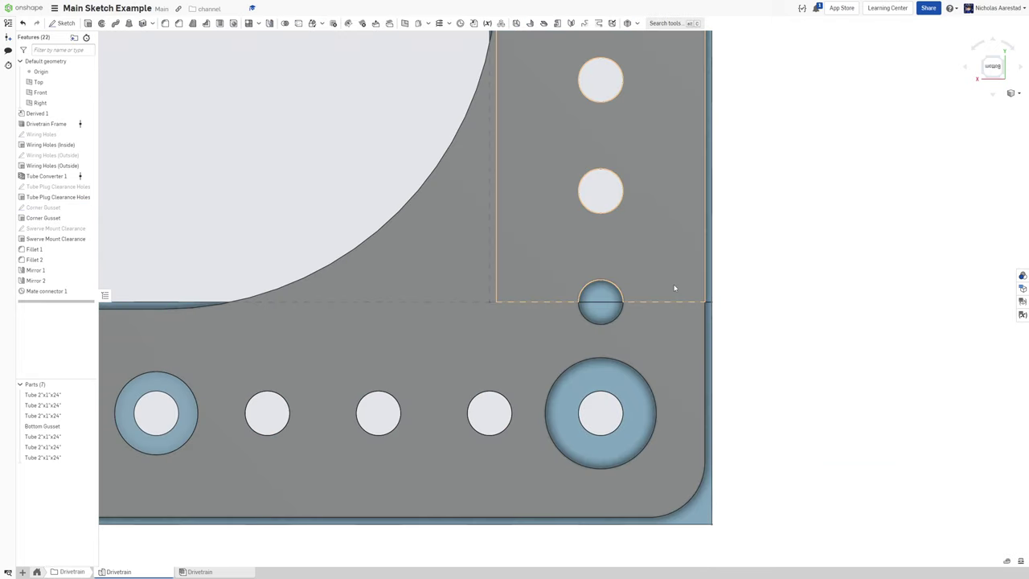
# - Return to the Full Robot assembly and check the screw head clearance in the enlarged corner holes of the bottom gussets
pyautogui.scroll(-5, 585, 304)
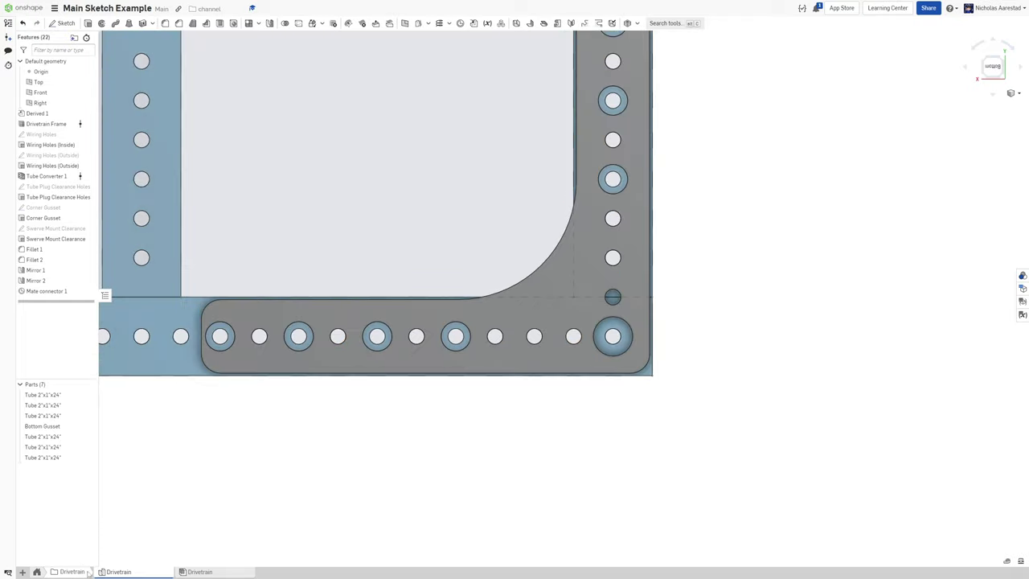
pyautogui.click(36, 571)
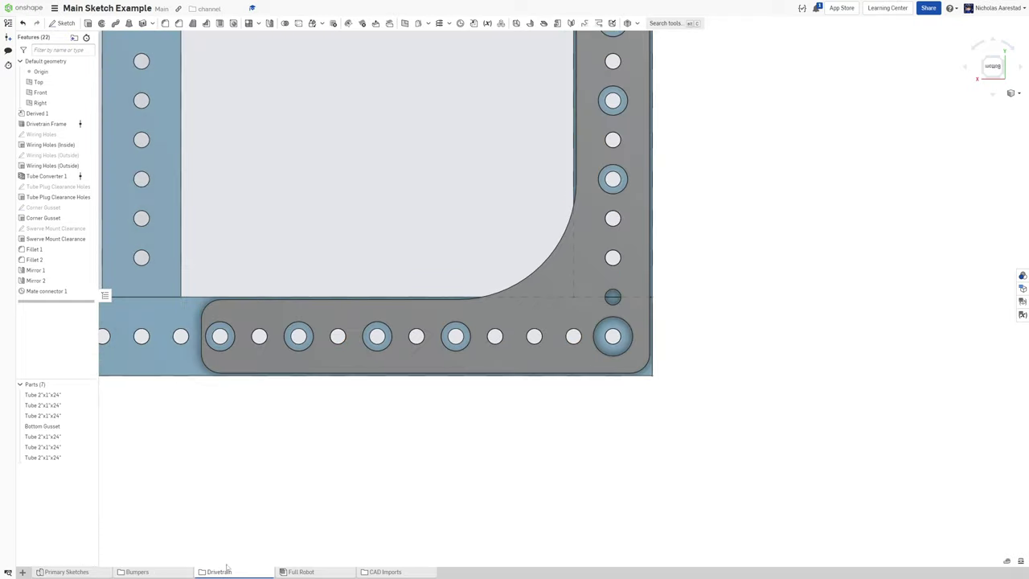
pyautogui.click(313, 573)
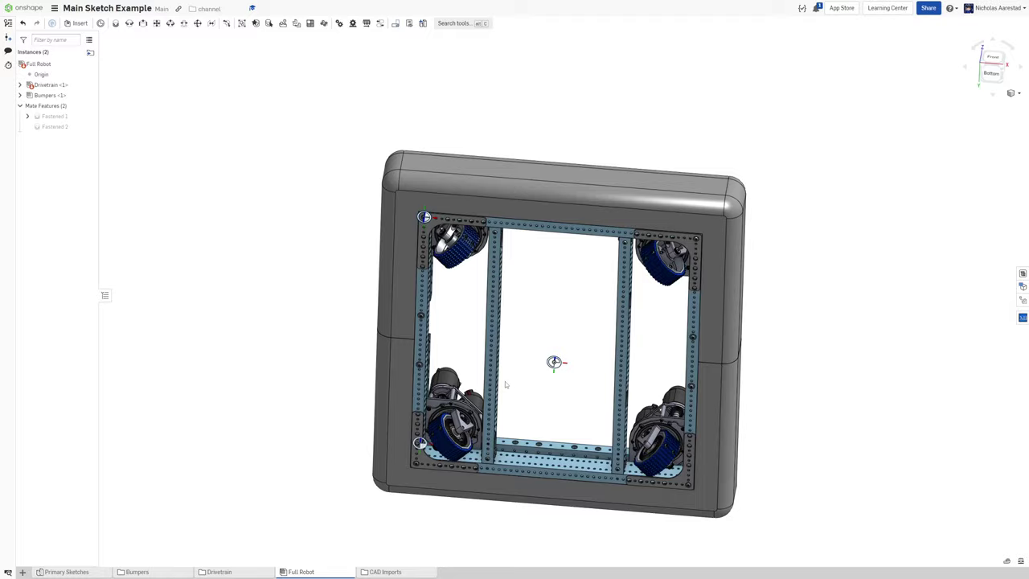
pyautogui.moveTo(496, 362); pyautogui.dragTo(483, 297, button='right')
pyautogui.scroll(6, 427, 219)
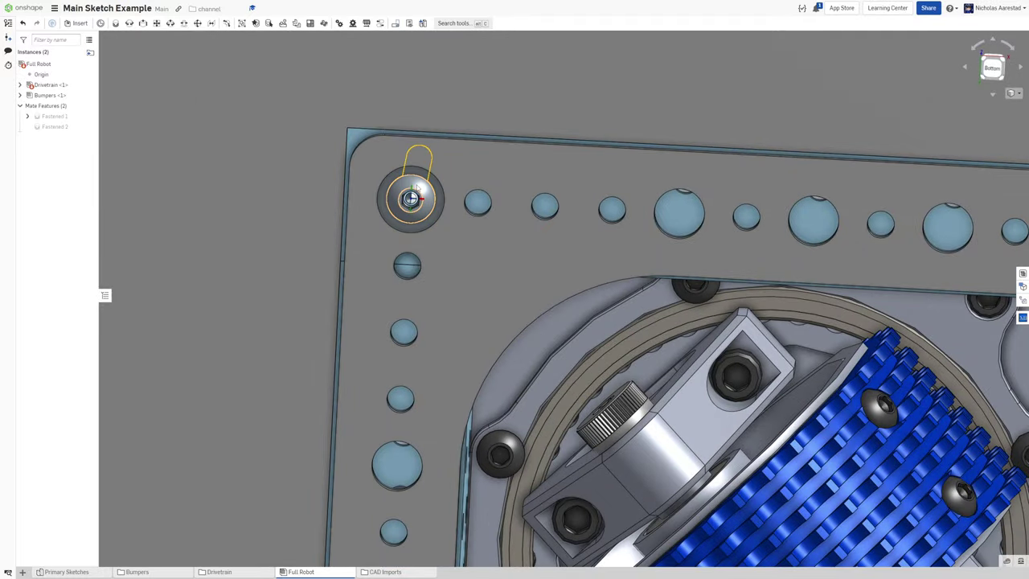
pyautogui.moveTo(419, 229); pyautogui.dragTo(438, 187, button='right')
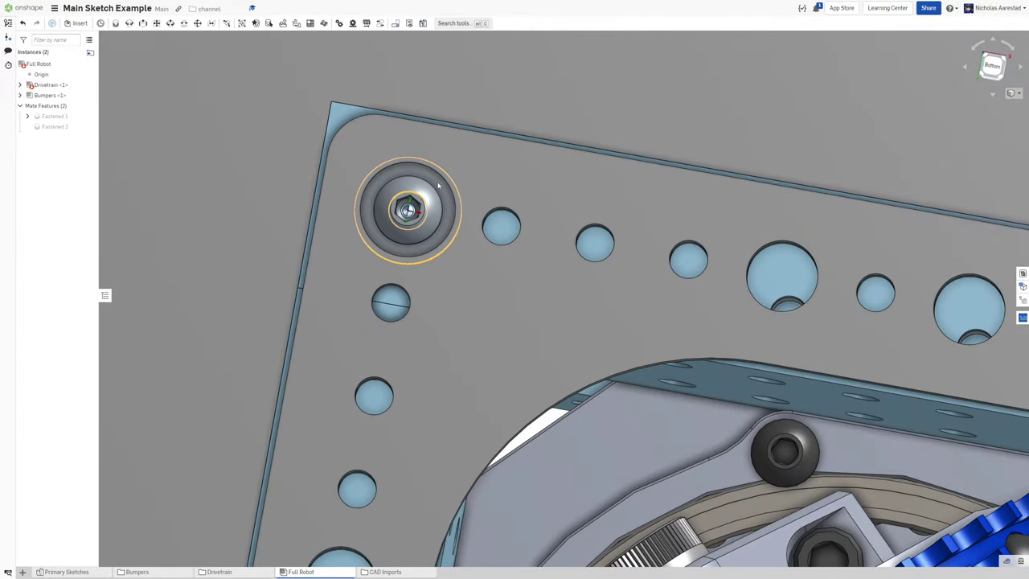
pyautogui.press('f')
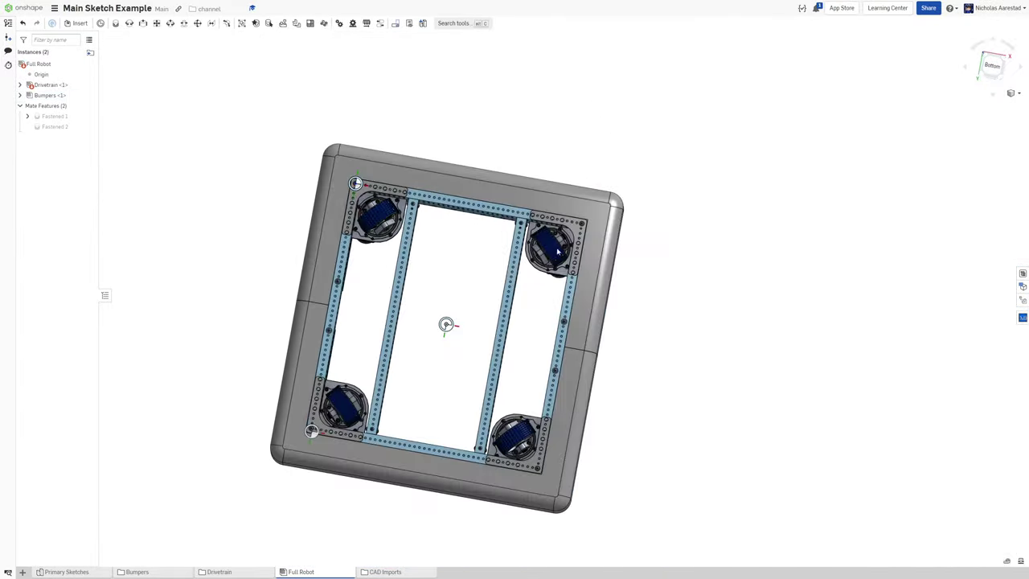
pyautogui.scroll(10, 568, 252)
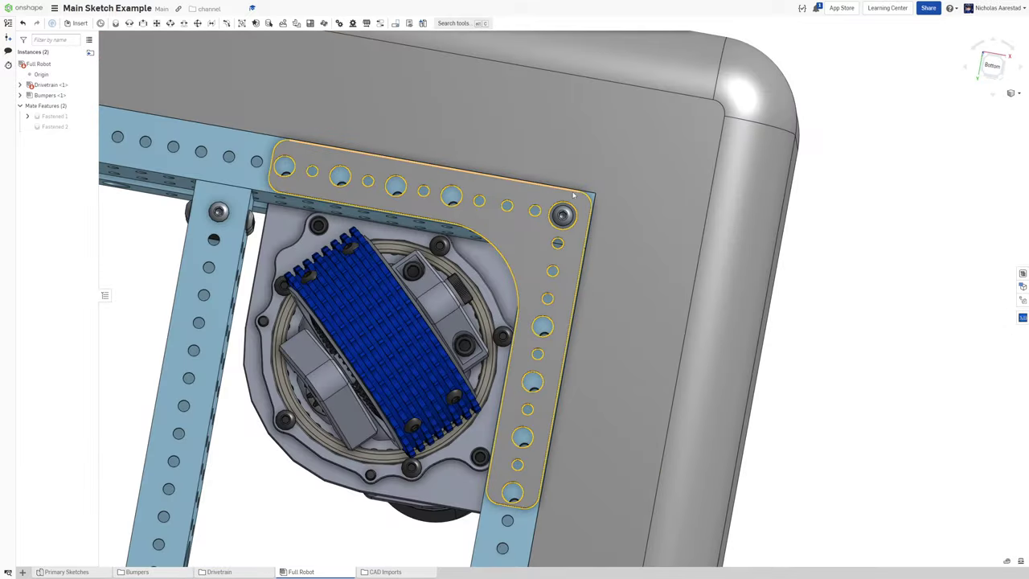
pyautogui.scroll(-8, 573, 196)
# - Examine the complete robot from below and above, checking how the bumpers and their gussets sit around the drivetrain
pyautogui.moveTo(523, 260)
pyautogui.mouseDown(button='right')
pyautogui.moveTo(438, 265)
pyautogui.moveTo(516, 243)
pyautogui.mouseUp(button='right')
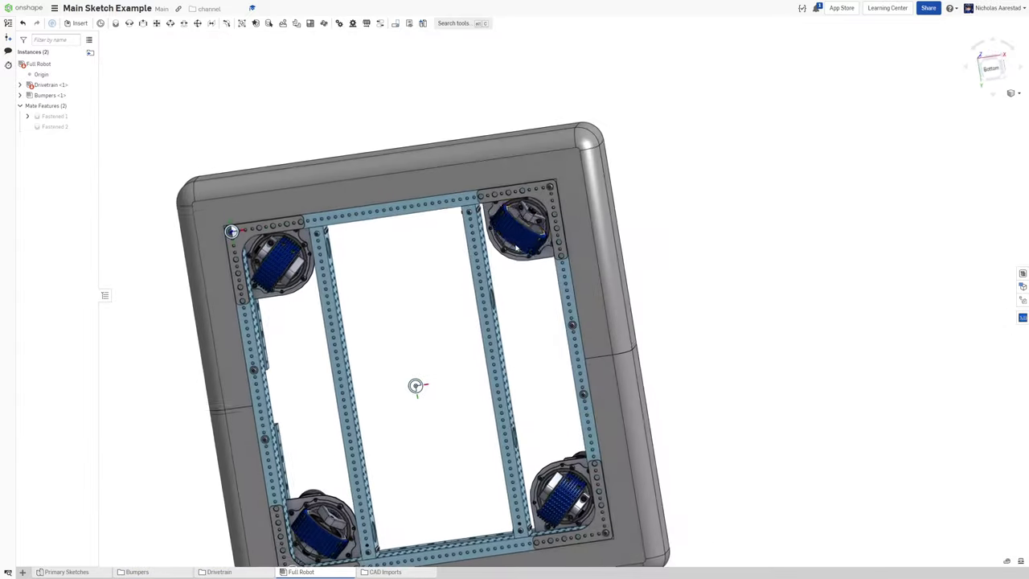
pyautogui.scroll(-5, 511, 208)
pyautogui.scroll(6, 515, 370)
pyautogui.moveTo(519, 373); pyautogui.dragTo(510, 407, button='right')
pyautogui.scroll(-5, 511, 409)
pyautogui.moveTo(367, 348); pyautogui.dragTo(474, 298, button='right')
pyautogui.scroll(7, 400, 308)
pyautogui.scroll(-4, 404, 267)
pyautogui.scroll(5, 460, 436)
pyautogui.scroll(-2, 431, 375)
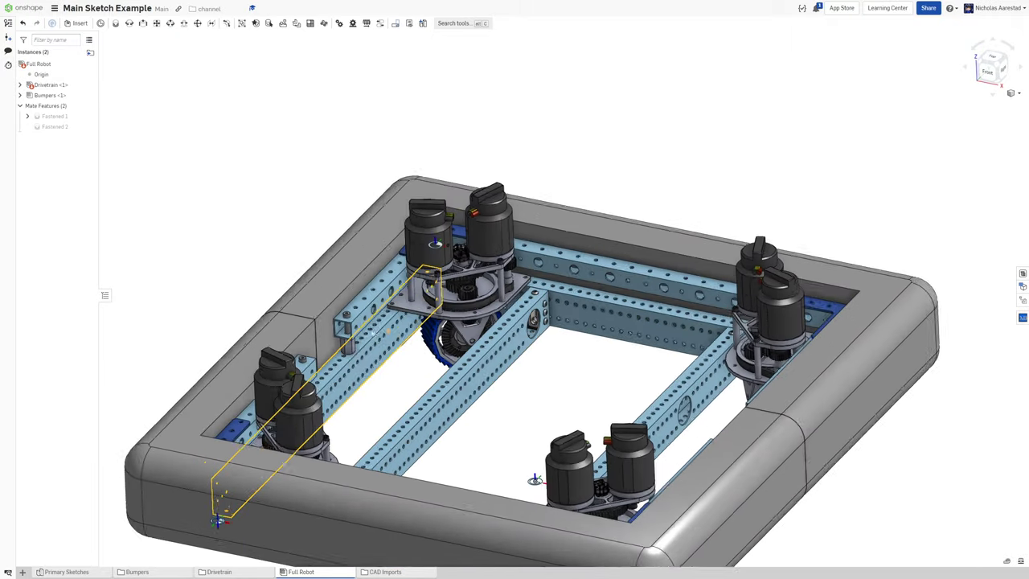
pyautogui.scroll(5, 339, 321)
pyautogui.scroll(-6, 339, 321)
pyautogui.moveTo(507, 305); pyautogui.dragTo(520, 343, button='right')
pyautogui.scroll(-3, 519, 344)
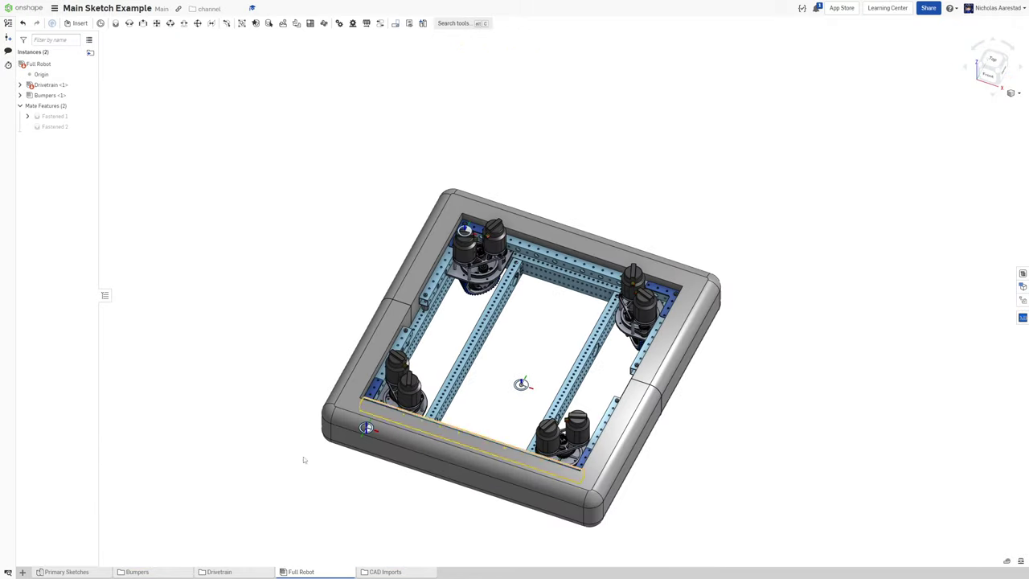
# - Create a new part studio at the document's top level and rename it Envelope
pyautogui.click(22, 572)
pyautogui.click(67, 519)
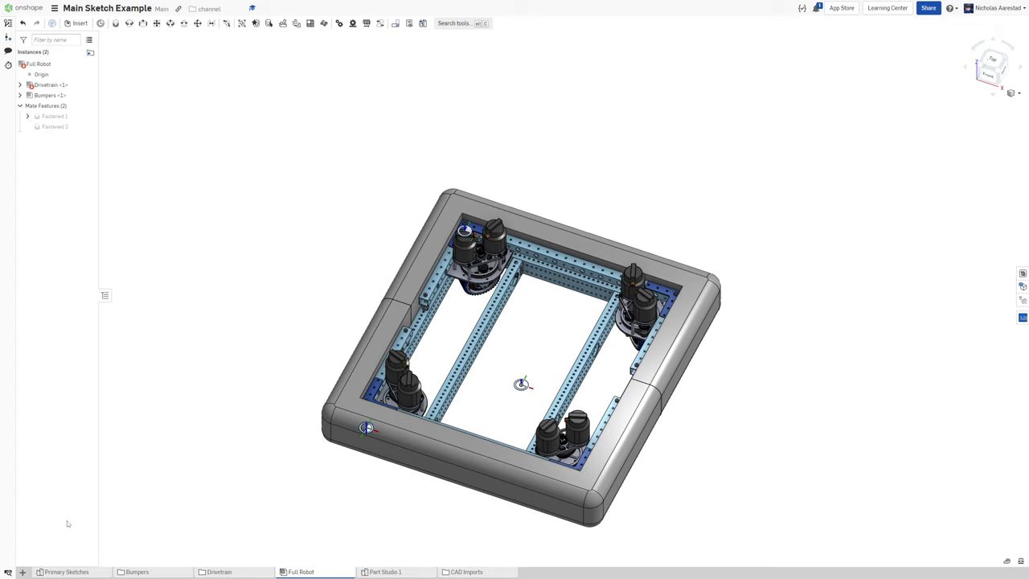
pyautogui.rightClick(382, 571)
pyautogui.click(374, 507)
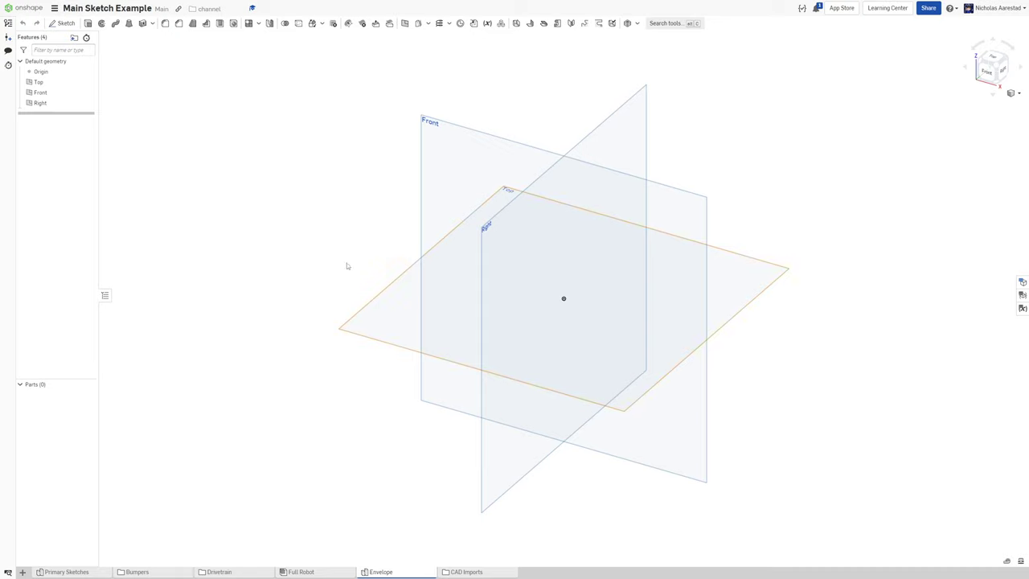
pyautogui.click(475, 23)
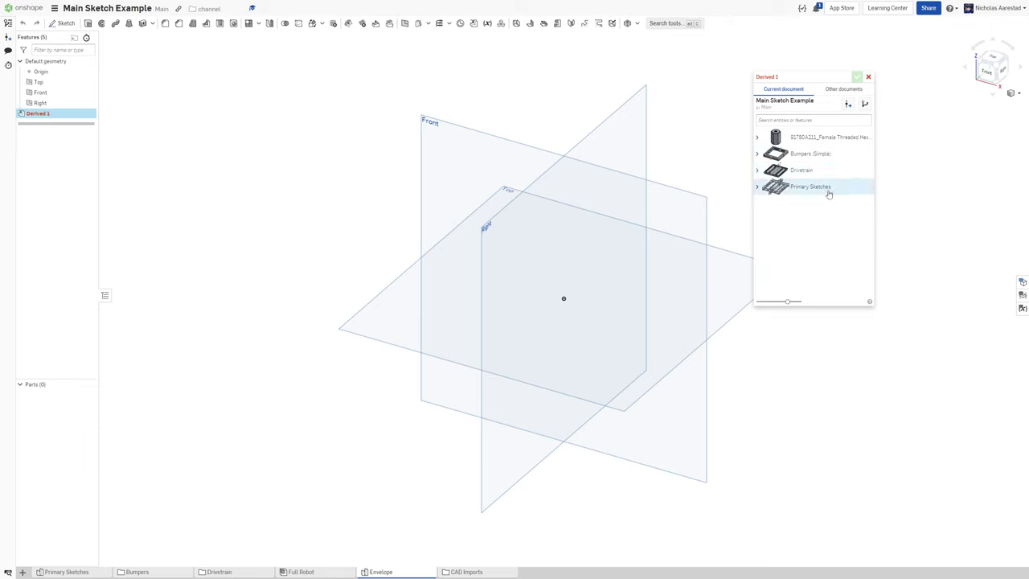
pyautogui.click(756, 186)
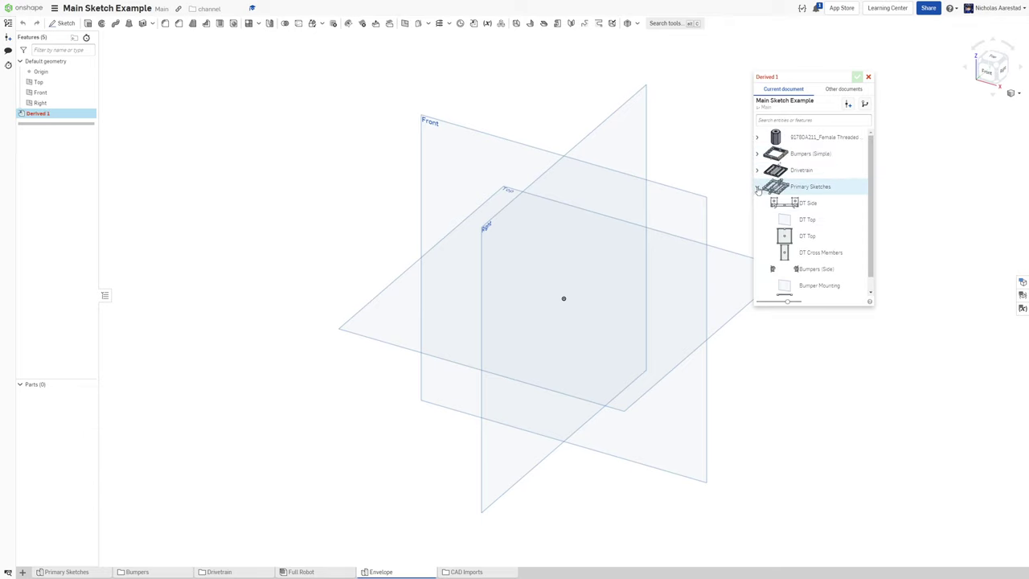
pyautogui.click(837, 208)
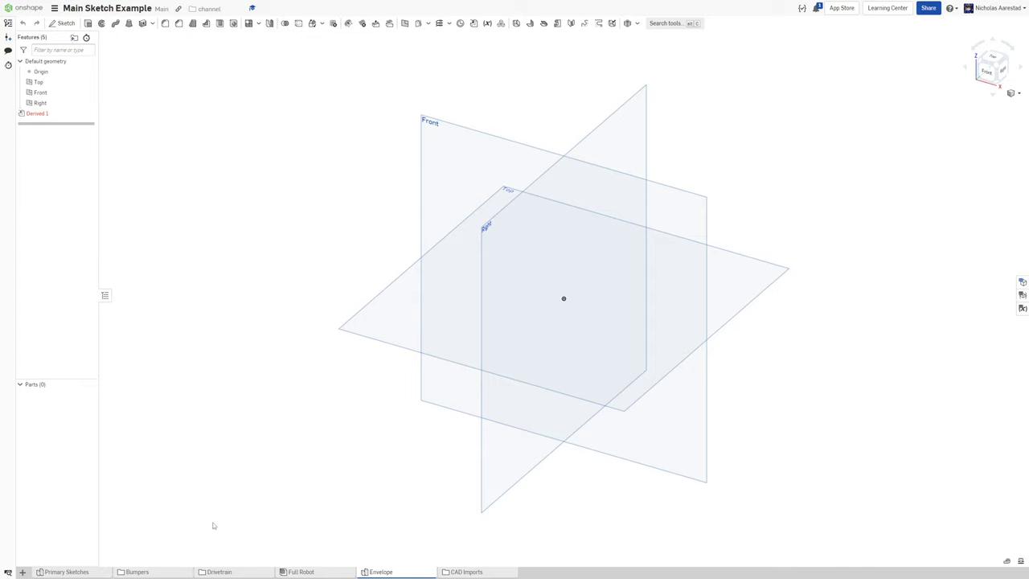
# - Open the Primary Sketches part studio and start a new sketch on the Right plane, viewed straight on
pyautogui.click(134, 571)
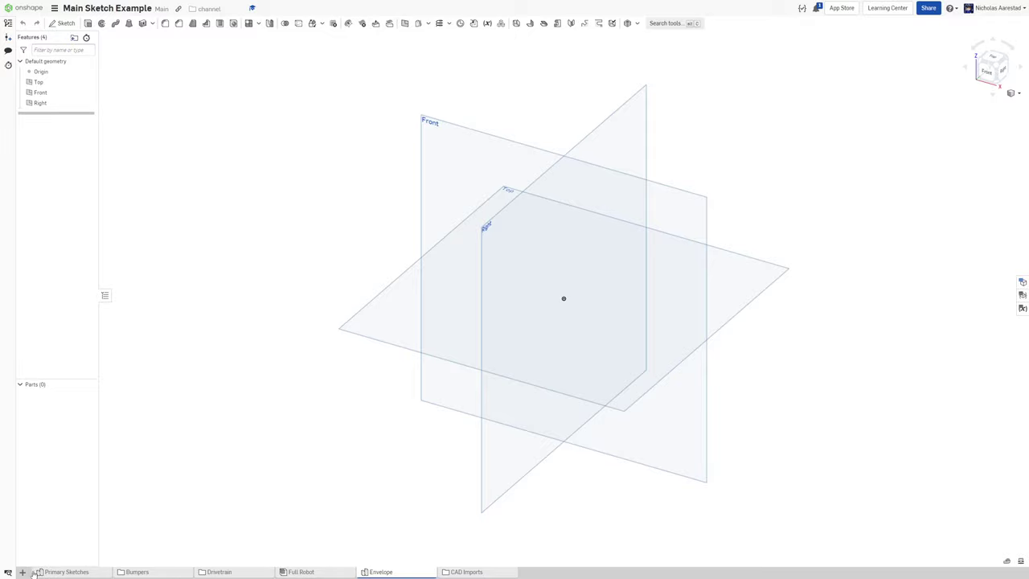
pyautogui.click(65, 572)
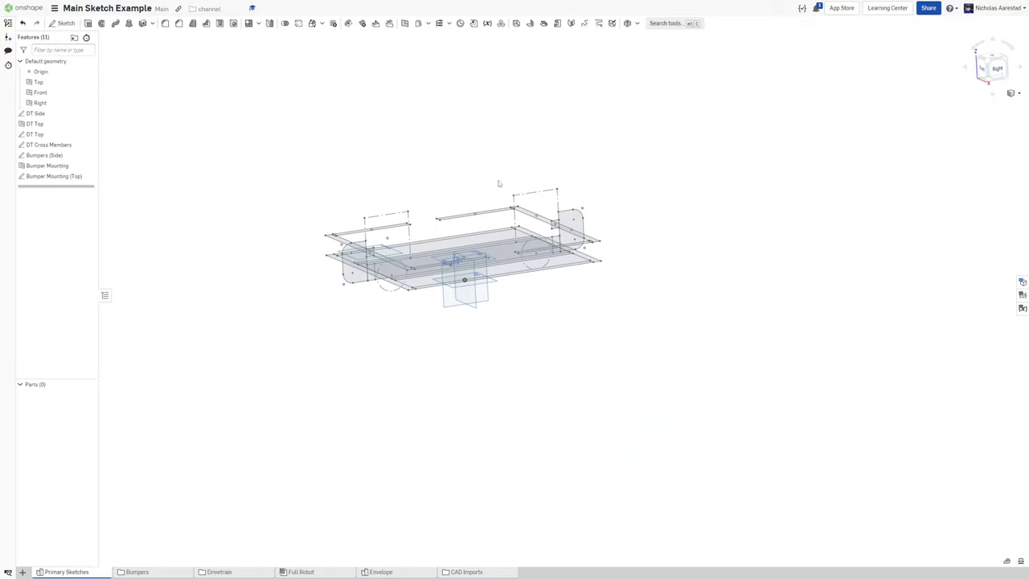
pyautogui.moveTo(499, 189); pyautogui.dragTo(481, 219, button='right')
pyautogui.hotkey('shift', 's')
pyautogui.click(500, 303)
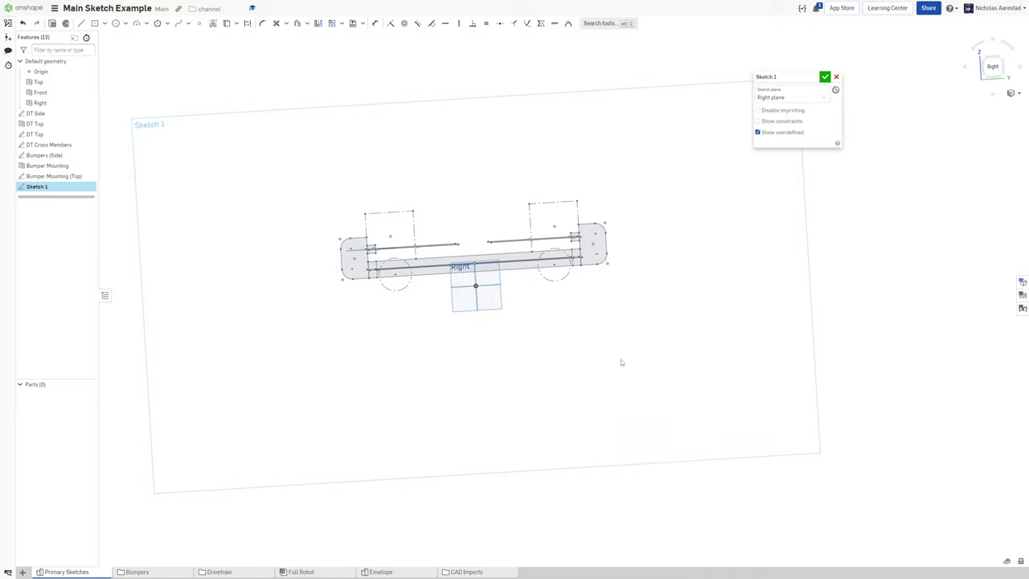
pyautogui.press('n')
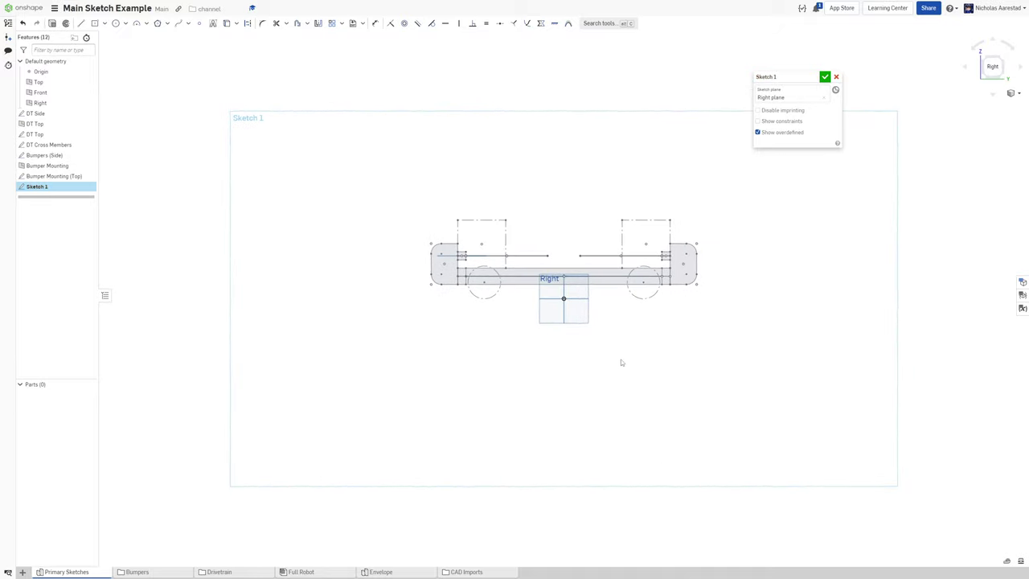
# - Draw a centre-point rectangle above the origin, 28 in wide and about 43.5 in tall, with its base on the origin
pyautogui.press('g')
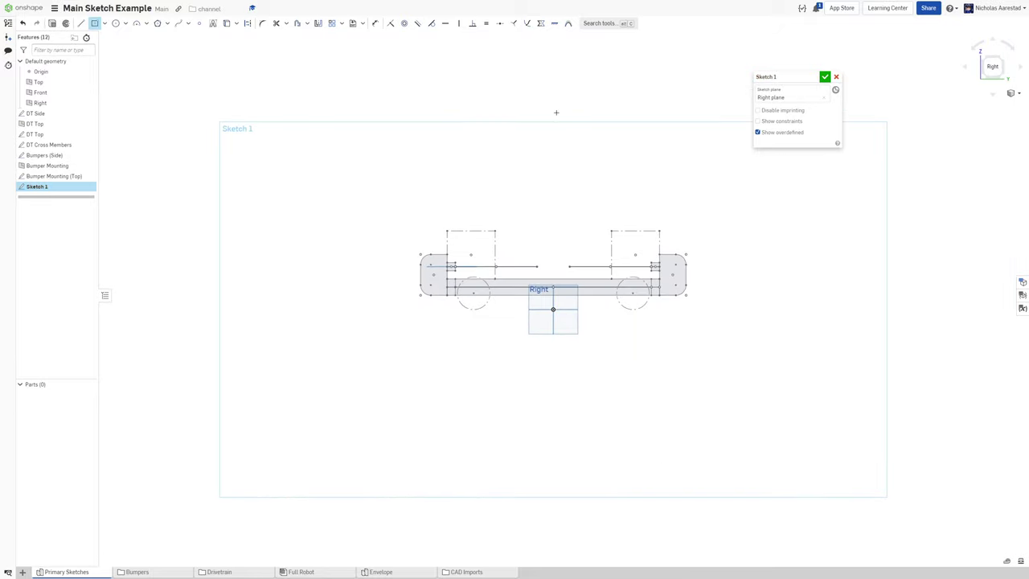
pyautogui.click(554, 131)
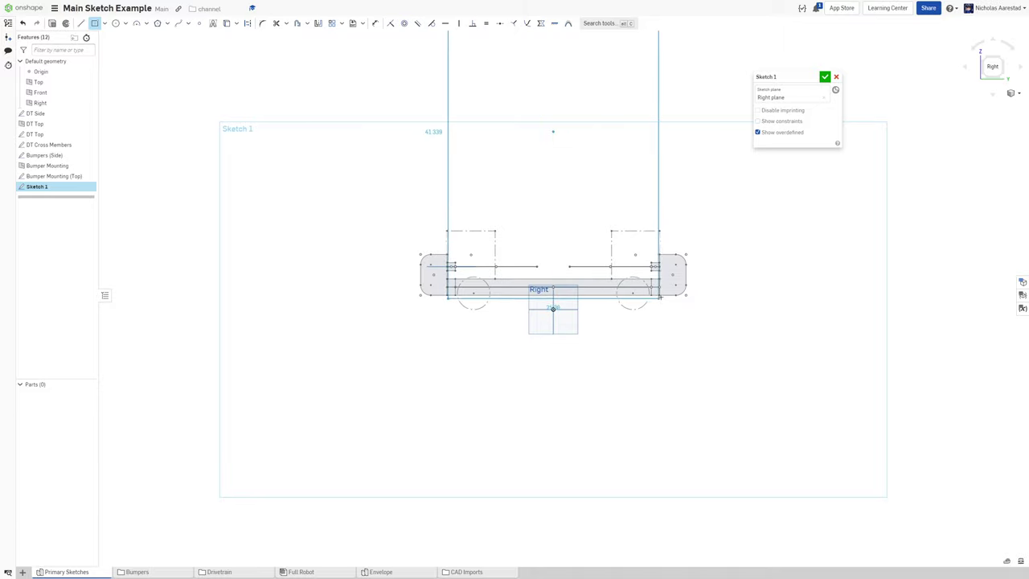
pyautogui.click(657, 311)
pyautogui.scroll(-3, 613, 414)
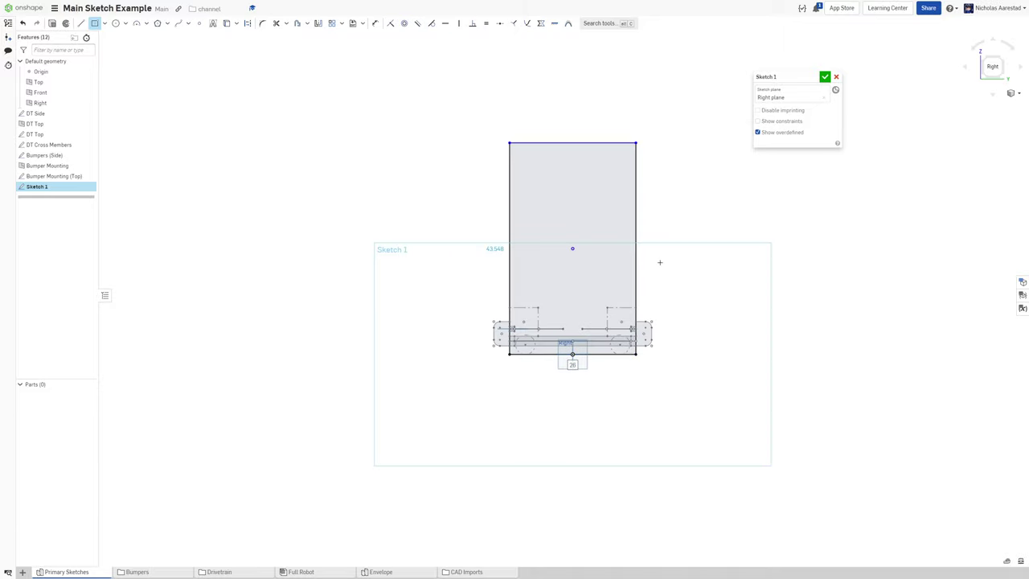
pyautogui.scroll(2, 526, 129)
pyautogui.scroll(-1, 521, 136)
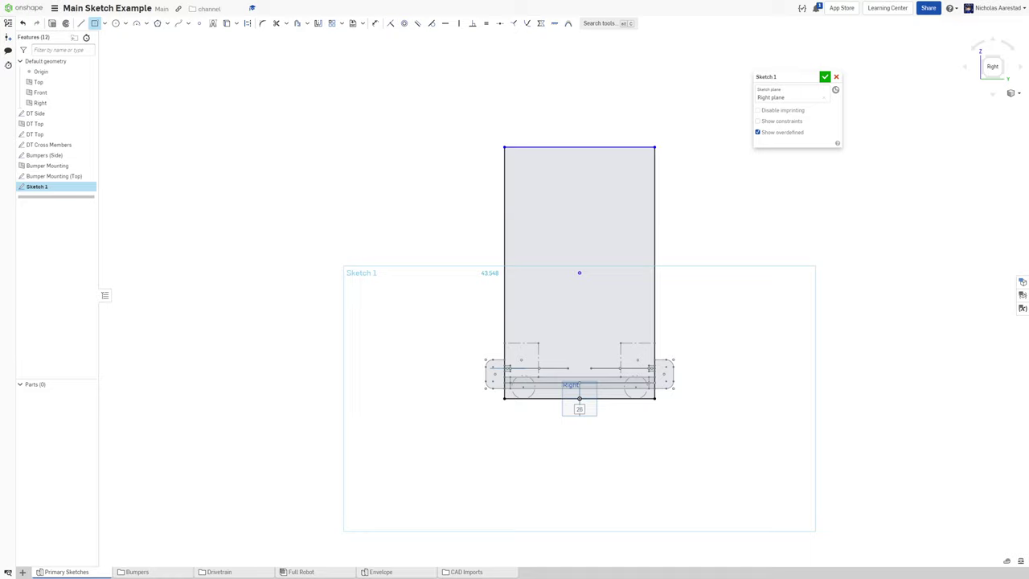
# - Dimension the rectangle's vertical side and set its height to 46 in
pyautogui.press('d')
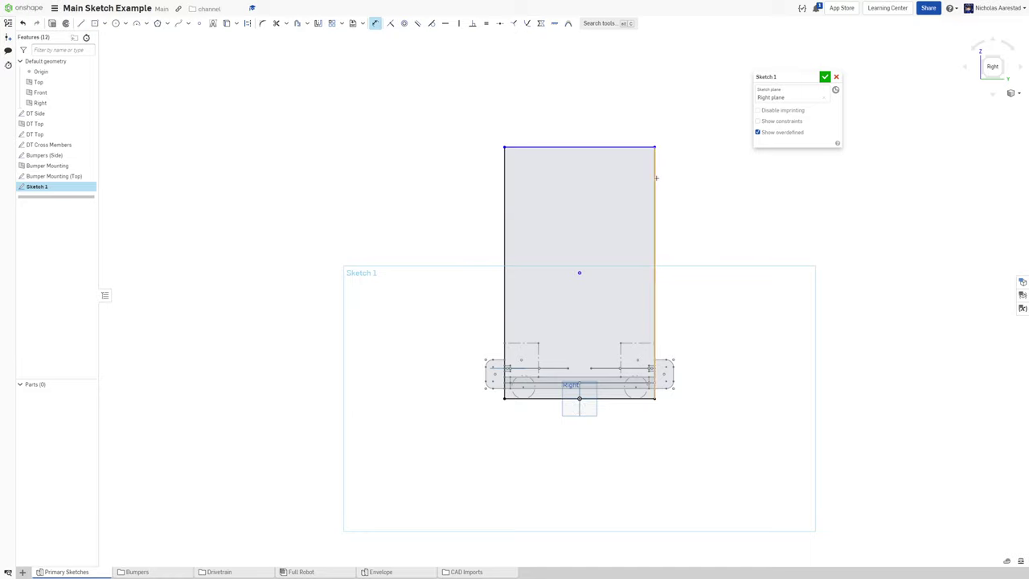
pyautogui.click(655, 178)
pyautogui.click(686, 184)
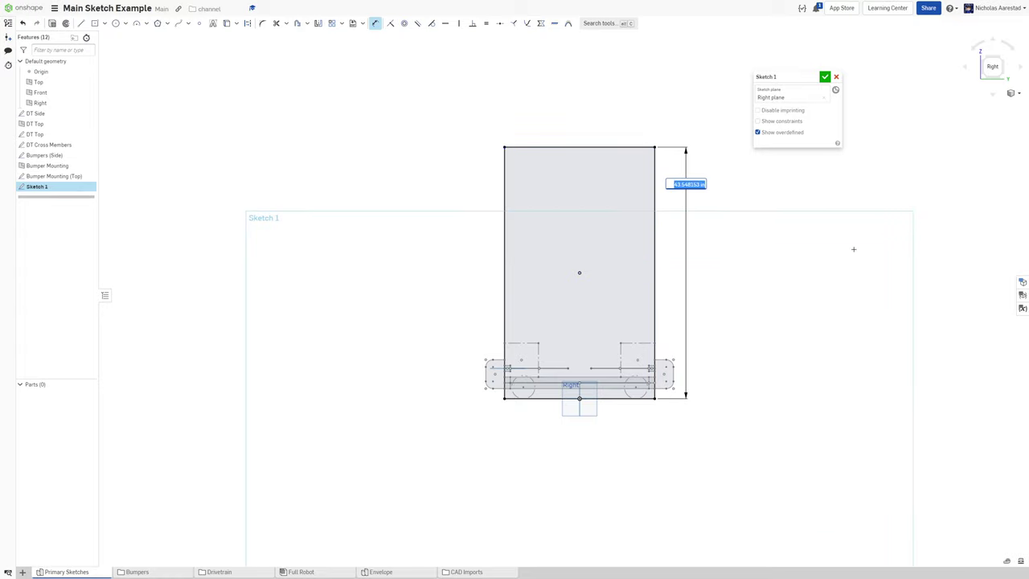
pyautogui.write('48')
pyautogui.press('Return')
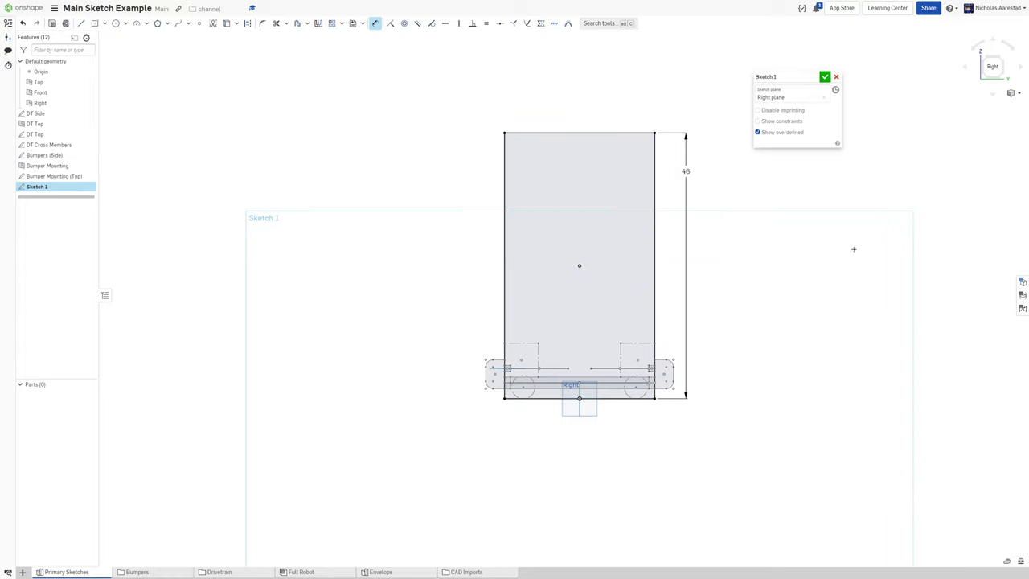
# - Draw a second centre-point rectangle of the same width directly on top of the 46 in rectangle
pyautogui.scroll(2, 542, 375)
pyautogui.press('g')
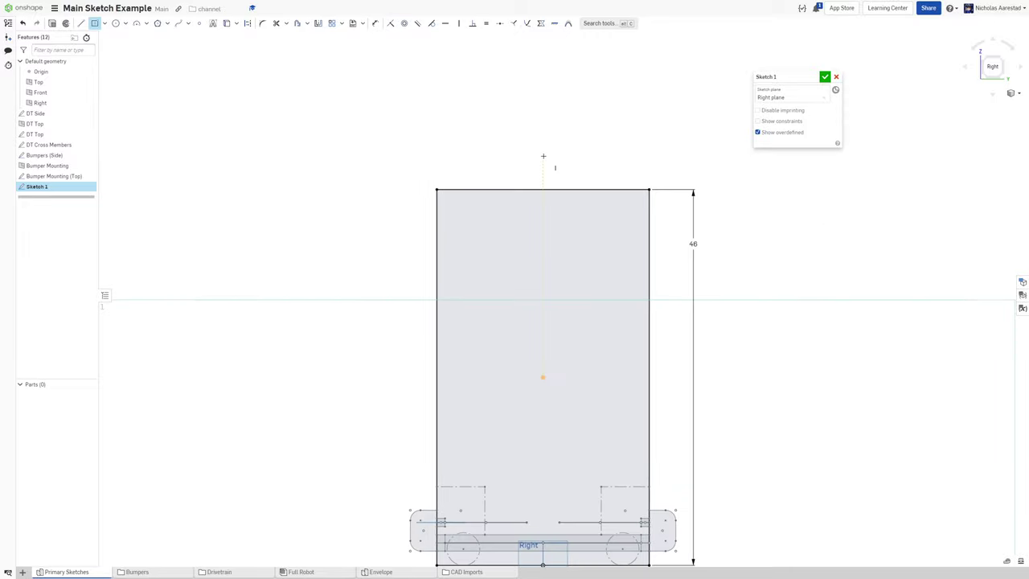
pyautogui.click(543, 156)
pyautogui.click(650, 190)
pyautogui.scroll(-3, 609, 130)
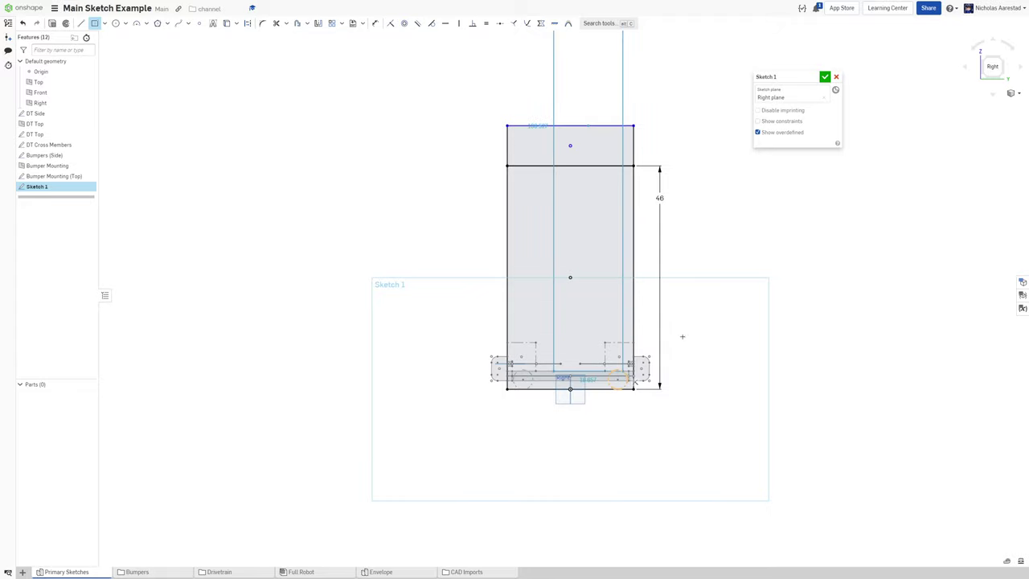
pyautogui.press('Escape')
# - Dimension the second rectangle's upper edge at 52 in from the base line of the first rectangle
pyautogui.press('d')
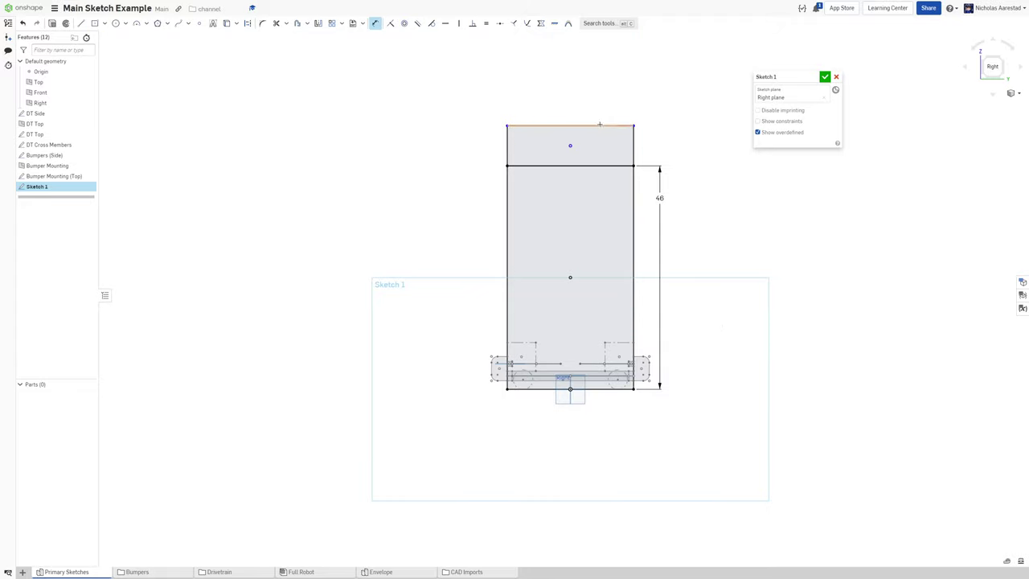
pyautogui.click(602, 125)
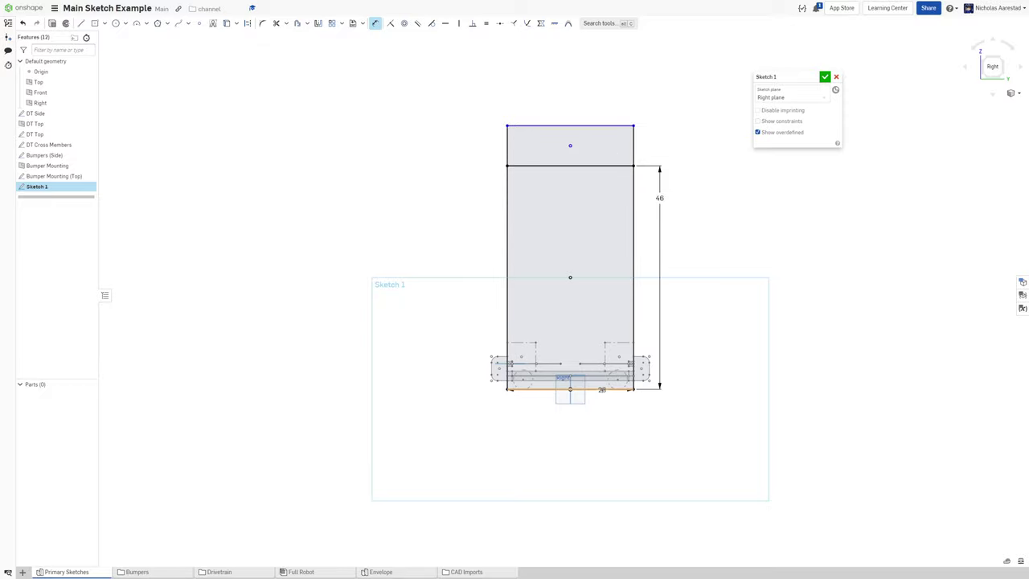
pyautogui.click(602, 390)
pyautogui.click(779, 335)
pyautogui.write('52')
pyautogui.press('Return')
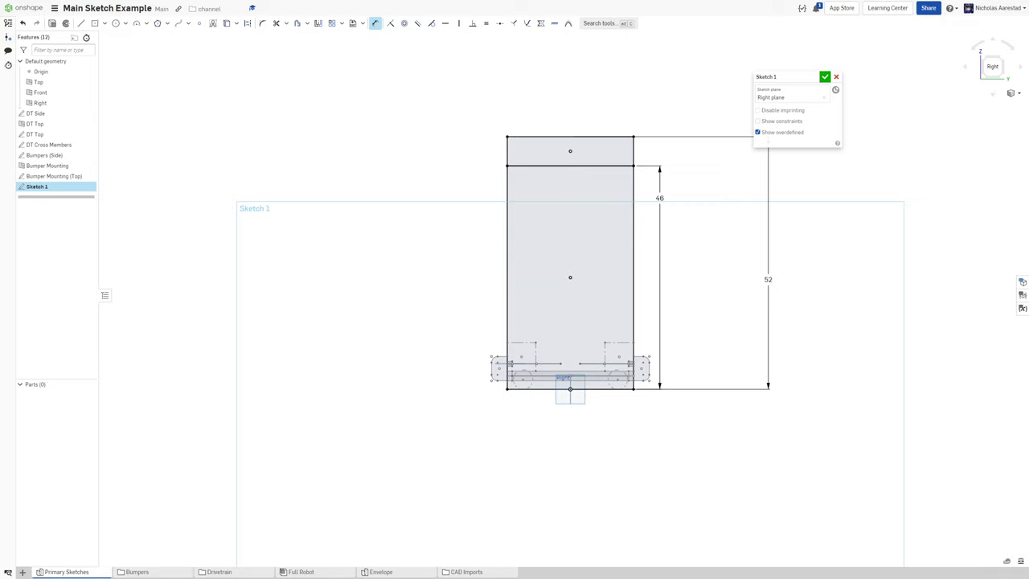
# - Draw a third centre-point rectangle of the same width above the second, reaching about 74 in above the base line
pyautogui.press('g')
pyautogui.click(570, 83)
pyautogui.click(634, 137)
pyautogui.scroll(-2, 644, 184)
# - Dimension the third rectangle's upper edge at 66 in from the base line
pyautogui.press('d')
pyautogui.click(591, 330)
pyautogui.click(595, 76)
pyautogui.click(749, 203)
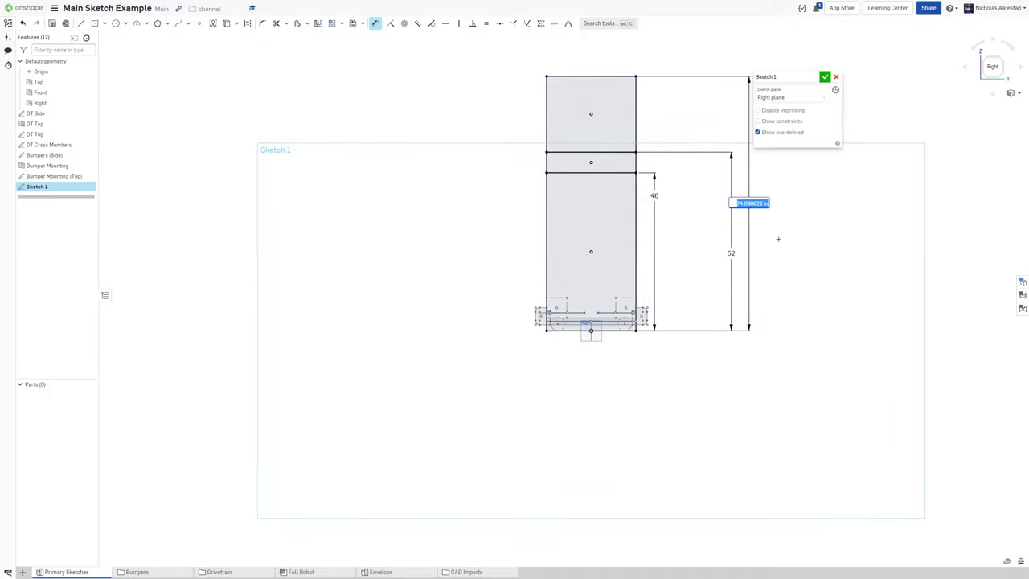
pyautogui.write('66')
pyautogui.press('Return')
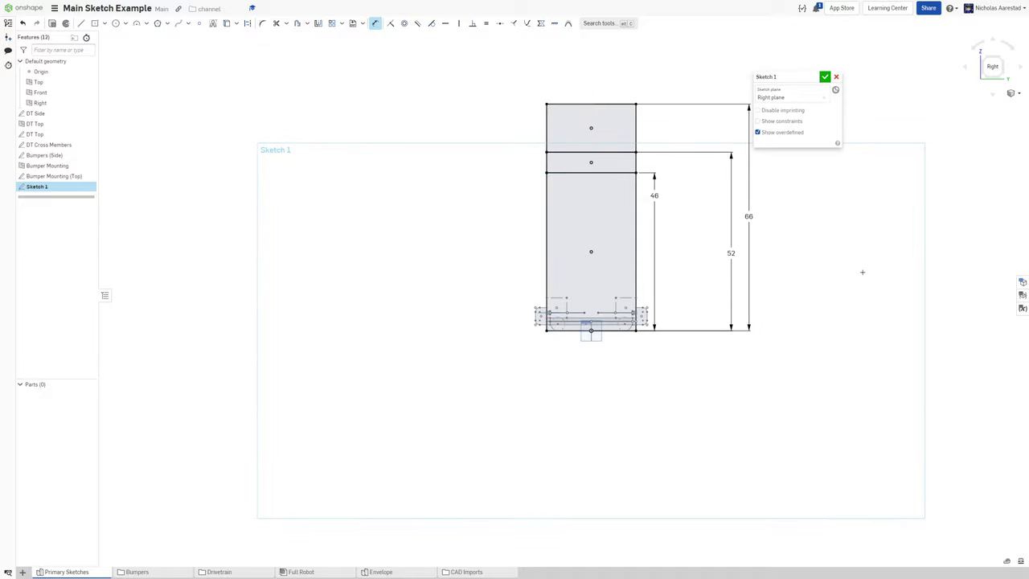
# - Rename the sketch Height Limits and finish it
pyautogui.click(816, 76)
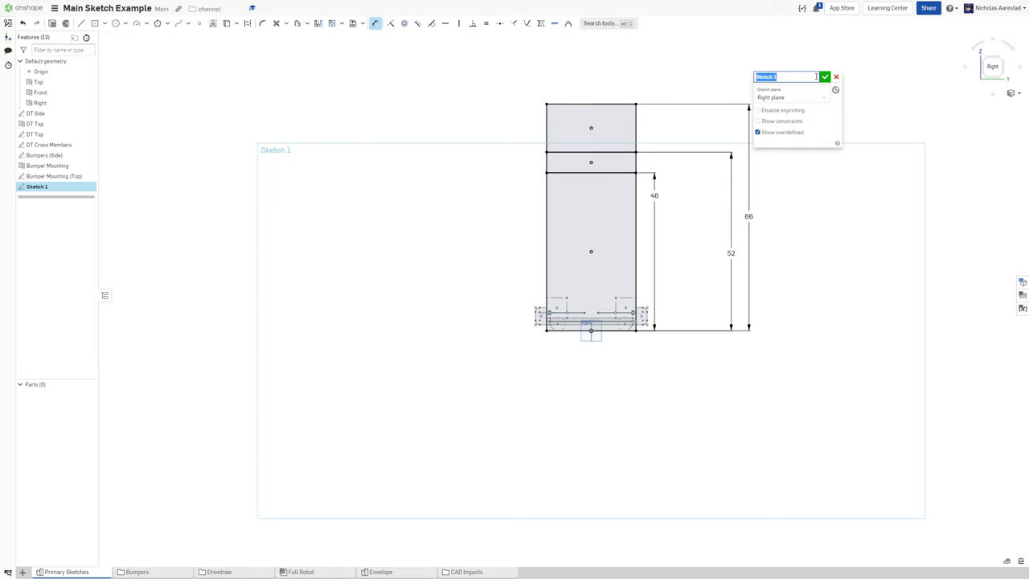
pyautogui.write('Height Limits')
pyautogui.click(824, 76)
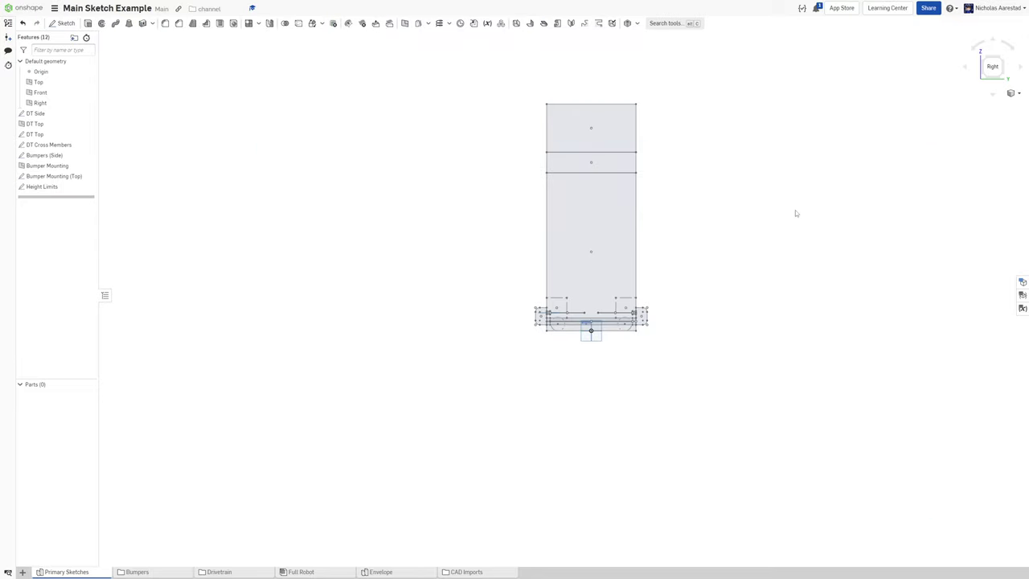
# - Start another sketch on the Right plane and draw a wider centre-point rectangle around the height limits, level with their highest edge
pyautogui.hotkey('shift', 's')
pyautogui.click(581, 339)
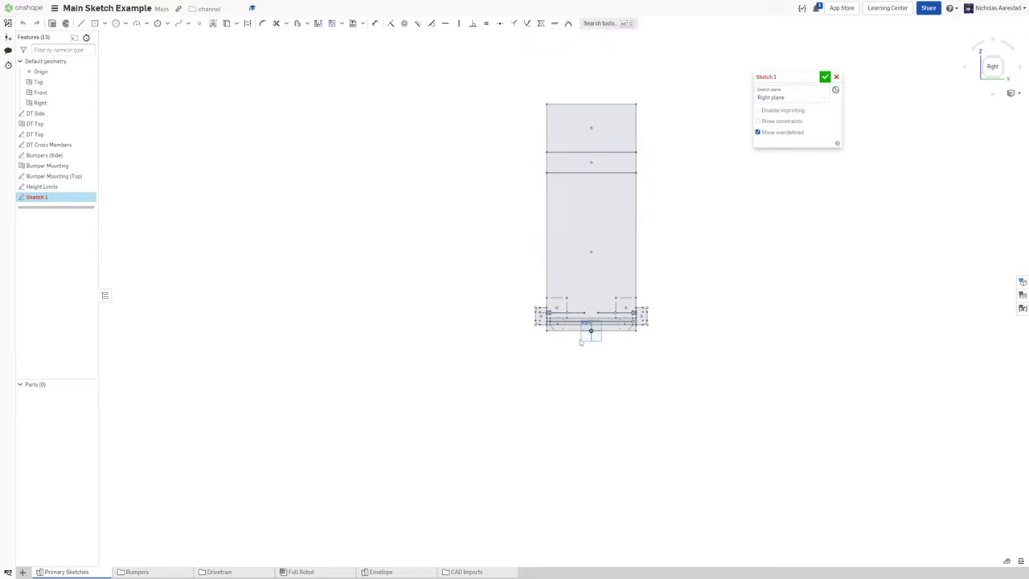
pyautogui.press('g')
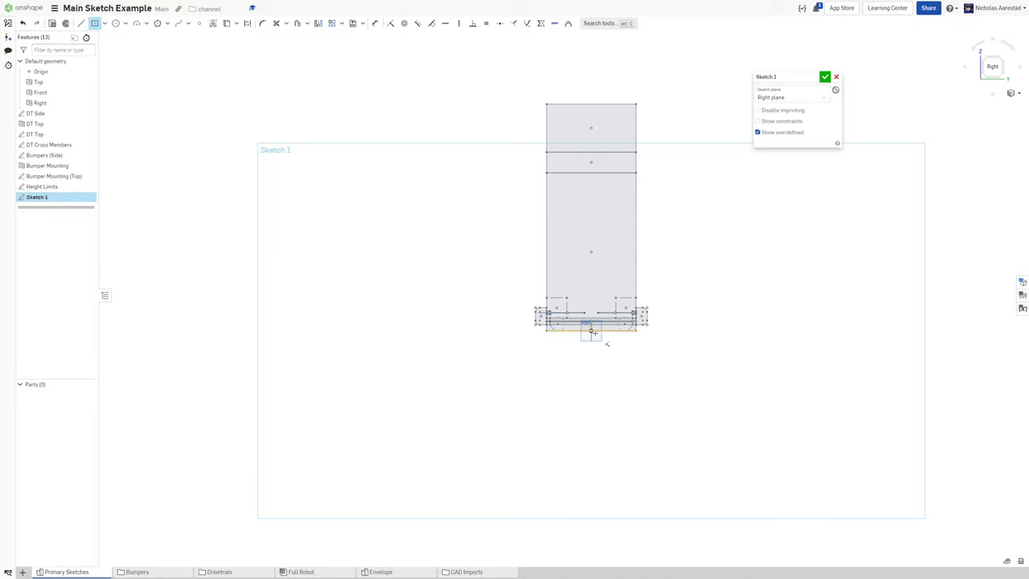
pyautogui.click(592, 212)
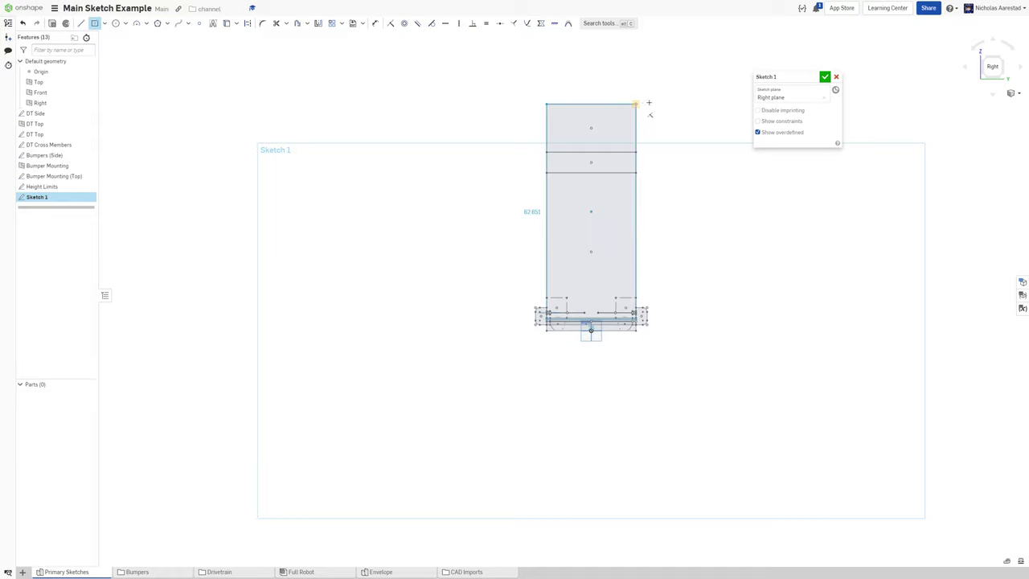
pyautogui.click(679, 104)
pyautogui.scroll(3, 696, 265)
# - Dimension the rectangle's side 16 in outside the Height Limits outline and align its base corner horizontally with that outline's base
pyautogui.press('d')
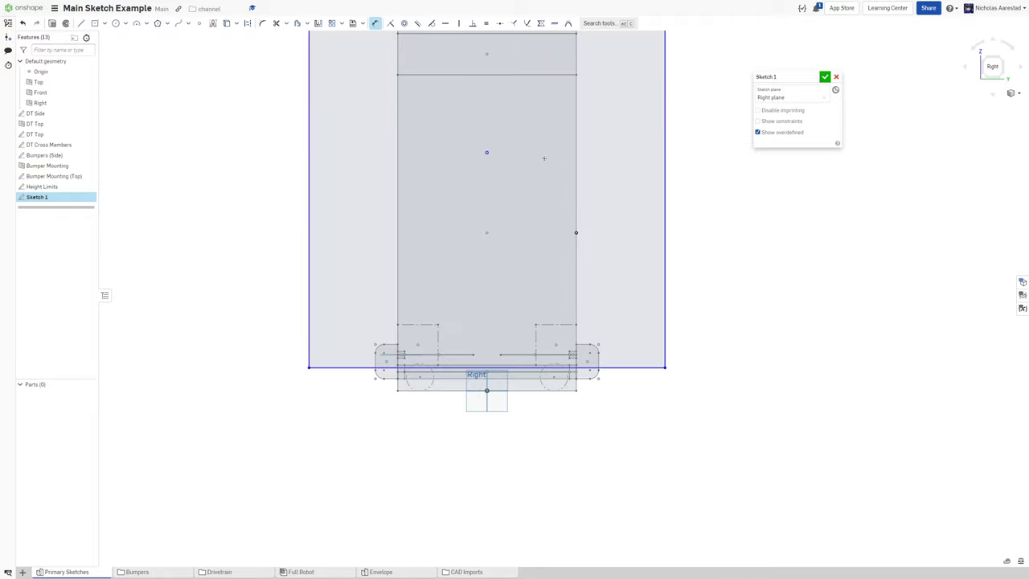
pyautogui.click(308, 161)
pyautogui.click(397, 164)
pyautogui.click(350, 165)
pyautogui.write('16')
pyautogui.press('Return')
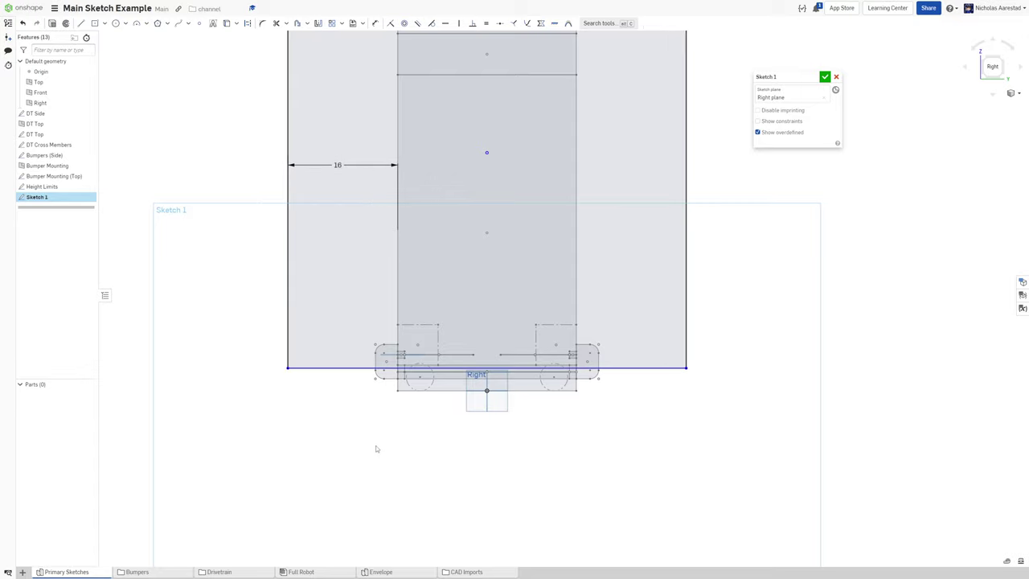
pyautogui.click(287, 367)
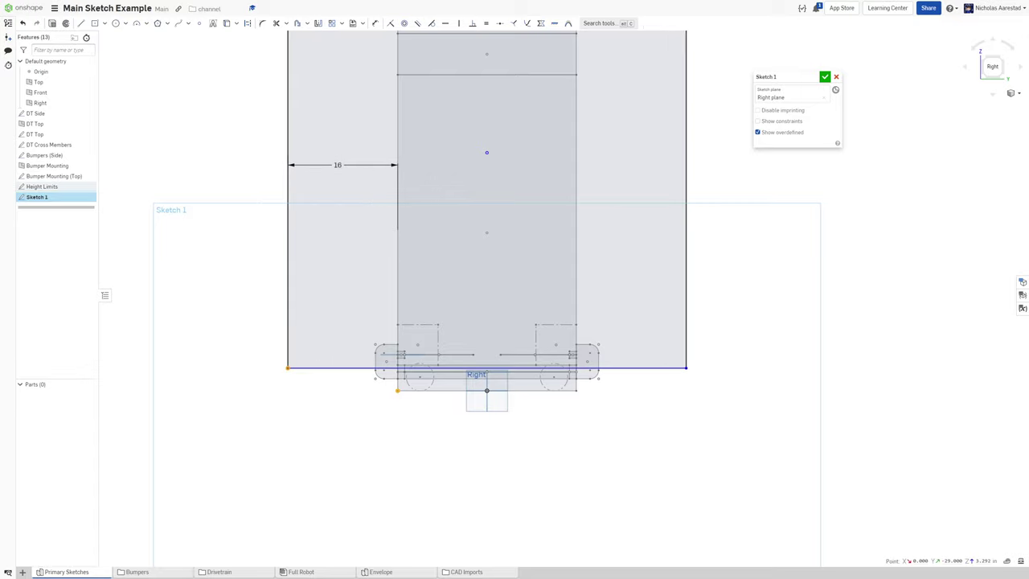
pyautogui.scroll(-3, 391, 459)
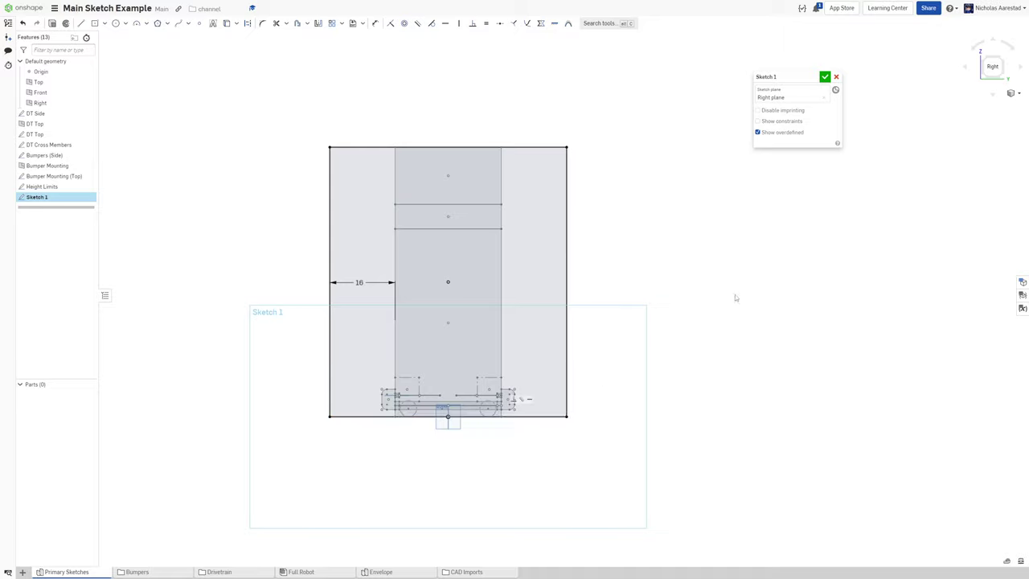
# - Rename the sketch Extension Limits and finish it
pyautogui.click(814, 78)
pyautogui.write('Extension L')
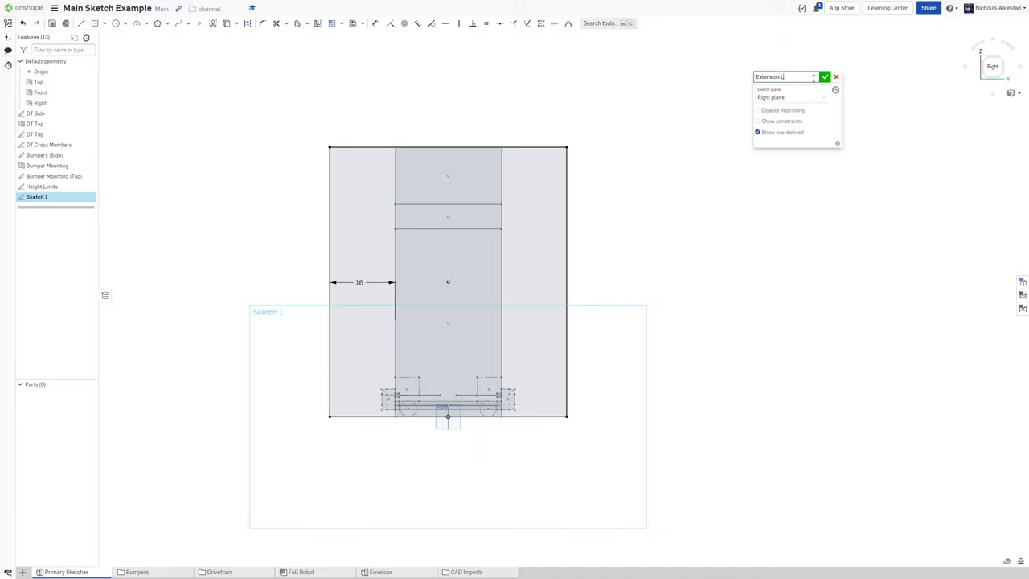
pyautogui.write('imits')
pyautogui.click(825, 76)
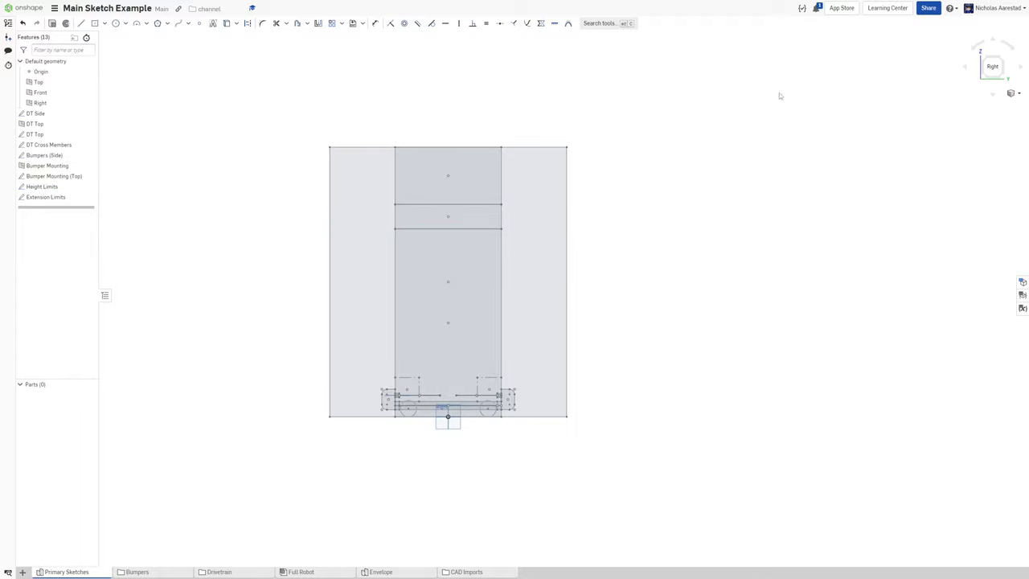
# - In the Envelope part studio, derive the Height Limits and Extension Limits sketches from Primary Sketches
pyautogui.moveTo(471, 314); pyautogui.dragTo(499, 323, button='right')
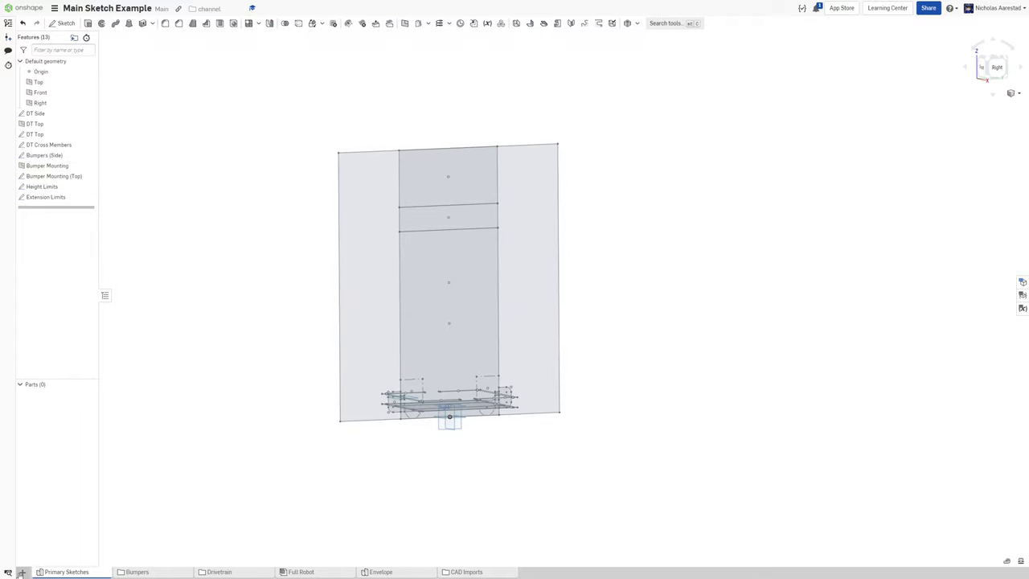
pyautogui.click(23, 571)
pyautogui.click(394, 573)
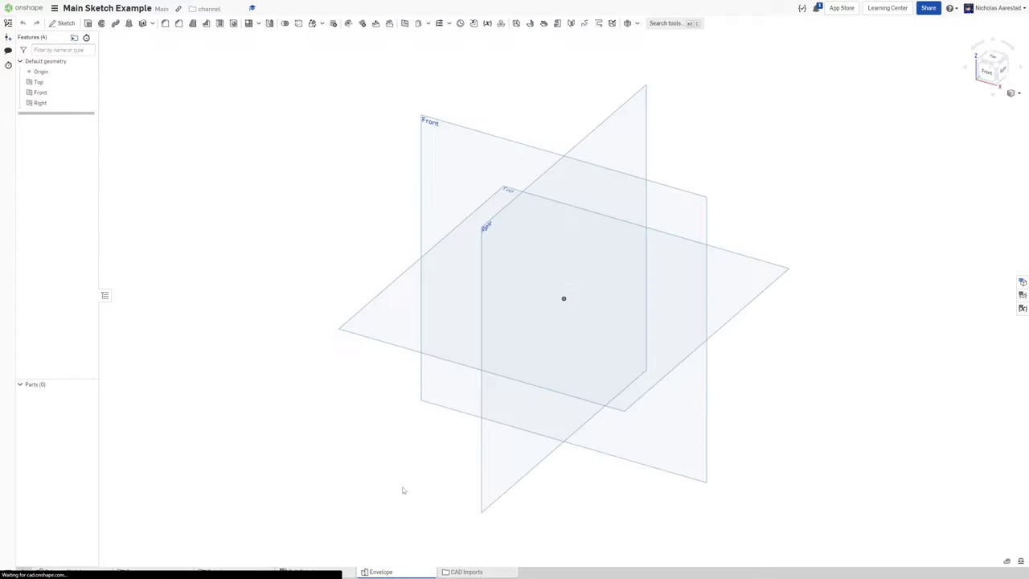
pyautogui.click(473, 24)
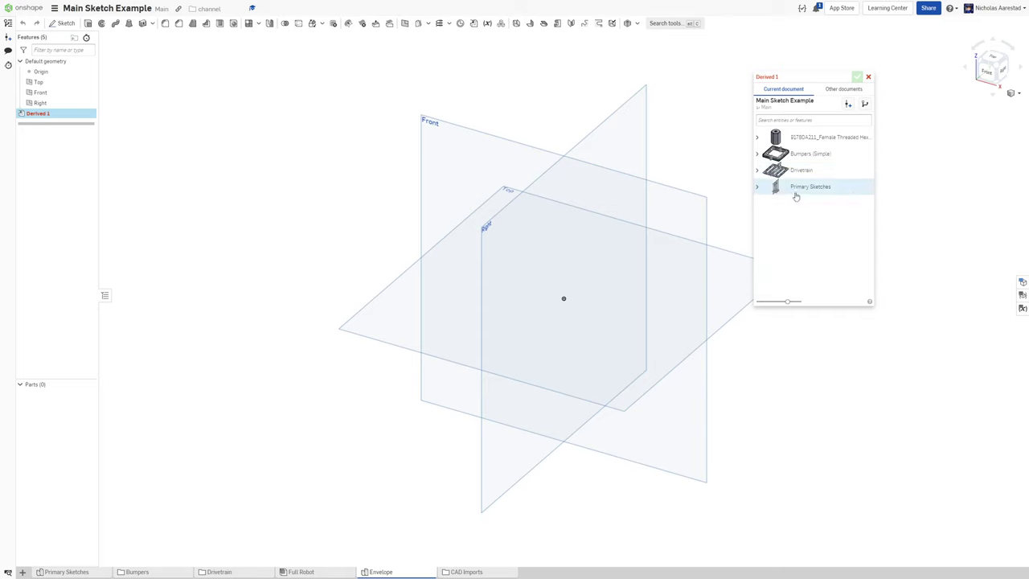
pyautogui.click(758, 188)
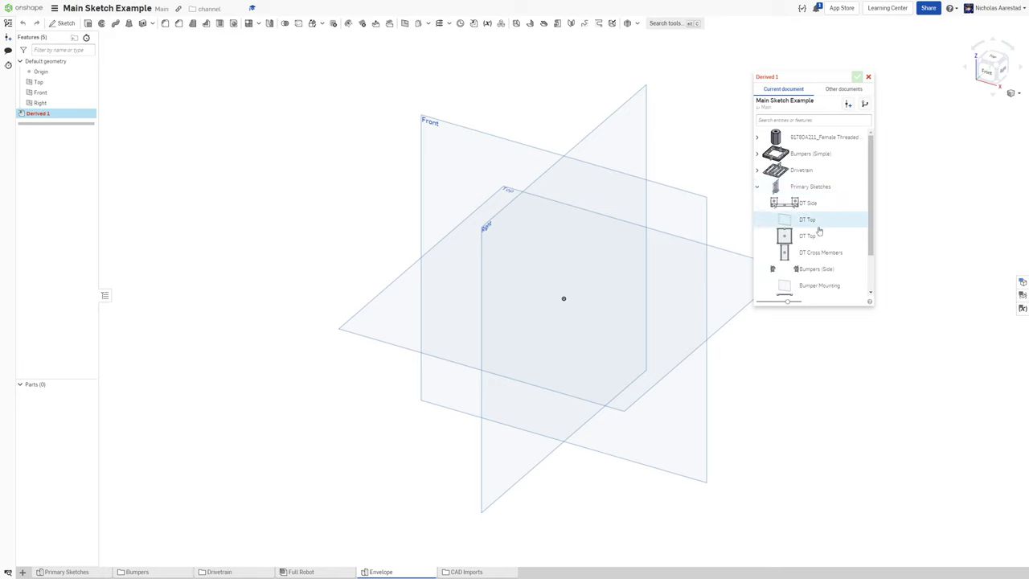
pyautogui.scroll(-1, 841, 237)
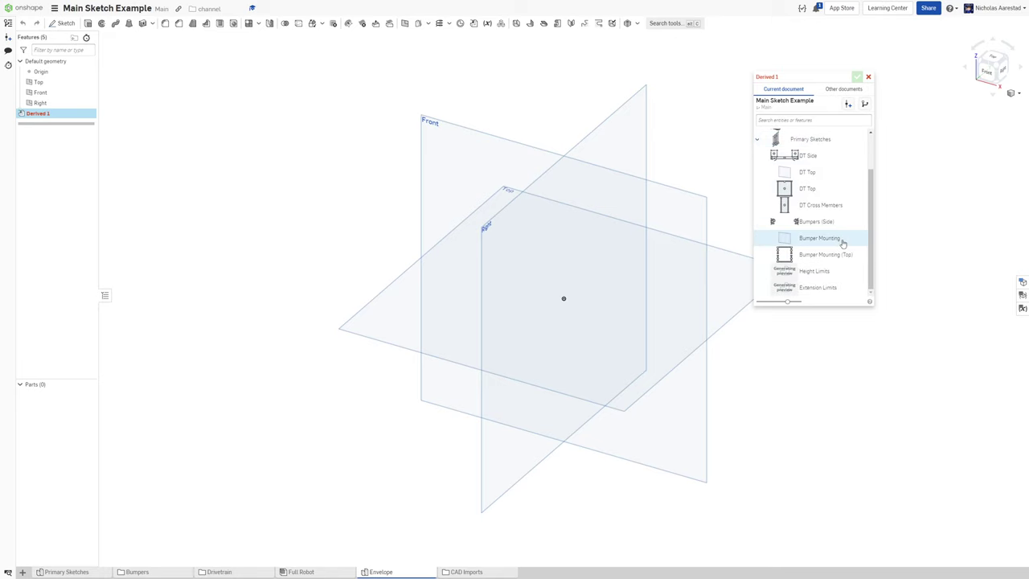
pyautogui.click(840, 289)
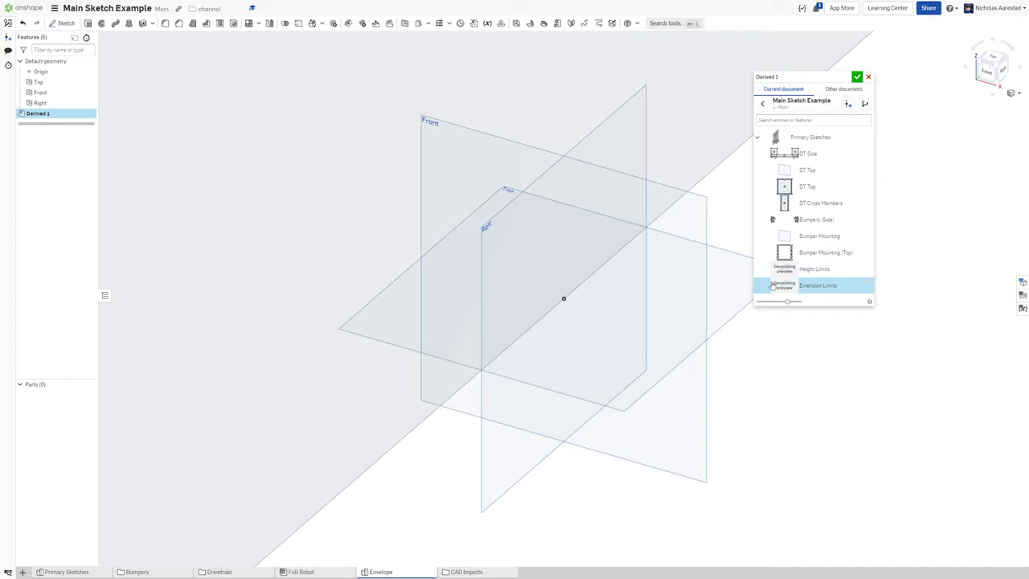
pyautogui.click(832, 270)
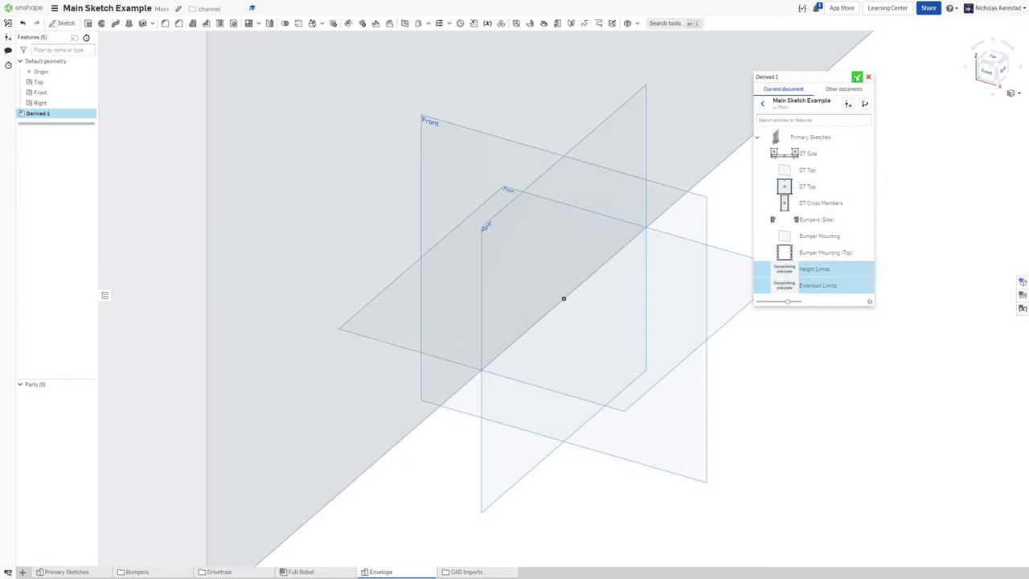
pyautogui.click(857, 77)
pyautogui.scroll(-8, 806, 265)
pyautogui.scroll(-3, 796, 271)
pyautogui.scroll(2, 793, 266)
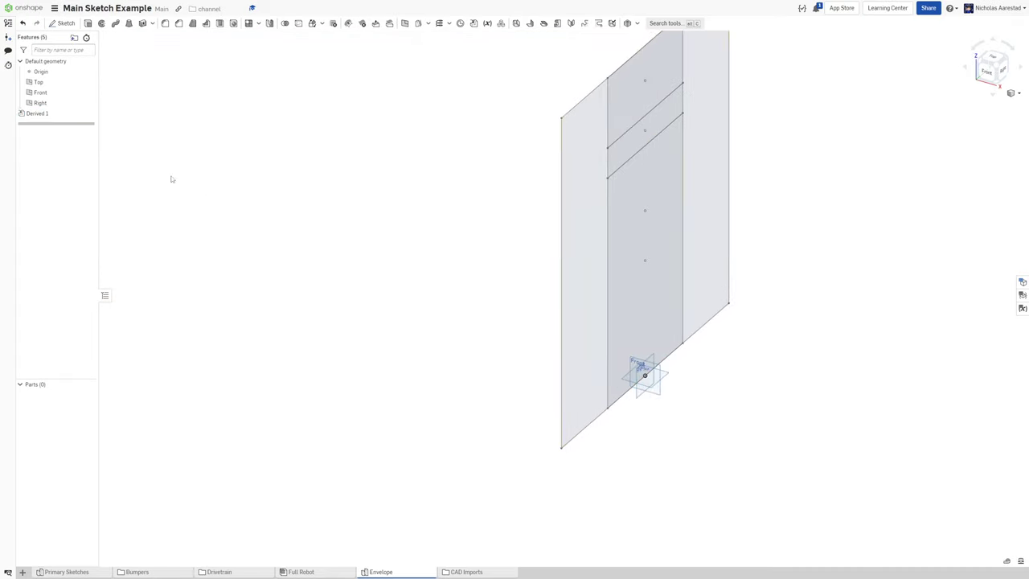
# - Edit the derived feature to also include the DT Top sketch from Primary Sketches
pyautogui.click(46, 114)
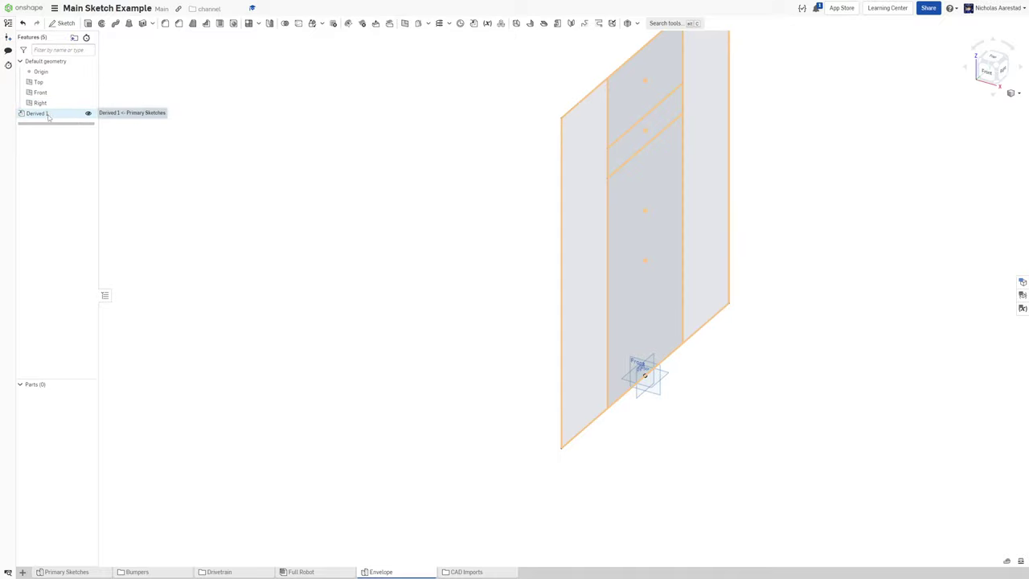
pyautogui.doubleClick(53, 114)
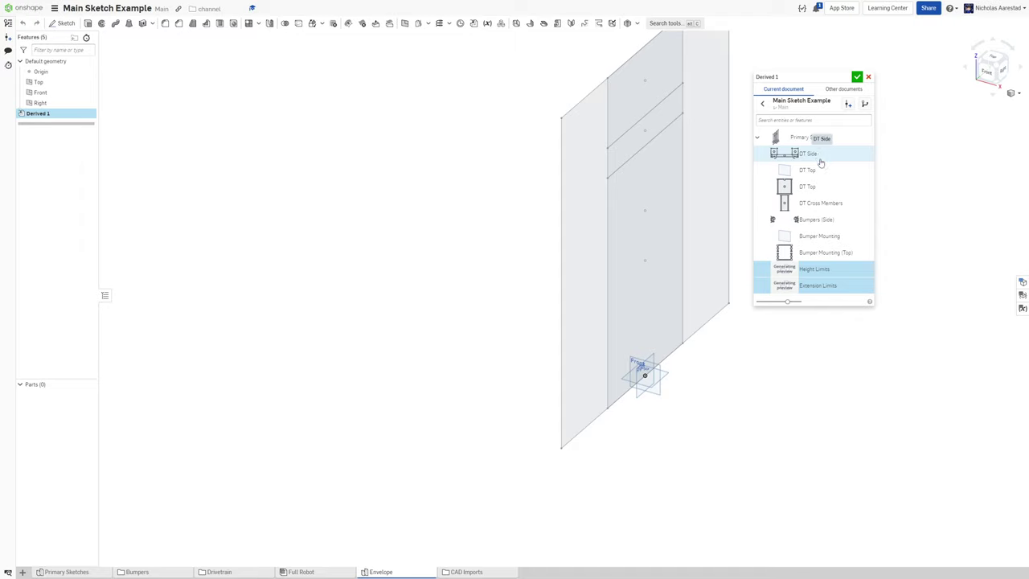
pyautogui.click(823, 187)
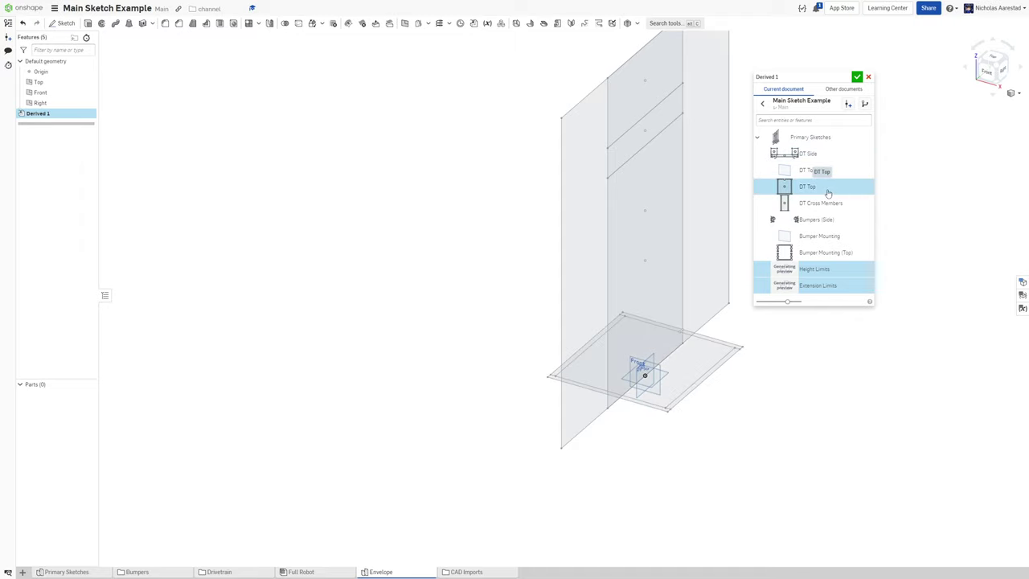
pyautogui.click(857, 77)
pyautogui.scroll(-3, 638, 118)
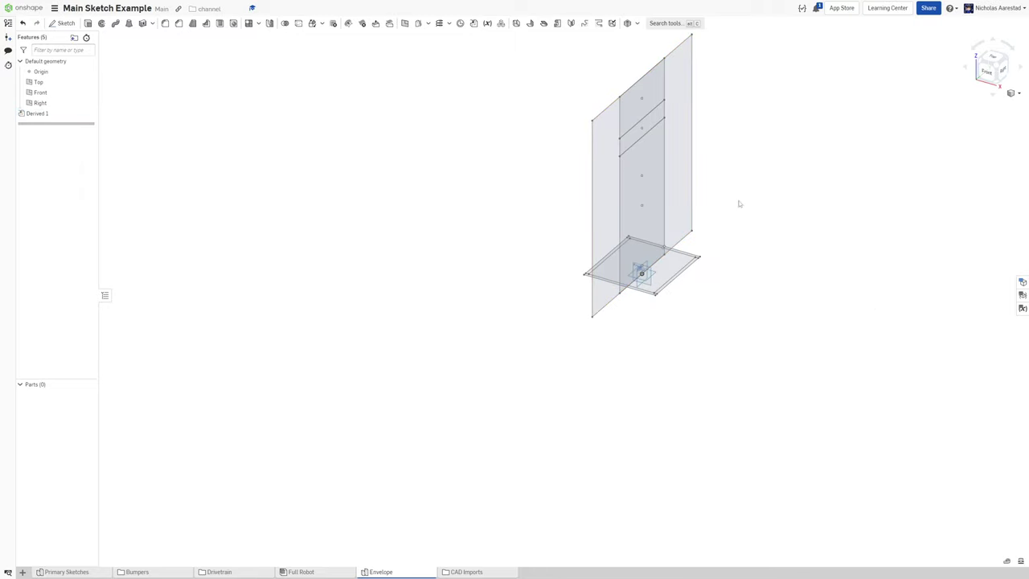
pyautogui.scroll(3, 733, 197)
pyautogui.moveTo(647, 369); pyautogui.dragTo(614, 363, button='right')
pyautogui.scroll(-3, 623, 396)
pyautogui.moveTo(599, 323); pyautogui.dragTo(572, 273, button='right')
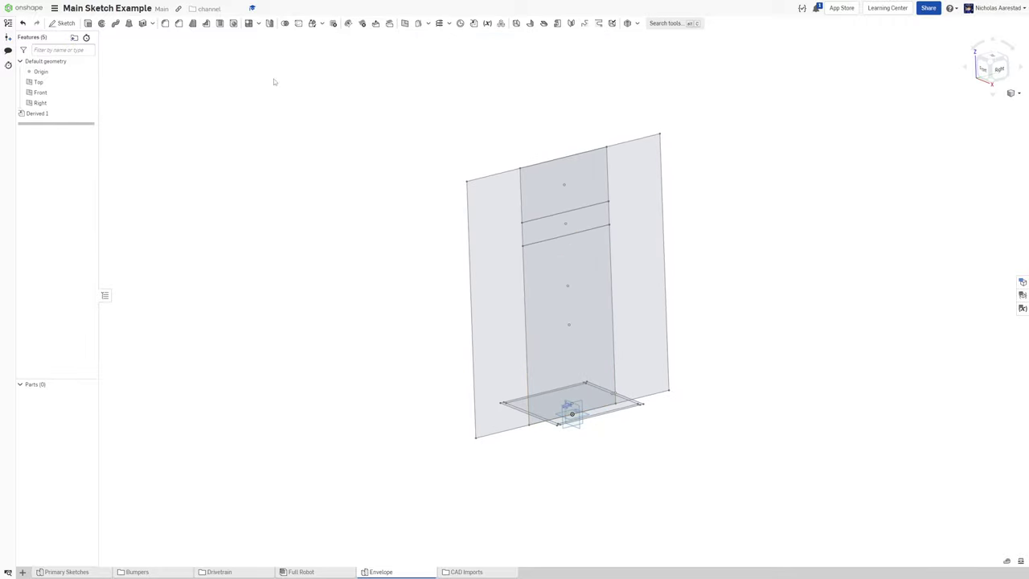
# - Begin a new solid extrusion from the tall lowest region of the derived Height Limits sketch
pyautogui.hotkey('shift', 'e')
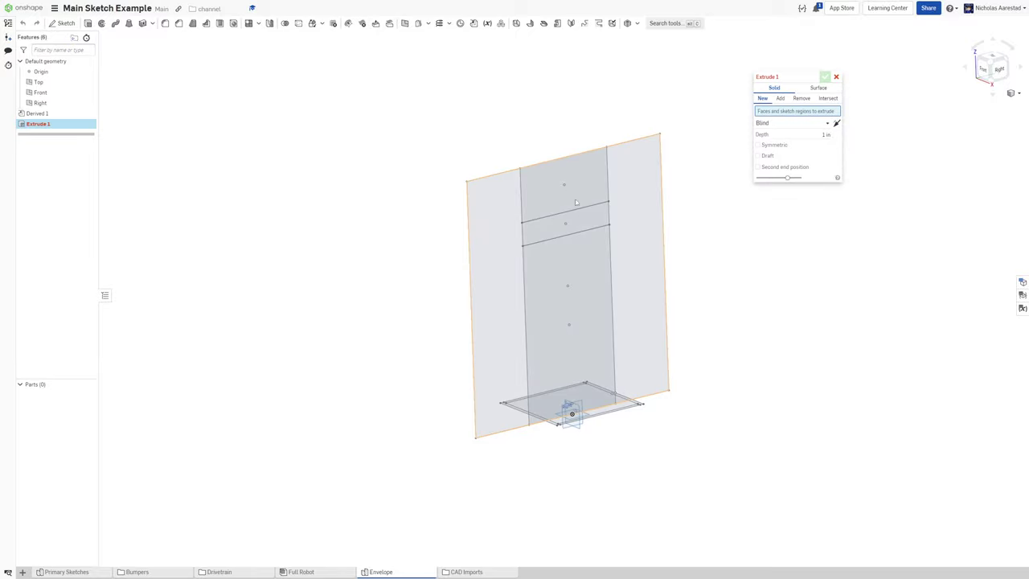
pyautogui.click(577, 281)
pyautogui.moveTo(363, 217); pyautogui.dragTo(369, 217, button='right')
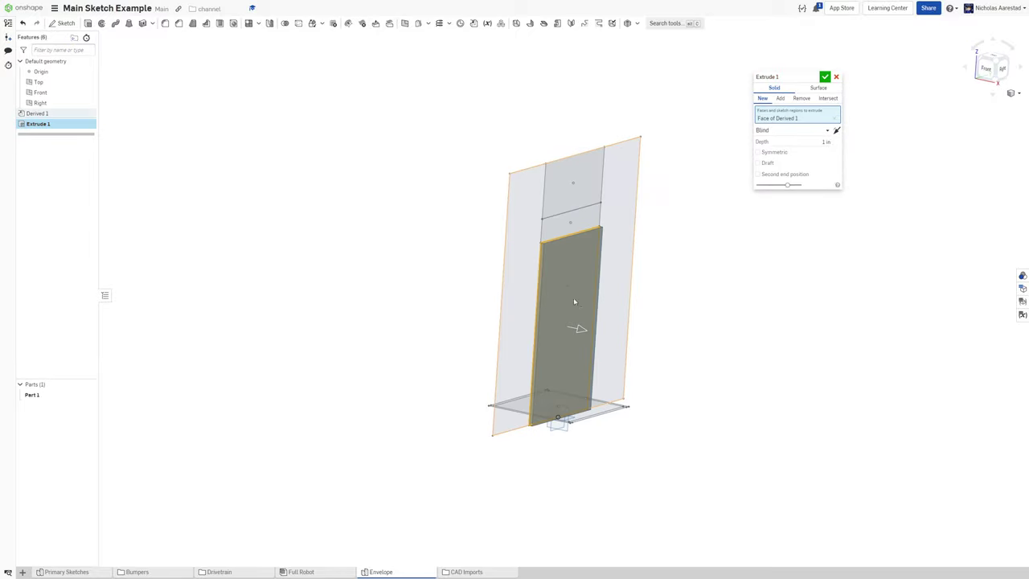
pyautogui.click(787, 131)
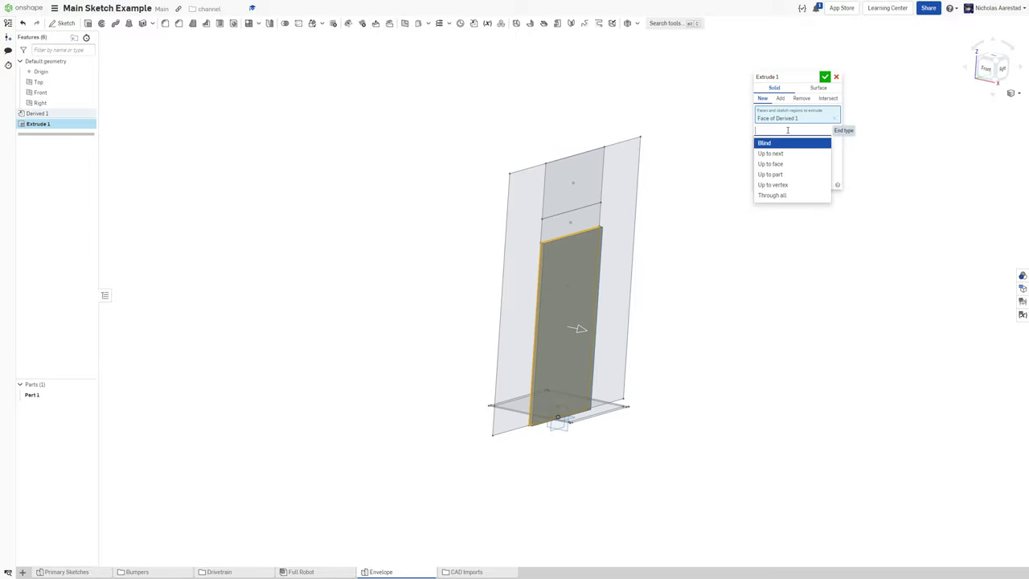
pyautogui.click(827, 143)
pyautogui.click(761, 153)
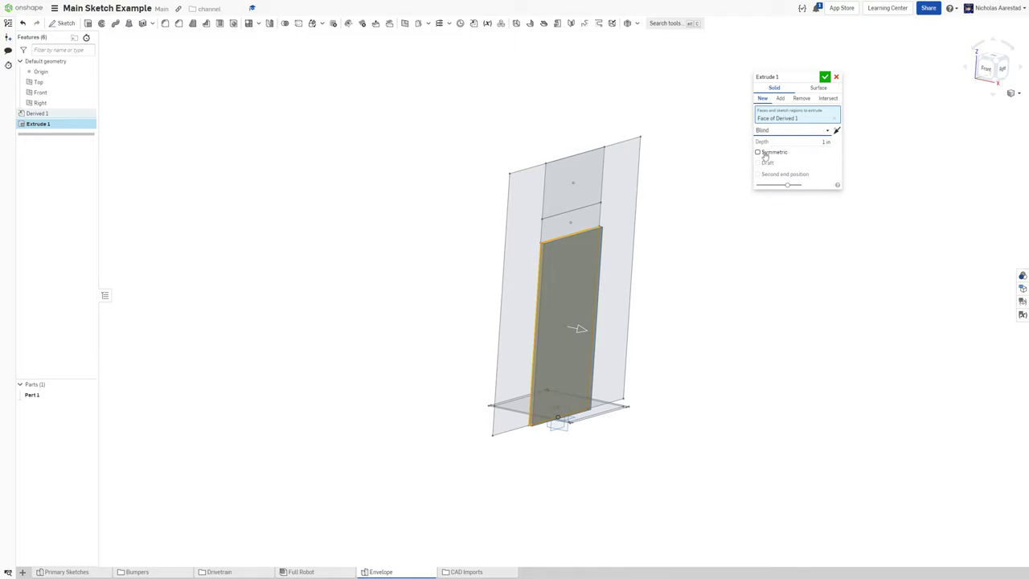
pyautogui.click(798, 131)
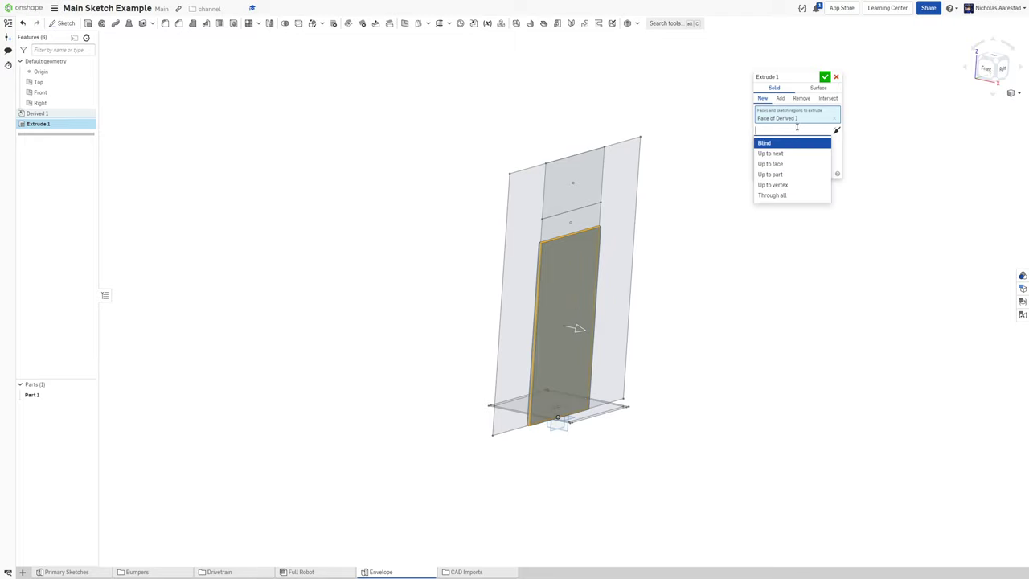
pyautogui.click(778, 164)
pyautogui.scroll(5, 611, 428)
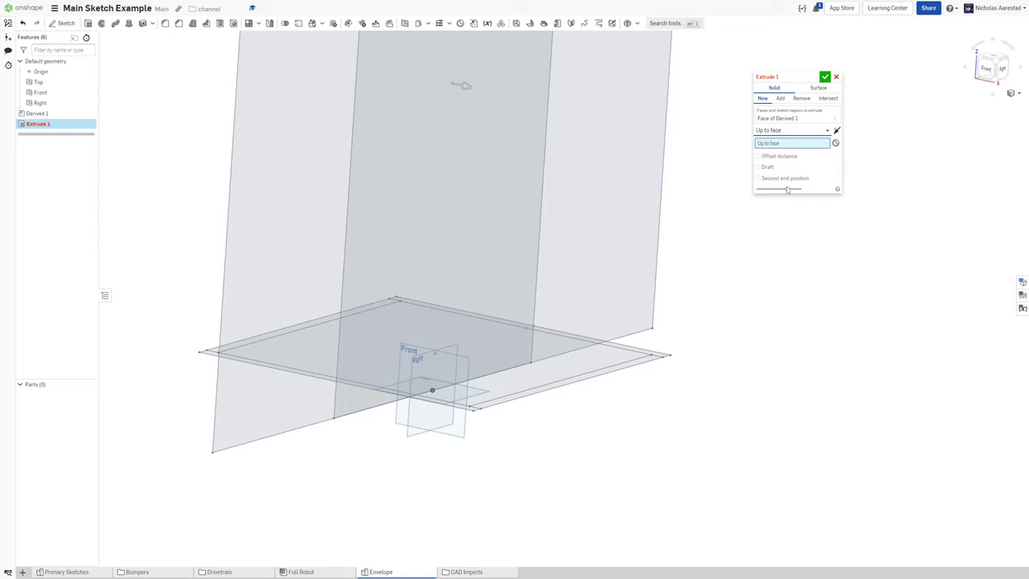
# - Set the extrusion's end type to Up to vertex and end it at an outer corner of the DT Top frame
pyautogui.click(792, 130)
pyautogui.click(778, 187)
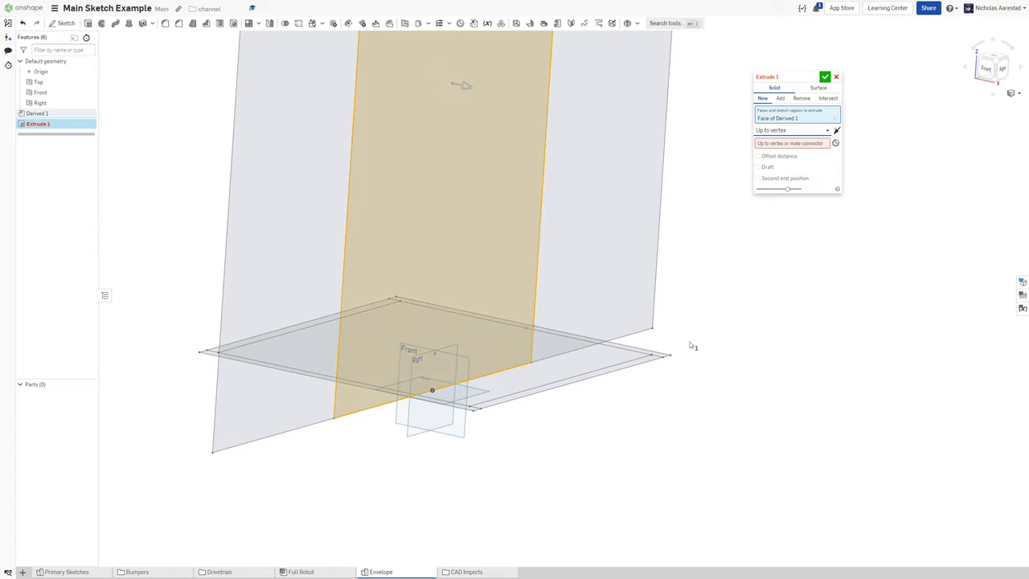
pyautogui.scroll(3, 672, 359)
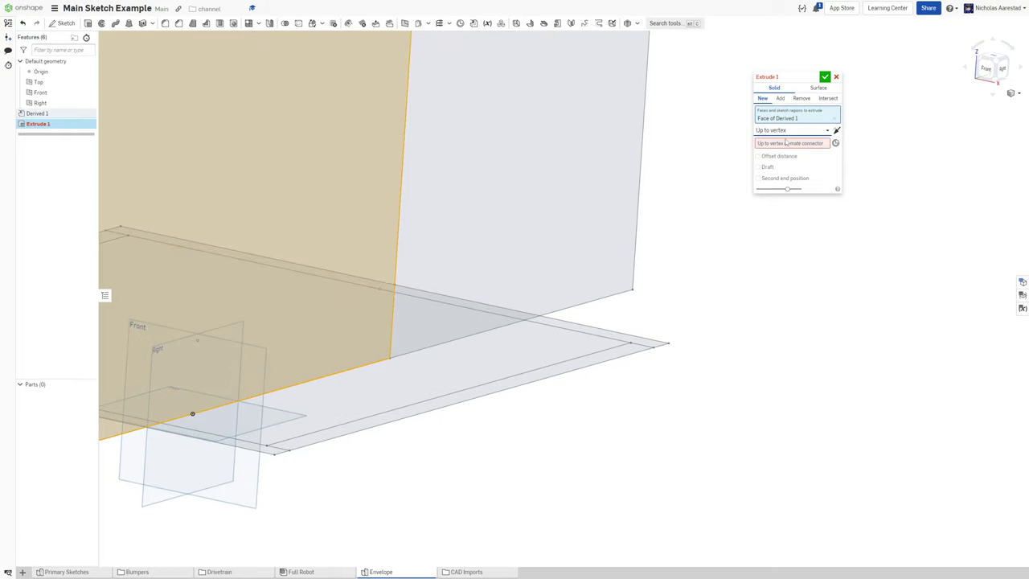
pyautogui.click(669, 343)
pyautogui.scroll(-5, 736, 402)
pyautogui.moveTo(704, 363); pyautogui.dragTo(671, 291, button='right')
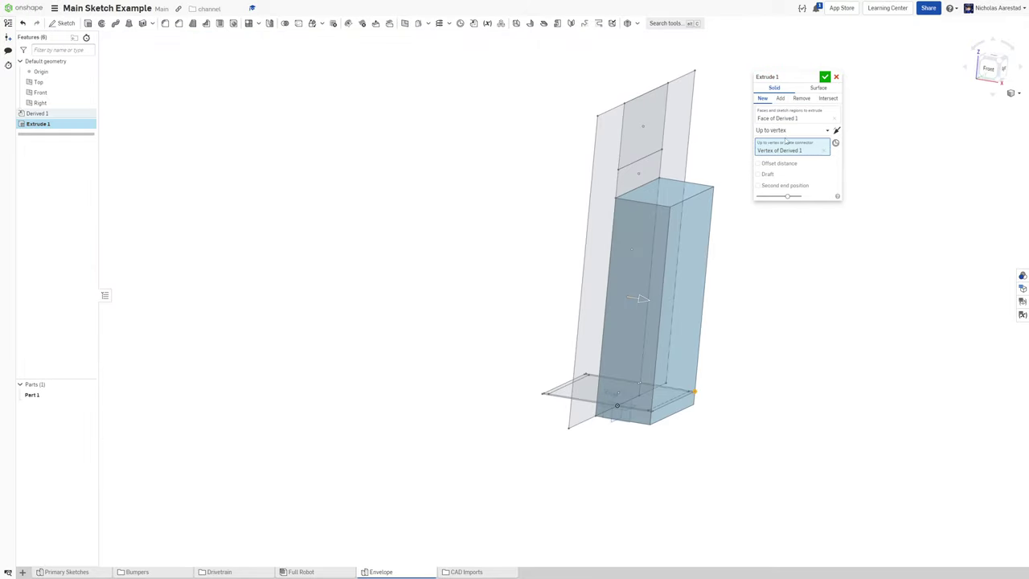
# - Add a second end position to the extrusion, up to an outer corner vertex on the opposite side of the DT Top frame
pyautogui.click(784, 186)
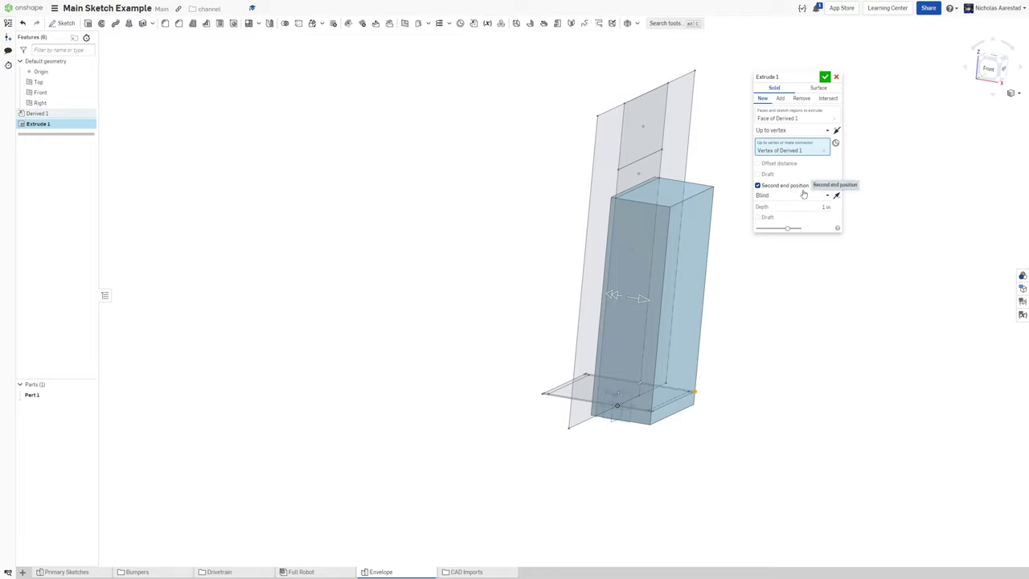
pyautogui.click(790, 198)
pyautogui.click(788, 254)
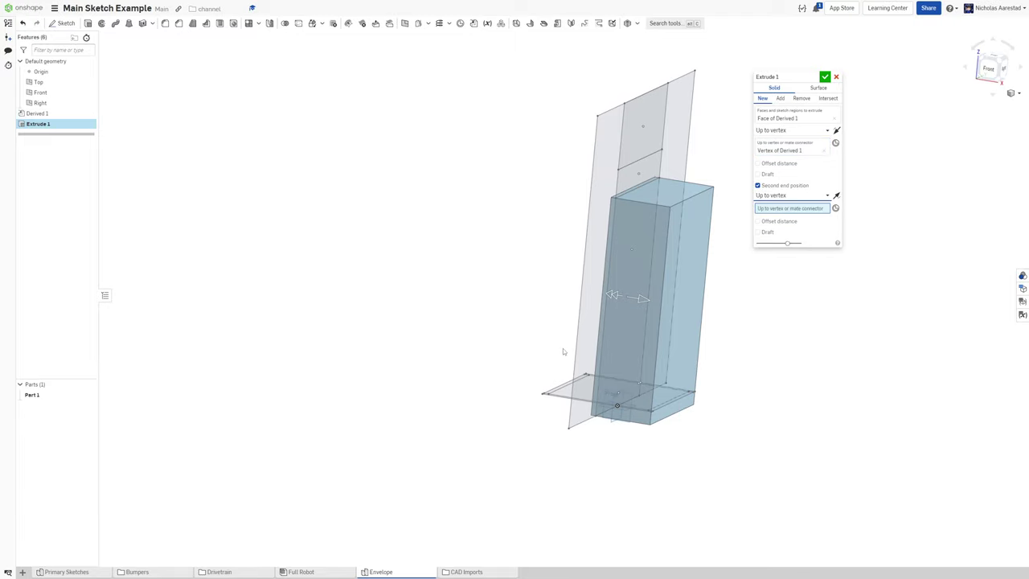
pyautogui.scroll(5, 608, 391)
pyautogui.click(612, 408)
pyautogui.scroll(-5, 568, 338)
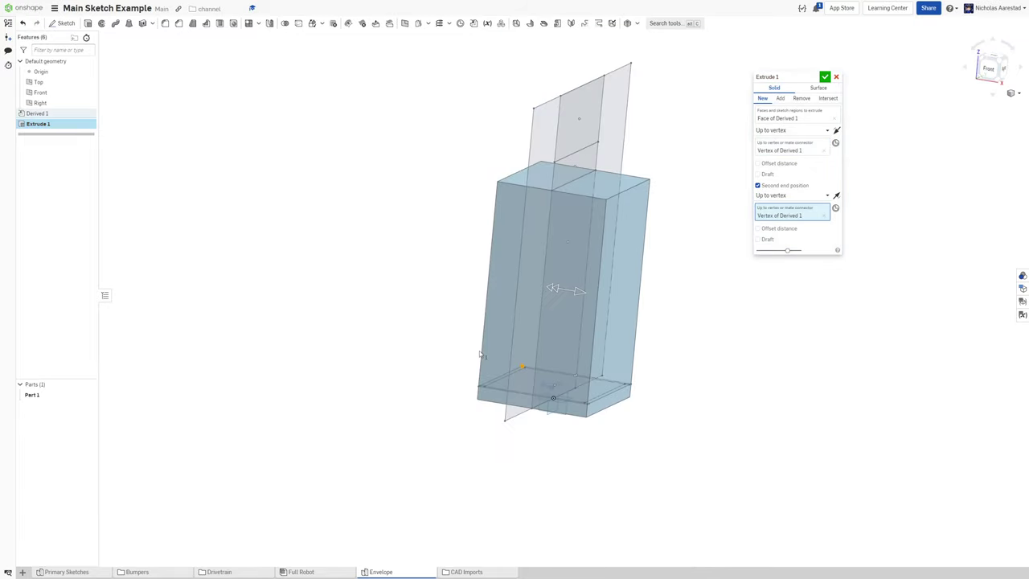
# - Rename the extrusion Starting Configuration and finish it
pyautogui.moveTo(480, 271); pyautogui.dragTo(450, 260, button='right')
pyautogui.click(818, 78)
pyautogui.write('Starting Configuration')
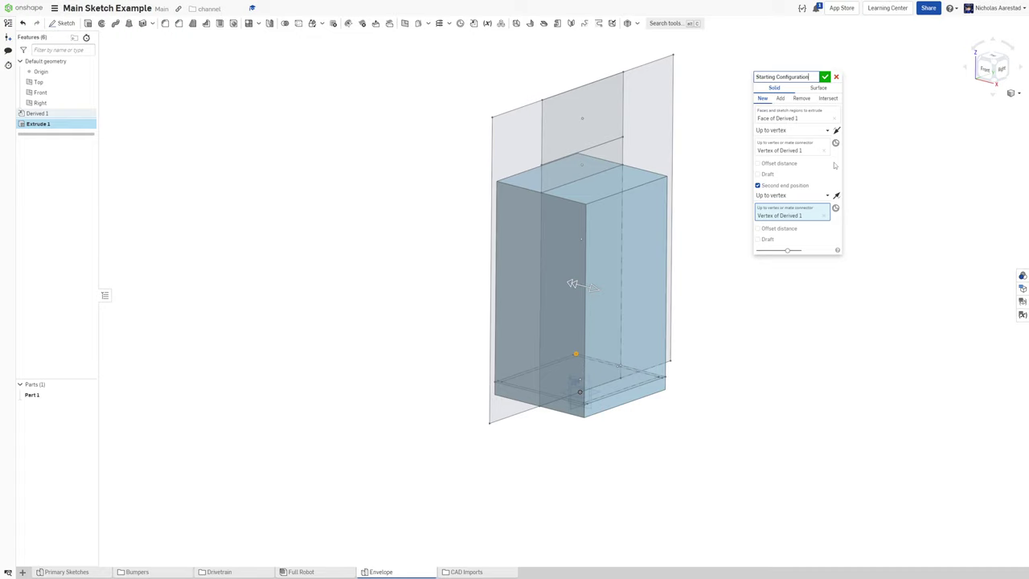
pyautogui.press('Return')
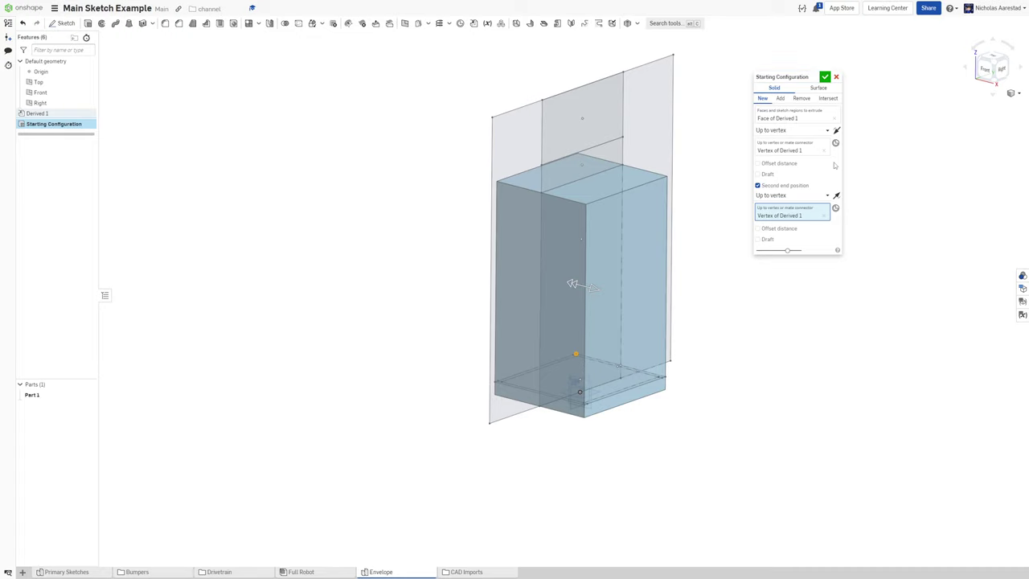
pyautogui.click(825, 76)
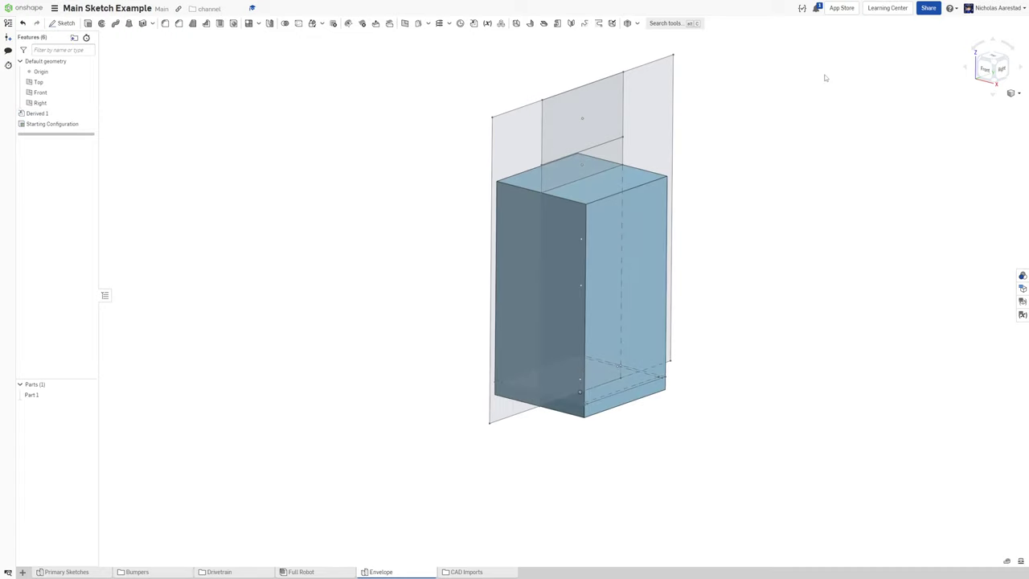
# - Extrude the block's upper face as a new part, up to the end vertex of the next height line in the Height Limits sketch
pyautogui.scroll(5, 624, 161)
pyautogui.hotkey('shift', 'e')
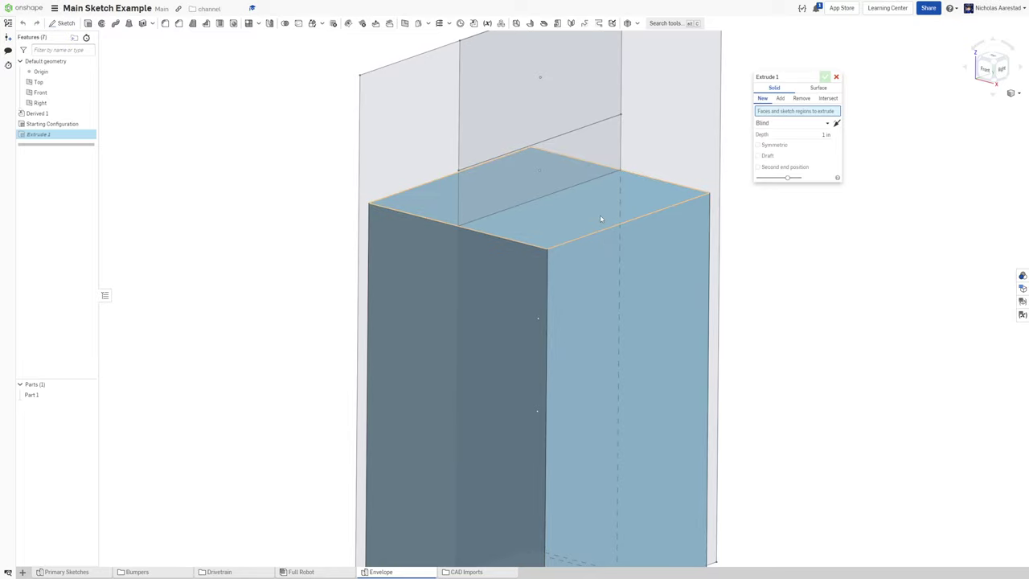
pyautogui.click(600, 215)
pyautogui.click(828, 130)
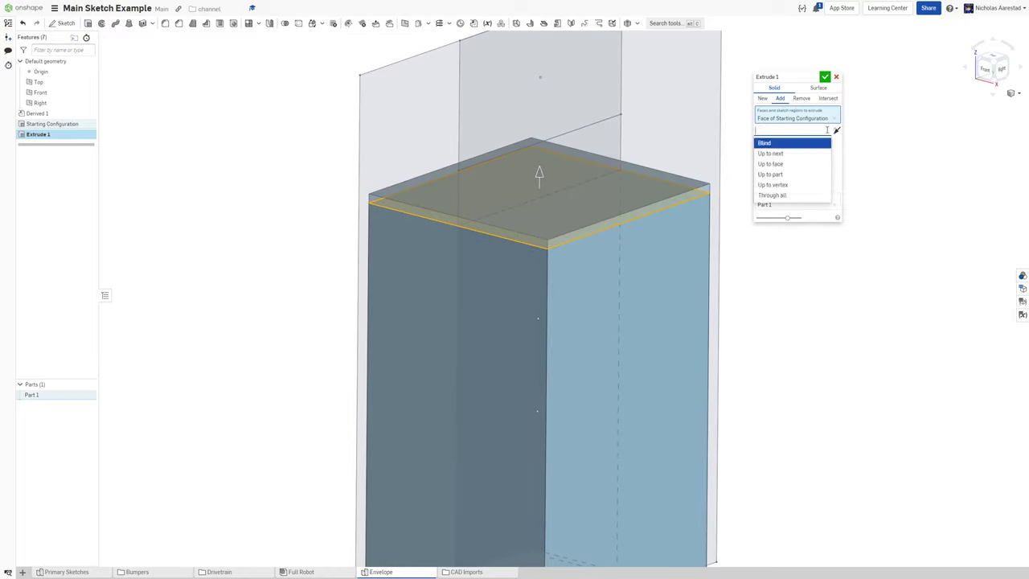
pyautogui.click(796, 190)
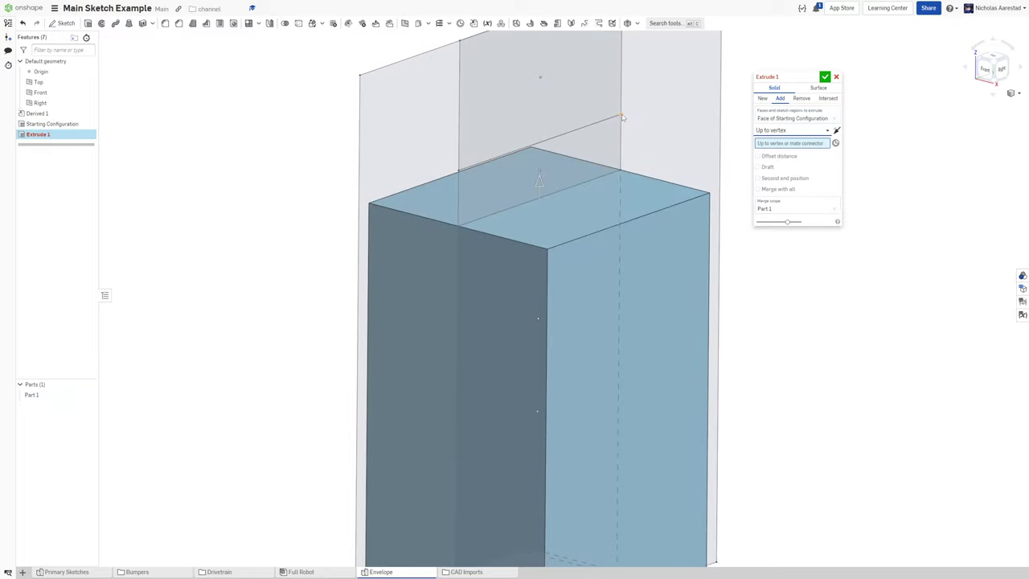
pyautogui.click(621, 115)
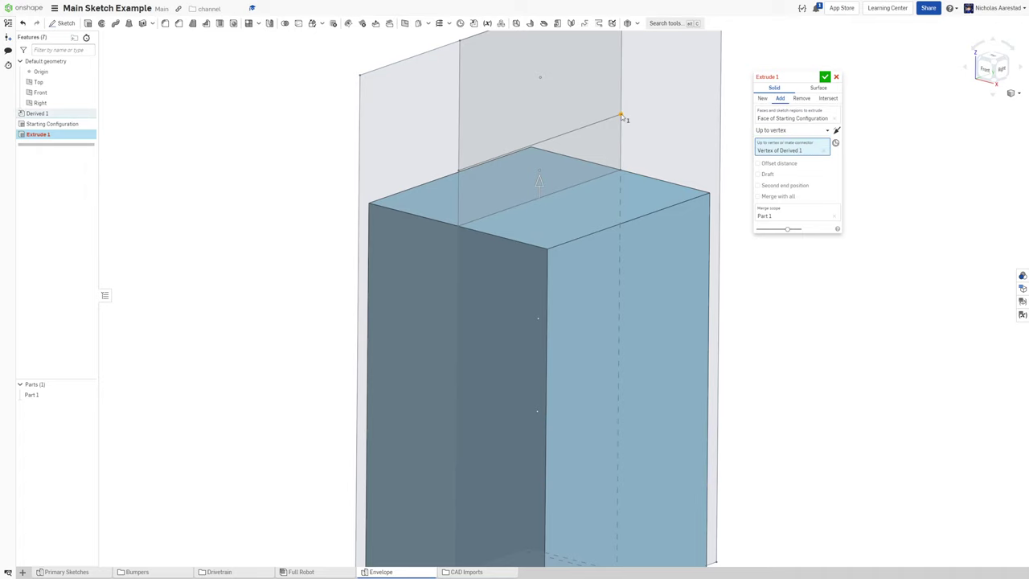
pyautogui.click(825, 77)
pyautogui.scroll(-3, 850, 175)
pyautogui.scroll(3, 738, 170)
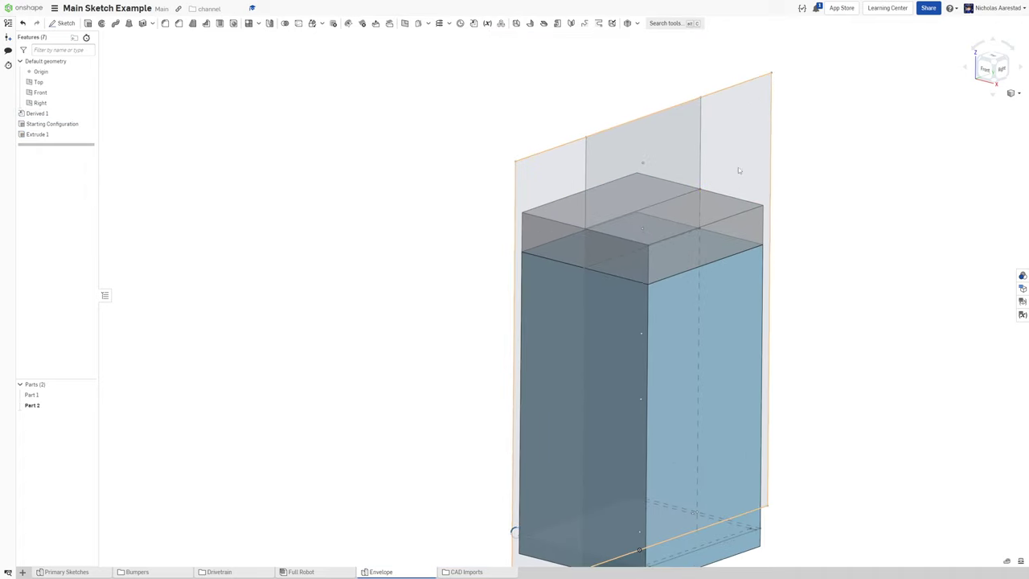
# - Extrude the top face of the thin upper block as a new part, up to the vertex at the upper edge of the Height Limits sketch
pyautogui.click(710, 214)
pyautogui.hotkey('shift', 'e')
pyautogui.click(813, 133)
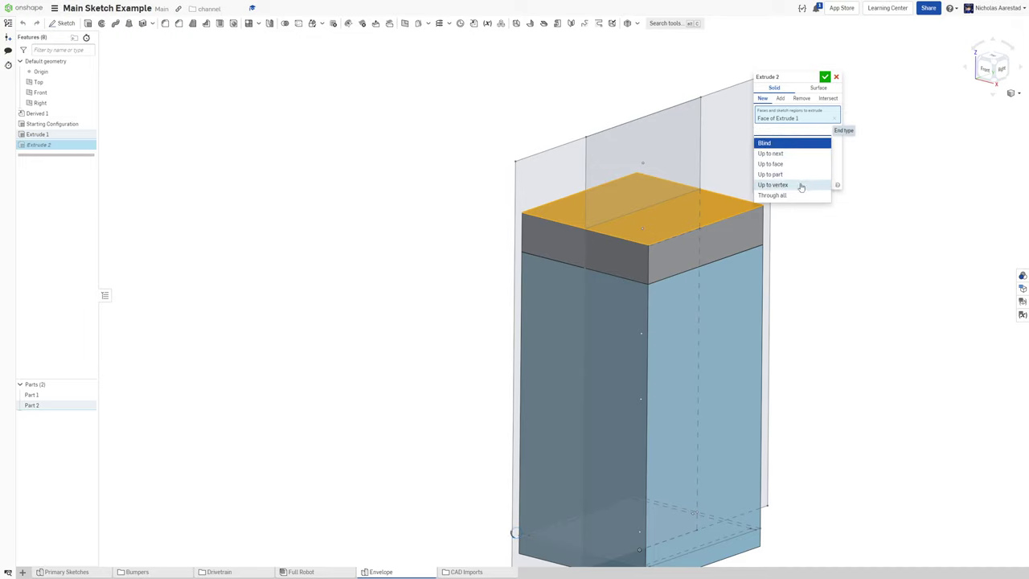
pyautogui.click(773, 185)
pyautogui.click(704, 100)
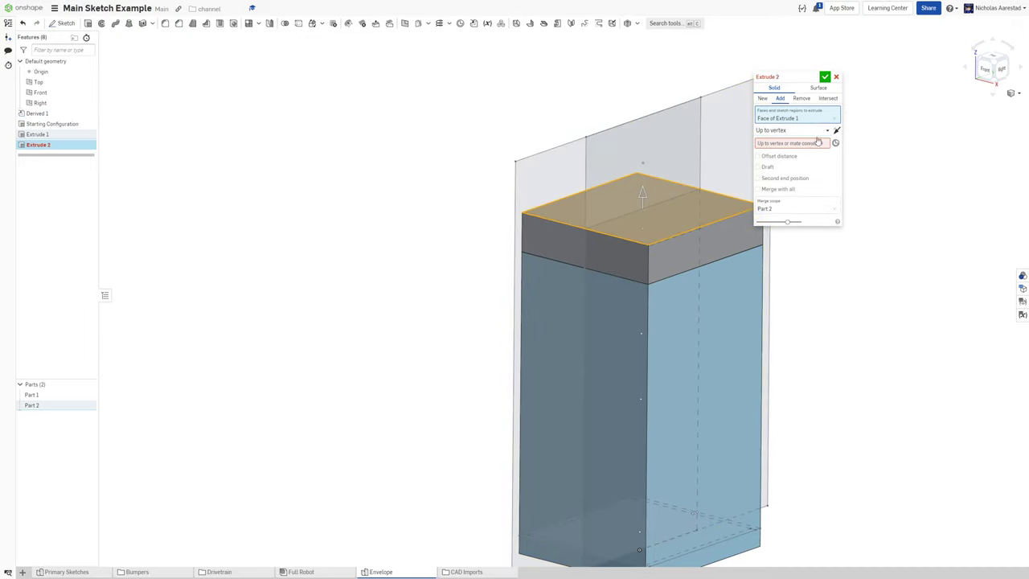
pyautogui.click(834, 128)
pyautogui.click(701, 98)
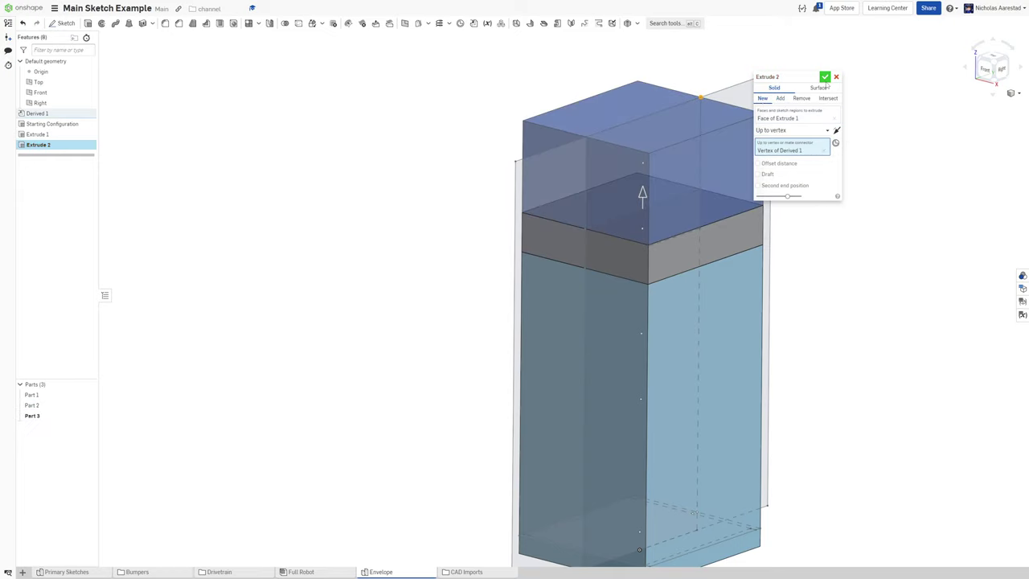
pyautogui.click(825, 77)
pyautogui.scroll(-3, 751, 104)
pyautogui.moveTo(717, 114)
pyautogui.mouseDown(button='right')
pyautogui.moveTo(667, 117)
pyautogui.moveTo(669, 185)
pyautogui.moveTo(688, 106)
pyautogui.moveTo(634, 149)
pyautogui.mouseUp(button='right')
pyautogui.hotkey('shift', 'e')
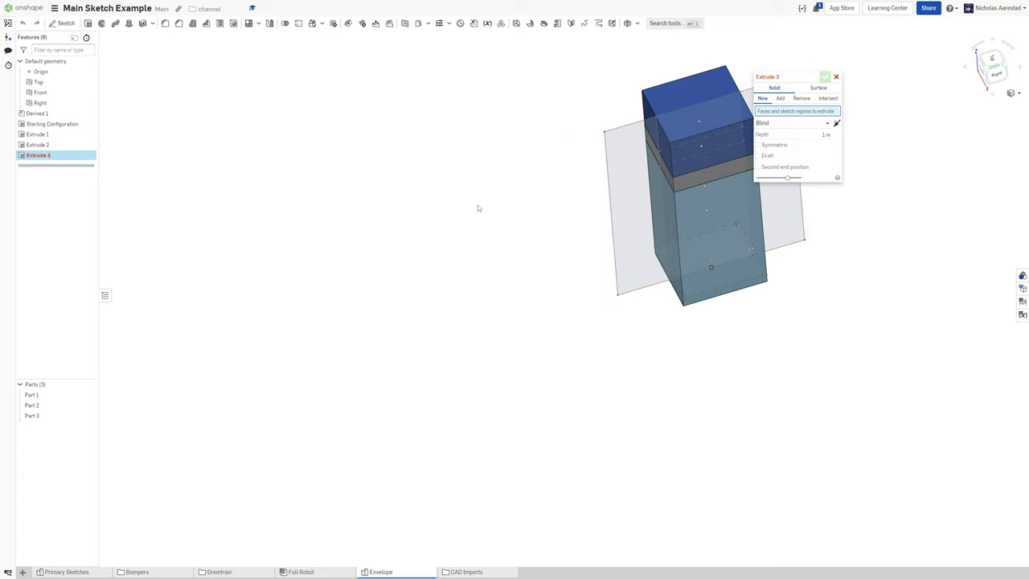
pyautogui.click(837, 77)
# - Create a new sketch for the bottom face of the starting configuration block
pyautogui.moveTo(804, 145); pyautogui.dragTo(687, 170, button='right')
pyautogui.scroll(4, 735, 115)
pyautogui.moveTo(625, 201)
pyautogui.mouseDown(button='right')
pyautogui.moveTo(591, 153)
pyautogui.moveTo(616, 161)
pyautogui.moveTo(595, 173)
pyautogui.mouseUp(button='right')
pyautogui.moveTo(684, 210); pyautogui.dragTo(686, 220, button='right')
pyautogui.hotkey('shift', 's')
pyautogui.click(692, 220)
pyautogui.click(826, 76)
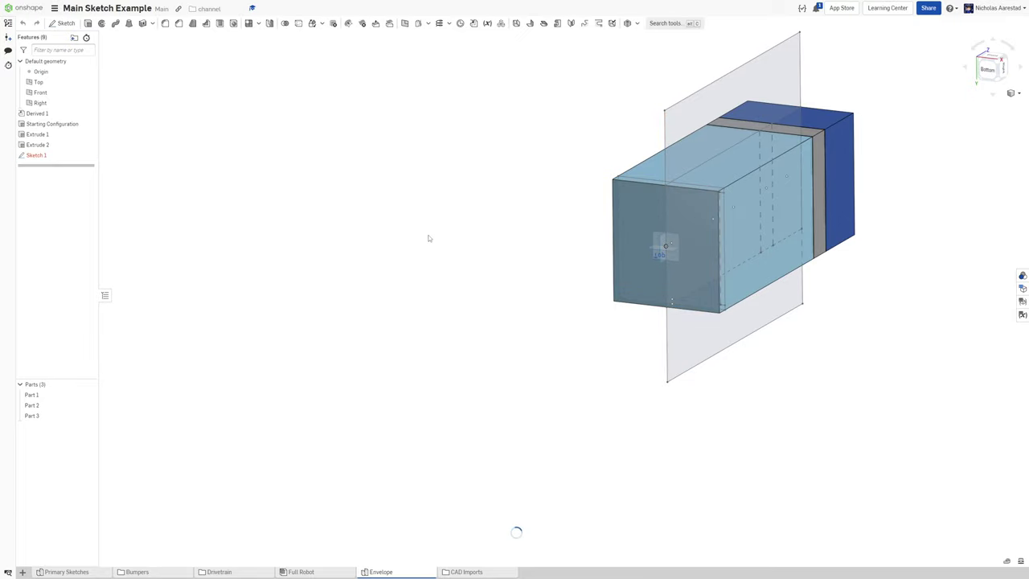
pyautogui.hotkey('shift', 'e')
pyautogui.click(638, 222)
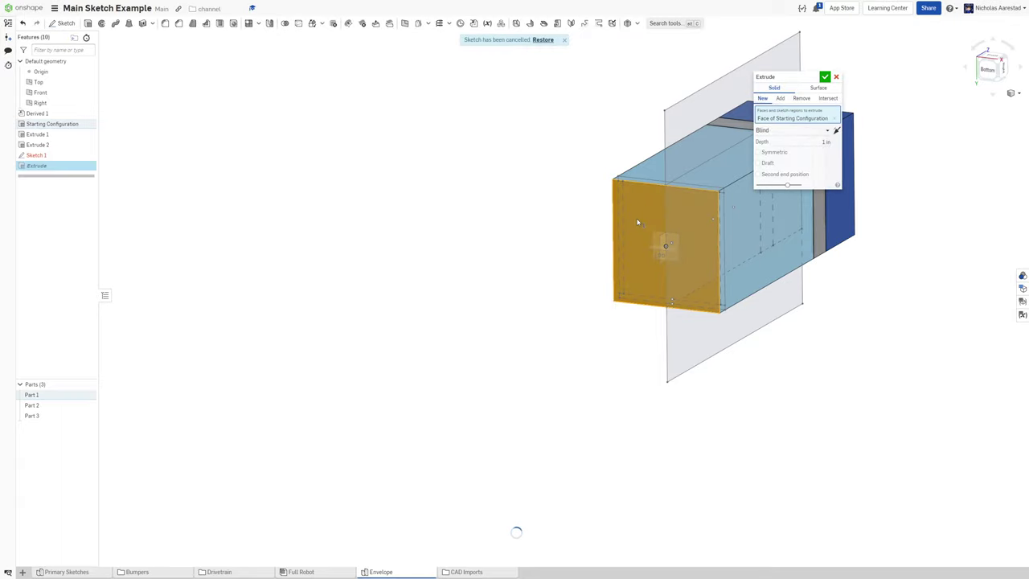
pyautogui.press('n')
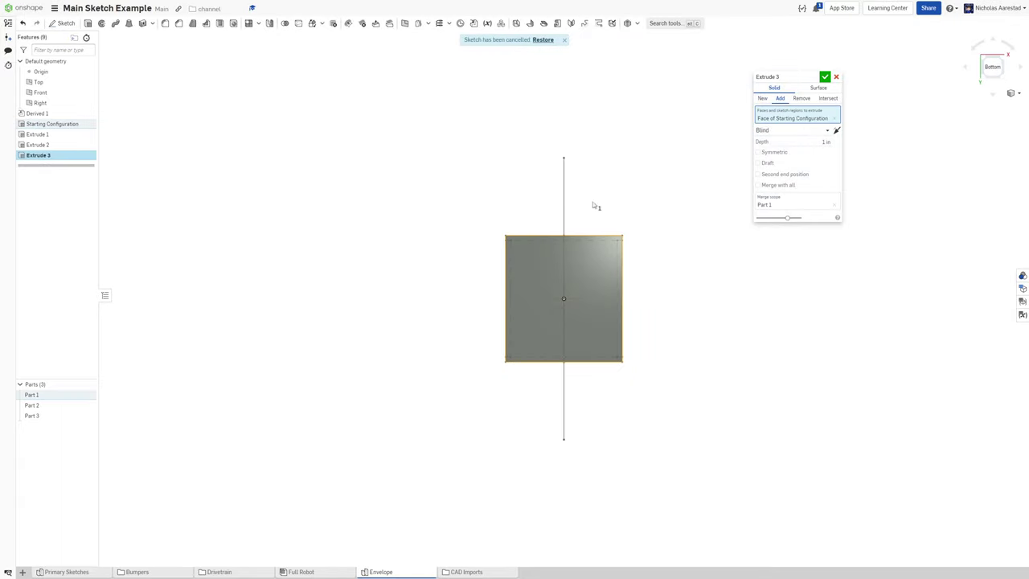
pyautogui.press('Return')
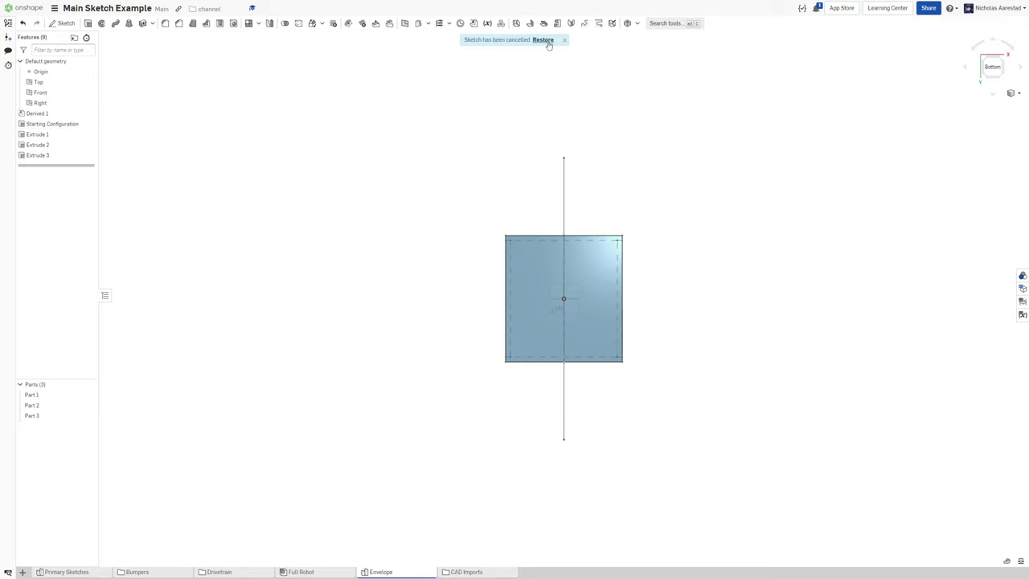
pyautogui.hotkey('ctrl', 'z')
pyautogui.hotkey('ctrl', 'z')
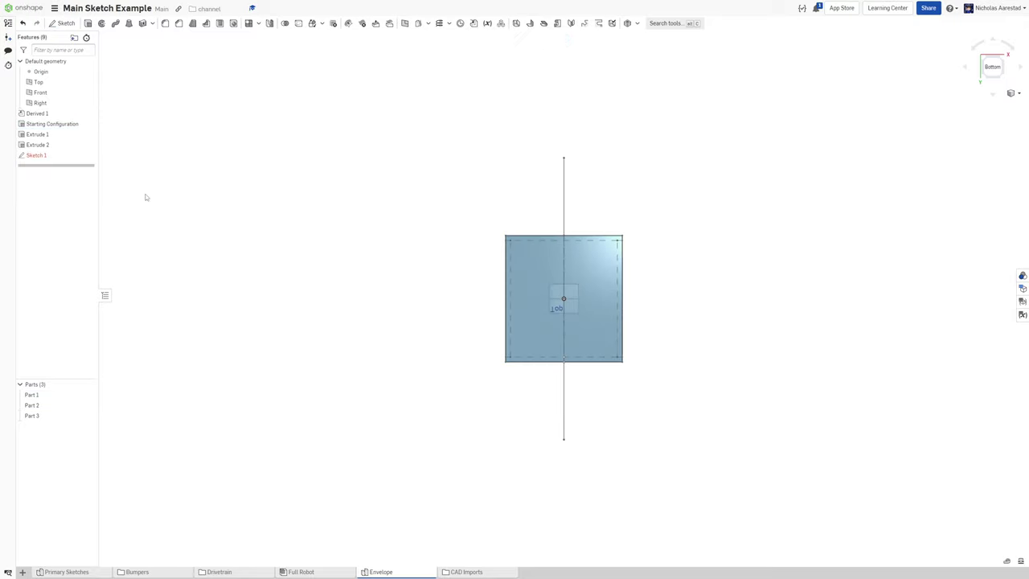
# - Edit Sketch 1, place it on the block's bottom face, and sketch a rectangle centred on the origin, about 6.6 in beyond the block's side
pyautogui.doubleClick(47, 157)
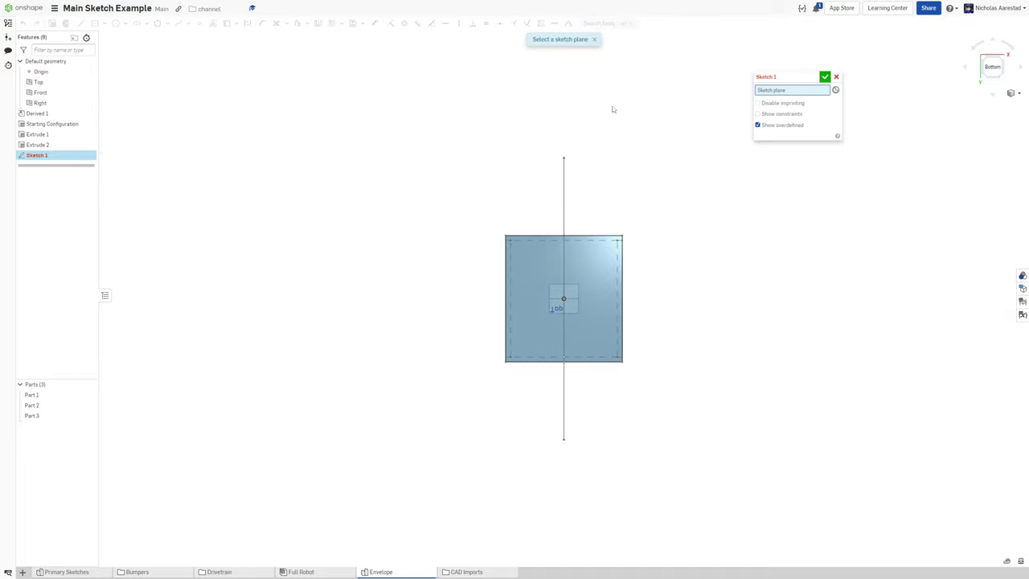
pyautogui.click(592, 257)
pyautogui.press('g')
pyautogui.click(564, 299)
pyautogui.click(655, 156)
# - Dimension the gap between the block's side edge and the rectangle's matching side as 16 in
pyautogui.press('d')
pyautogui.click(621, 296)
pyautogui.click(655, 249)
pyautogui.click(650, 251)
pyautogui.press('BackSpace')
pyautogui.write('16')
pyautogui.press('Return')
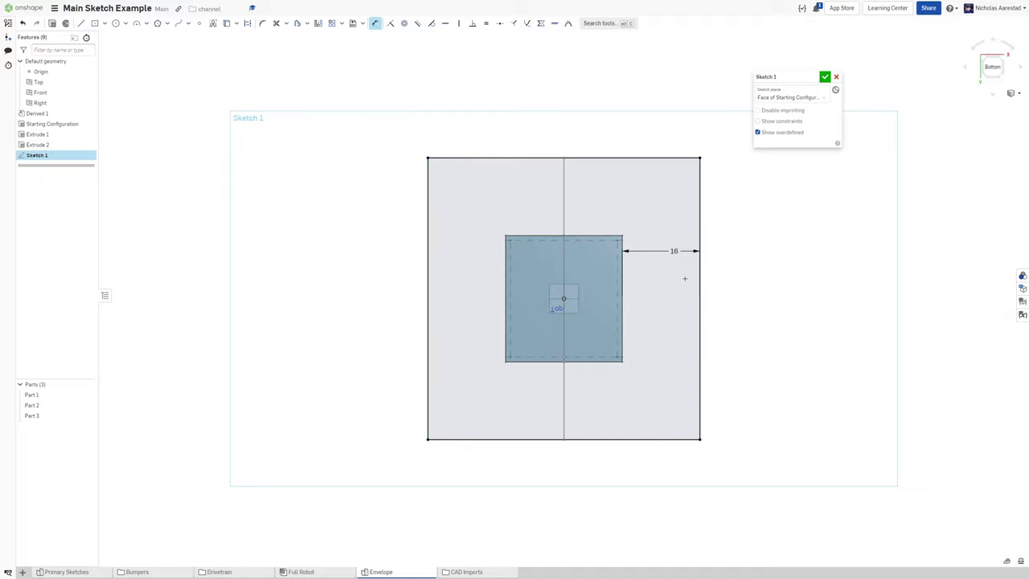
# - Undo the last sketch change and set the gap dimension beside the block to 16 in again
pyautogui.click(262, 23)
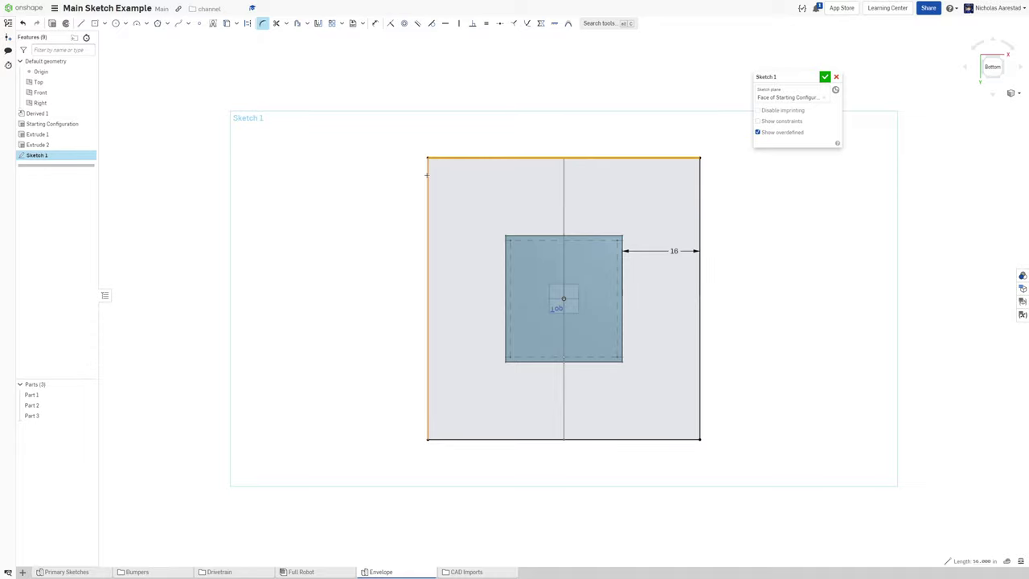
pyautogui.hotkey('ctrl', 'z')
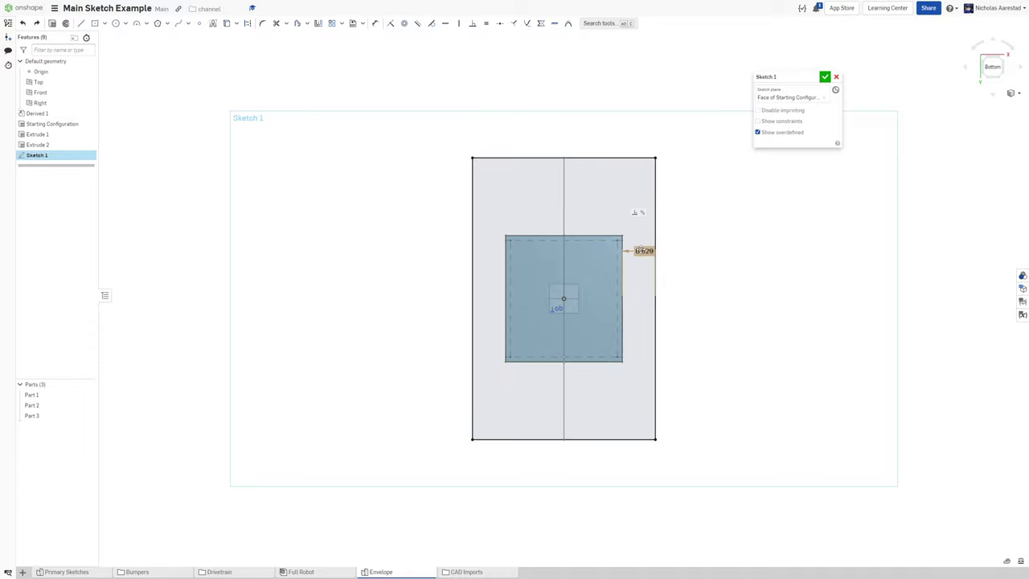
pyautogui.doubleClick(641, 250)
pyautogui.write('16')
pyautogui.press('Return')
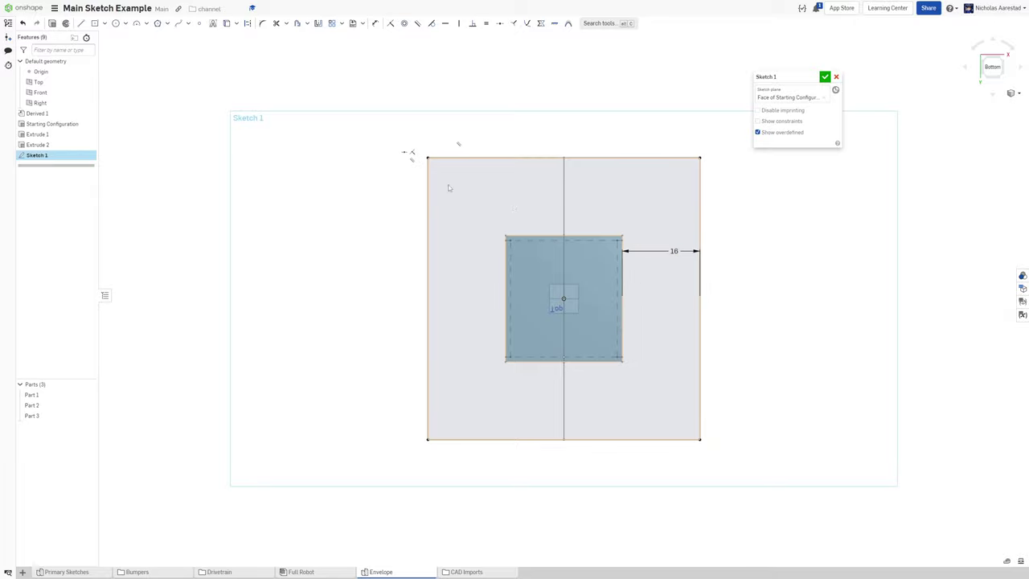
# - Project the outline of the block's bottom face into the sketch and rename the sketch Extension Limits
pyautogui.press('u')
pyautogui.click(584, 264)
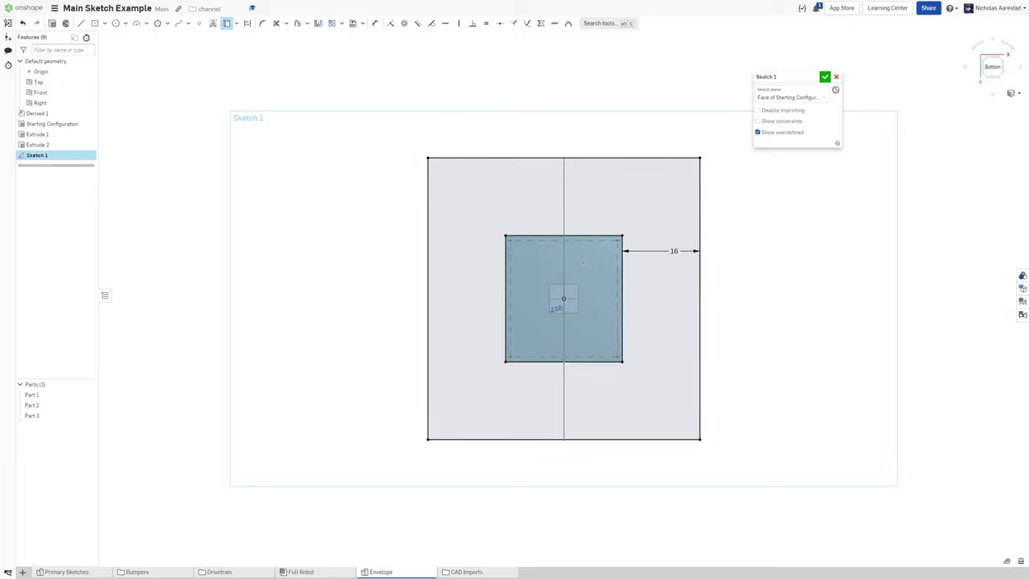
pyautogui.click(815, 77)
pyautogui.write('Extension Limits')
pyautogui.press('Return')
# - Extrude the Extension Limits ring as a new part, with end type Up to face ending at the top face of the uppermost block
pyautogui.scroll(-3, 739, 296)
pyautogui.moveTo(761, 266); pyautogui.dragTo(737, 330, button='right')
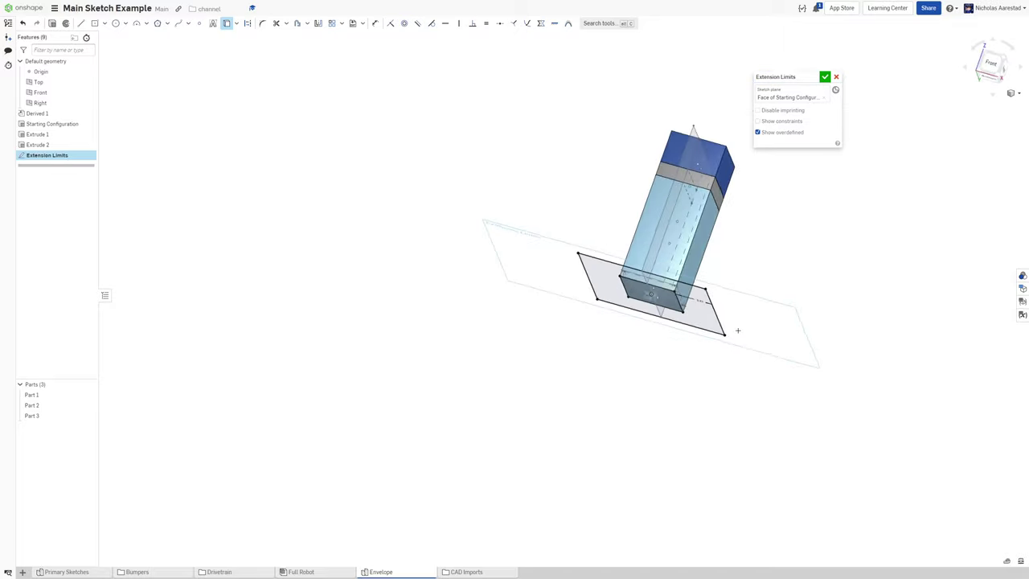
pyautogui.hotkey('shift', 'e')
pyautogui.click(777, 131)
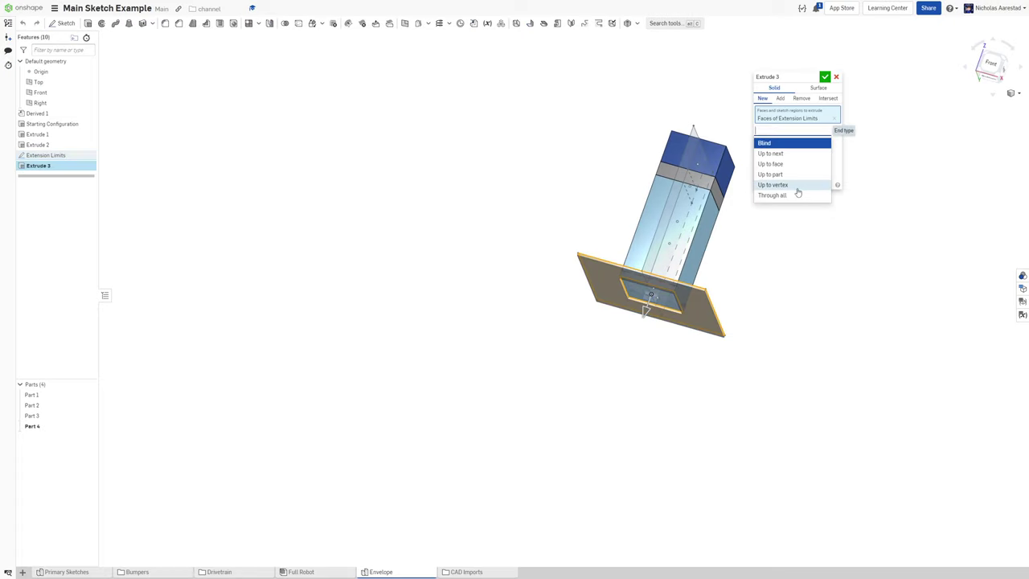
pyautogui.click(777, 163)
pyautogui.moveTo(633, 113); pyautogui.dragTo(707, 132, button='right')
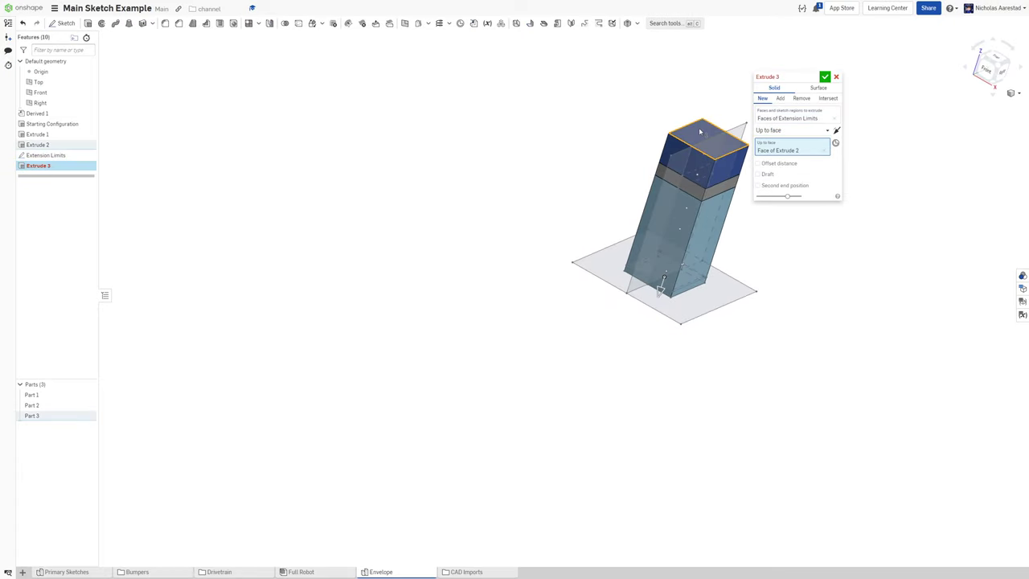
pyautogui.click(727, 131)
pyautogui.click(825, 77)
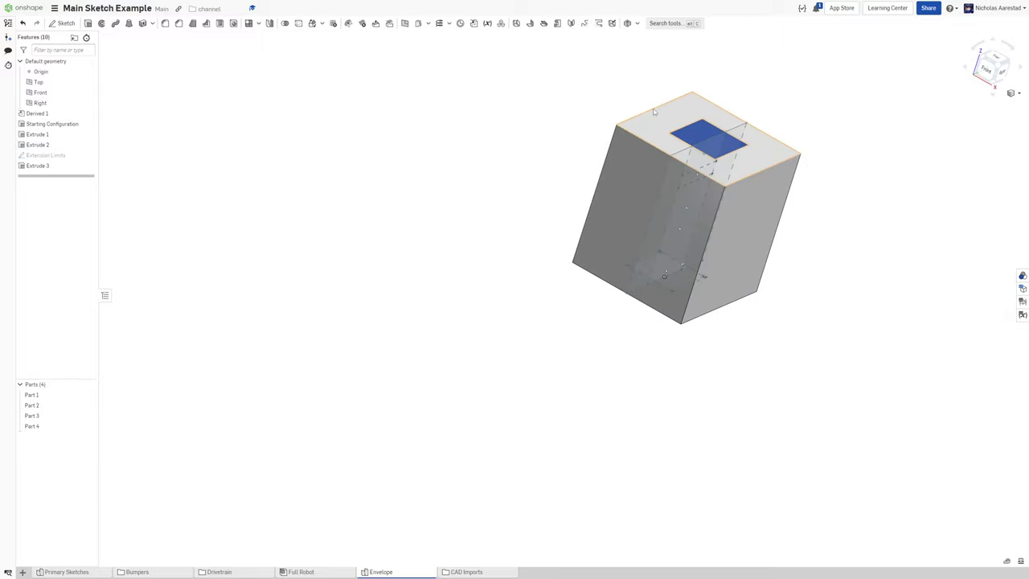
# - Fillet the four outer vertical edges of the surrounding extension block with a 16 in radius
pyautogui.moveTo(603, 118)
pyautogui.mouseDown(button='right')
pyautogui.moveTo(582, 78)
pyautogui.moveTo(608, 102)
pyautogui.mouseUp(button='right')
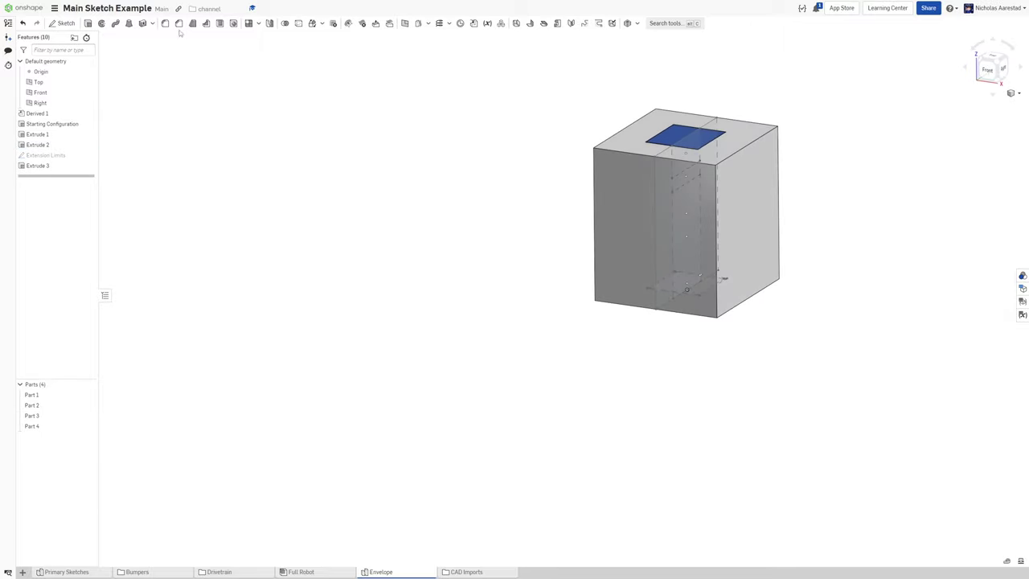
pyautogui.hotkey('shift', 'f')
pyautogui.click(595, 178)
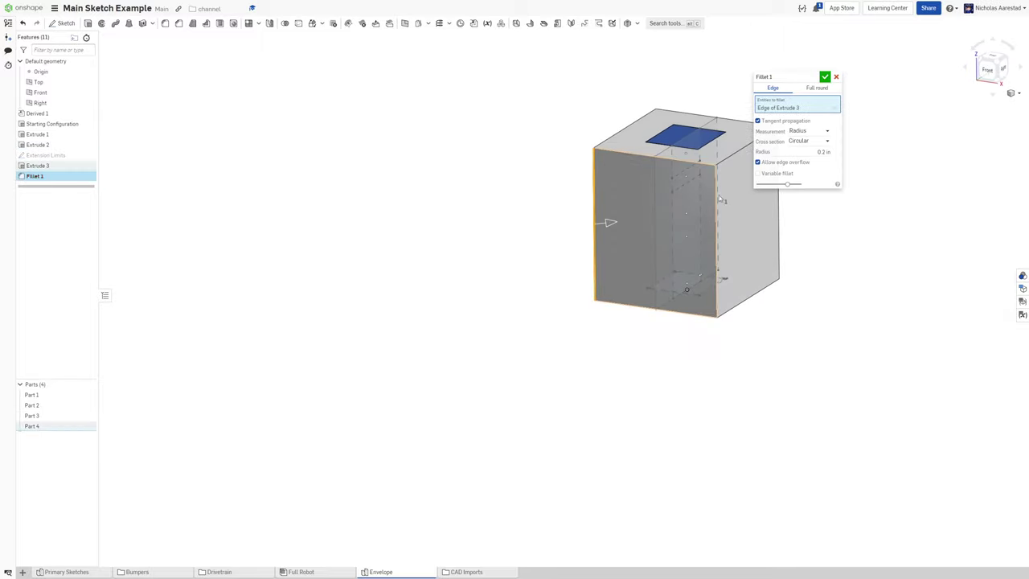
pyautogui.click(715, 196)
pyautogui.scroll(-2, 562, 224)
pyautogui.scroll(3, 742, 170)
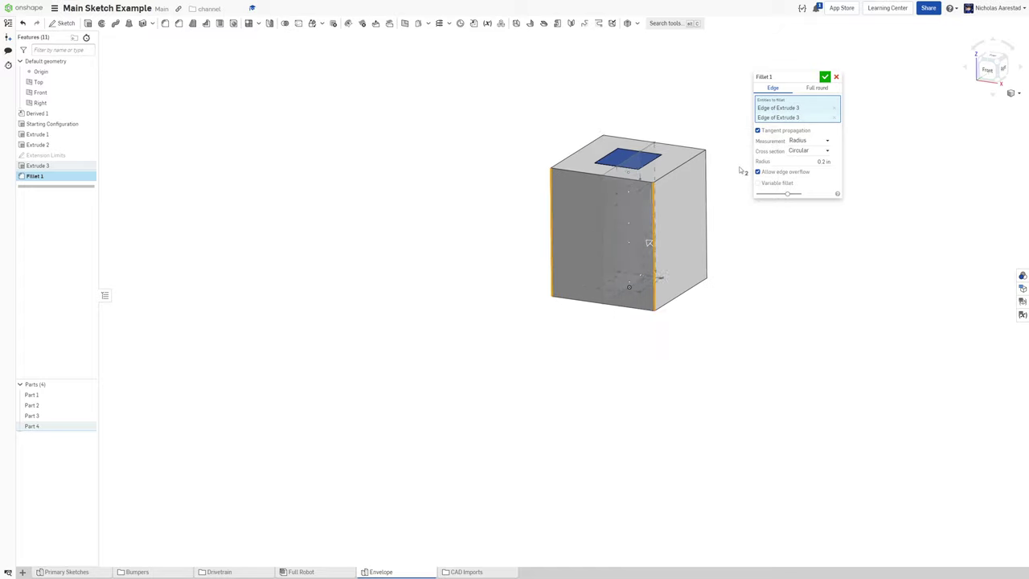
pyautogui.click(692, 160)
pyautogui.moveTo(595, 109); pyautogui.dragTo(616, 129, button='right')
pyautogui.click(439, 182)
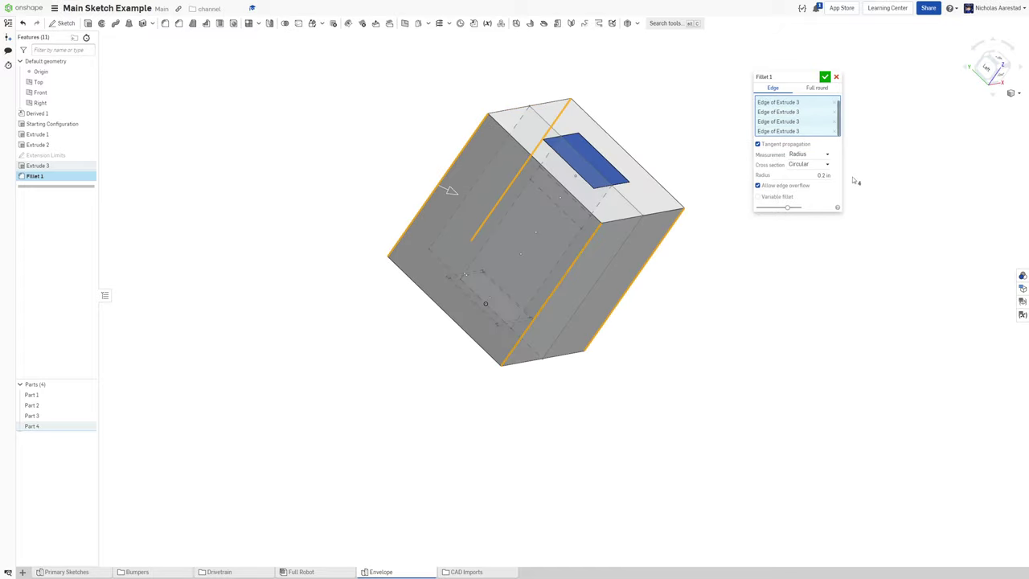
pyautogui.click(818, 175)
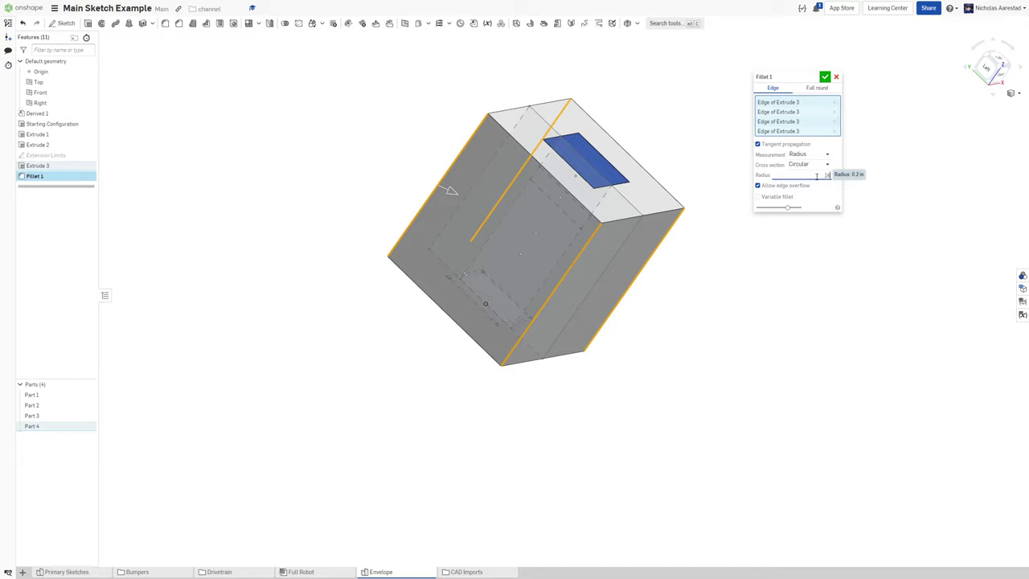
pyautogui.write('0.5')
pyautogui.moveTo(697, 230); pyautogui.dragTo(726, 99, button='right')
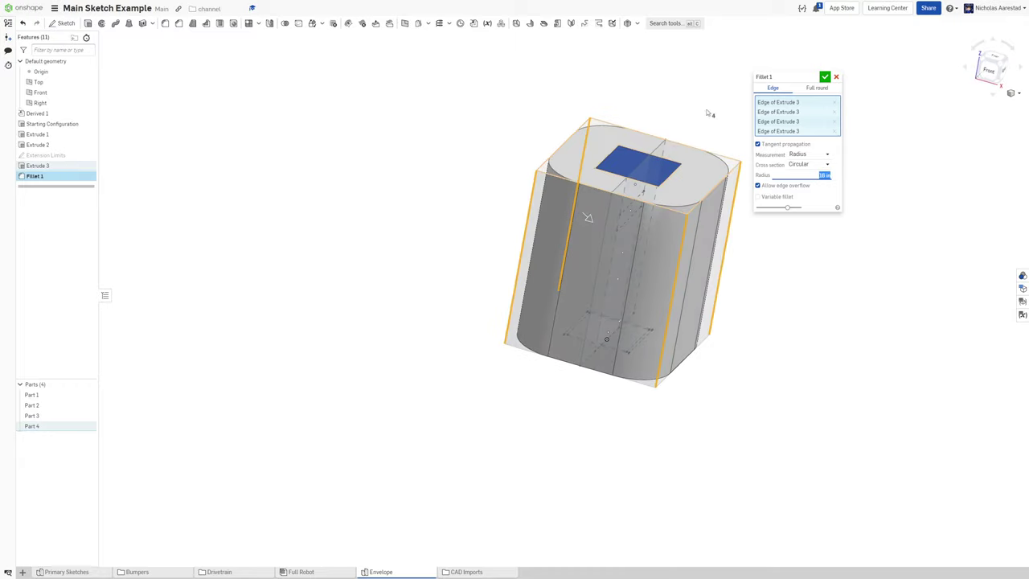
pyautogui.click(826, 77)
# - Rename Part 1 as Starting Config and Part 2 as Max Starting Config
pyautogui.moveTo(611, 120); pyautogui.dragTo(523, 171, button='right')
pyautogui.rightClick(32, 395)
pyautogui.click(50, 406)
pyautogui.write('Starting Config')
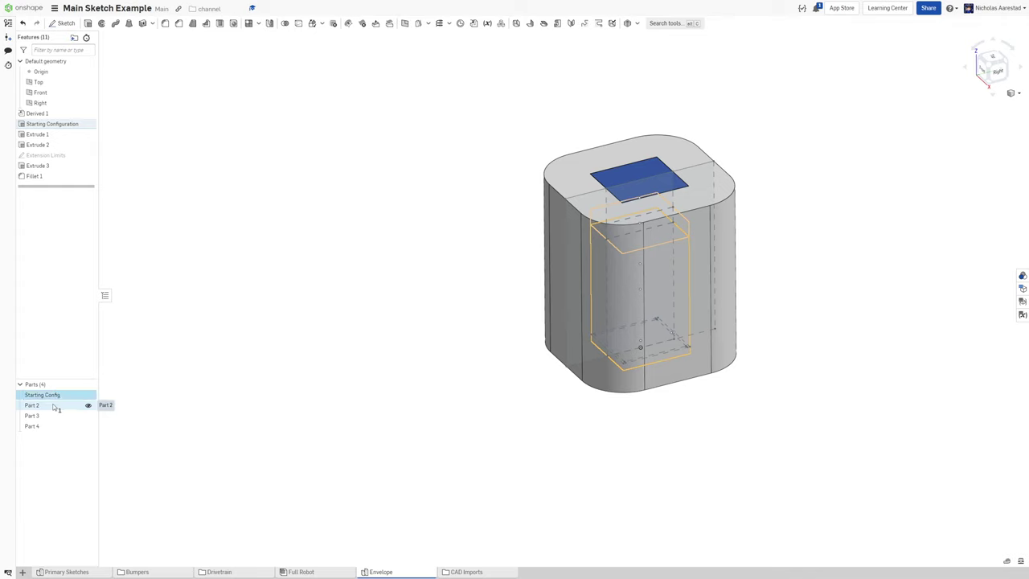
pyautogui.press('Return')
pyautogui.rightClick(88, 404)
pyautogui.click(84, 419)
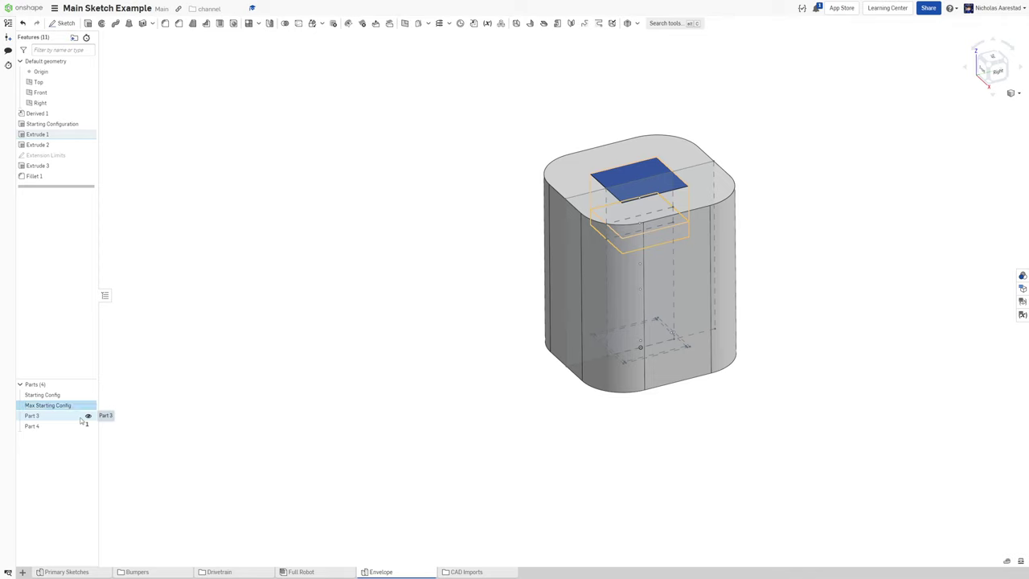
pyautogui.press('Return')
# - Rename Part 3 as Climb Extension and Part 4 as Extension Limits
pyautogui.click(53, 417)
pyautogui.rightClick(54, 417)
pyautogui.click(93, 424)
pyautogui.write('c')
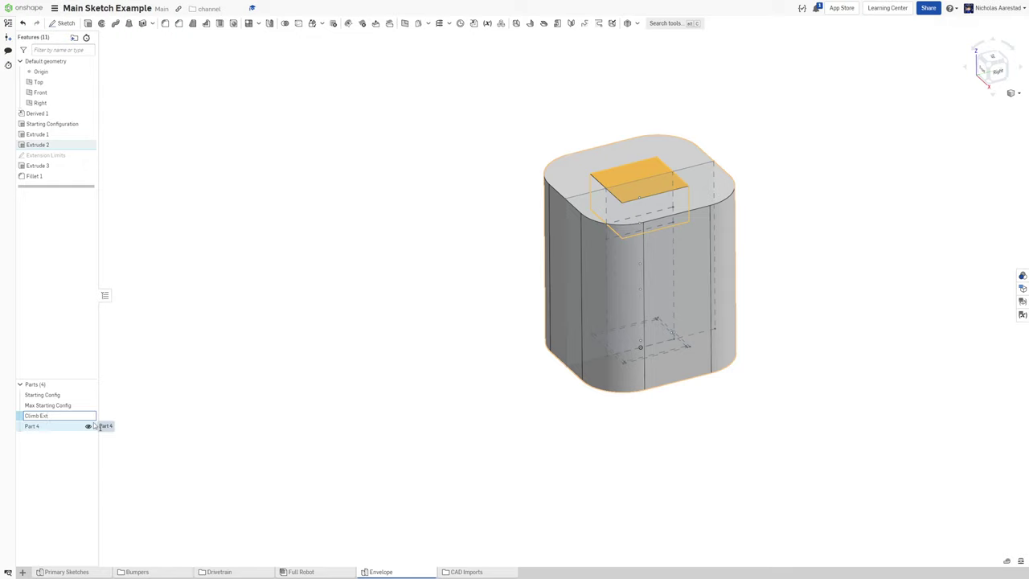
pyautogui.write('limb Extension')
pyautogui.press('Return')
pyautogui.click(278, 372)
pyautogui.rightClick(54, 424)
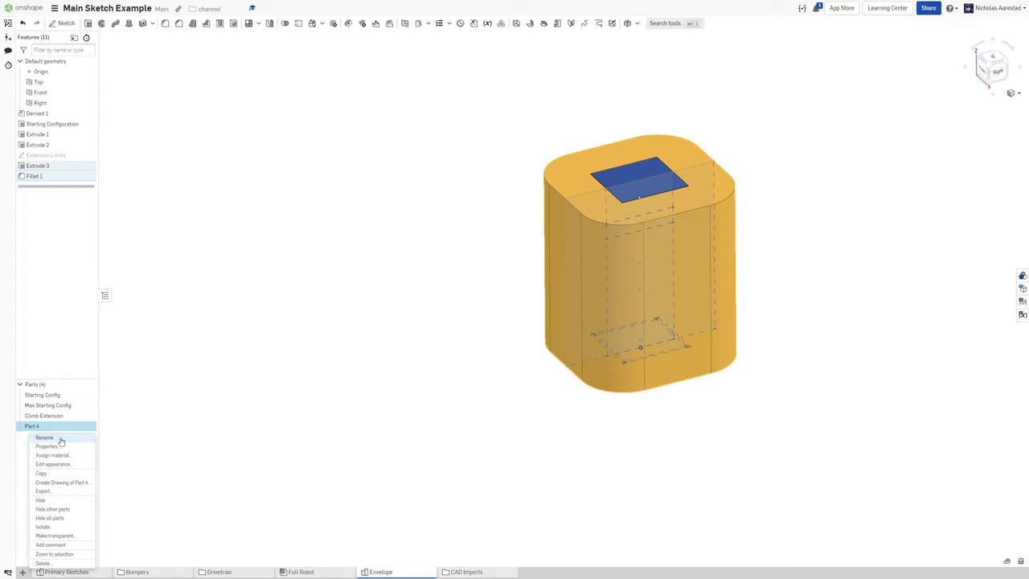
pyautogui.click(63, 438)
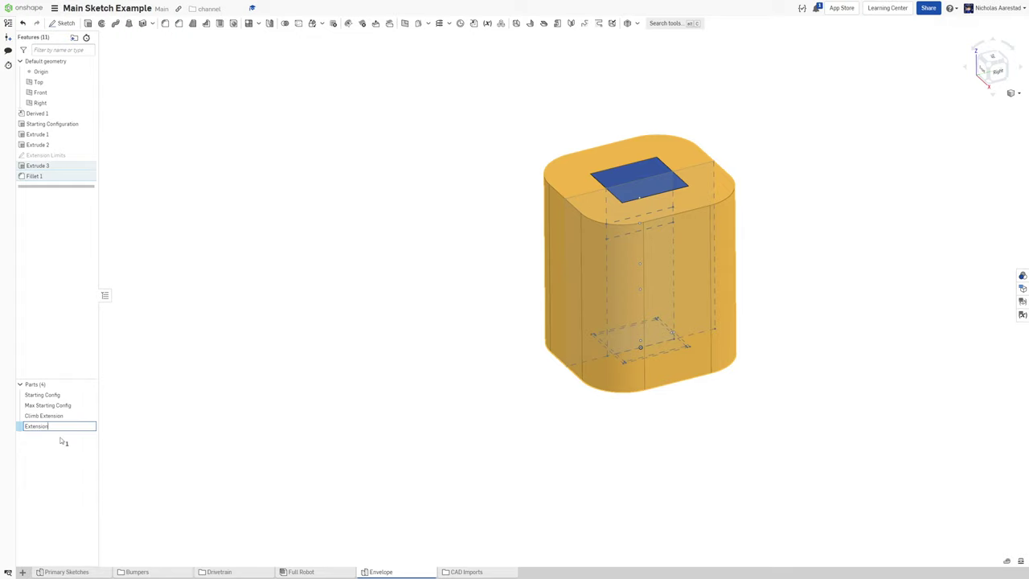
pyautogui.press('Return')
pyautogui.click(134, 394)
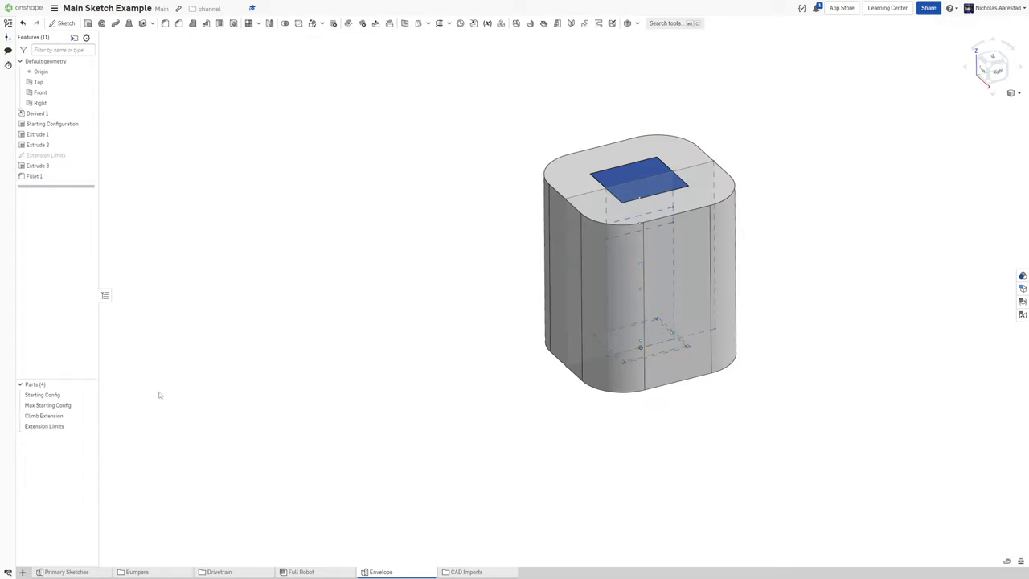
# - Edit the appearance of the Starting Config part by entering a new opacity value
pyautogui.rightClick(58, 398)
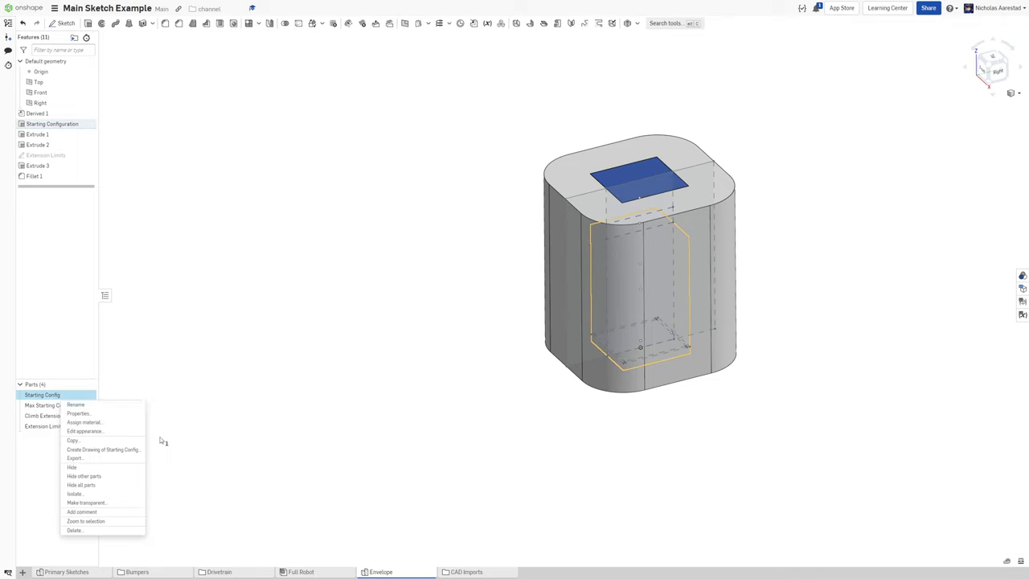
pyautogui.click(106, 430)
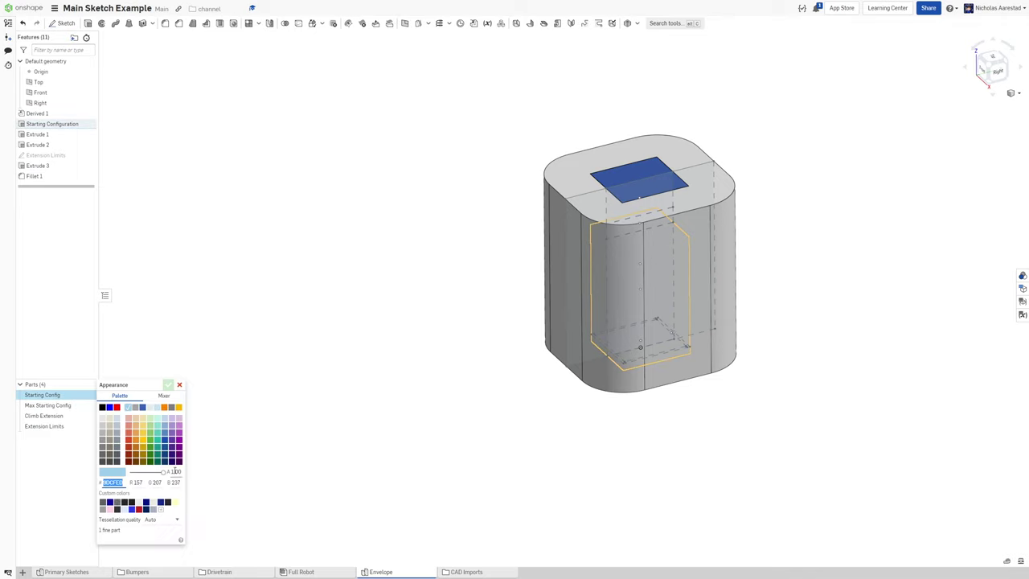
pyautogui.click(175, 472)
pyautogui.write('1')
pyautogui.press('Return')
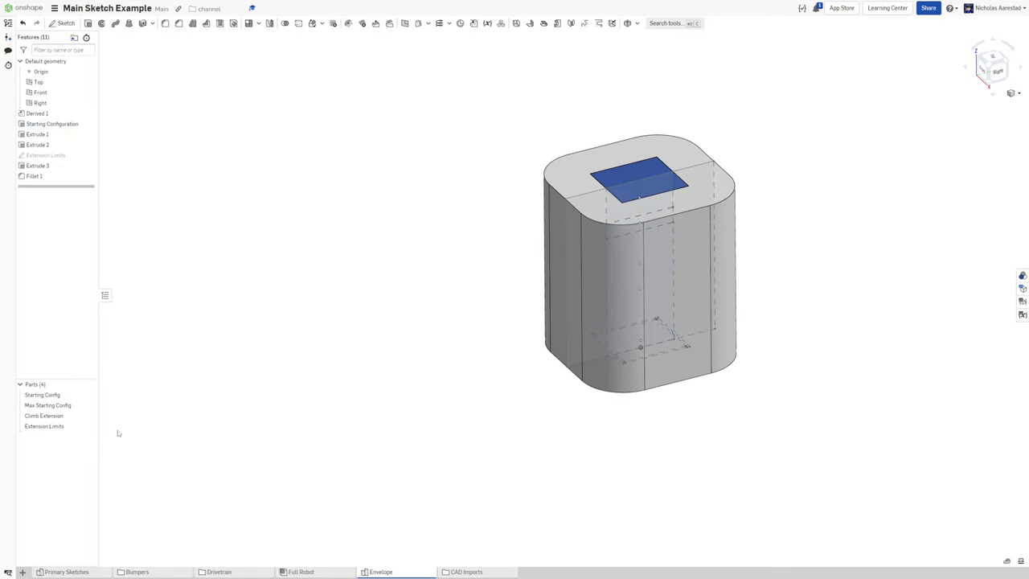
# - Set the opacity of the Extension Limits part to 0.1
pyautogui.click(78, 427)
pyautogui.rightClick(80, 428)
pyautogui.click(102, 465)
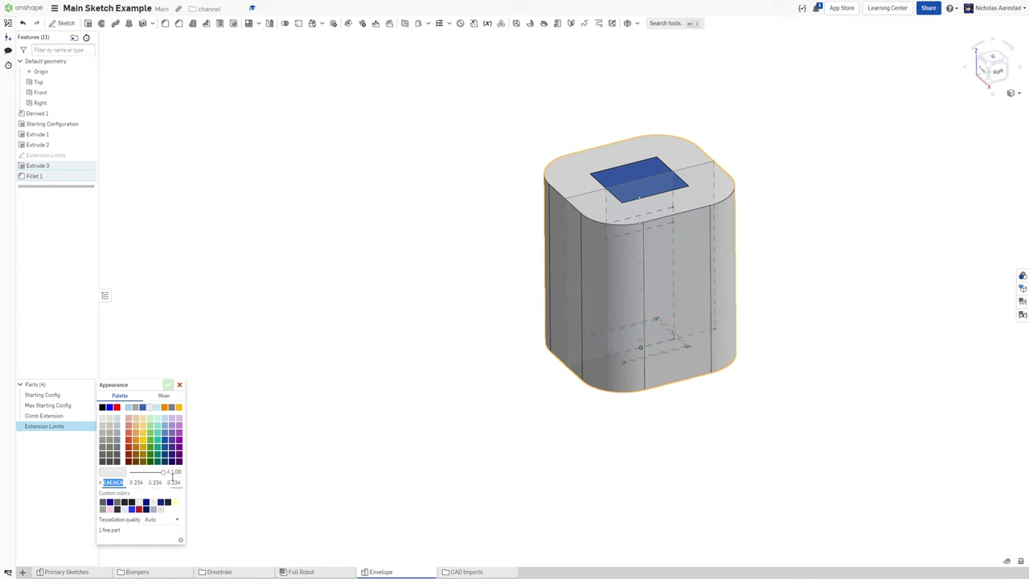
pyautogui.click(175, 472)
pyautogui.write('0.1')
pyautogui.press('Return')
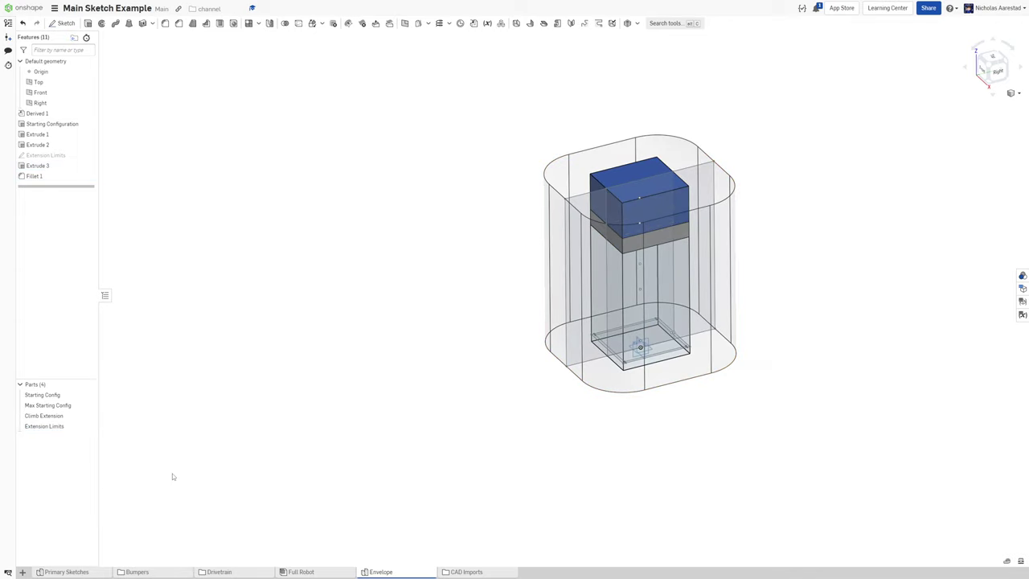
# - Set the opacity of the Climb Extension part to 0.2
pyautogui.rightClick(58, 415)
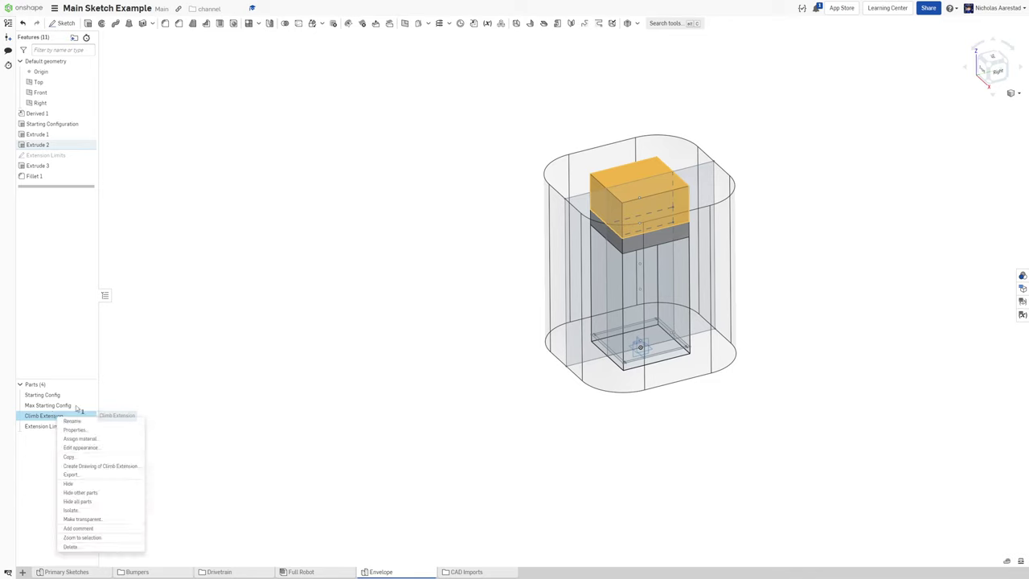
pyautogui.click(84, 448)
pyautogui.click(177, 471)
pyautogui.write('0.2')
pyautogui.press('Return')
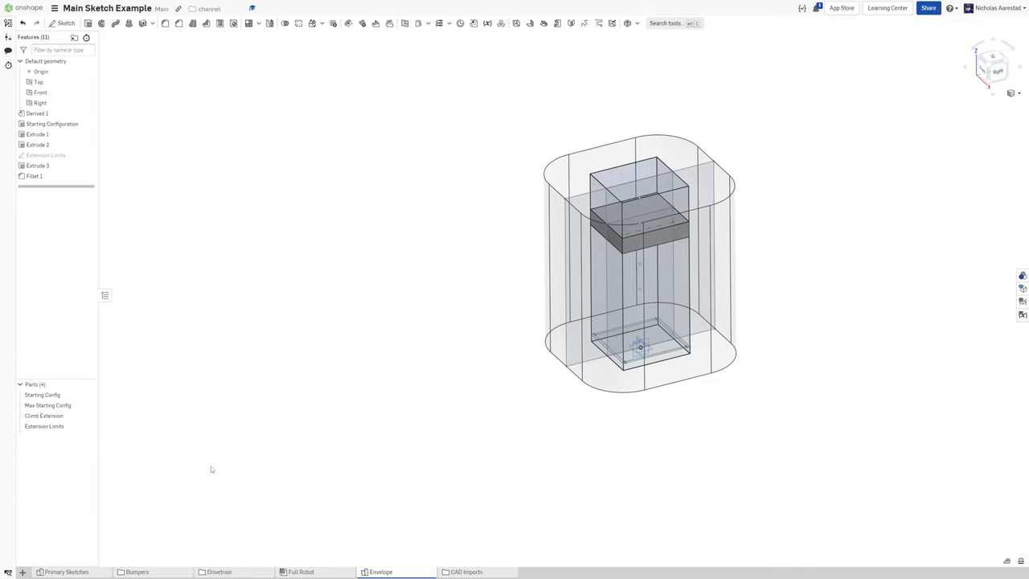
# - Set the opacity of the Max Starting Config part to 0.2
pyautogui.rightClick(61, 407)
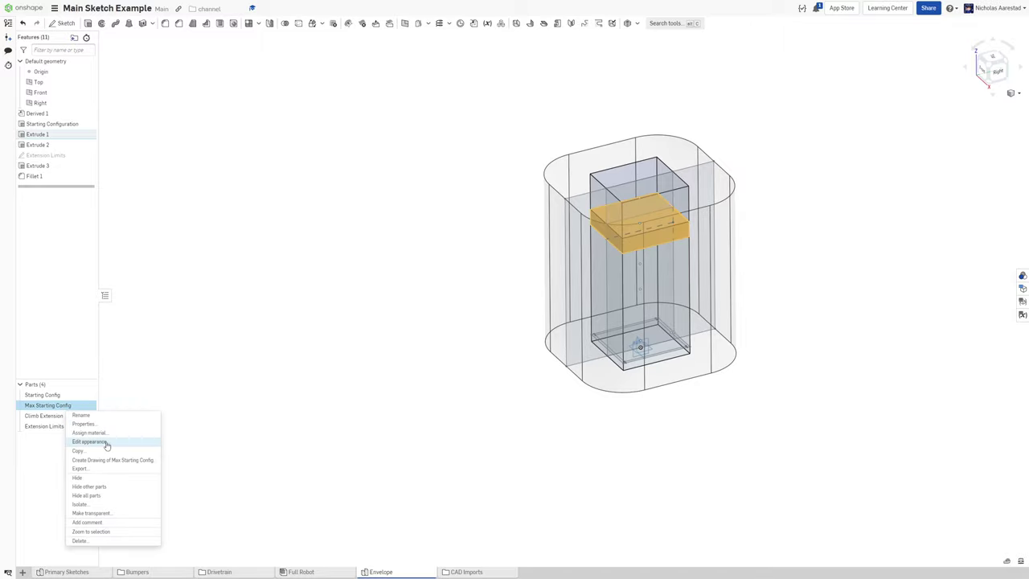
pyautogui.click(85, 447)
pyautogui.click(176, 471)
pyautogui.write('0.2')
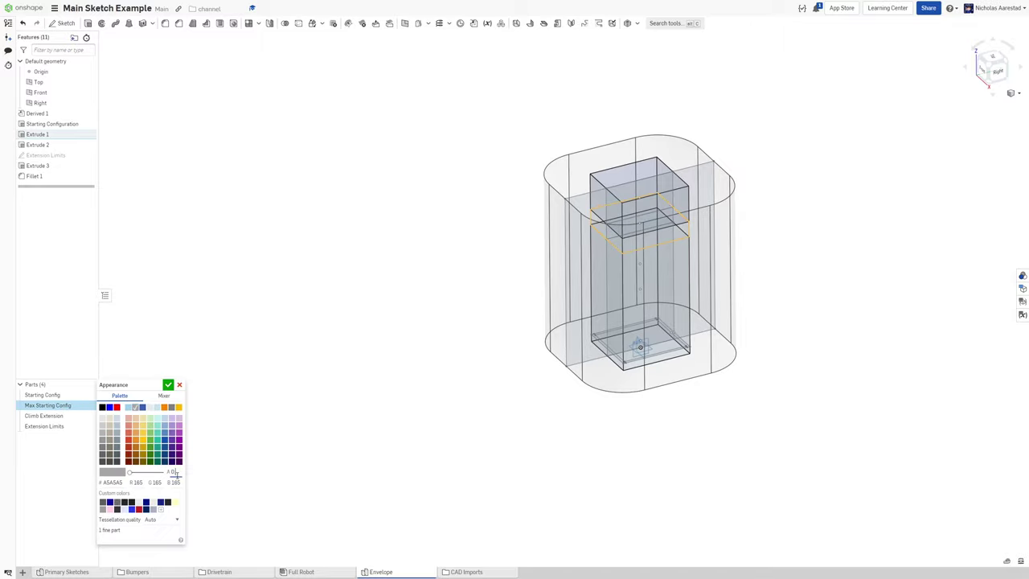
pyautogui.press('Return')
# - Hide Derived 1 and place a new mate connector on the part studio's origin vertex
pyautogui.moveTo(406, 401); pyautogui.dragTo(634, 271, button='right')
pyautogui.scroll(3, 635, 272)
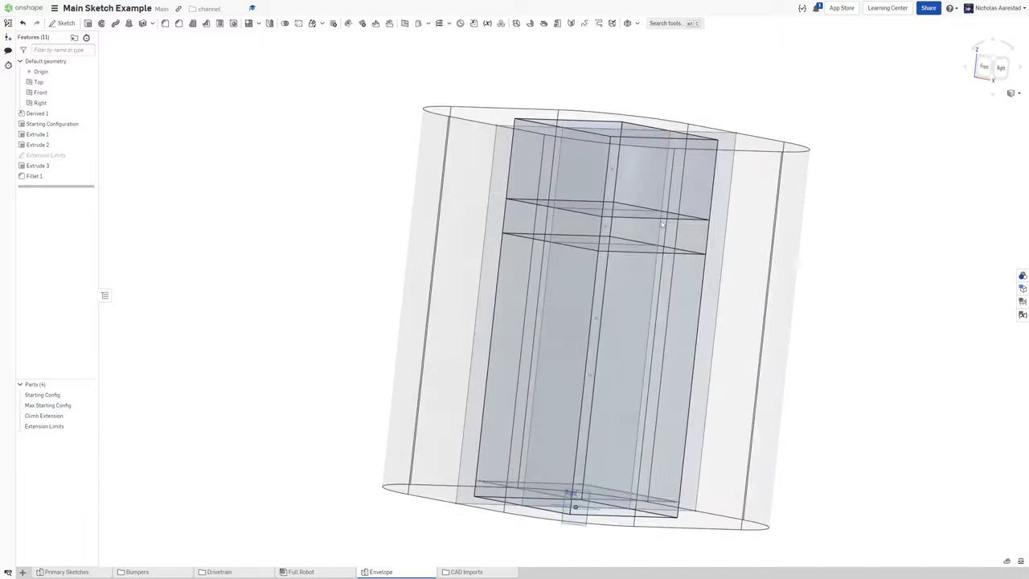
pyautogui.scroll(-3, 667, 298)
pyautogui.moveTo(657, 227); pyautogui.dragTo(696, 363, button='right')
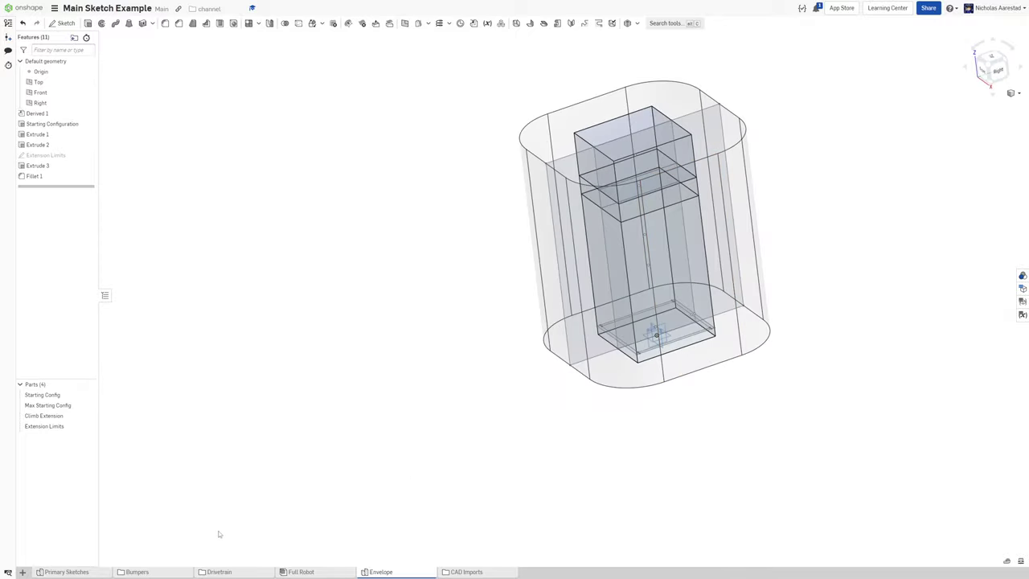
pyautogui.moveTo(198, 405); pyautogui.dragTo(278, 306, button='right')
pyautogui.click(461, 24)
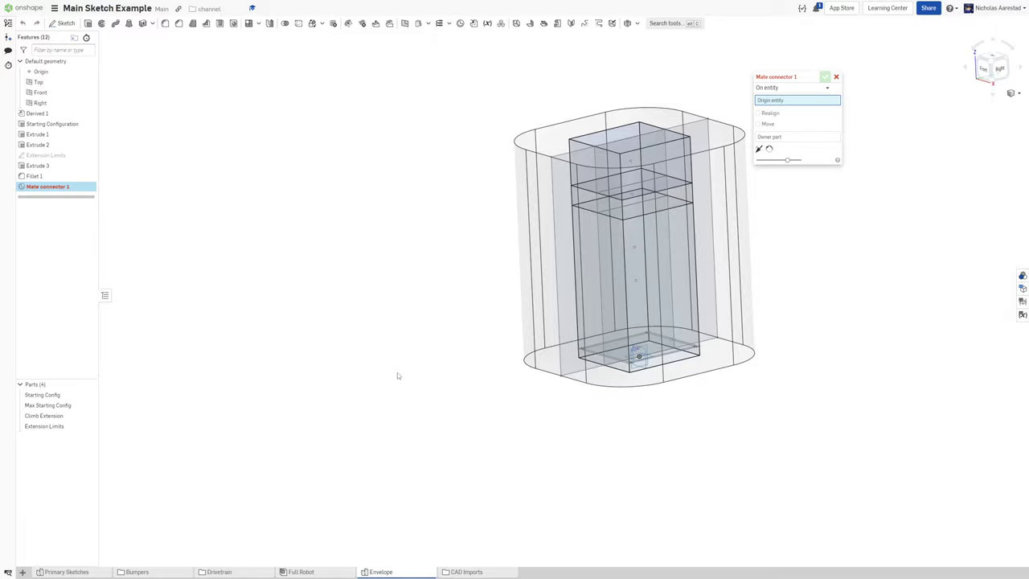
pyautogui.scroll(-3, 397, 374)
pyautogui.scroll(3, 566, 404)
pyautogui.moveTo(566, 404); pyautogui.dragTo(557, 371, button='right')
pyautogui.scroll(8, 558, 372)
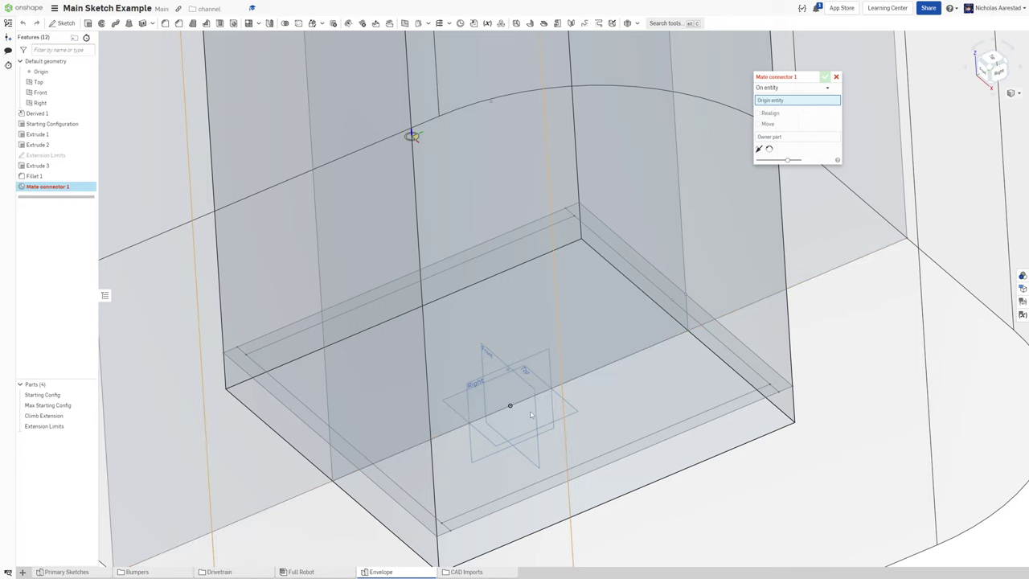
pyautogui.scroll(-2, 123, 198)
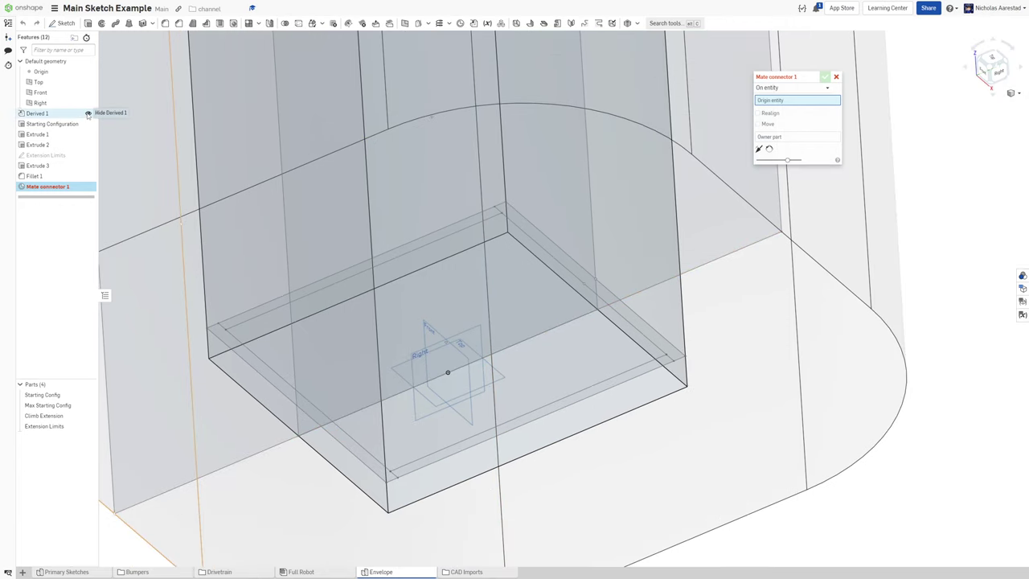
pyautogui.click(89, 113)
pyautogui.click(446, 371)
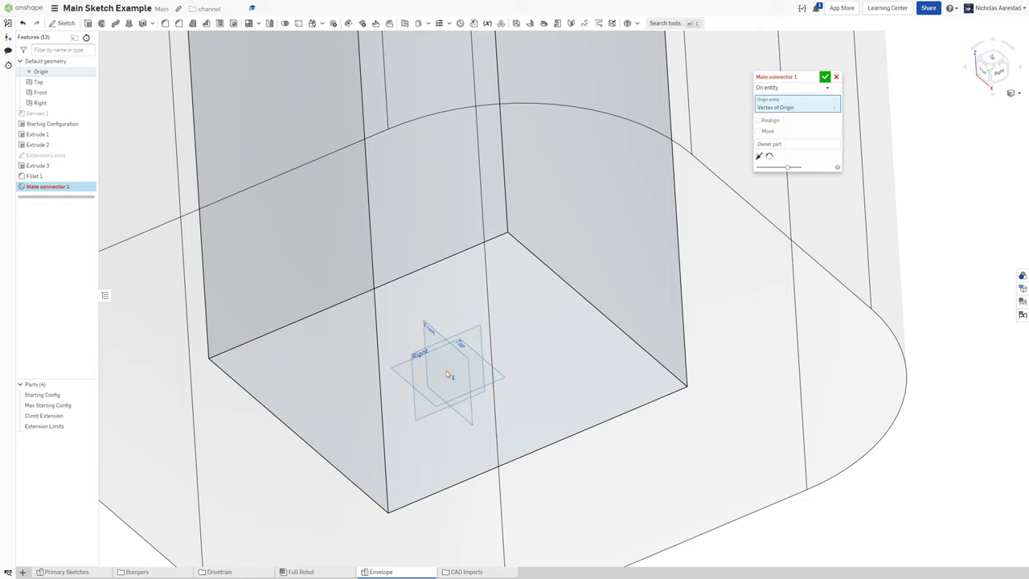
# - Make the Starting Config part the owner of the mate connector and accept the feature
pyautogui.click(792, 145)
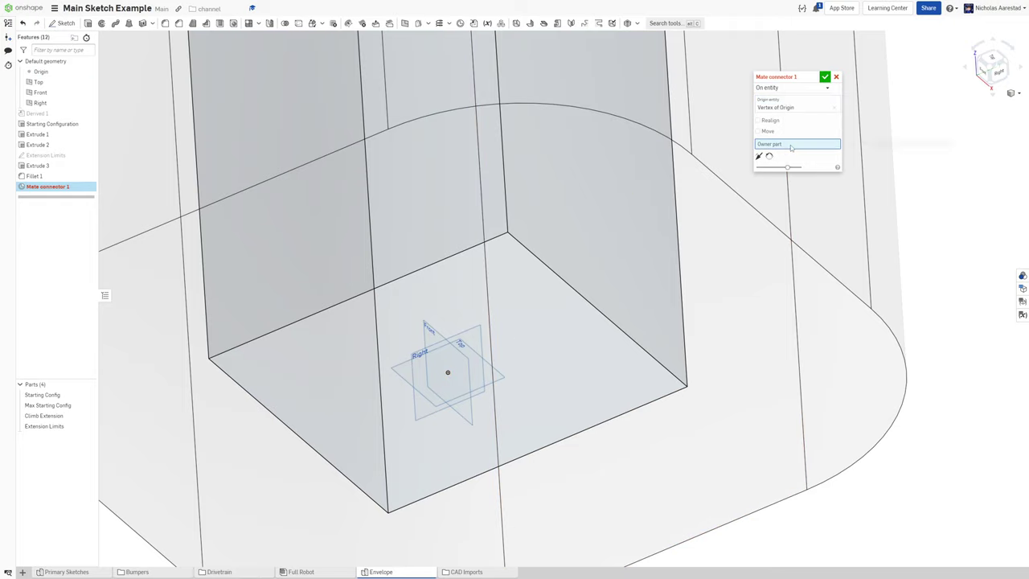
pyautogui.scroll(-3, 769, 180)
pyautogui.moveTo(689, 324); pyautogui.dragTo(612, 469, button='right')
pyautogui.click(589, 480)
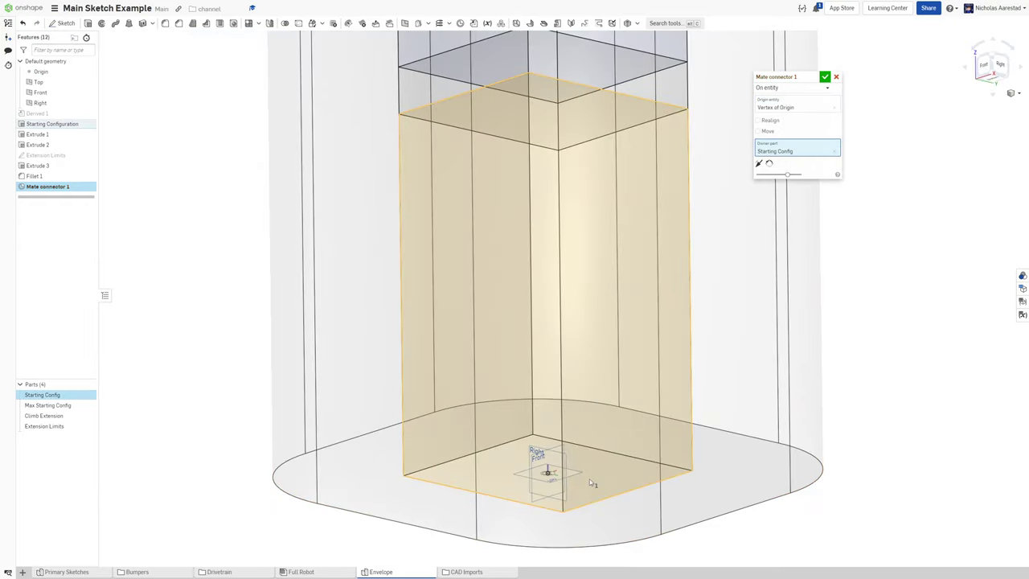
pyautogui.scroll(-3, 577, 272)
pyautogui.moveTo(576, 301); pyautogui.dragTo(605, 324, button='right')
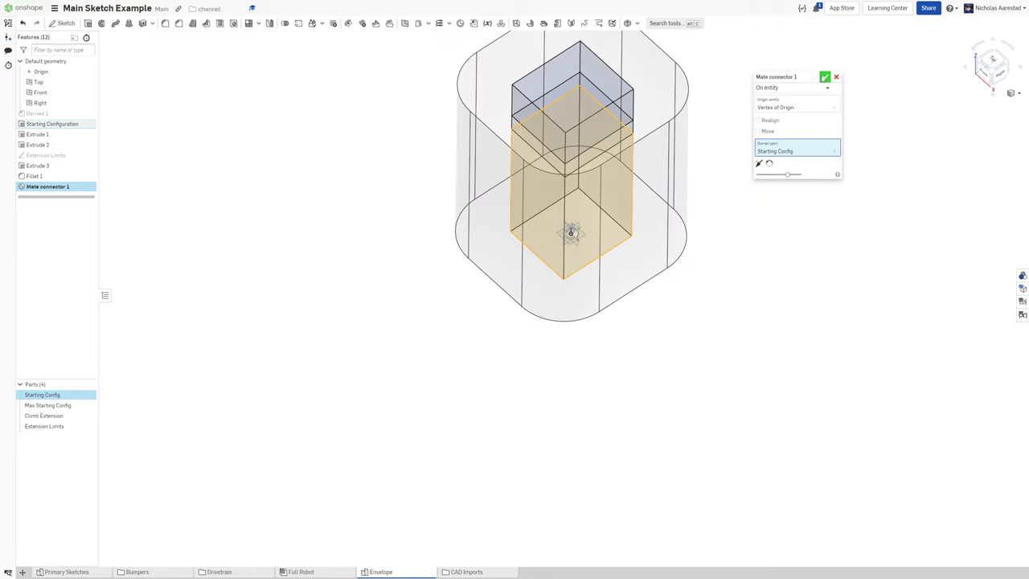
pyautogui.click(825, 76)
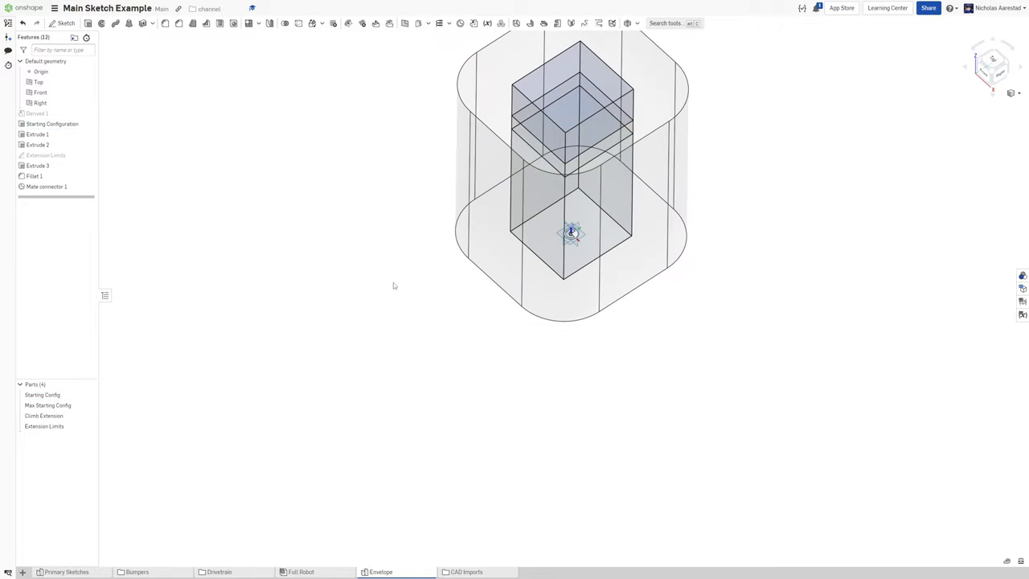
# - Create a new assembly in the document and name it Envelope
pyautogui.click(22, 571)
pyautogui.click(40, 527)
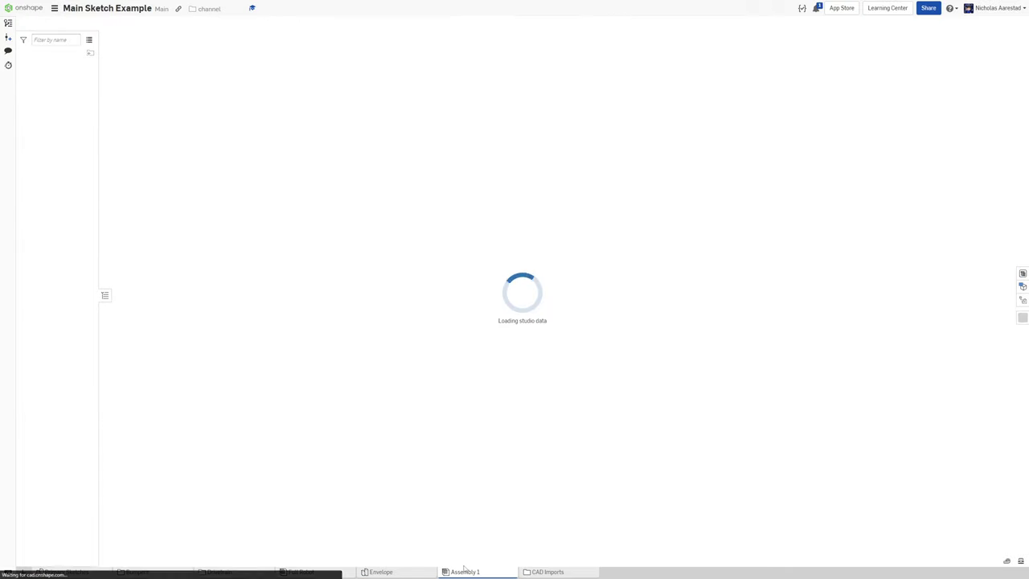
pyautogui.rightClick(464, 570)
pyautogui.click(452, 500)
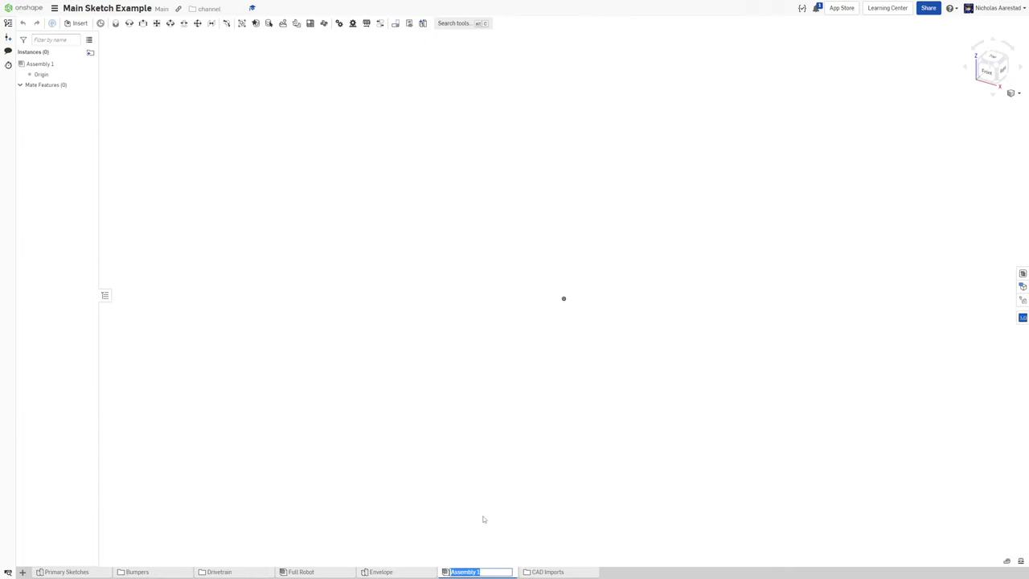
pyautogui.write('Envelope')
pyautogui.press('Return')
# - Insert the whole Envelope part studio into the new assembly and group all of its parts together
pyautogui.click(78, 23)
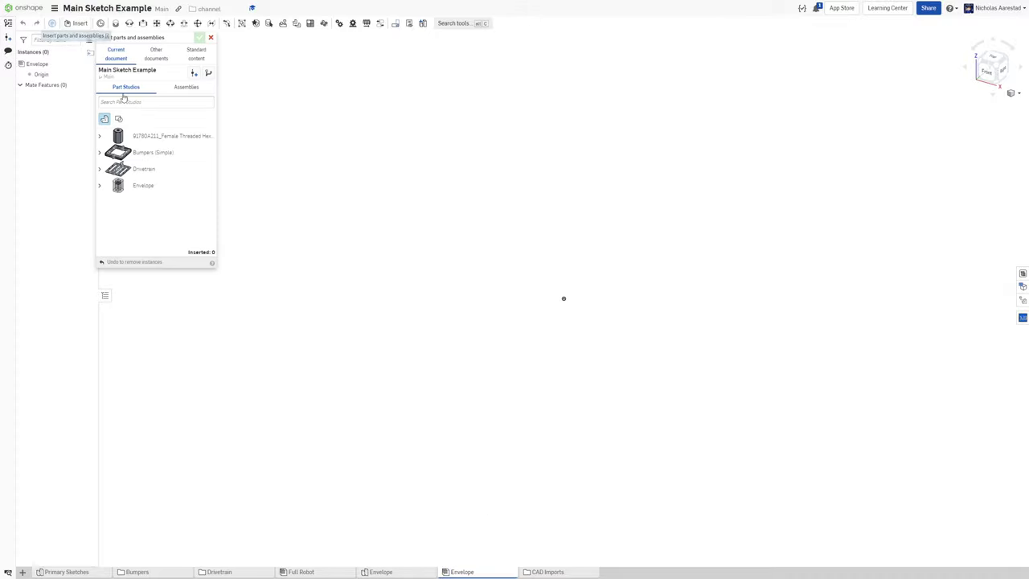
pyautogui.click(169, 192)
pyautogui.click(562, 444)
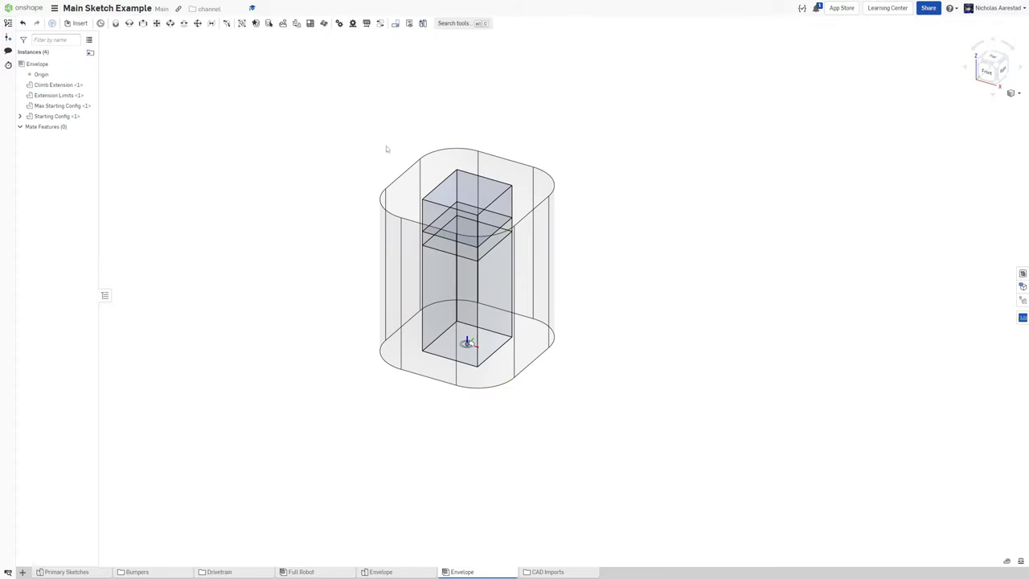
pyautogui.click(241, 22)
pyautogui.moveTo(304, 113); pyautogui.dragTo(690, 408)
pyautogui.click(825, 77)
pyautogui.rightClick(490, 338)
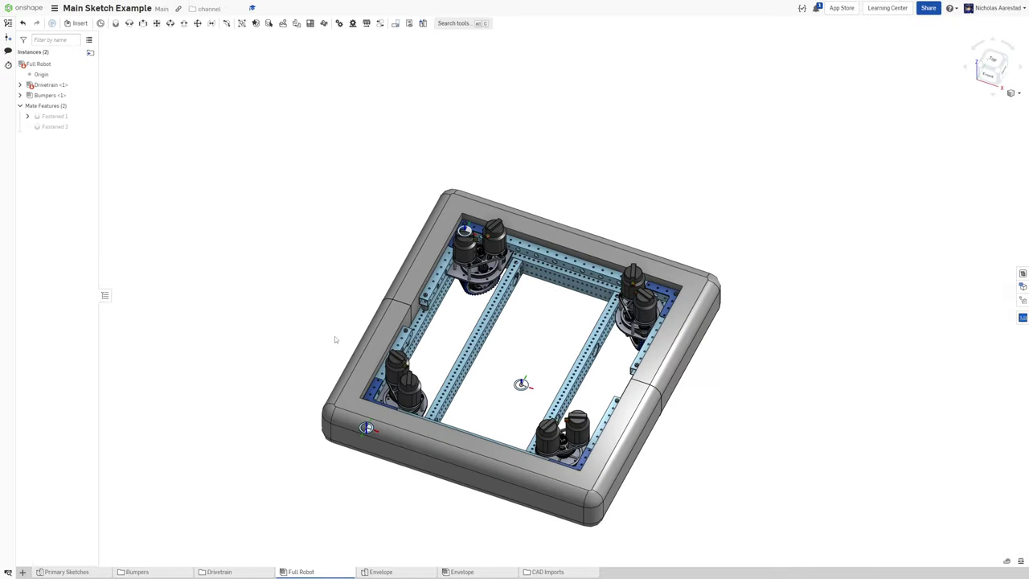
pyautogui.click(78, 22)
pyautogui.scroll(-3, 307, 174)
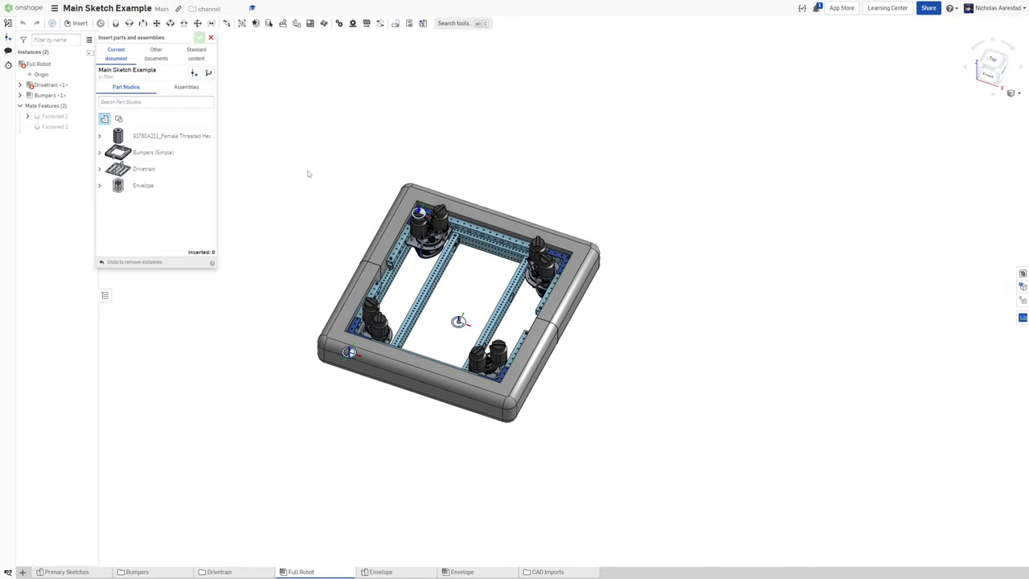
pyautogui.click(143, 185)
pyautogui.click(200, 37)
pyautogui.scroll(-3, 324, 239)
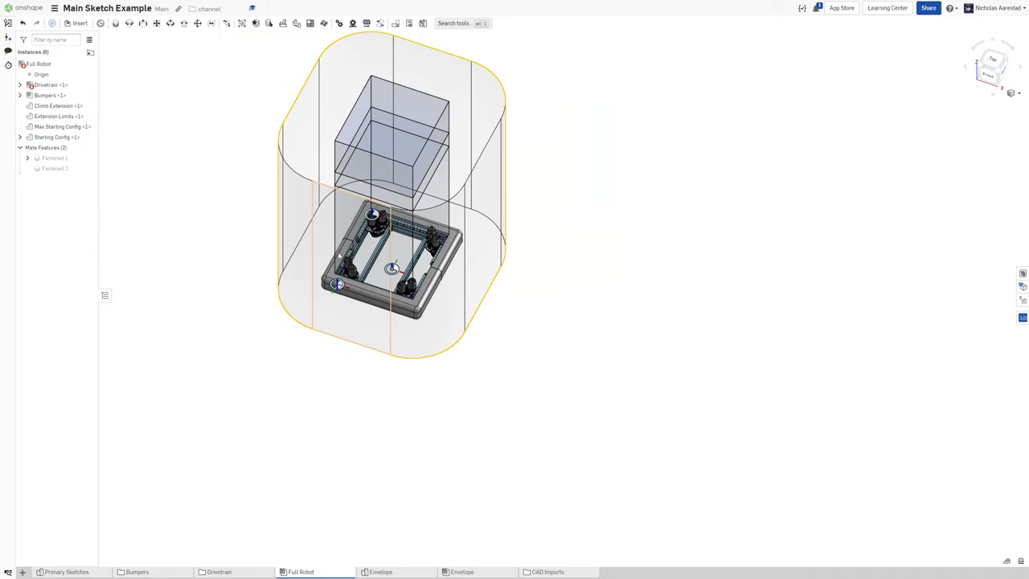
pyautogui.moveTo(324, 243); pyautogui.dragTo(294, 242, button='right')
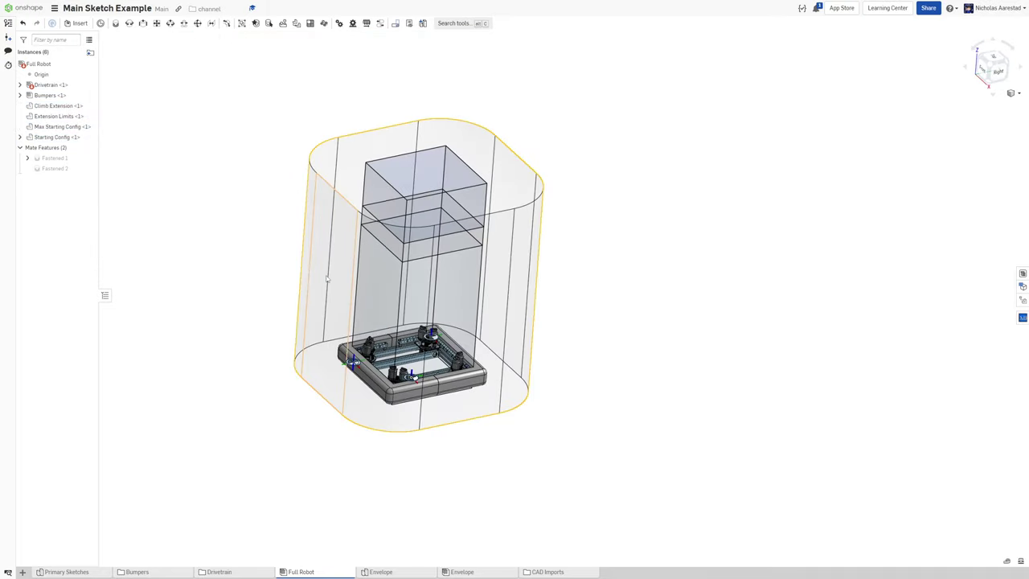
pyautogui.moveTo(294, 241); pyautogui.dragTo(215, 139)
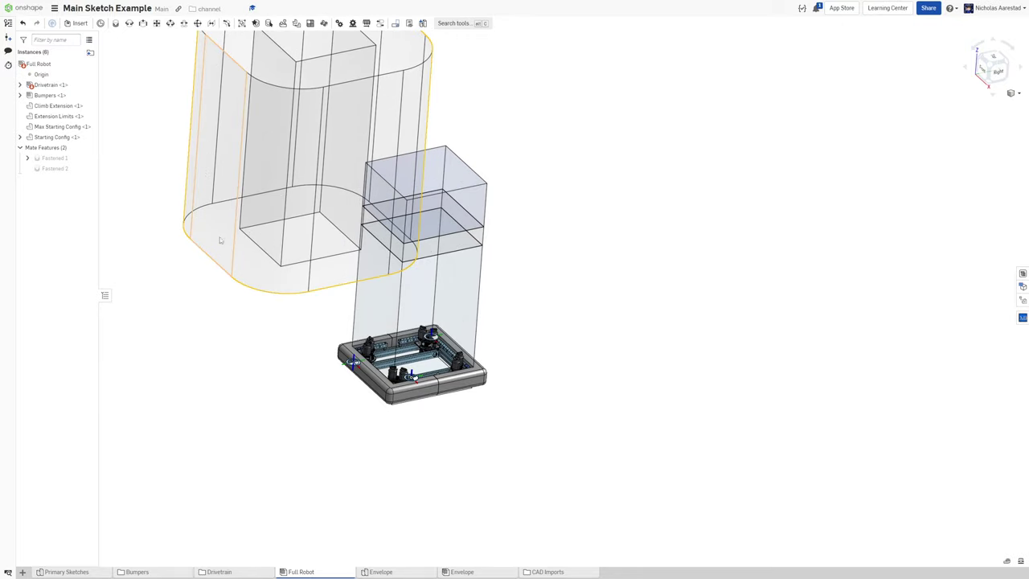
pyautogui.hotkey('ctrl', 'z')
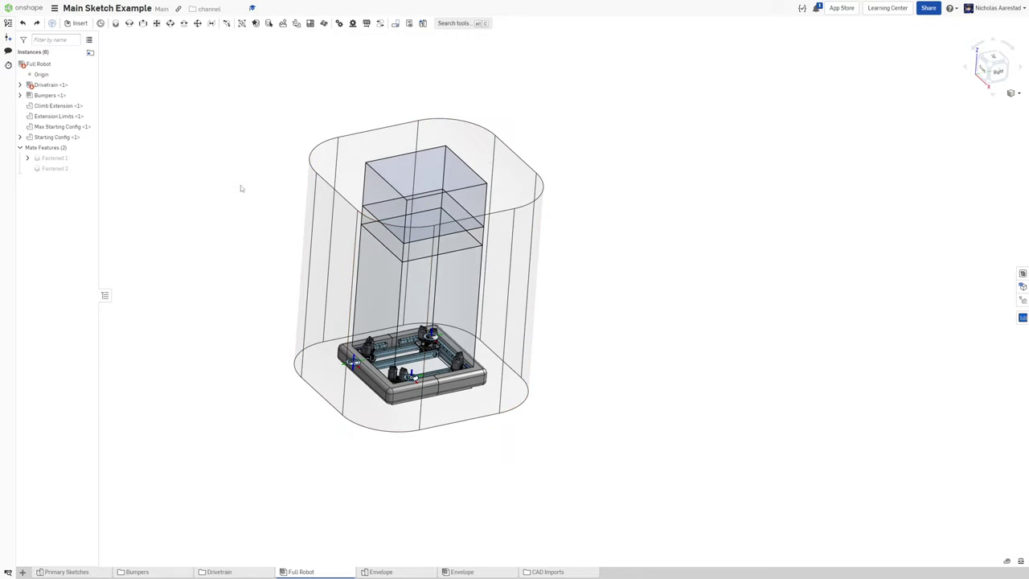
pyautogui.hotkey('ctrl', 'z')
# - Insert the Envelope assembly into the Full Robot assembly, placing it clear of the drivetrain
pyautogui.click(78, 22)
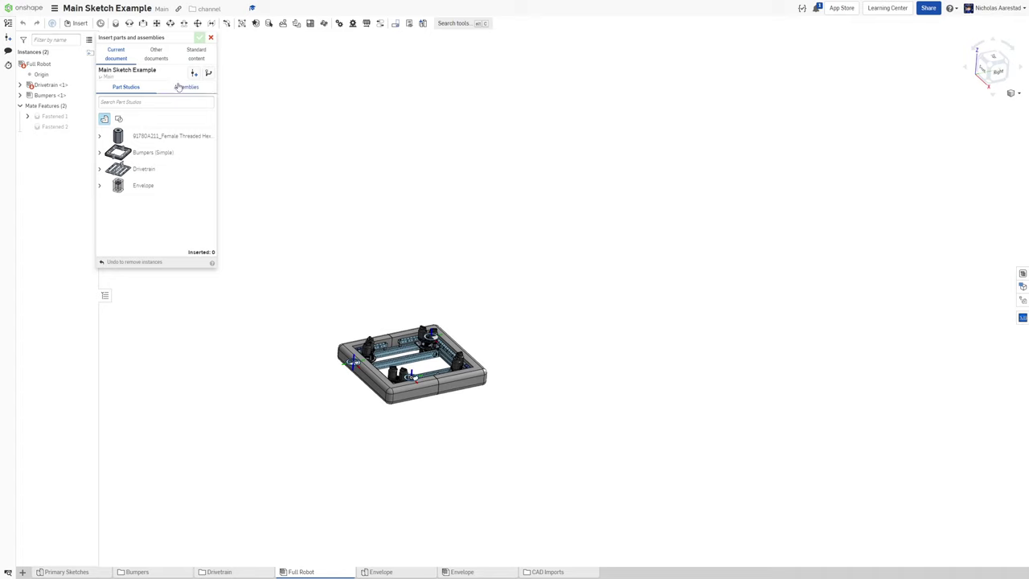
pyautogui.click(186, 87)
pyautogui.click(150, 153)
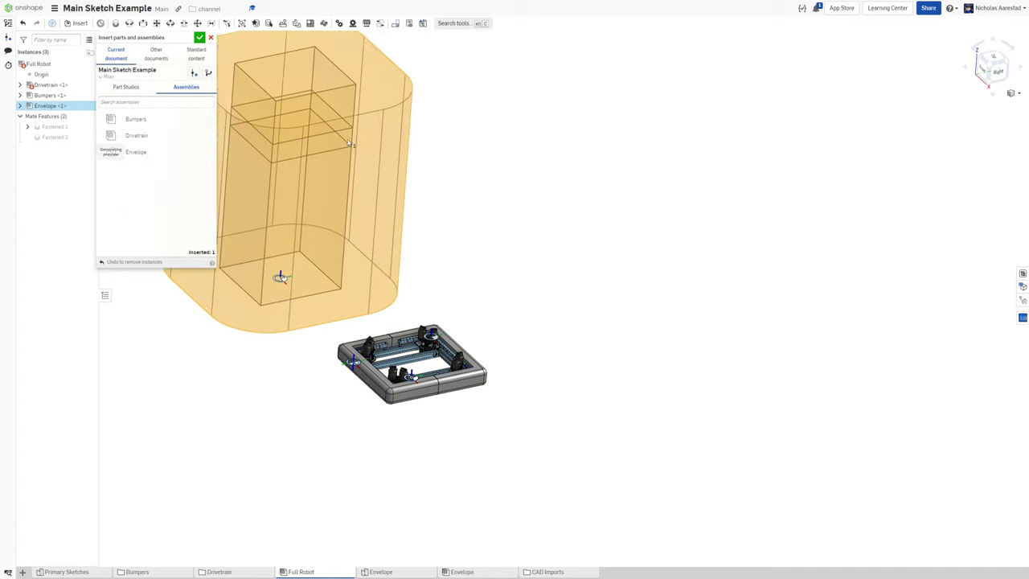
pyautogui.click(332, 228)
pyautogui.click(200, 37)
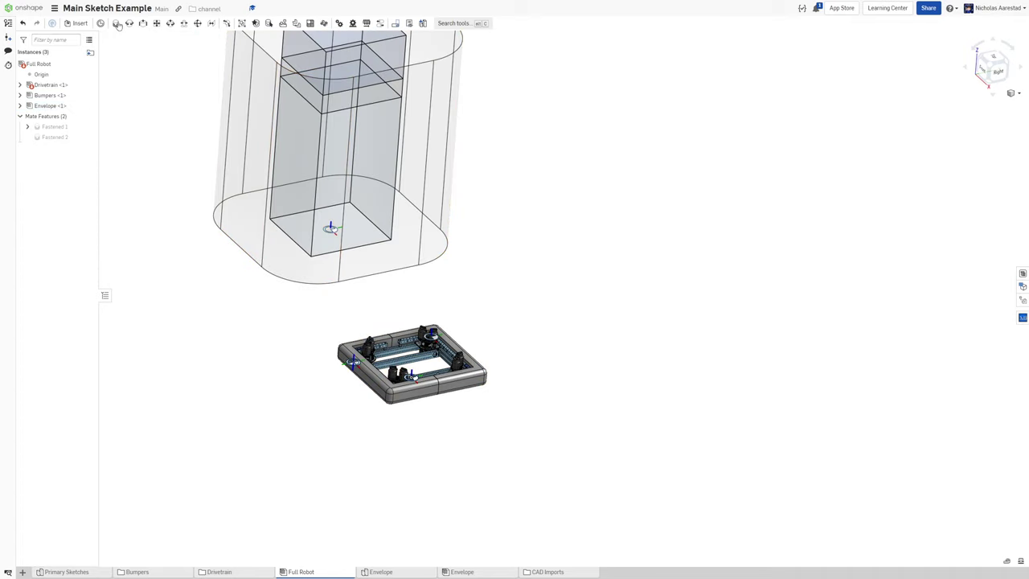
# - Add a fastened mate between the Starting Config mate connector and the tube's mate connector at the centre of the drivetrain
pyautogui.click(116, 24)
pyautogui.scroll(3, 321, 232)
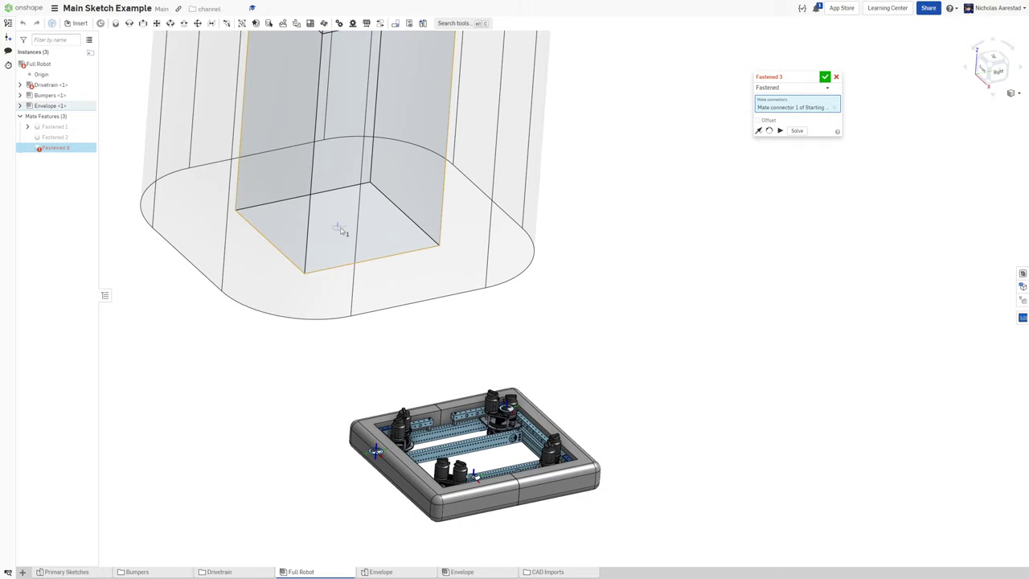
pyautogui.moveTo(342, 232); pyautogui.dragTo(485, 408, button='right')
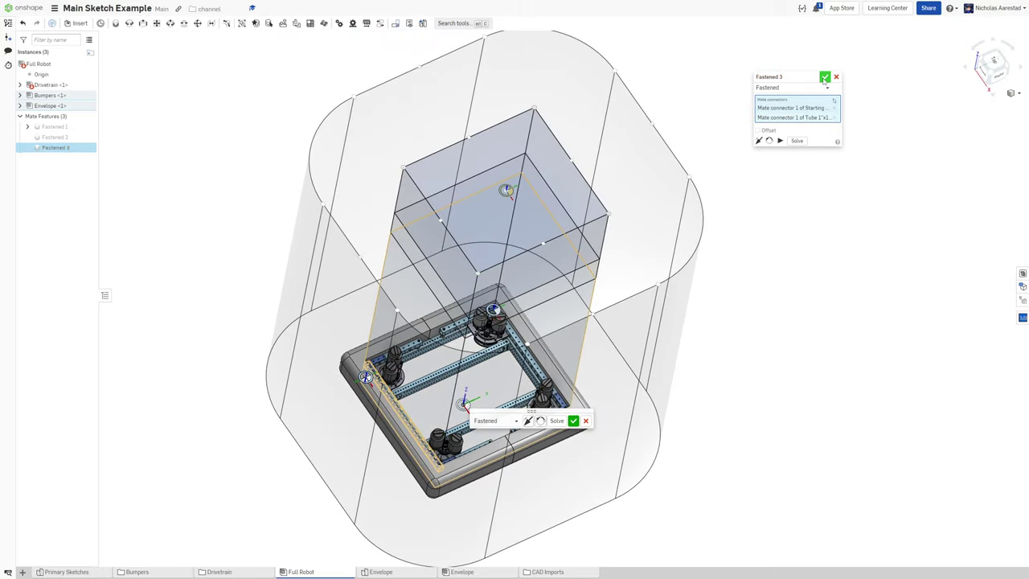
pyautogui.click(824, 78)
# - Examine how the envelope volumes surround the bumpers and drivetrain, from overall views down to the bottom edges of the bumpers
pyautogui.scroll(-3, 752, 320)
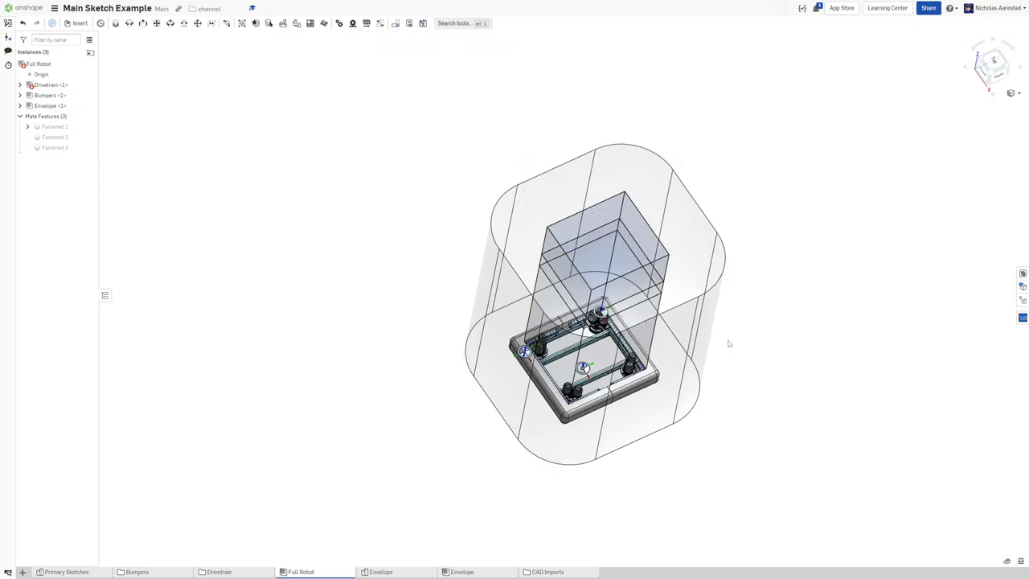
pyautogui.moveTo(726, 342); pyautogui.dragTo(751, 379, button='right')
pyautogui.scroll(-3, 741, 291)
pyautogui.scroll(5, 731, 407)
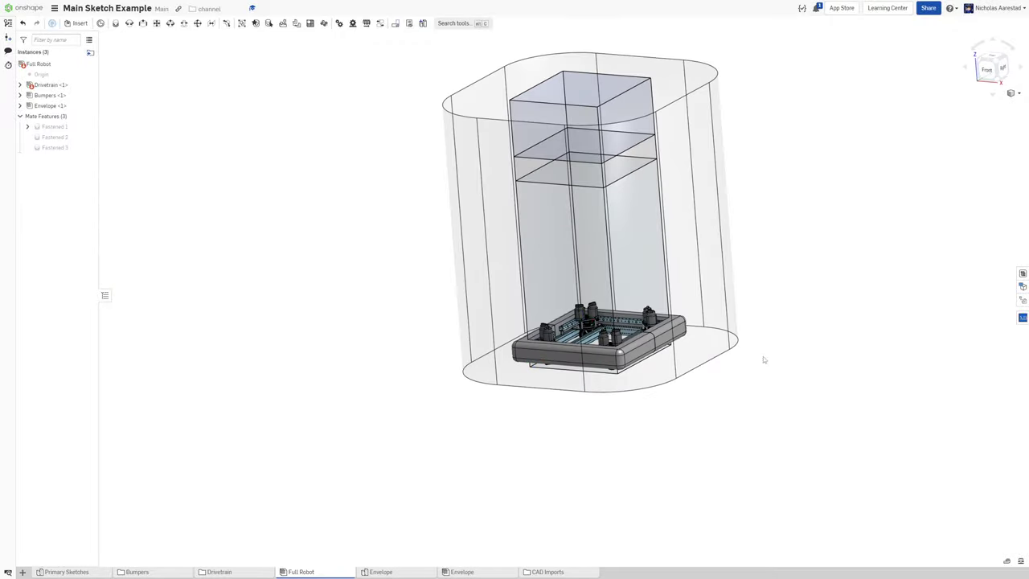
pyautogui.scroll(3, 733, 215)
pyautogui.moveTo(732, 215); pyautogui.dragTo(732, 245, button='right')
pyautogui.scroll(-3, 715, 243)
pyautogui.scroll(3, 774, 306)
pyautogui.scroll(-2, 638, 298)
pyautogui.moveTo(568, 377); pyautogui.dragTo(540, 450, button='right')
pyautogui.scroll(-3, 539, 450)
pyautogui.scroll(3, 643, 359)
pyautogui.scroll(-2, 371, 304)
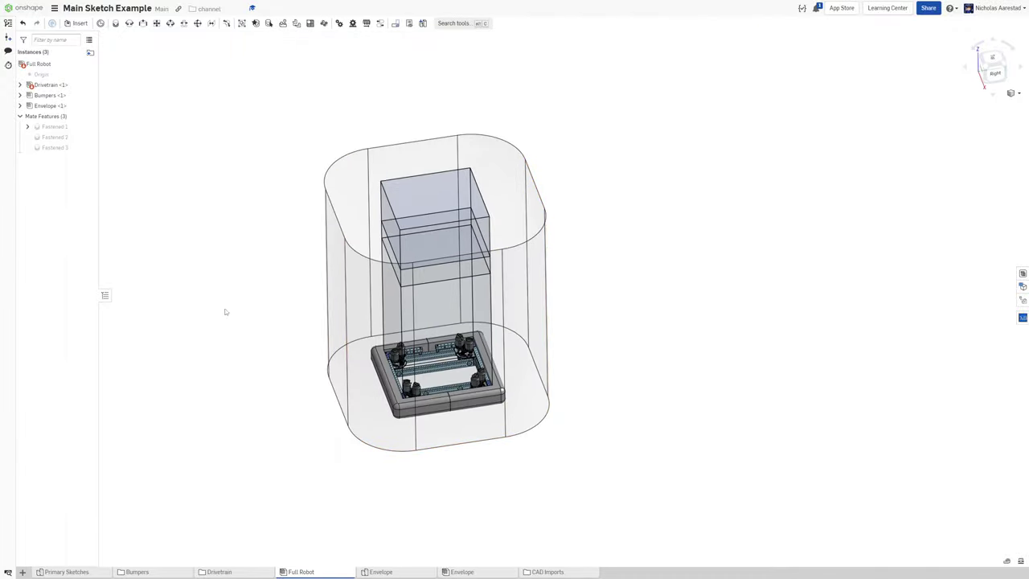
pyautogui.moveTo(241, 358); pyautogui.dragTo(339, 483, button='right')
pyautogui.scroll(5, 493, 367)
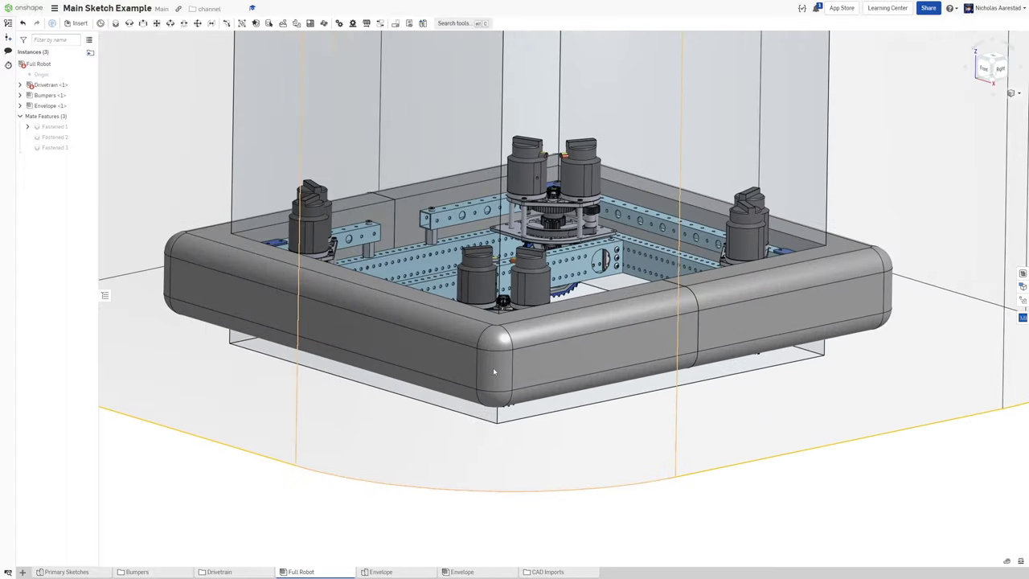
pyautogui.scroll(-2, 418, 364)
pyautogui.moveTo(418, 364); pyautogui.dragTo(354, 362, button='right')
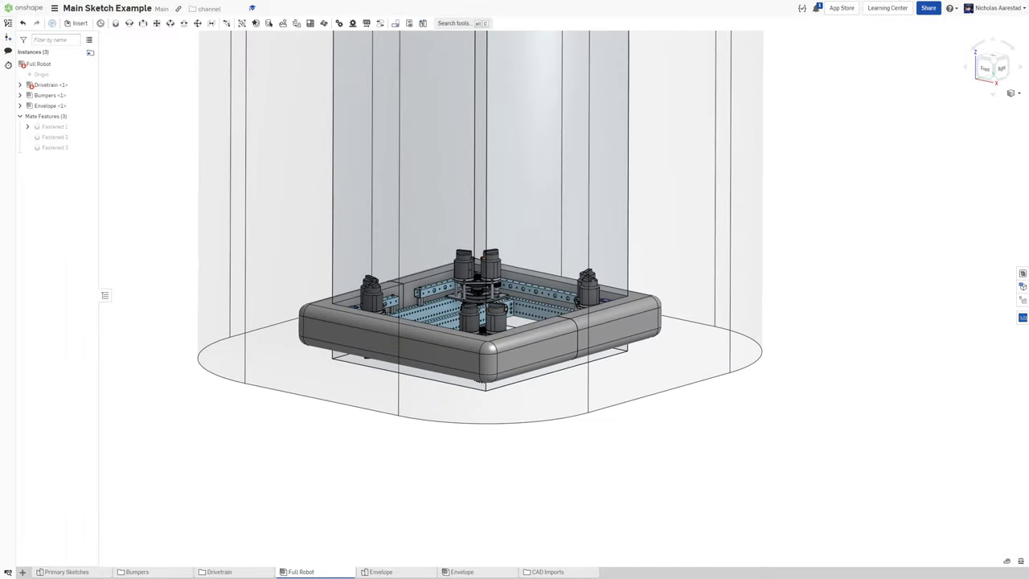